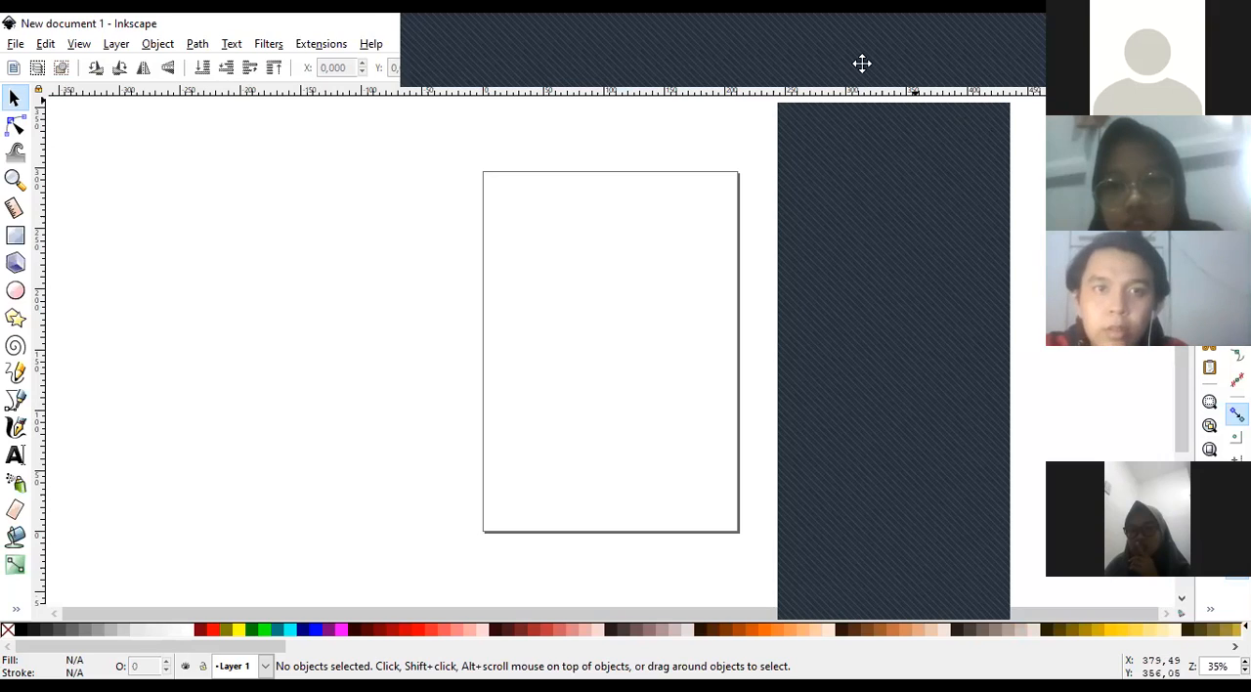
click(949, 59)
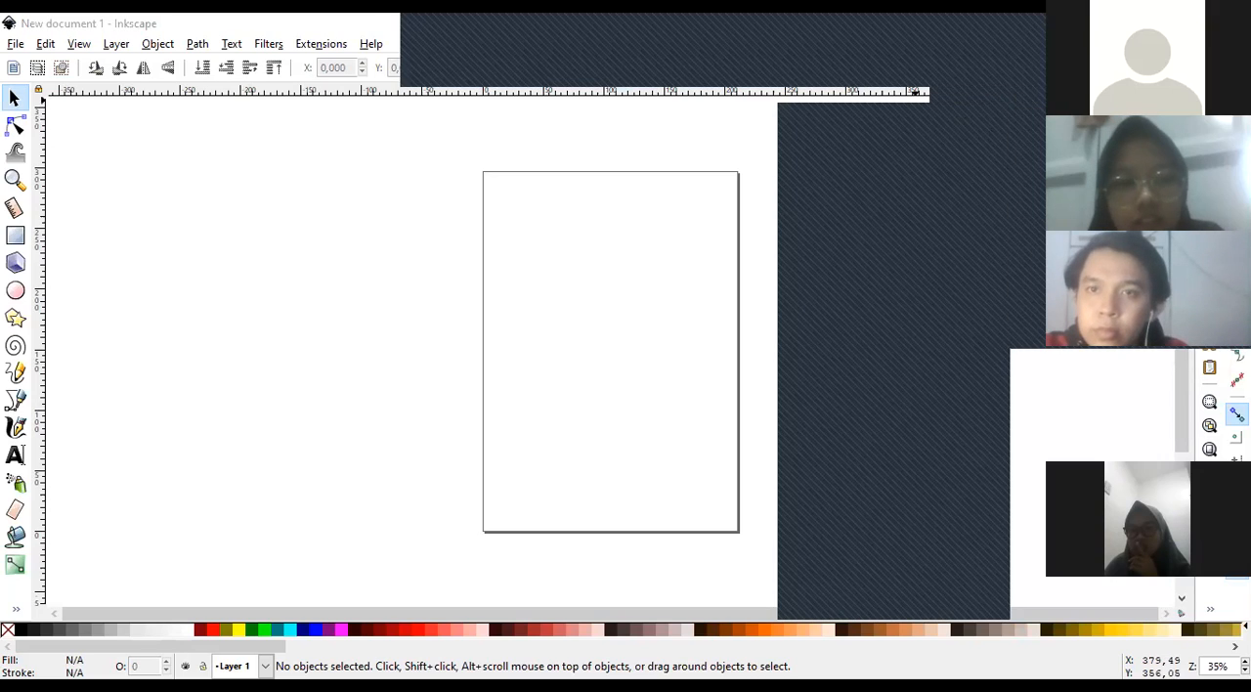
click(827, 28)
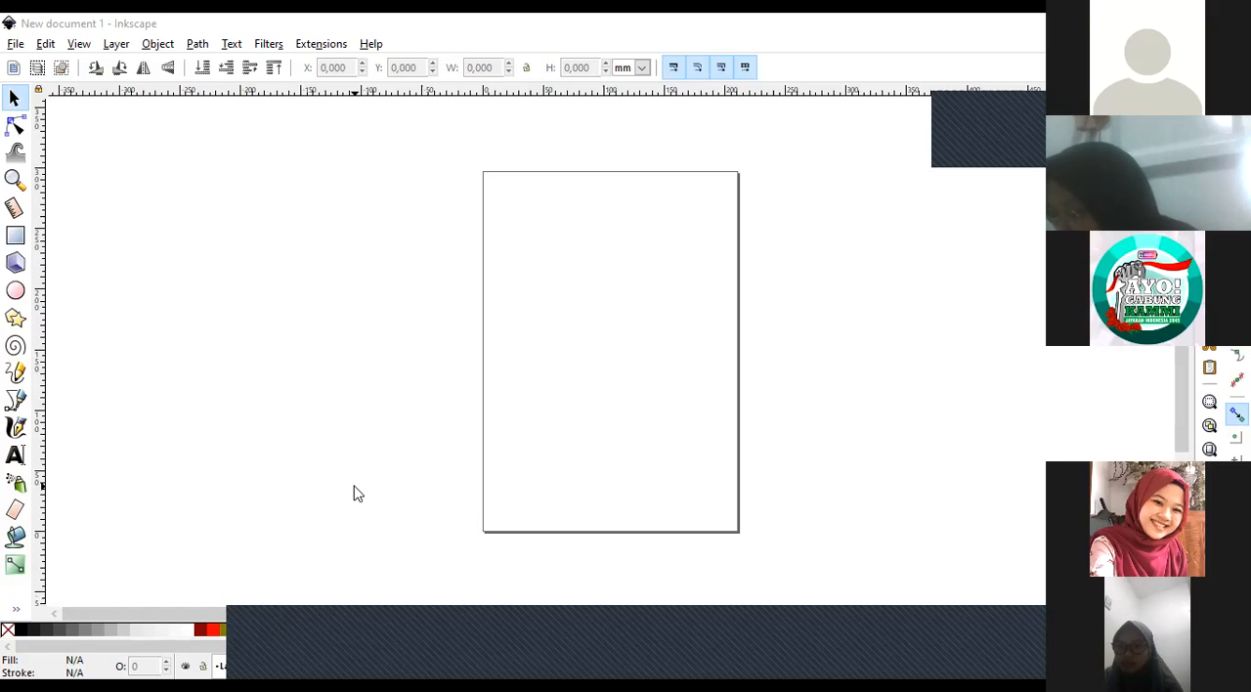
Draw a square about 210 mm wide overlapping the page's left edge, and undo it.
click(15, 236)
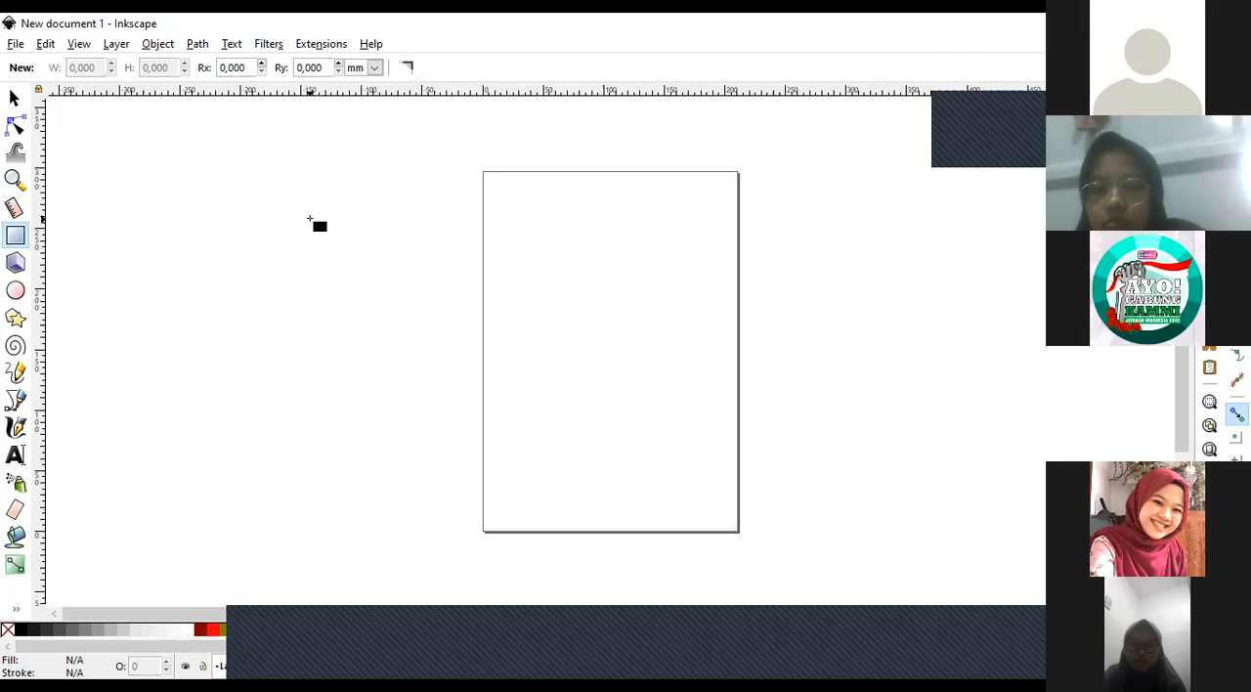
drag(313, 171, 565, 436)
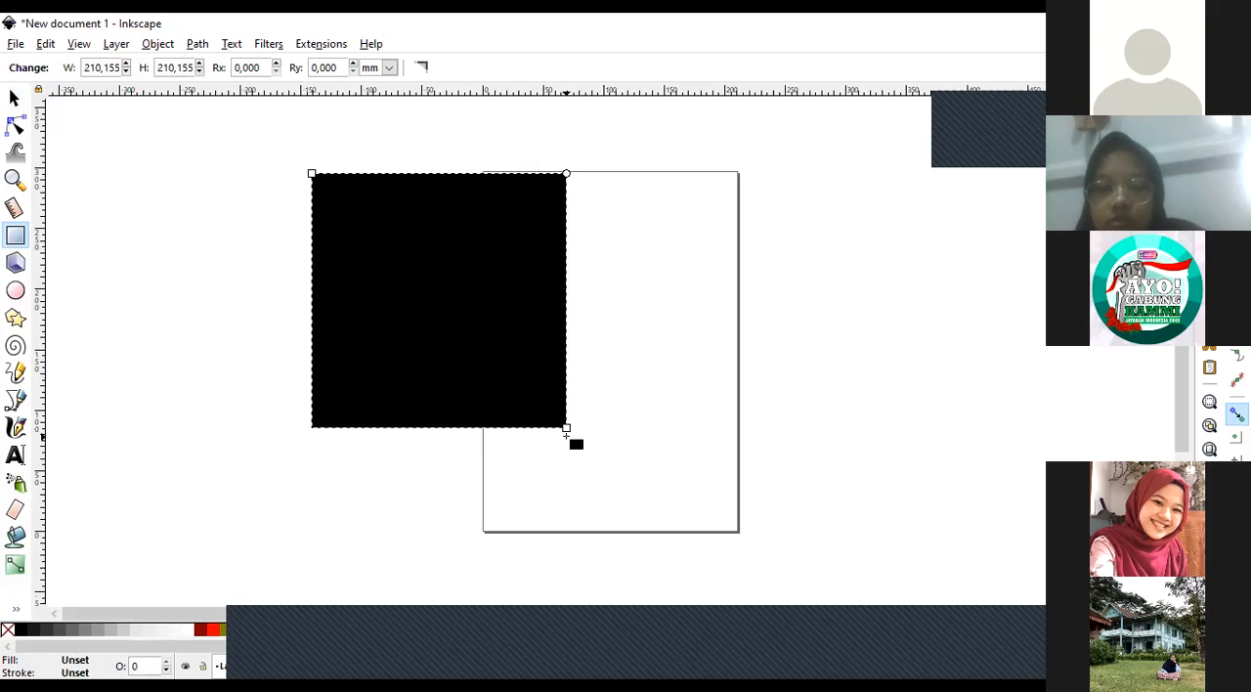
key(ctrl+z)
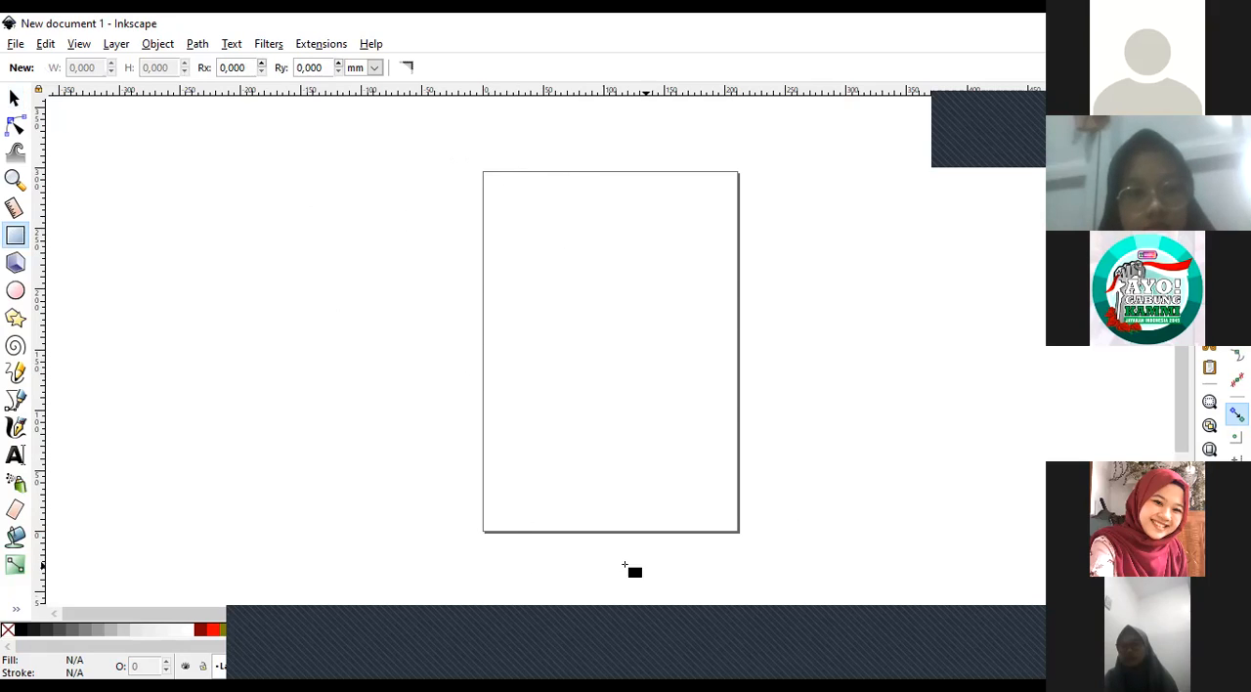
Browse the page sizes in the document properties, and try landscape orientation before restoring portrait.
click(16, 45)
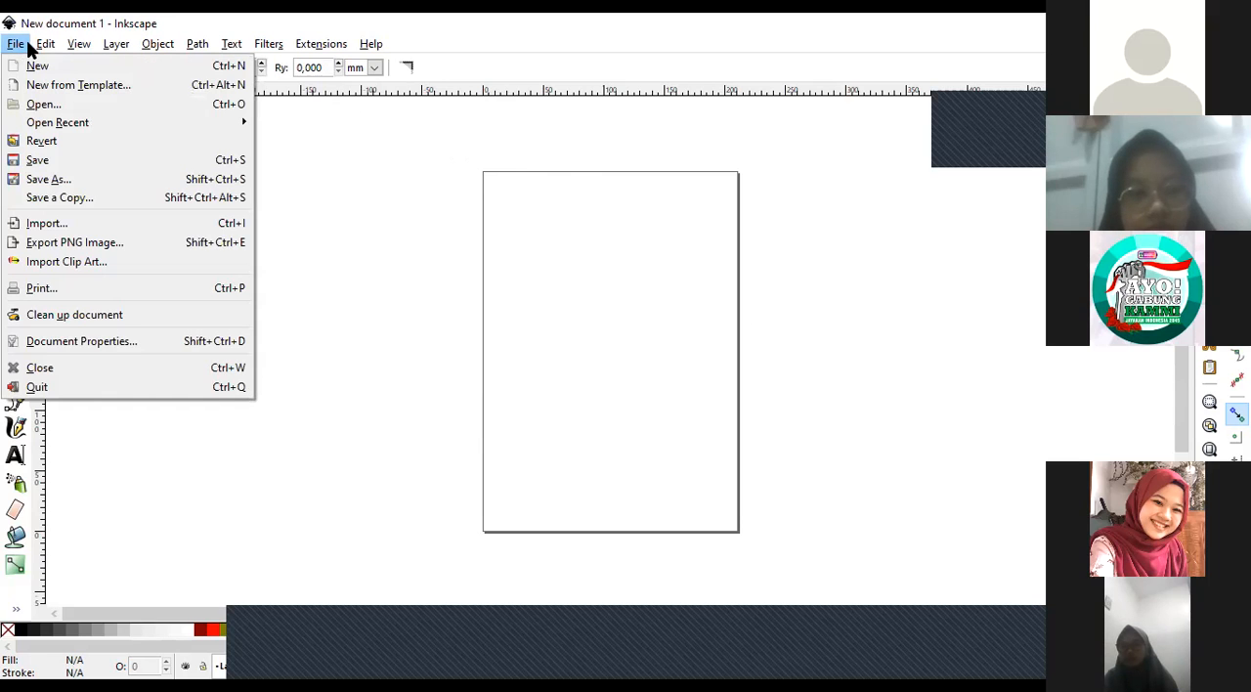
click(84, 342)
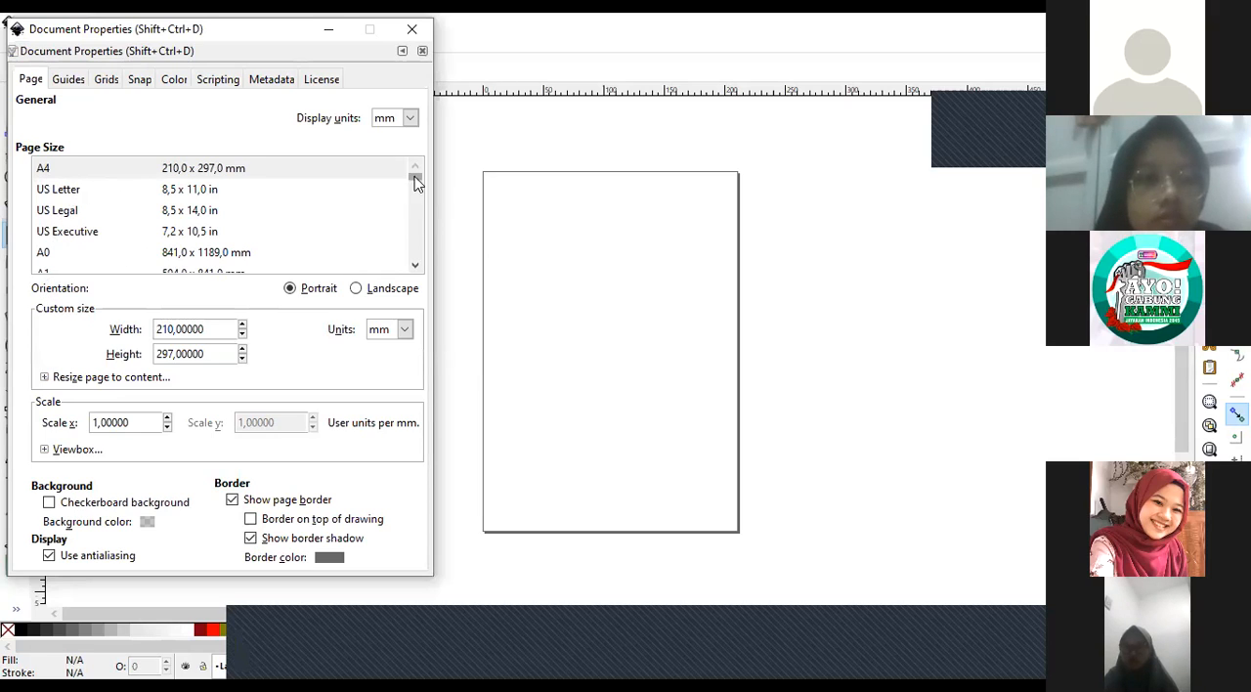
click(415, 265)
drag(415, 264, 416, 264)
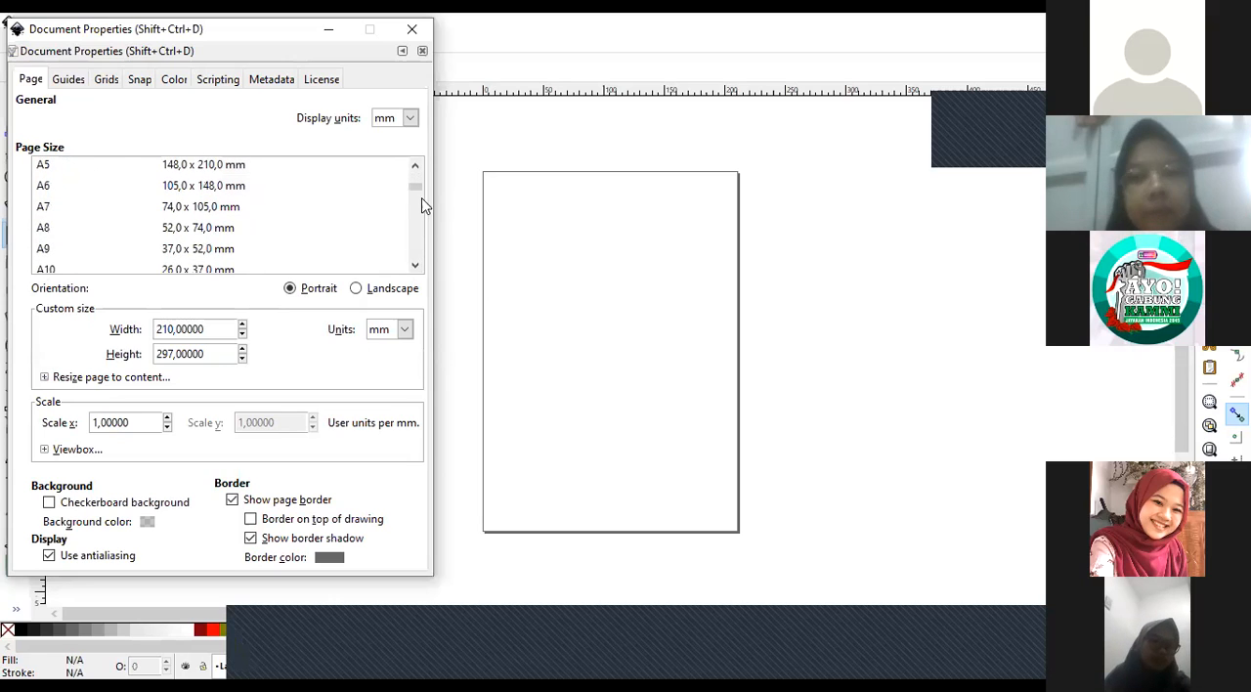
mouse_move(418, 185)
mouse_down()
mouse_move(421, 201)
mouse_move(423, 176)
mouse_move(414, 267)
mouse_move(420, 168)
mouse_up()
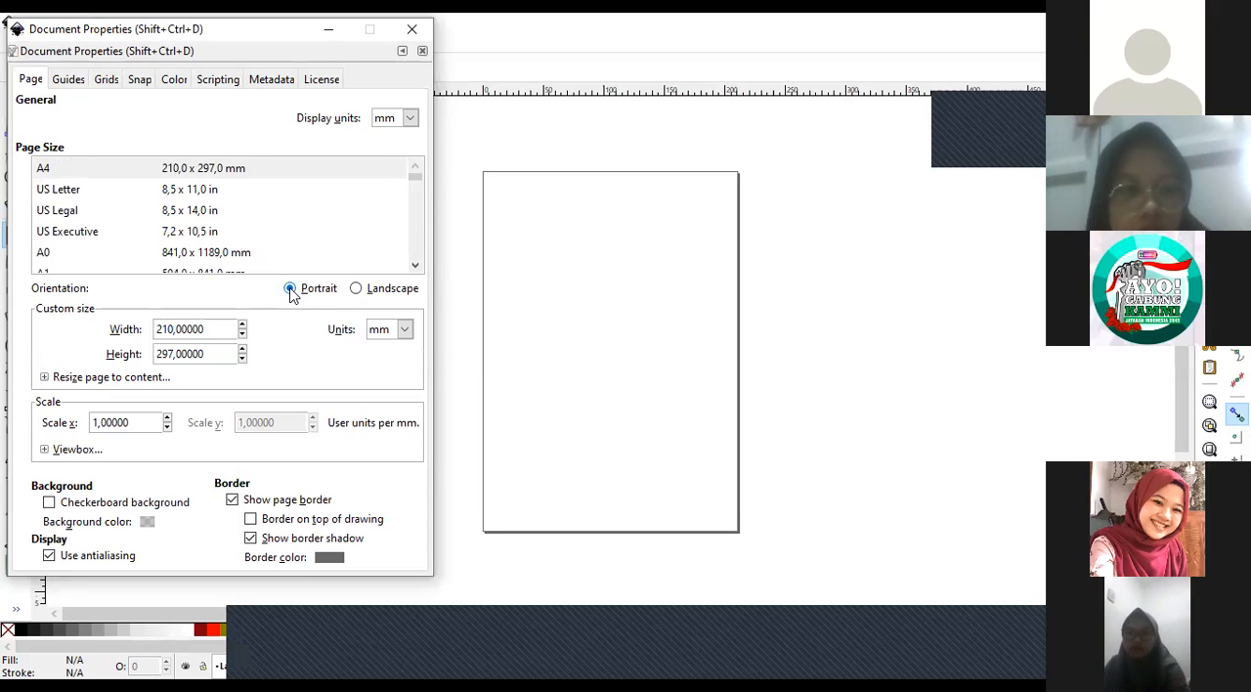
click(359, 290)
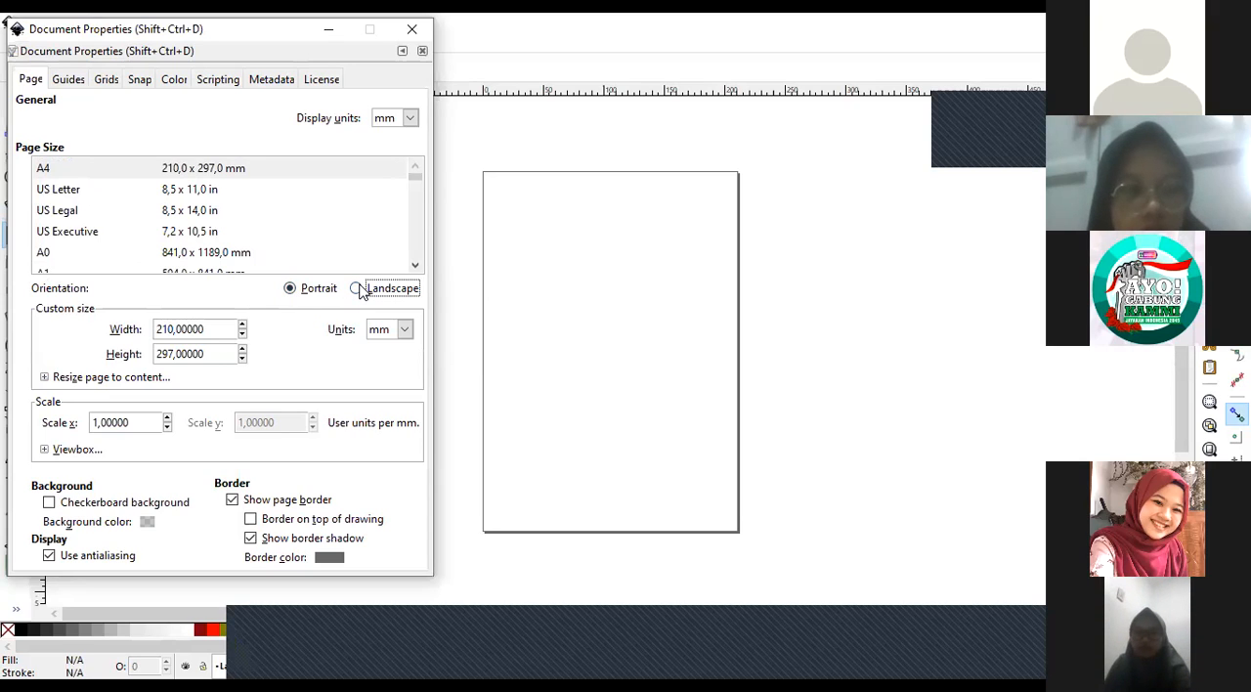
click(296, 289)
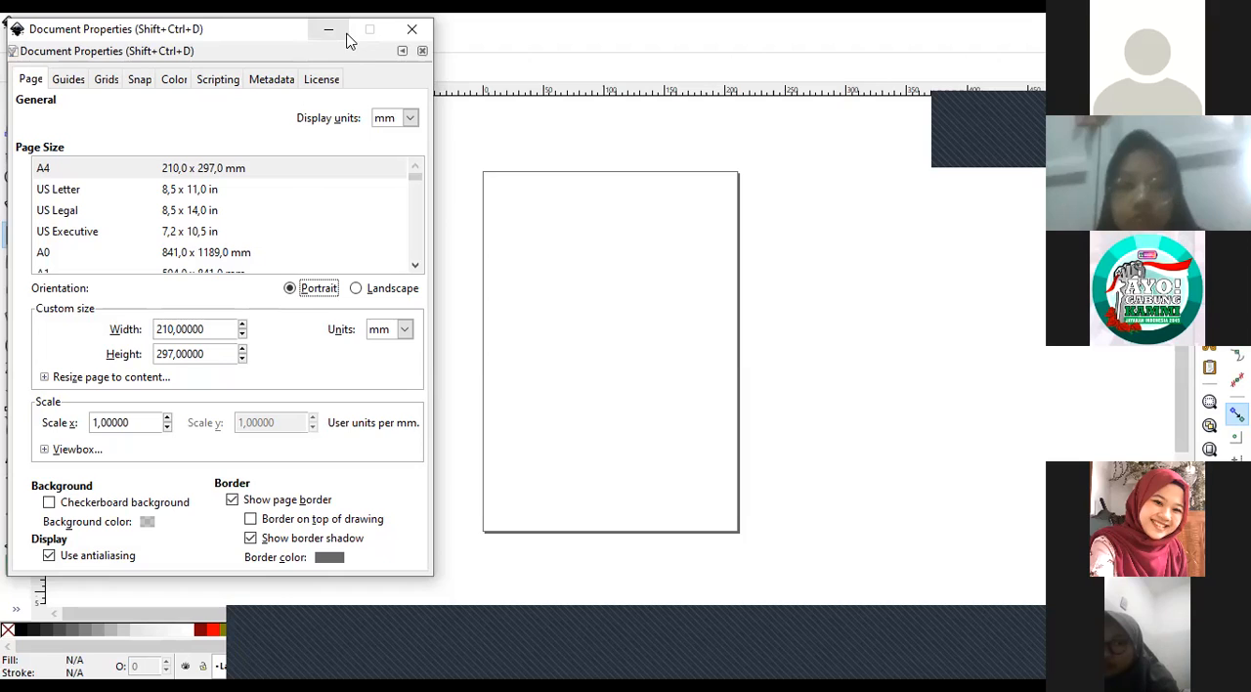
click(411, 33)
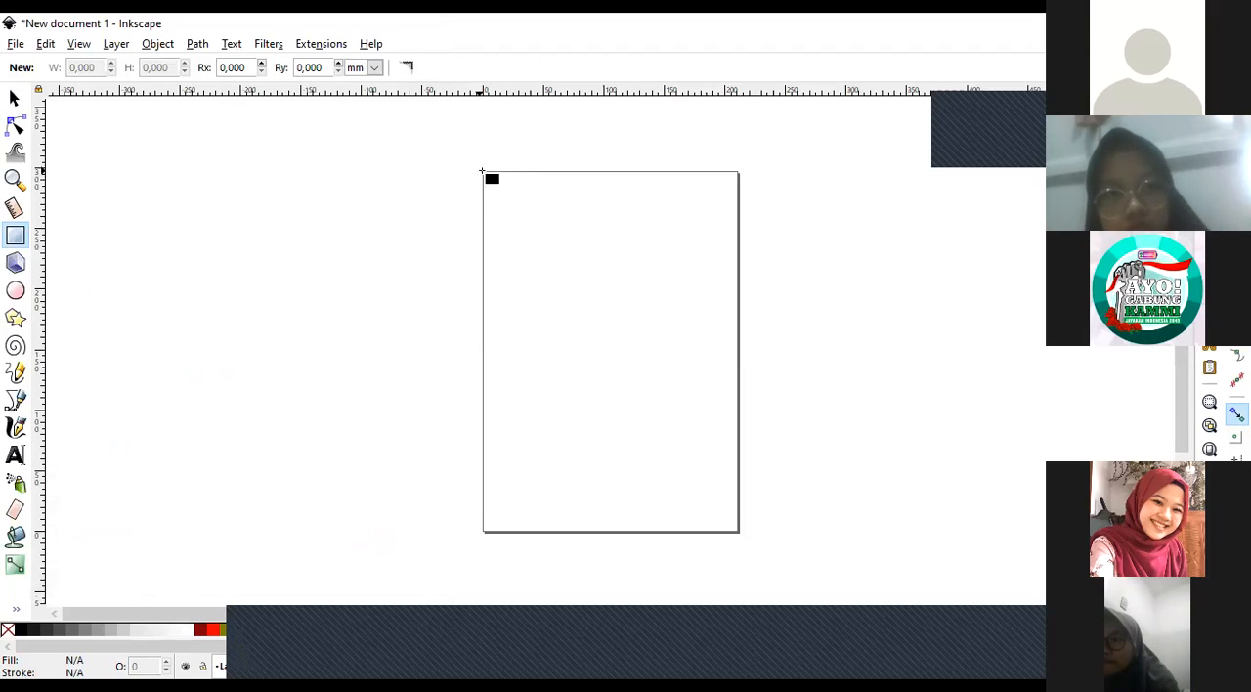
Draw and undo a rectangle about 206 × 290 mm over the page, and draw and delete a square about 213 mm wide beside it.
drag(482, 172, 739, 534)
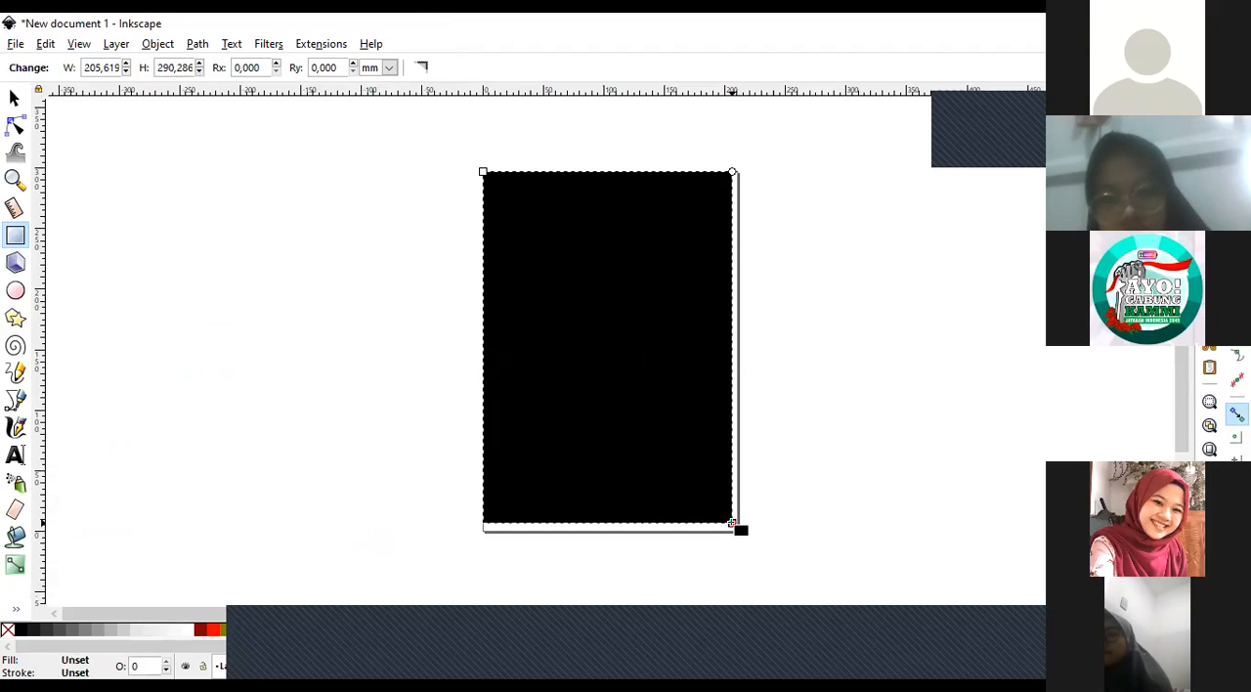
key(ctrl+z)
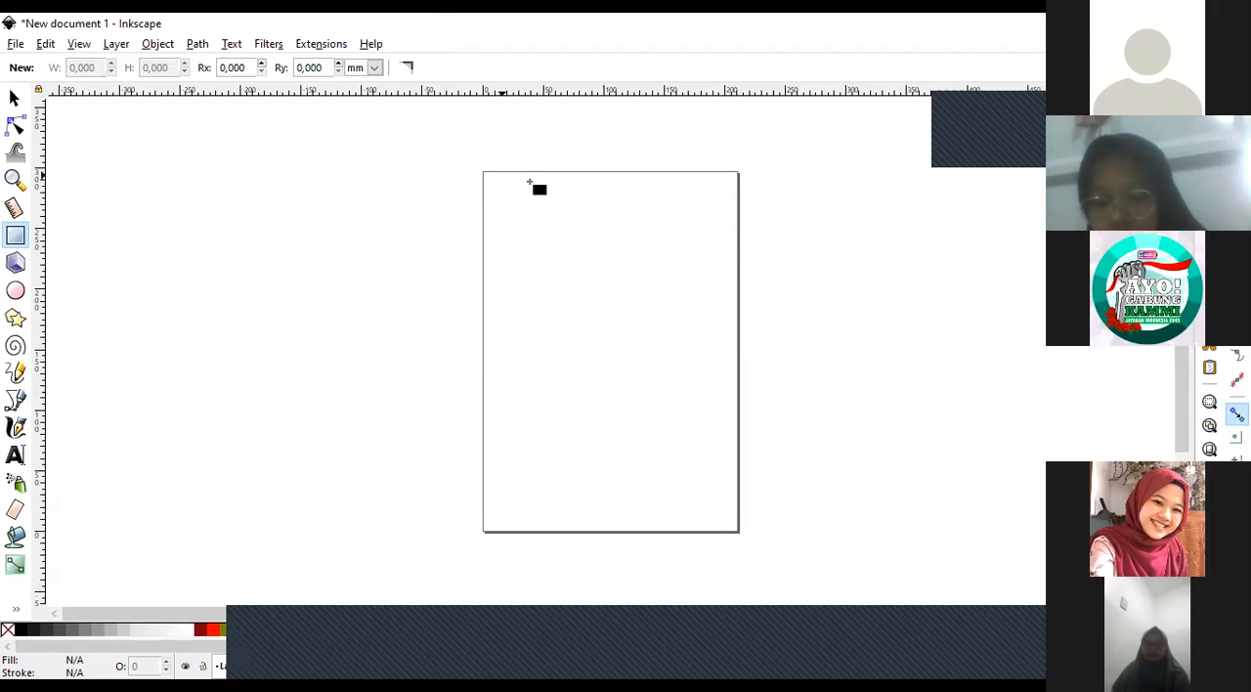
drag(445, 431, 467, 457)
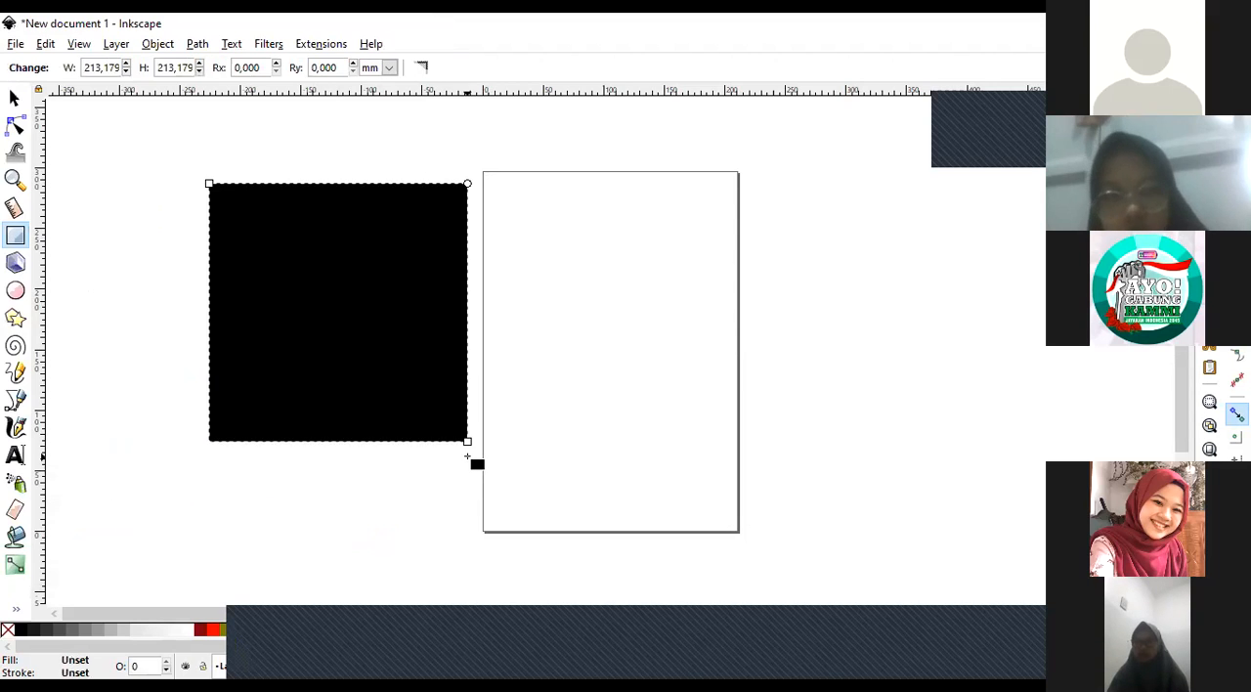
key(Delete)
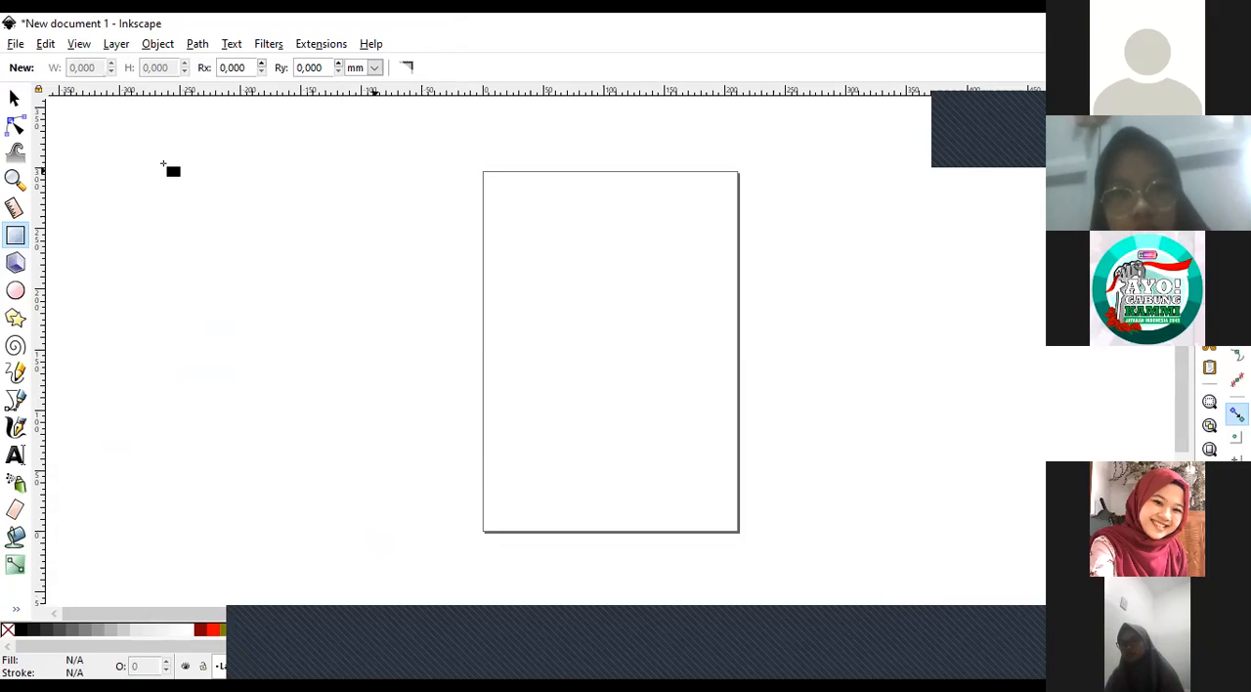
Draw a square about 274 mm wide left of the page, move it and scale it down to about 198 mm, and delete it.
mouse_move(121, 144)
mouse_down()
mouse_move(320, 315)
mouse_move(321, 342)
mouse_up()
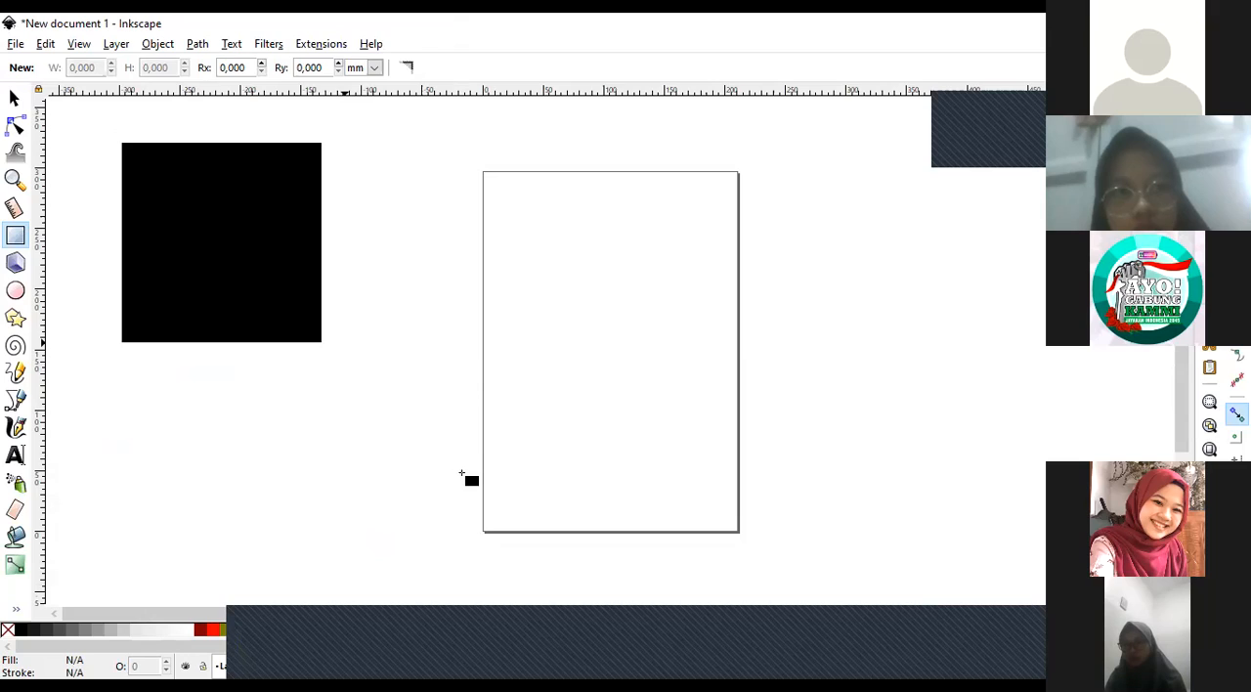
drag(462, 475, 461, 476)
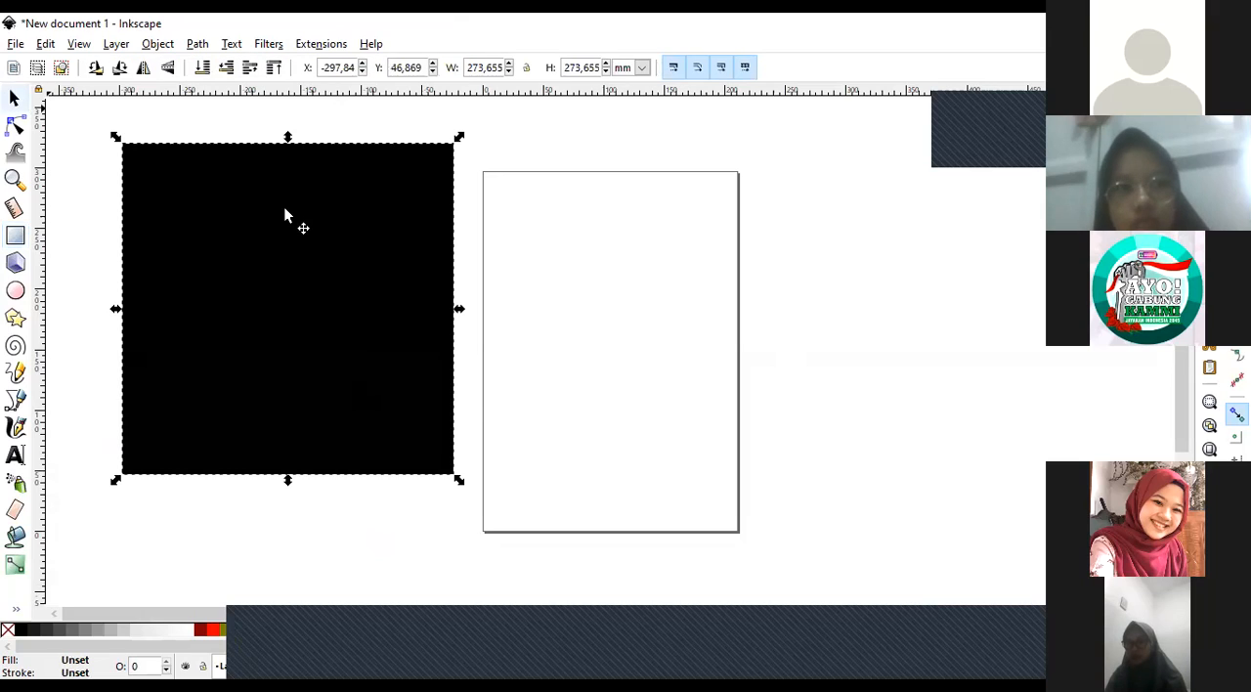
drag(282, 217, 289, 247)
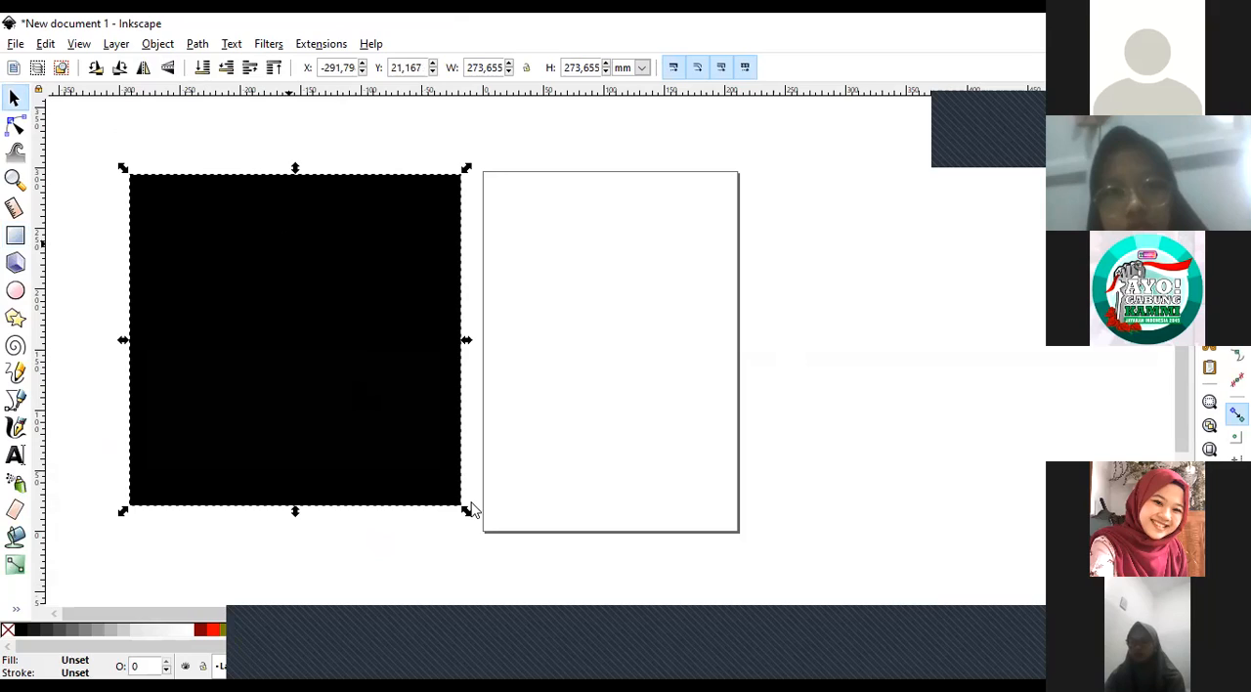
drag(461, 511, 371, 445)
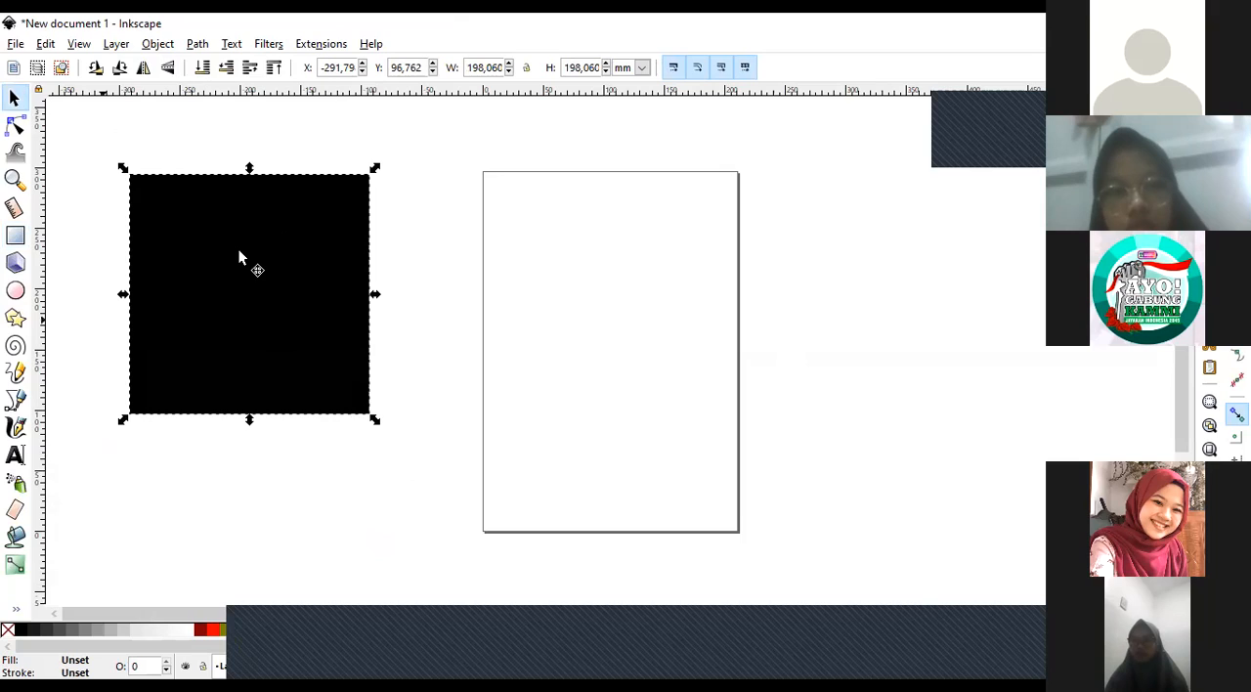
key(Delete)
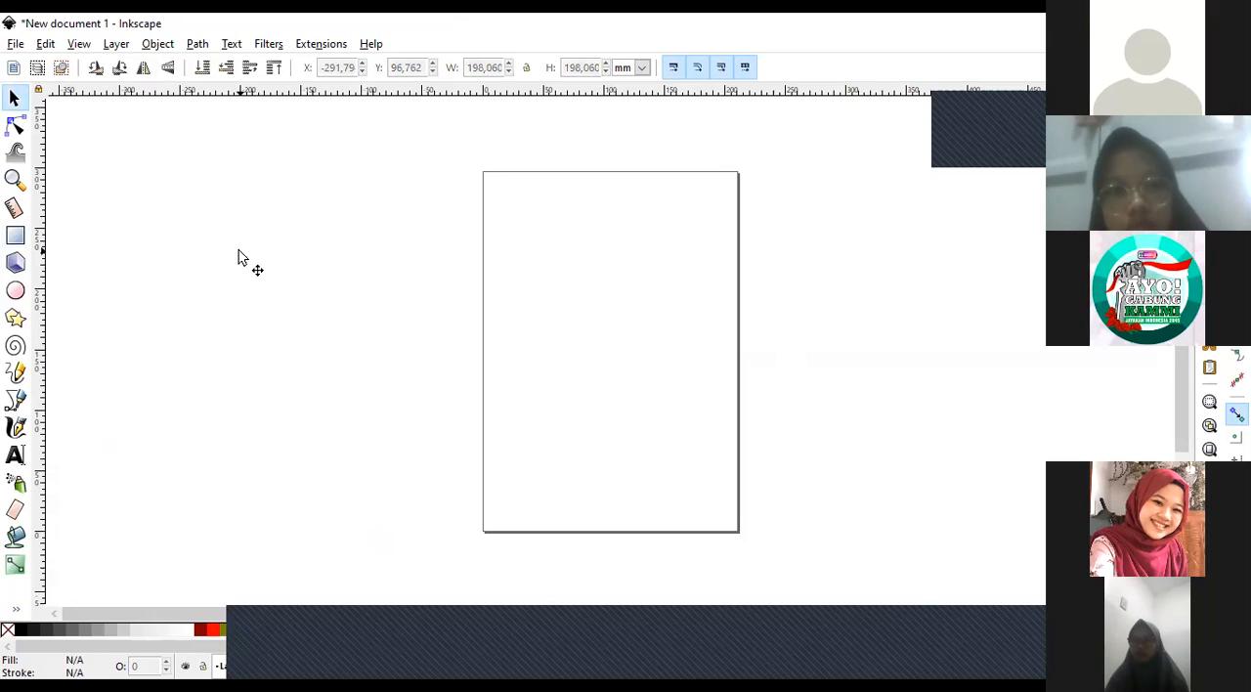
Practise drawing squares and rectangles of different proportions left of the page, undoing each one.
click(27, 241)
drag(153, 167, 325, 273)
drag(358, 378, 449, 478)
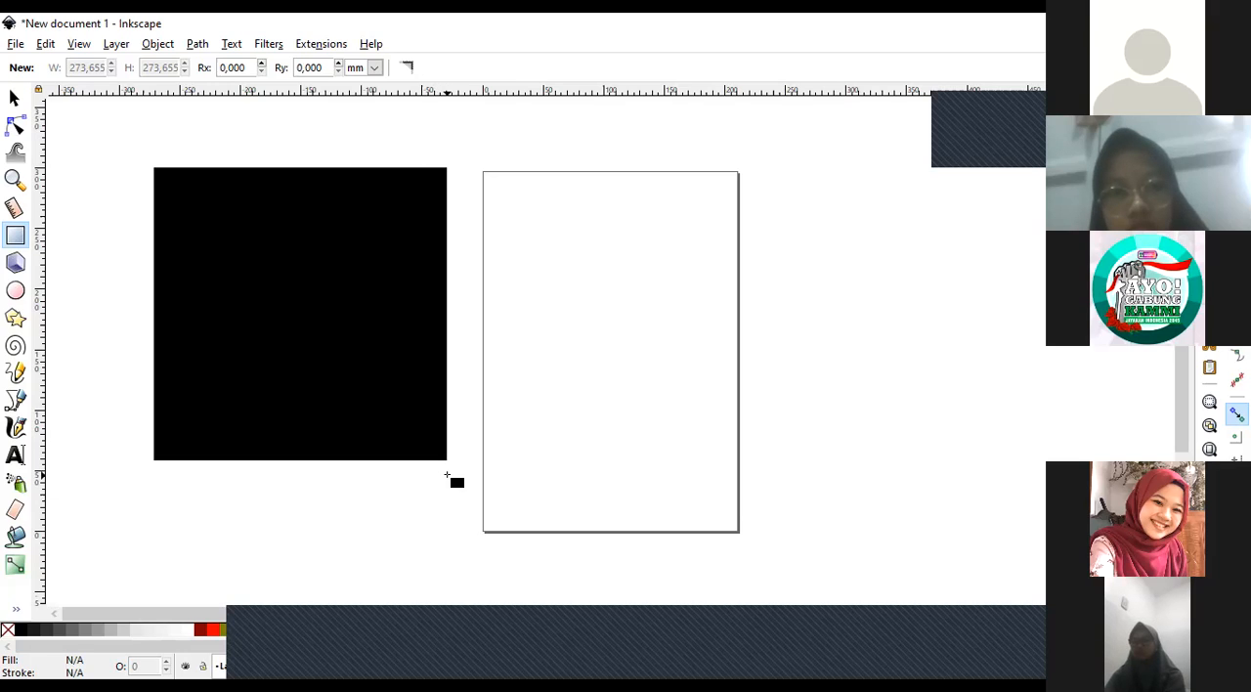
key(ctrl+z)
drag(137, 191, 348, 323)
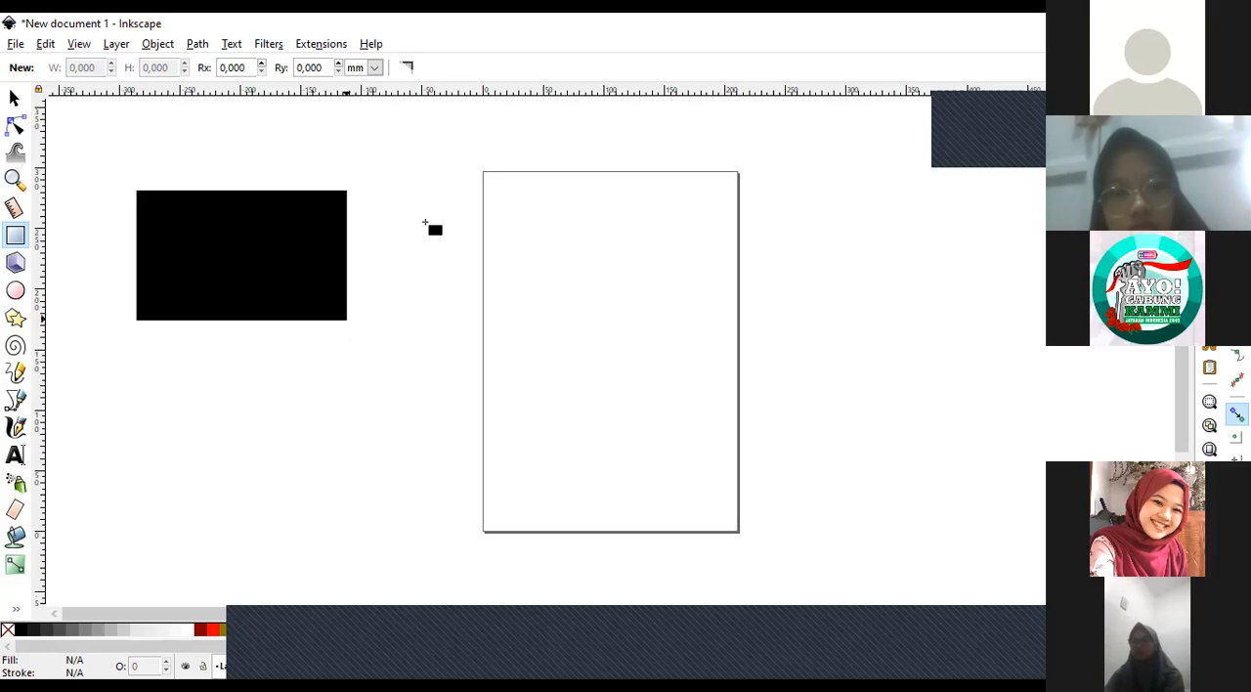
key(ctrl+z)
drag(137, 152, 419, 465)
key(ctrl+z)
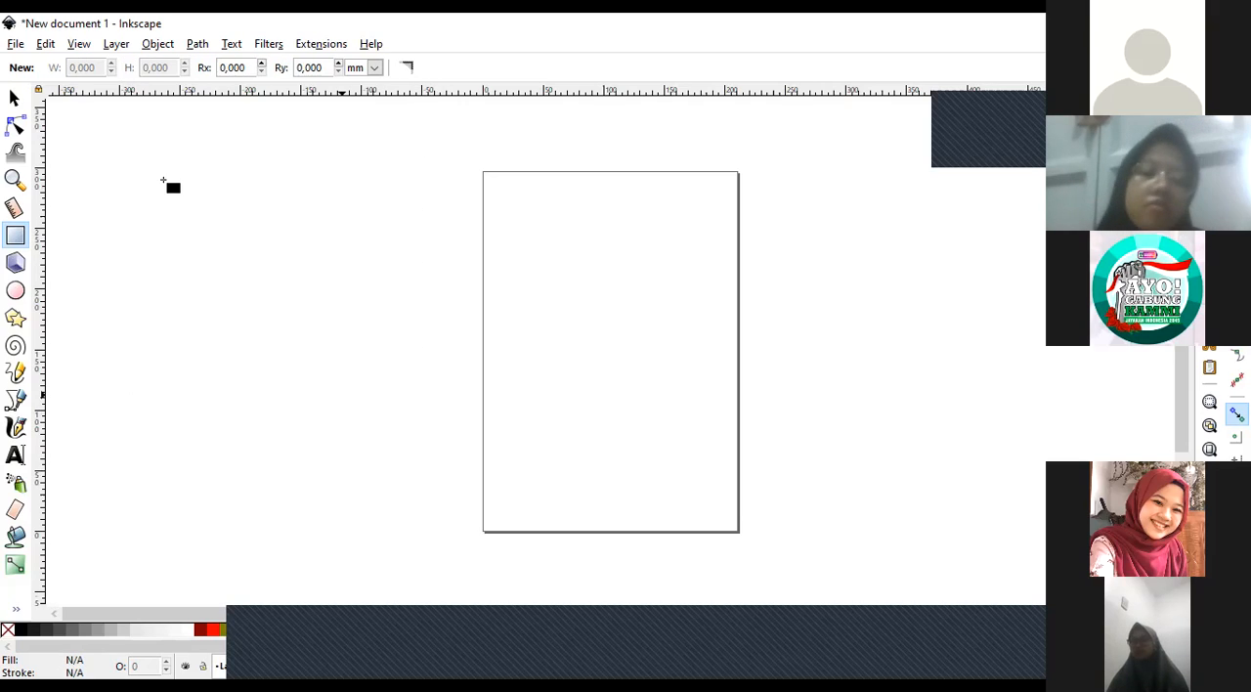
Draw a large square from left of the page, varying its size, and delete it; draw a rectangle from the page's top-left corner and undo it.
mouse_move(154, 171)
mouse_down()
mouse_move(162, 207)
mouse_move(256, 235)
mouse_move(308, 293)
mouse_move(348, 280)
mouse_move(252, 357)
mouse_move(262, 291)
mouse_up()
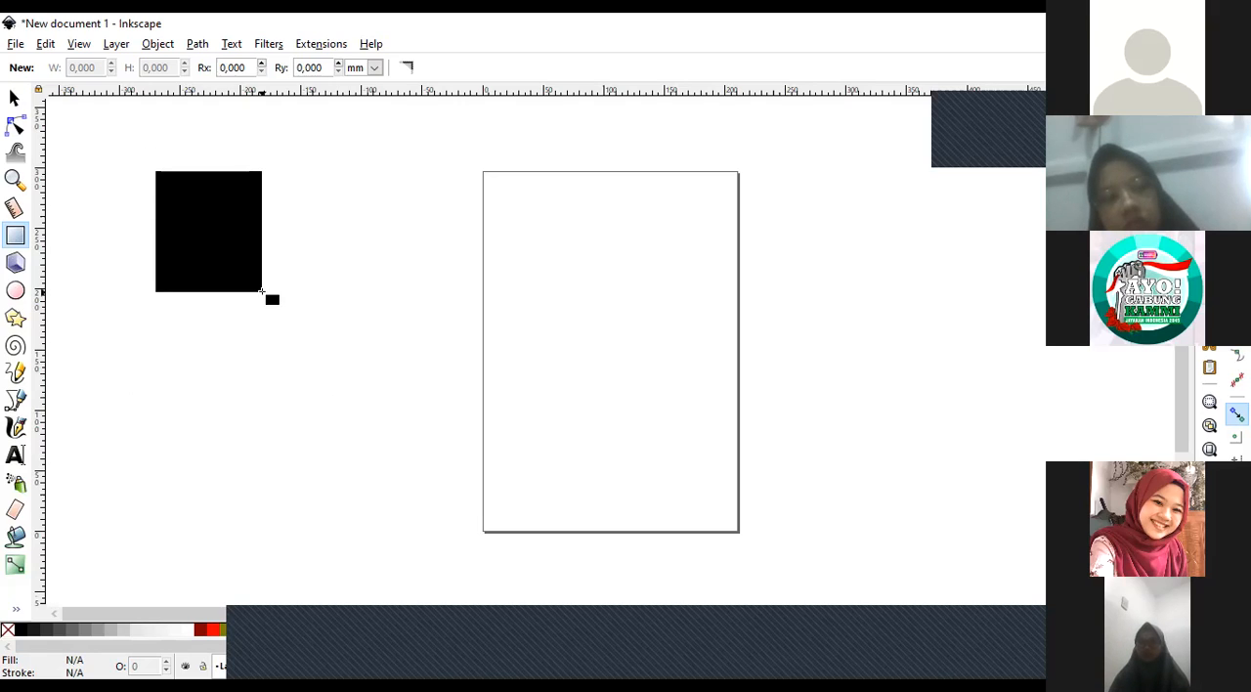
mouse_move(262, 291)
mouse_down()
mouse_move(338, 309)
mouse_move(429, 507)
mouse_move(494, 532)
mouse_move(481, 517)
mouse_move(526, 526)
mouse_move(461, 449)
mouse_move(421, 503)
mouse_move(361, 428)
mouse_move(480, 475)
mouse_move(432, 440)
mouse_move(464, 477)
mouse_up()
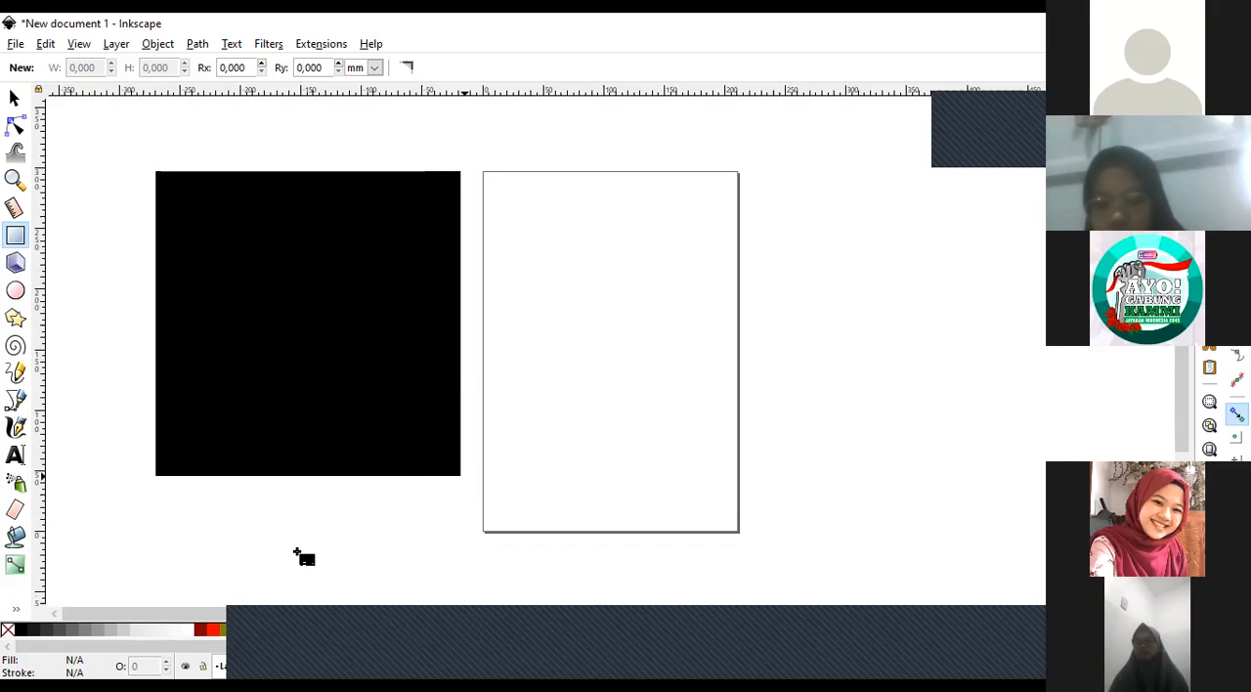
mouse_move(301, 430)
mouse_down()
mouse_move(399, 279)
mouse_move(494, 230)
mouse_up()
mouse_move(528, 314)
mouse_down()
mouse_move(548, 385)
mouse_move(639, 243)
mouse_move(685, 204)
mouse_move(683, 270)
mouse_move(717, 231)
mouse_move(684, 279)
mouse_up()
mouse_move(343, 394)
mouse_down()
mouse_move(260, 379)
mouse_move(282, 313)
mouse_move(352, 360)
mouse_move(512, 521)
mouse_up()
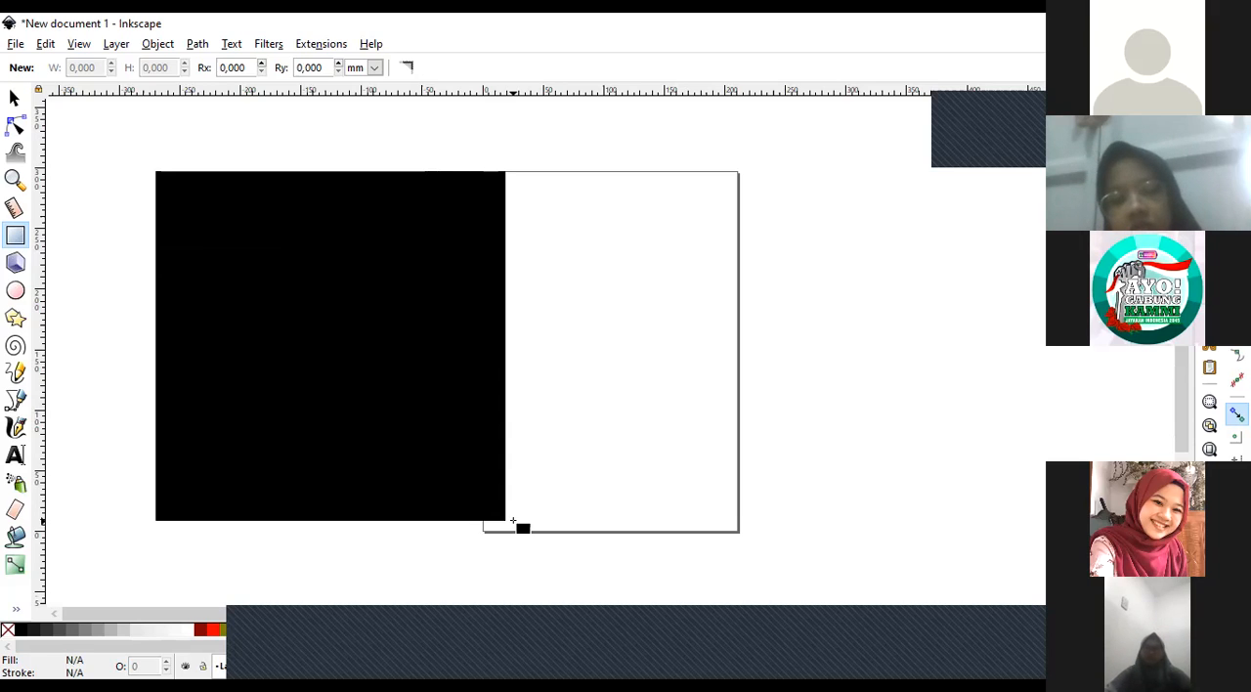
mouse_move(512, 522)
mouse_down()
mouse_move(545, 545)
mouse_move(439, 483)
mouse_move(293, 317)
mouse_move(577, 564)
mouse_move(385, 423)
mouse_move(402, 430)
mouse_up()
key(Delete)
drag(483, 172, 648, 382)
key(ctrl+z)
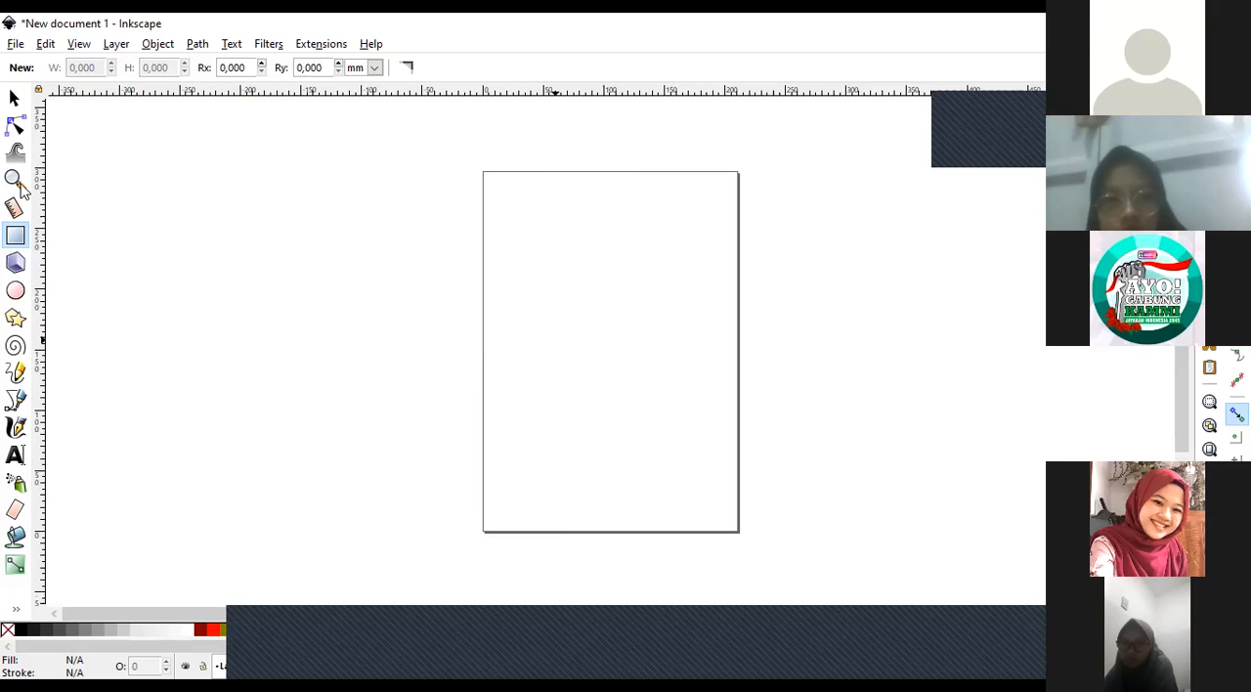
Draw a rectangle about 210 × 297 mm from the page's top-left to its bottom-right corner, covering the whole page.
click(15, 179)
click(518, 177)
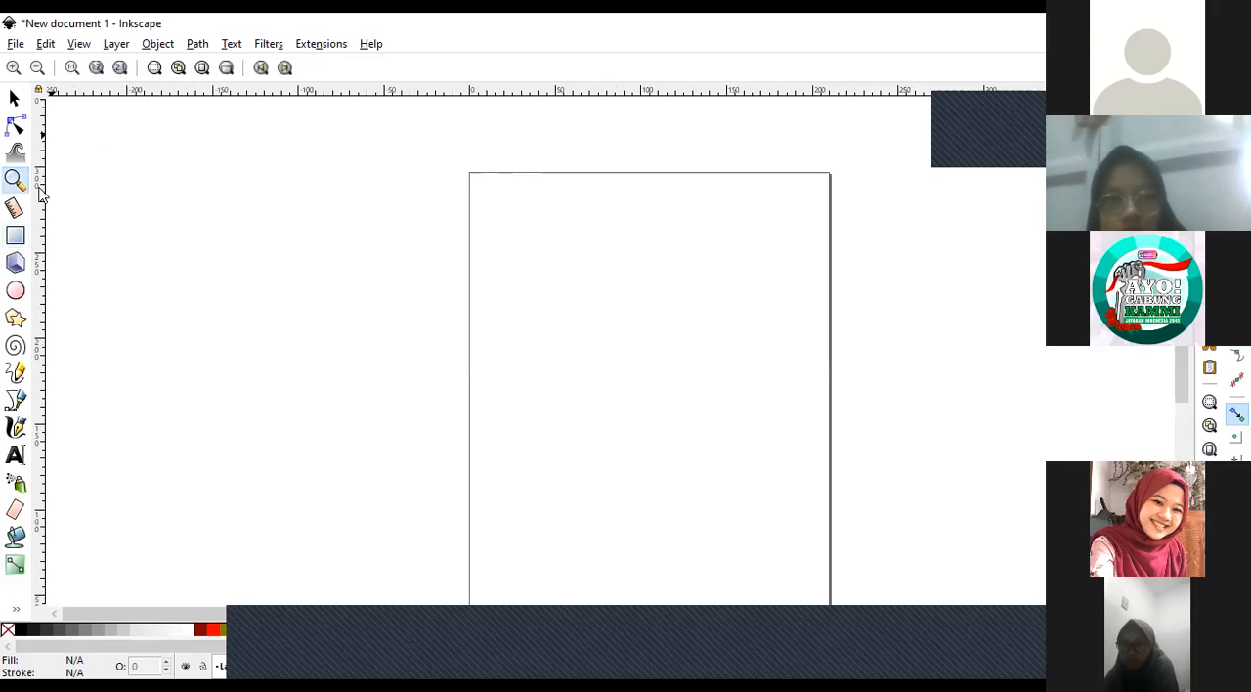
click(16, 239)
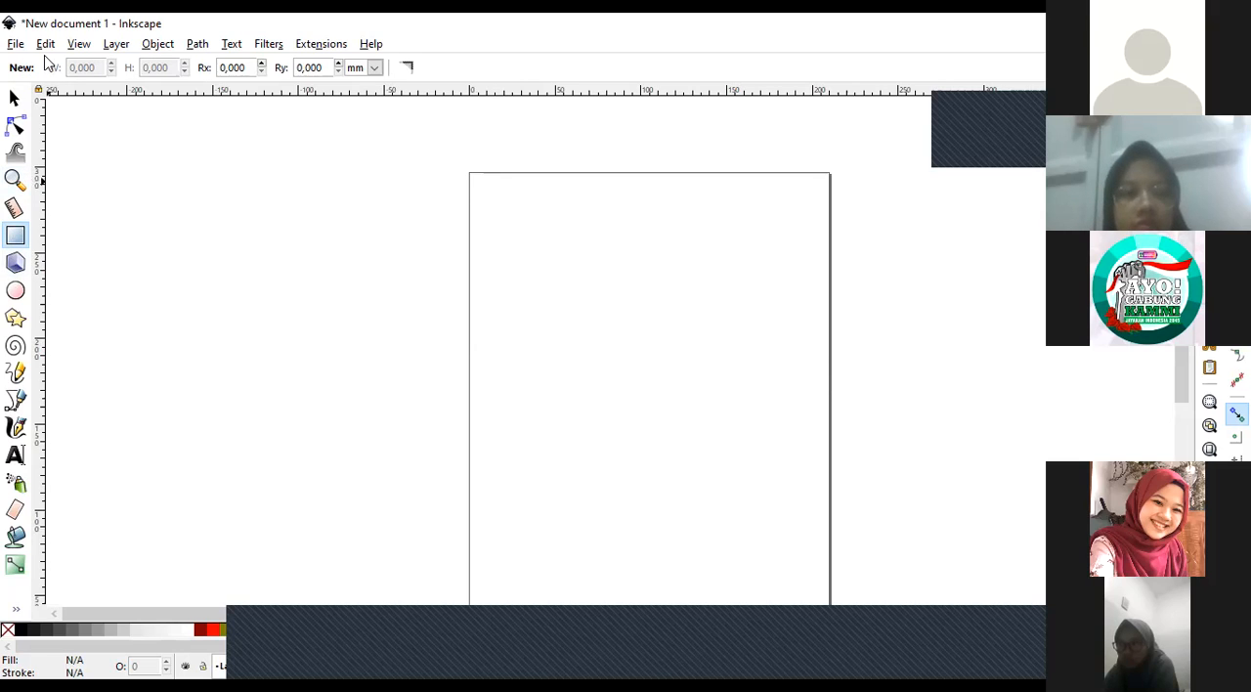
key(z)
key(minus)
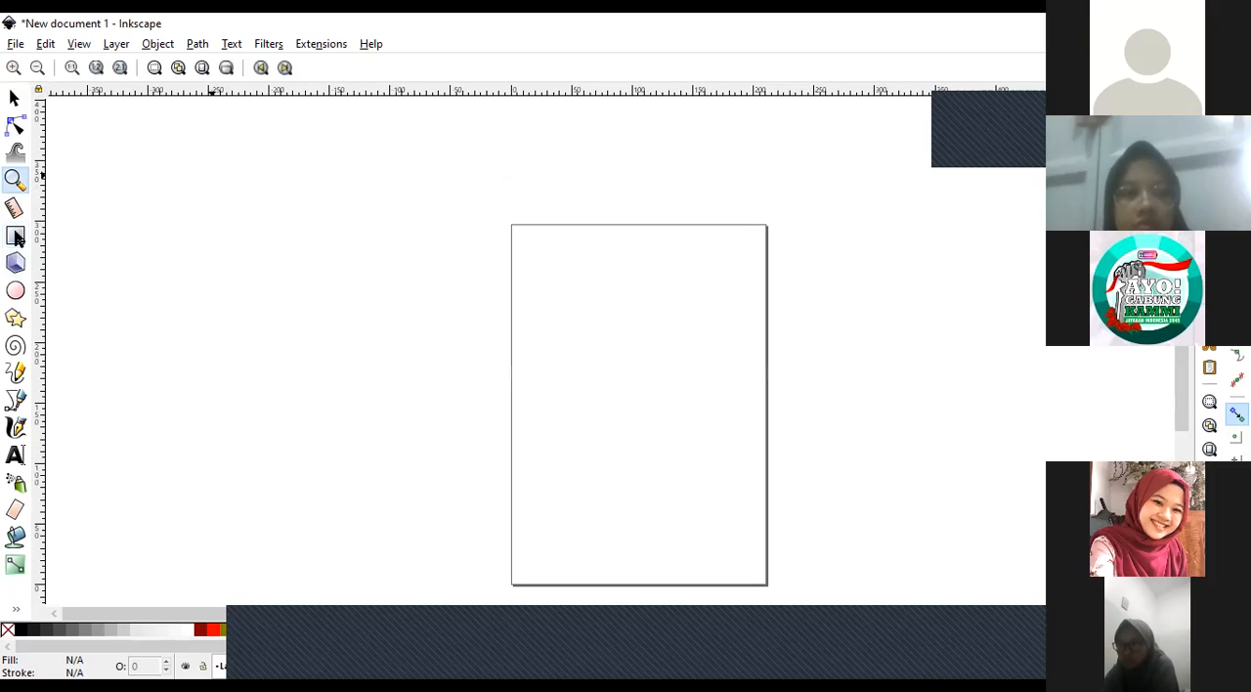
key(r)
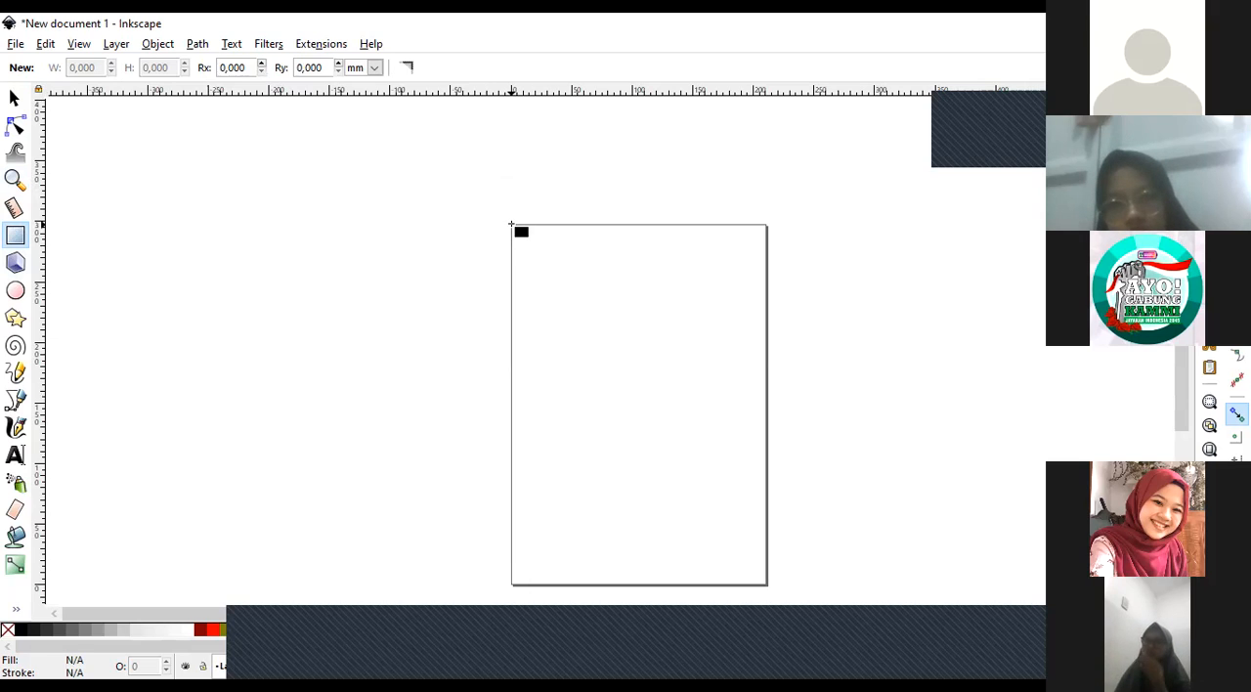
drag(510, 224, 883, 527)
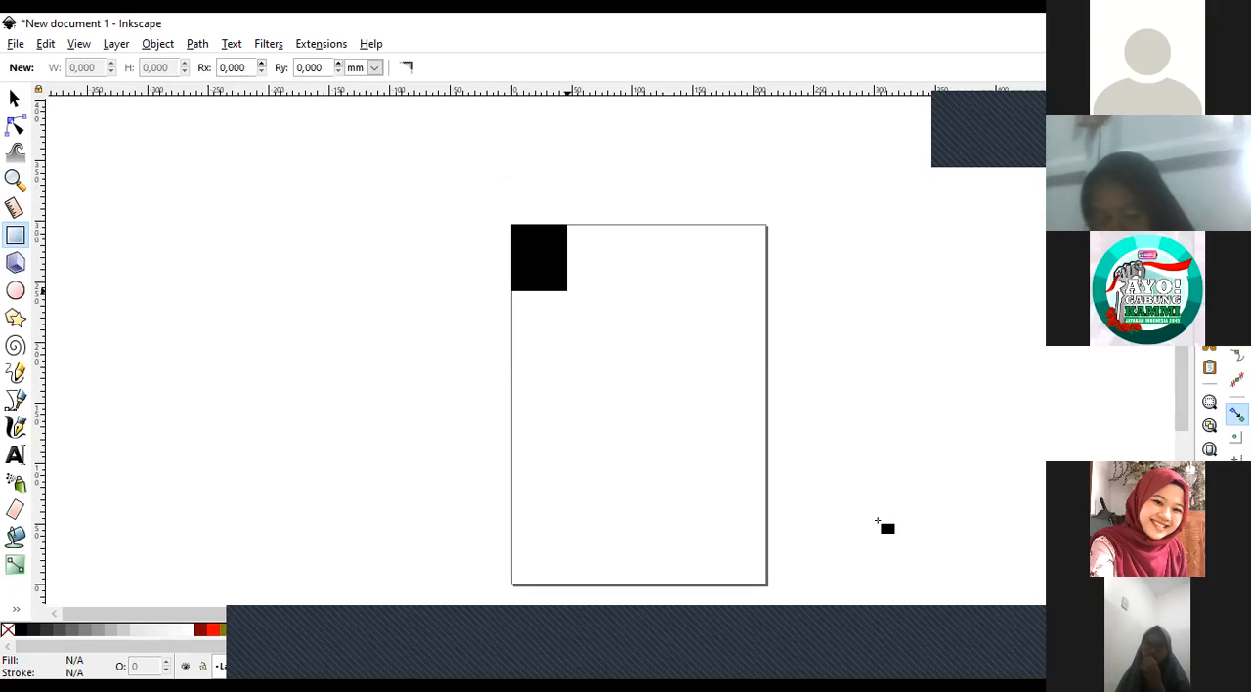
drag(1072, 411, 766, 585)
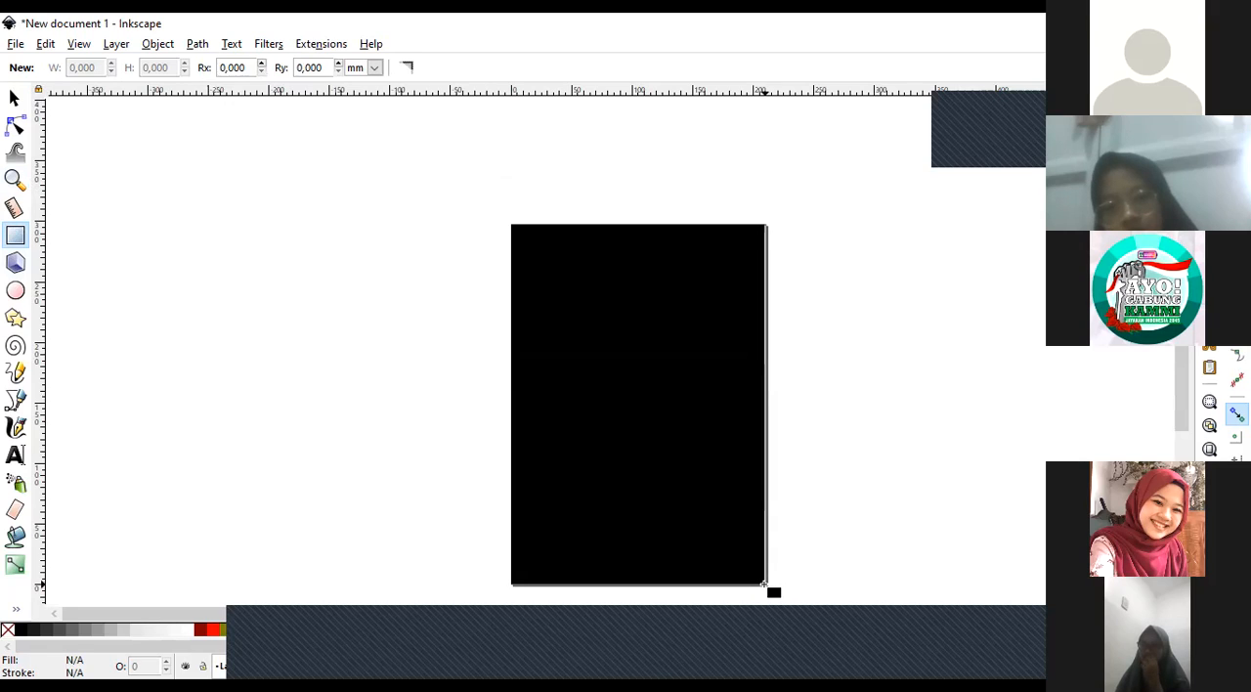
drag(766, 585, 767, 585)
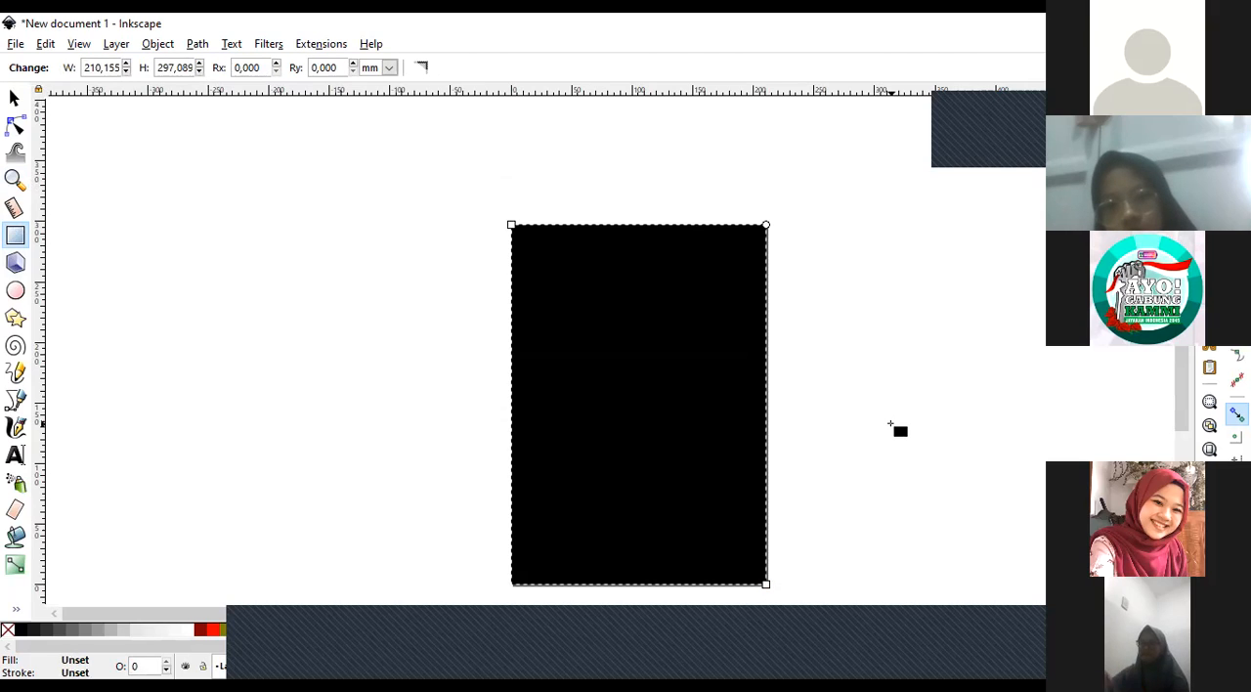
Deselect the rectangle, zoom in on the page's bottom-right corner to examine how the edges align, and return to the whole page.
click(14, 99)
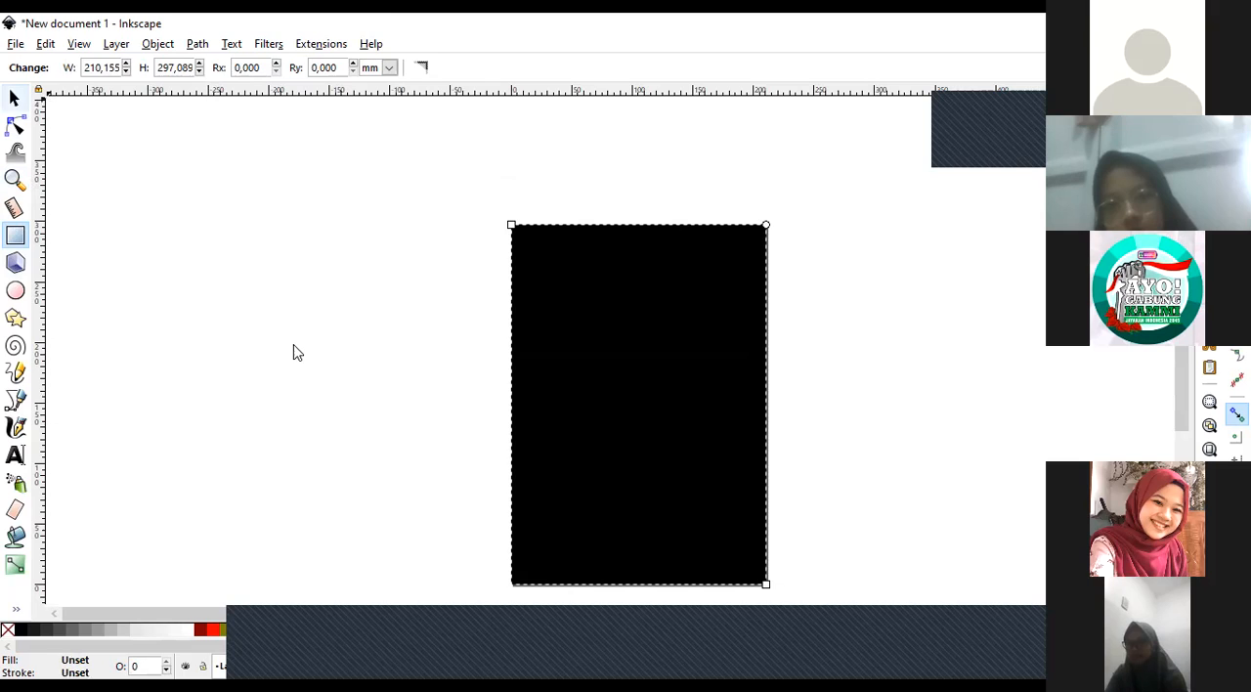
click(293, 346)
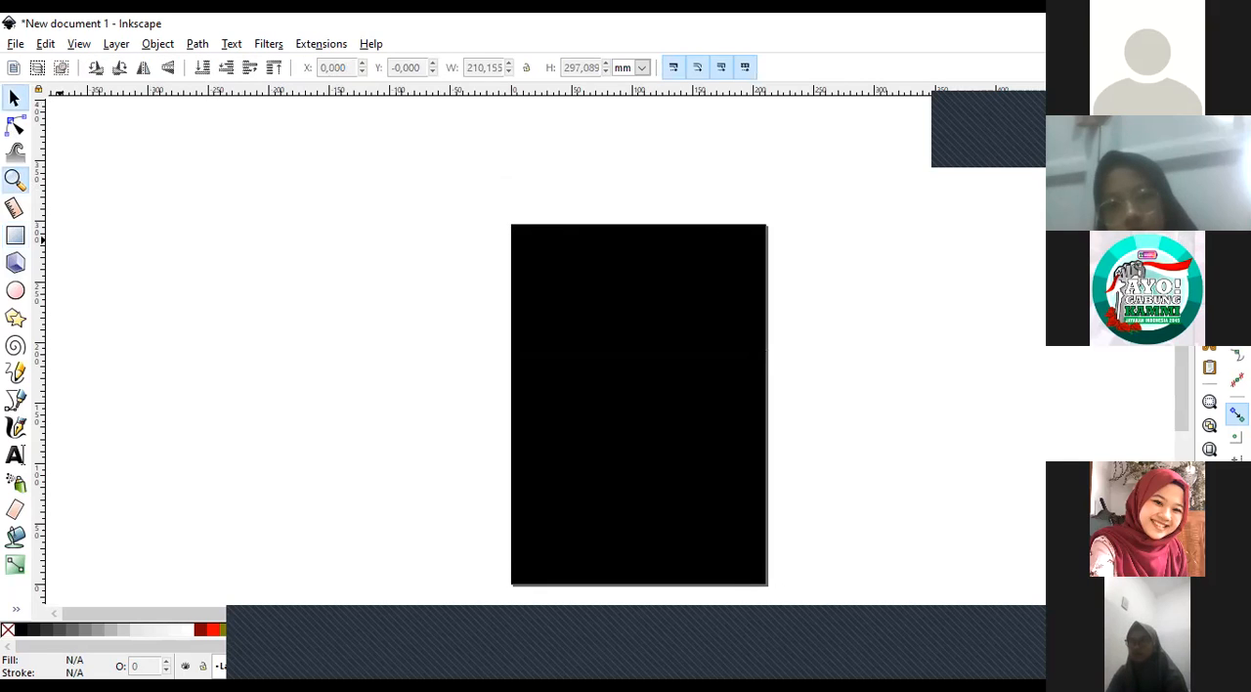
click(15, 179)
scroll(798, 396, down, 2)
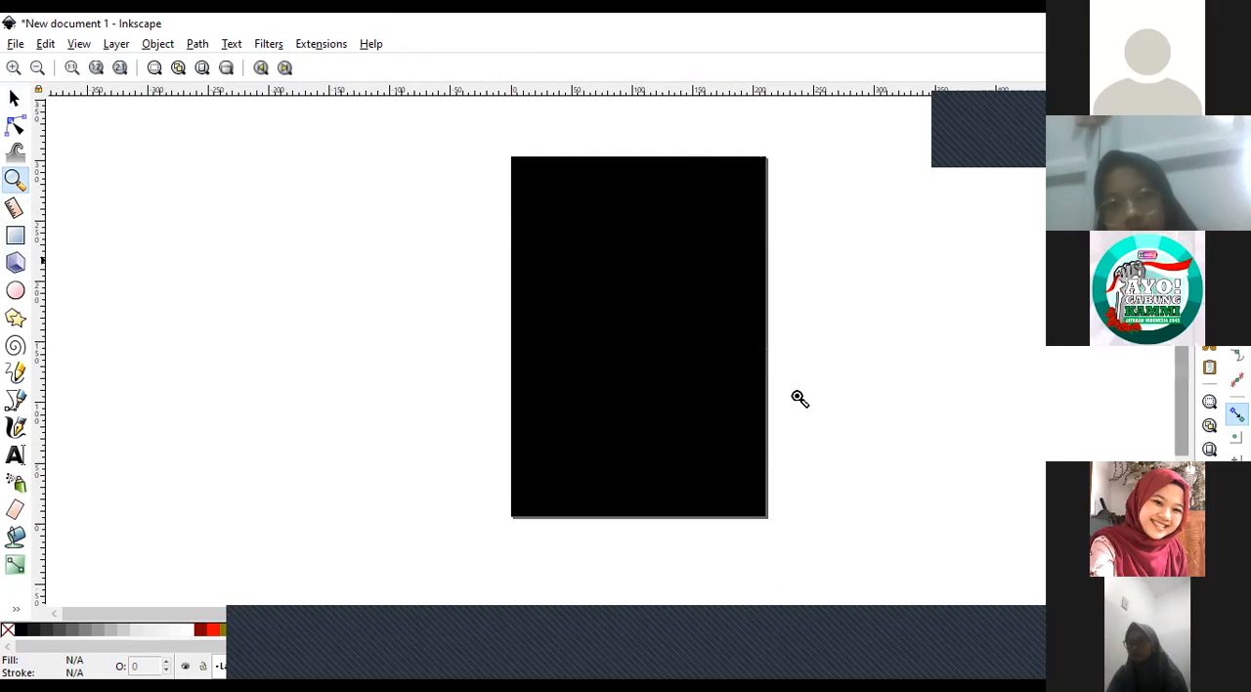
scroll(782, 451, down, 2)
click(767, 455)
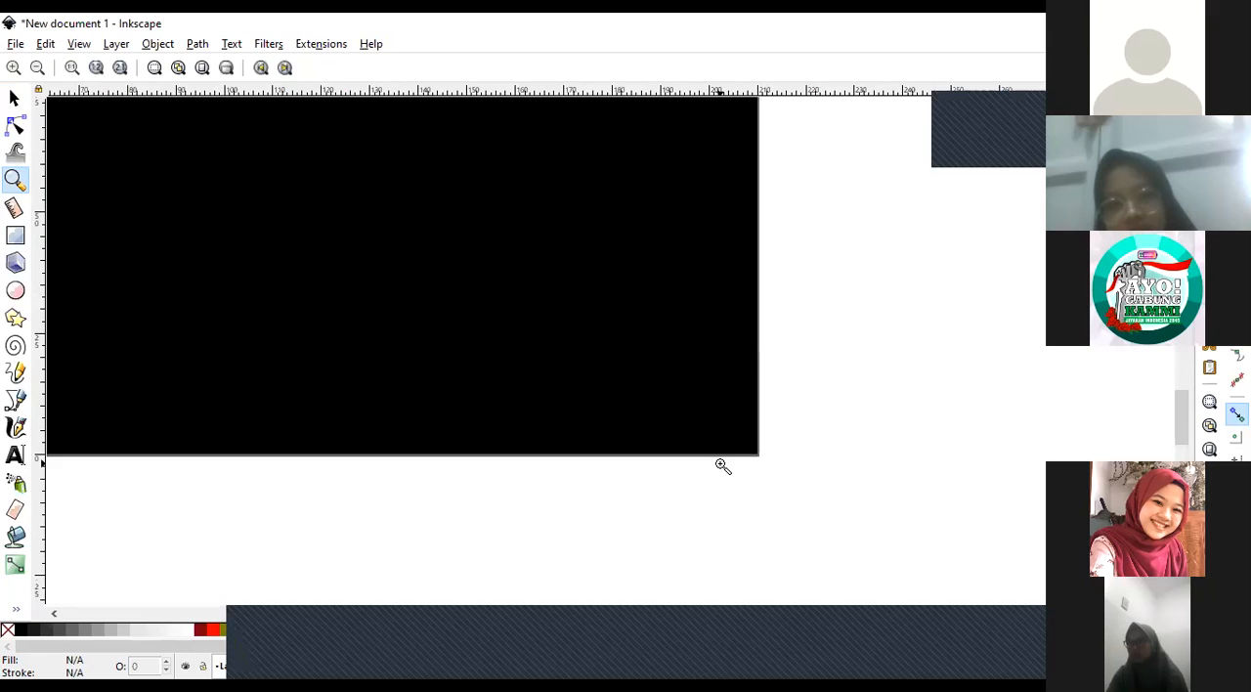
click(724, 467)
click(814, 411)
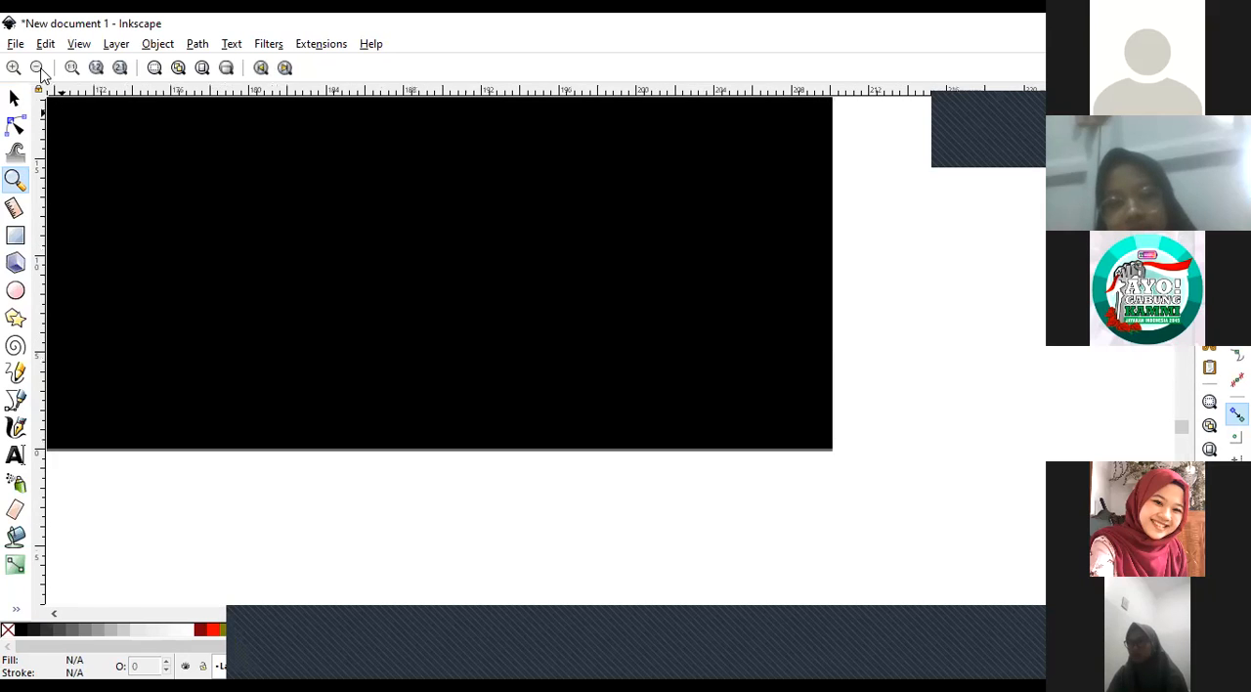
click(39, 68)
click(40, 68)
click(40, 68)
click(40, 69)
click(40, 69)
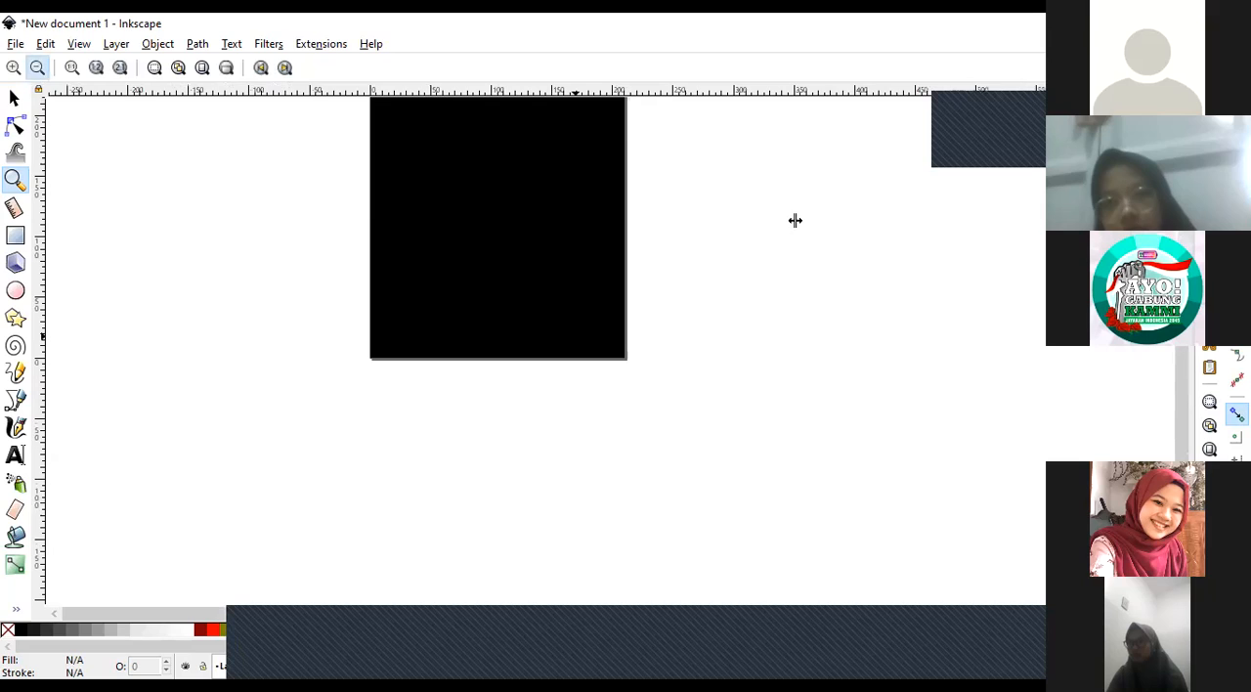
drag(1189, 396, 1195, 339)
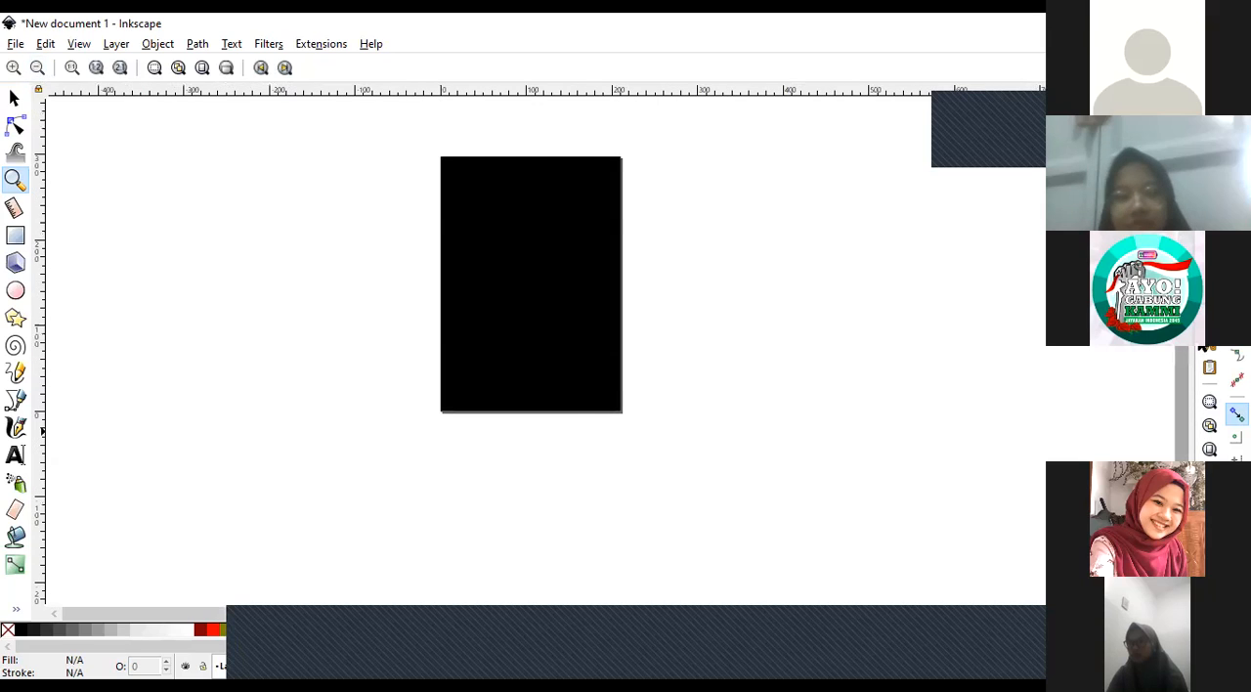
click(570, 403)
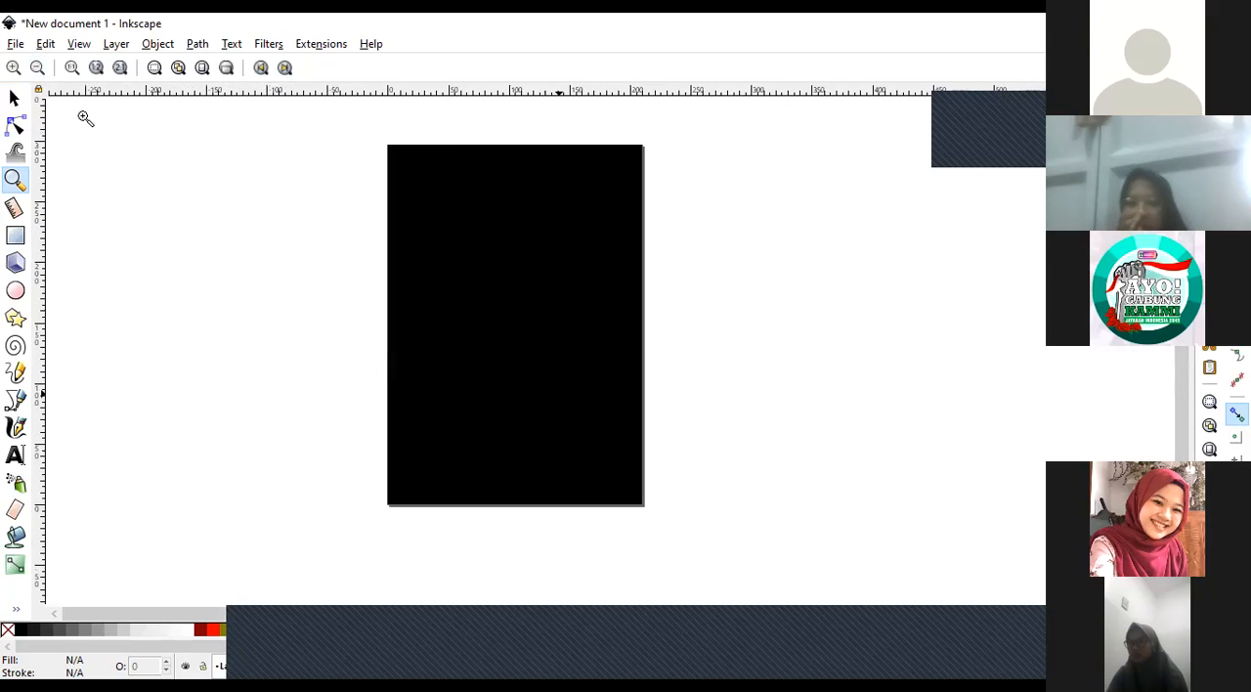
Move the black rectangle off the page to the empty canvas on its left, and undo the move.
click(12, 100)
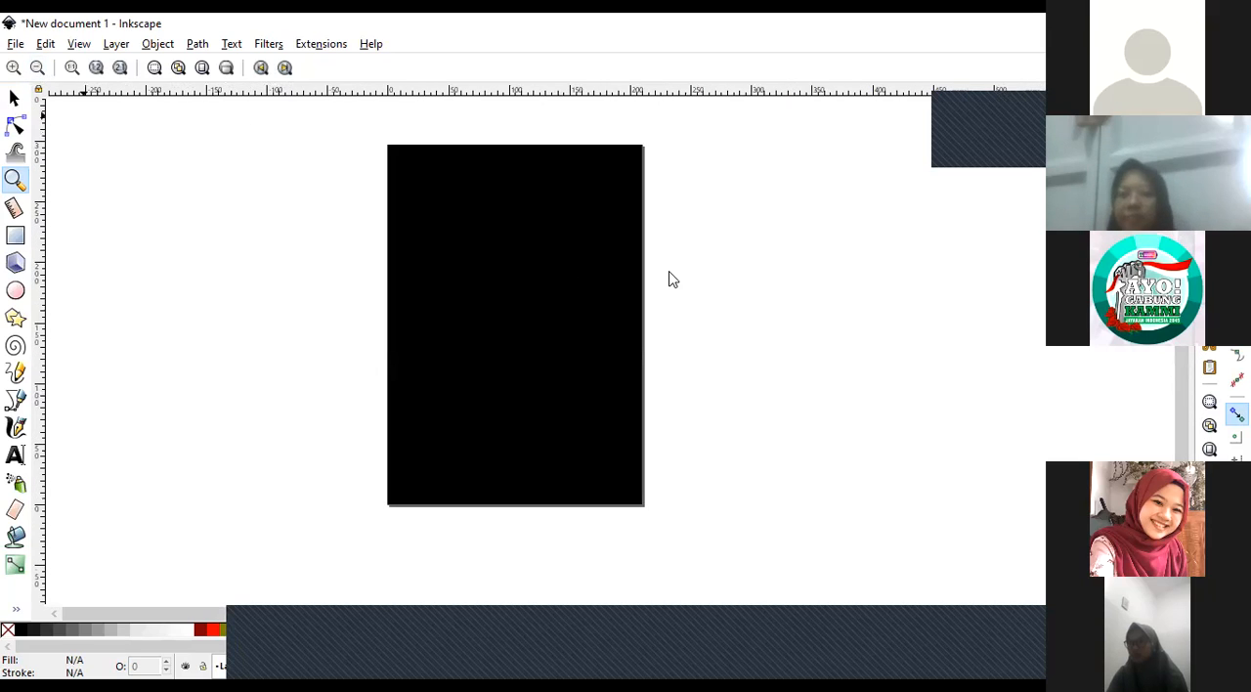
click(512, 273)
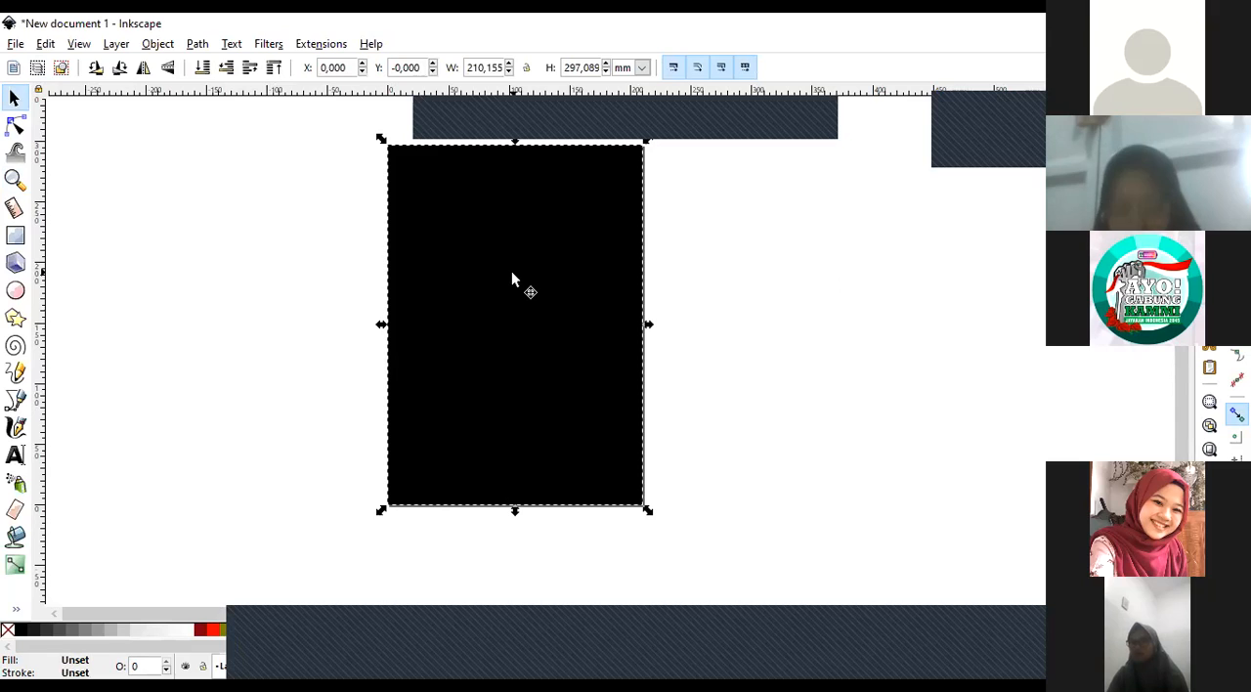
drag(508, 384, 224, 313)
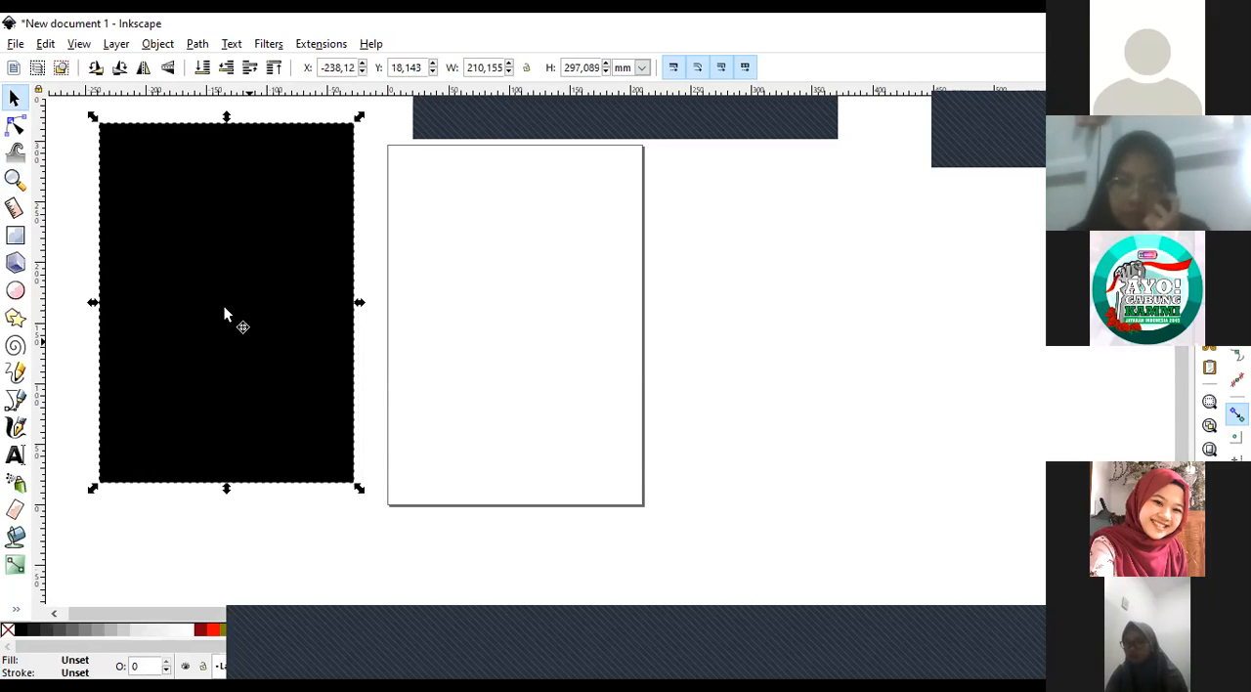
key(ctrl+z)
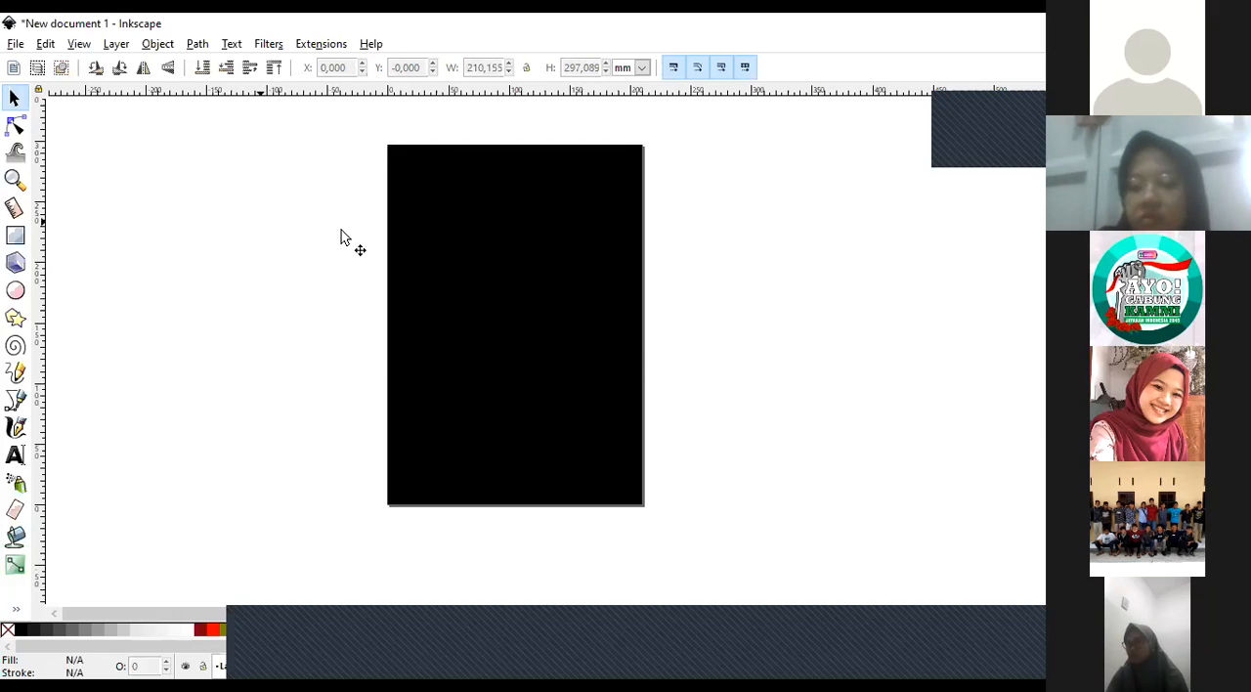
click(503, 287)
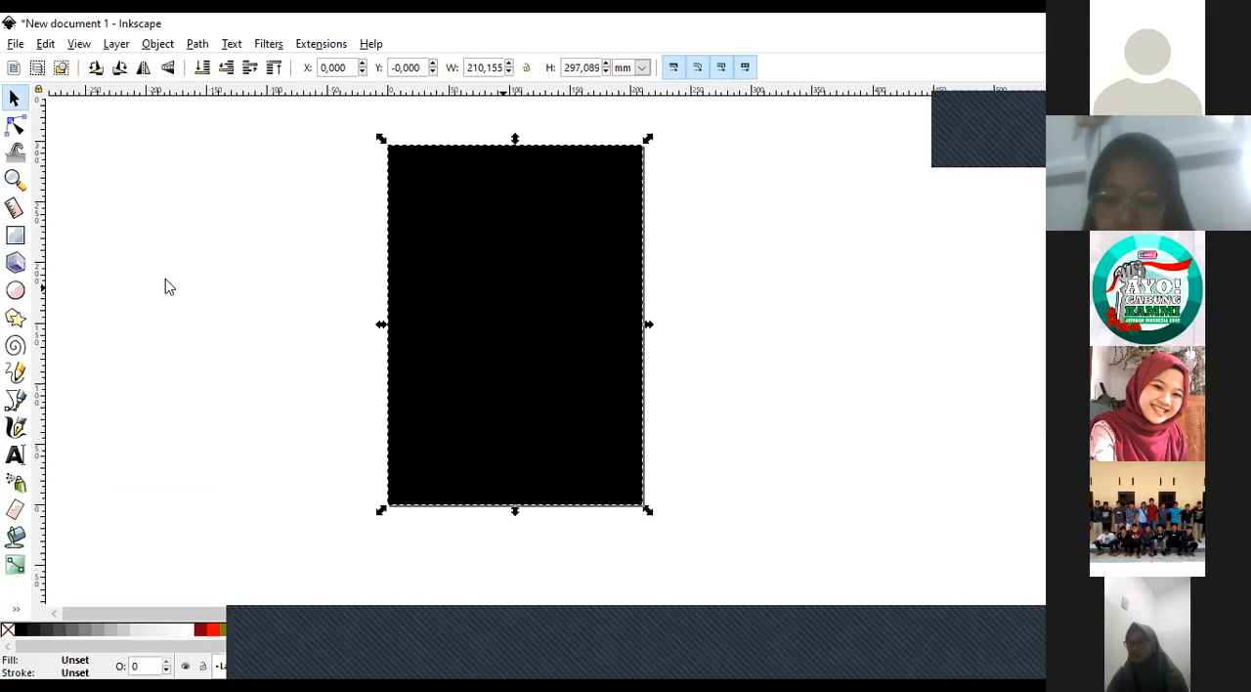
click(167, 288)
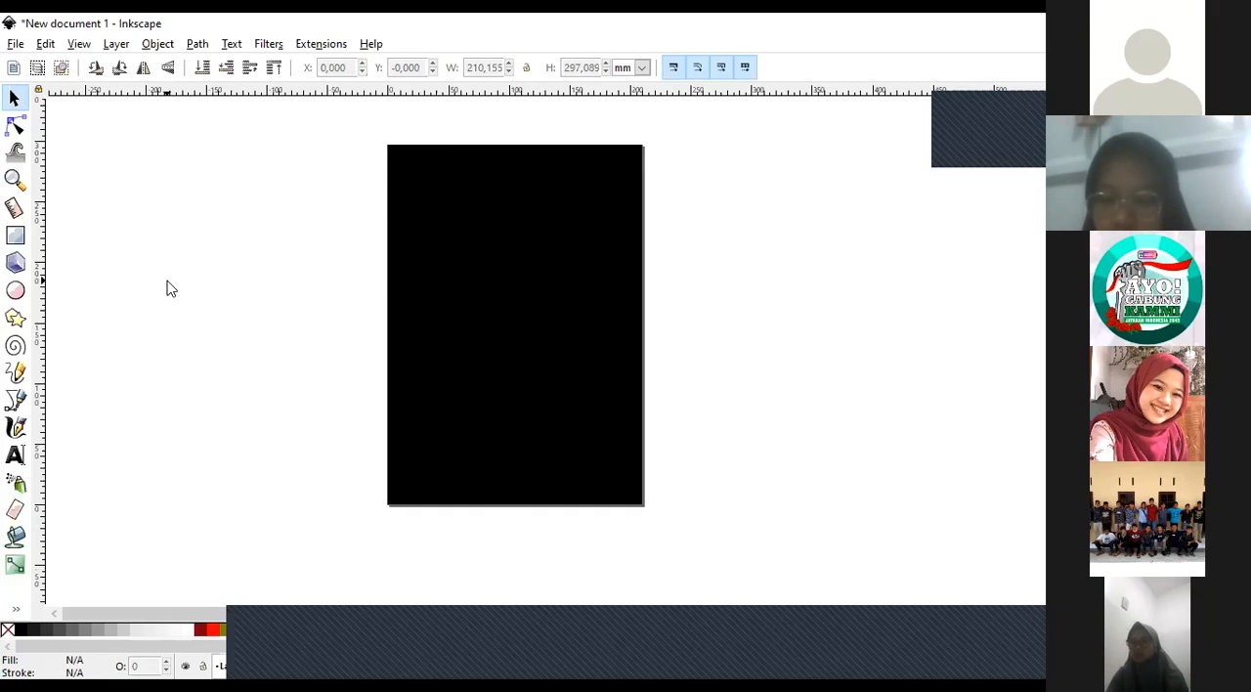
click(529, 309)
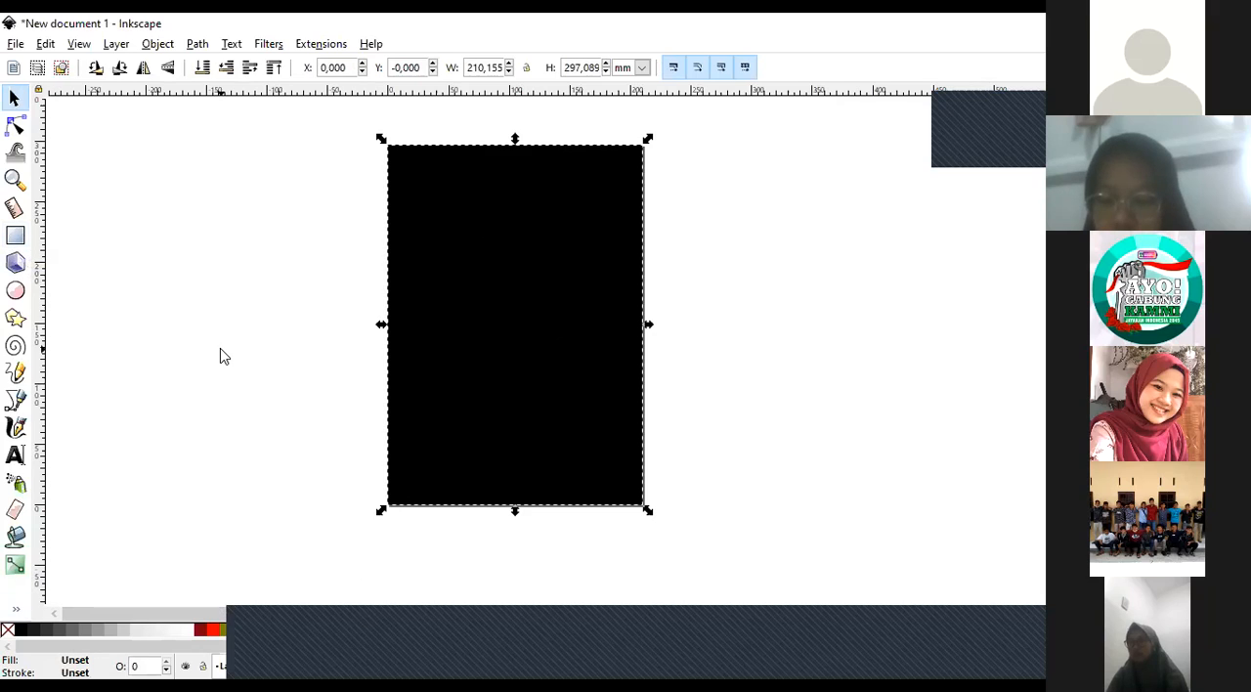
click(148, 393)
click(481, 335)
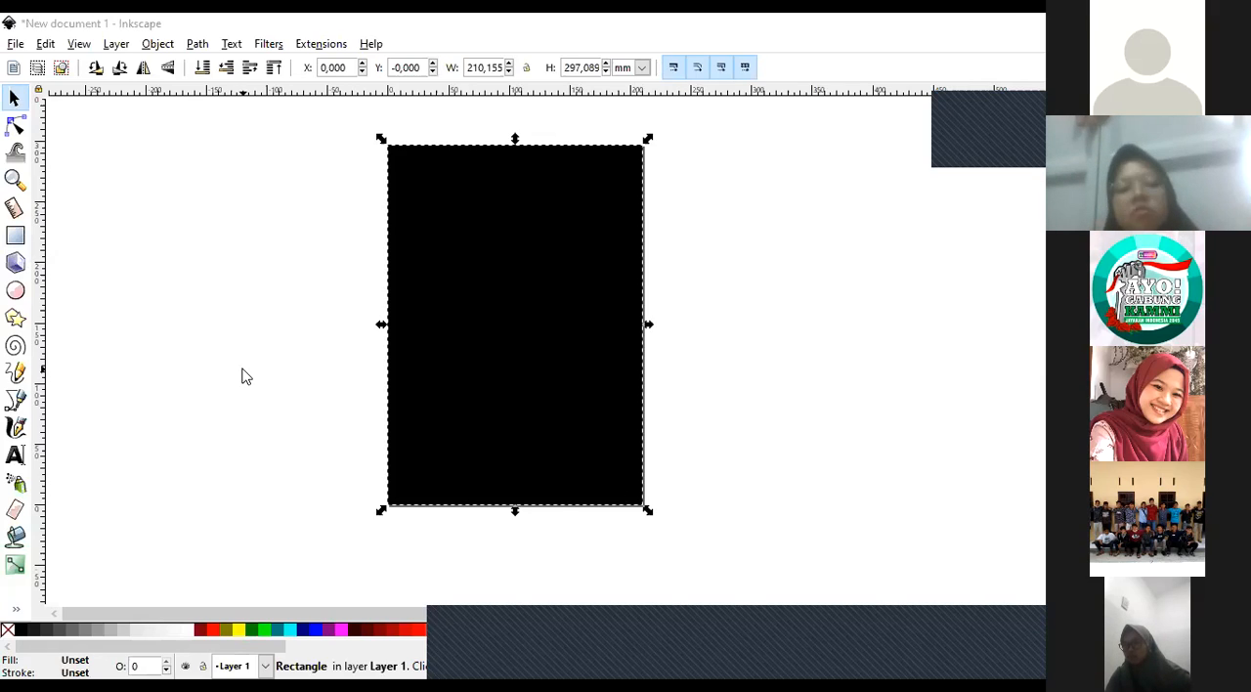
key(Escape)
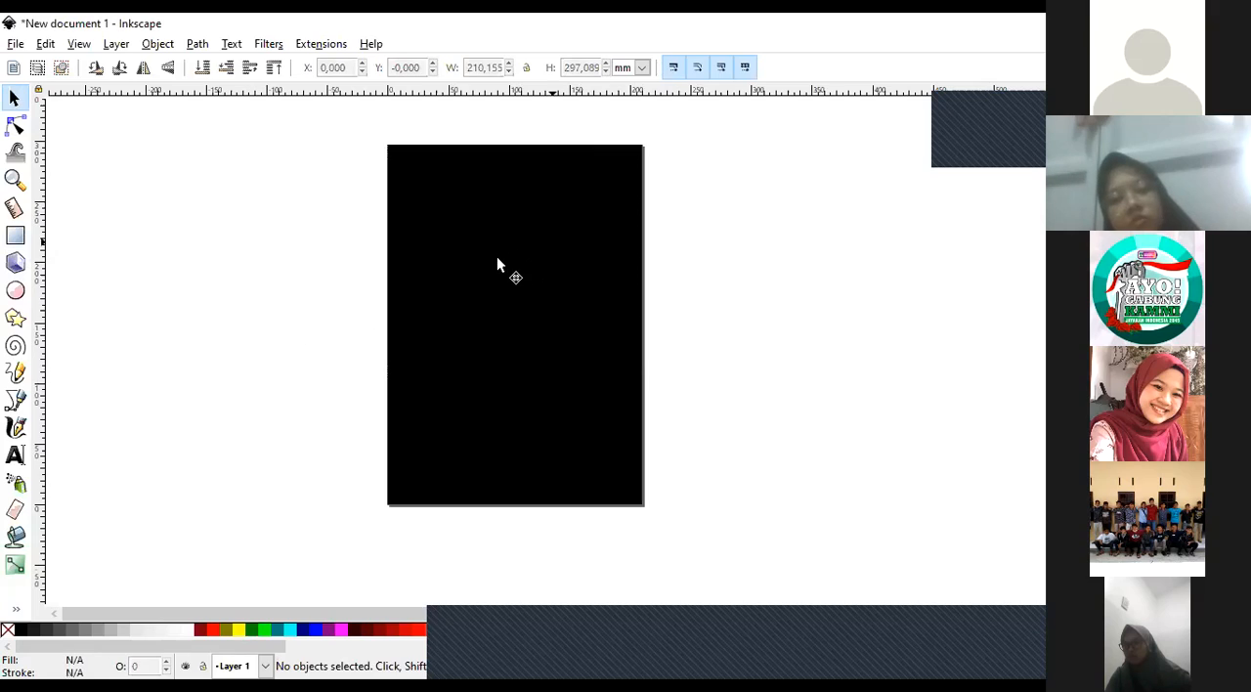
click(15, 178)
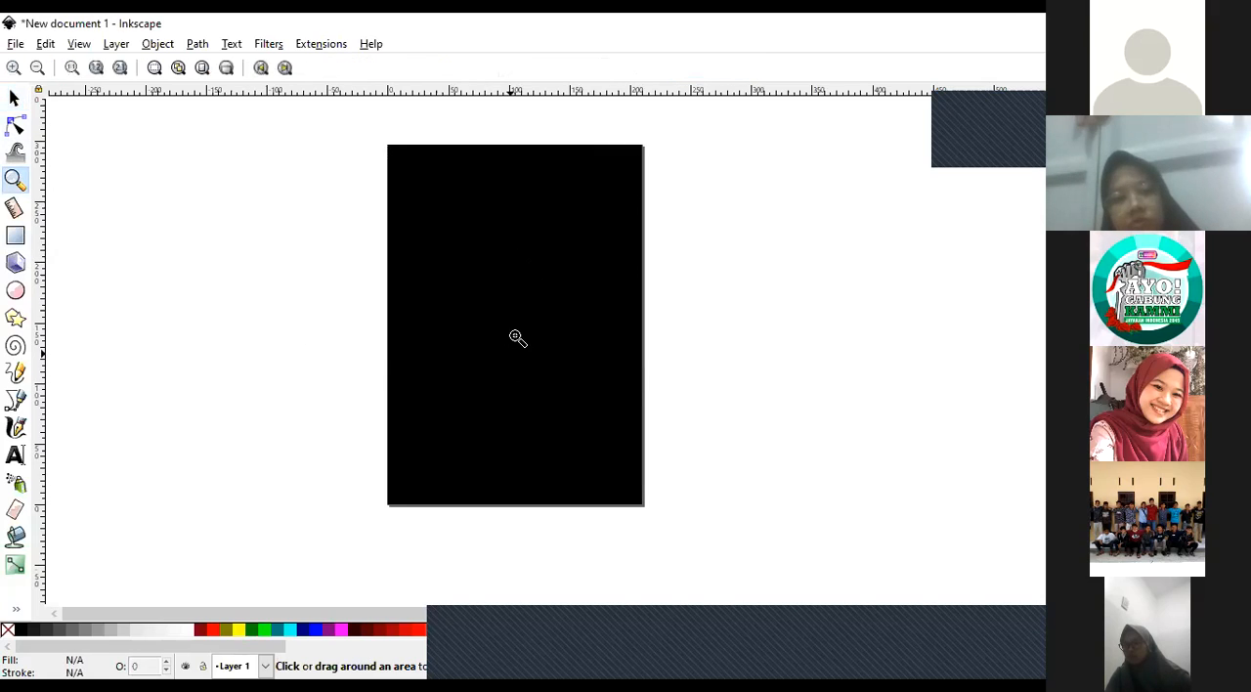
click(525, 332)
click(37, 67)
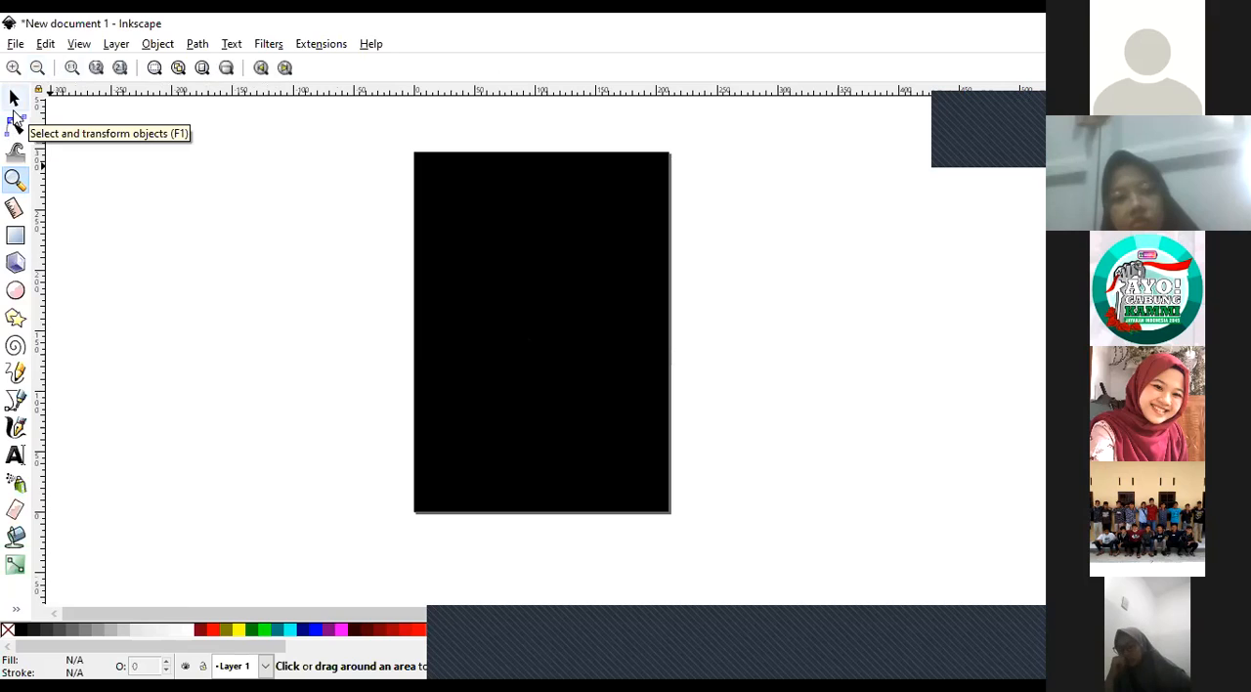
Fill the page-sized rectangle with cyan, change its fill to dark blue, and deselect it.
click(14, 104)
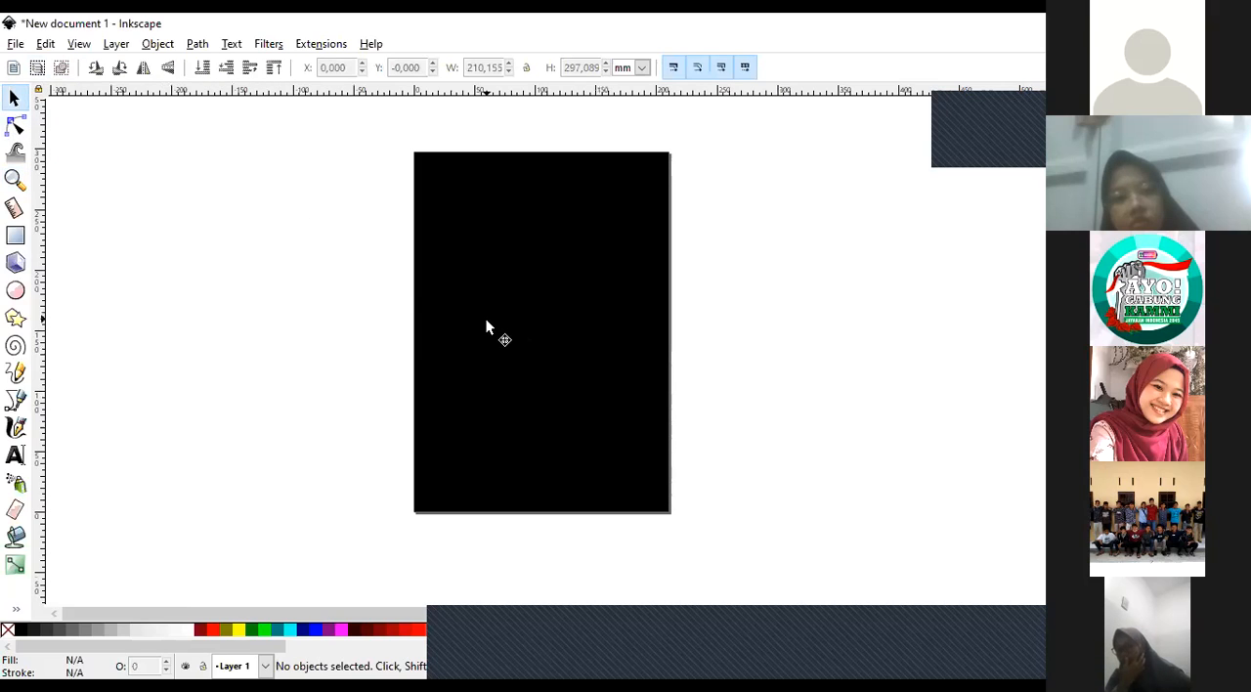
click(487, 322)
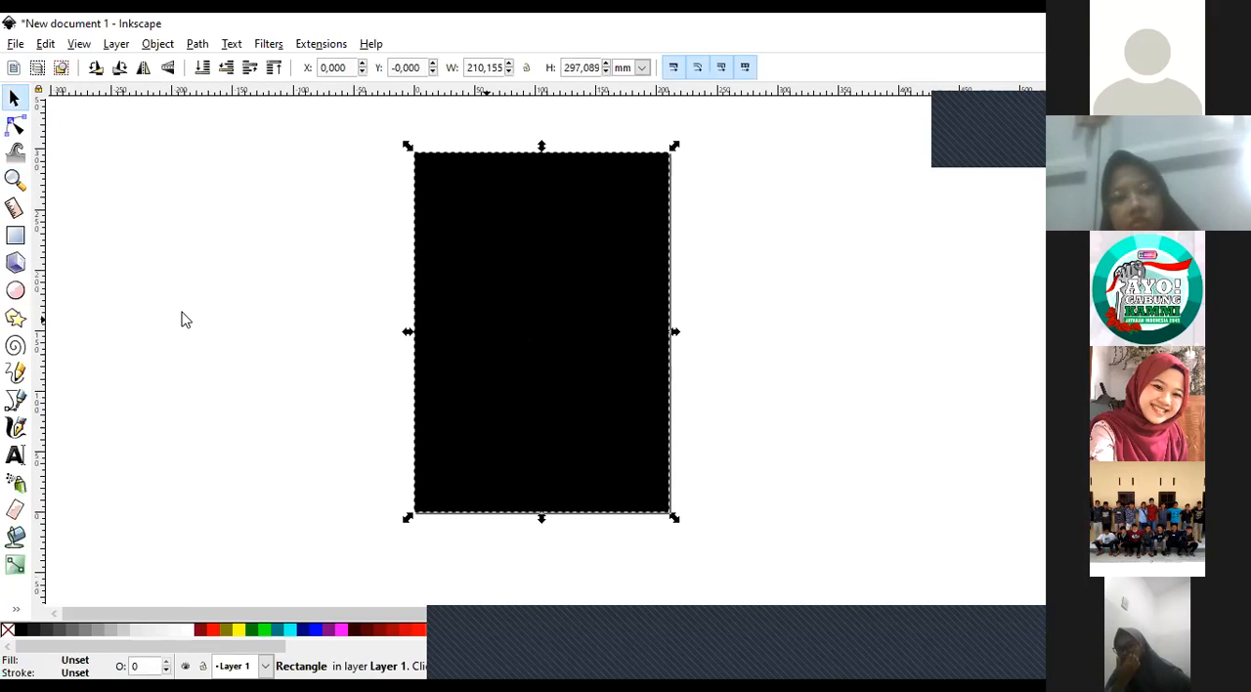
click(276, 372)
click(511, 422)
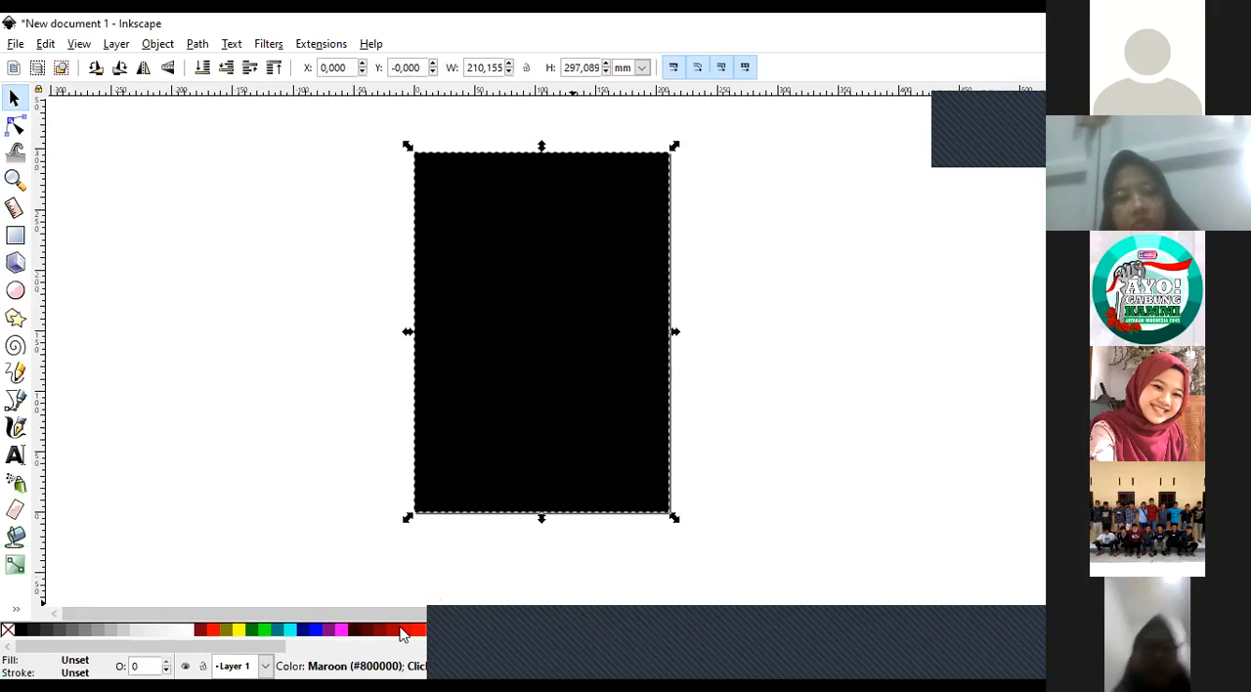
click(293, 631)
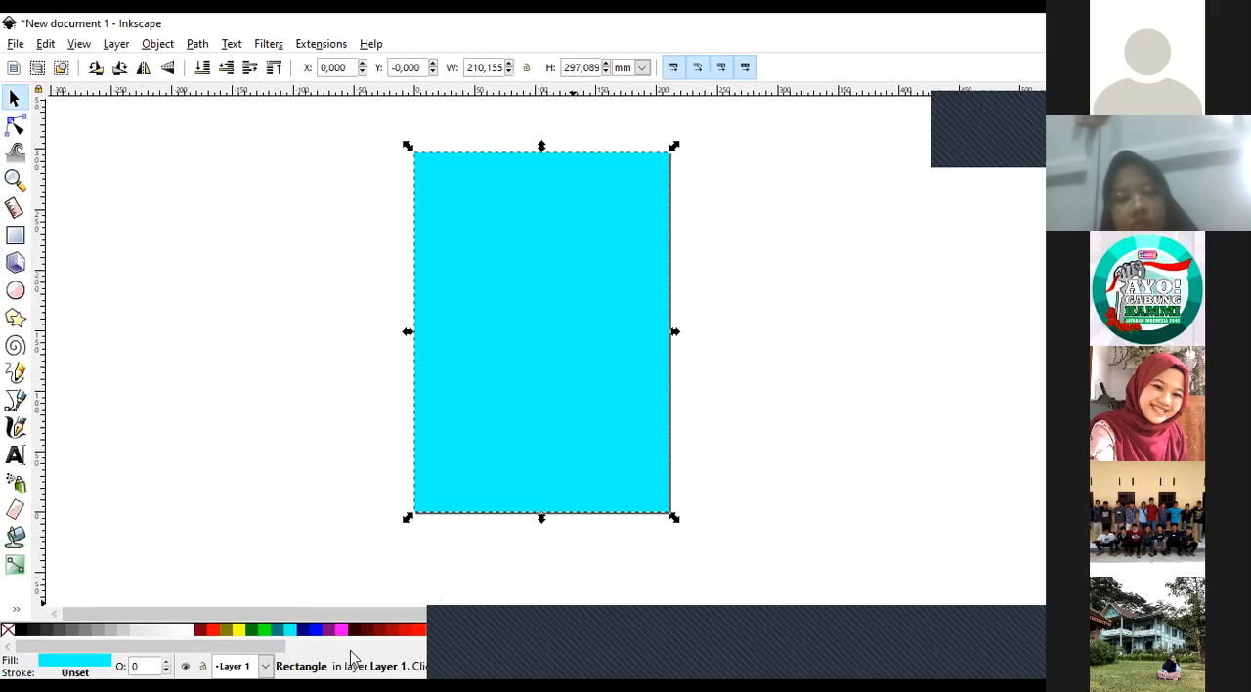
scroll(274, 645, down, 3)
scroll(215, 630, down, 8)
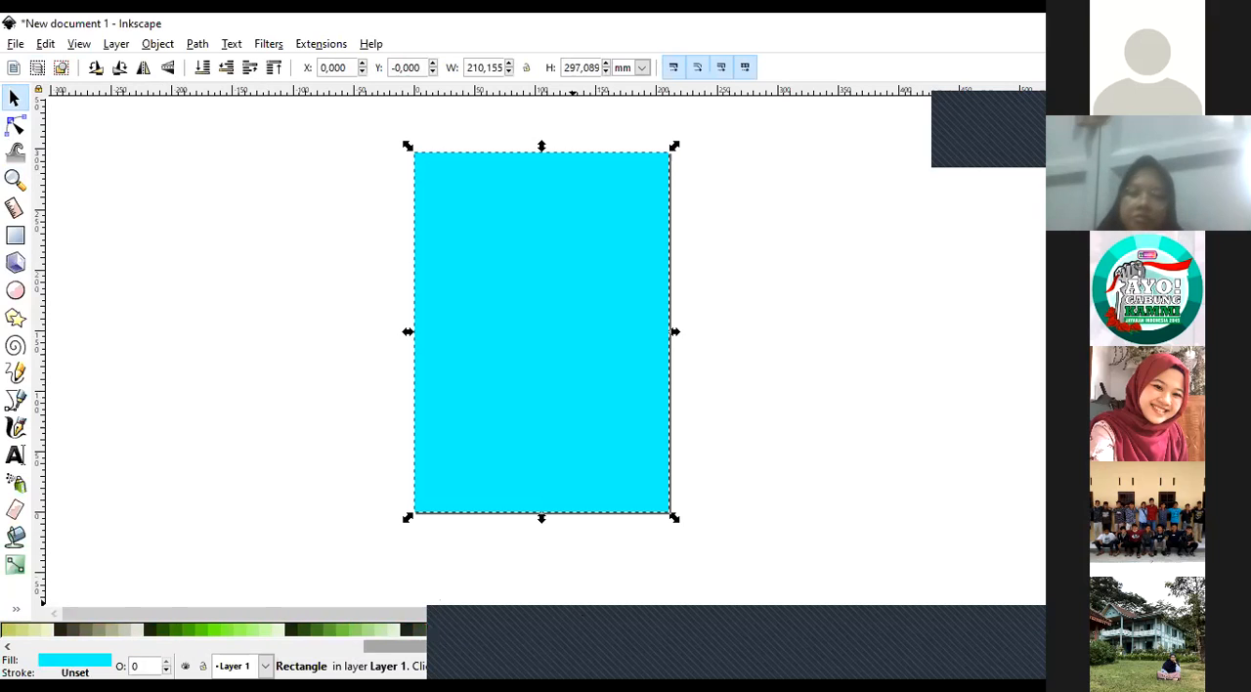
scroll(216, 629, down, 8)
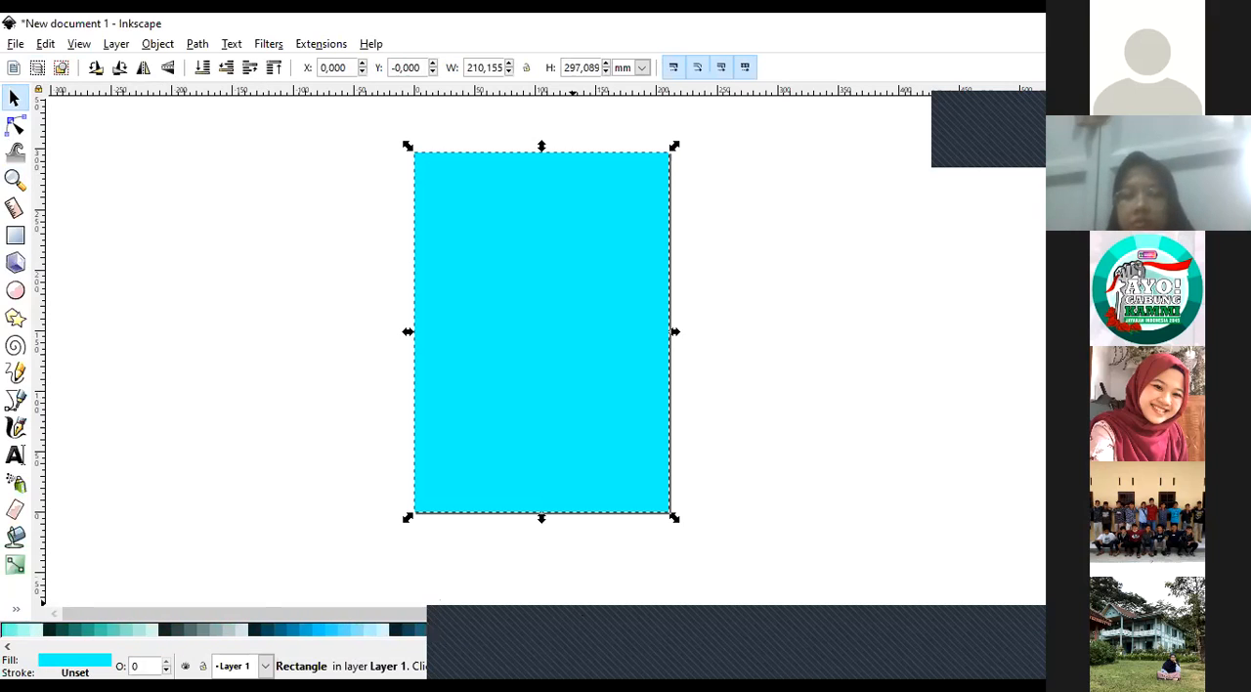
scroll(919, 635, down, 8)
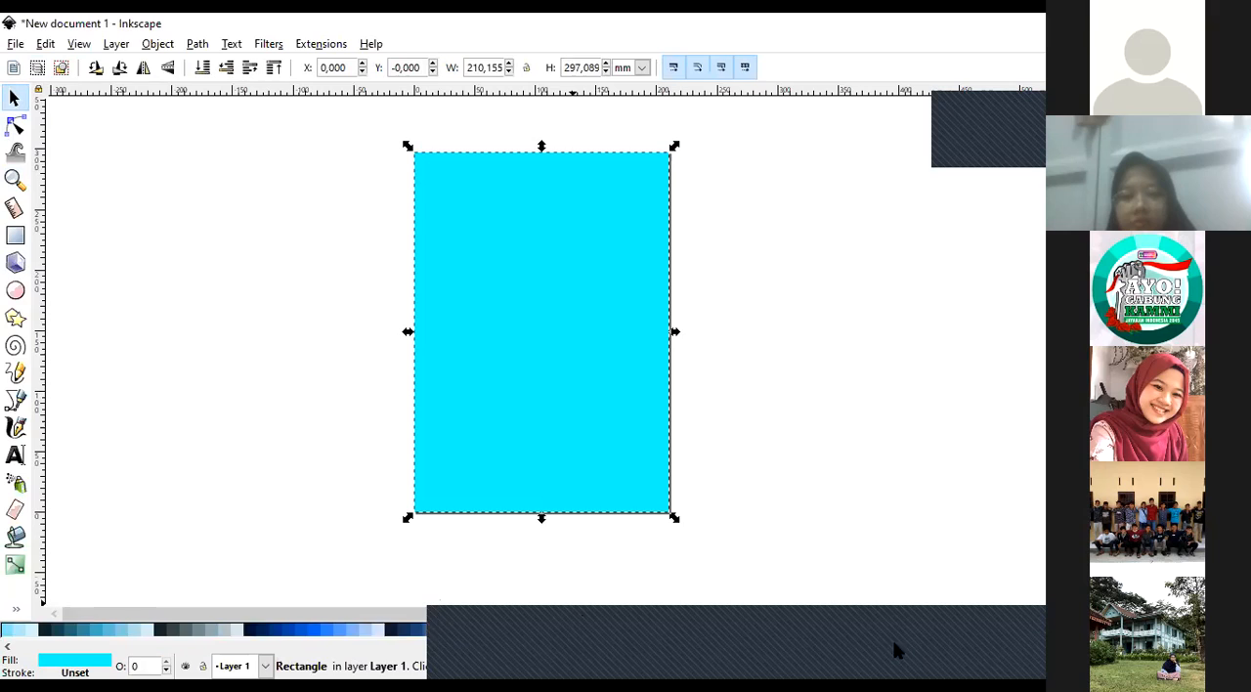
scroll(885, 645, down, 4)
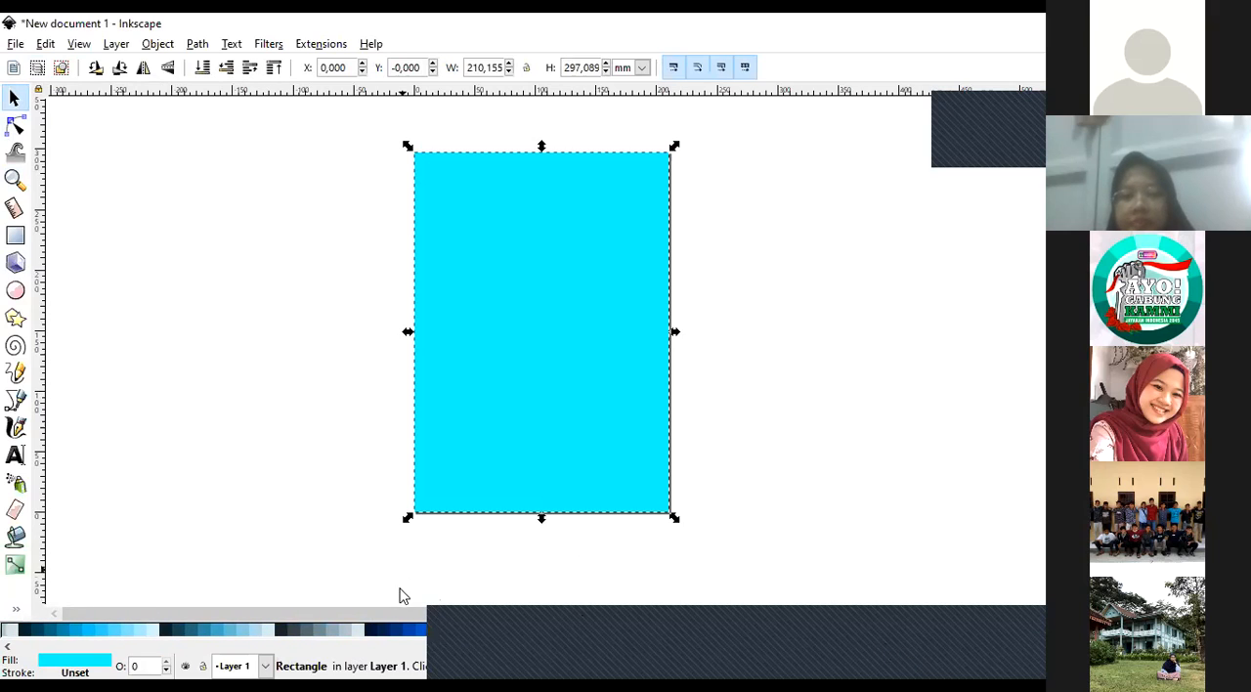
click(411, 630)
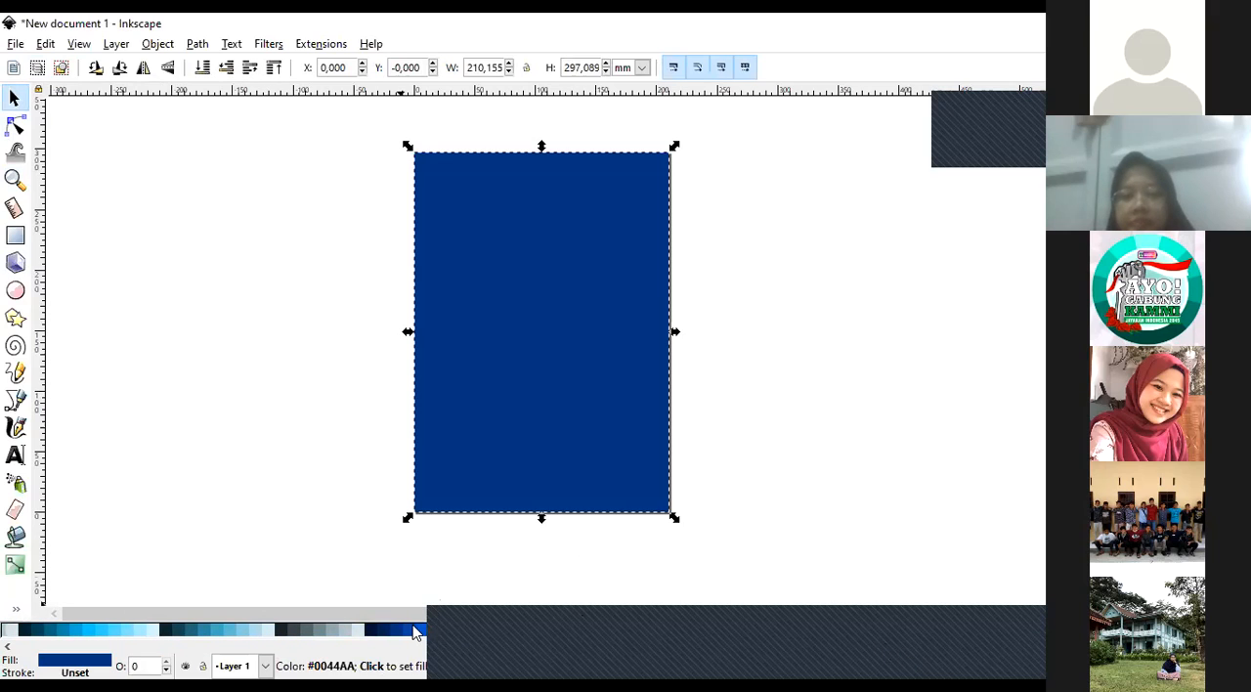
click(322, 466)
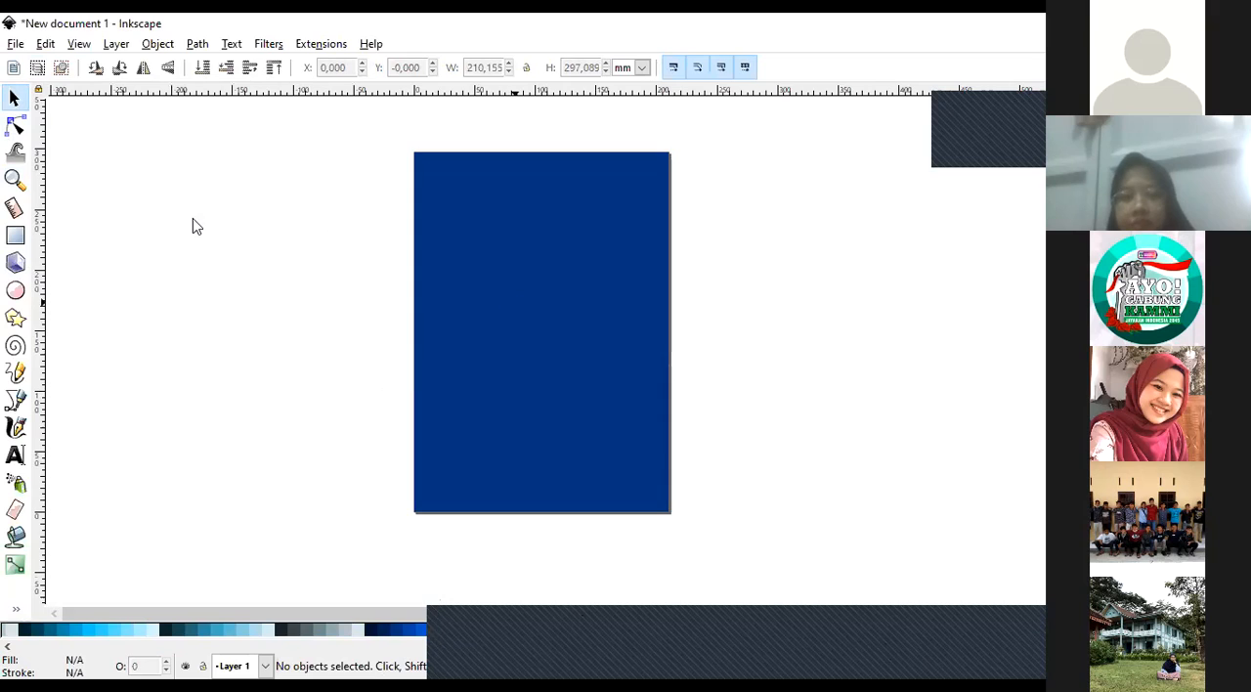
Zoom in and out around the dark blue background to examine how it covers the page, and return to the Selector tool.
click(15, 179)
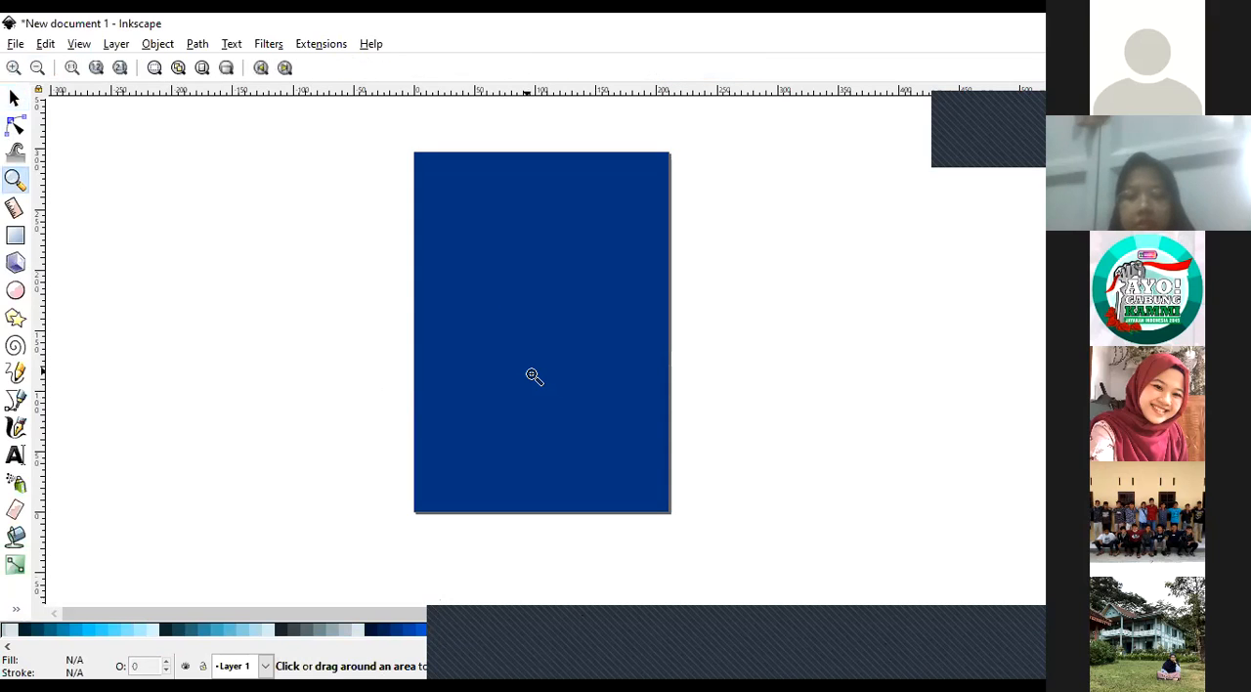
click(531, 374)
click(38, 67)
click(37, 68)
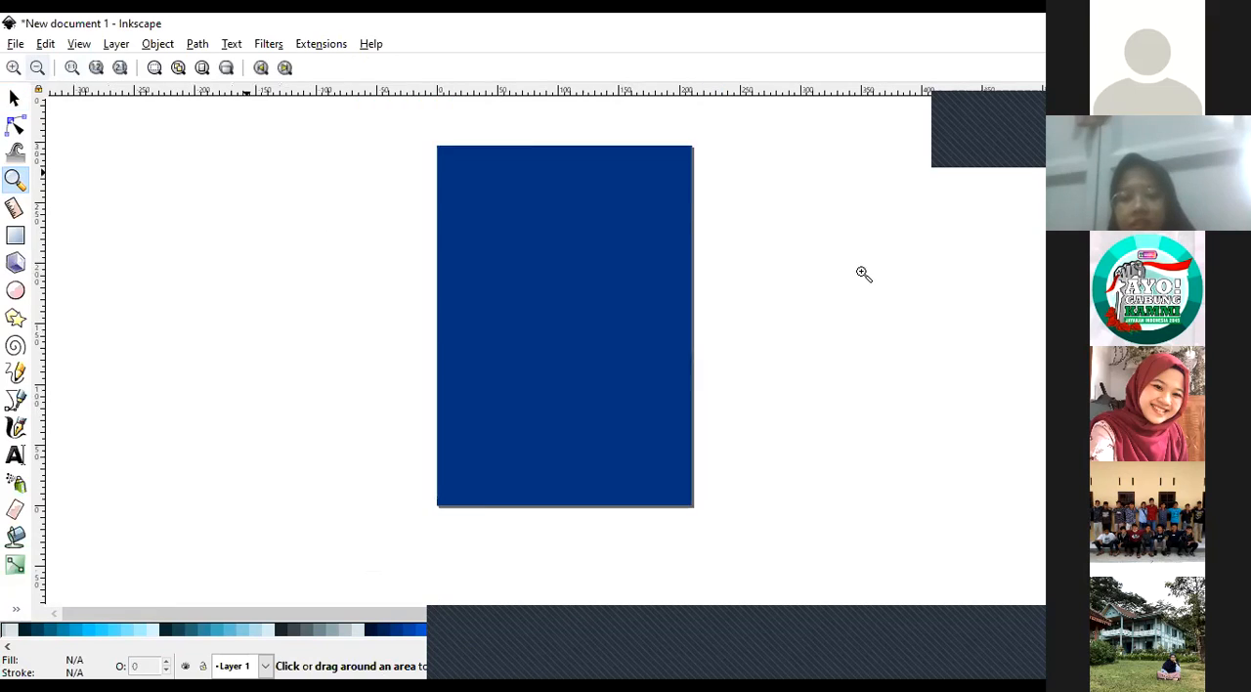
click(707, 348)
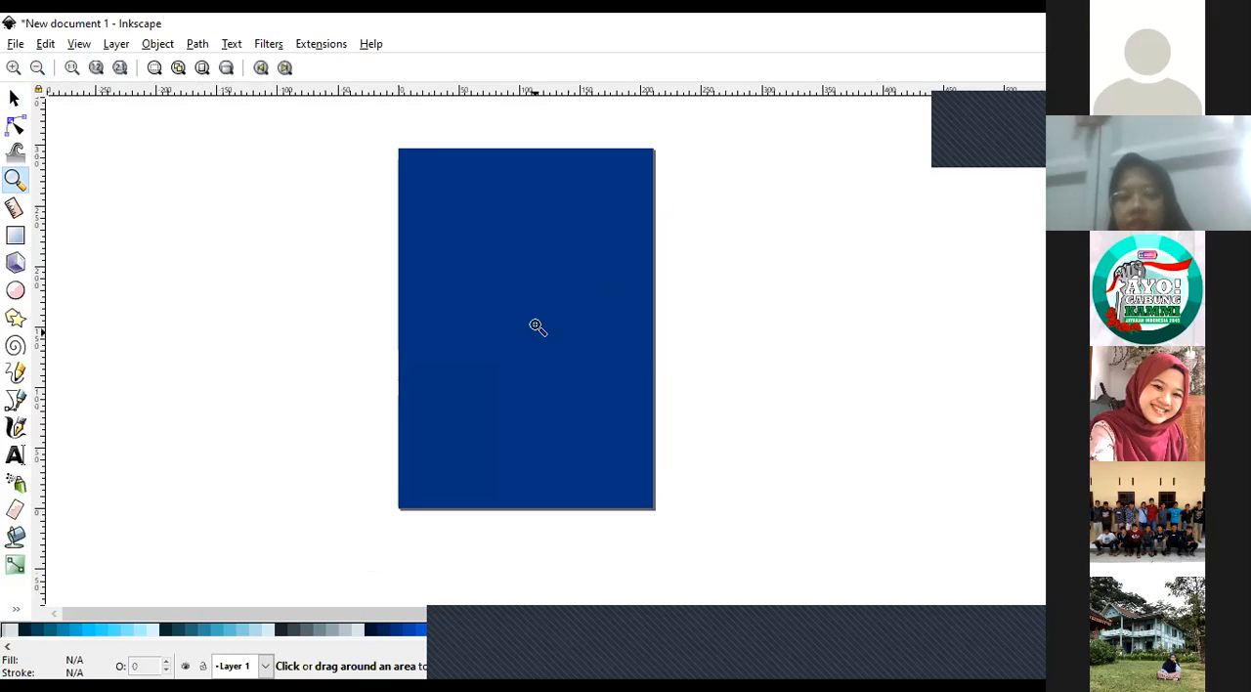
click(543, 288)
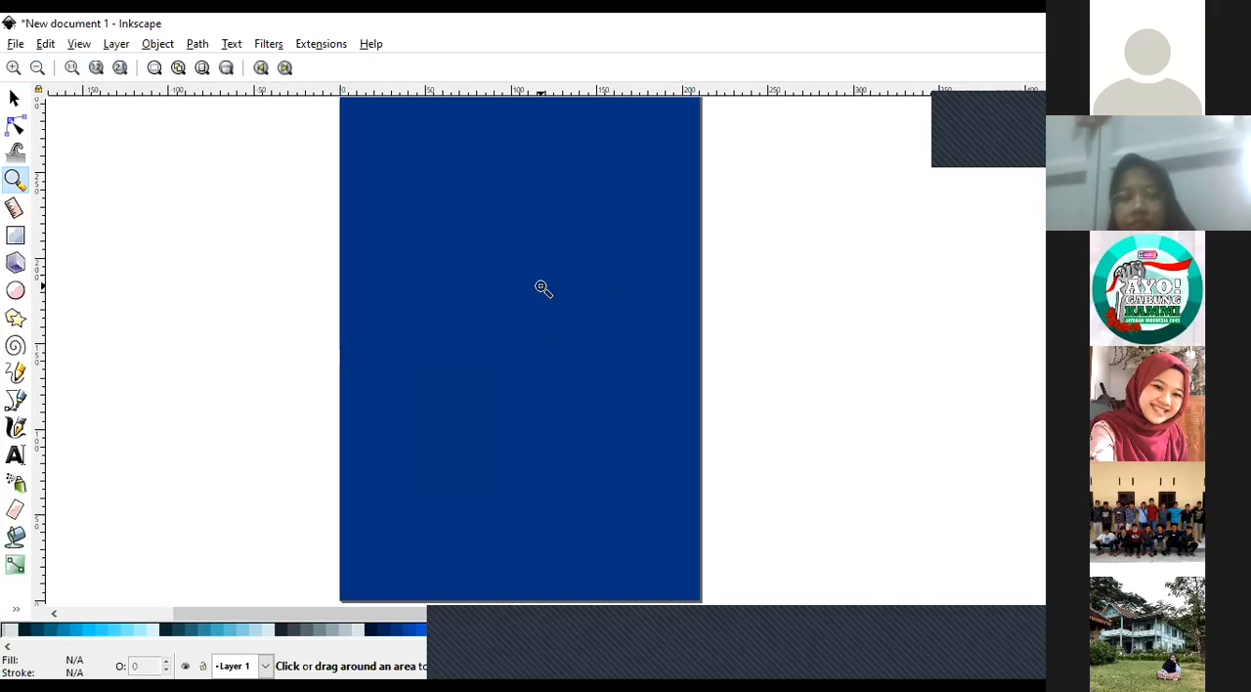
click(38, 68)
click(569, 387)
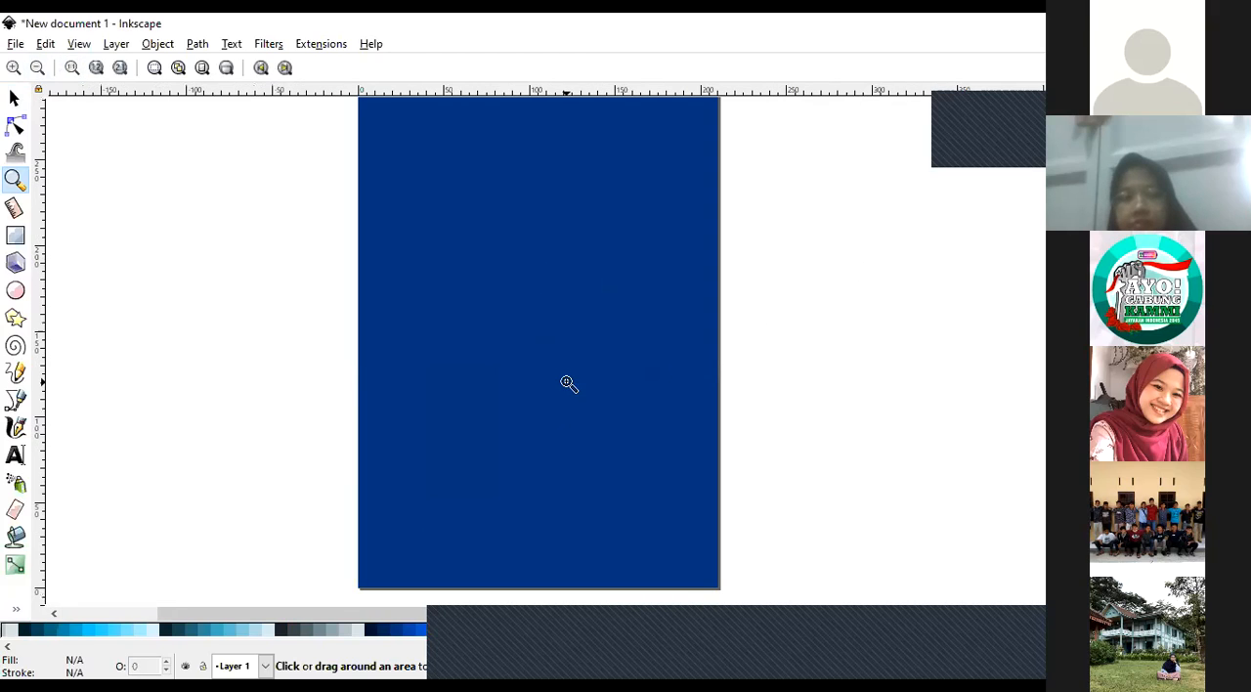
click(14, 99)
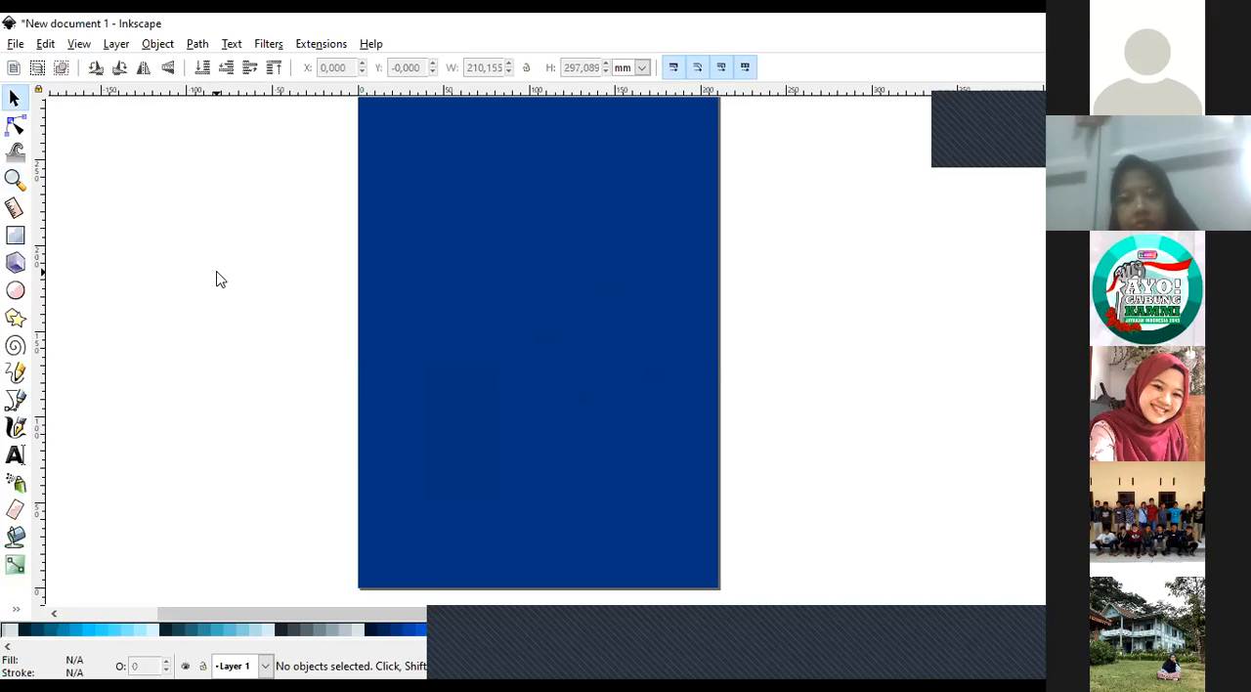
Select the dark blue rectangle, move it off the page to the empty canvas on its left, and undo the move.
click(613, 280)
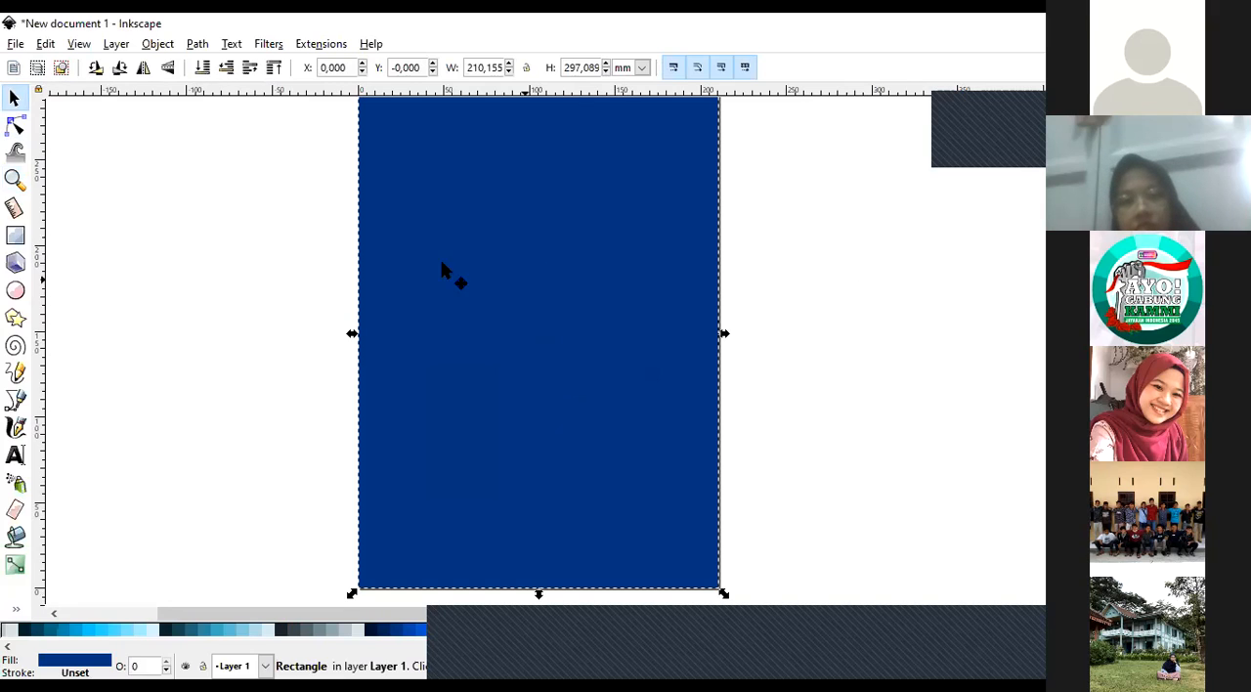
click(247, 291)
click(529, 301)
click(249, 411)
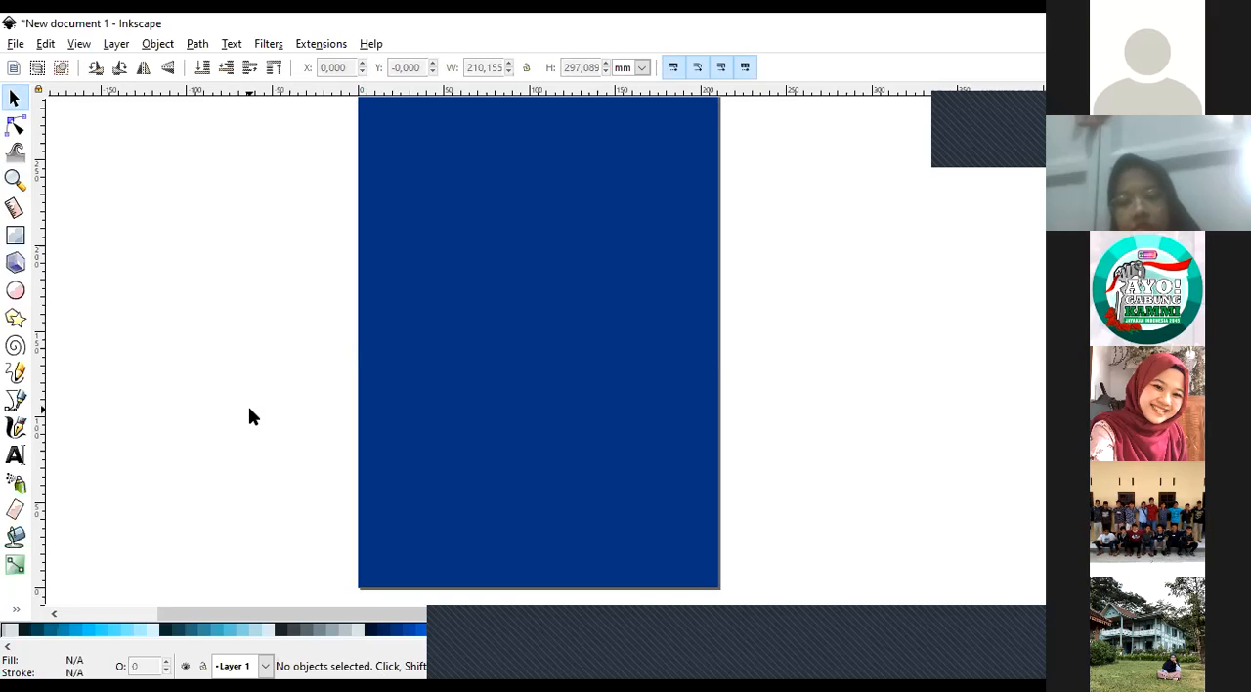
click(466, 397)
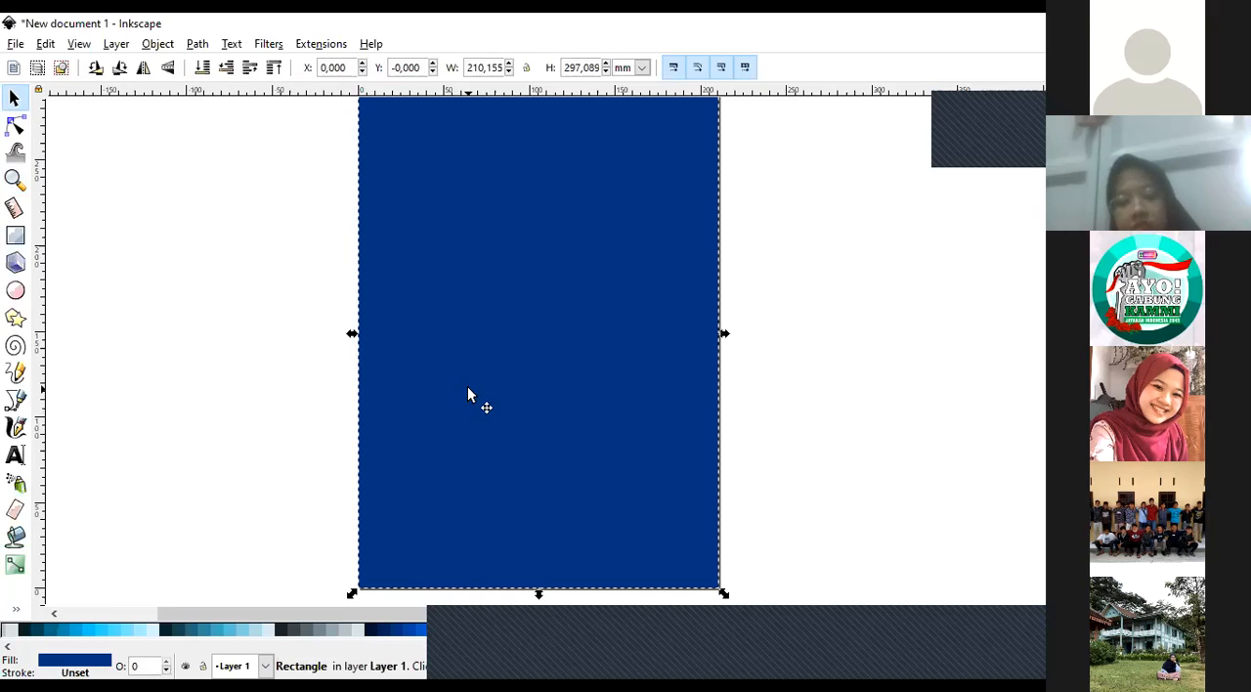
drag(433, 357, 274, 377)
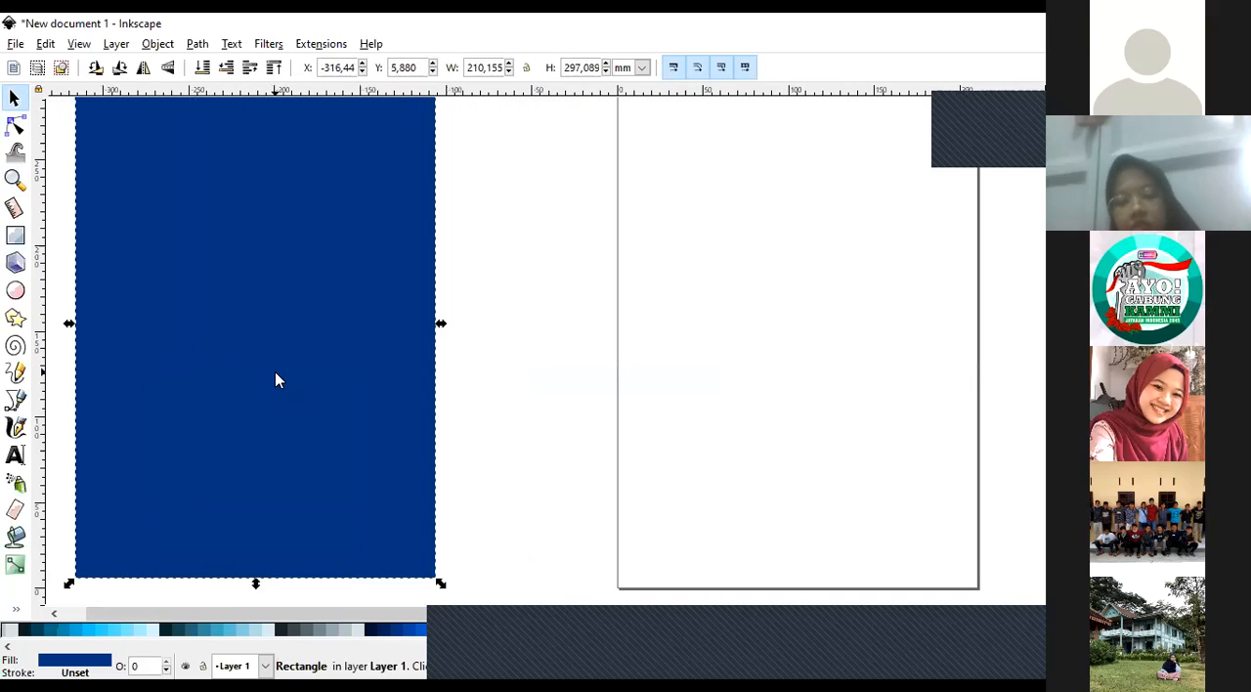
key(ctrl+z)
Recenter the view on the page, move the dark blue rectangle up and left off the page, undo the move, and deselect it.
click(13, 179)
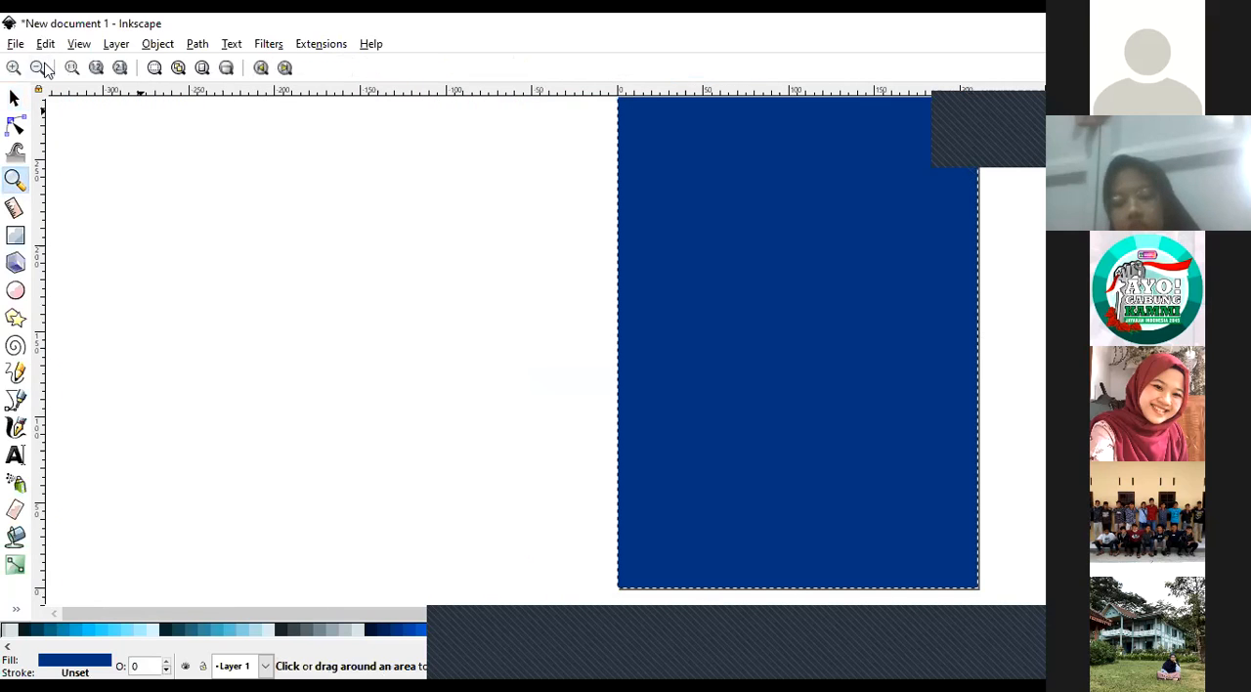
click(38, 66)
click(946, 307)
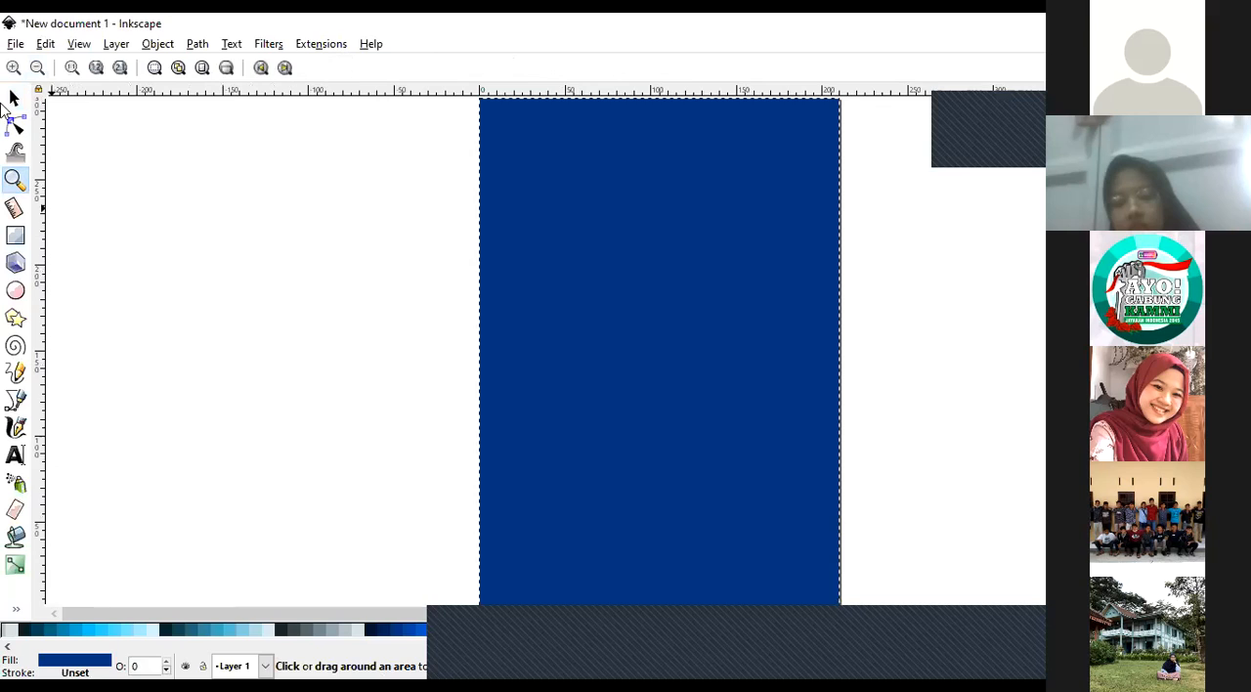
click(14, 98)
click(617, 306)
key(Escape)
click(728, 370)
drag(728, 372, 342, 267)
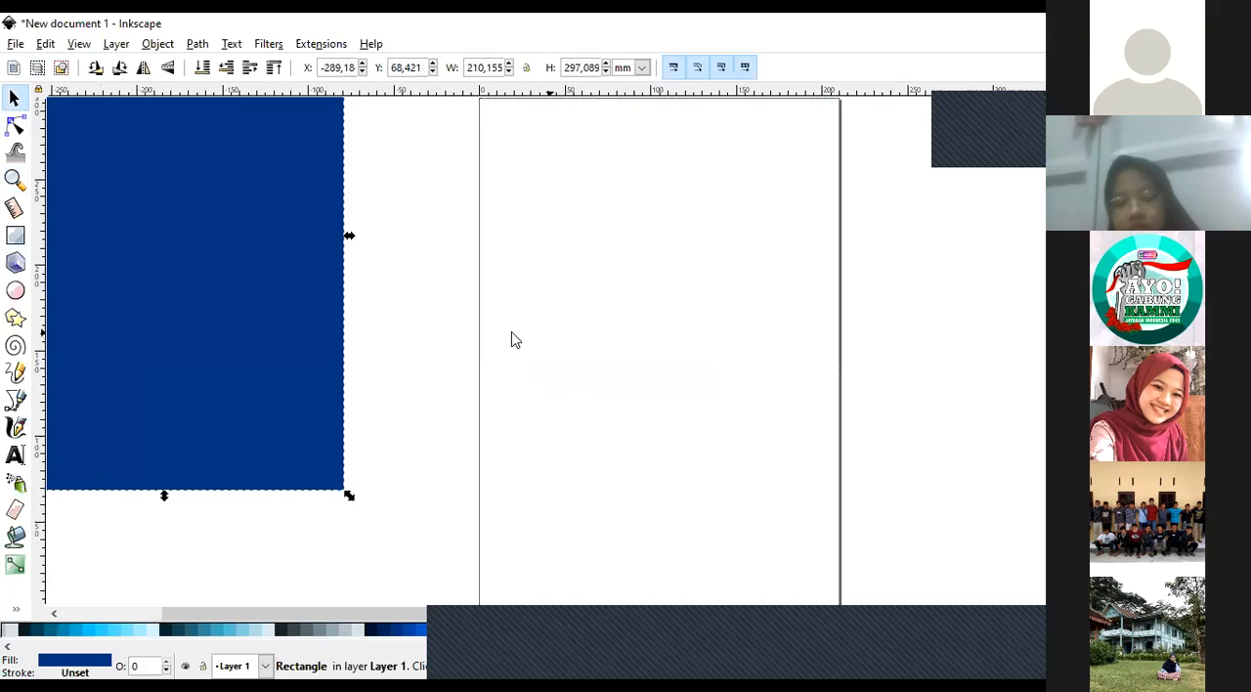
key(ctrl+z)
click(150, 260)
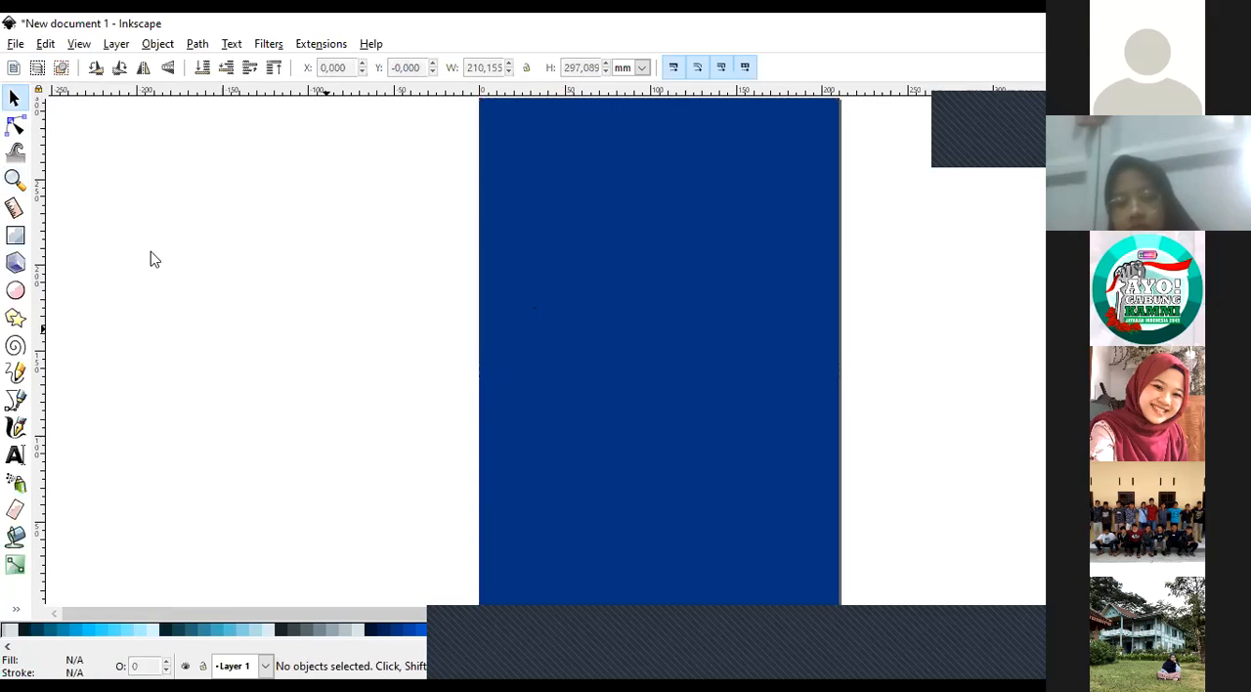
Zoom out to examine how the dark blue background covers the whole page, and zoom back in with the rectangle selected.
click(14, 179)
click(39, 68)
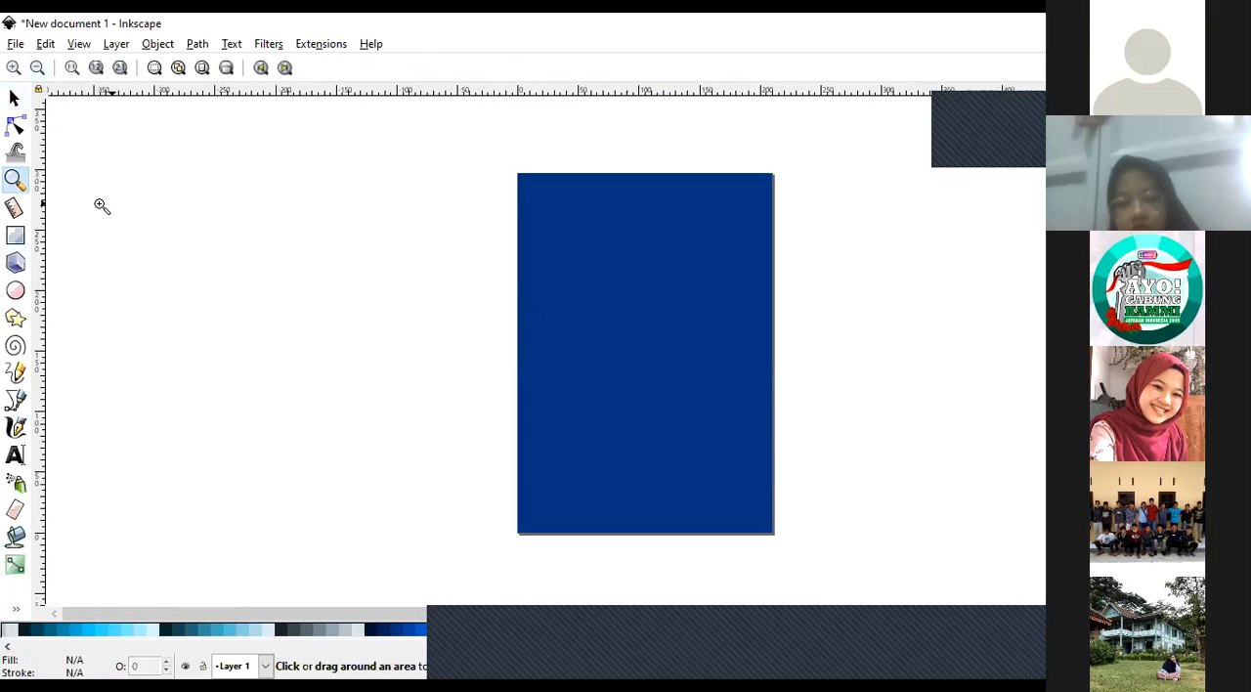
click(13, 97)
click(700, 333)
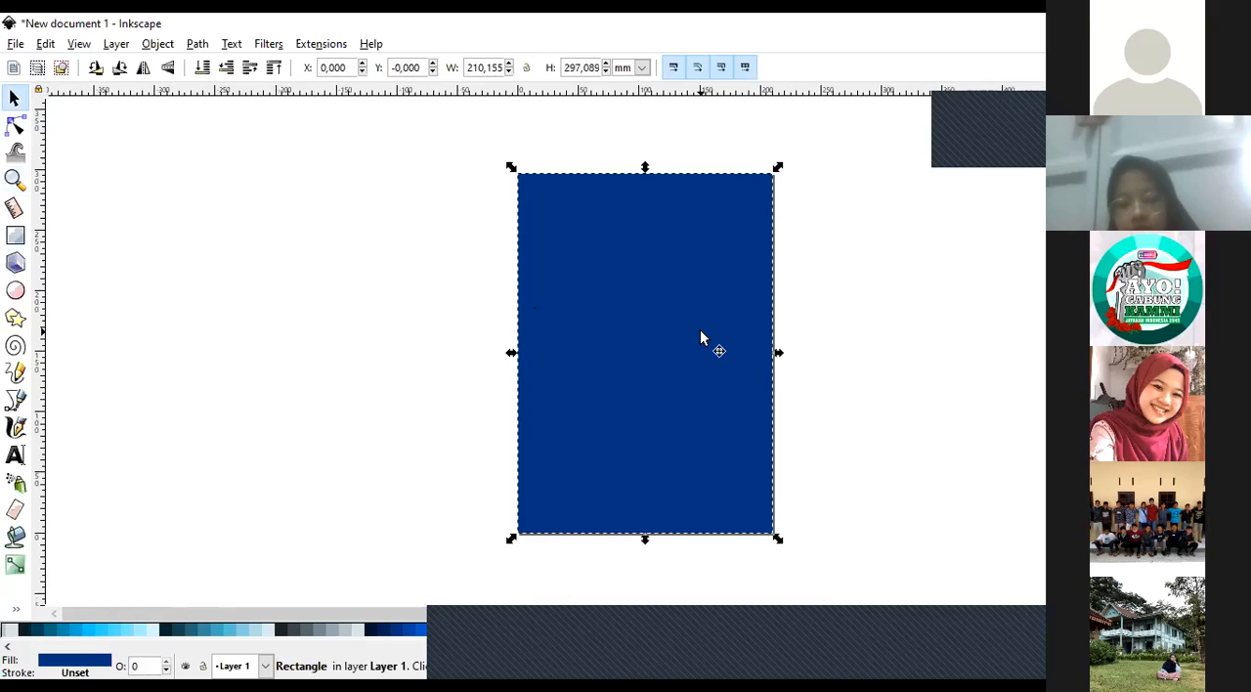
click(328, 281)
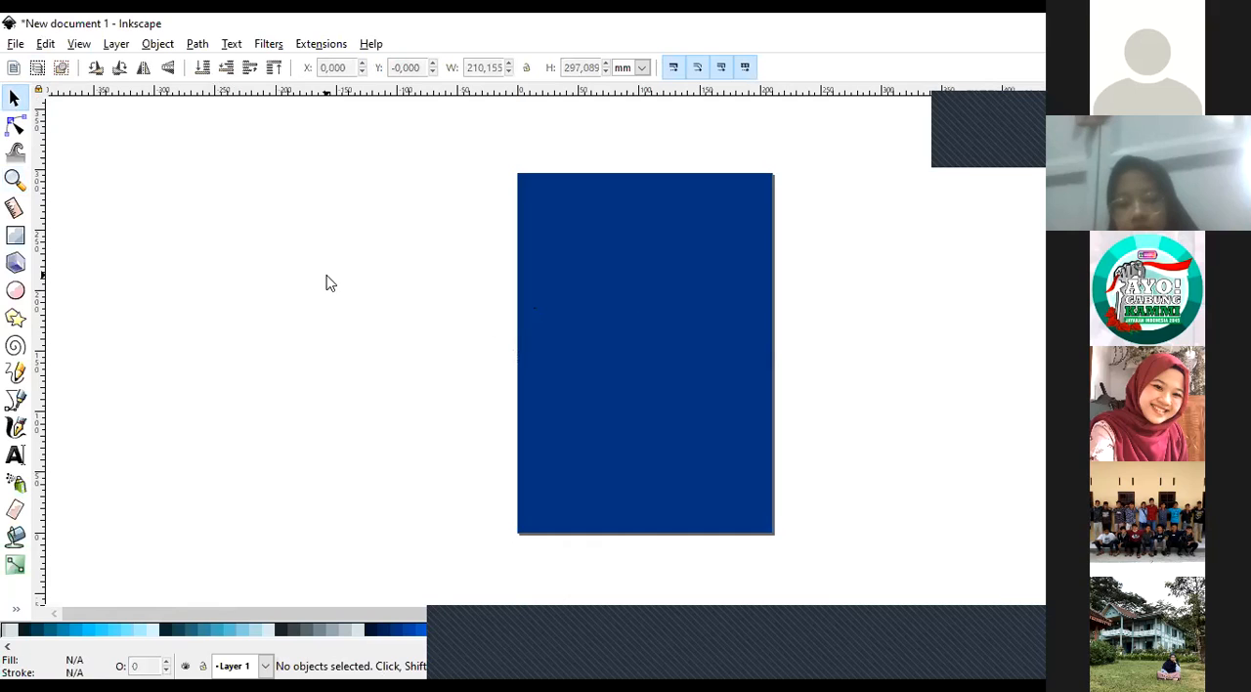
click(646, 334)
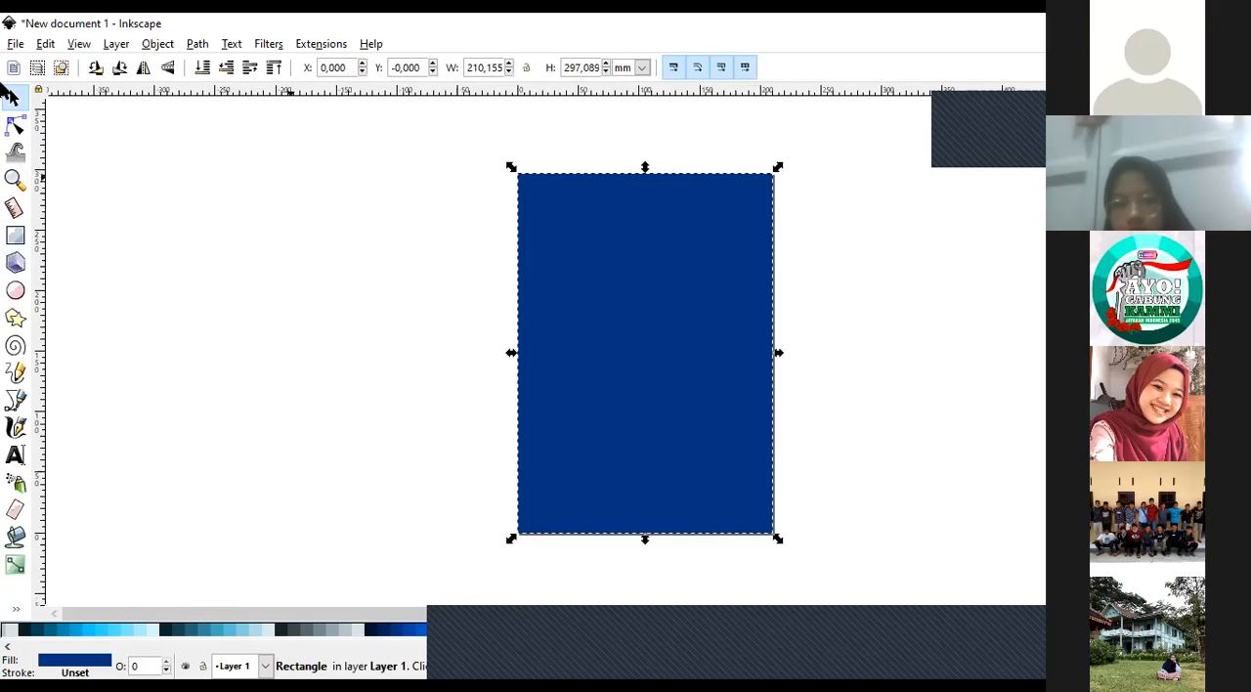
click(15, 179)
click(679, 342)
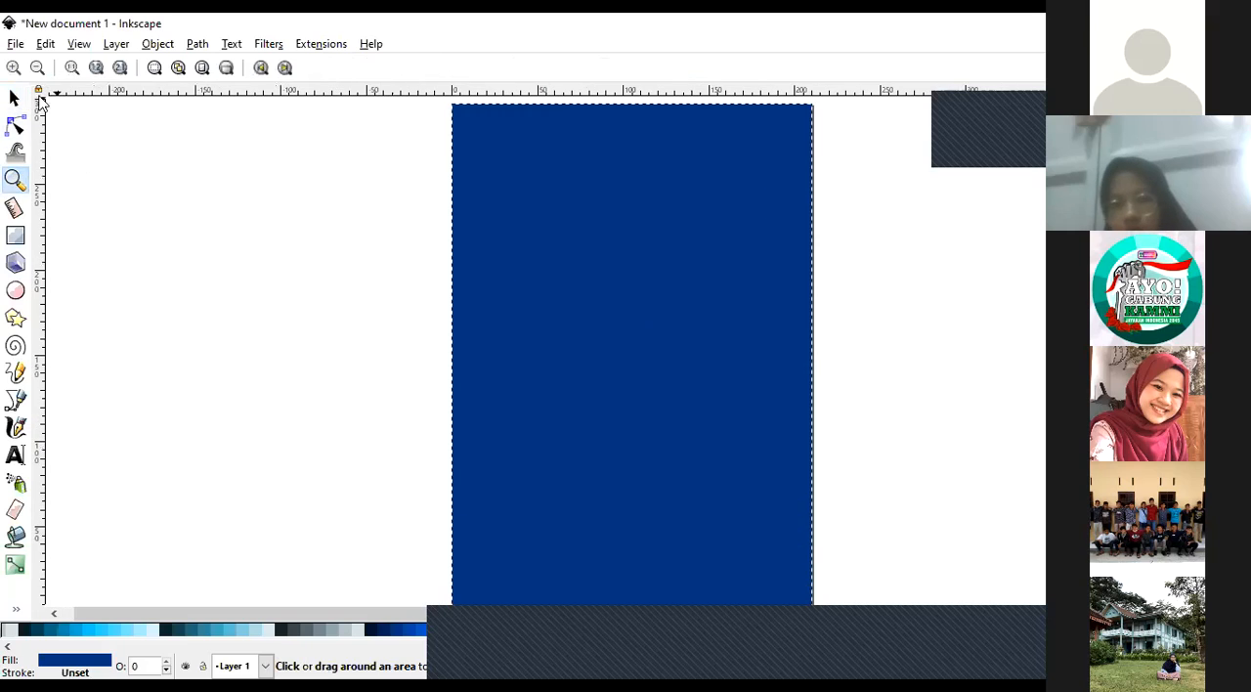
Select the page-sized background rectangle, set its fill to light blue #D7EEF4, and deselect it.
click(15, 98)
click(288, 320)
click(575, 330)
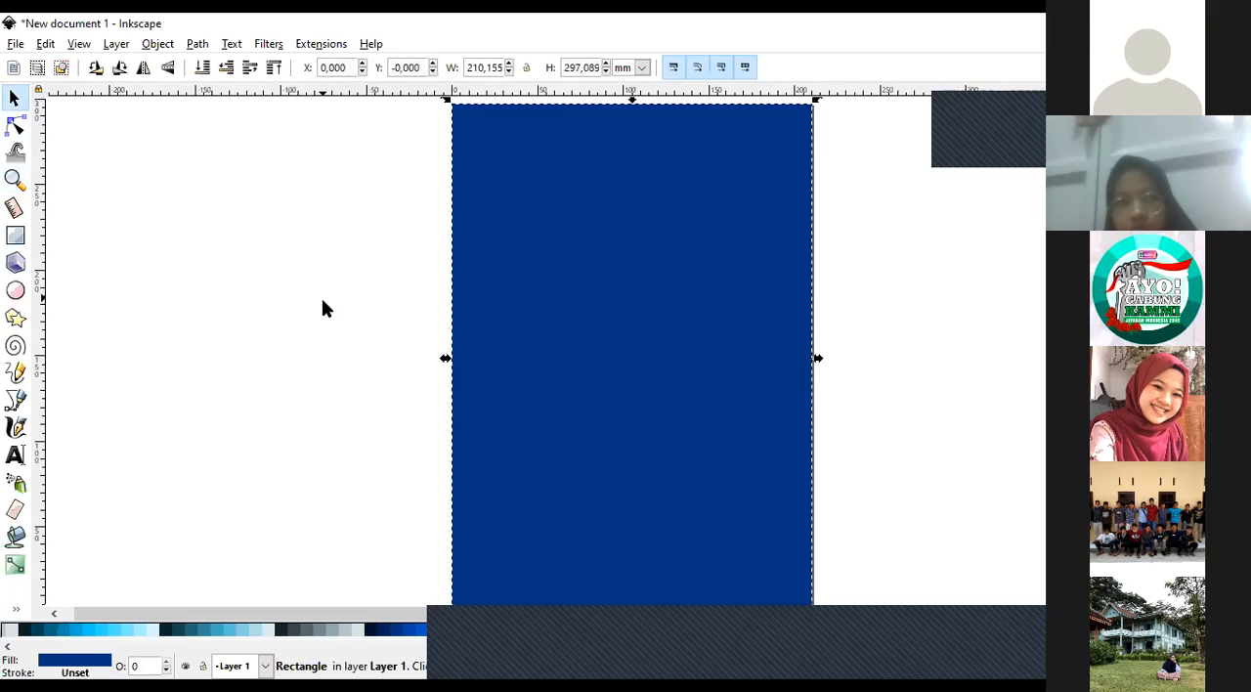
key(ctrl)
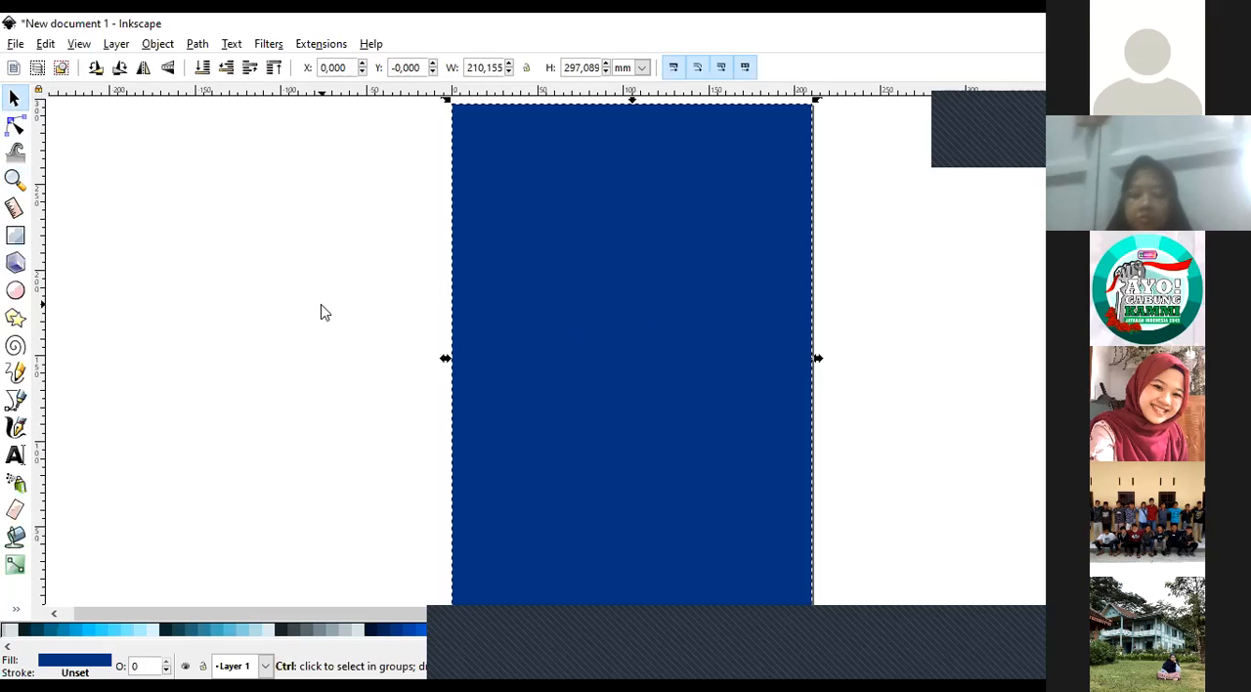
click(271, 636)
click(336, 409)
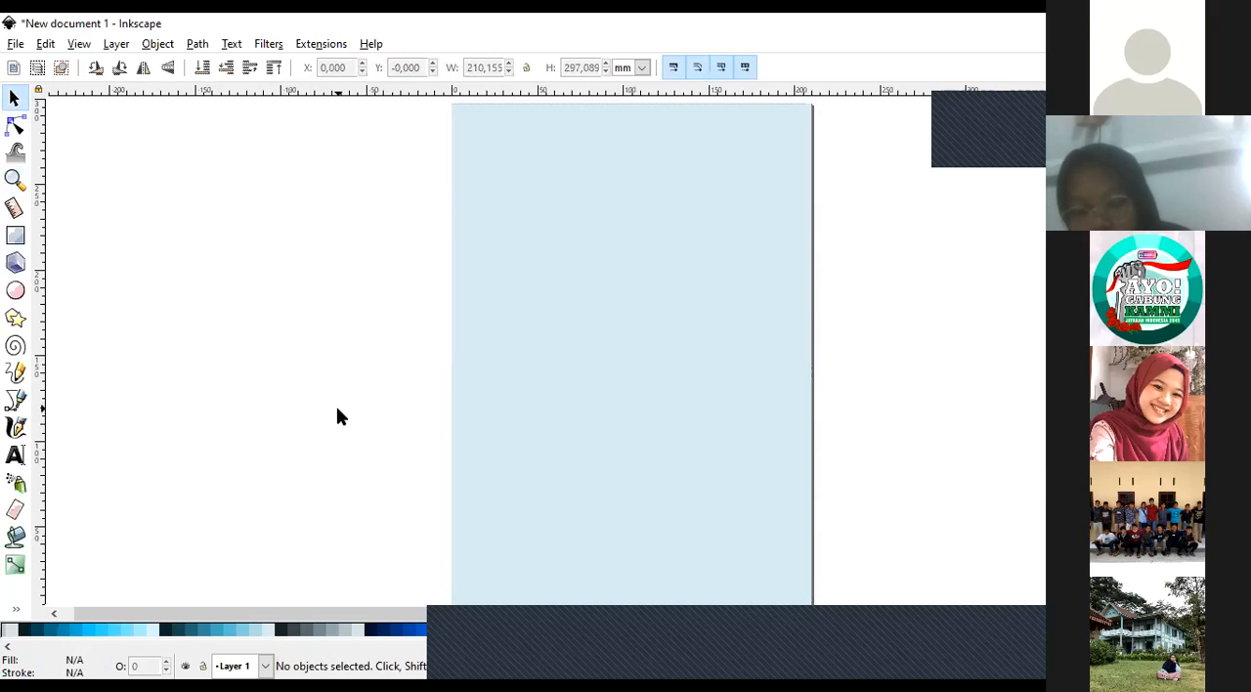
Duplicate the light blue rectangle in place, fill the copy with dark blue, and deselect it.
click(616, 373)
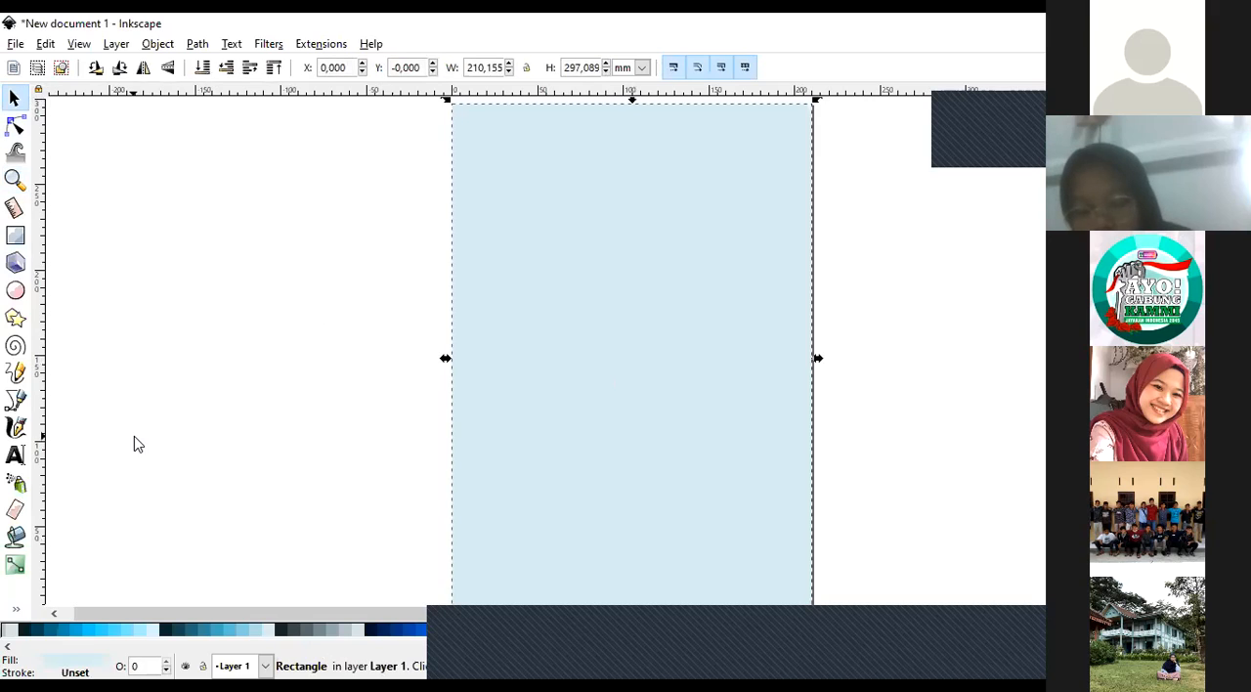
key(ctrl)
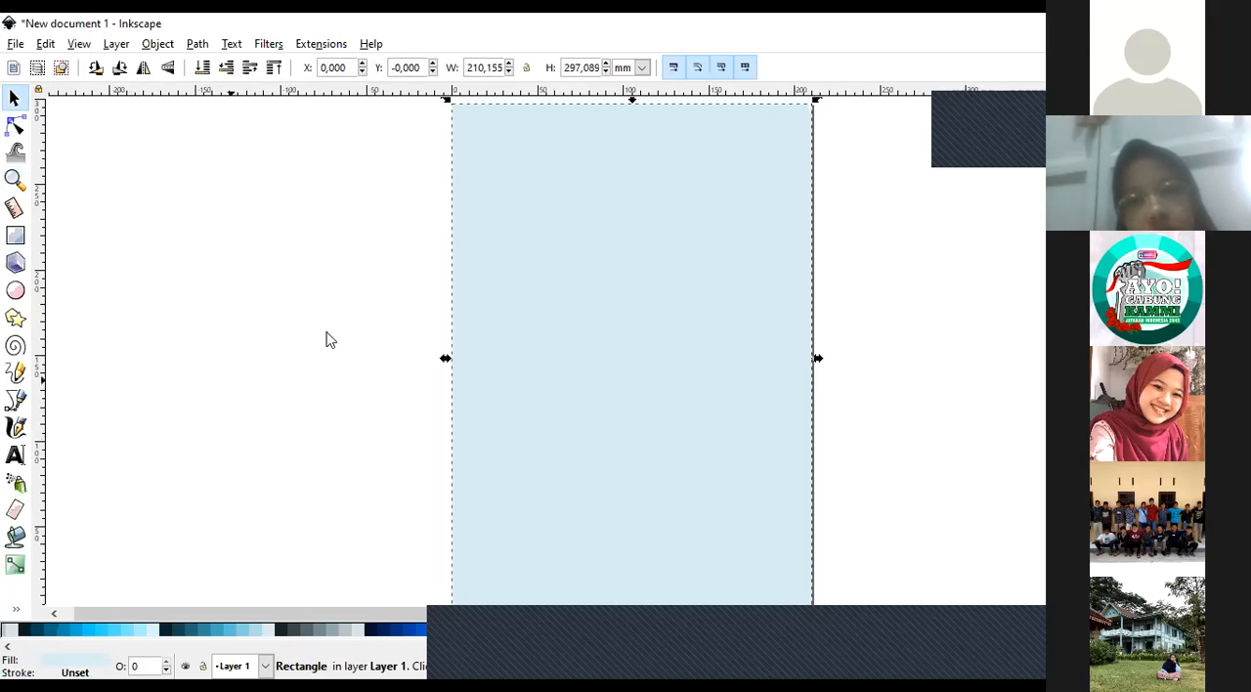
drag(562, 290, 114, 298)
key(ctrl+z)
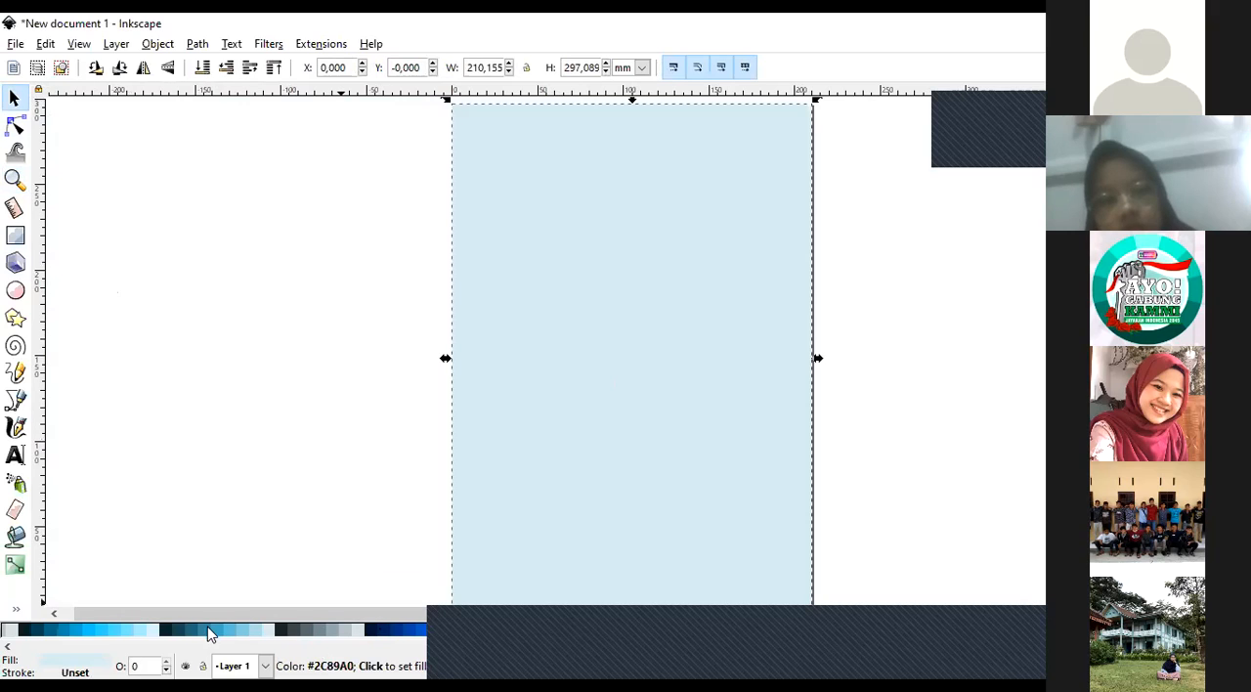
click(397, 635)
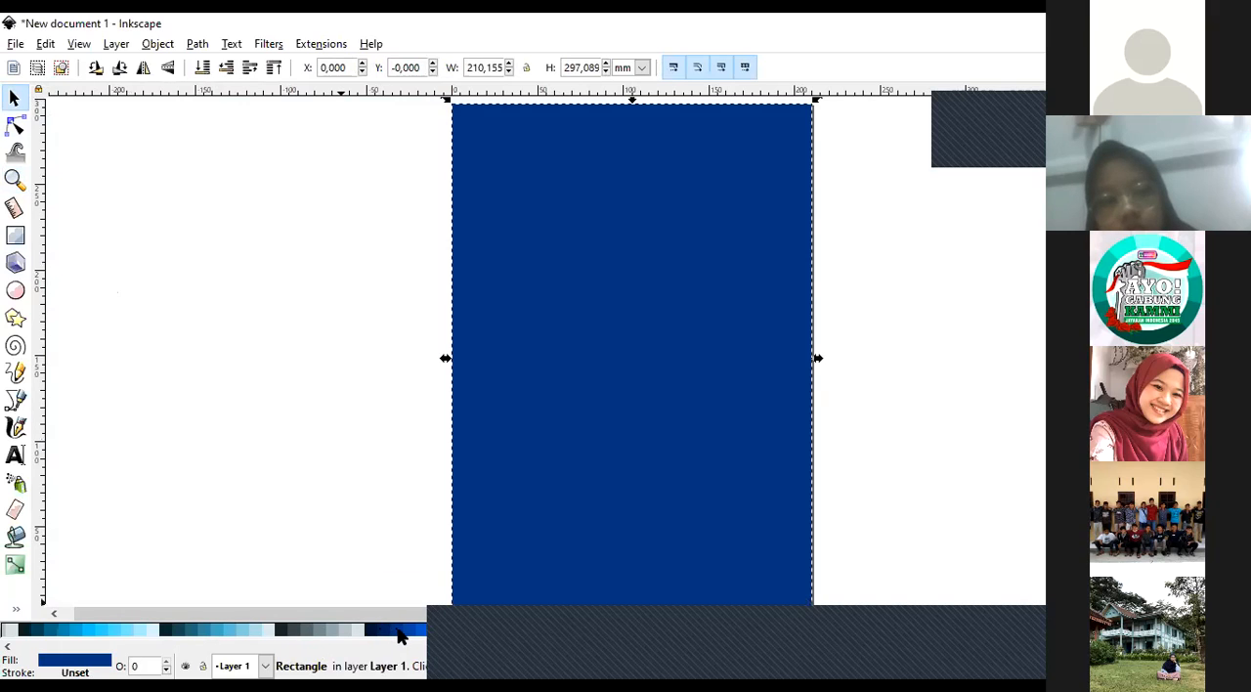
click(350, 458)
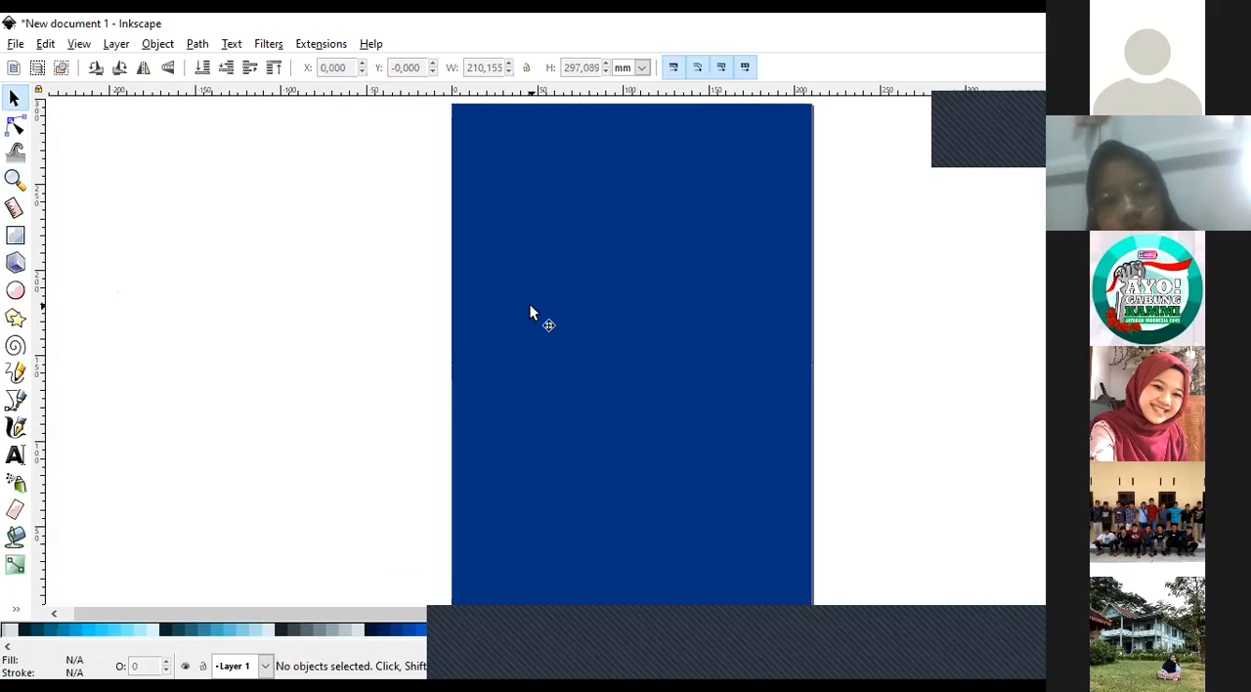
Move the dark blue copy partly off the light blue rectangle beneath it, undo the move, and deselect it.
click(596, 321)
drag(636, 329, 418, 283)
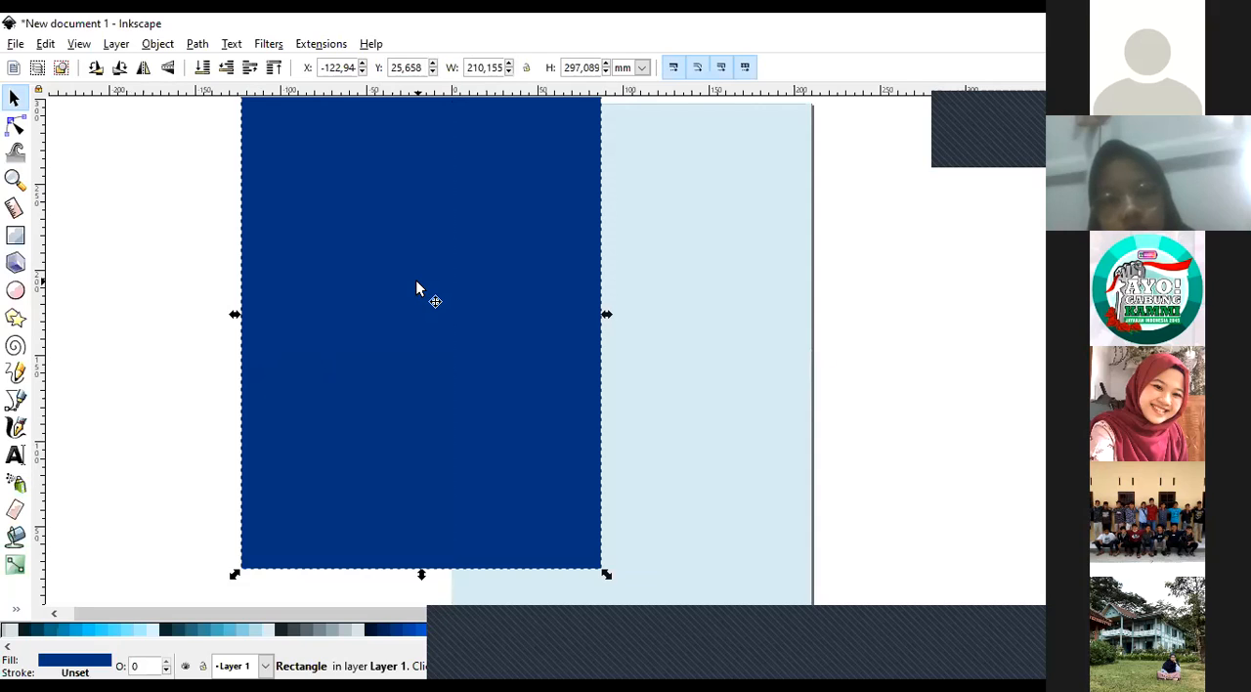
key(ctrl+z)
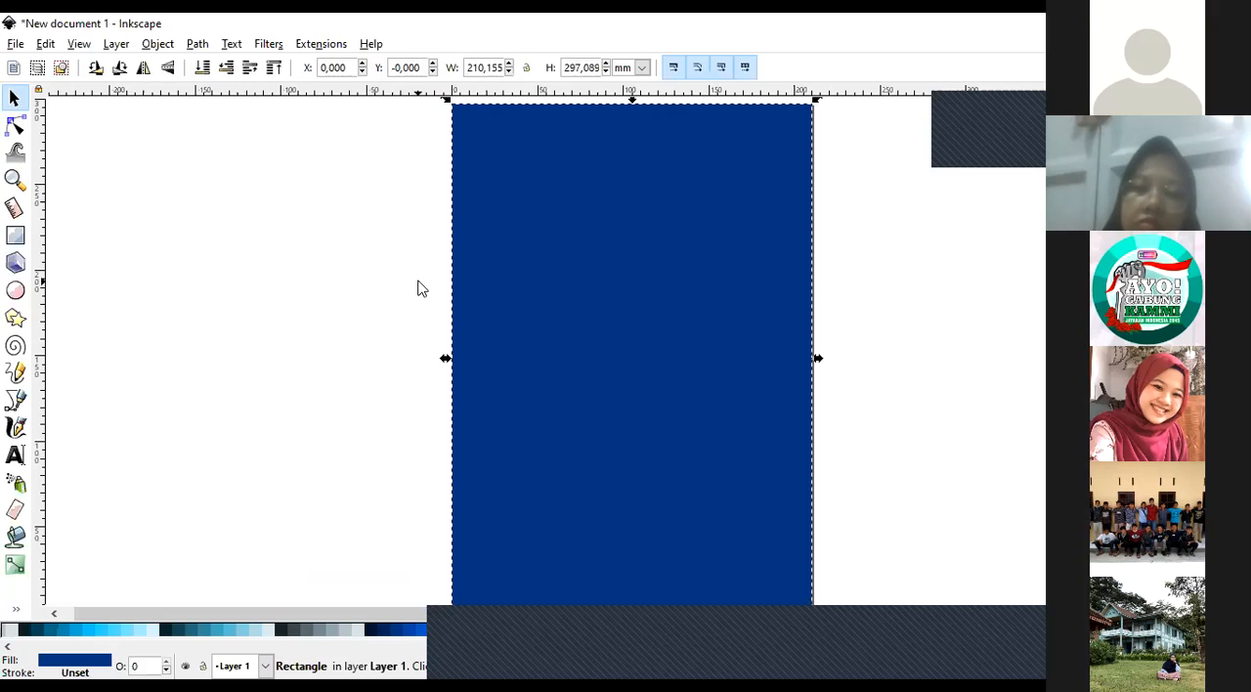
click(354, 344)
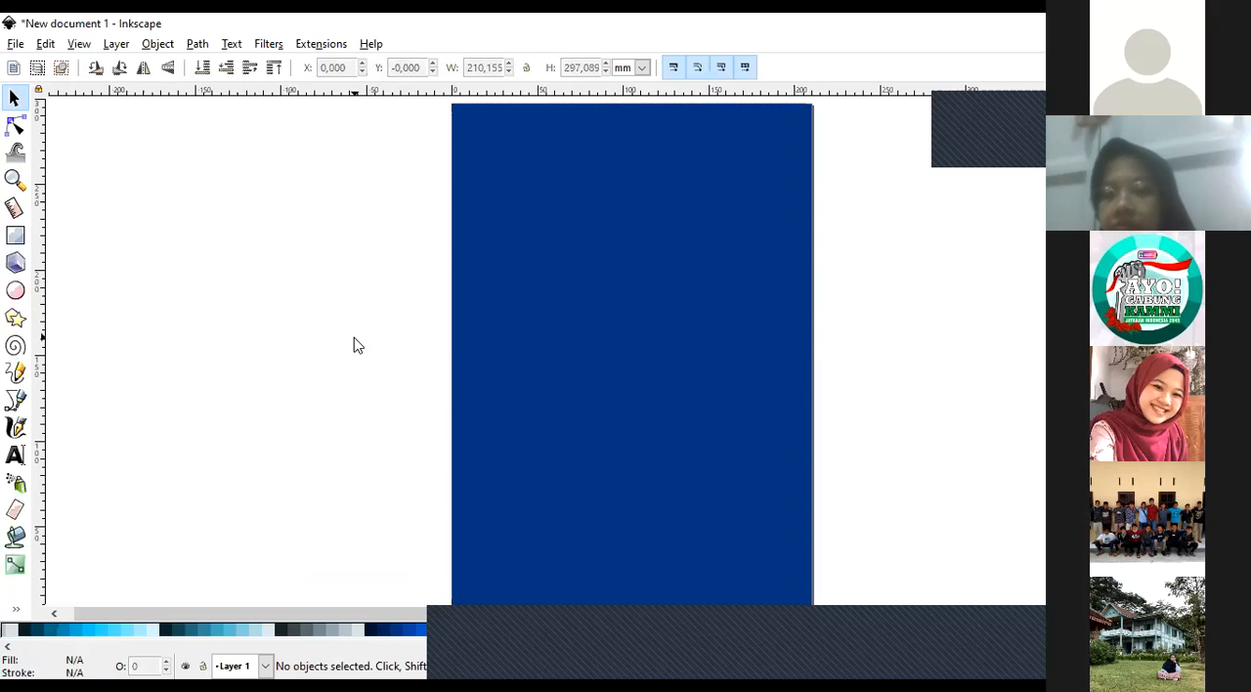
Select the dark blue rectangle and open its Fill and Stroke settings.
click(626, 306)
right_click(627, 306)
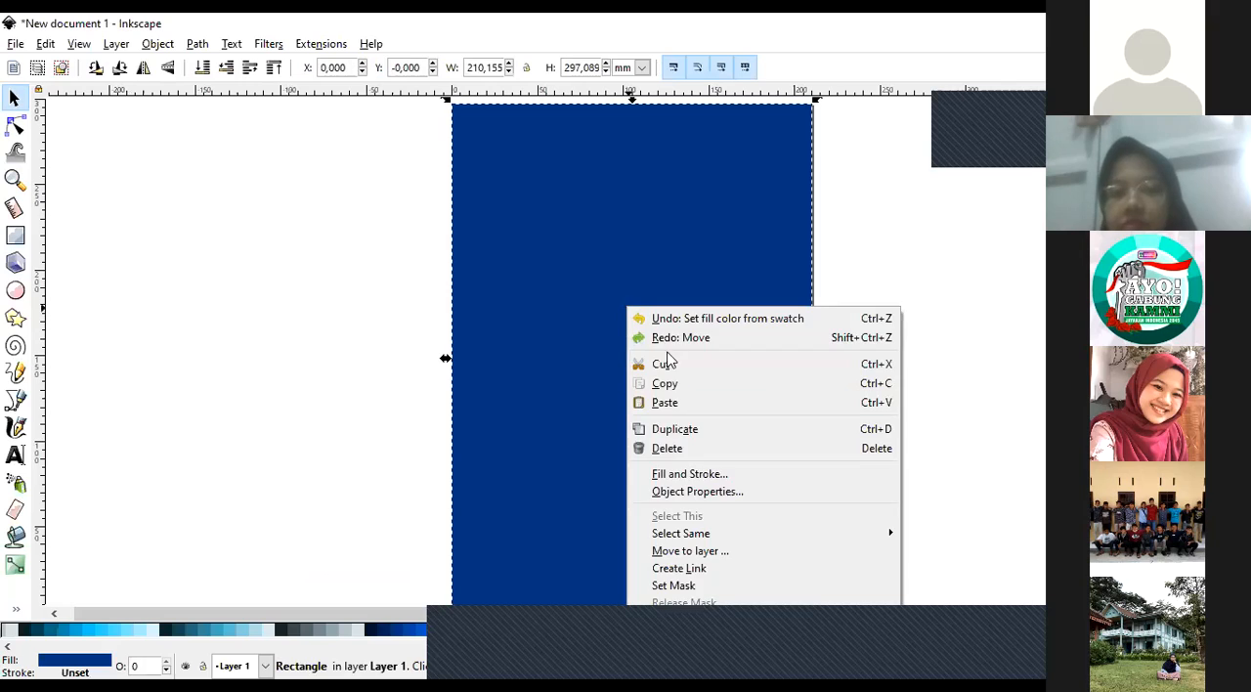
click(698, 476)
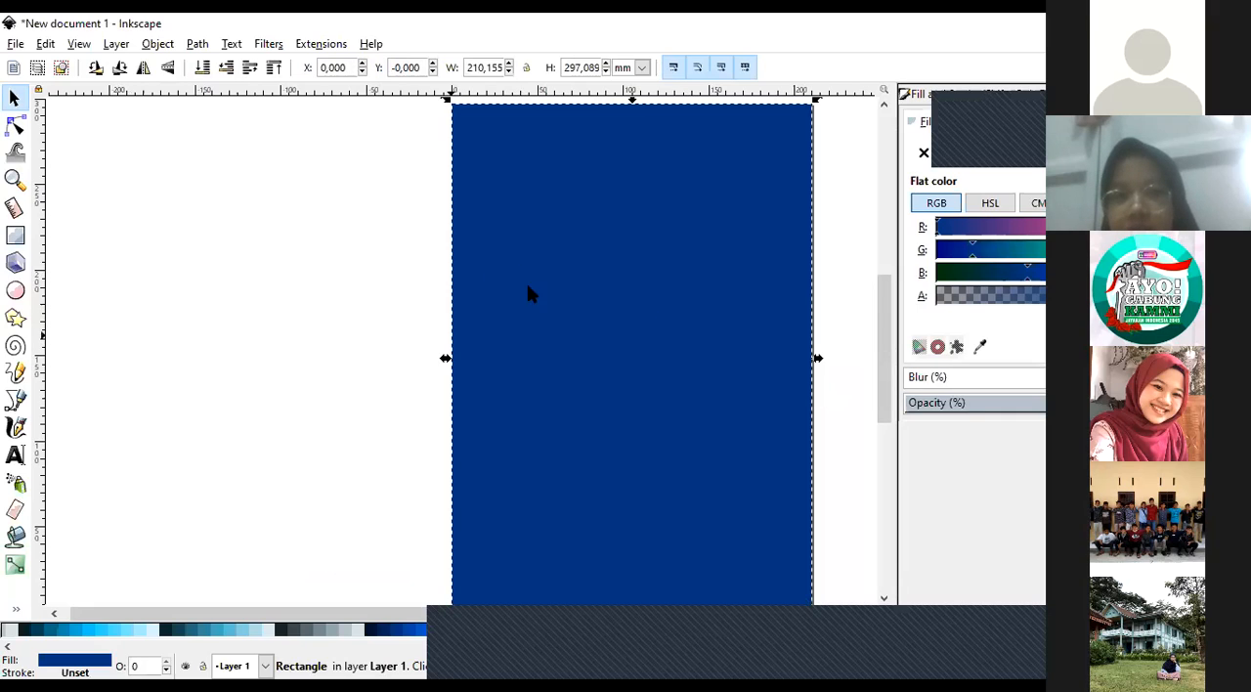
right_click(626, 335)
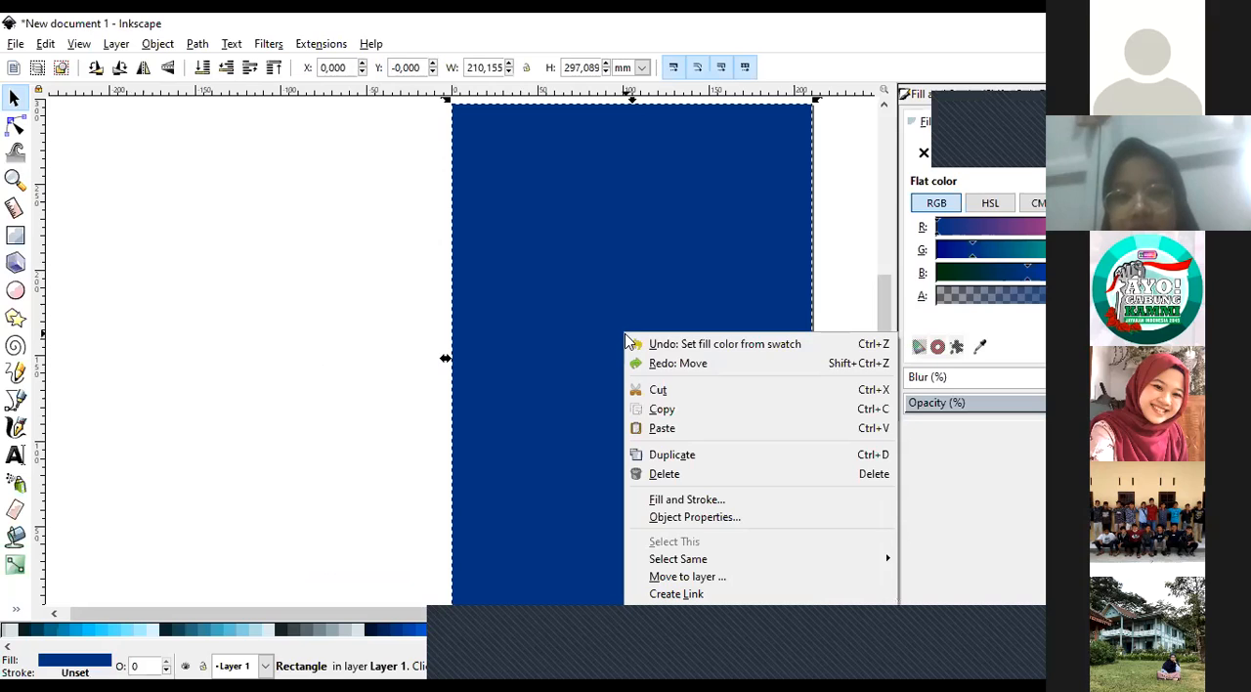
click(356, 415)
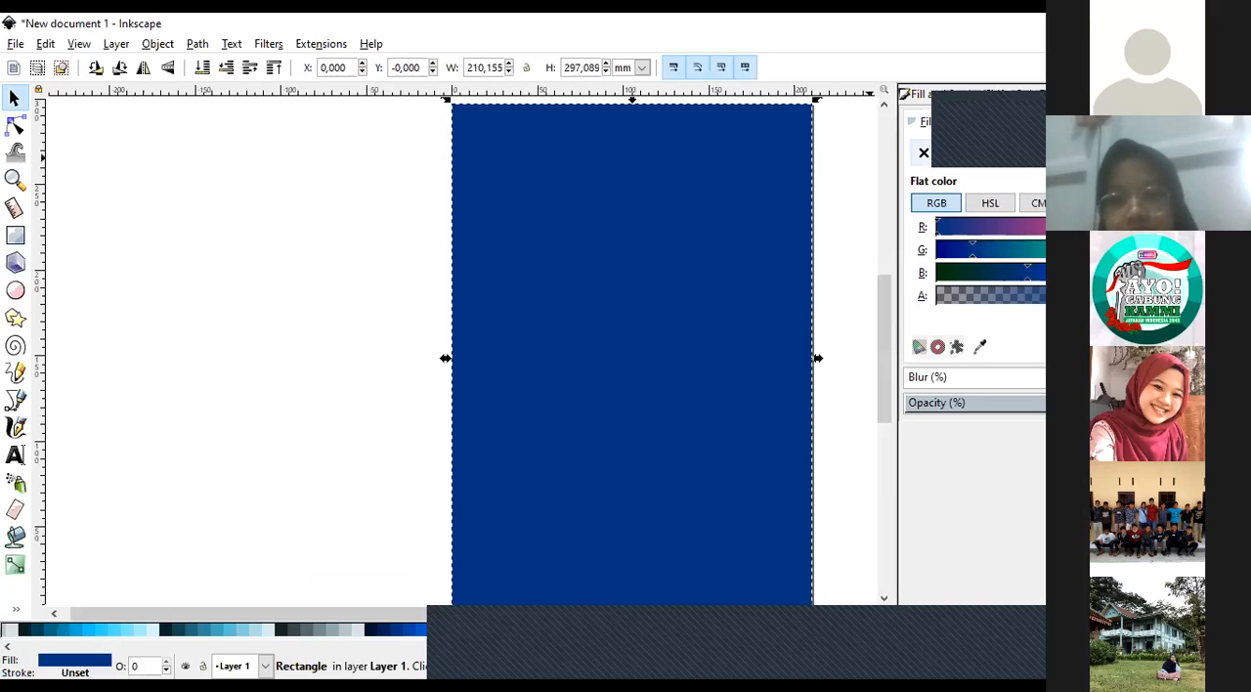
right_click(550, 339)
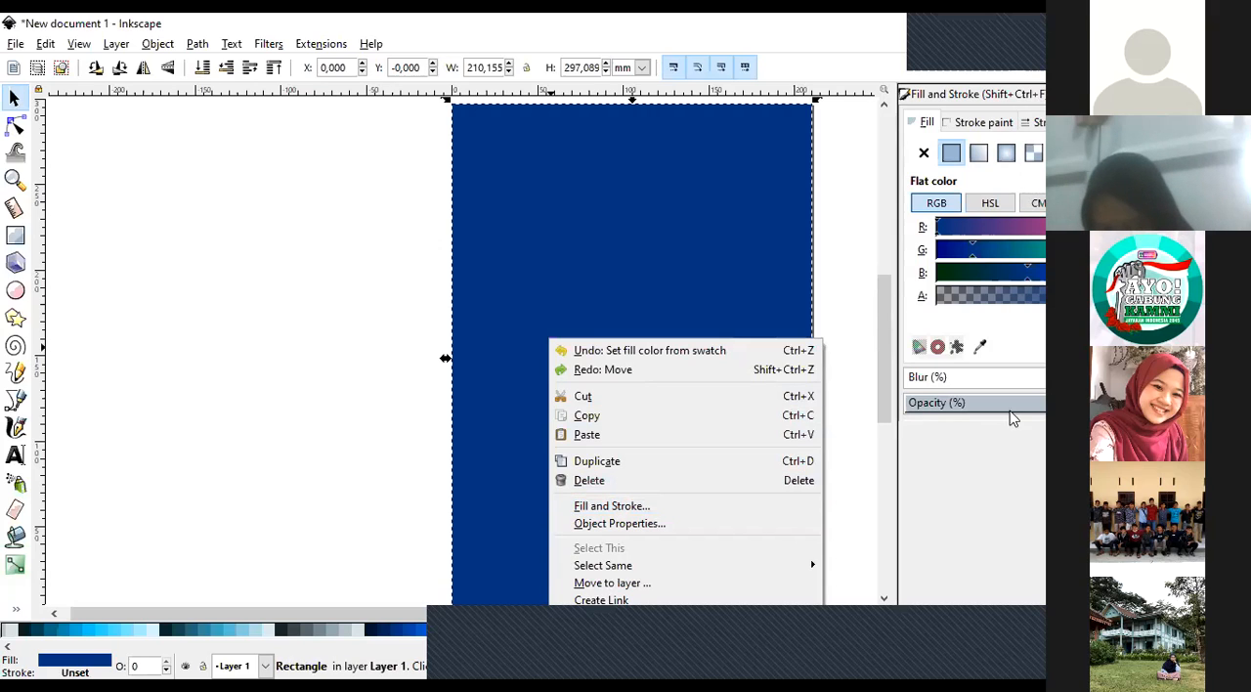
click(296, 354)
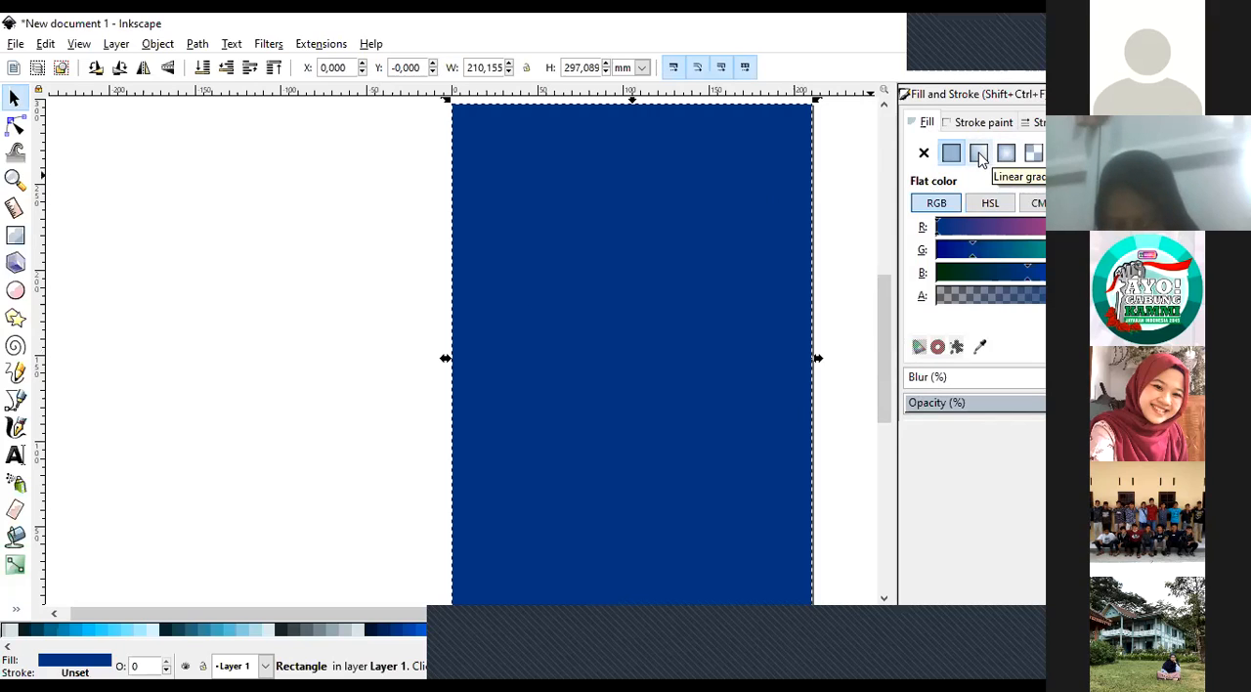
Try a mesh gradient and a radial gradient as the dark blue rectangle's fill, and settle on a linear gradient.
click(1033, 154)
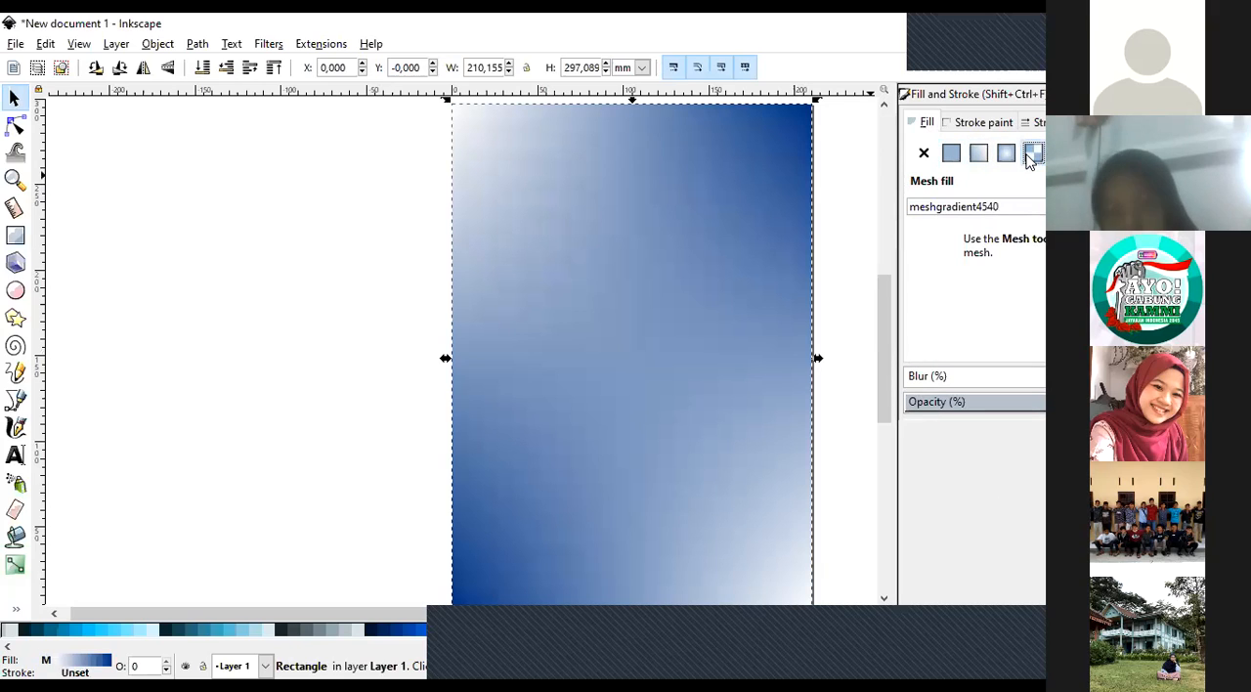
click(1006, 154)
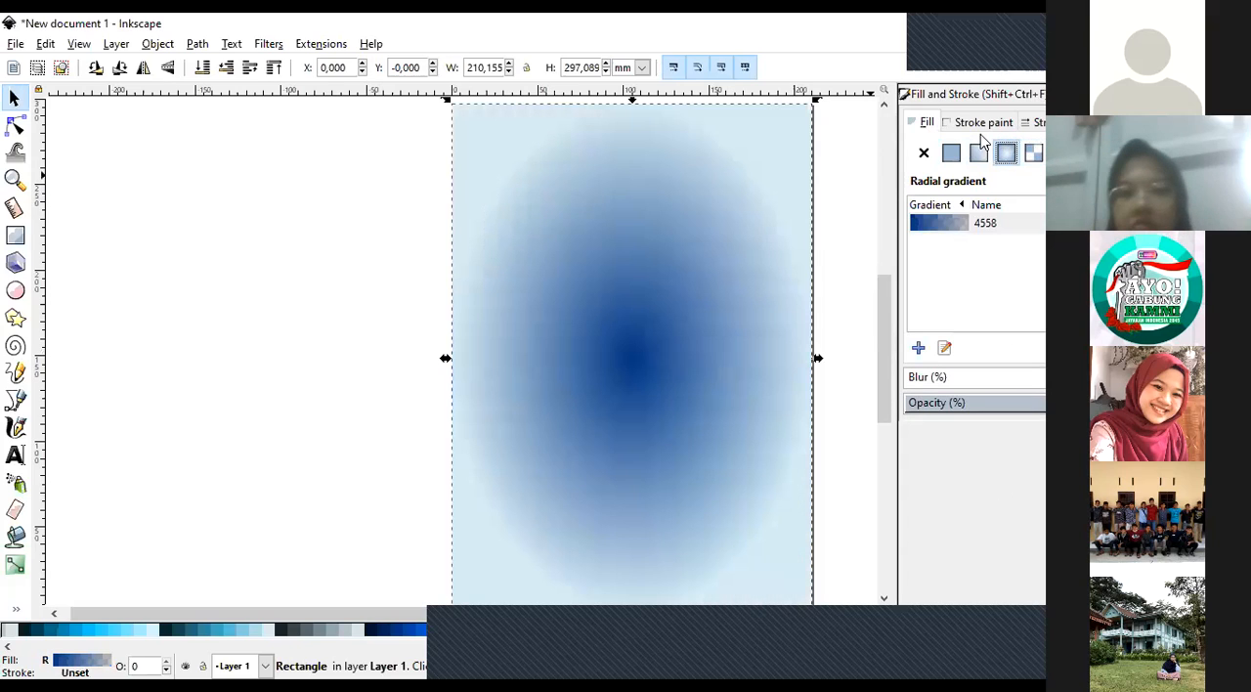
click(979, 153)
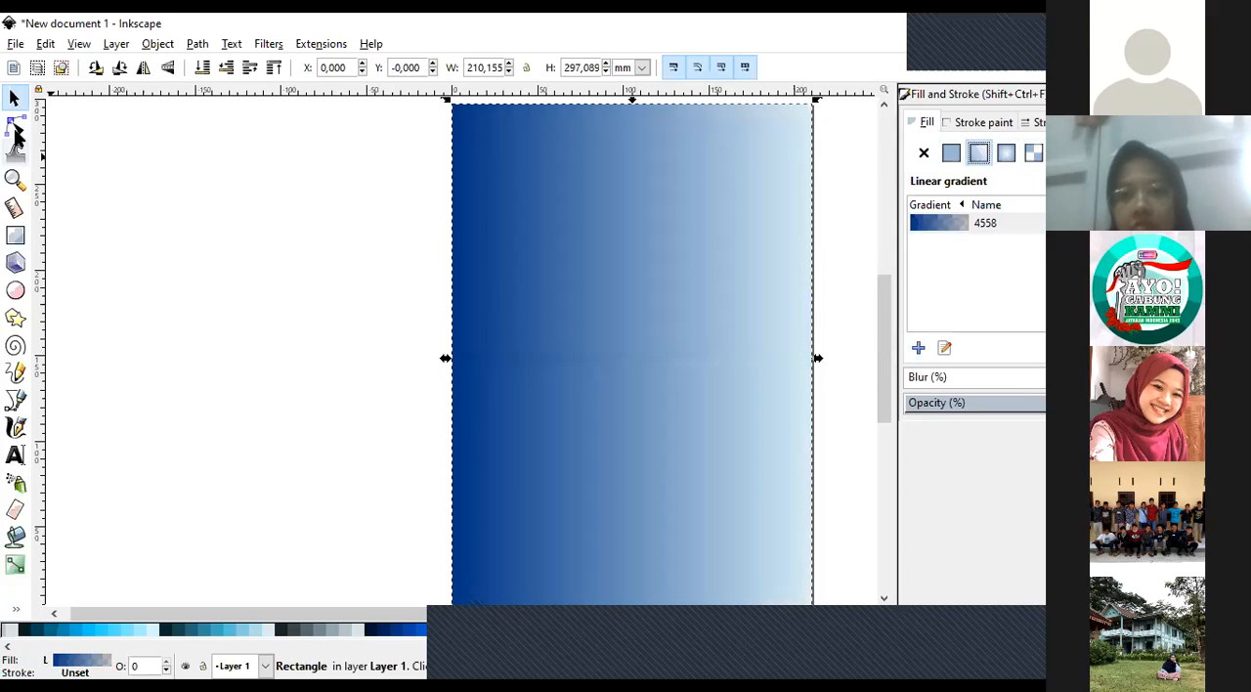
Reorient the linear gradient almost vertically, starting near the rectangle's upper edge and ending near its lower edge.
click(15, 127)
drag(452, 358, 620, 142)
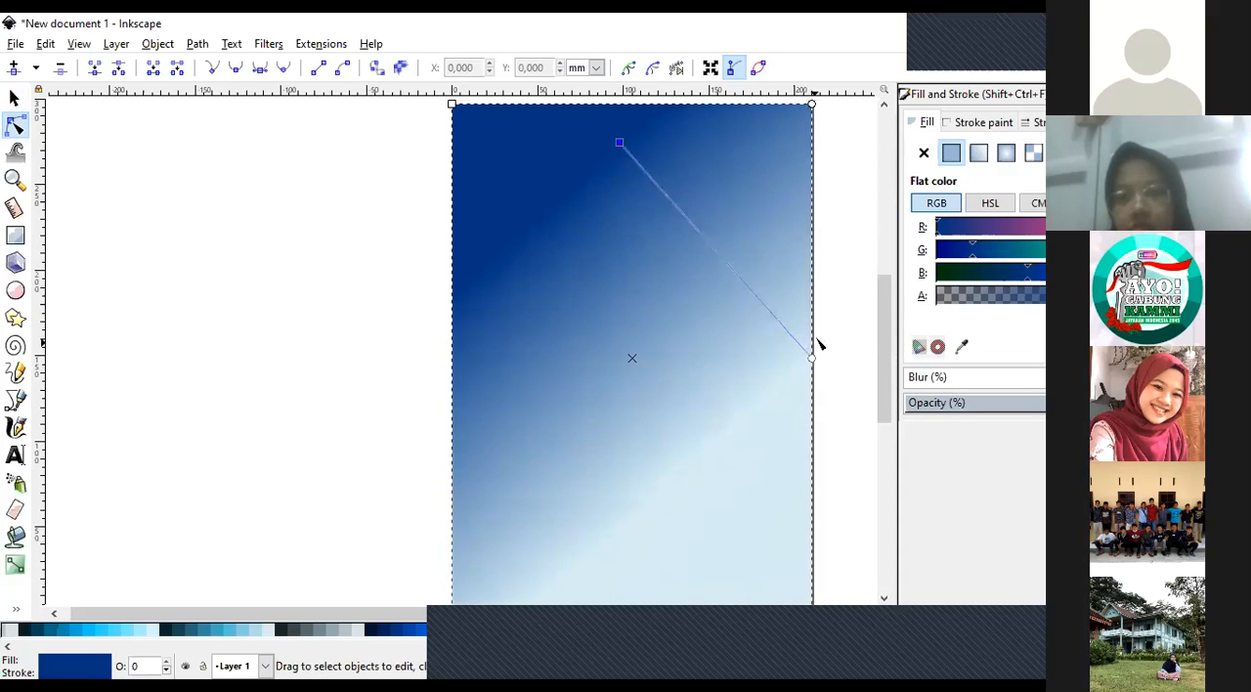
drag(813, 360, 612, 601)
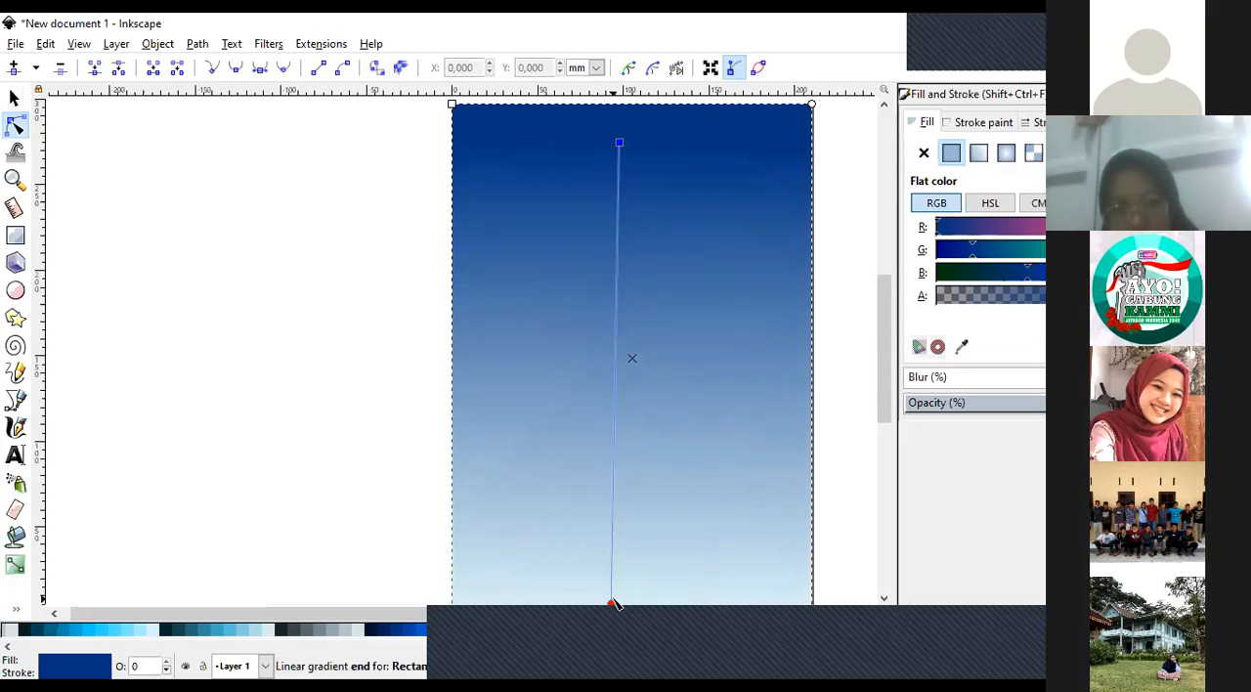
Extend the linear gradient's end point to just below the rectangle's lower edge and deselect the rectangle.
drag(886, 327, 888, 342)
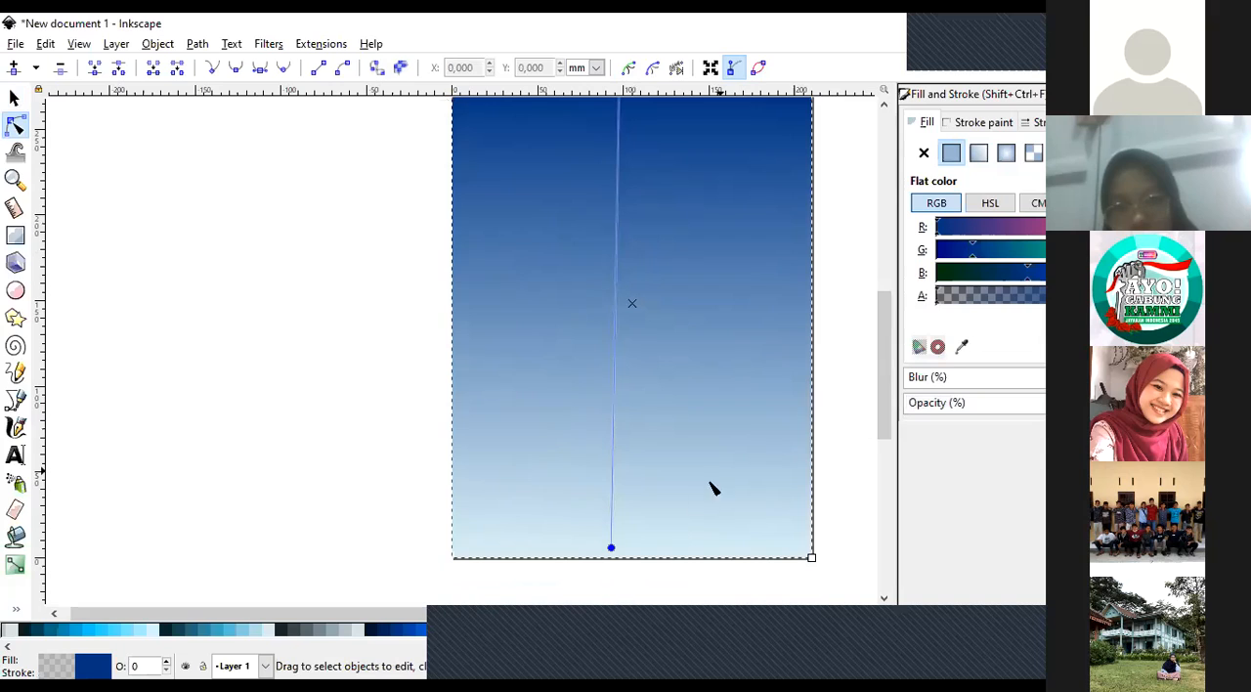
drag(612, 552, 615, 595)
click(223, 352)
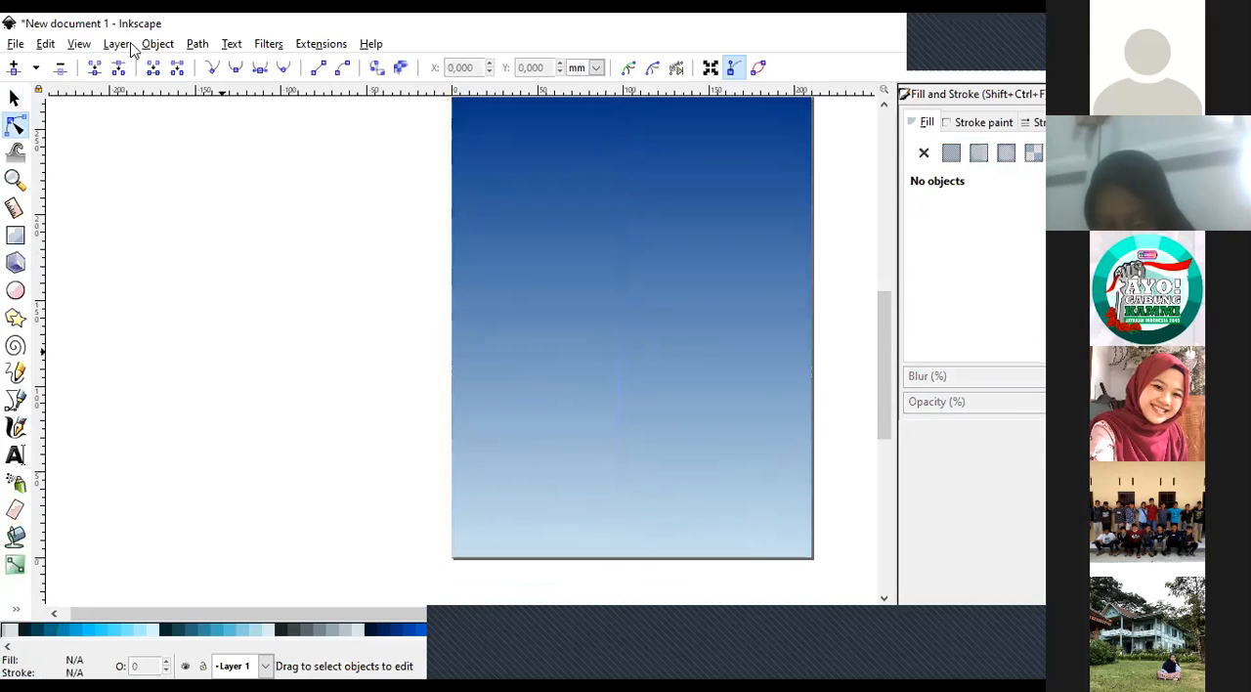
click(36, 70)
click(36, 70)
click(543, 265)
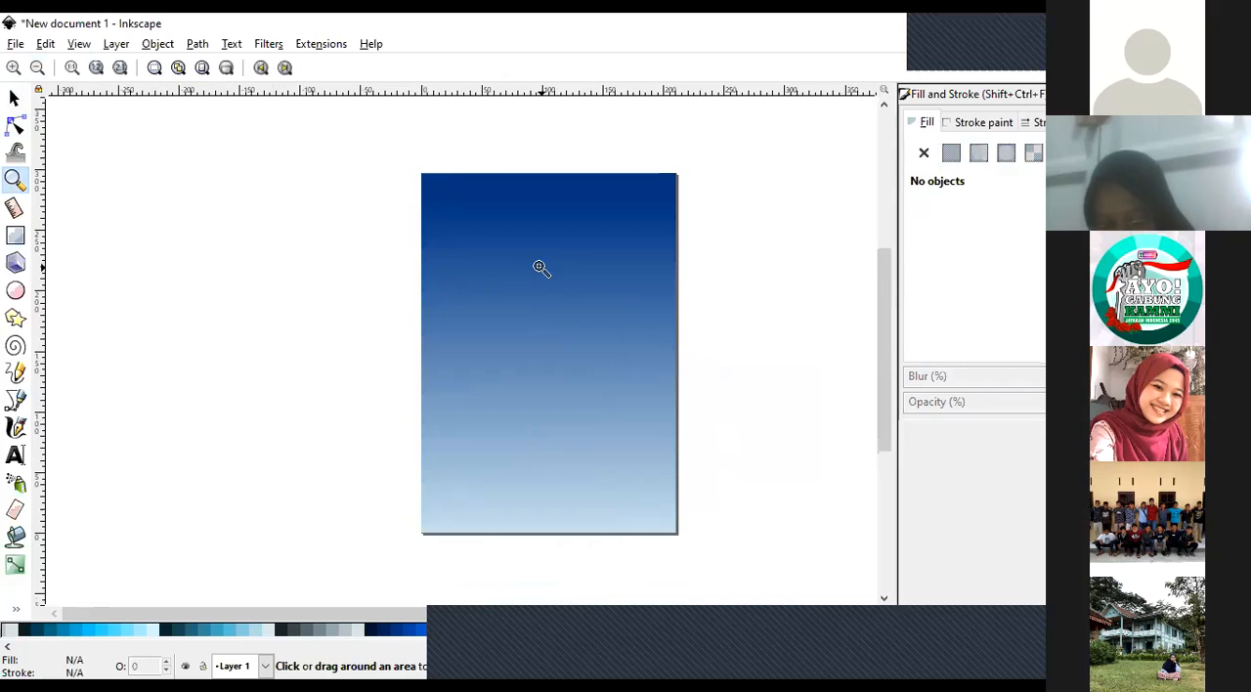
click(13, 97)
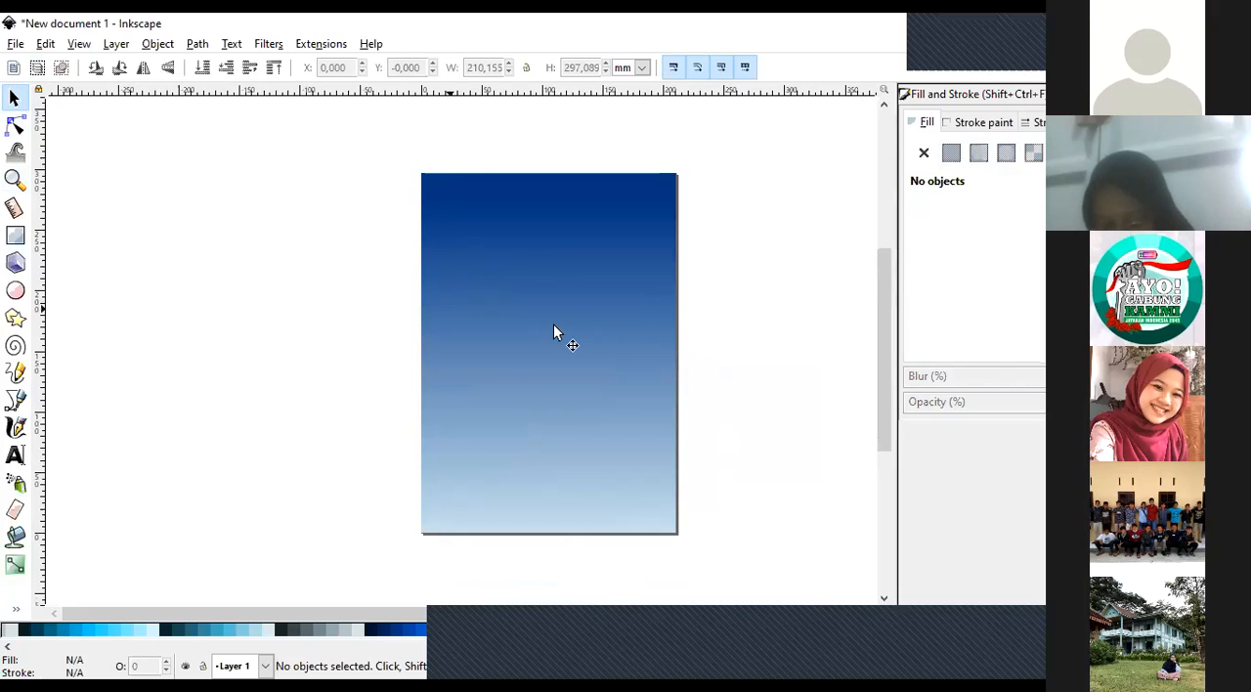
key(ctrl+a)
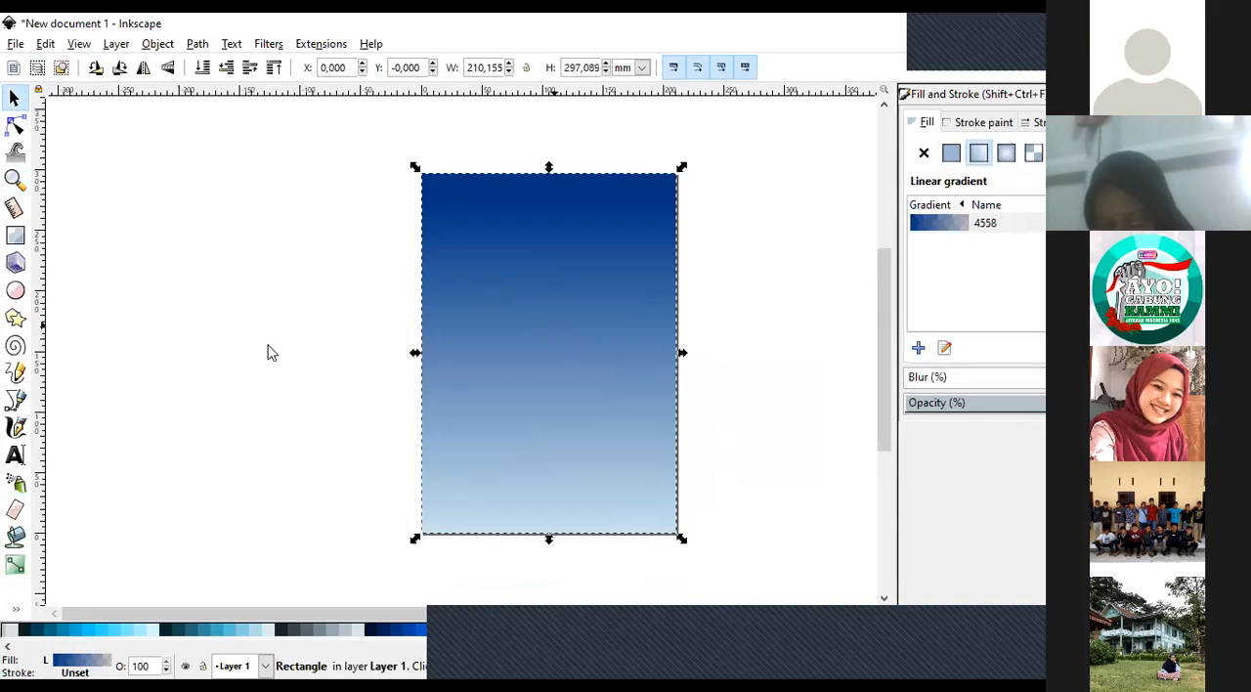
click(394, 473)
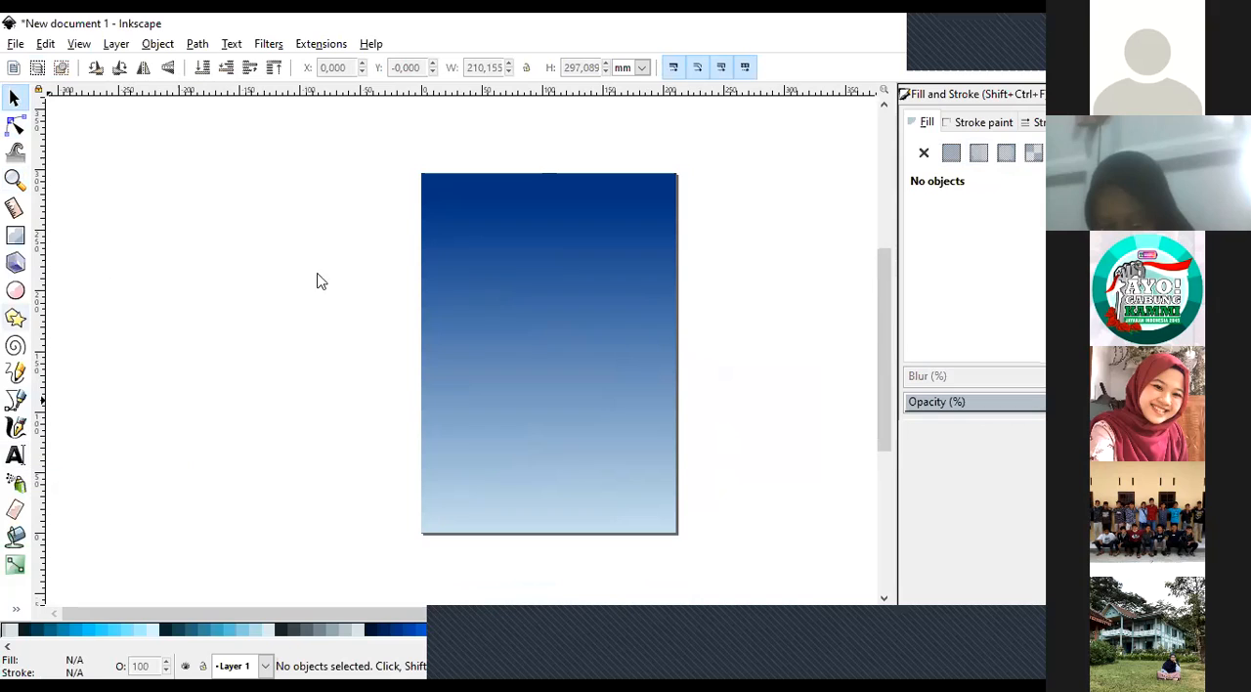
Draw a rectangle about 181 by 294 mm inside the gradient background, extending slightly below the page's lower edge.
click(15, 237)
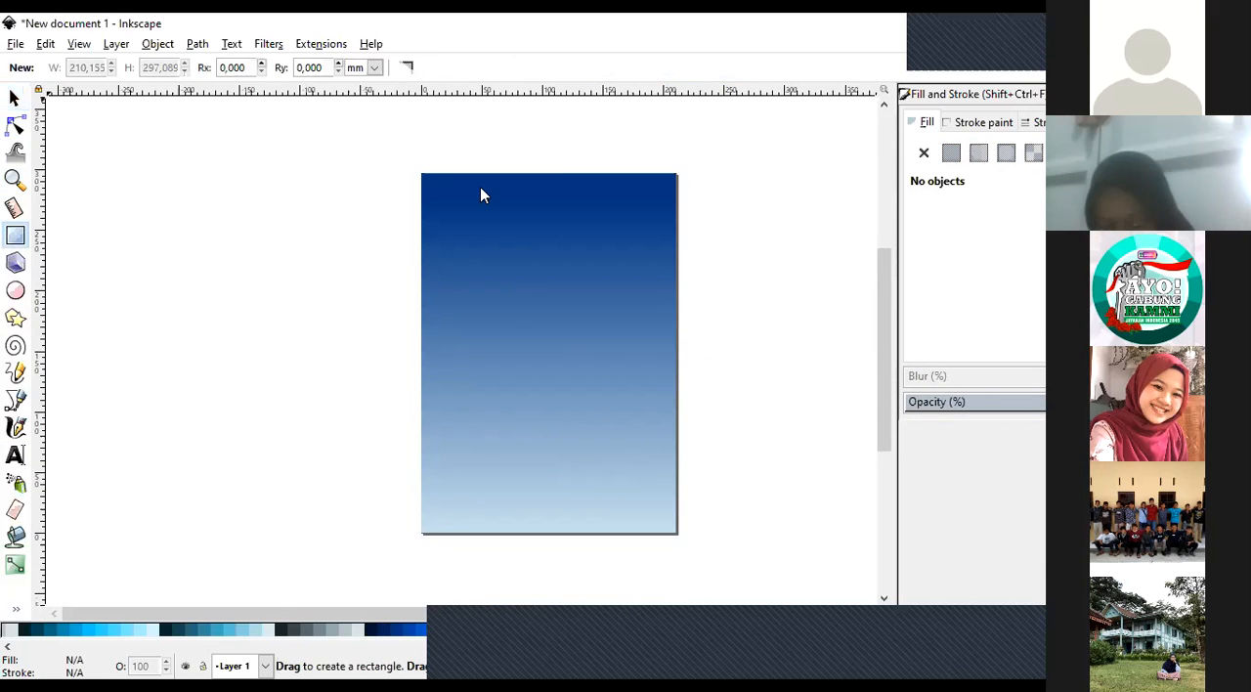
key(ctrl)
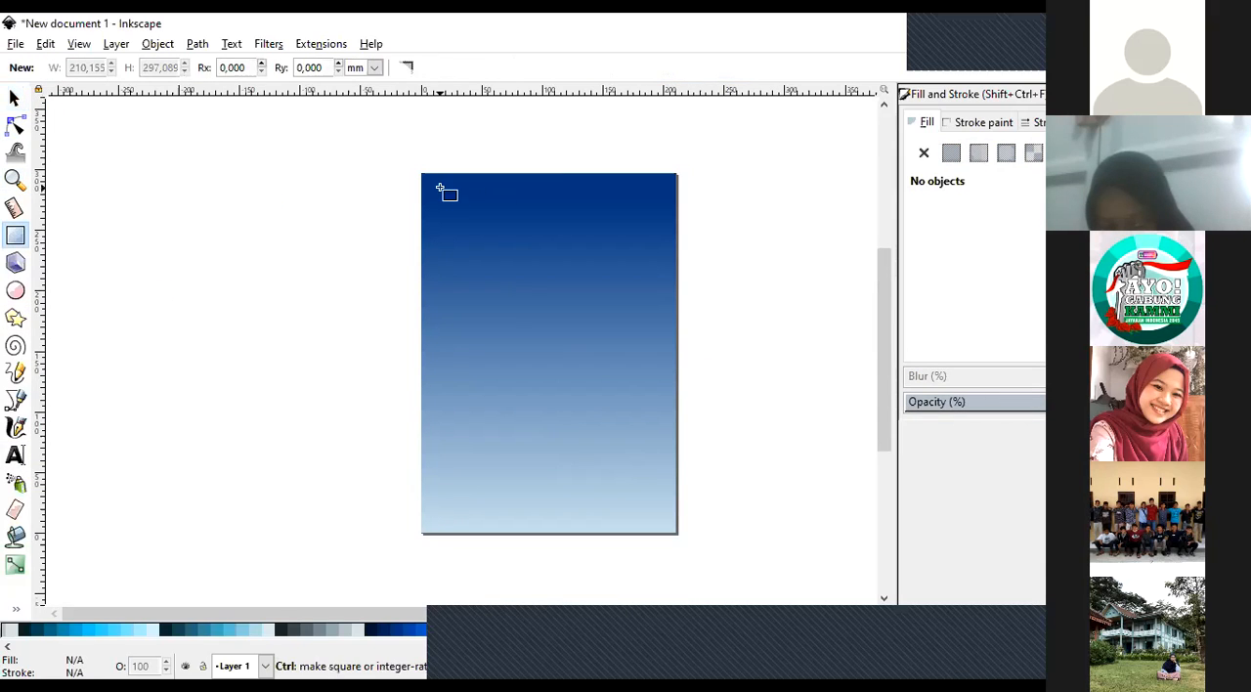
mouse_move(440, 189)
mouse_down()
mouse_move(640, 410)
mouse_move(665, 461)
mouse_move(661, 542)
mouse_up()
click(14, 104)
click(148, 244)
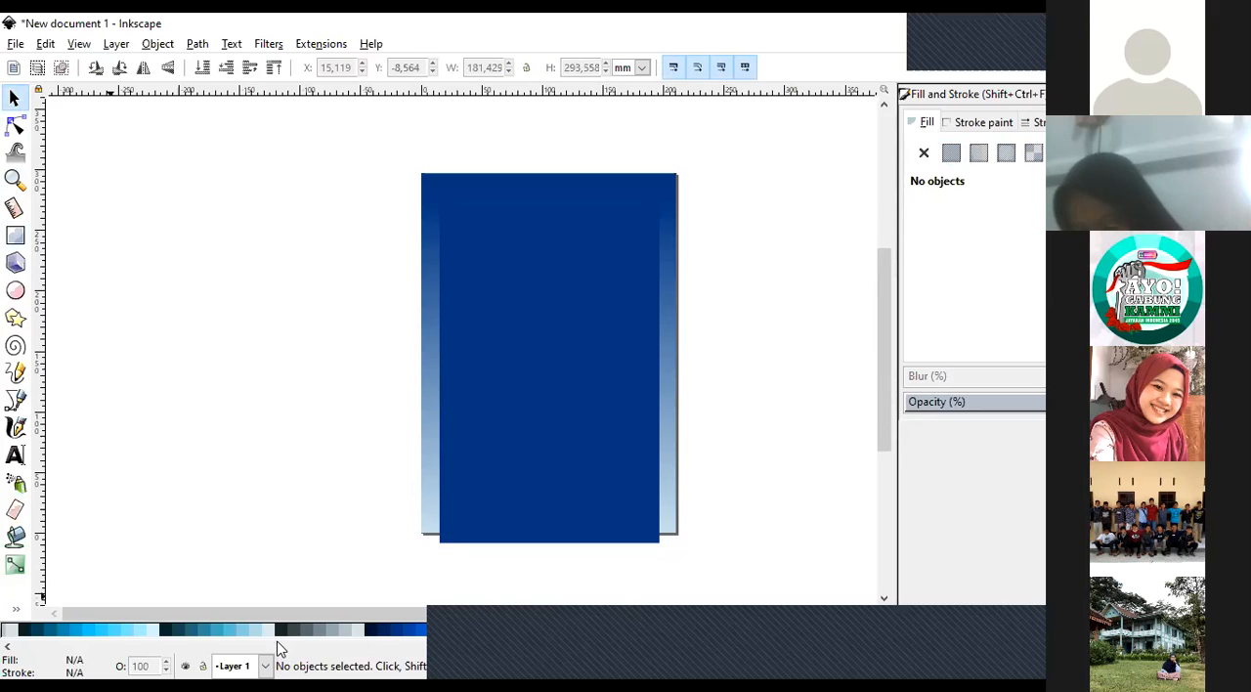
Scroll the colour palette back to its basic colours and nudge the new inner rectangle slightly downward.
scroll(277, 642, left, 6)
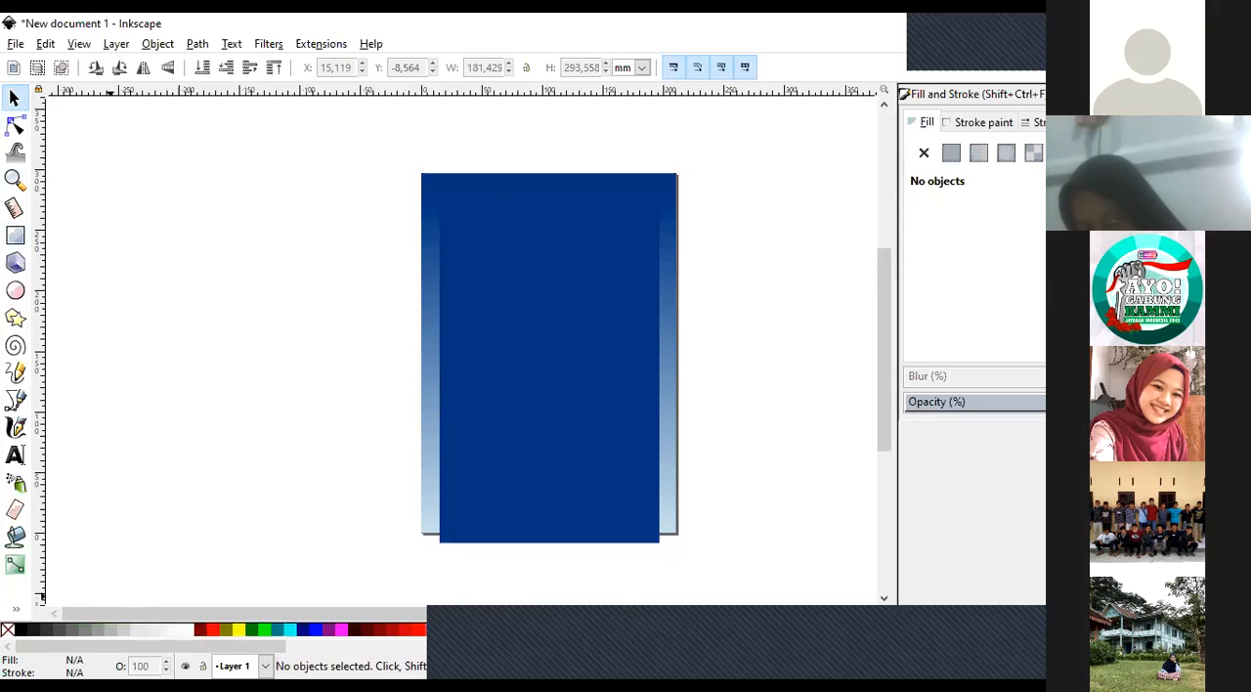
click(593, 391)
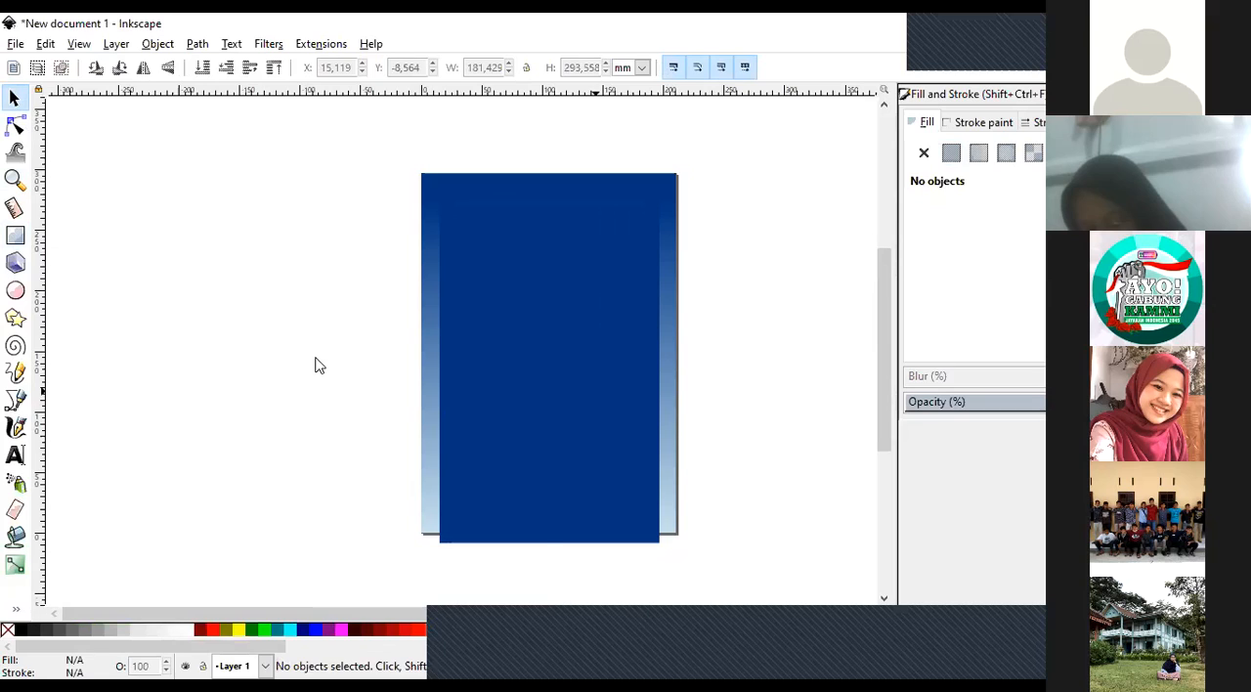
click(704, 230)
click(520, 385)
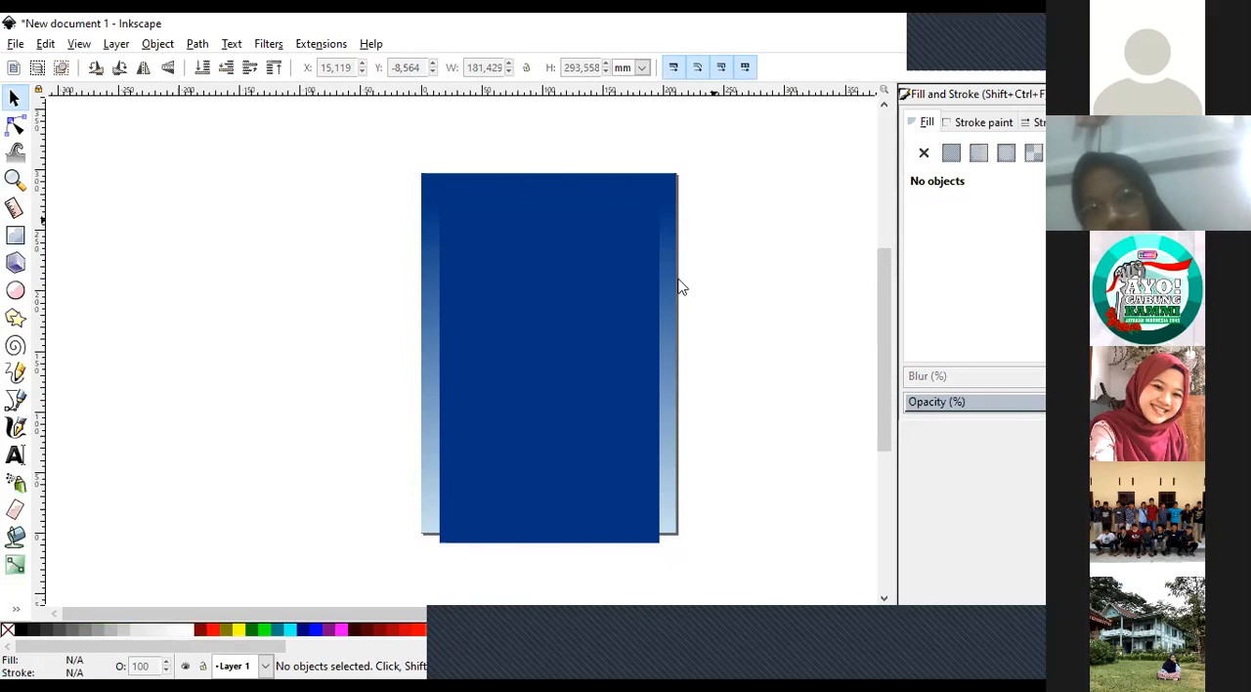
key(Down)
key(Down)
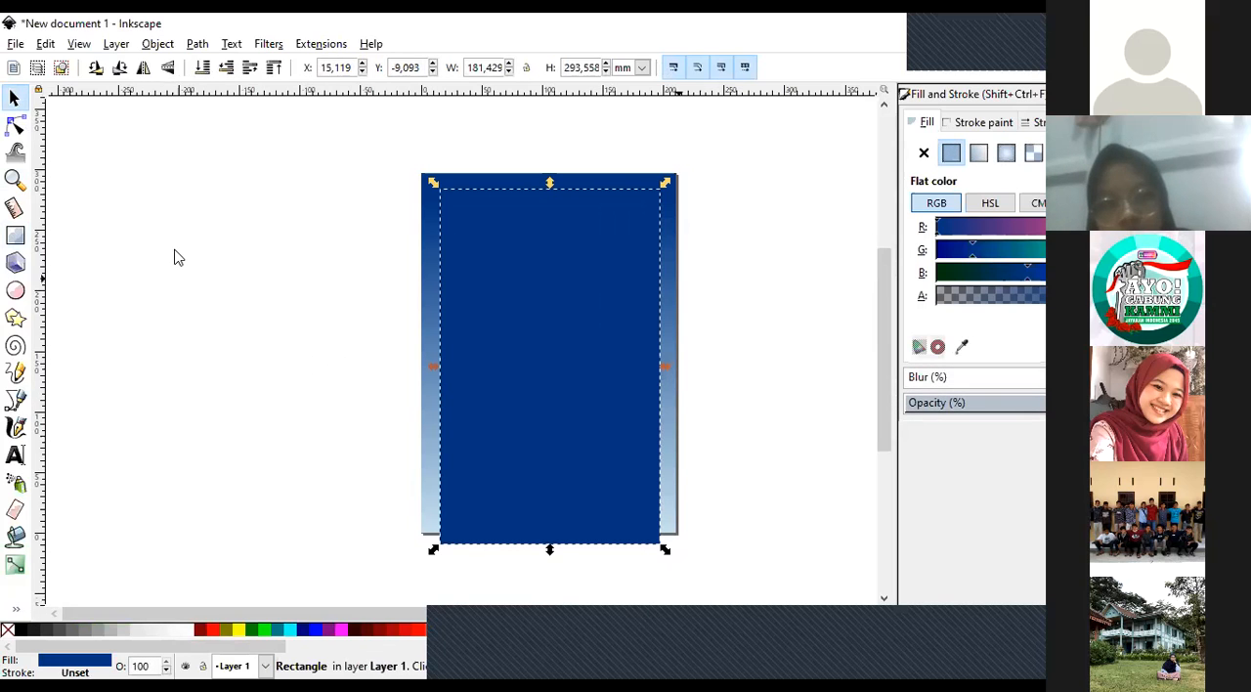
click(49, 598)
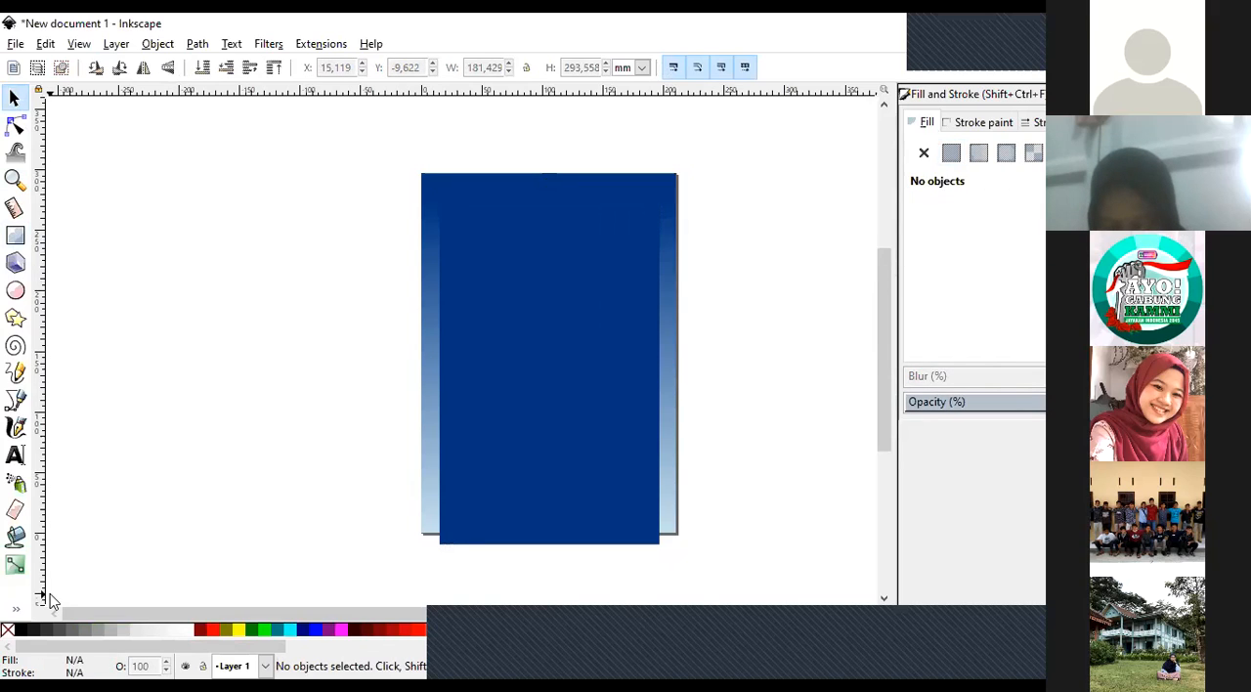
Give the inner dark blue rectangle a black stroke and deselect it.
click(475, 466)
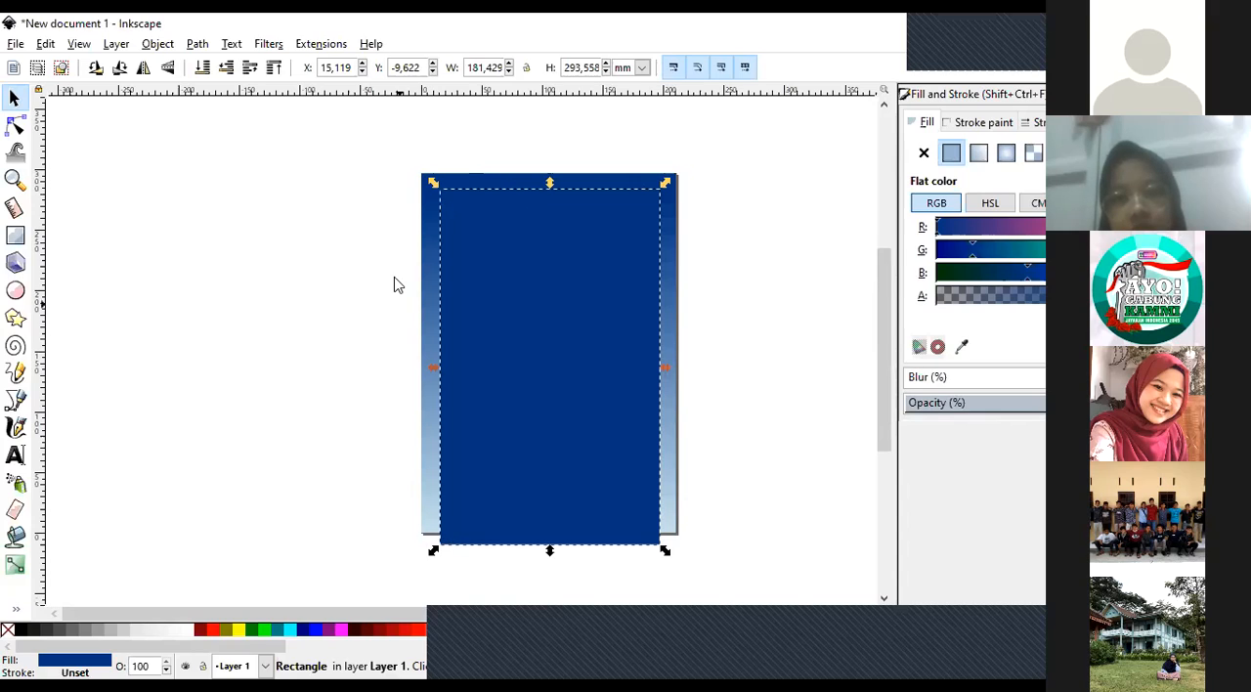
right_click(19, 633)
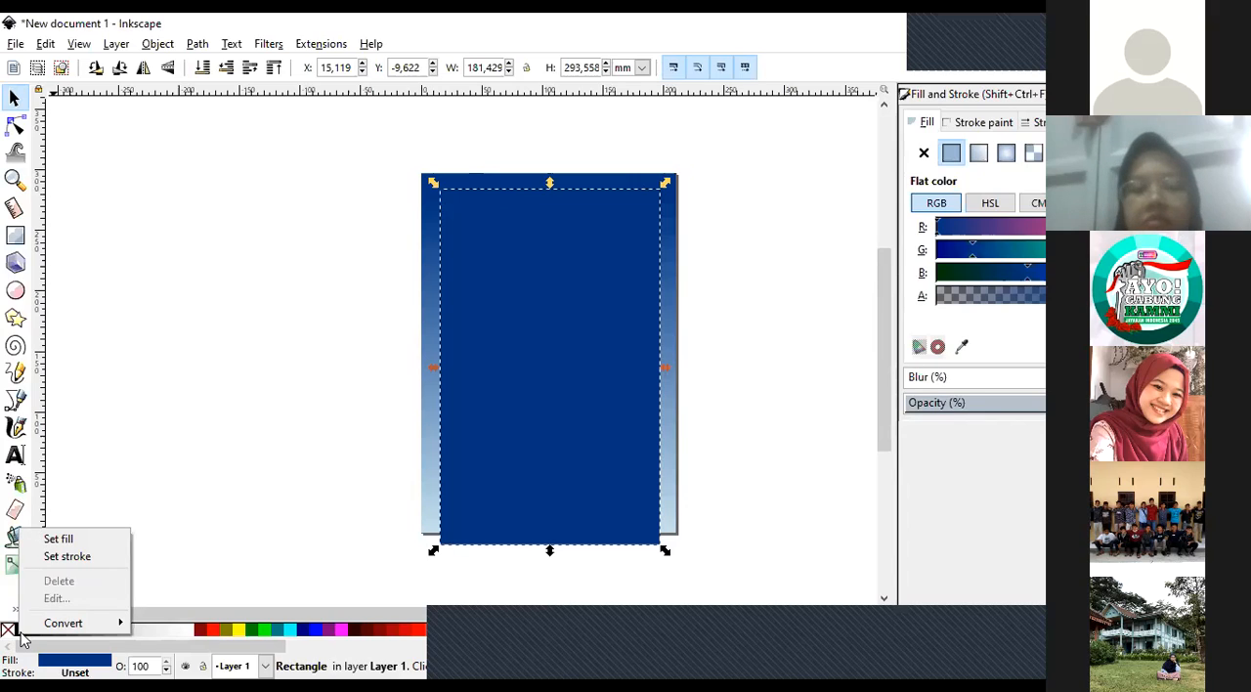
click(68, 570)
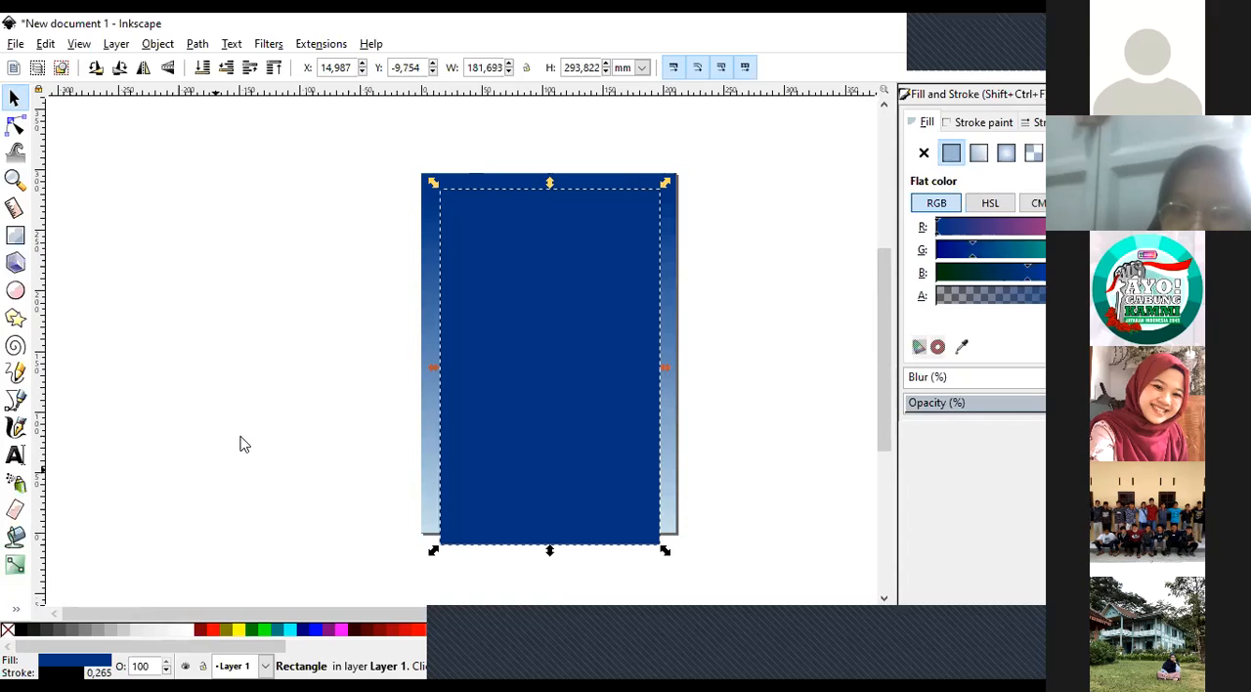
key(Escape)
Remove the inner rectangle's fill so that only its outline is drawn.
click(484, 198)
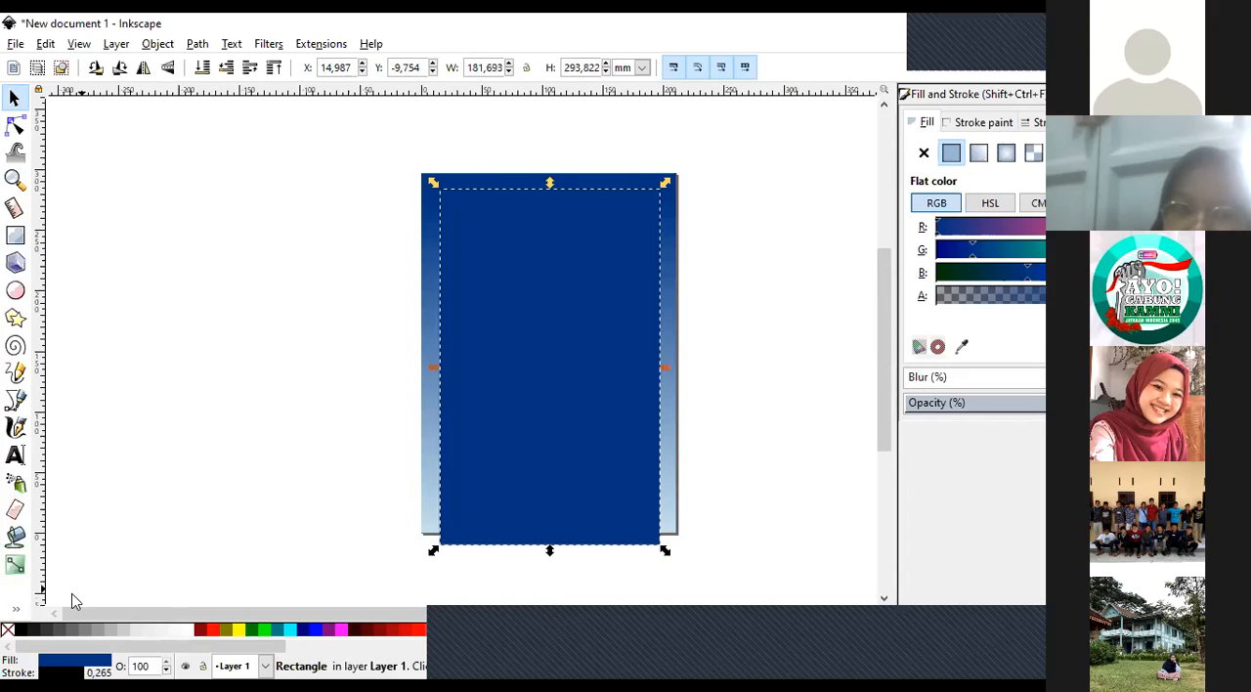
click(8, 630)
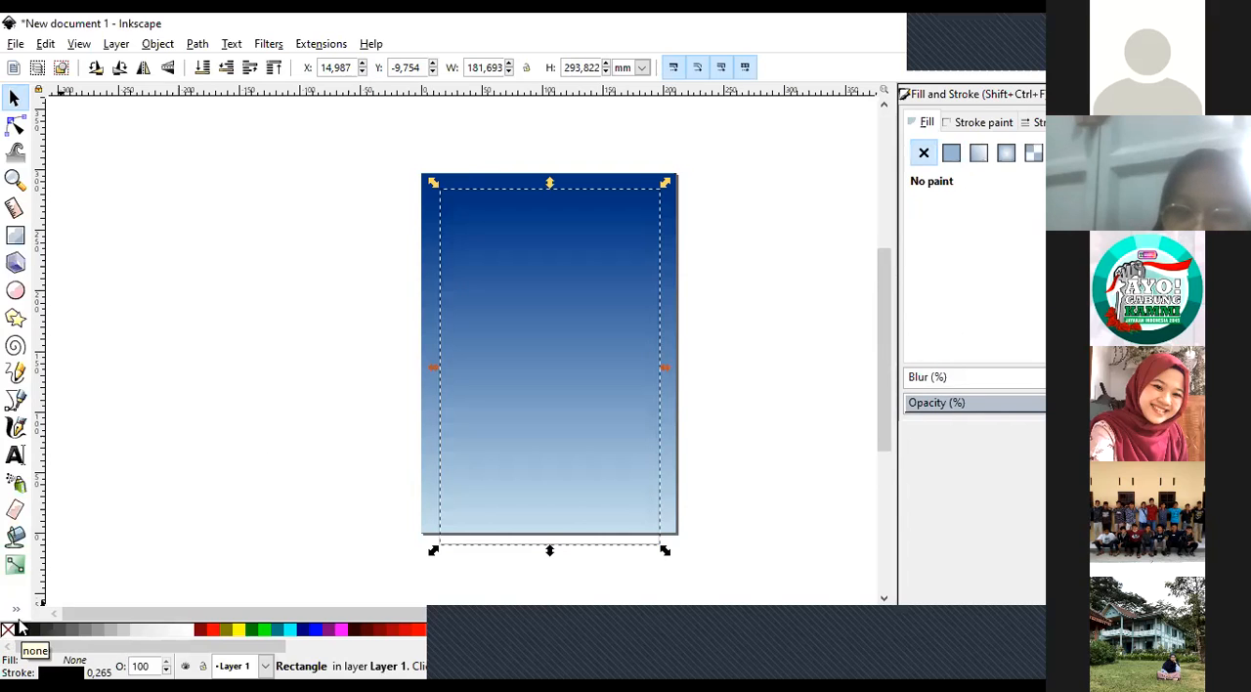
click(379, 374)
Try a stroke width of 1 mm on the unfilled inner rectangle, settle on 2 mm, and deselect it.
click(439, 256)
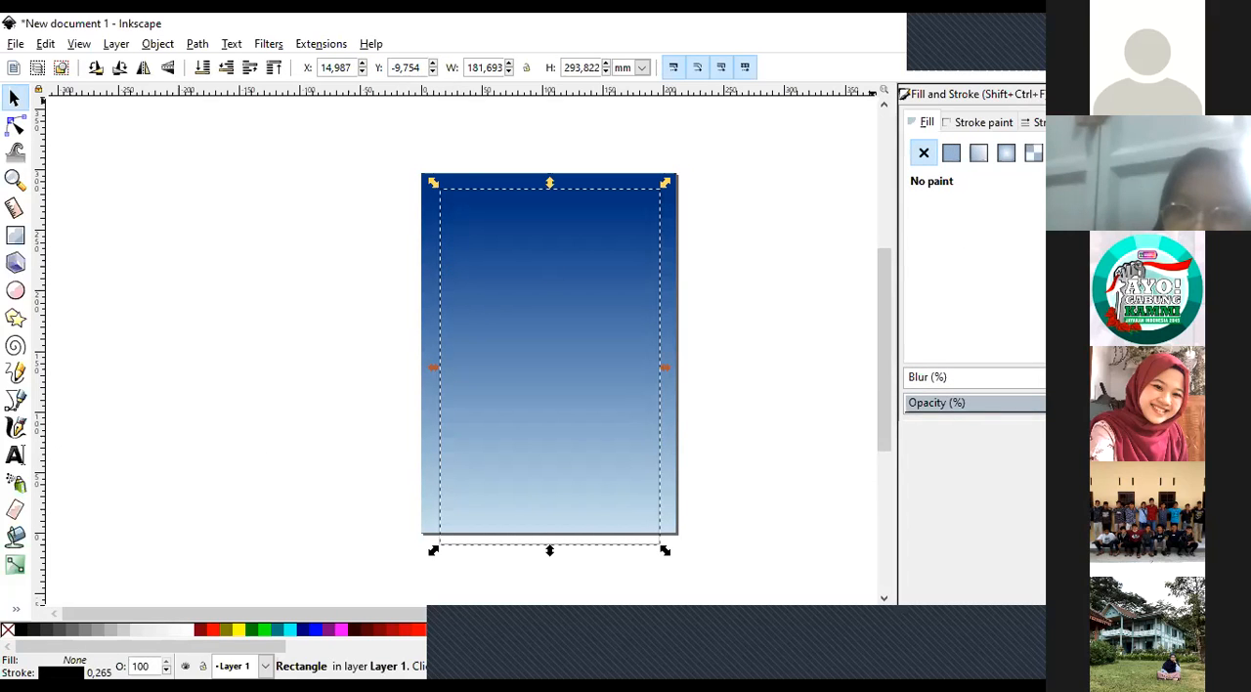
click(1034, 123)
text(1)
key(Return)
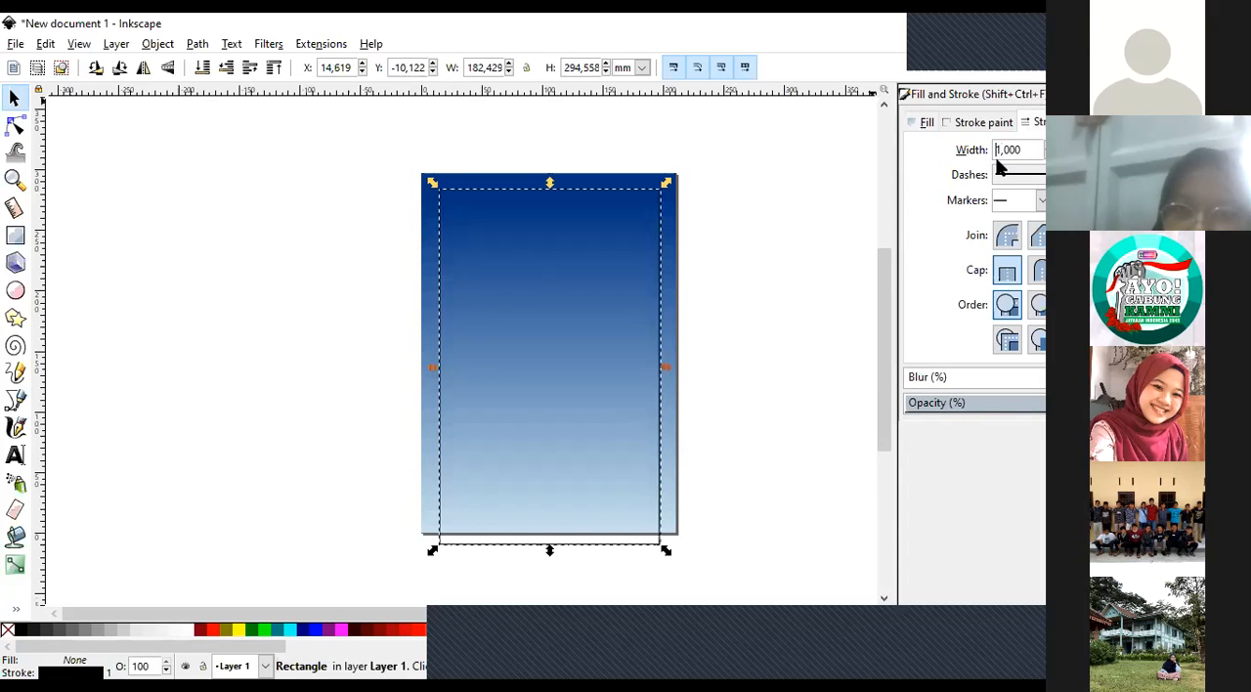
double_click(1017, 149)
text(2)
key(Return)
click(749, 235)
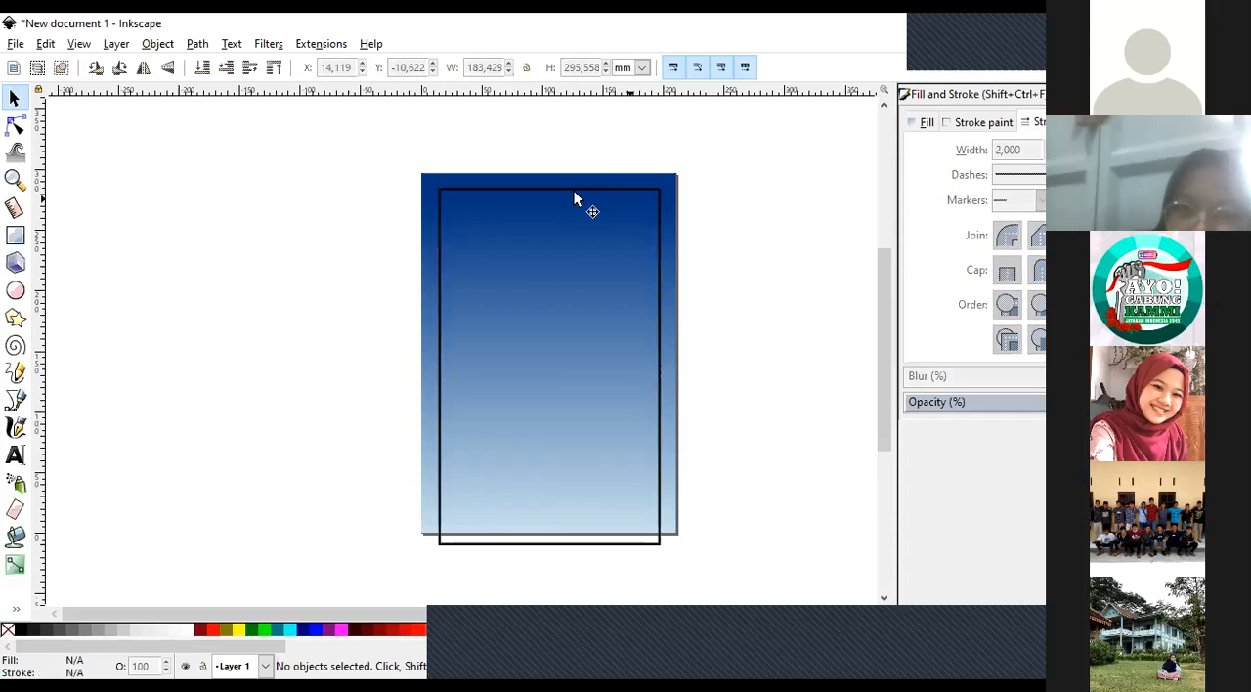
Adjust the outlined frame's vertical position in small nudges, ending slightly lower on the page, and deselect it.
click(574, 199)
key(Down)
key(Down)
key(Down)
key(Down)
key(Down)
key(Down)
key(Down)
key(Down)
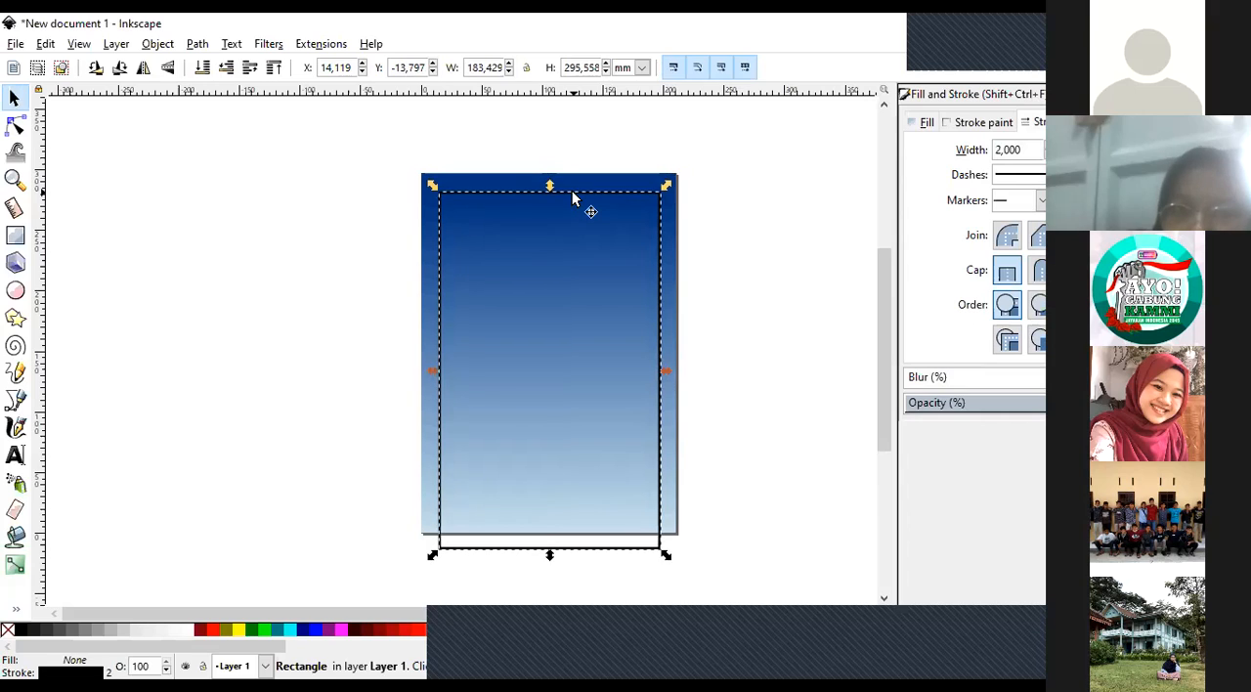
key(Up)
key(Up)
key(Up)
key(Up)
key(Up)
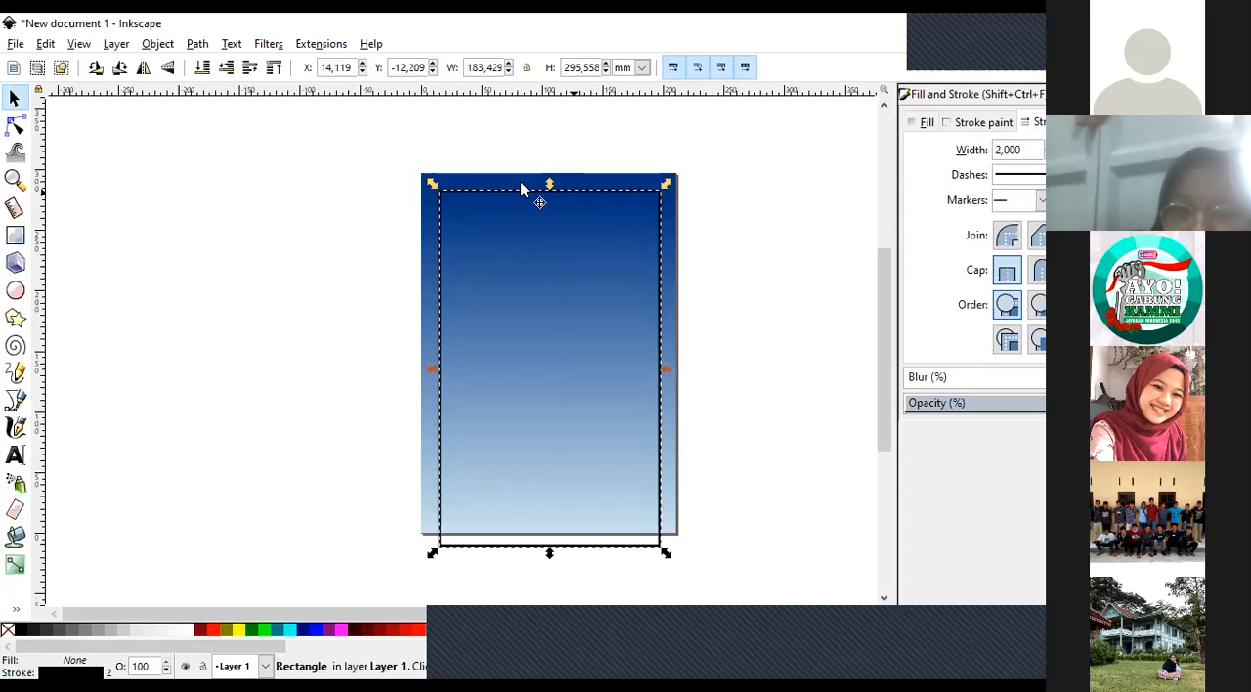
click(260, 203)
Change the frame's stroke colour to white and deselect the frame.
click(517, 198)
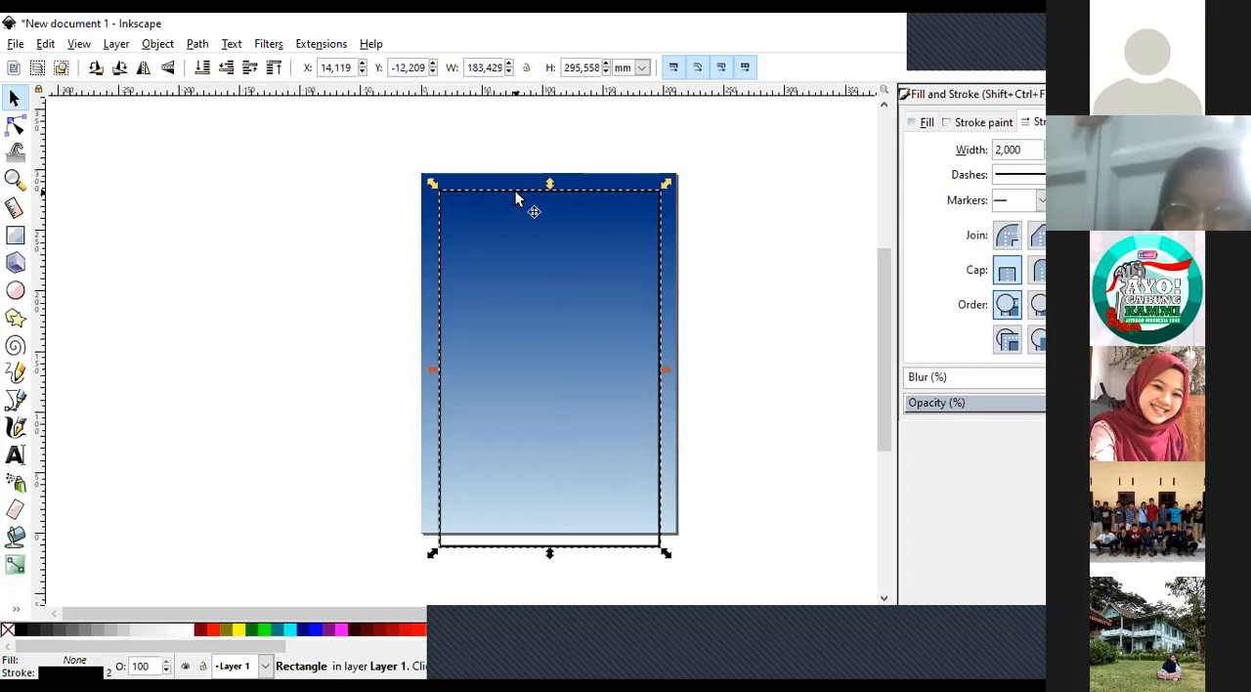
right_click(190, 635)
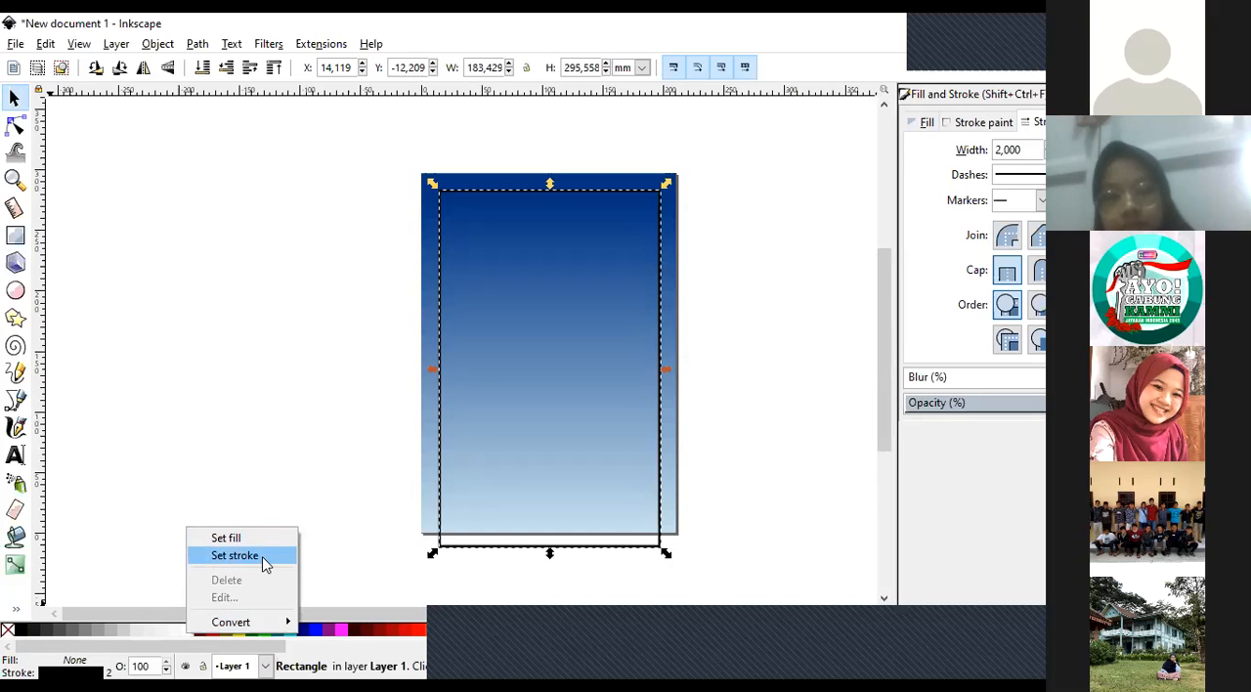
click(262, 560)
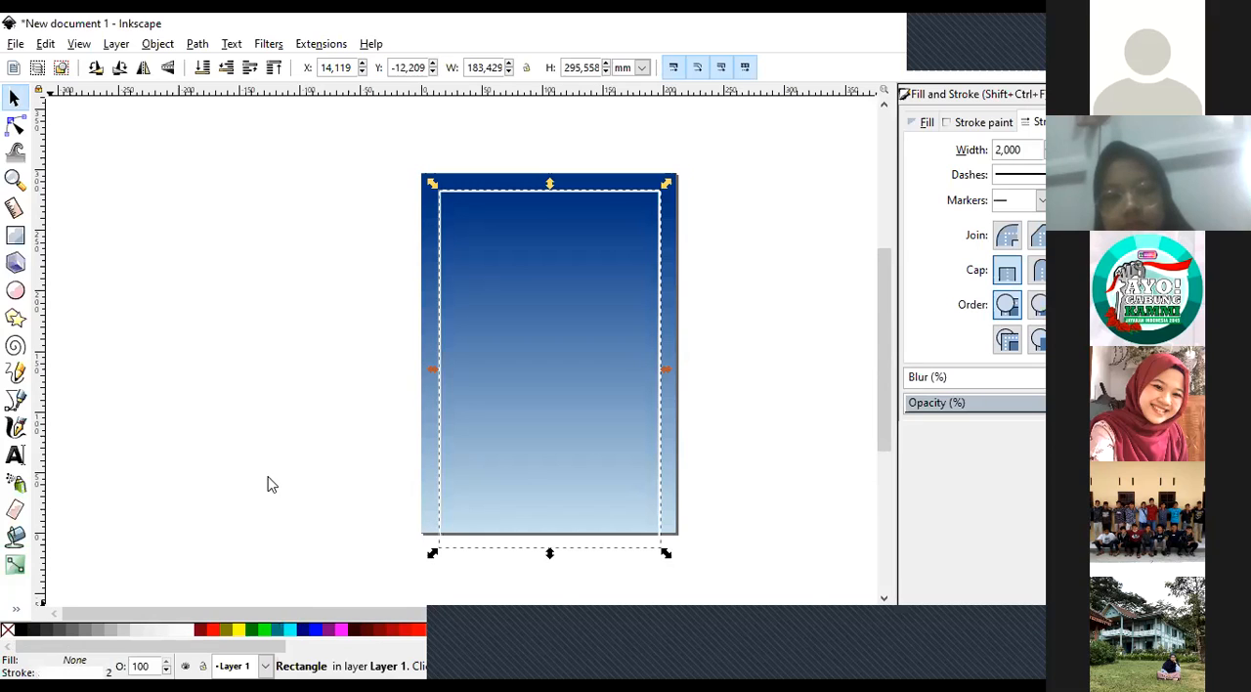
key(Escape)
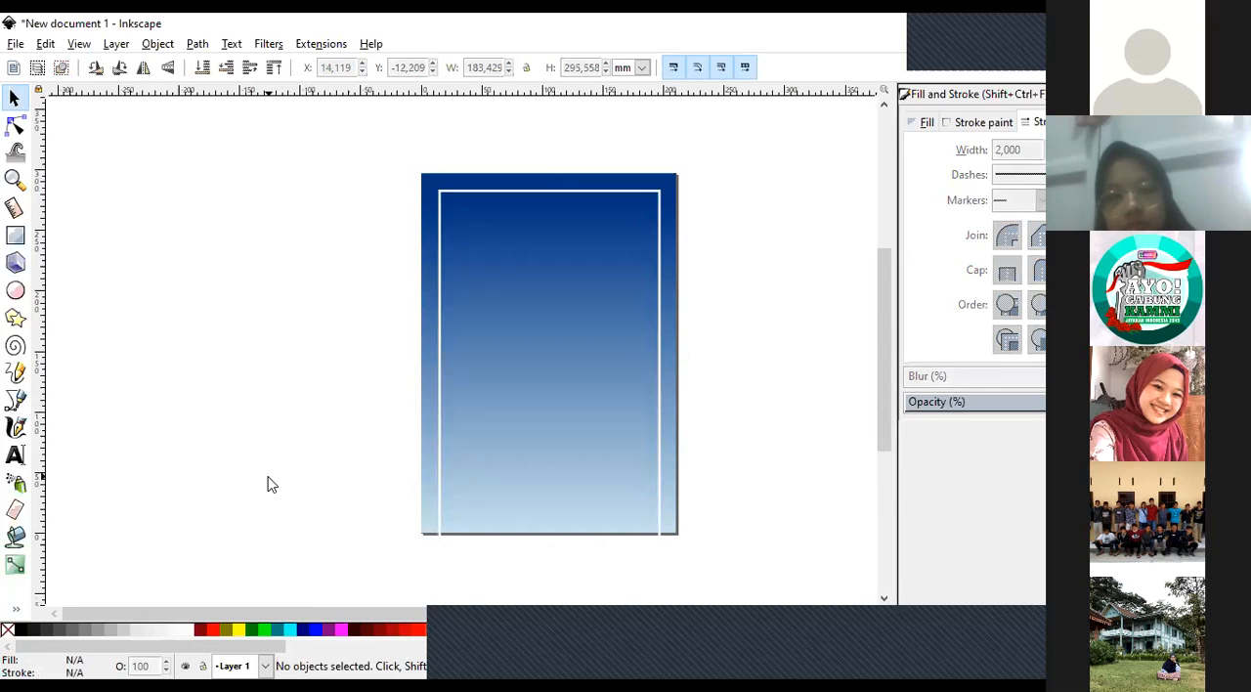
Add the text "MILAD" in sans-serif at size 30 inside the frame's upper-left area.
click(14, 180)
click(580, 234)
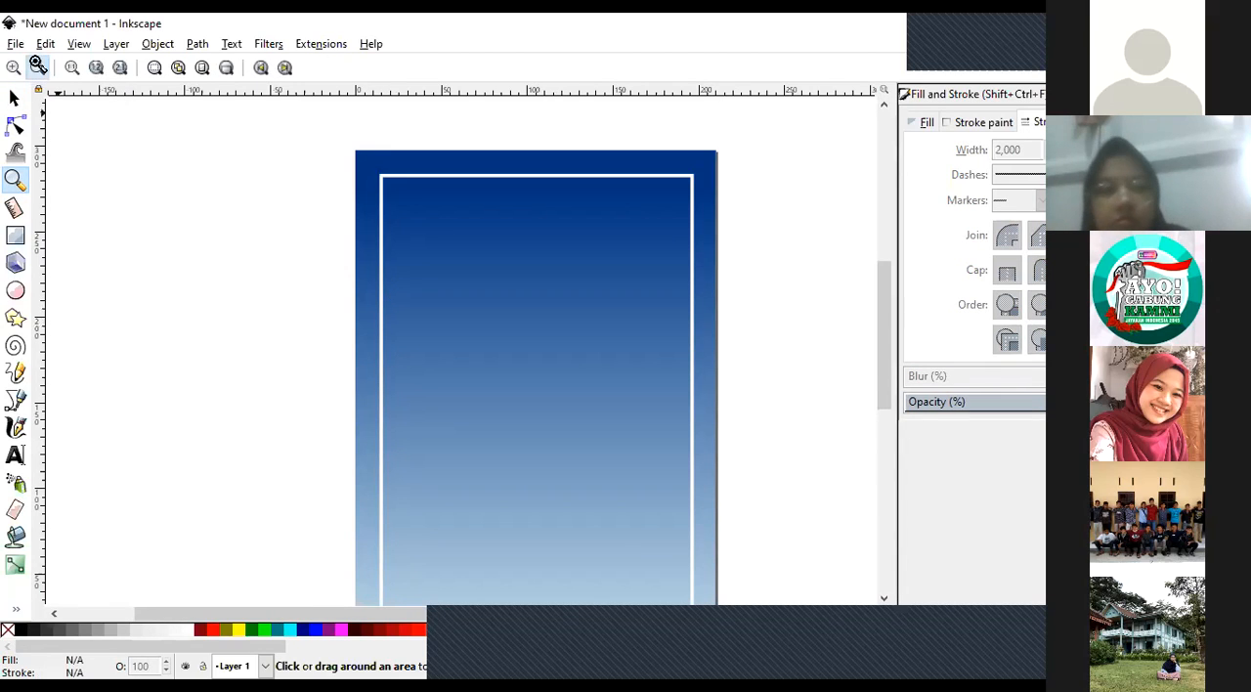
click(37, 66)
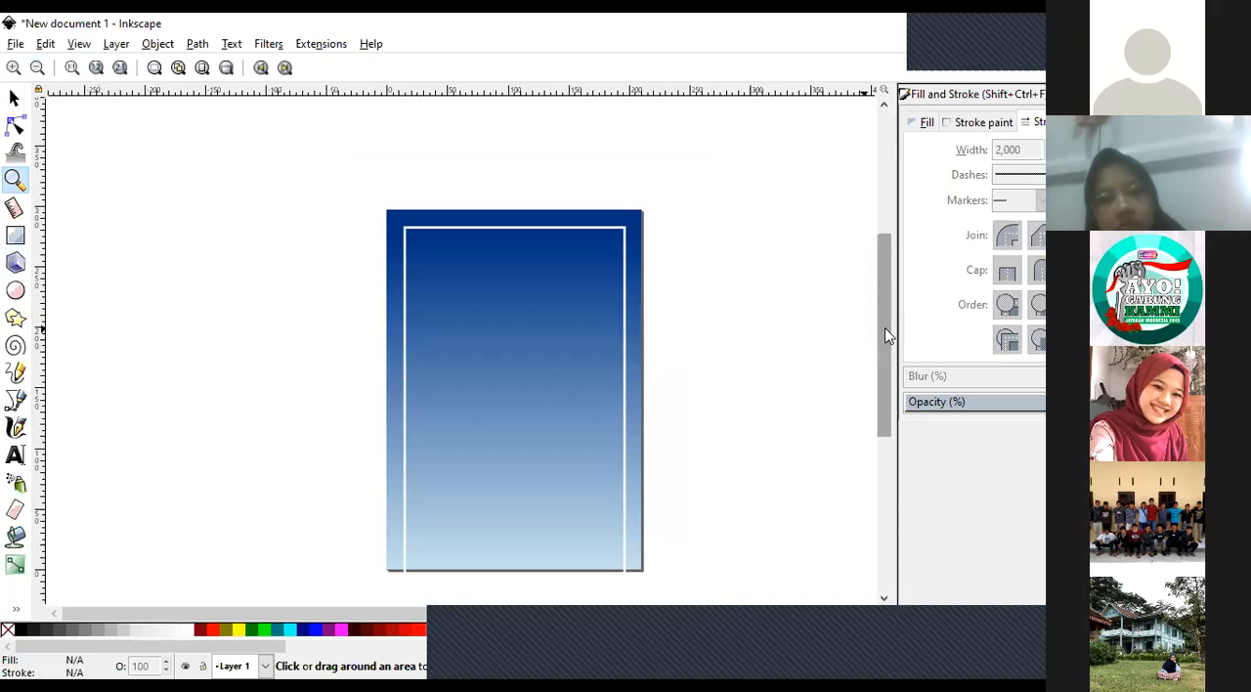
scroll(885, 327, down, 1)
scroll(517, 219, down, 1)
click(510, 218)
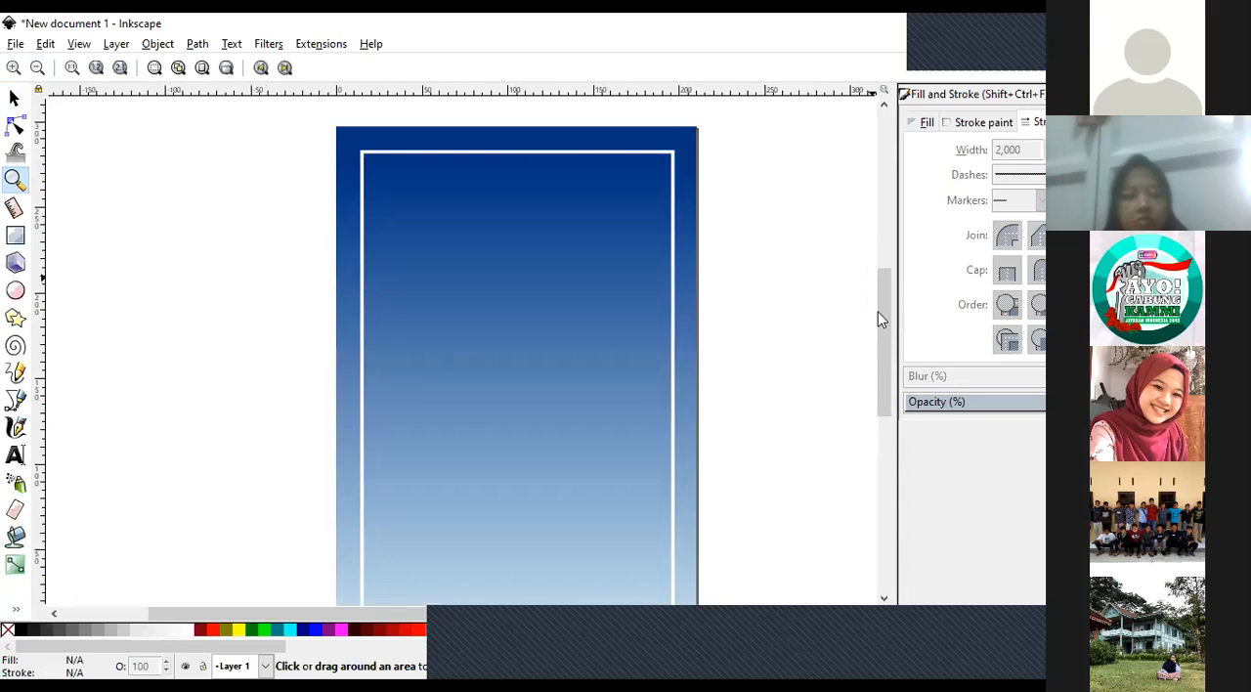
scroll(482, 287, up, 4)
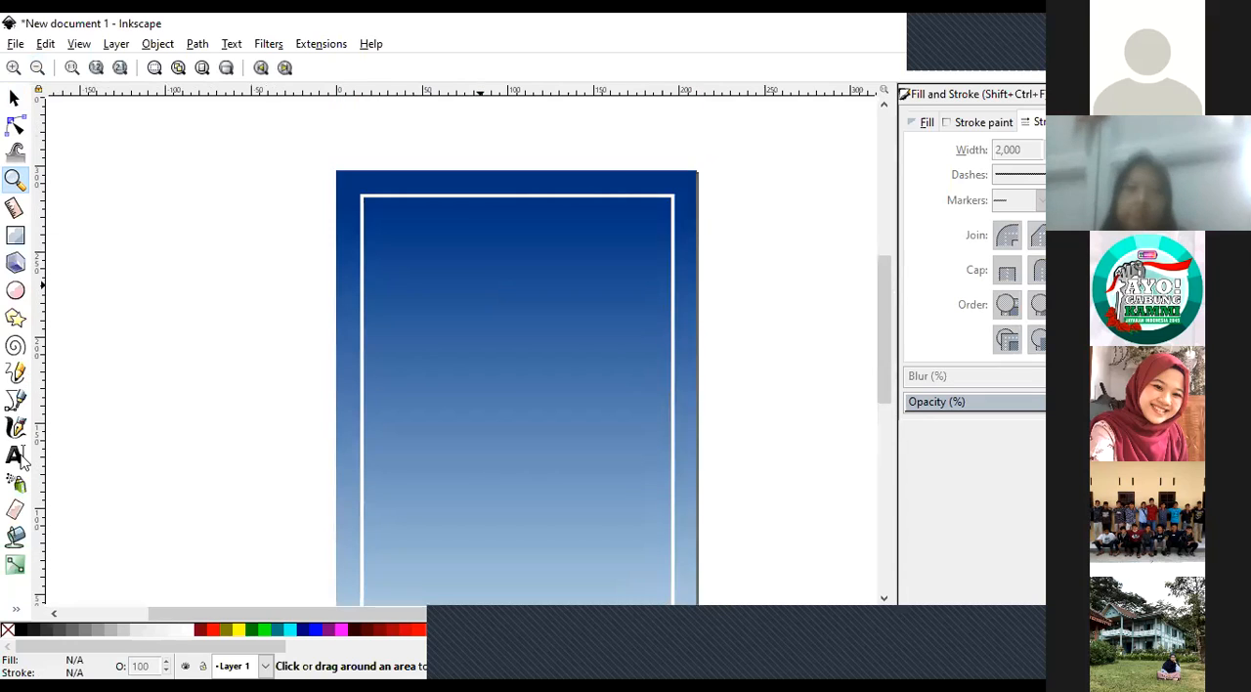
click(482, 287)
key(t)
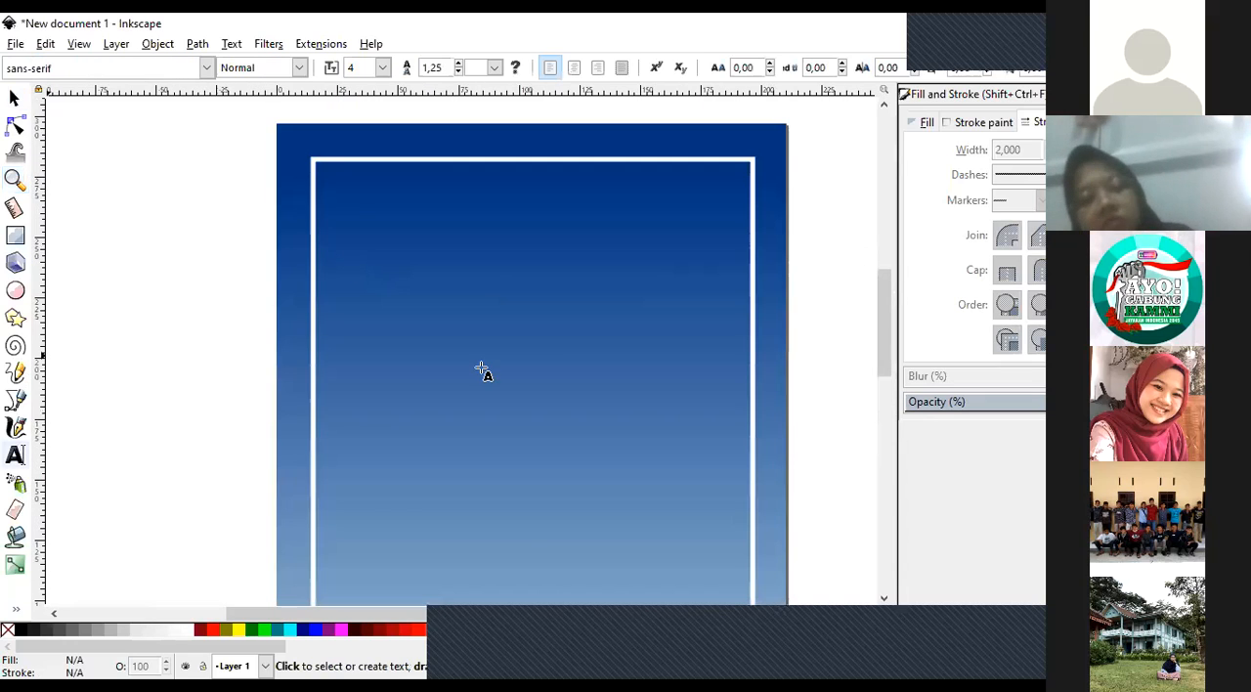
click(359, 255)
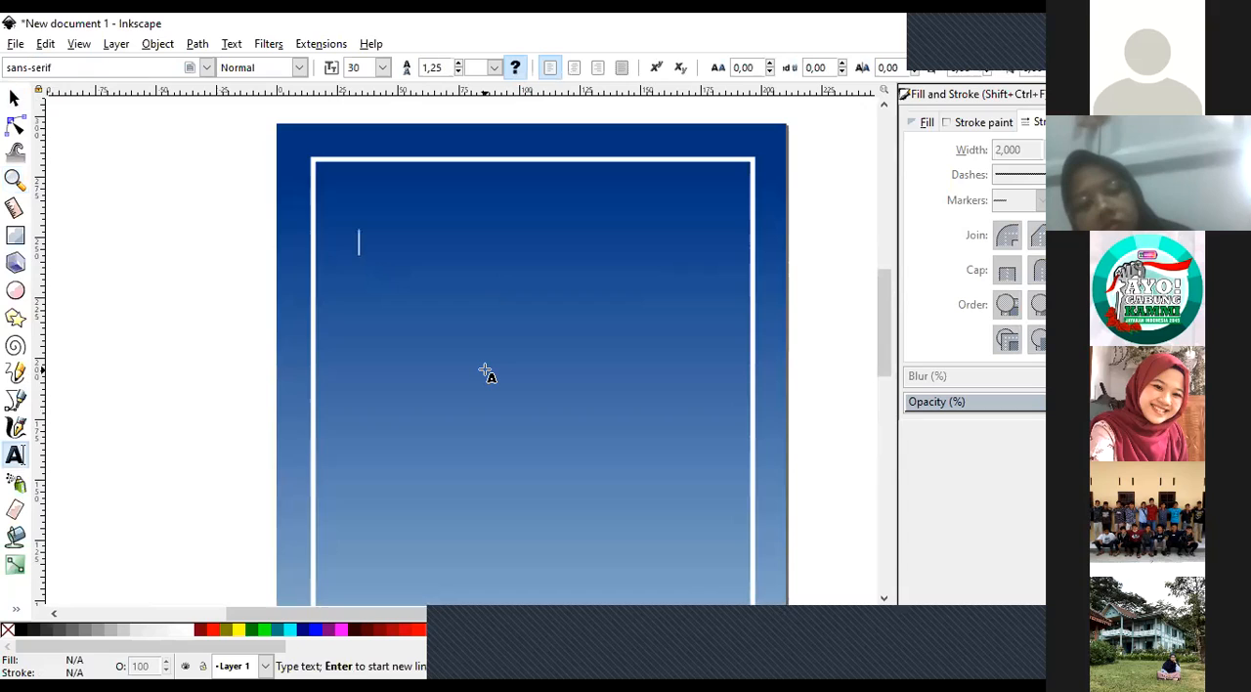
text(MILAD)
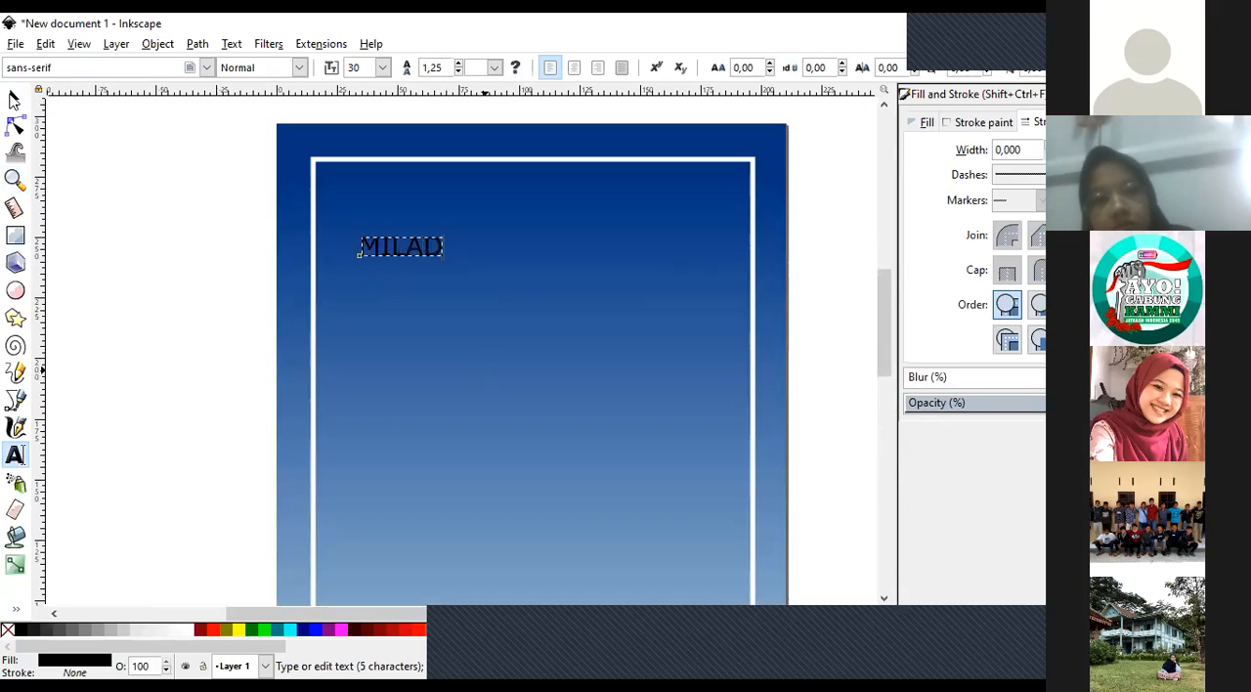
Enlarge the MILAD text to about 138 mm wide and 32 mm high, move it up near the frame's upper edge, and deselect it.
click(15, 100)
drag(448, 266, 703, 461)
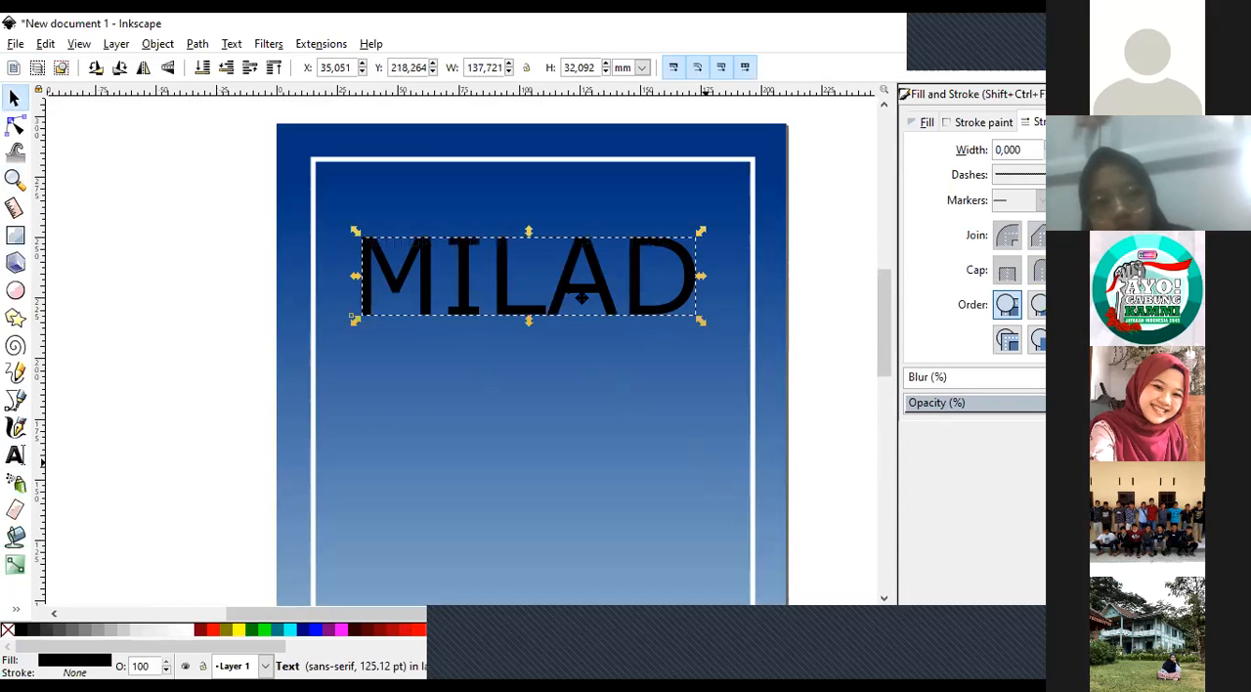
drag(570, 280, 572, 245)
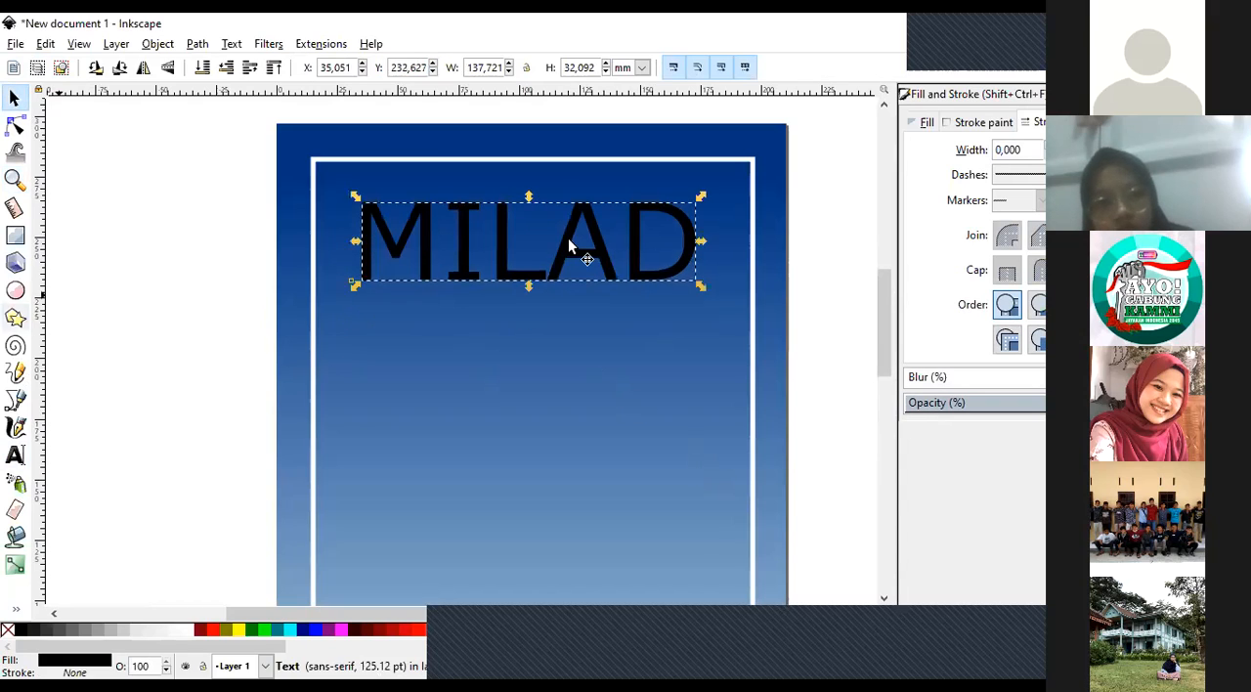
key(Escape)
Browse through neighbouring font families for the MILAD text, trying RomanT and settling on Riffic Free.
click(14, 455)
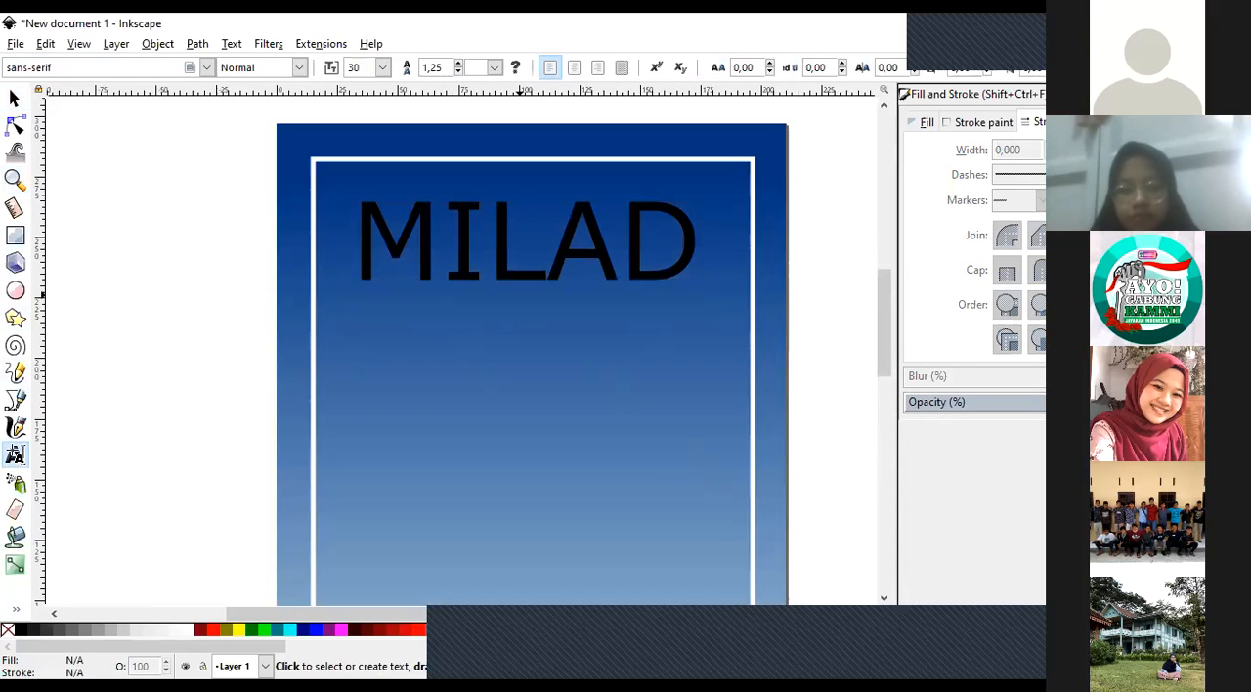
click(688, 247)
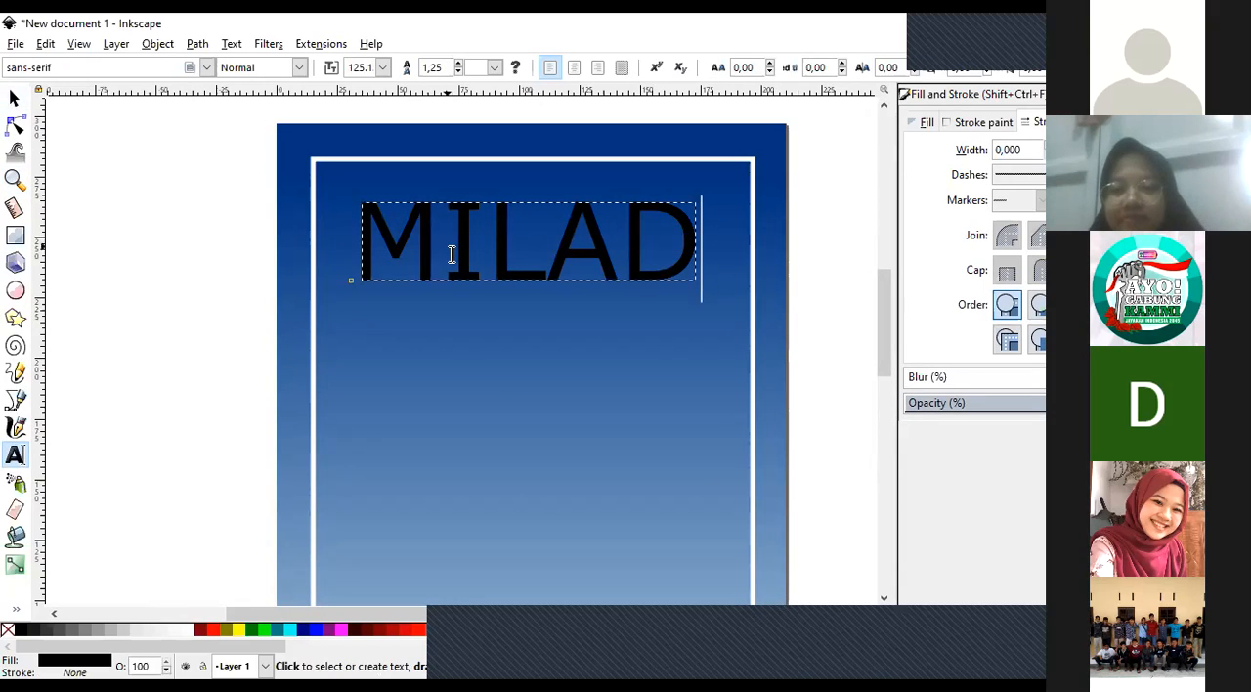
click(15, 98)
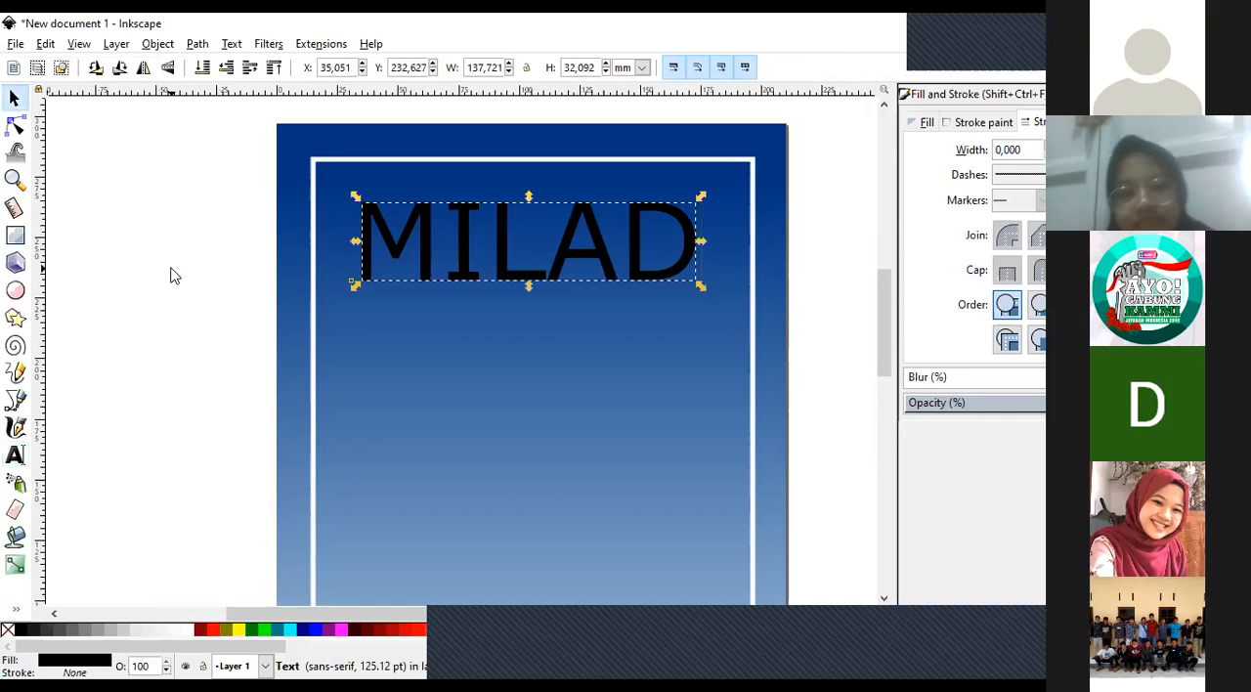
click(394, 239)
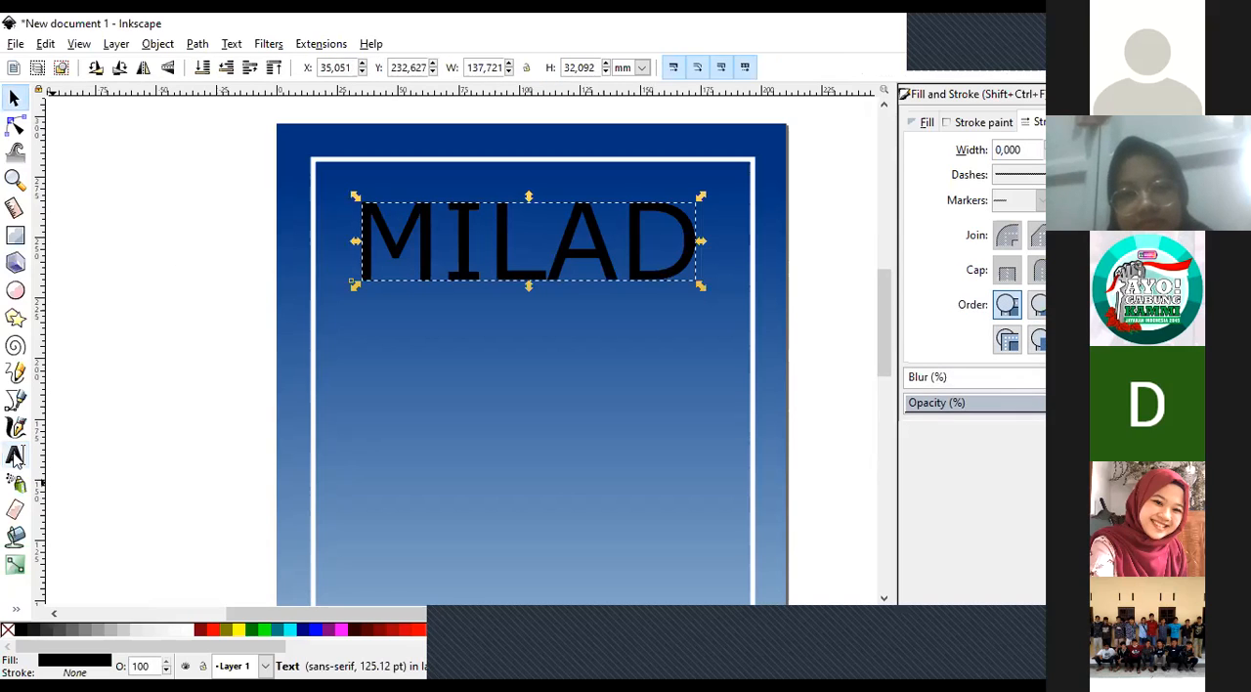
click(14, 455)
click(124, 66)
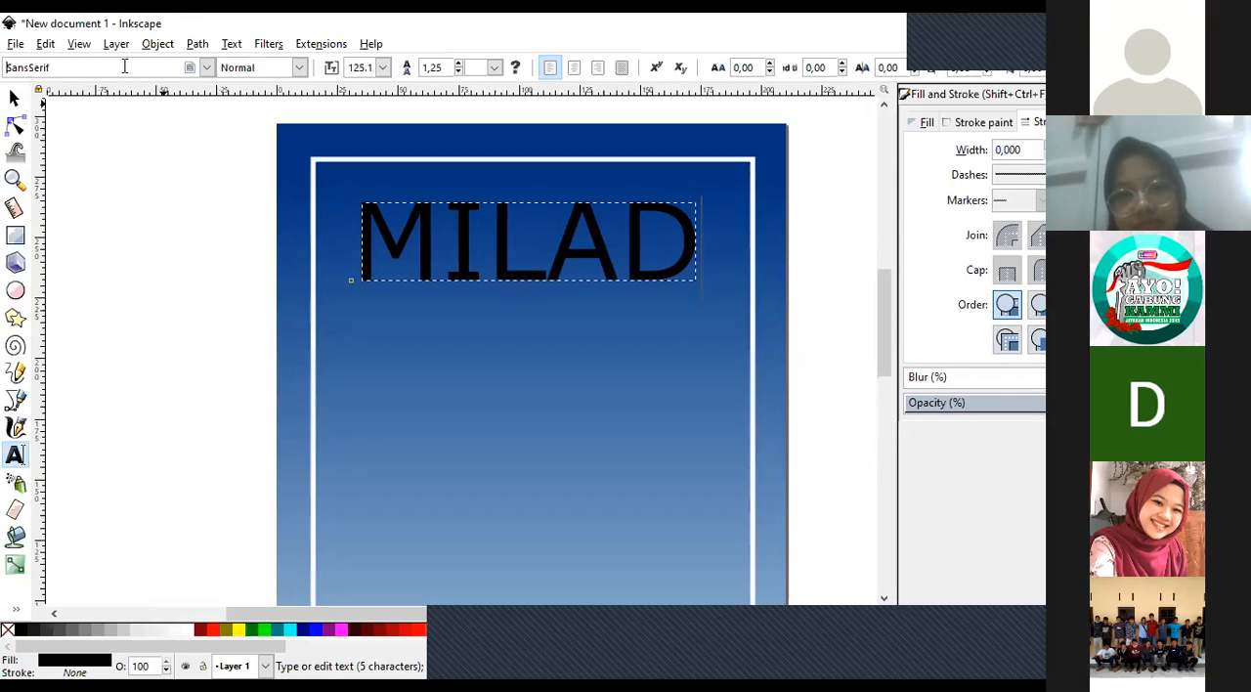
key(Up)
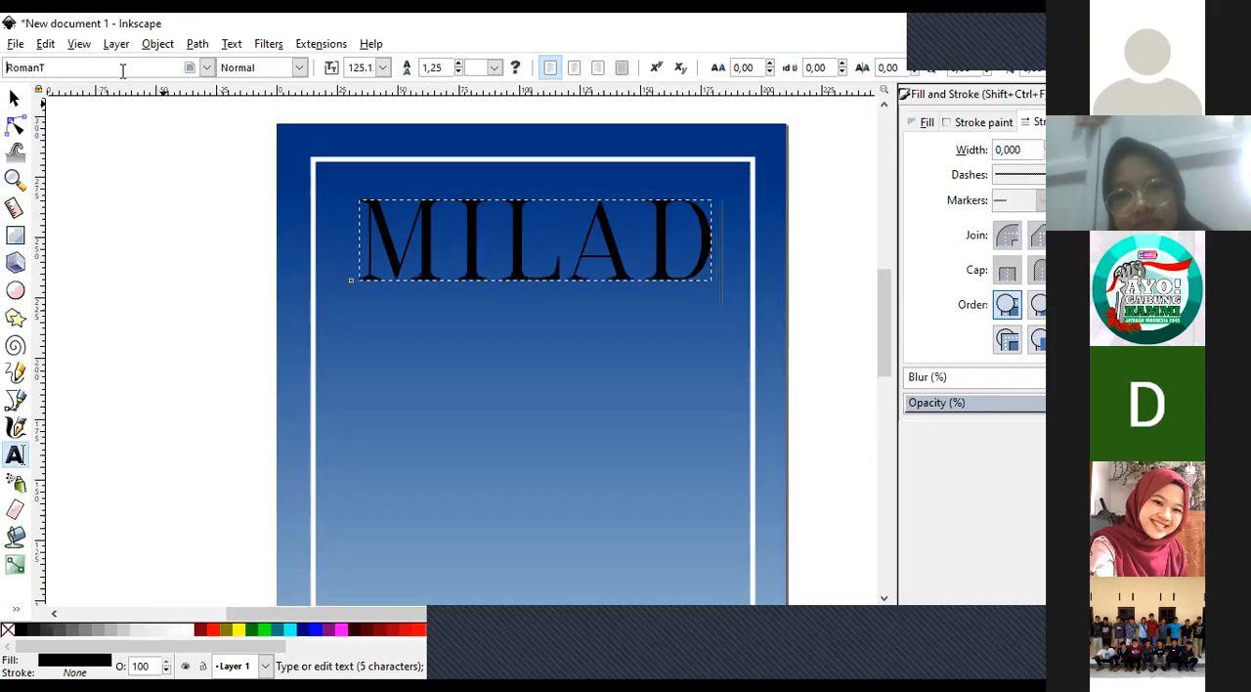
key(Up)
key(Up)
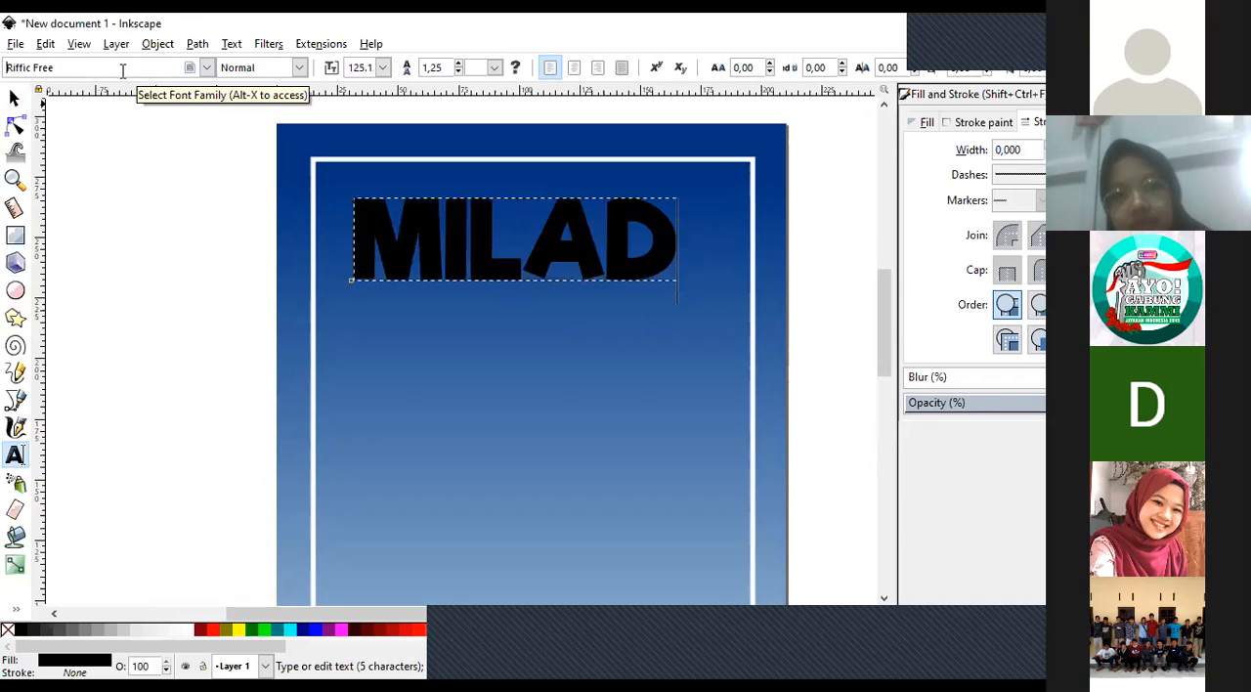
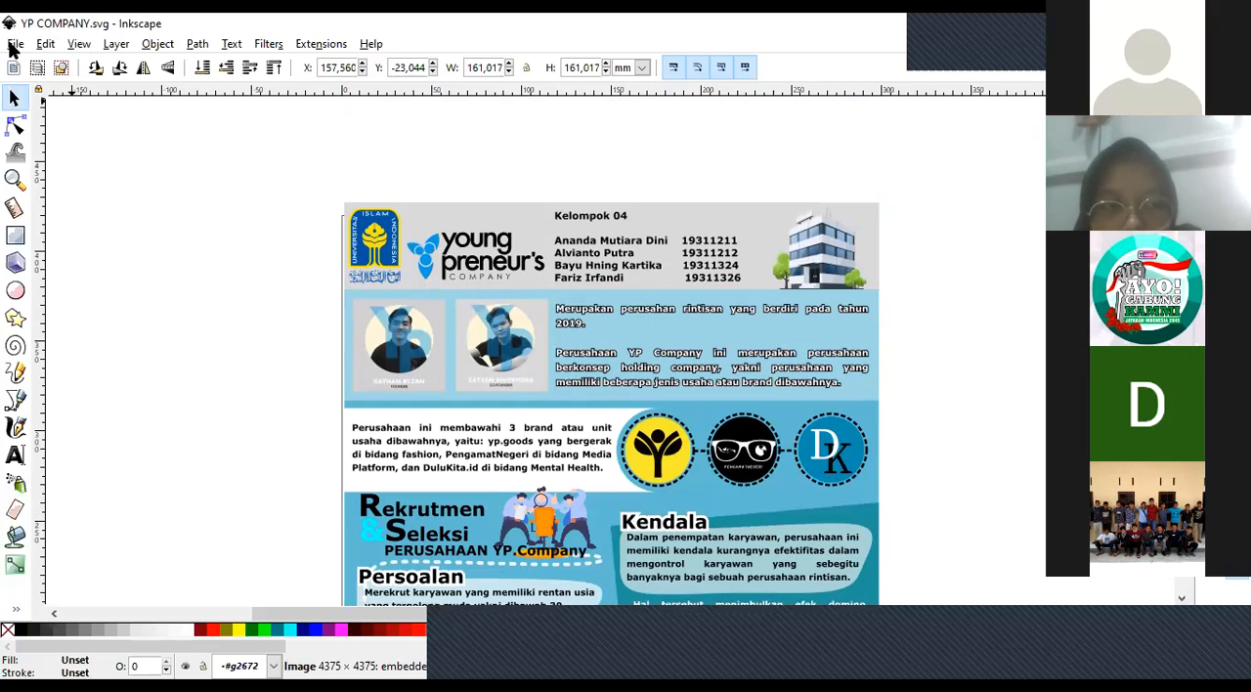
click(14, 47)
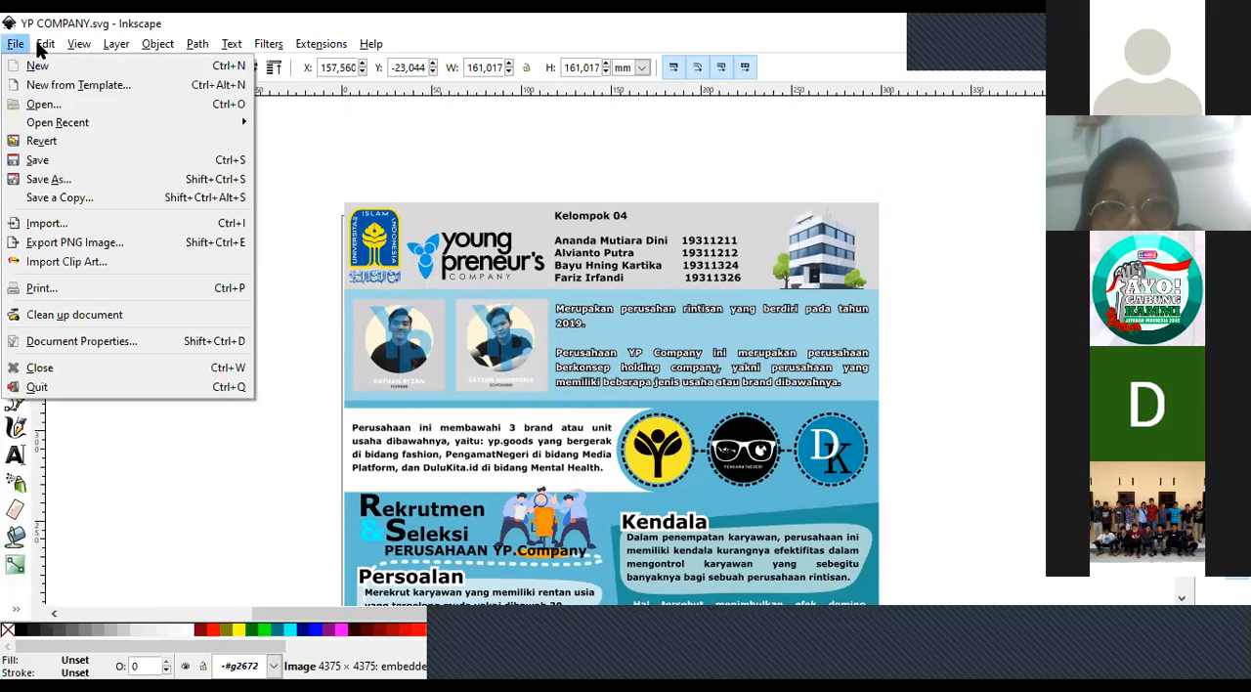
mouse_move(44, 46)
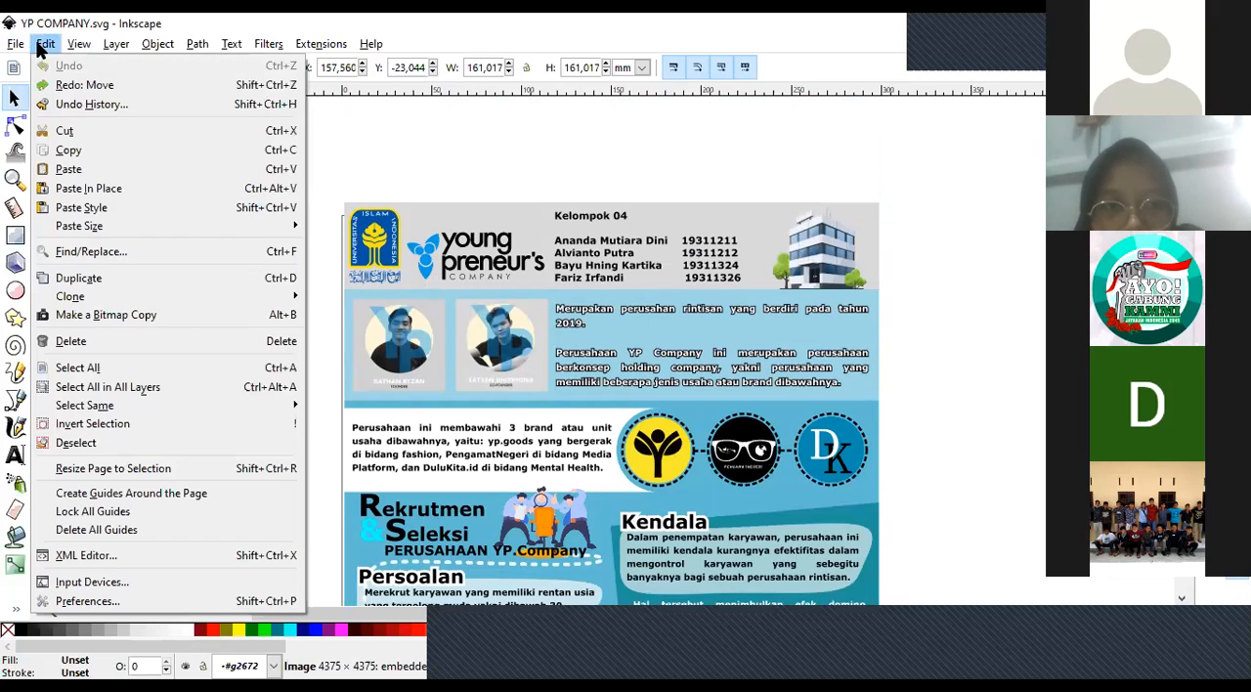
click(439, 140)
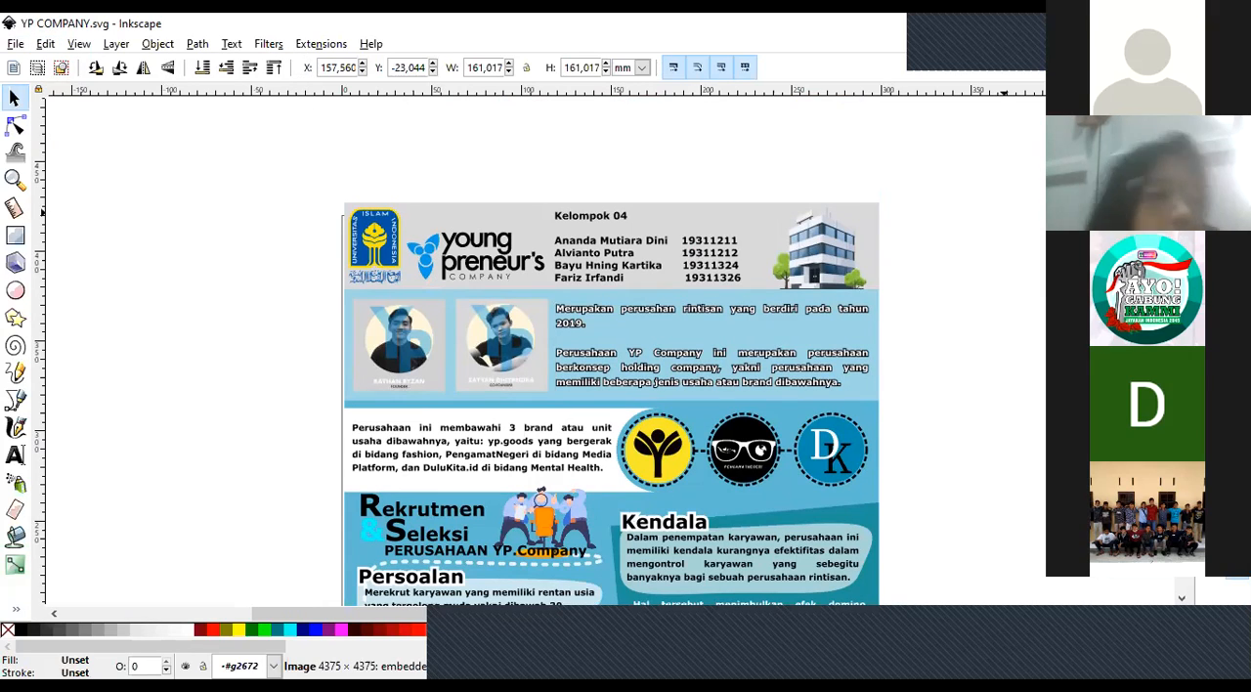
right_click(170, 170)
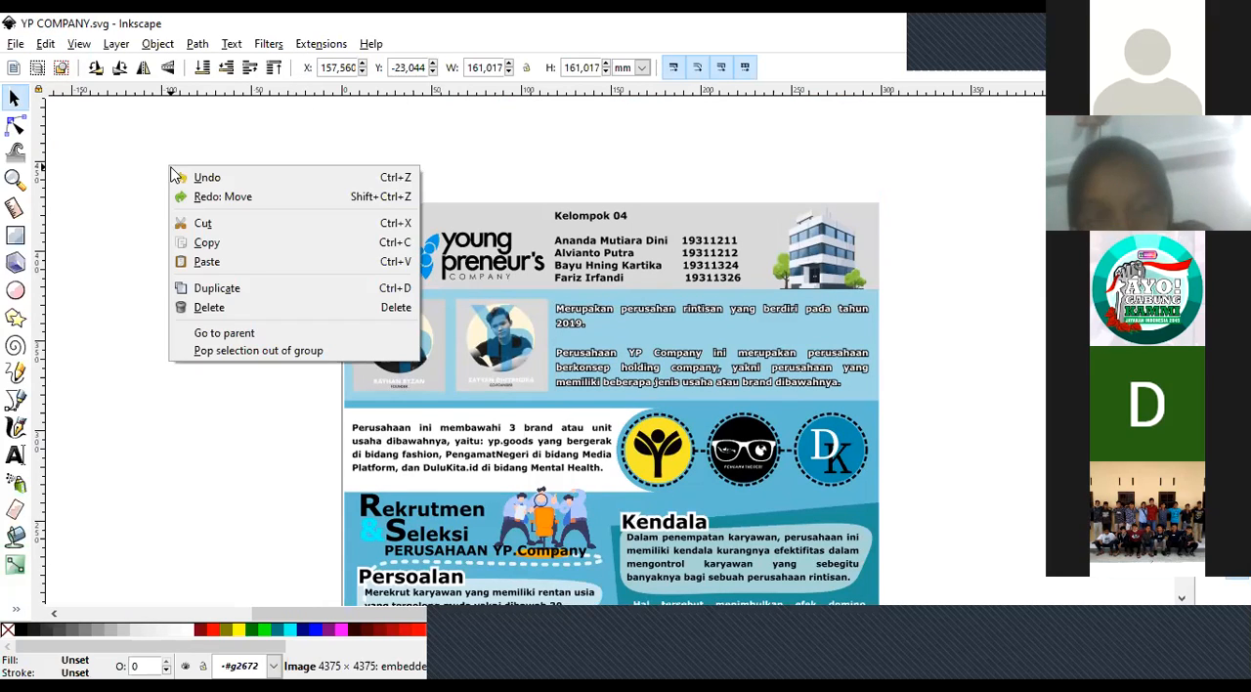
click(46, 44)
click(46, 44)
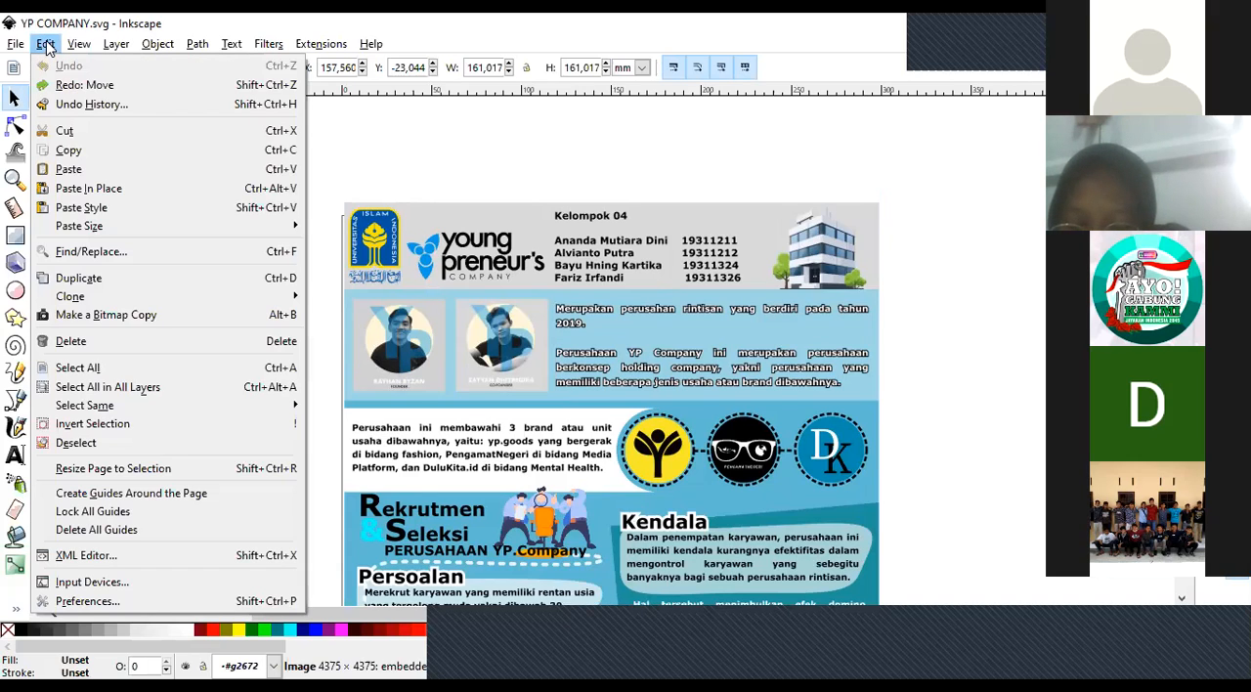
mouse_move(6, 44)
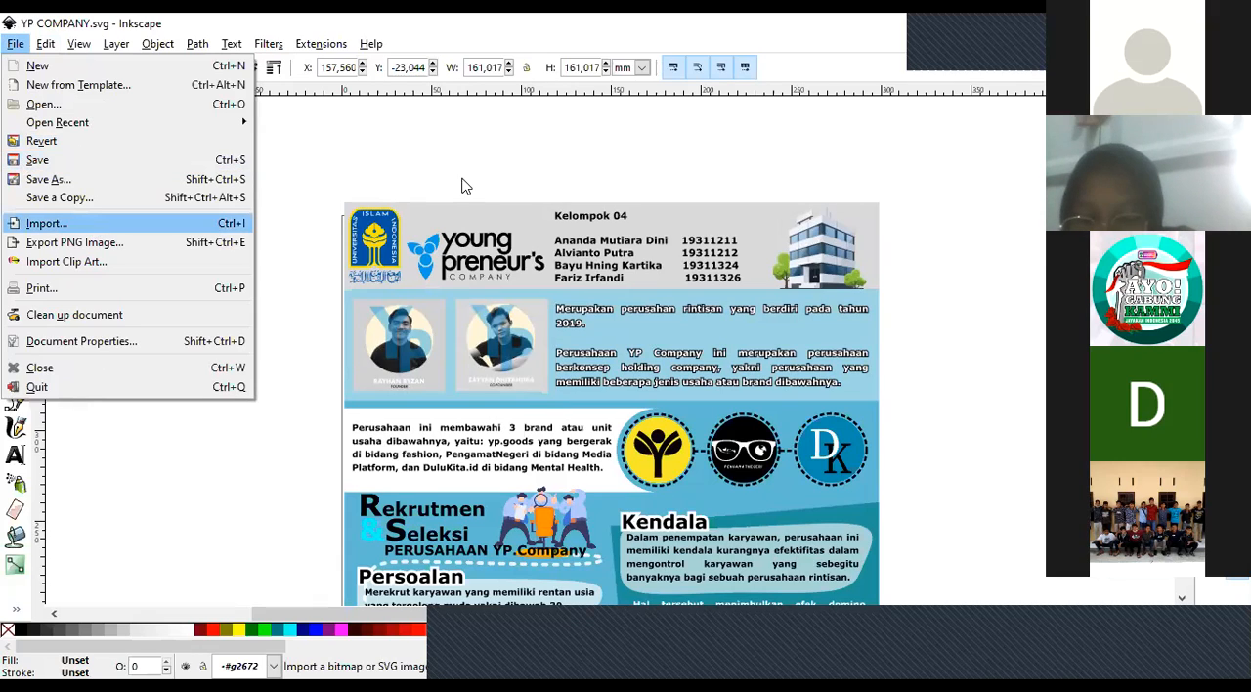
click(91, 231)
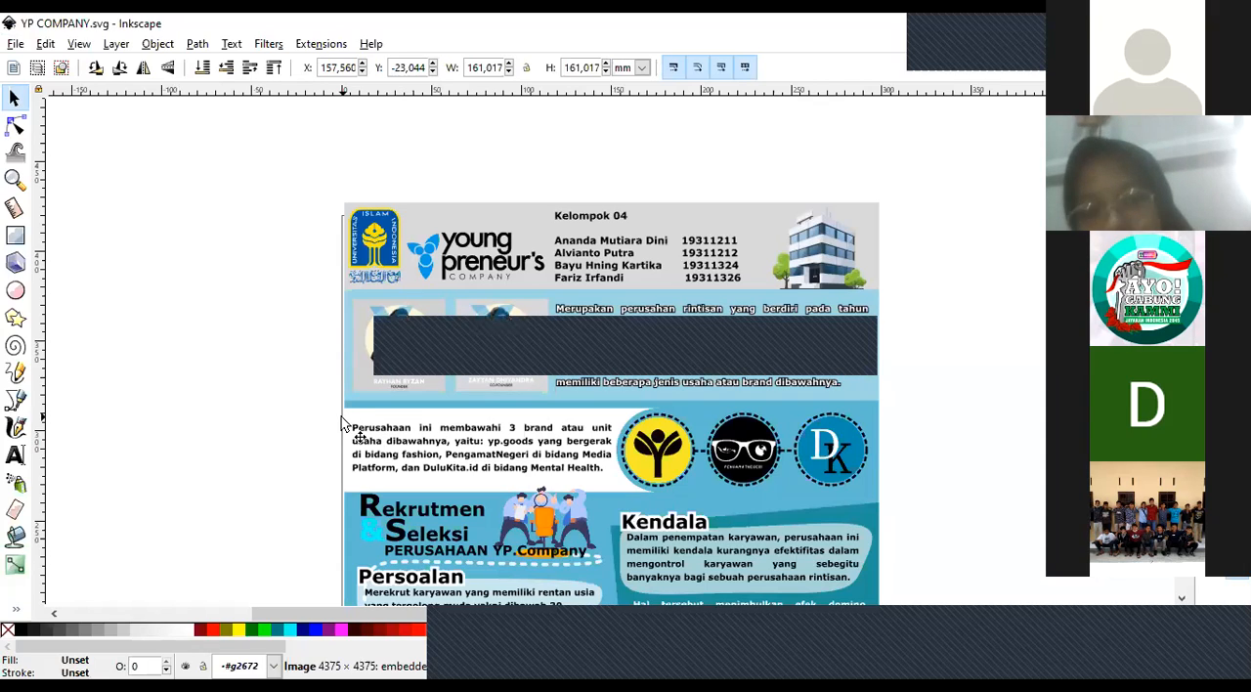
Select the university logo inside the grouped poster's header, and clear the selection.
click(325, 362)
click(383, 256)
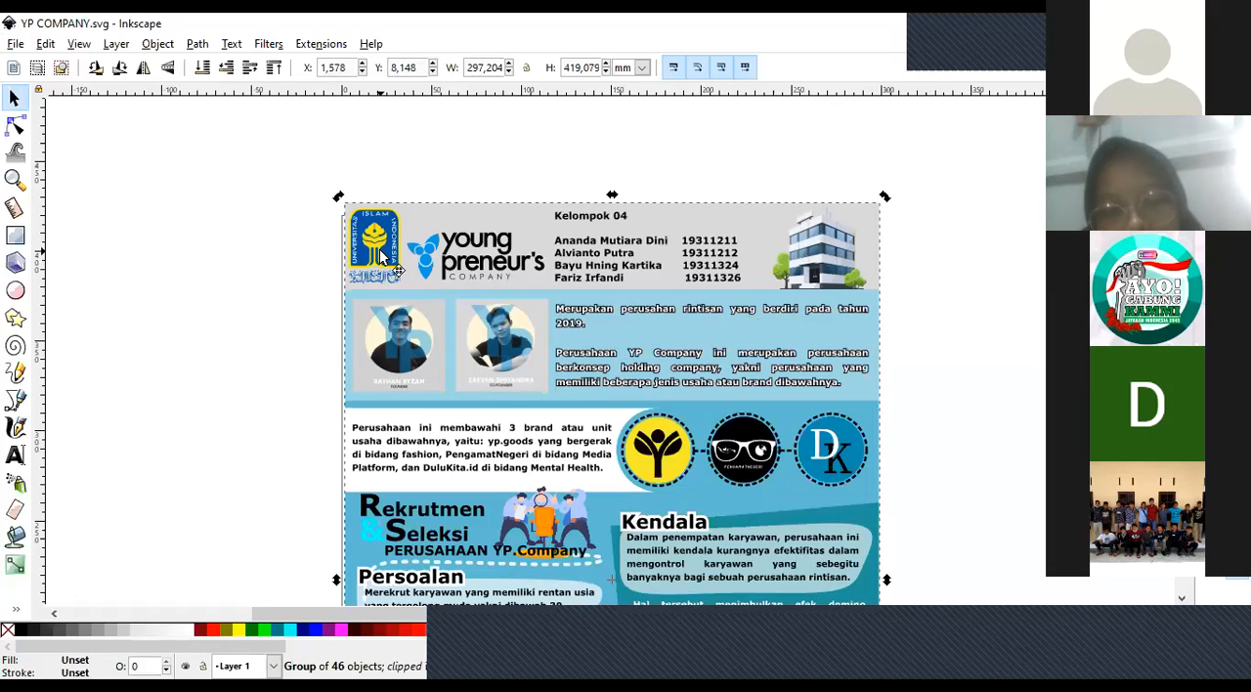
double_click(384, 256)
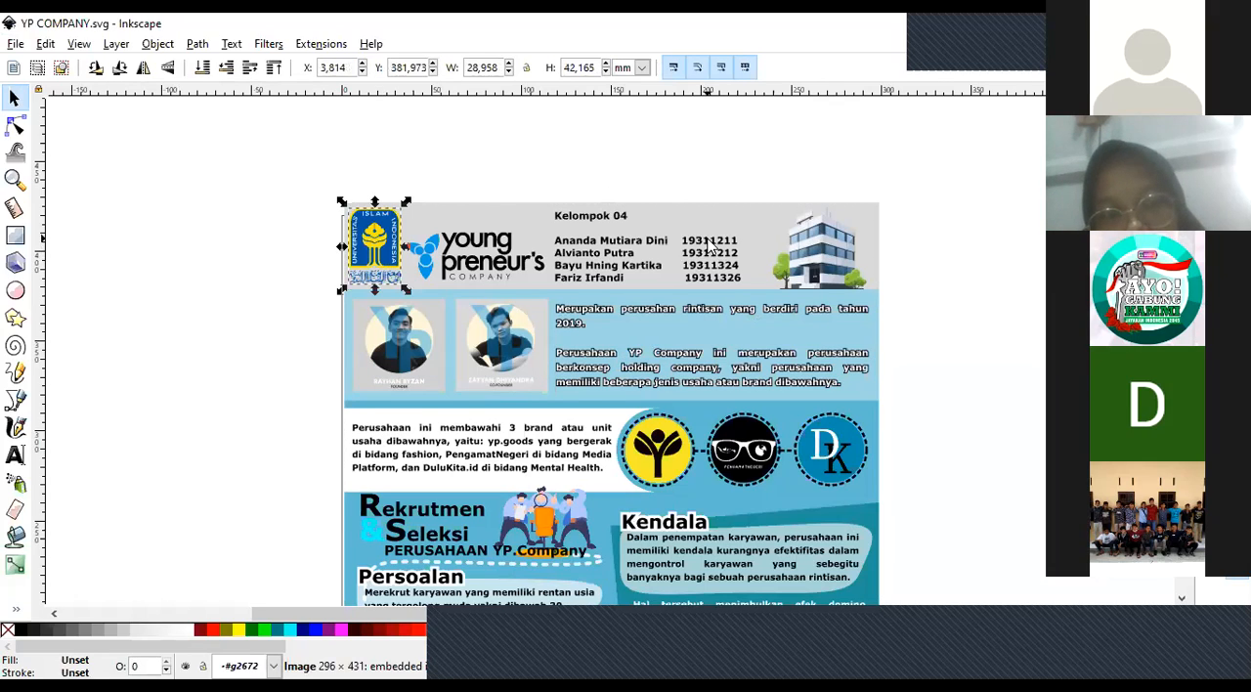
key(Escape)
Import the framed Ketapang 603 logo PNG as an embedded image, with DPI from file and rendering mode None (auto).
click(16, 44)
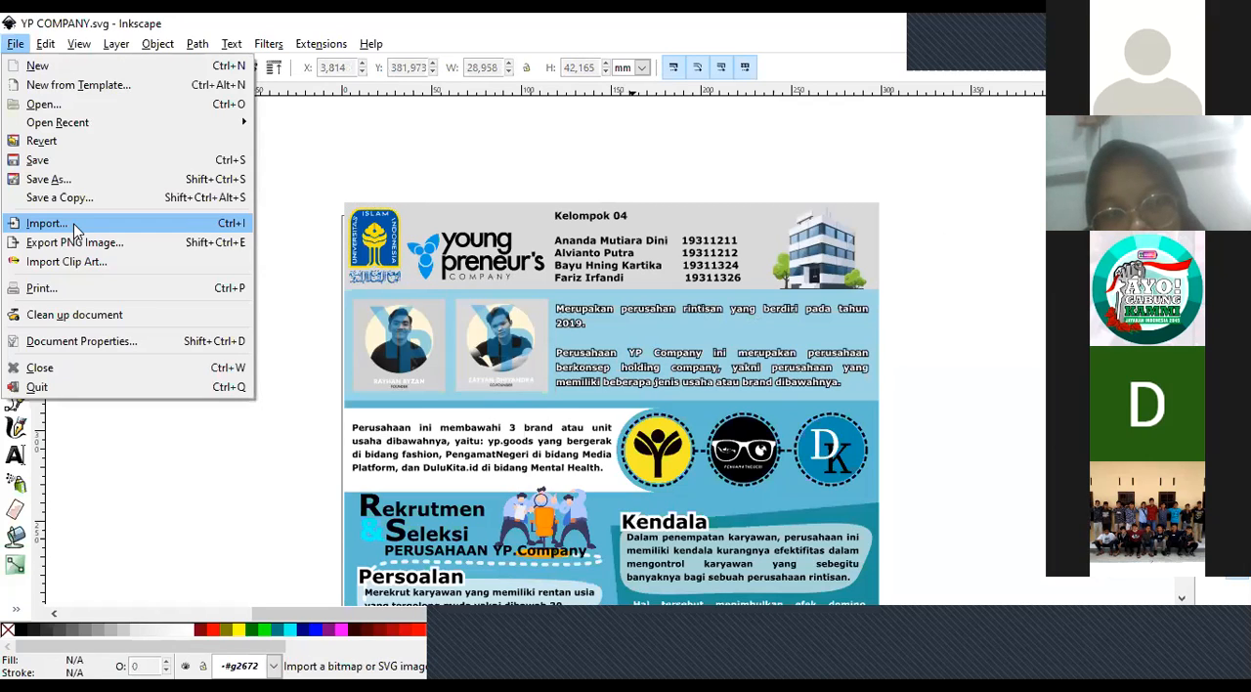
click(76, 228)
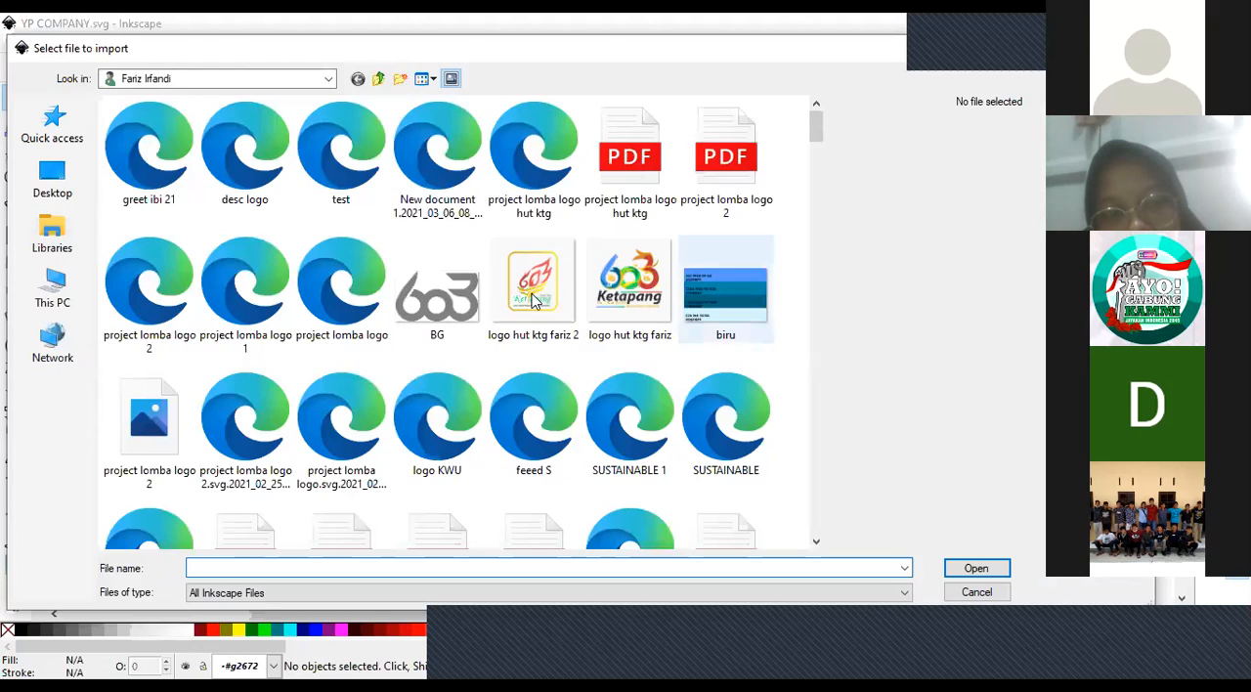
click(596, 293)
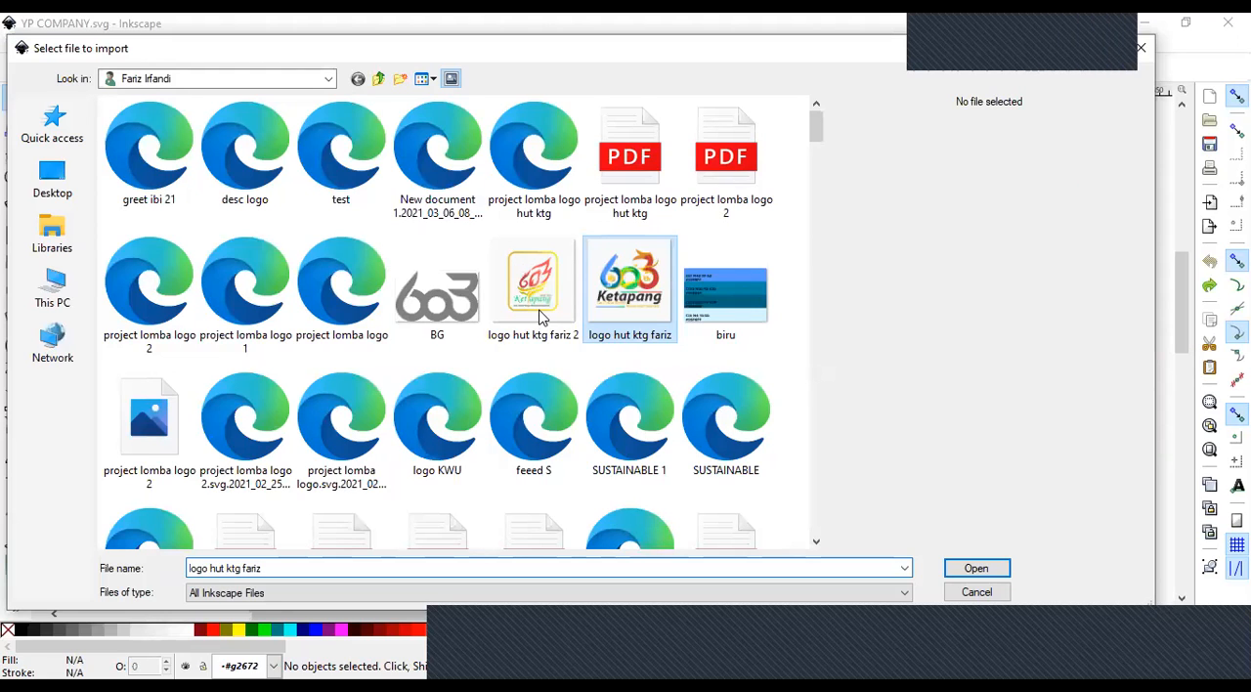
click(542, 318)
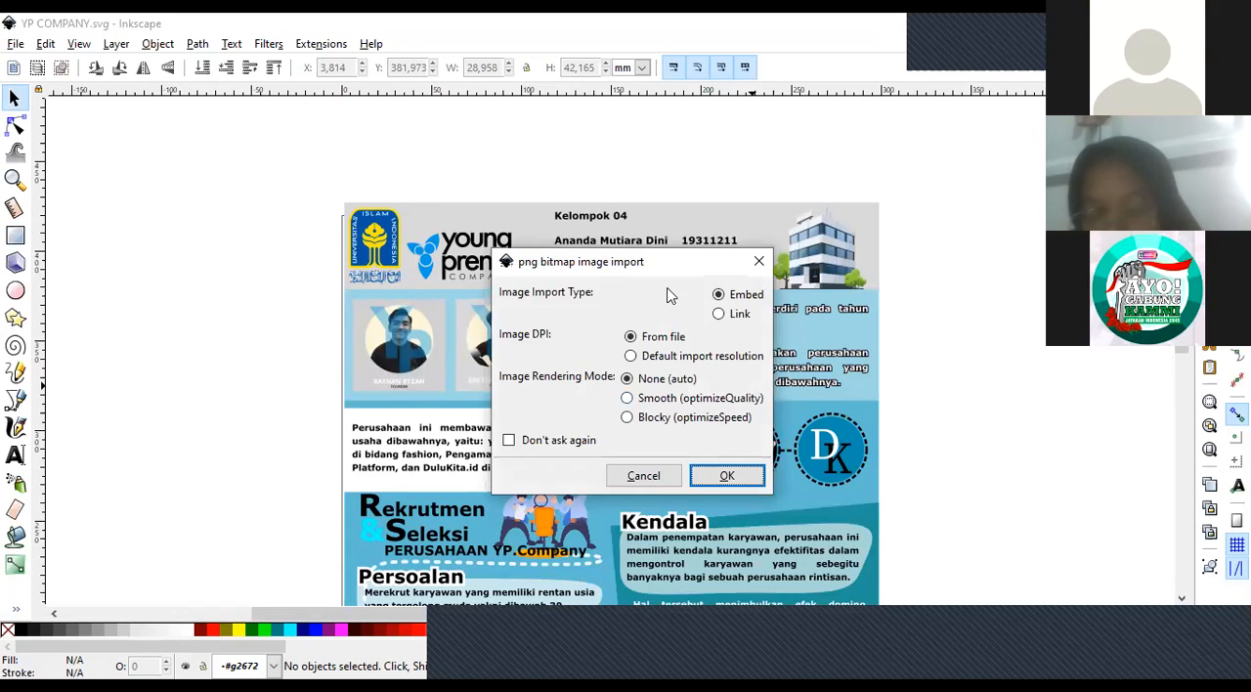
click(722, 479)
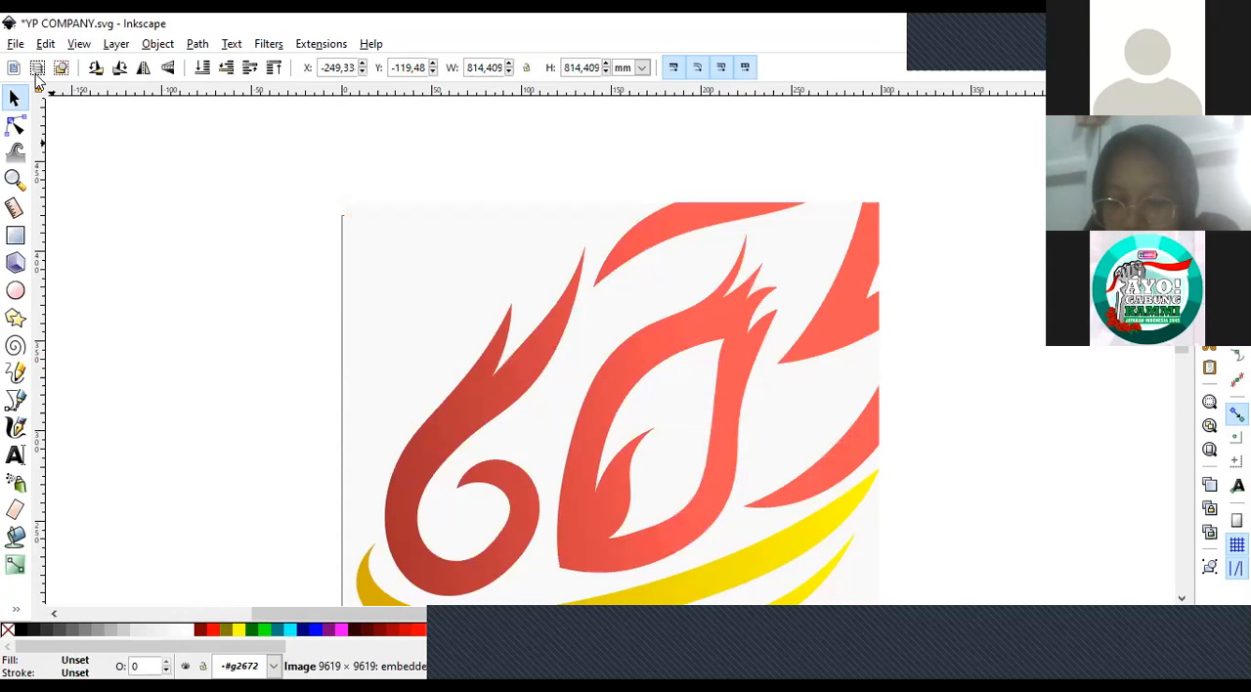
Take the imported Ketapang logo out of the poster group and paste it onto Layer 1 outside the group.
key(z)
click(36, 70)
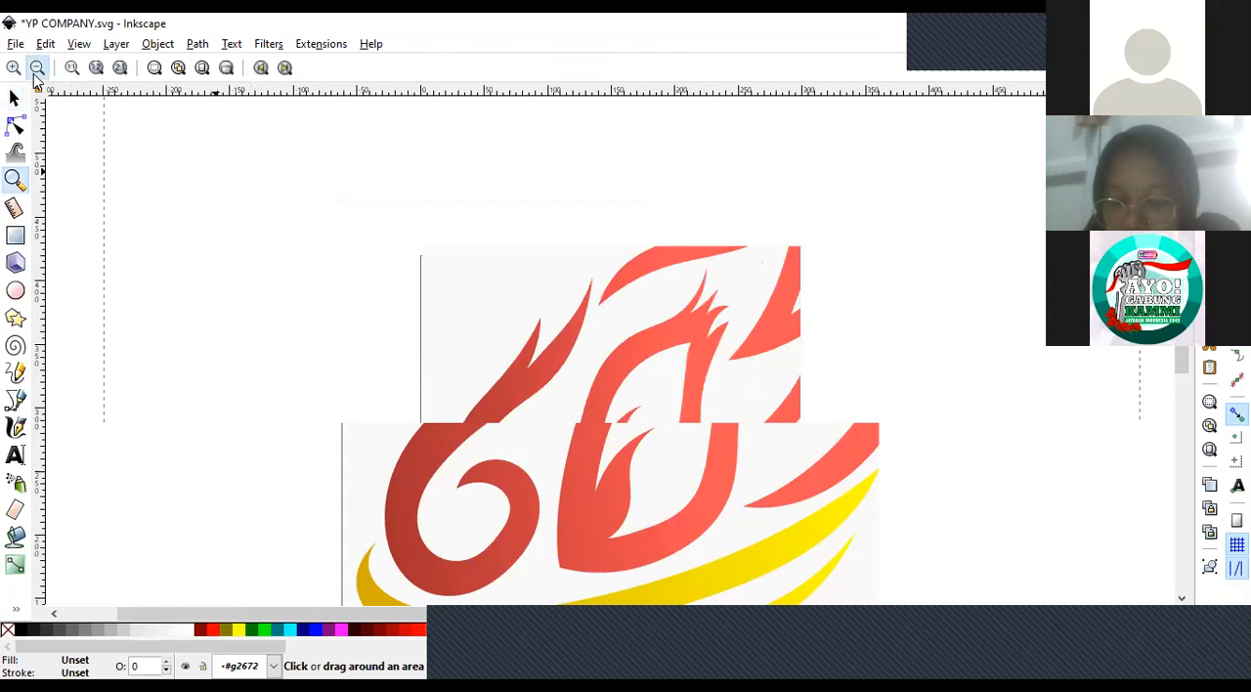
click(37, 70)
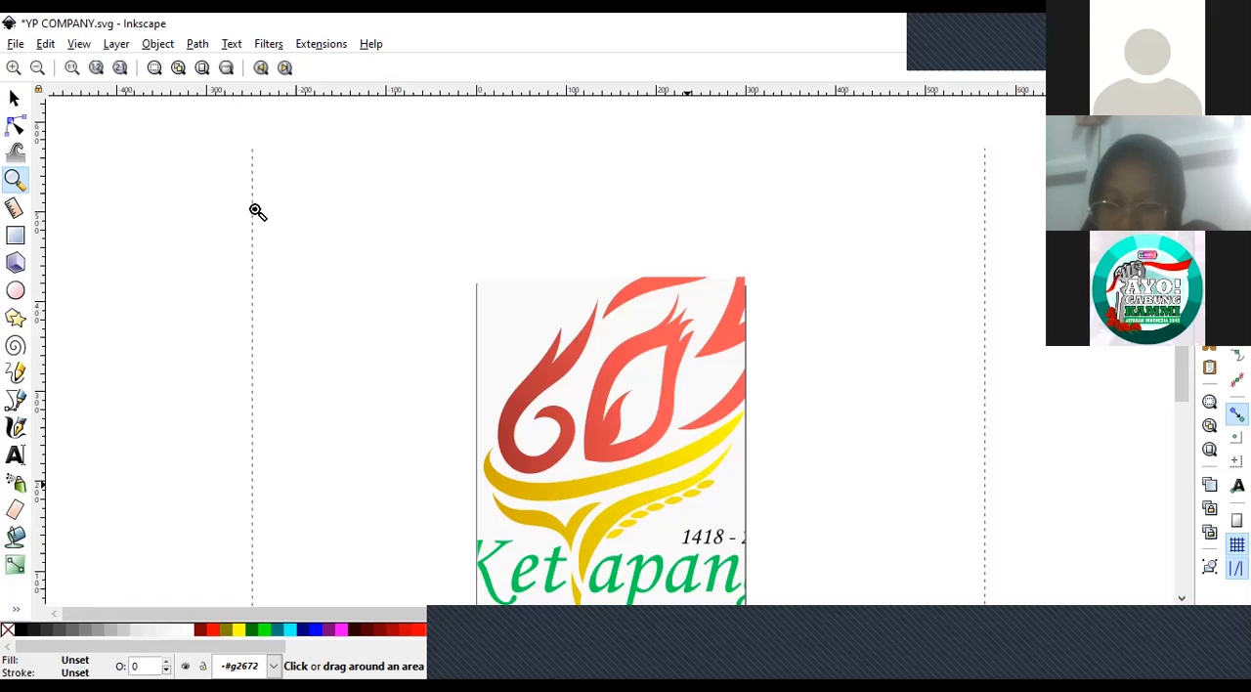
key(Delete)
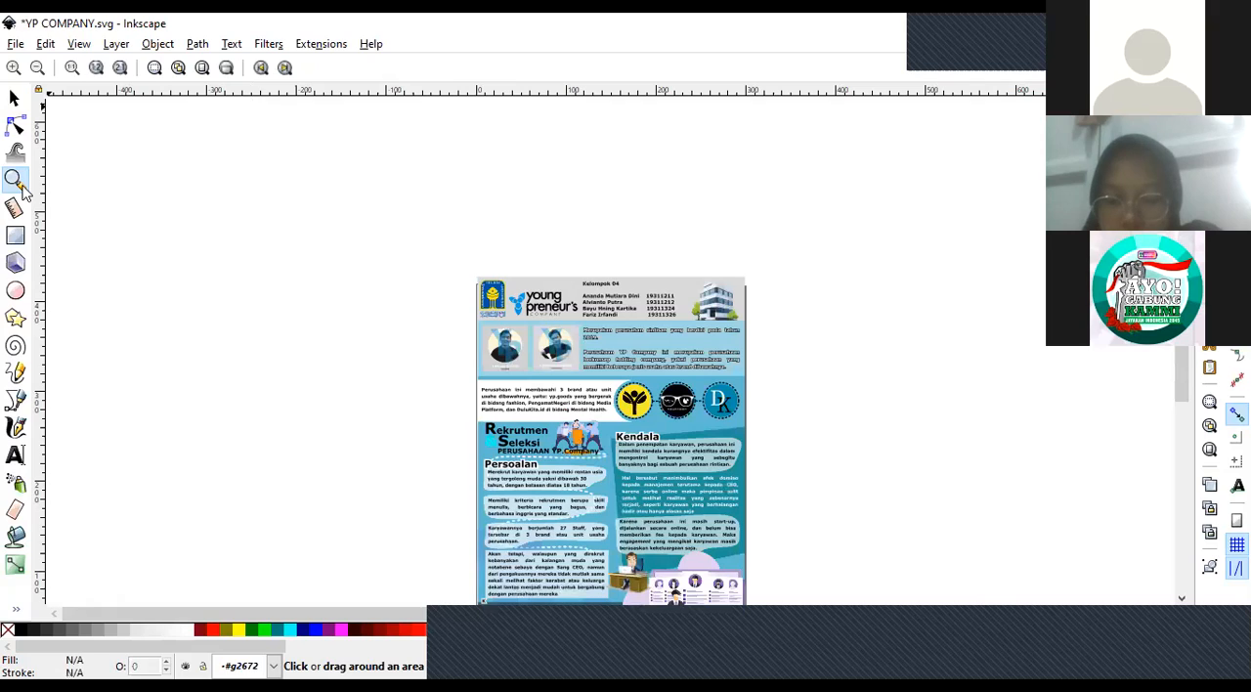
key(s)
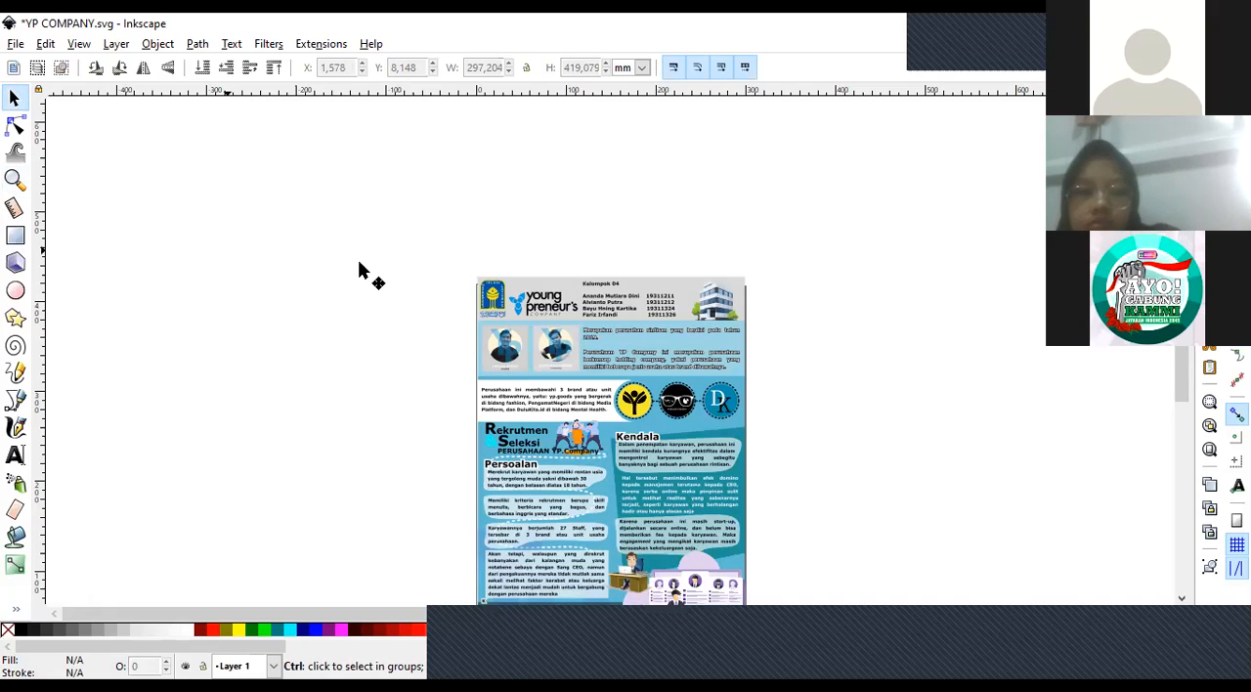
key(ctrl+v)
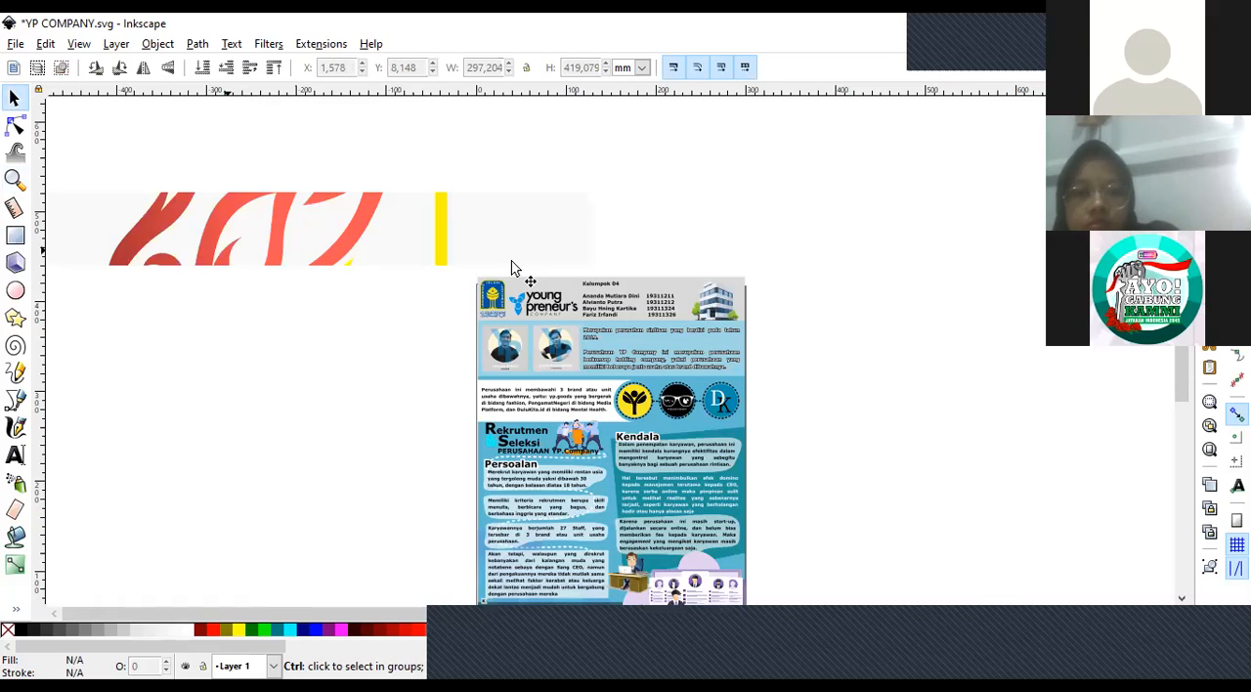
Shrink the Ketapang logo to about 146 mm square, place it on the empty canvas left of the poster, and deselect it.
drag(600, 256, 352, 418)
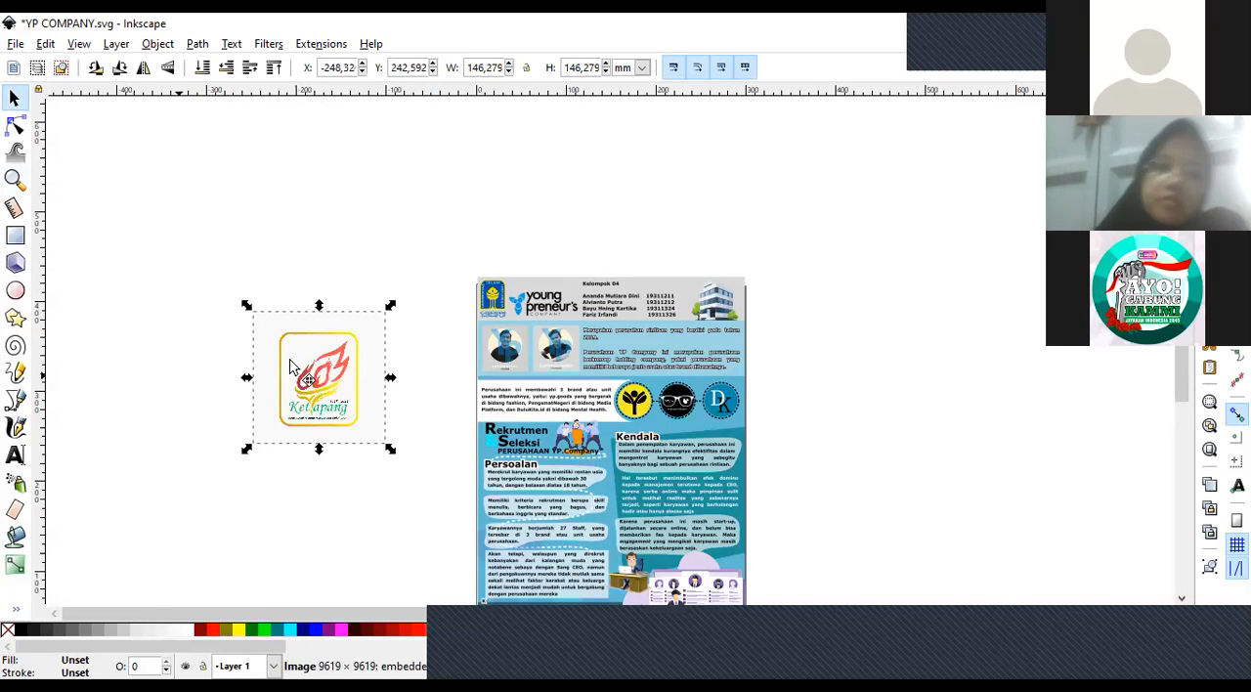
click(176, 391)
drag(314, 376, 298, 335)
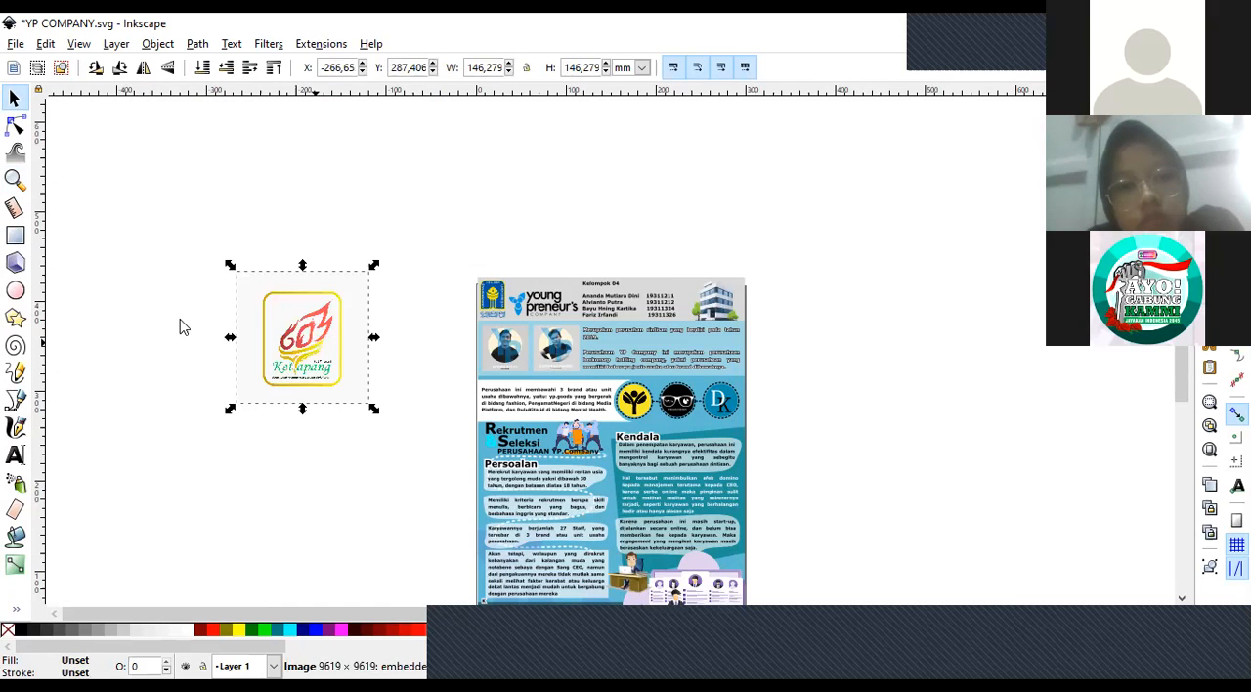
click(181, 327)
Delete the Ketapang logo placed beside the poster.
click(16, 45)
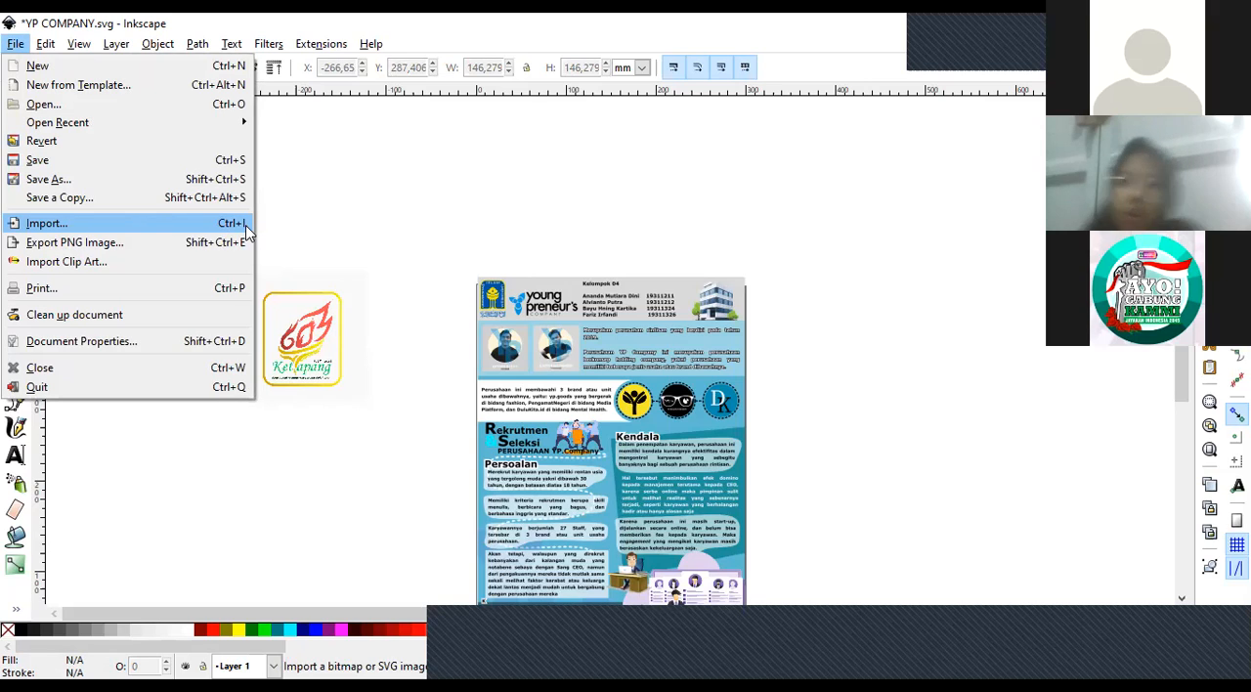
click(360, 174)
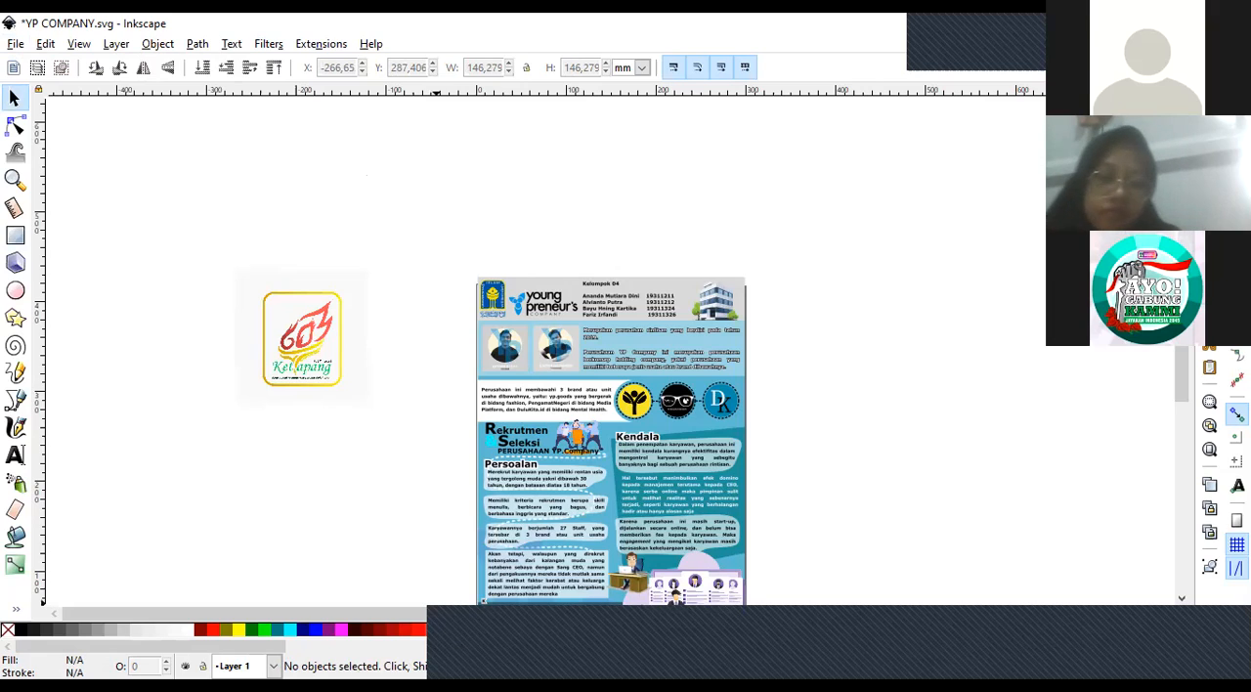
click(291, 358)
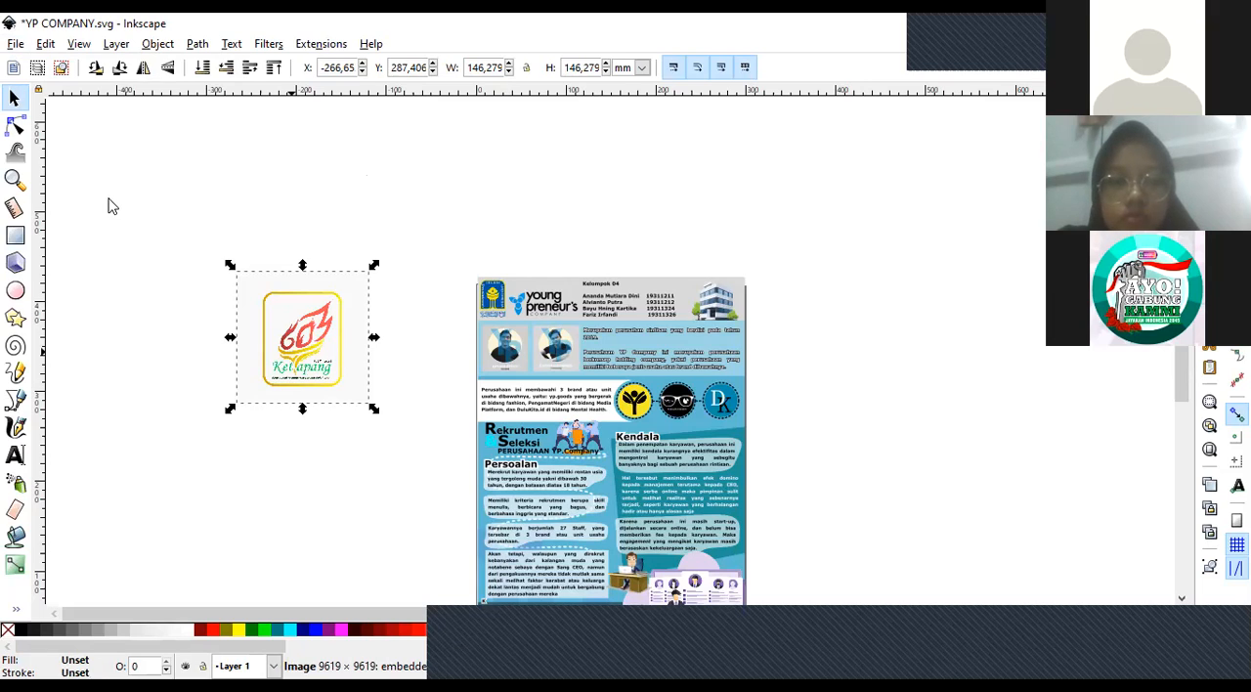
key(Delete)
Examine the poster's lower half and its office and recruitment illustrations up close, selecting the grouped artwork.
key(z)
click(568, 376)
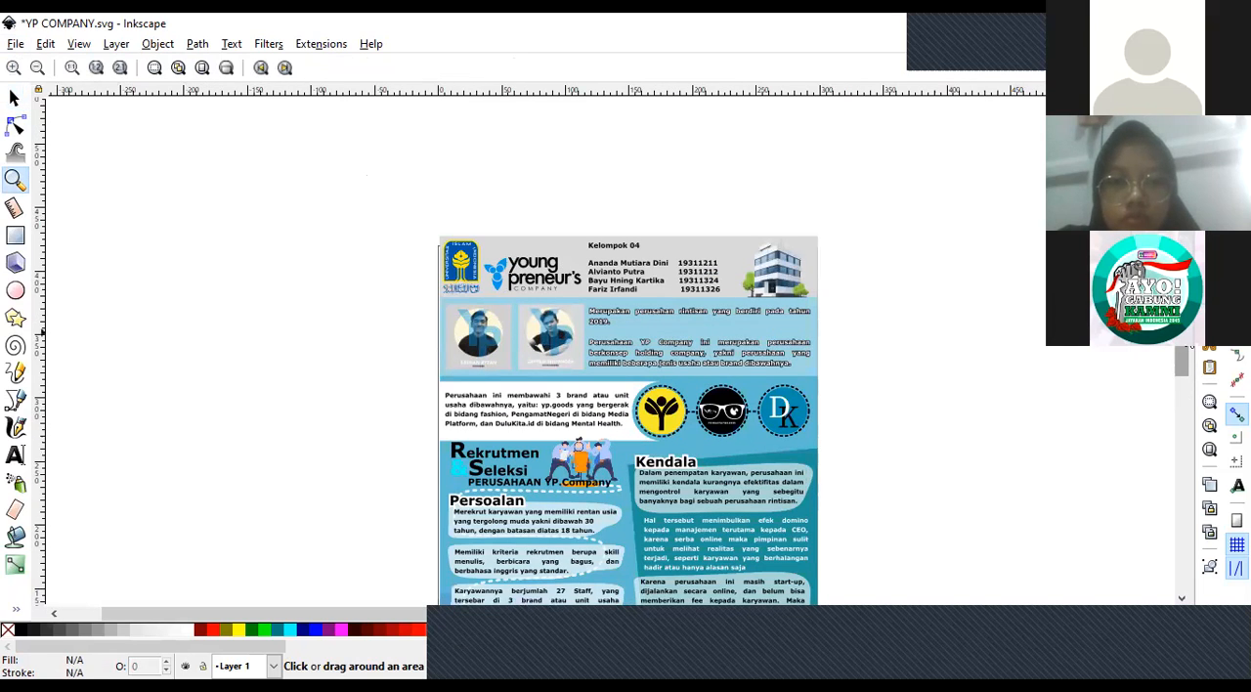
scroll(1183, 352, down, 2)
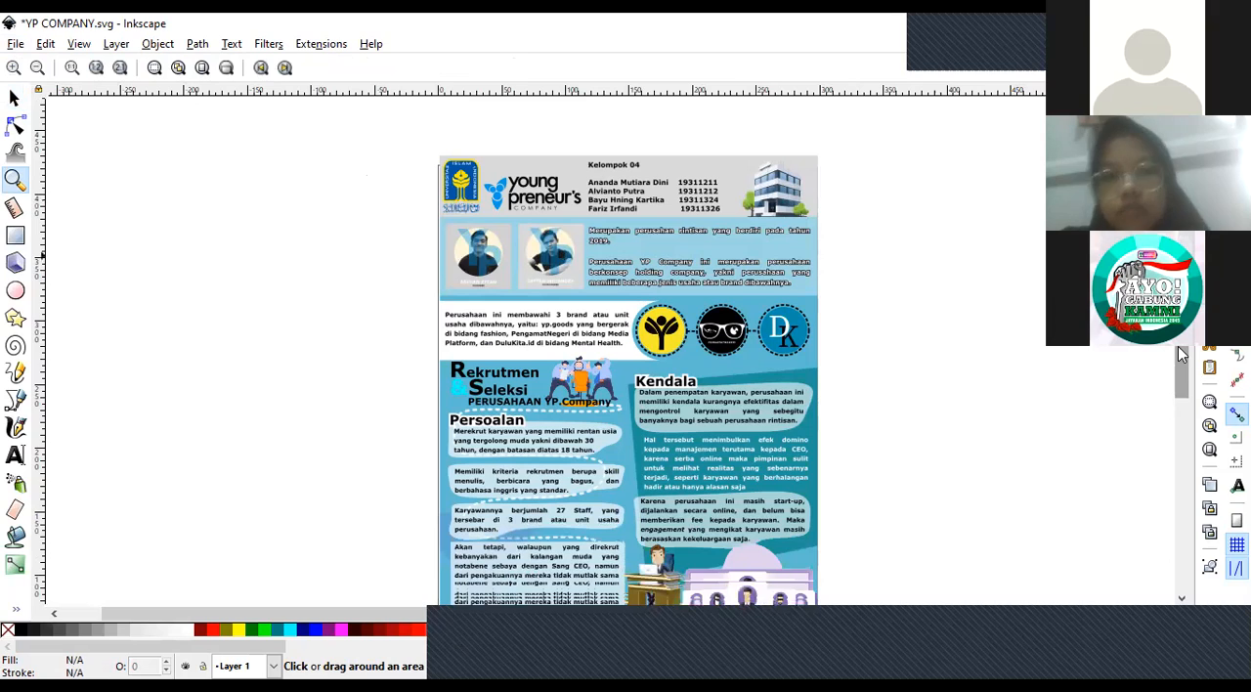
scroll(1183, 354, down, 1)
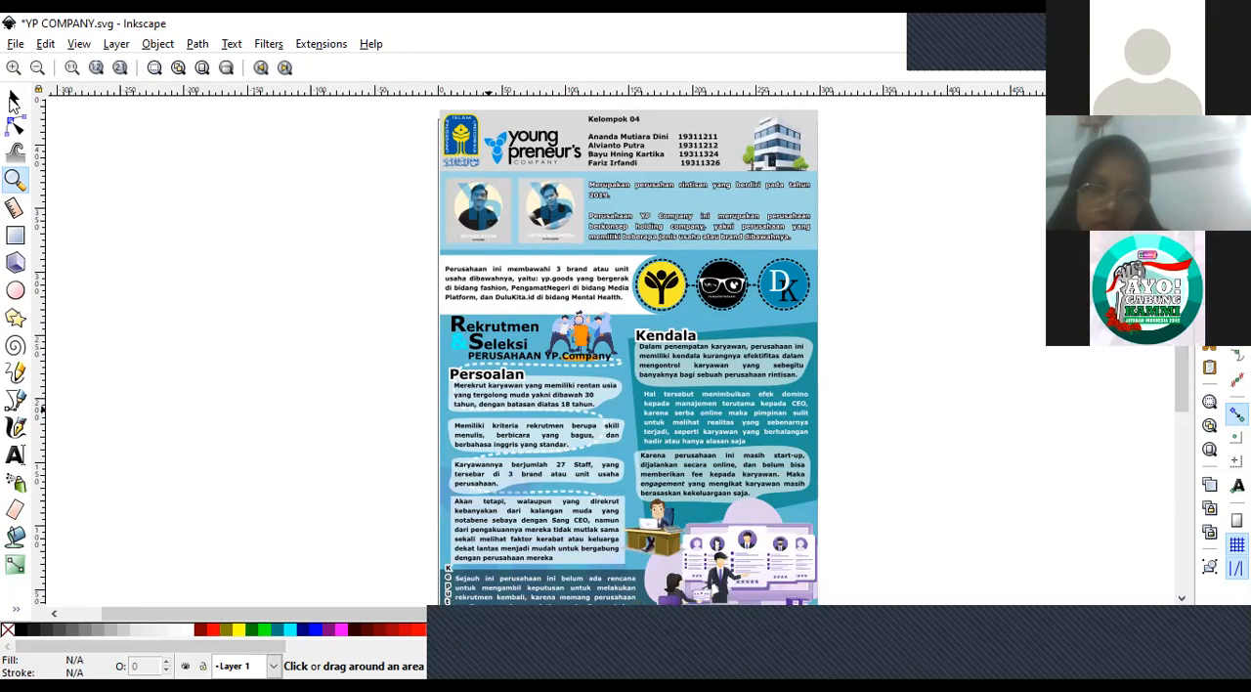
click(13, 98)
click(721, 564)
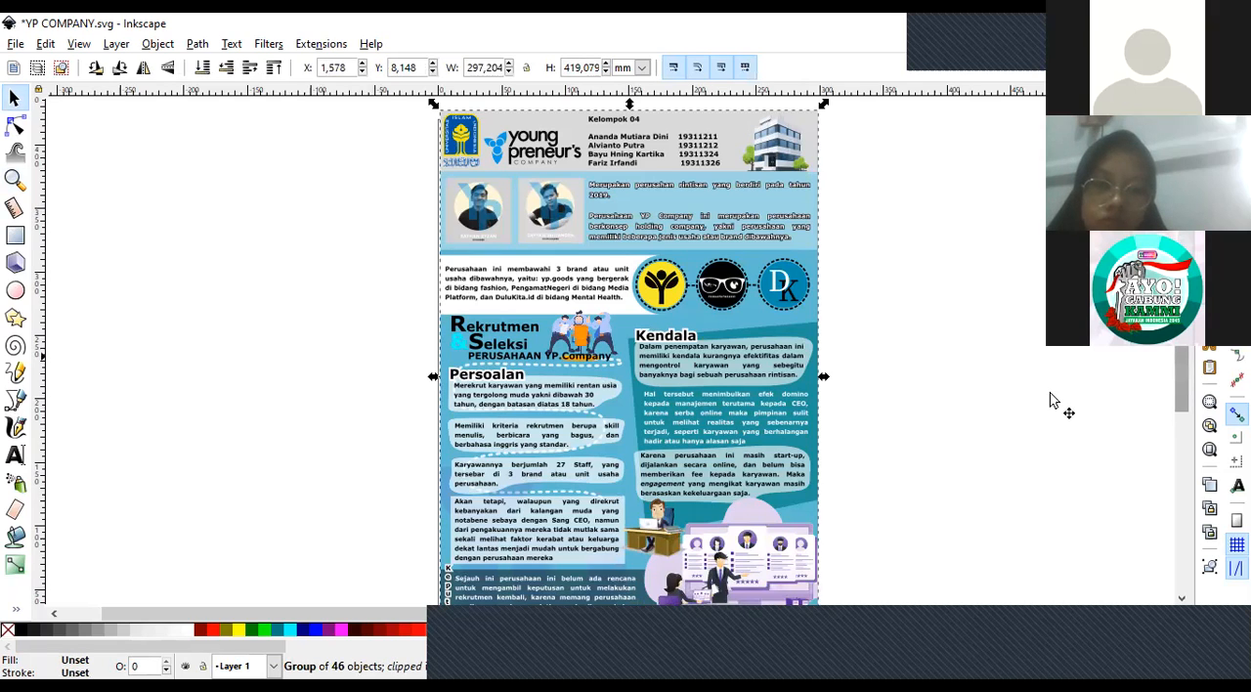
scroll(800, 470, down, 3)
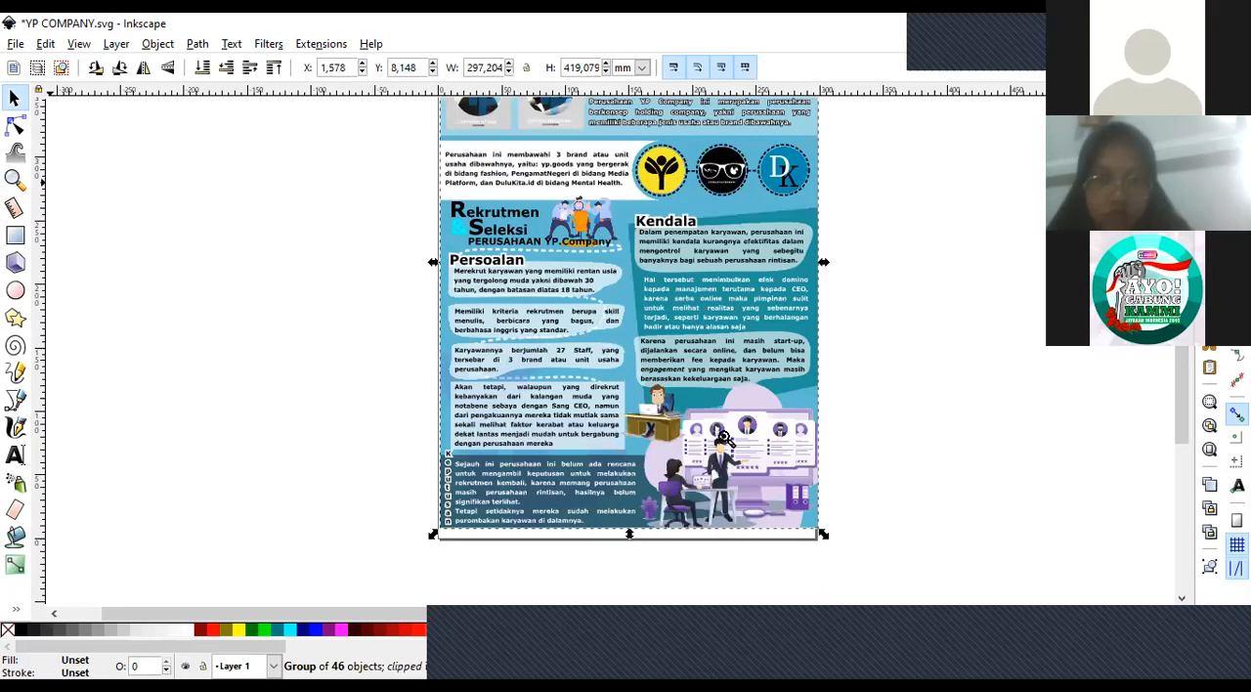
key(z)
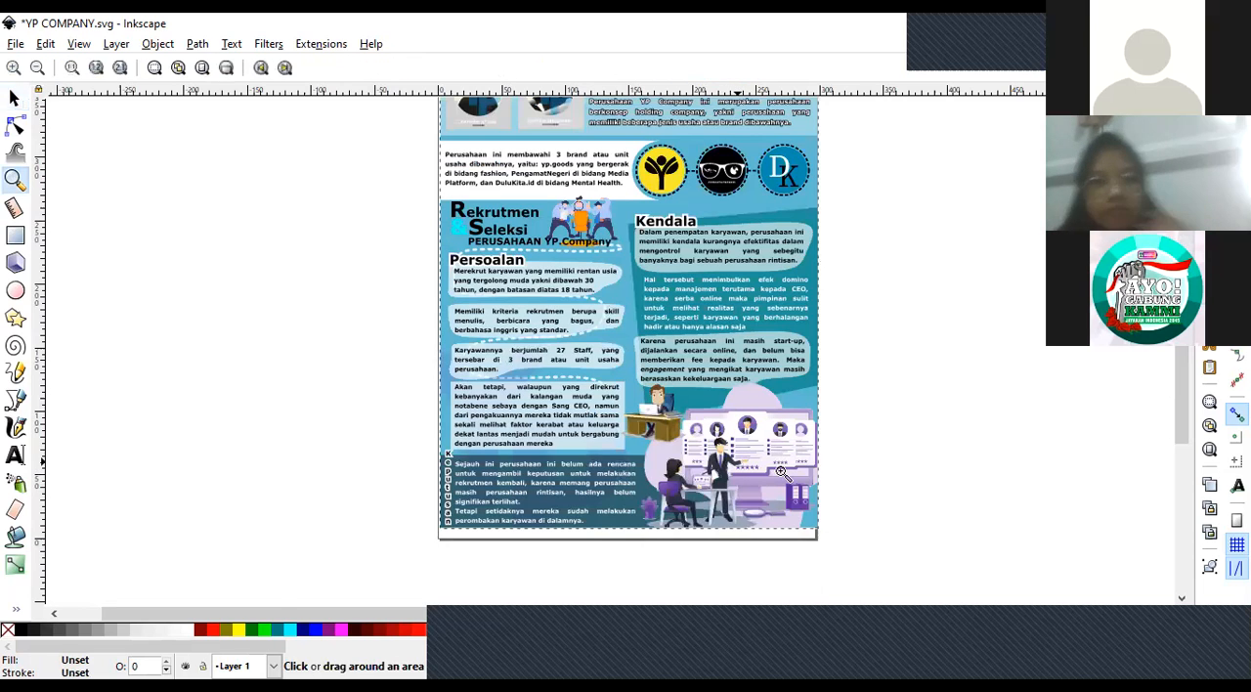
double_click(781, 472)
click(15, 97)
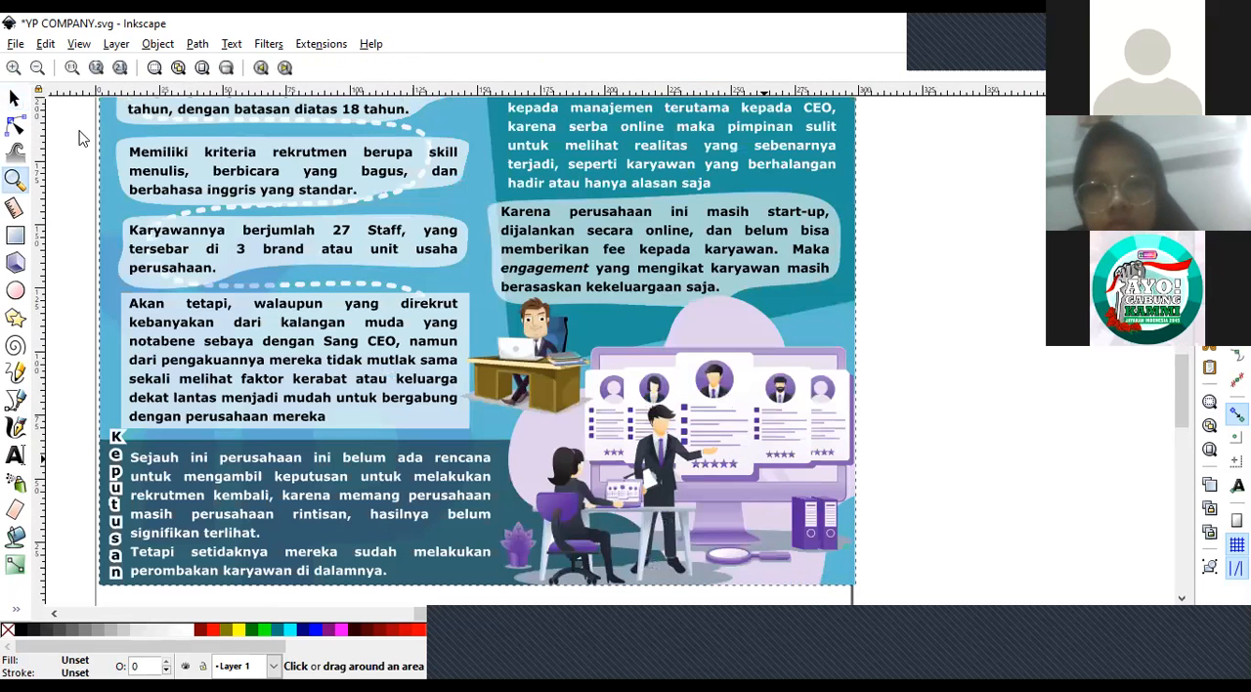
click(579, 384)
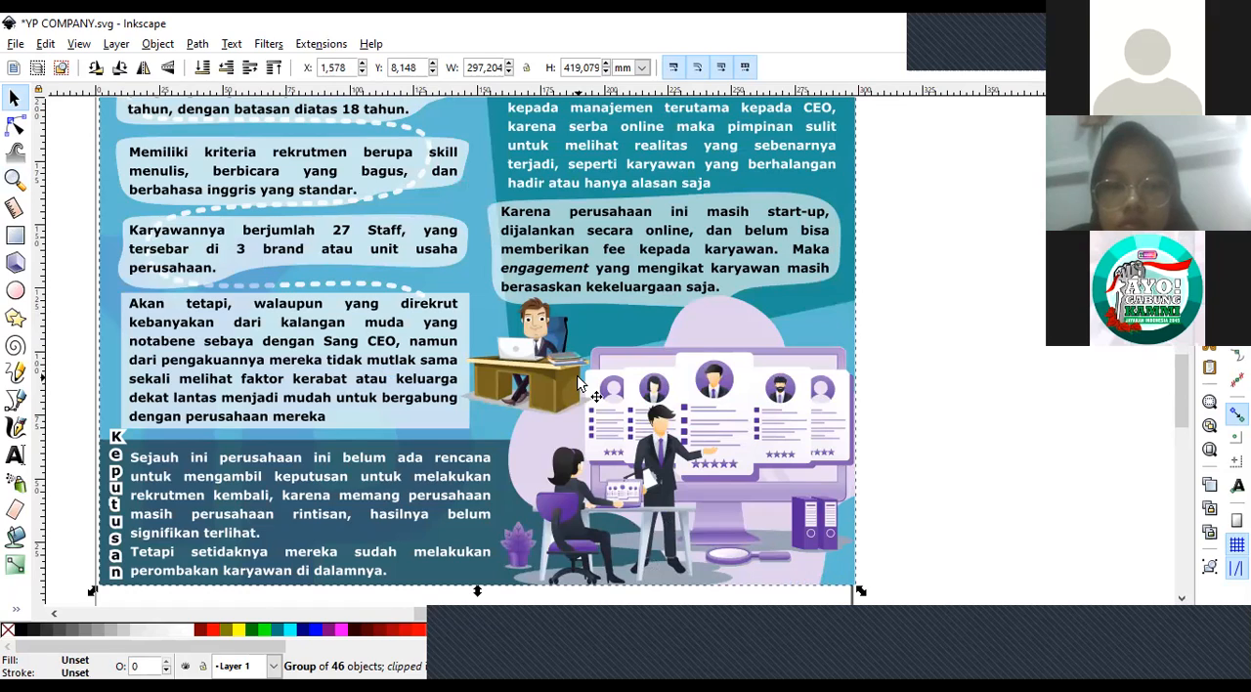
click(930, 433)
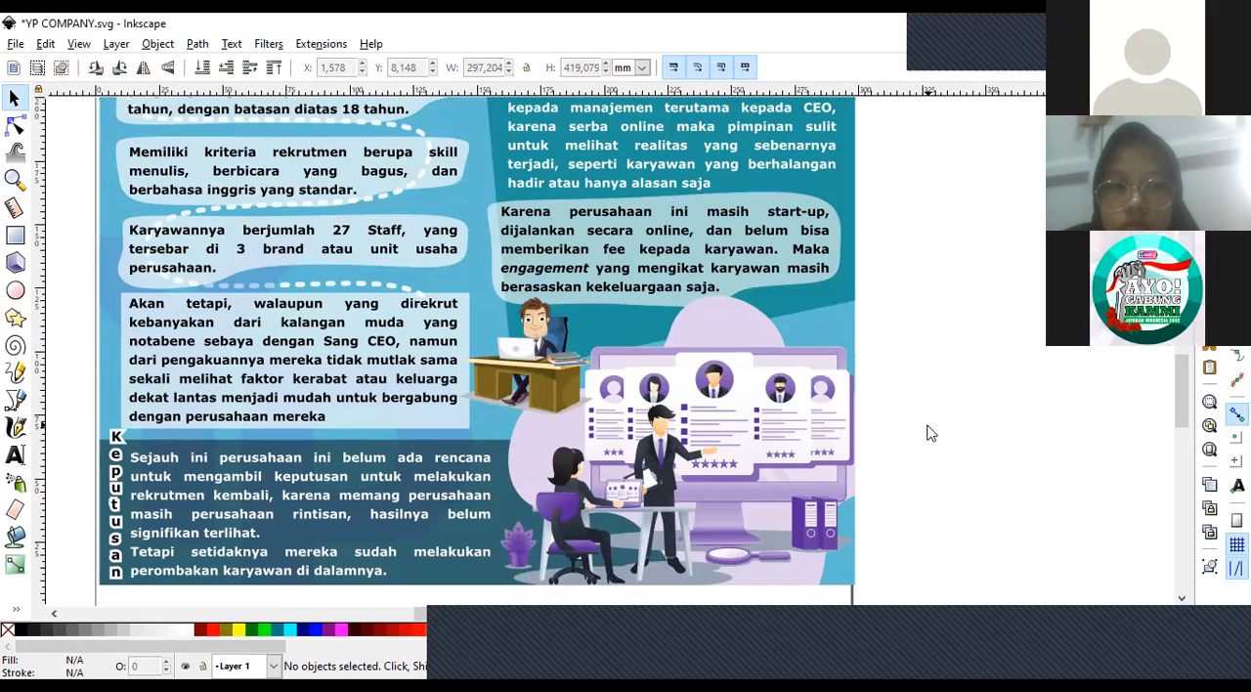
mouse_move(1184, 387)
mouse_down()
mouse_move(1192, 340)
mouse_move(1176, 379)
mouse_up()
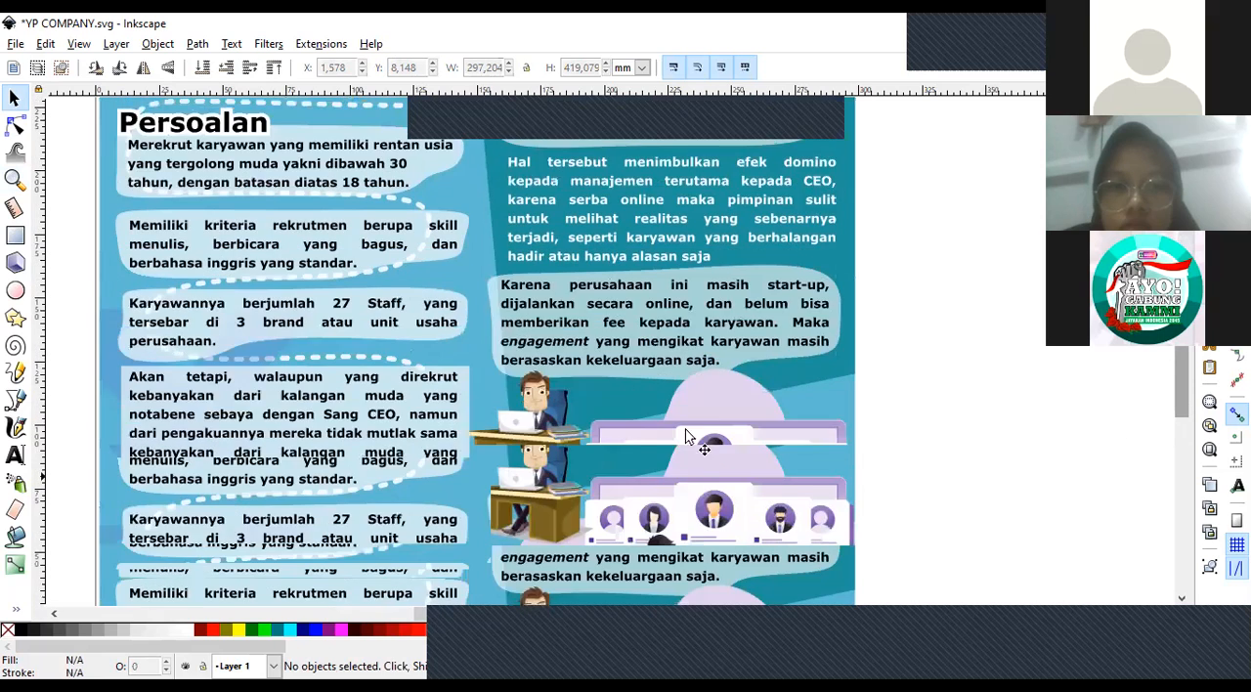
scroll(687, 436, down, 2)
click(669, 434)
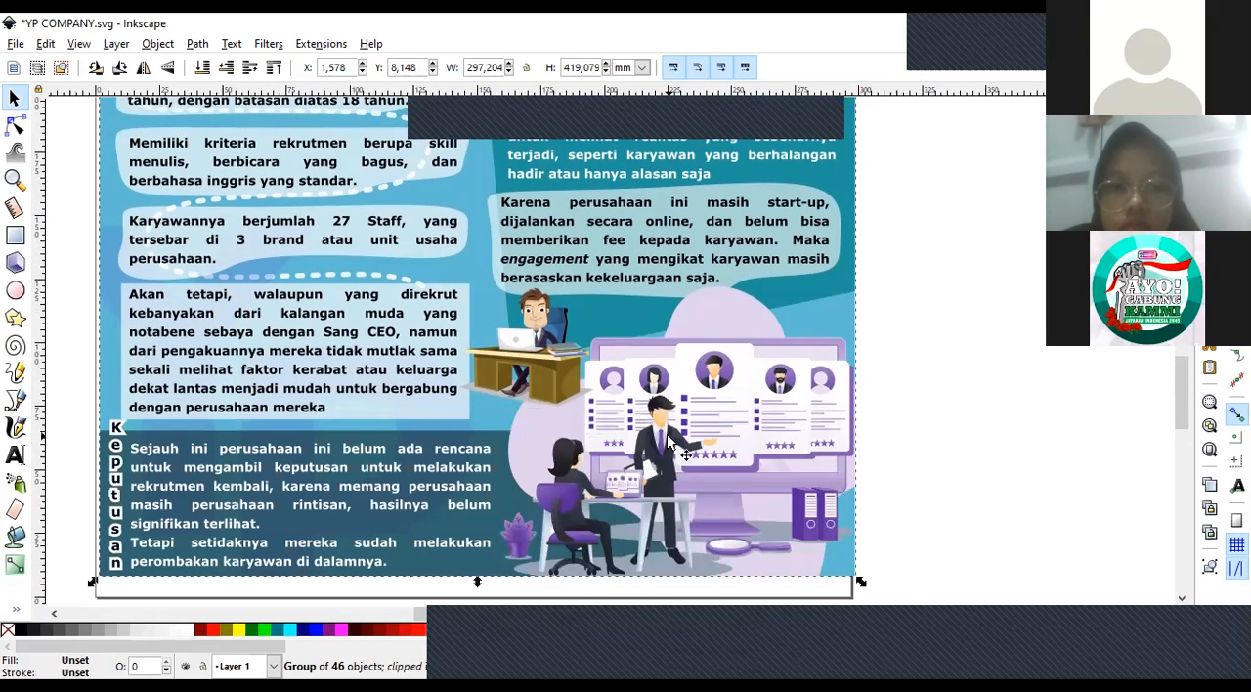
Look over the whole YP COMPANY poster, from the header and brand logos down to the recruitment illustrations.
click(688, 440)
scroll(1180, 373, up, 3)
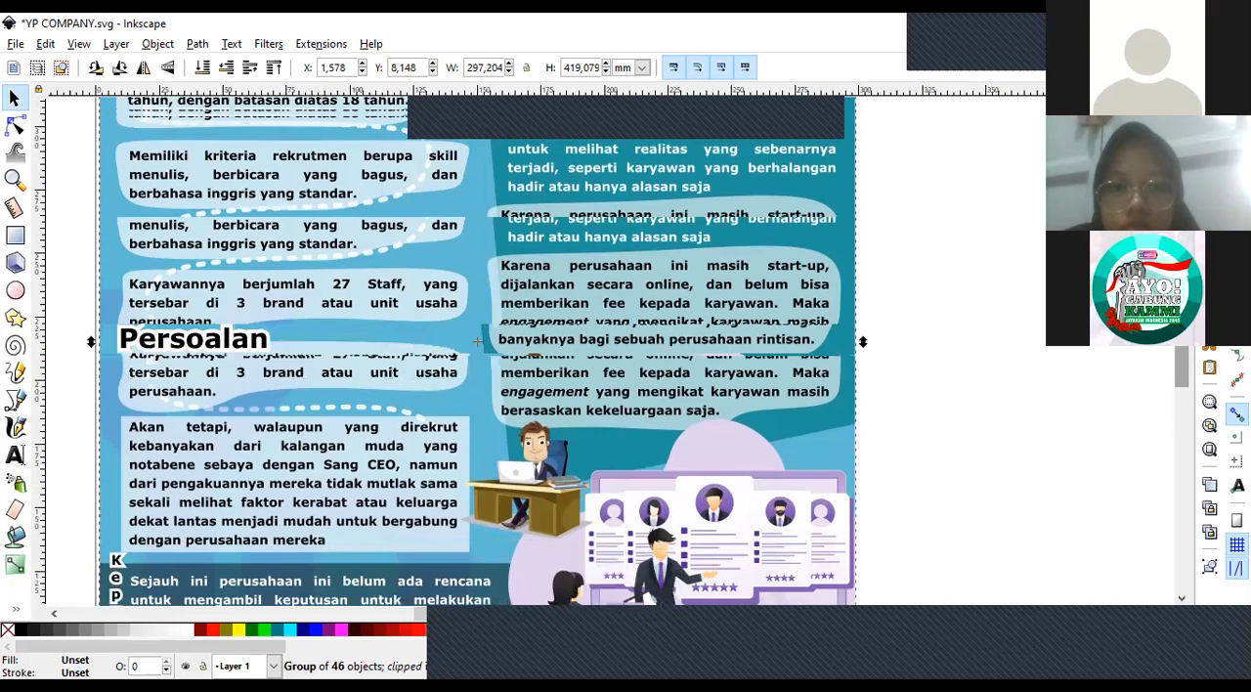
scroll(1181, 376, up, 10)
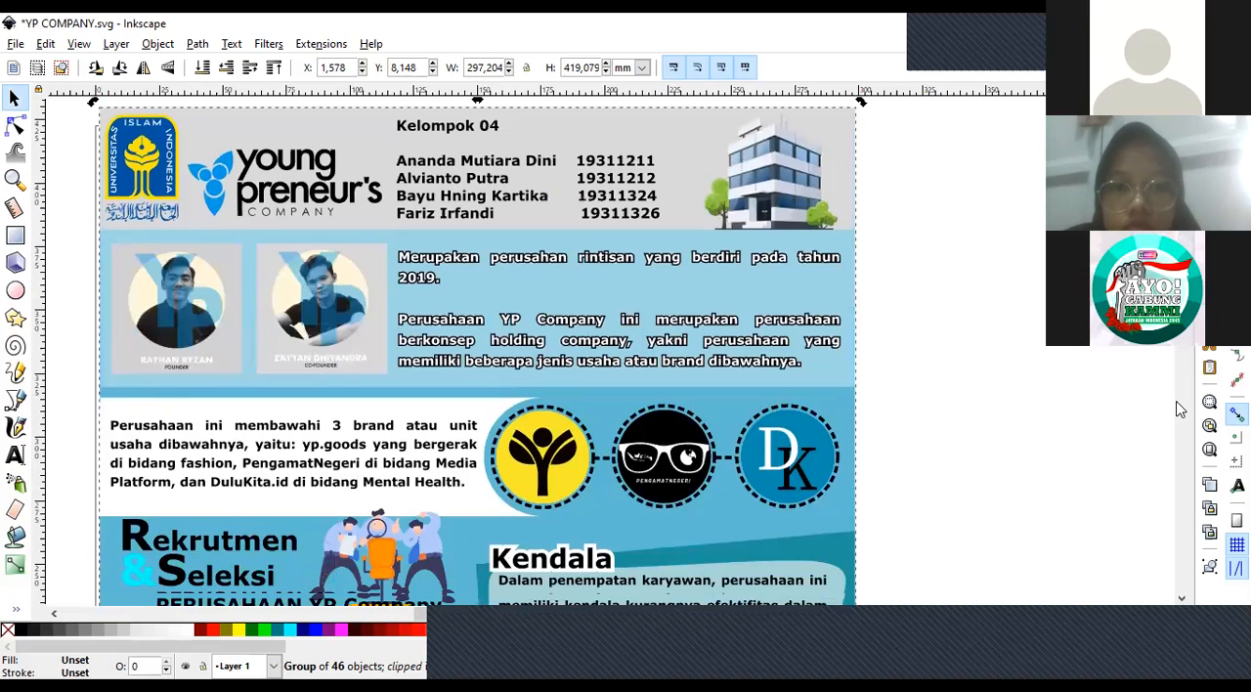
scroll(1181, 410, down, 9)
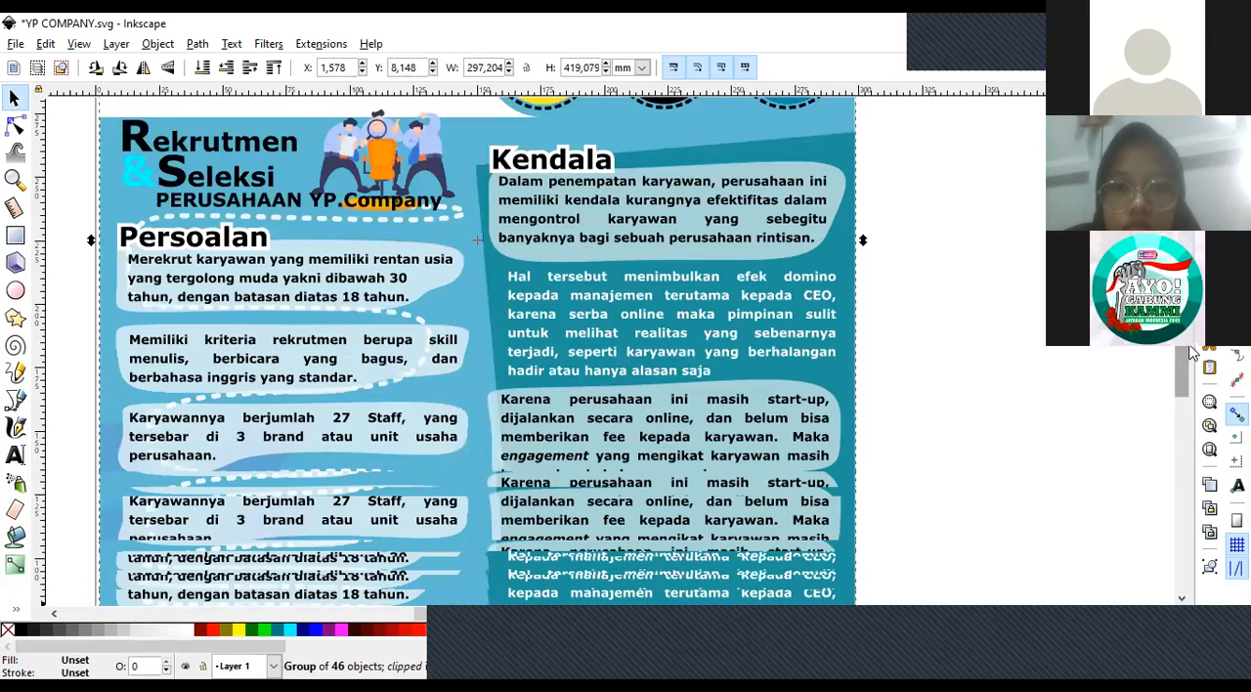
scroll(1180, 411, down, 6)
scroll(922, 353, up, 11)
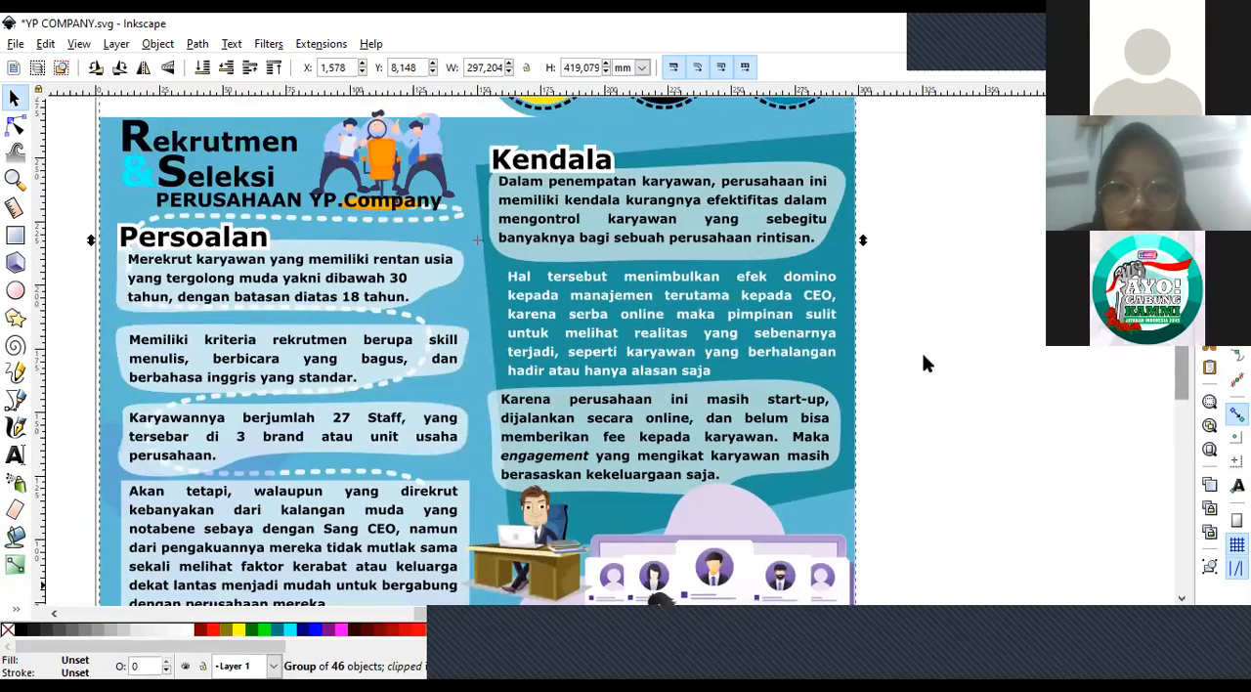
scroll(766, 391, down, 6)
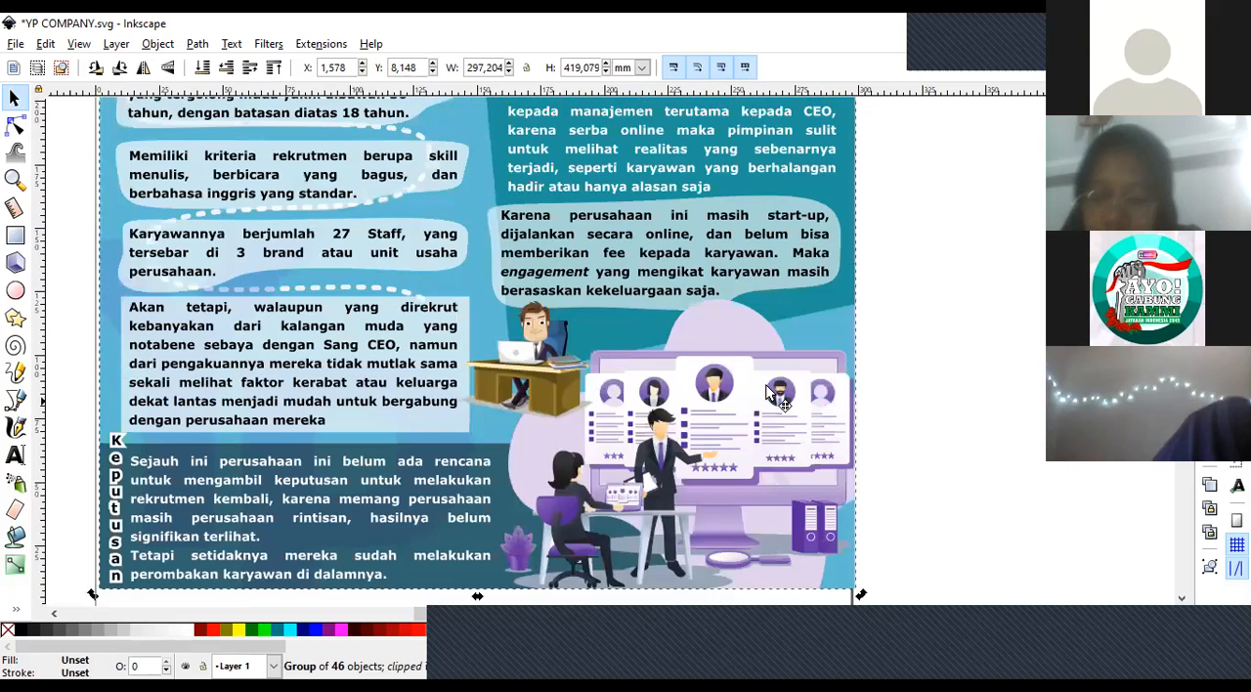
Deselect the poster group, enter it, and select the recruitment-screen and office-desk illustrations in turn to inspect them as separate images.
key(Escape)
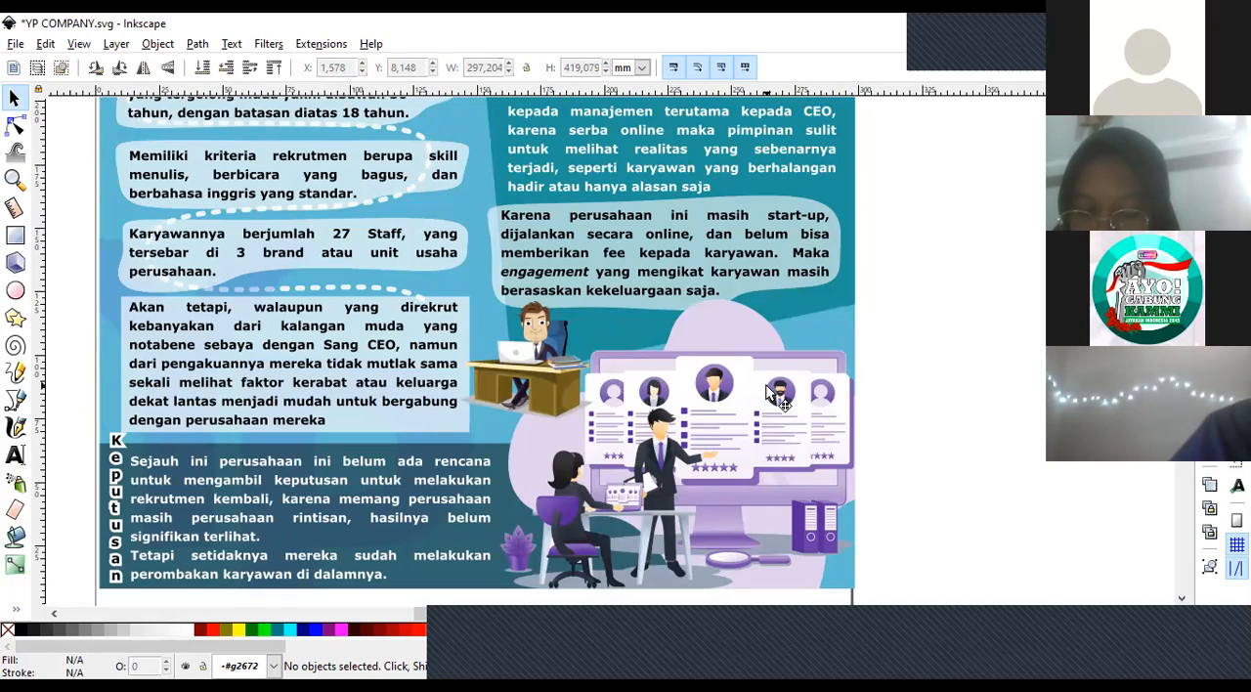
click(769, 393)
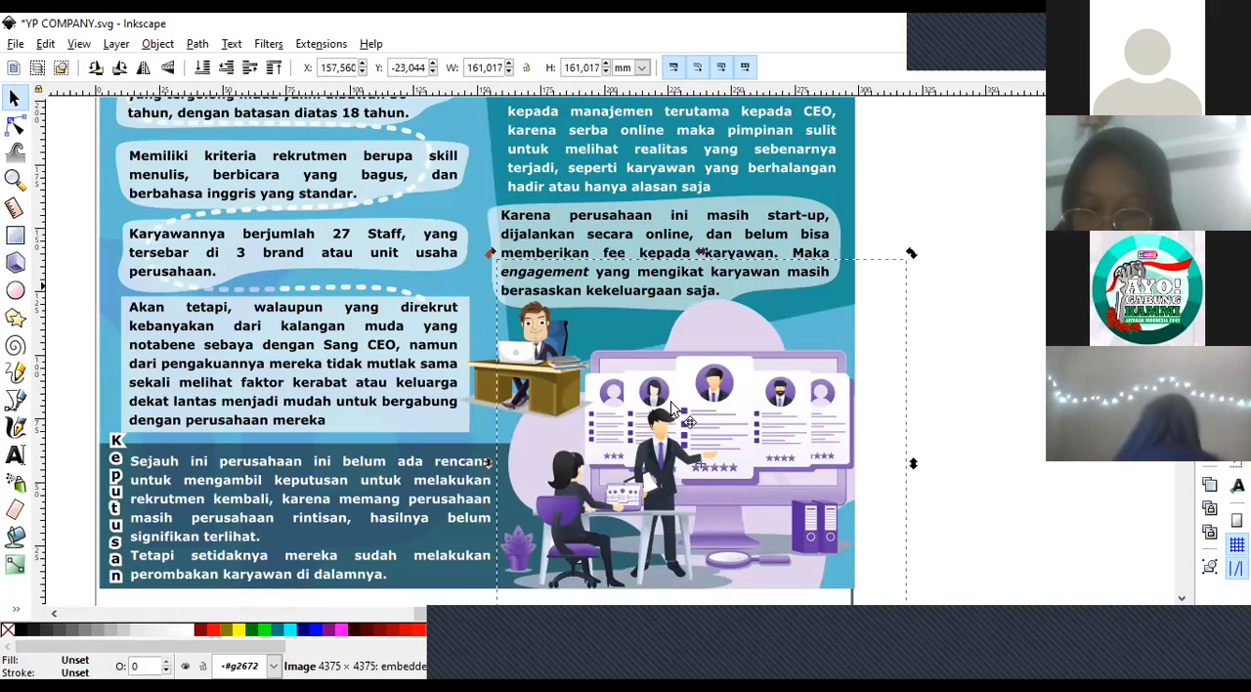
click(894, 294)
click(565, 358)
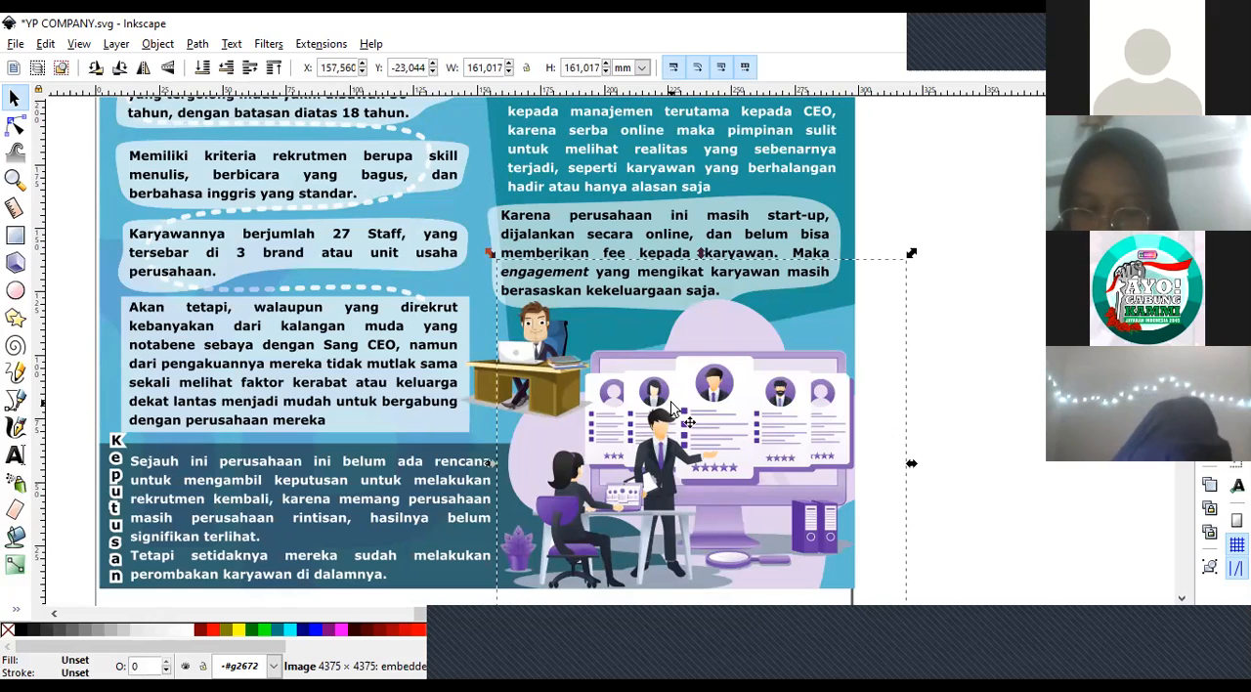
alt+click(560, 361)
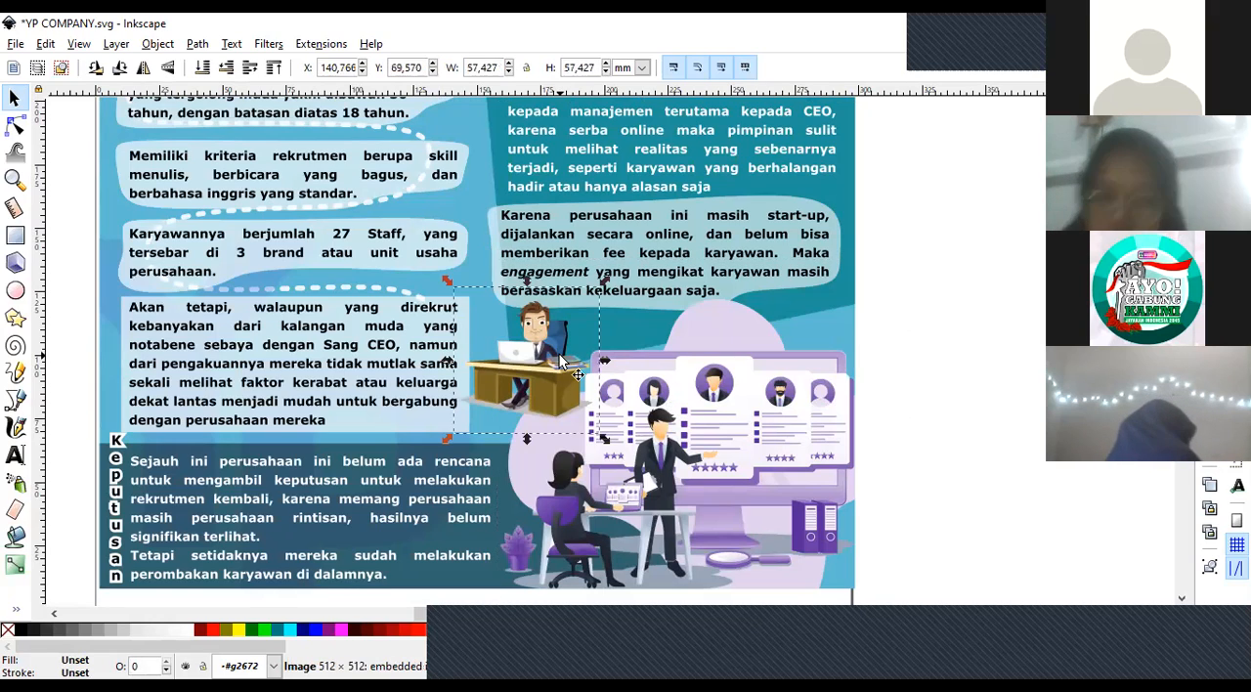
click(743, 425)
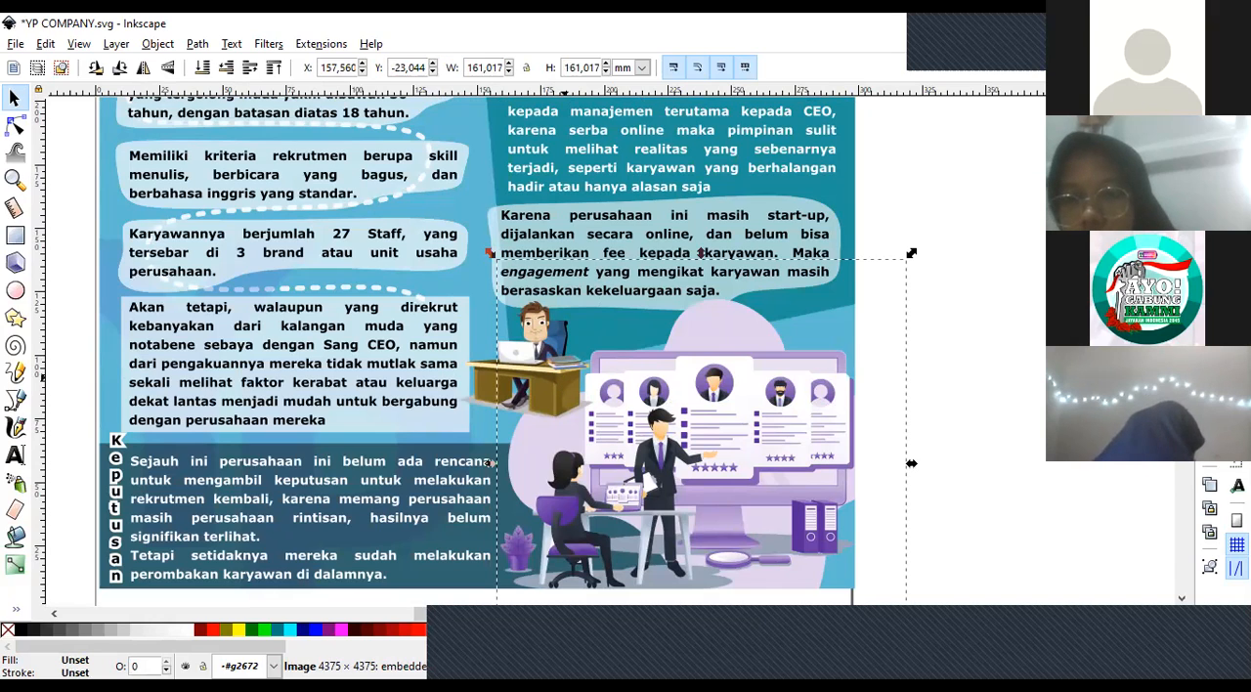
click(564, 376)
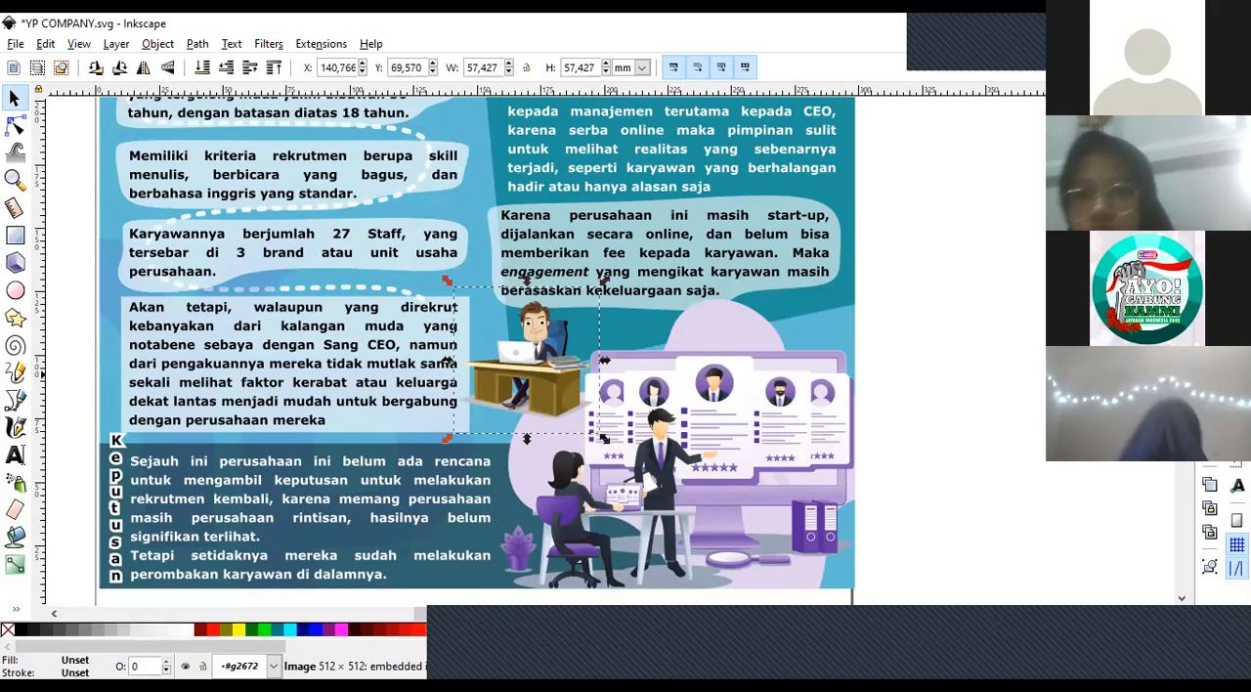
Select the orange-chair illustration beside the Rekrutmen & Seleksi heading and review the poster's images from the header to the lower half.
scroll(376, 366, up, 5)
click(376, 365)
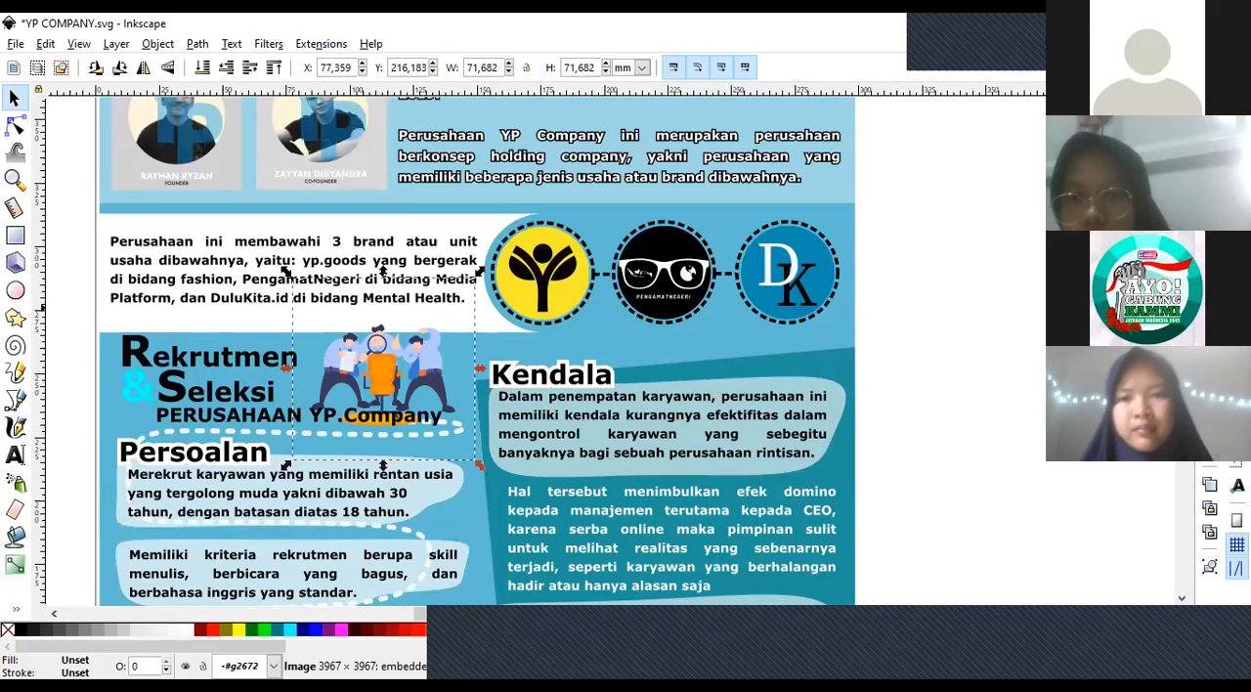
scroll(477, 351, up, 1)
scroll(477, 351, up, 5)
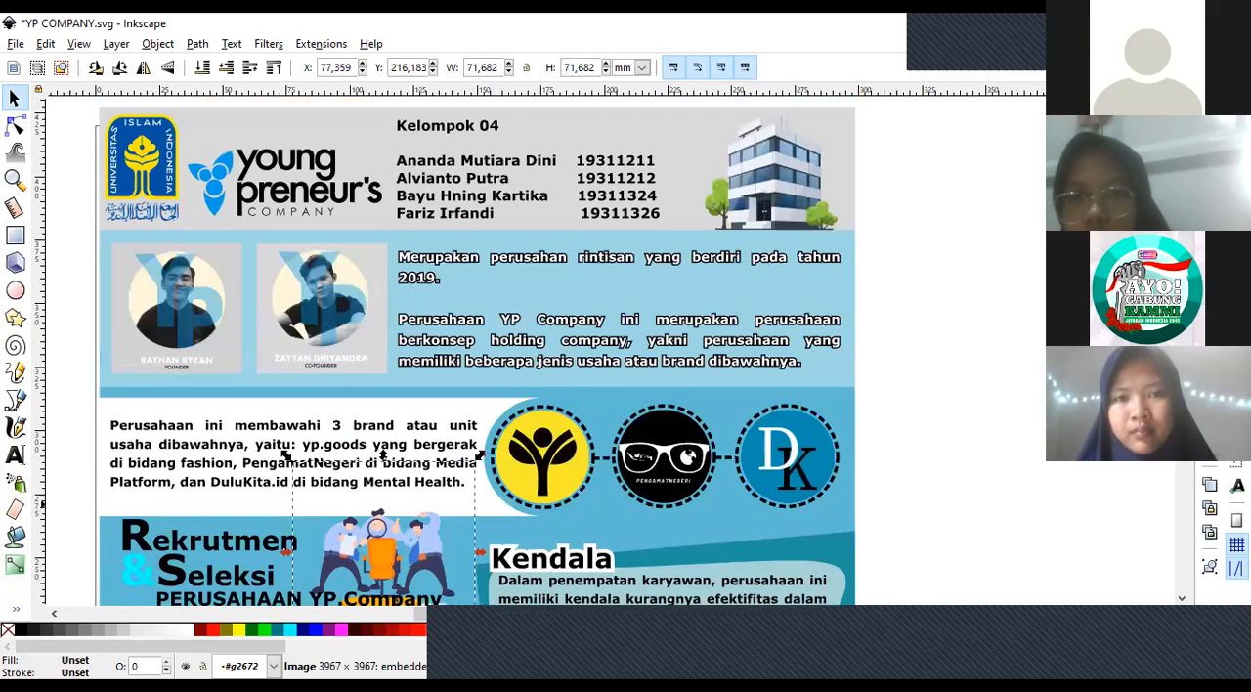
scroll(477, 351, down, 4)
scroll(477, 351, down, 14)
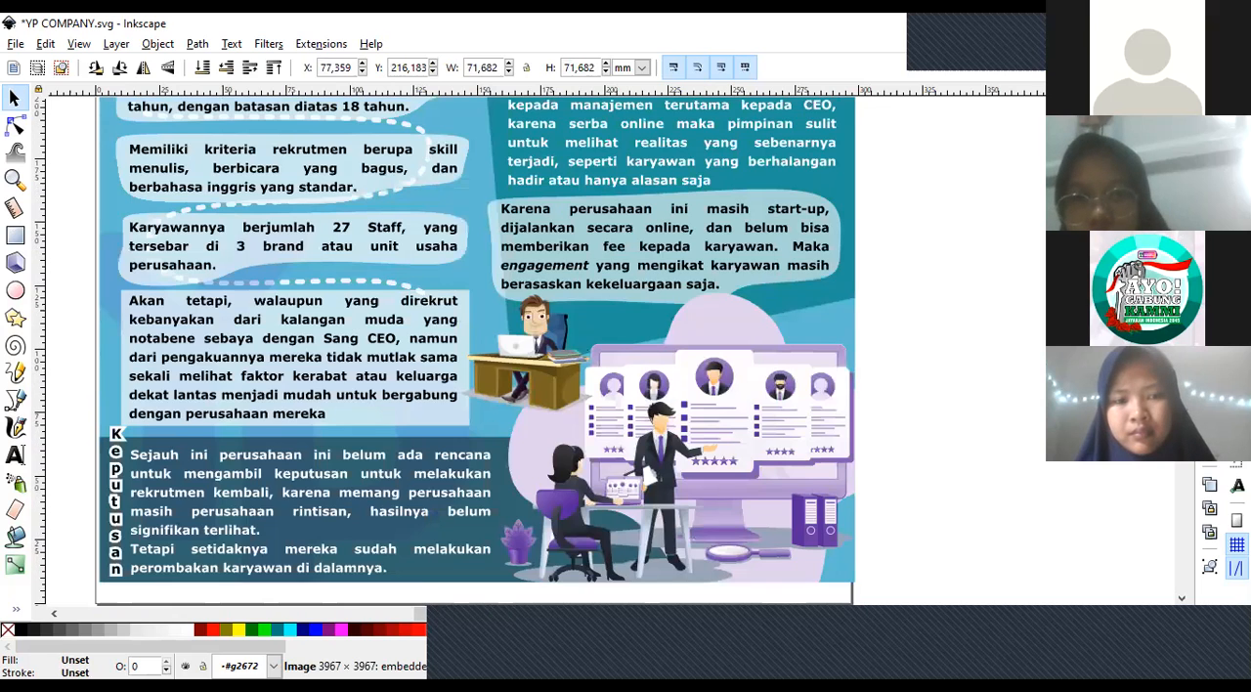
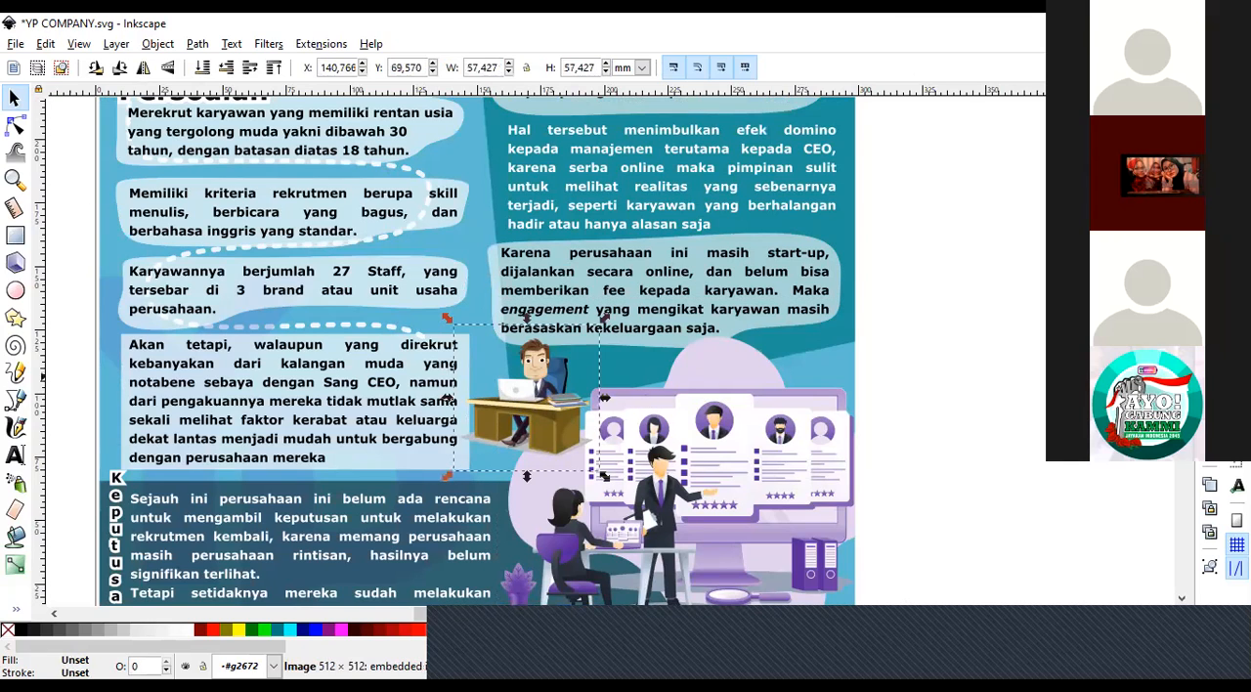
Select the illustration of three people around the orange chair and view it against the header and founders section.
scroll(568, 286, up, 10)
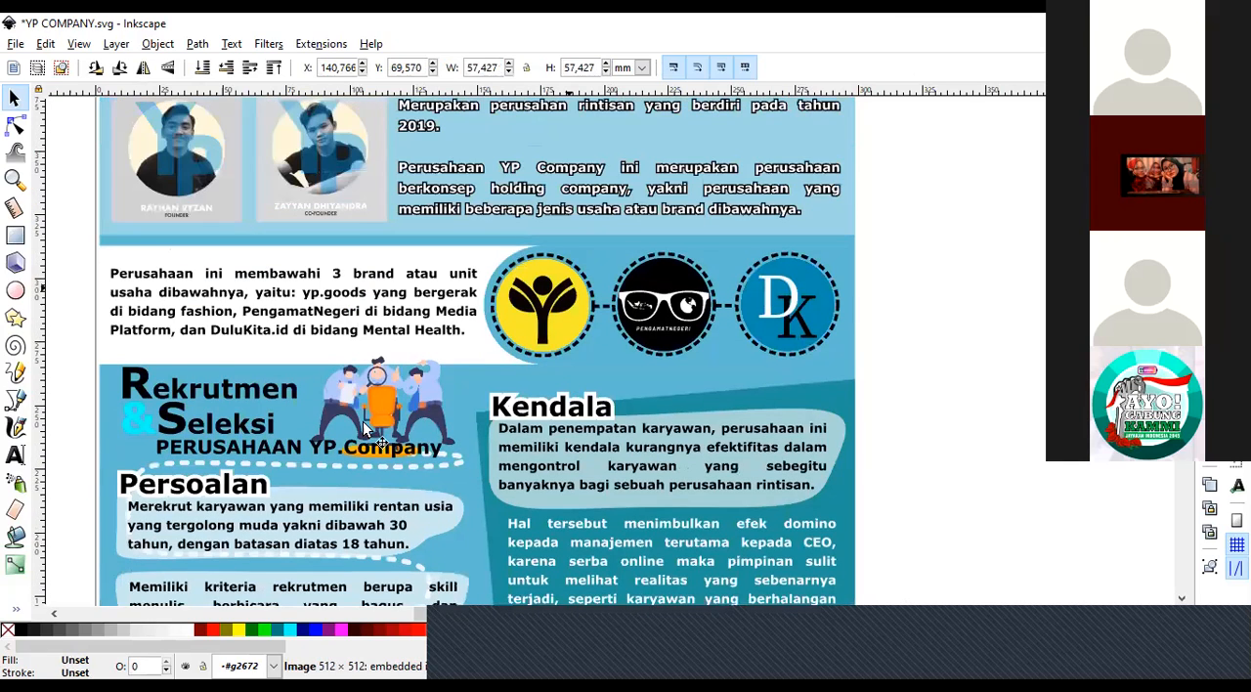
click(568, 286)
click(356, 426)
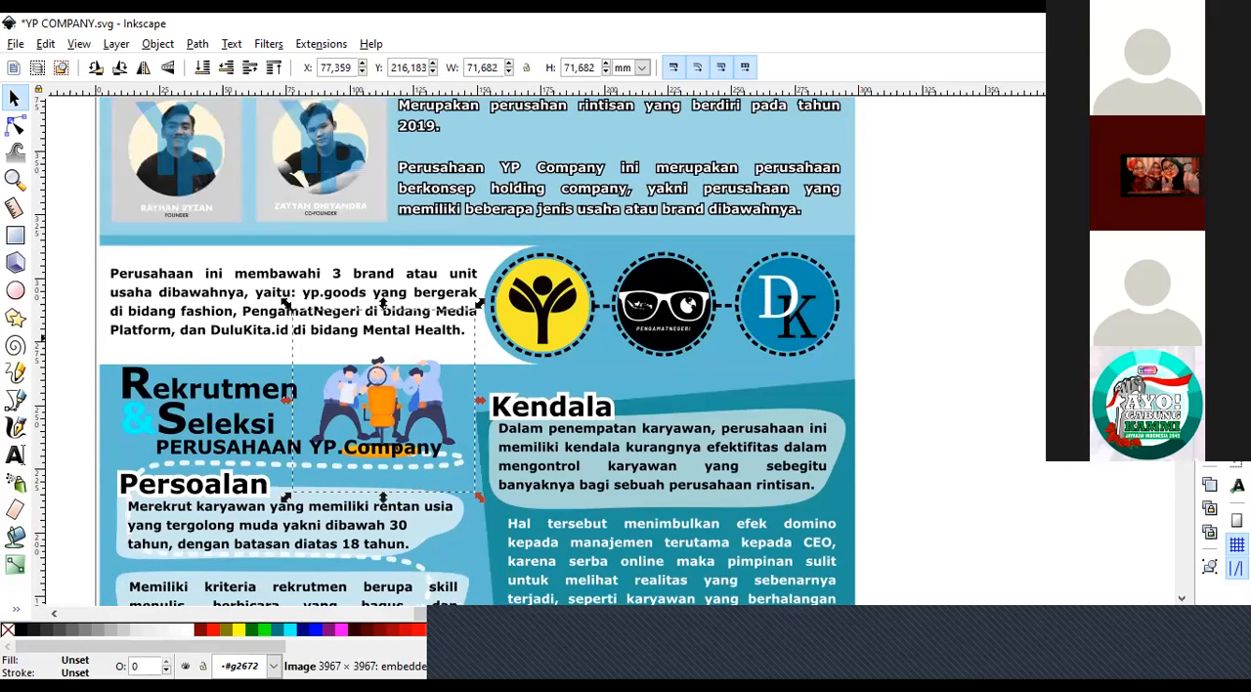
scroll(477, 352, up, 3)
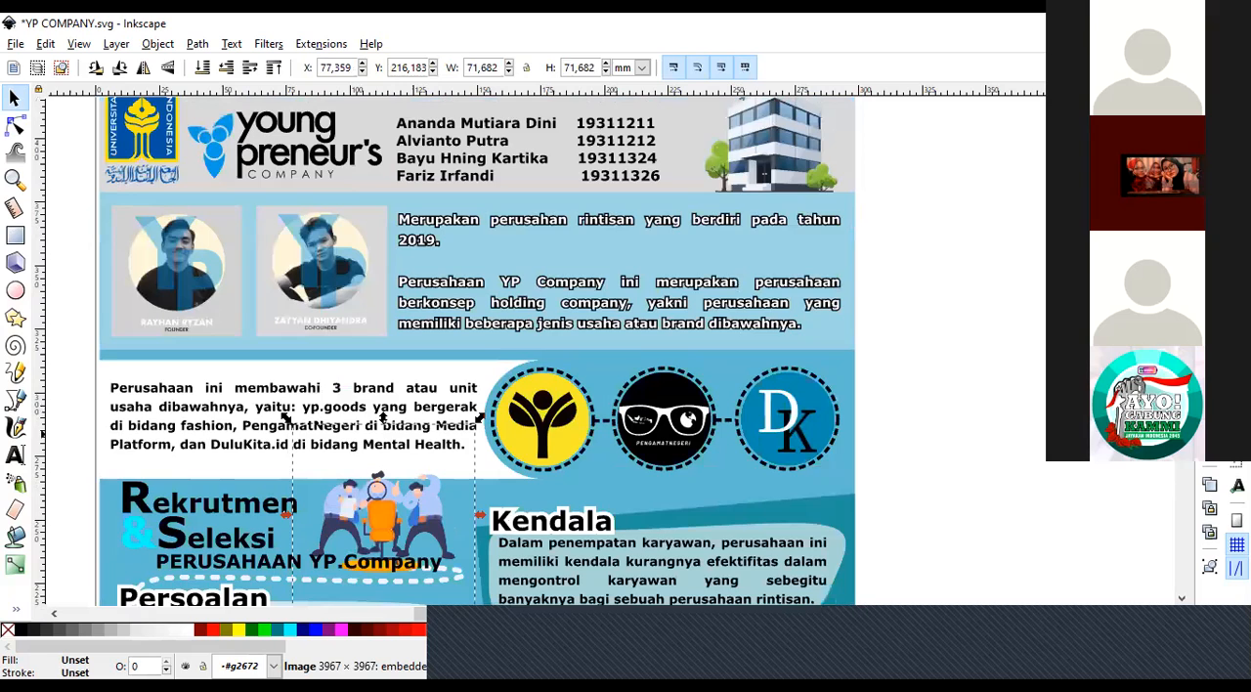
scroll(477, 352, down, 4)
Leave the poster group, clear the selection and look over the layout from the header to the recruitment illustrations.
double_click(941, 364)
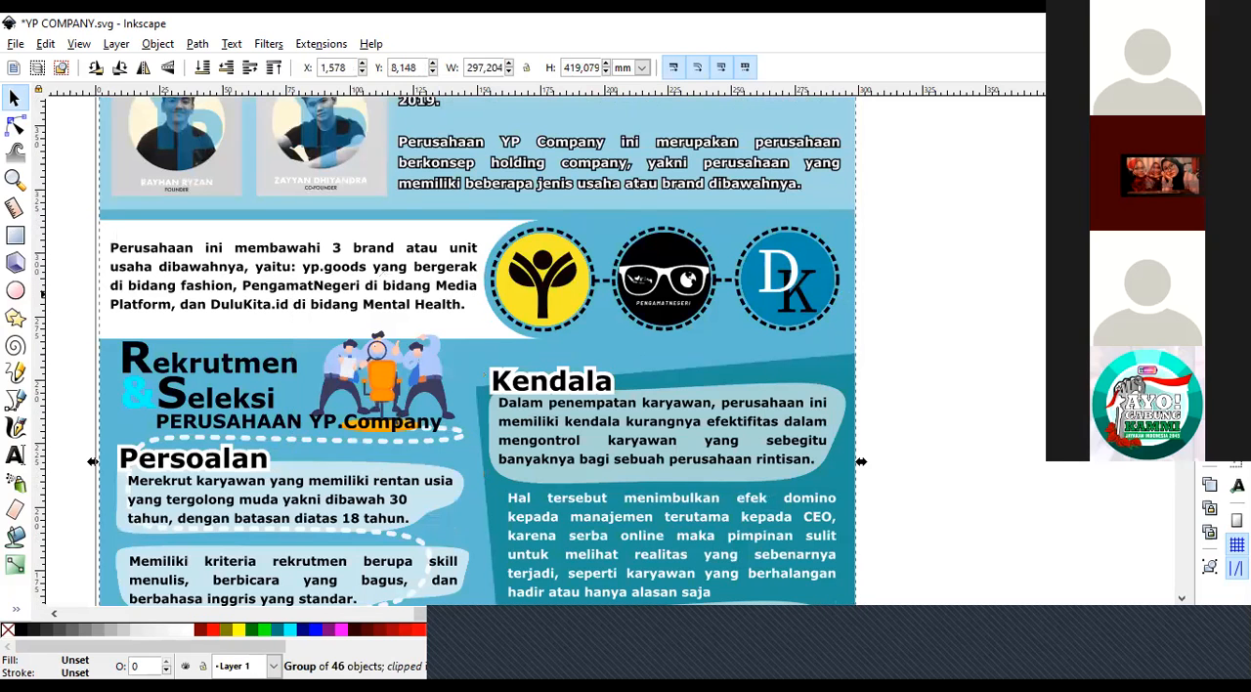
click(940, 363)
scroll(941, 364, up, 1)
scroll(477, 352, up, 5)
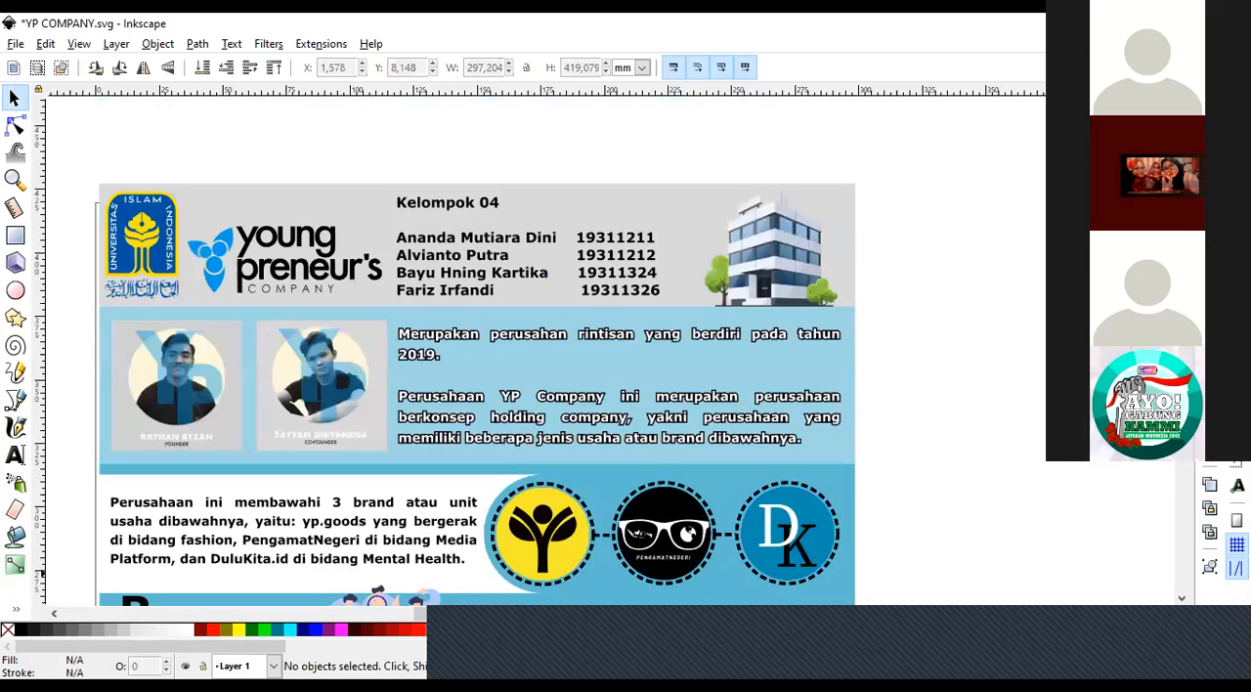
scroll(477, 352, down, 5)
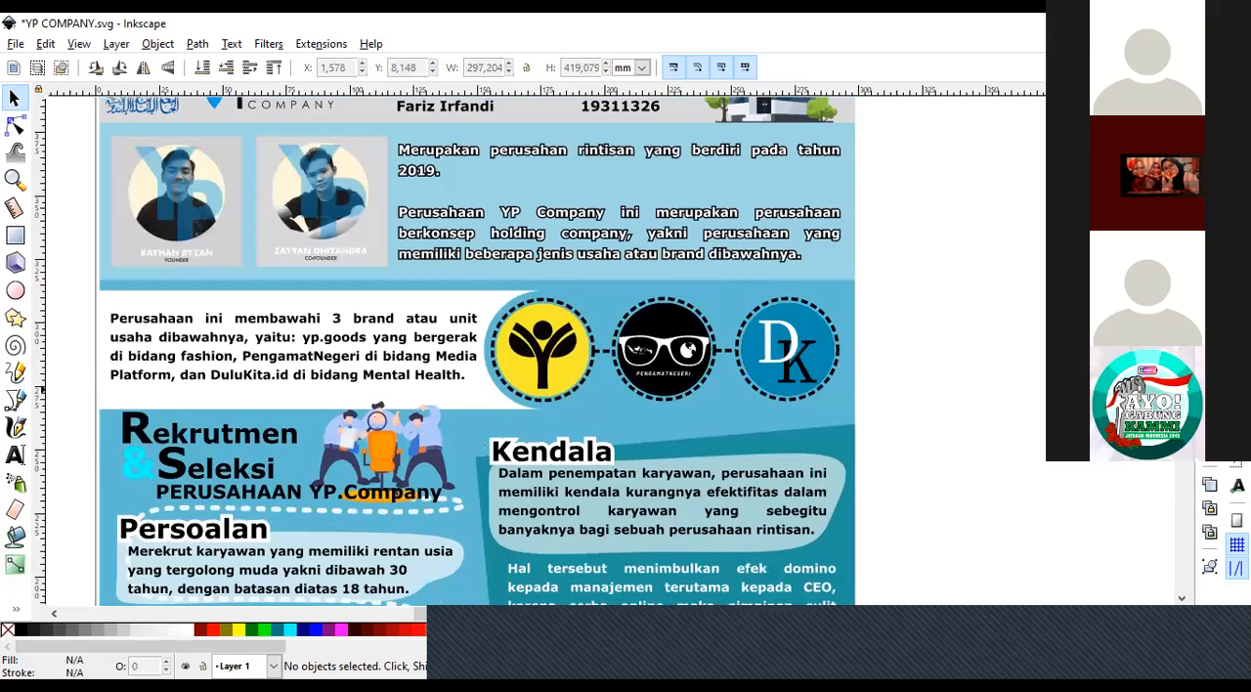
scroll(477, 352, down, 15)
scroll(477, 352, up, 3)
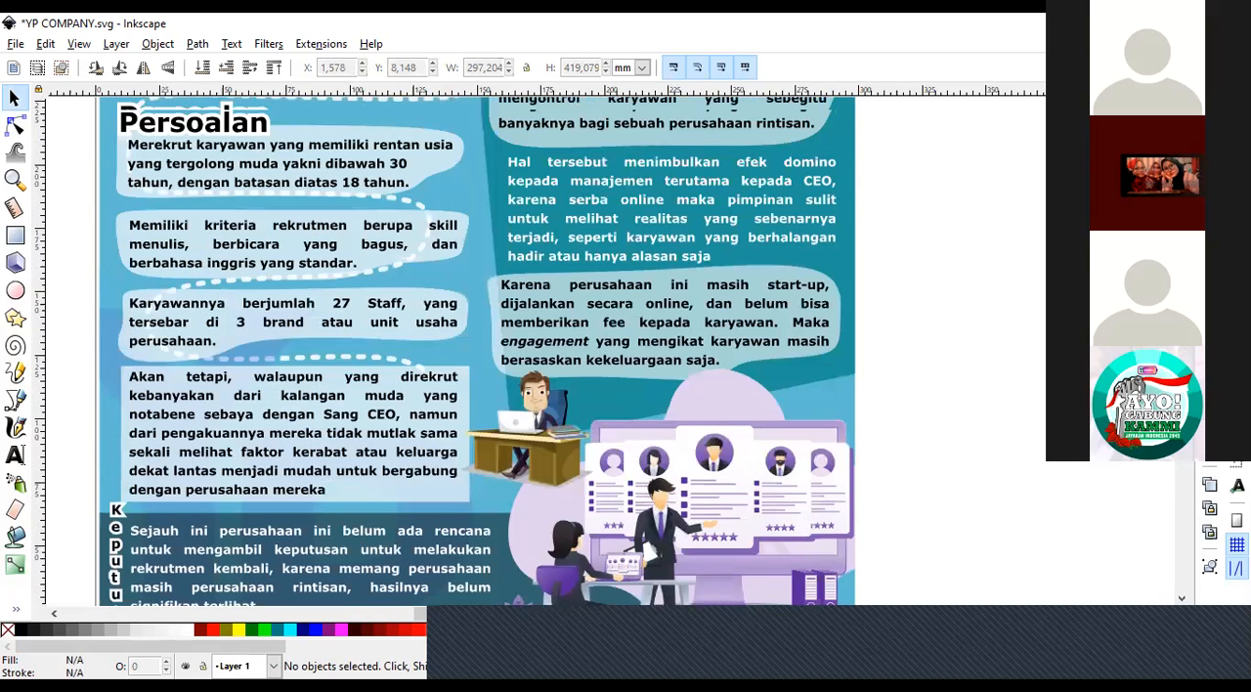
scroll(477, 348, up, 6)
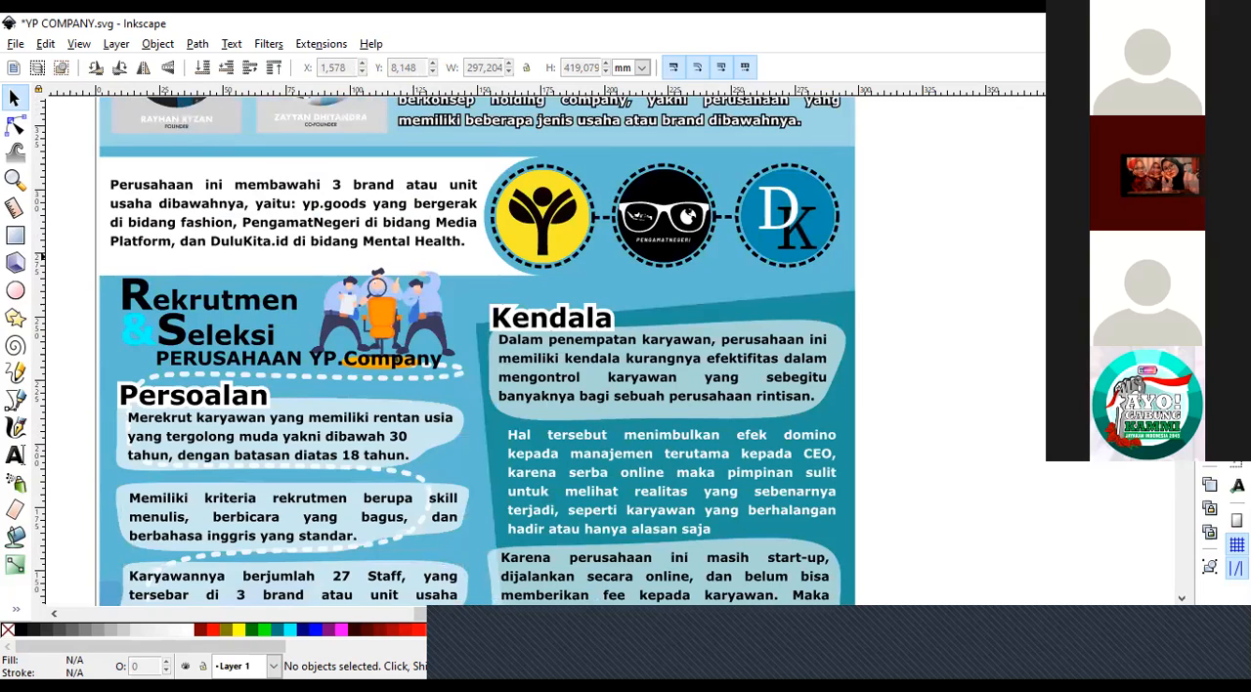
Enter the poster group, try moving the first Kendala paragraph and its pale background shape, and undo each move.
click(546, 382)
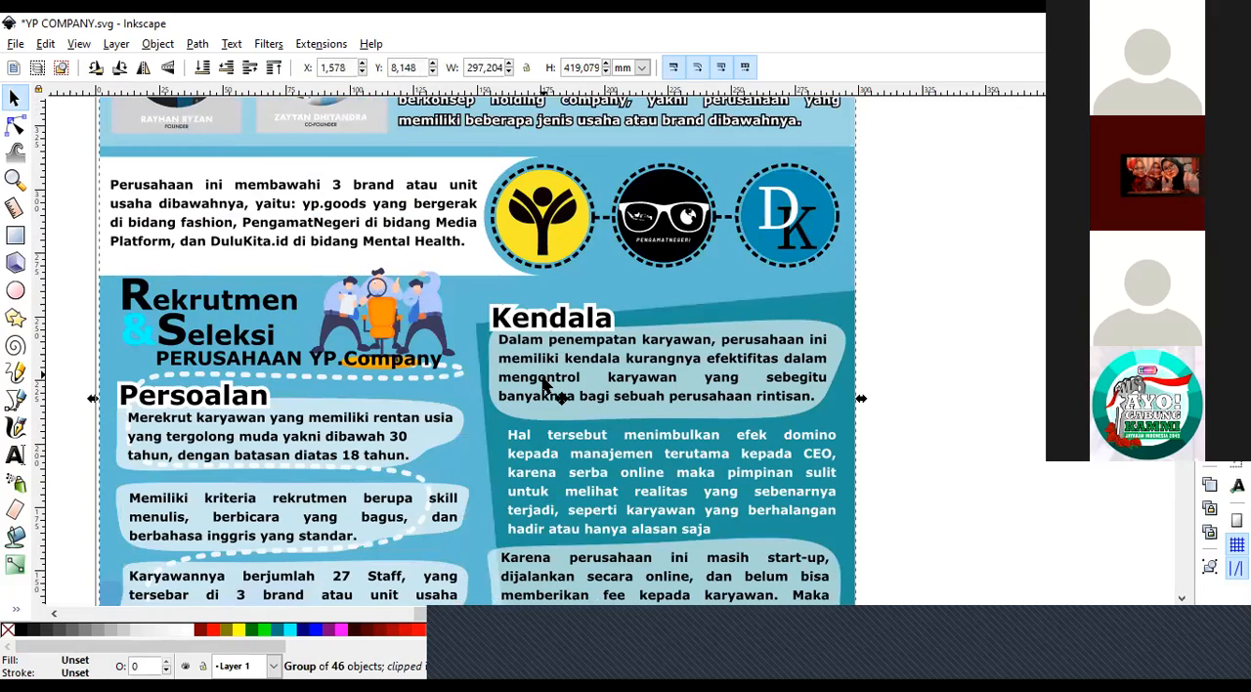
double_click(548, 389)
click(577, 367)
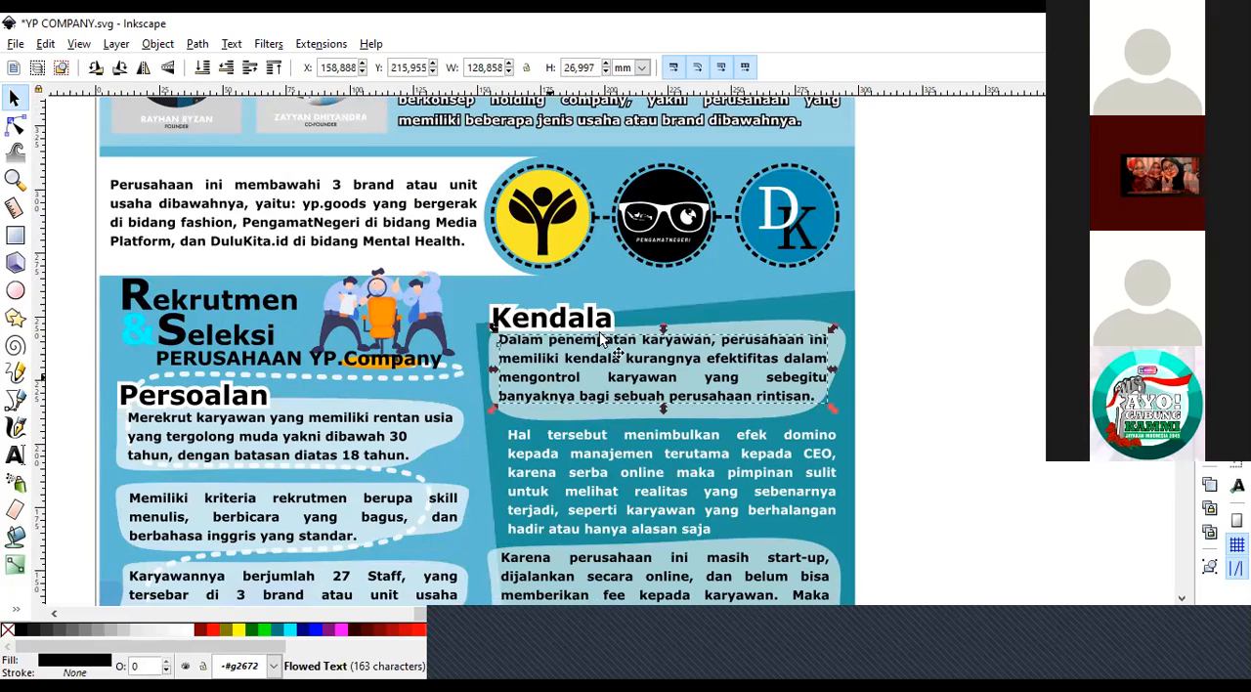
drag(543, 386, 600, 333)
key(ctrl+z)
drag(698, 291, 597, 292)
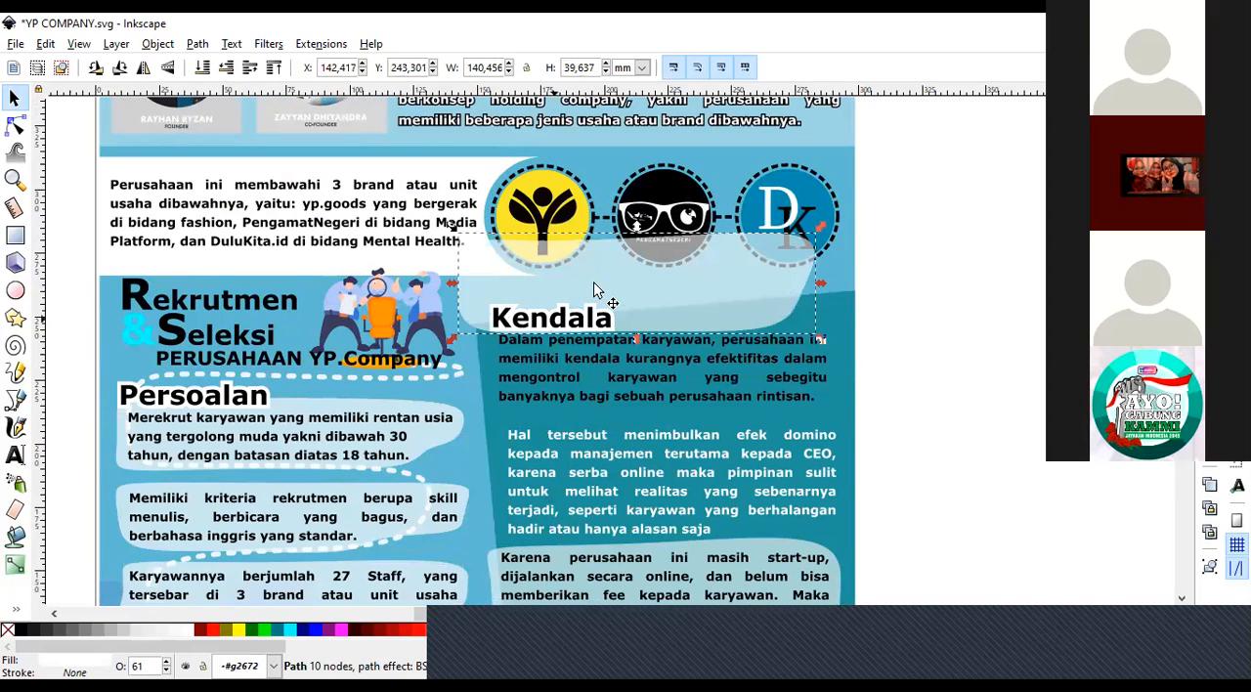
key(ctrl+z)
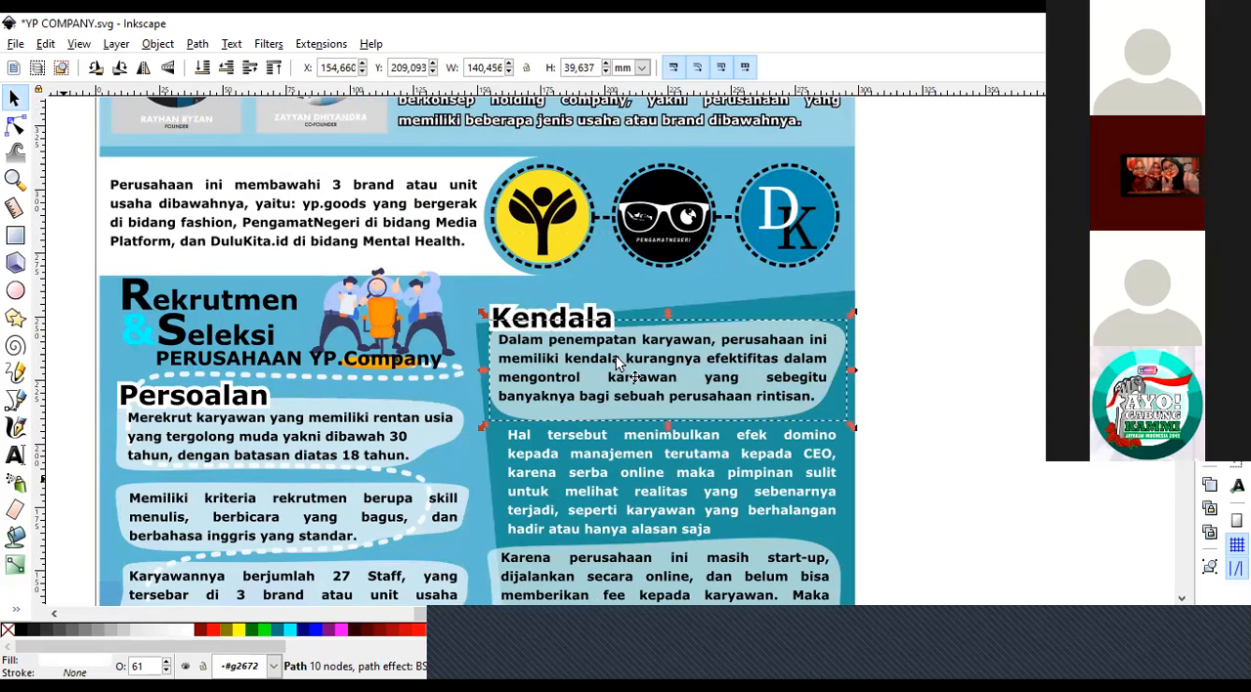
Try moving the teal background panel behind the Kendala section up over the brand logos, undo the move and leave the group.
click(794, 309)
drag(792, 302, 660, 149)
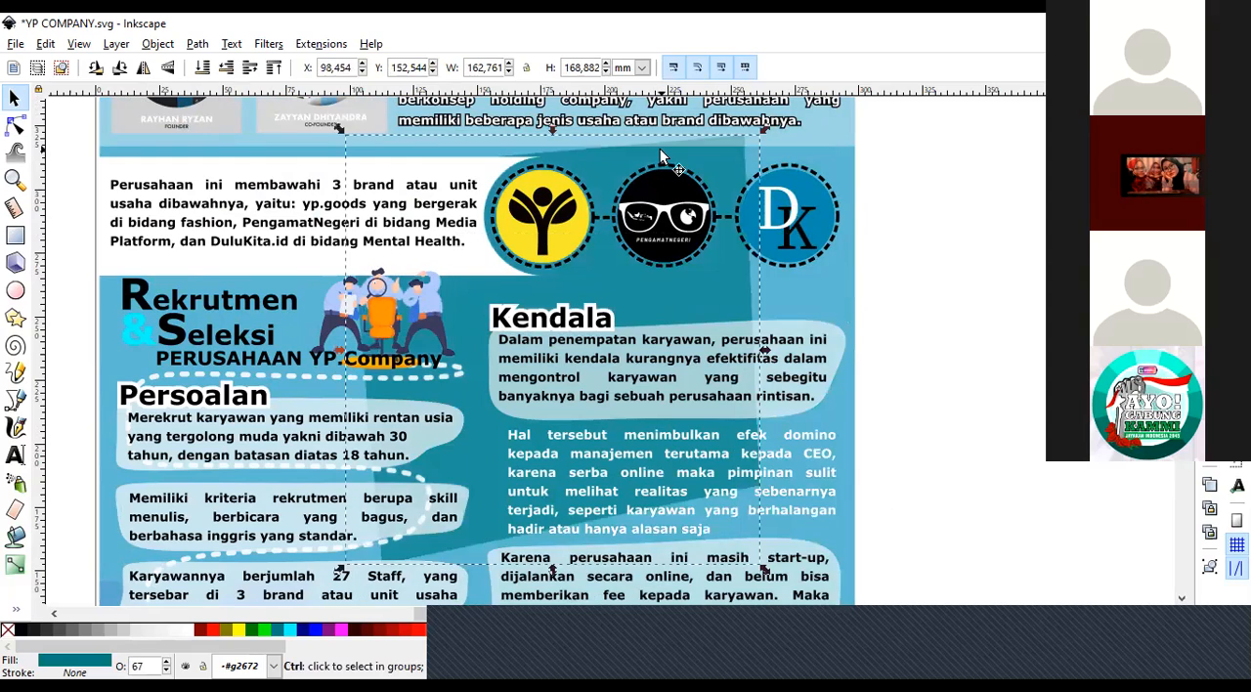
key(ctrl+z)
click(616, 279)
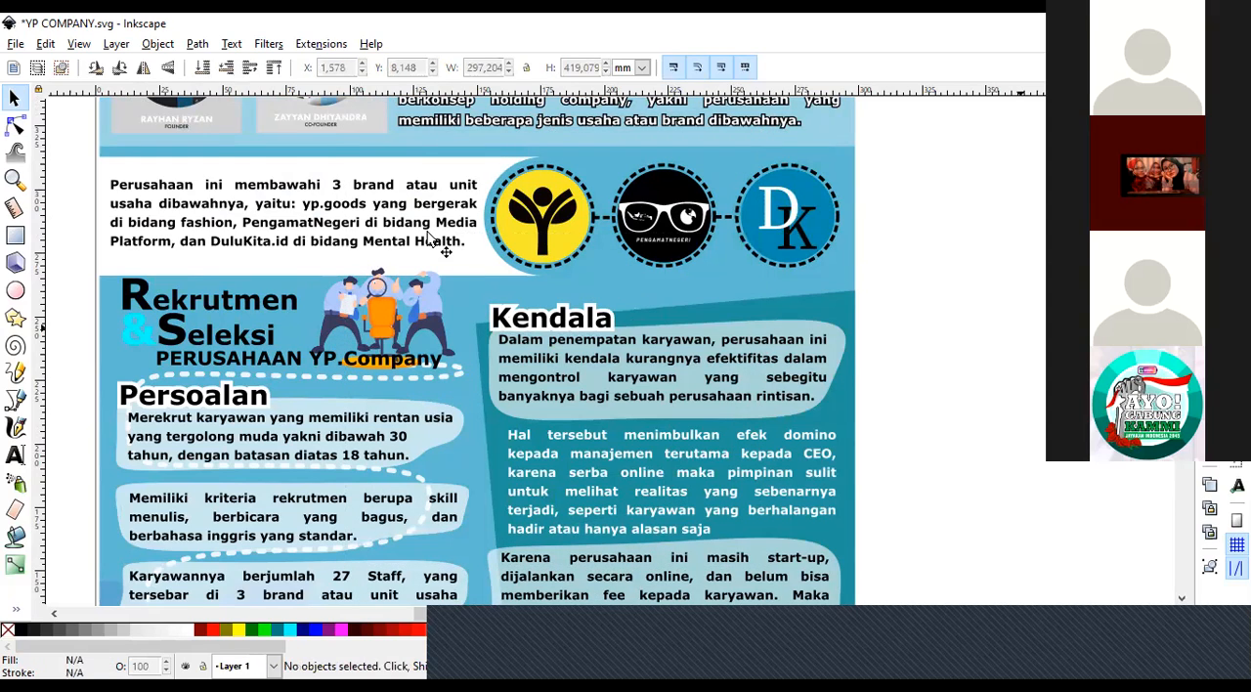
Zoom out to view the full poster and examine its translucent text backgrounds down to the page's lower edge.
key(z)
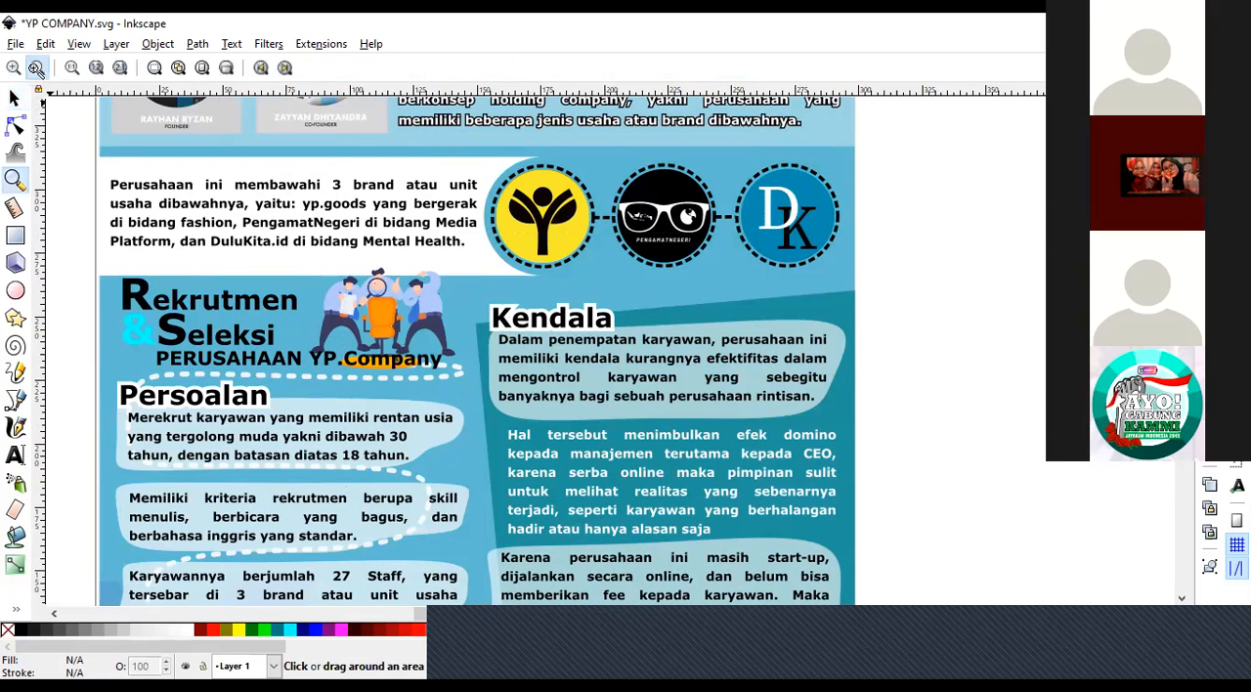
click(36, 67)
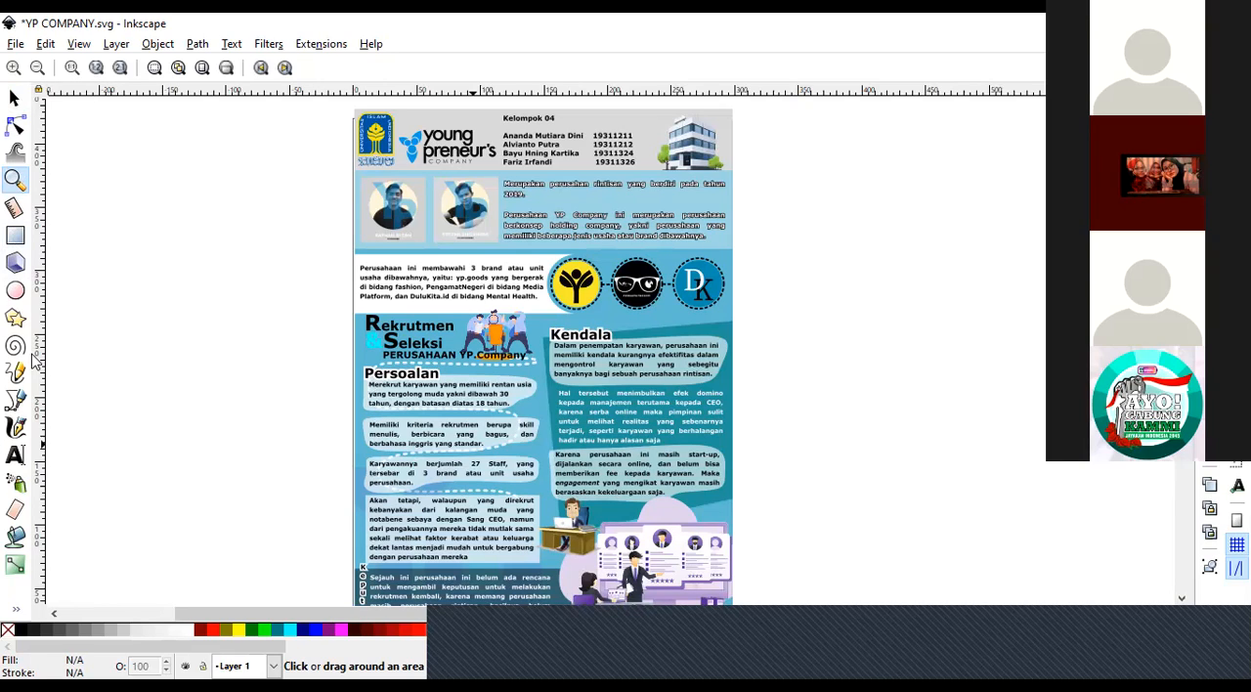
key(plus)
scroll(369, 579, down, 2)
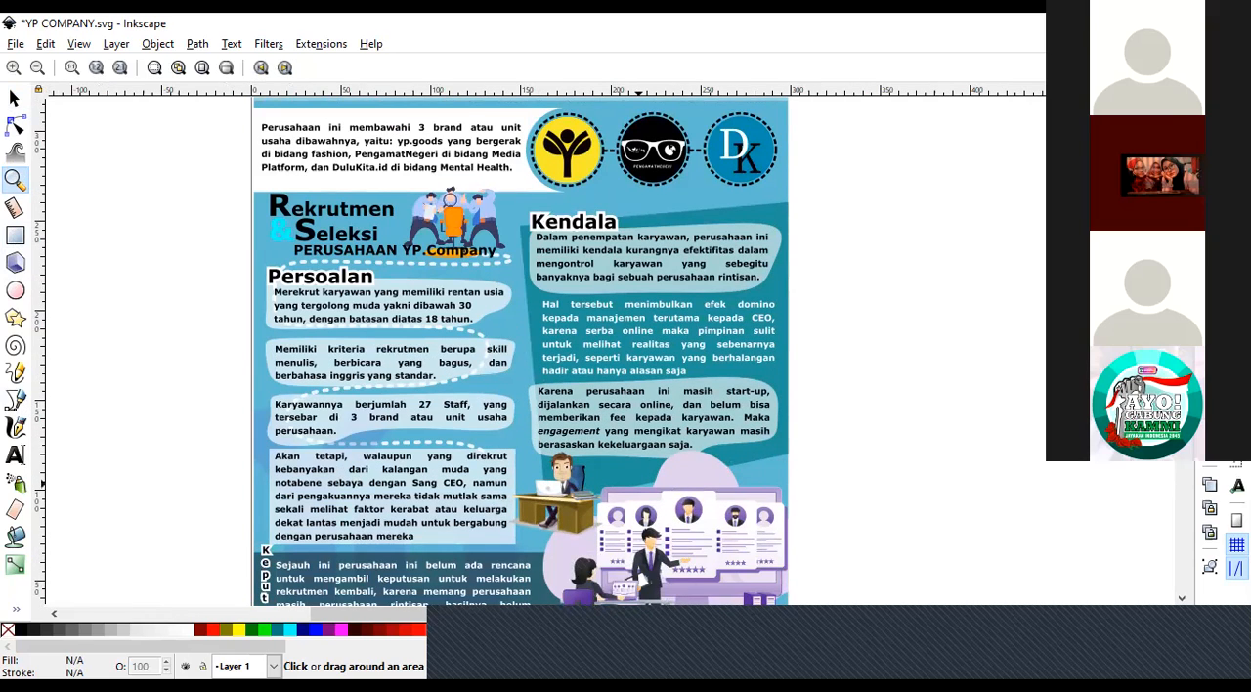
scroll(521, 348, down, 2)
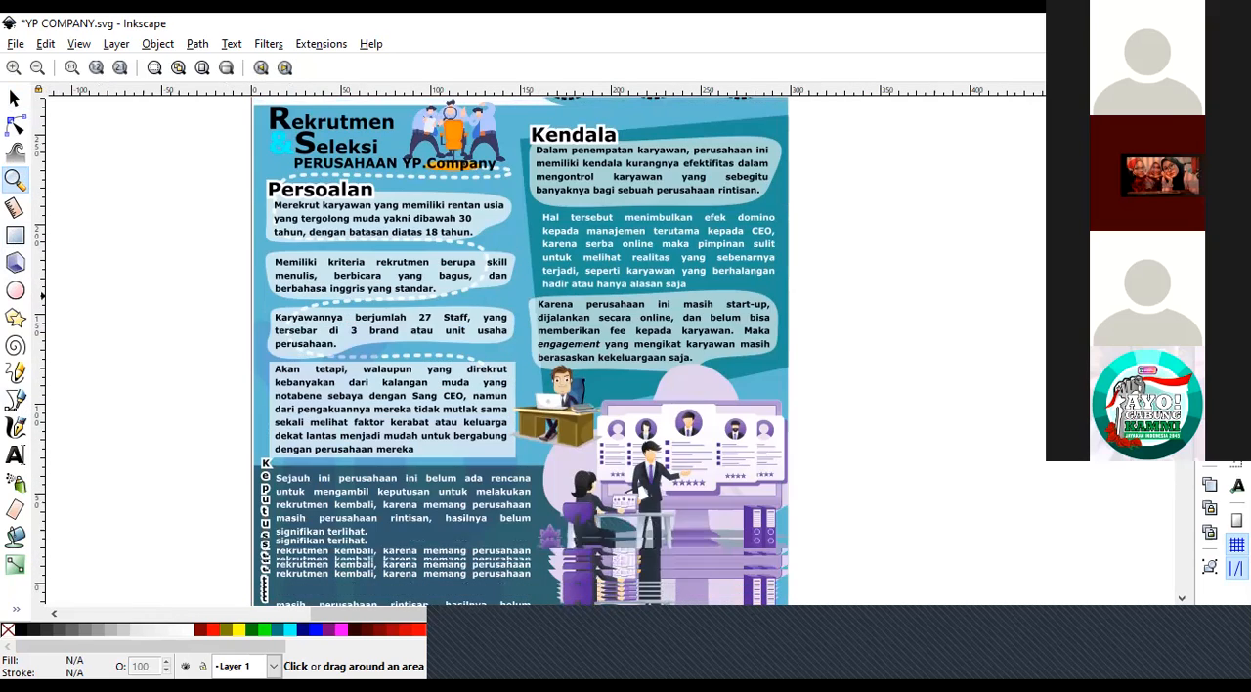
scroll(436, 462, down, 1)
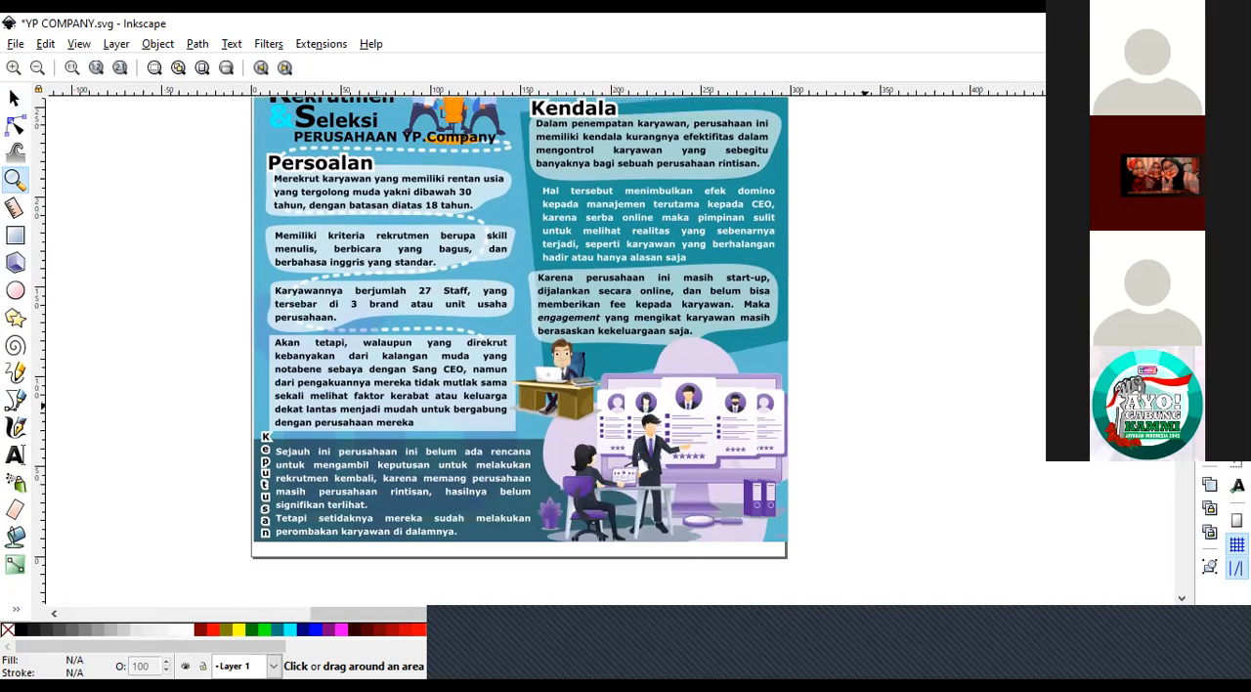
scroll(523, 422, up, 4)
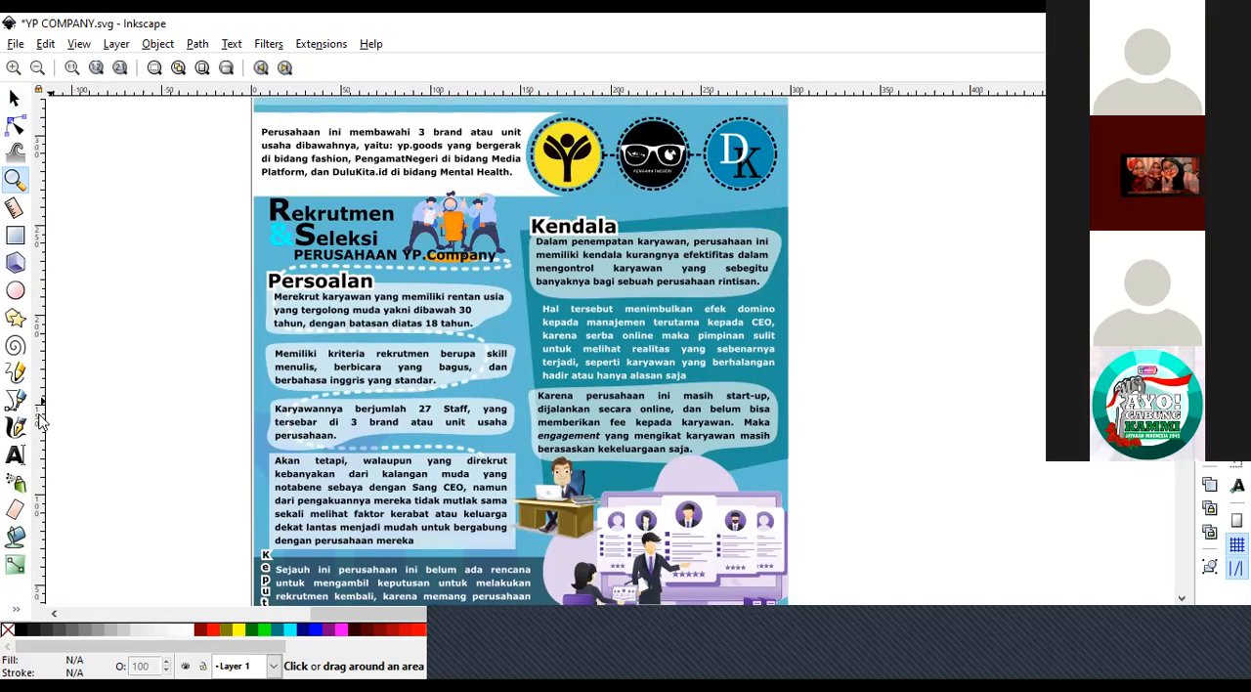
Draw a brown rectangle about 361 × 90 mm across the poster's middle text blocks and set its opacity to 42%.
click(16, 242)
drag(207, 296, 785, 459)
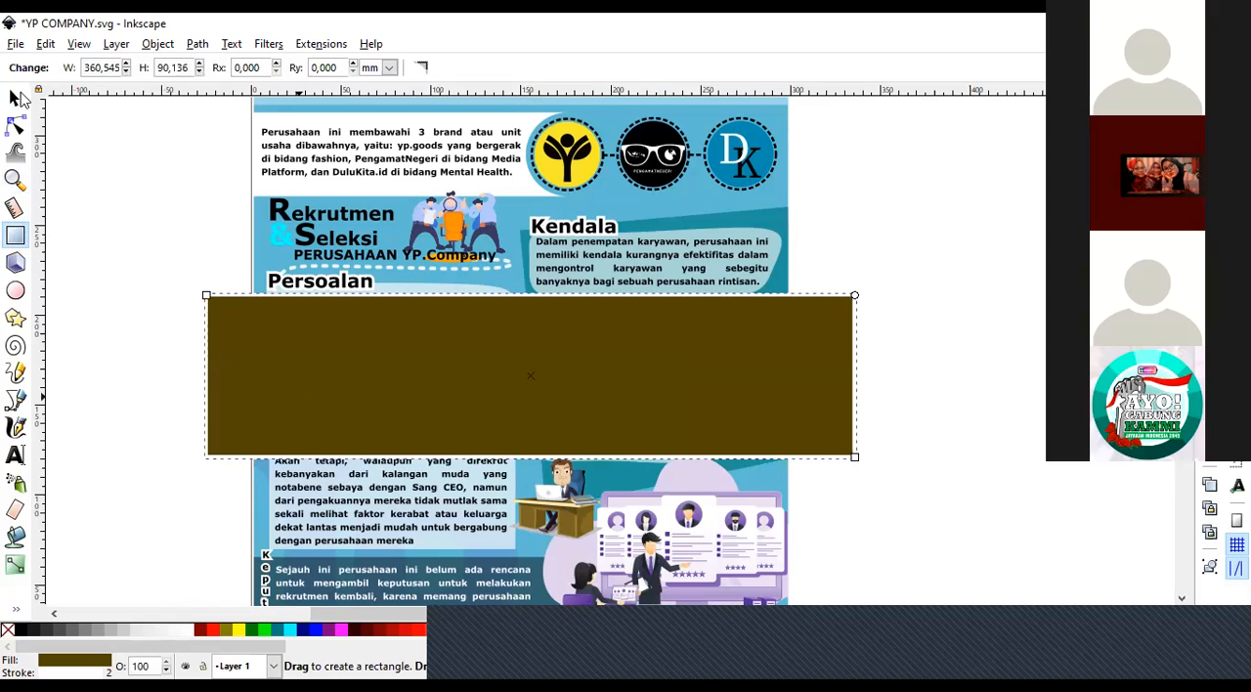
click(15, 99)
right_click(423, 342)
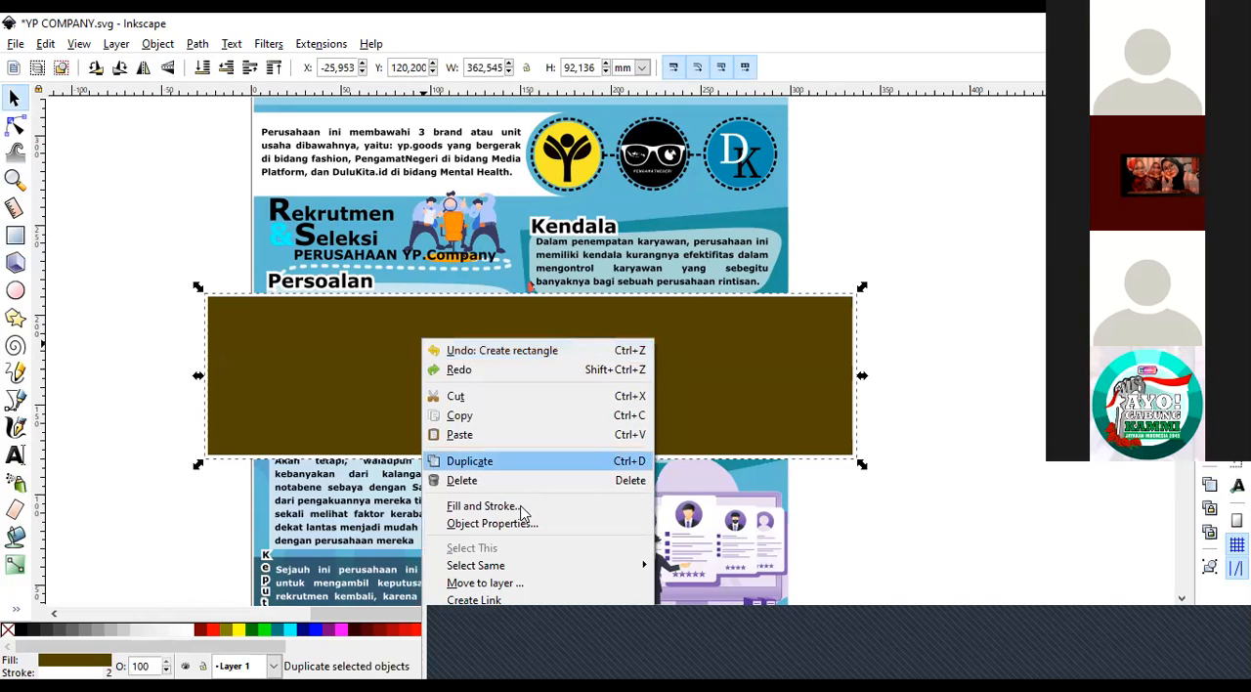
click(521, 507)
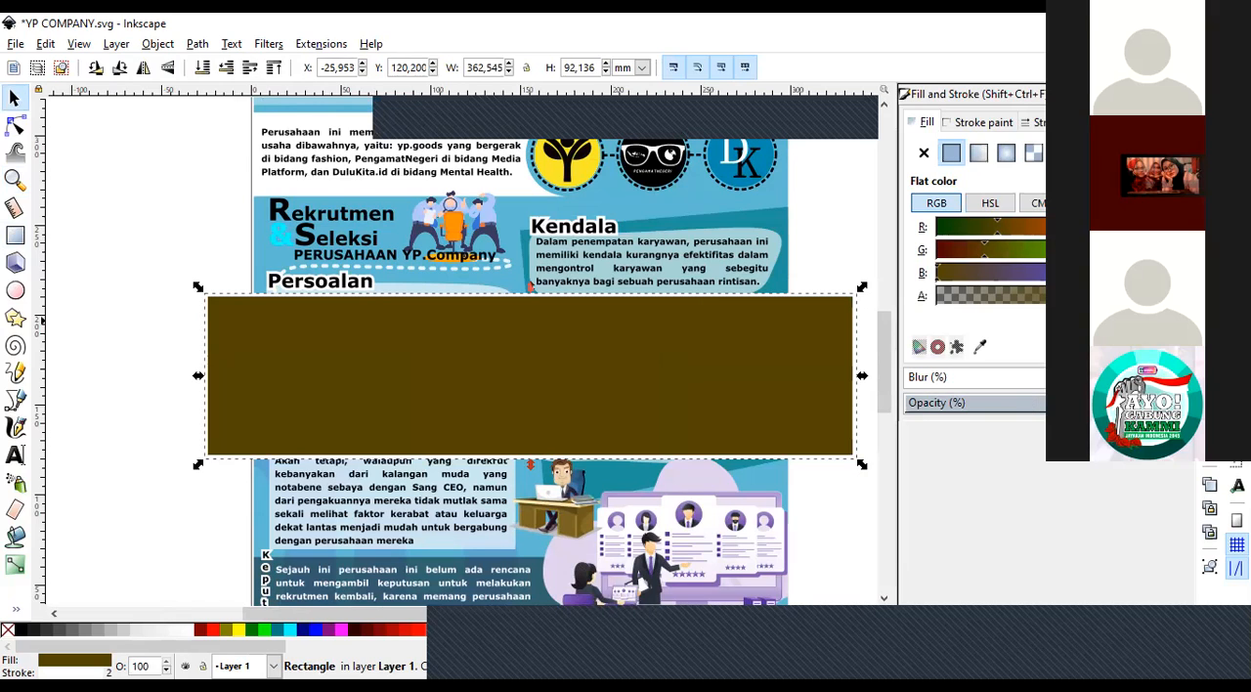
click(1022, 405)
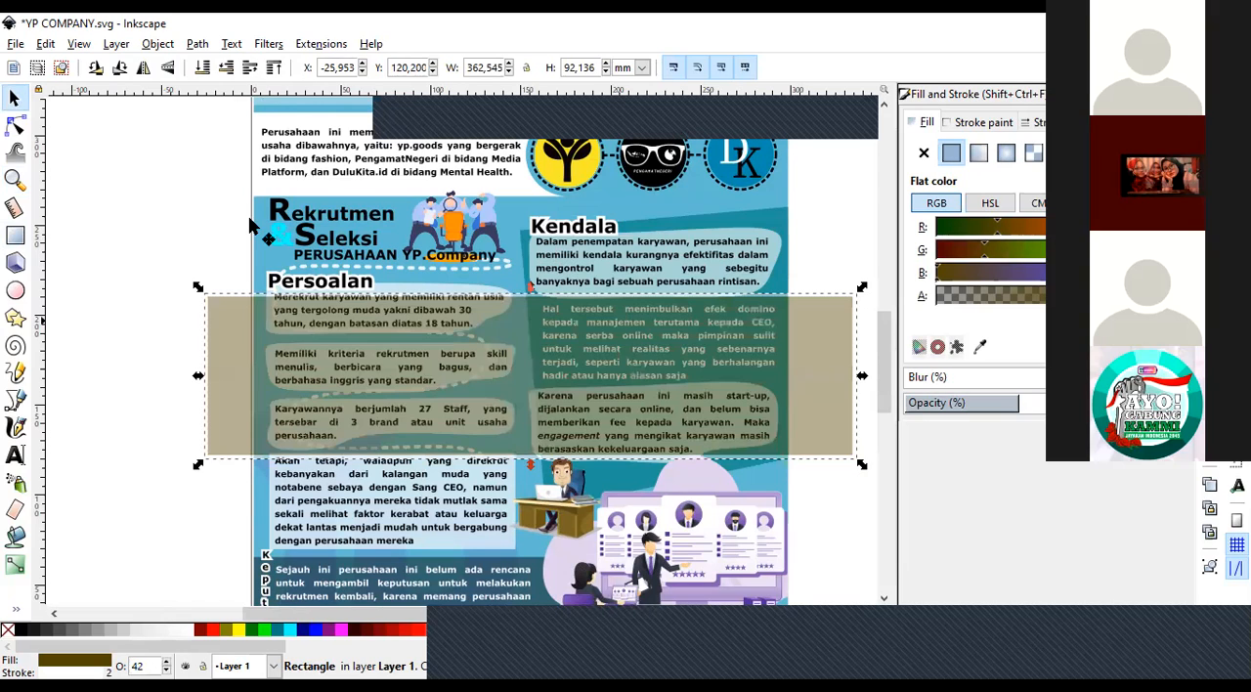
click(83, 160)
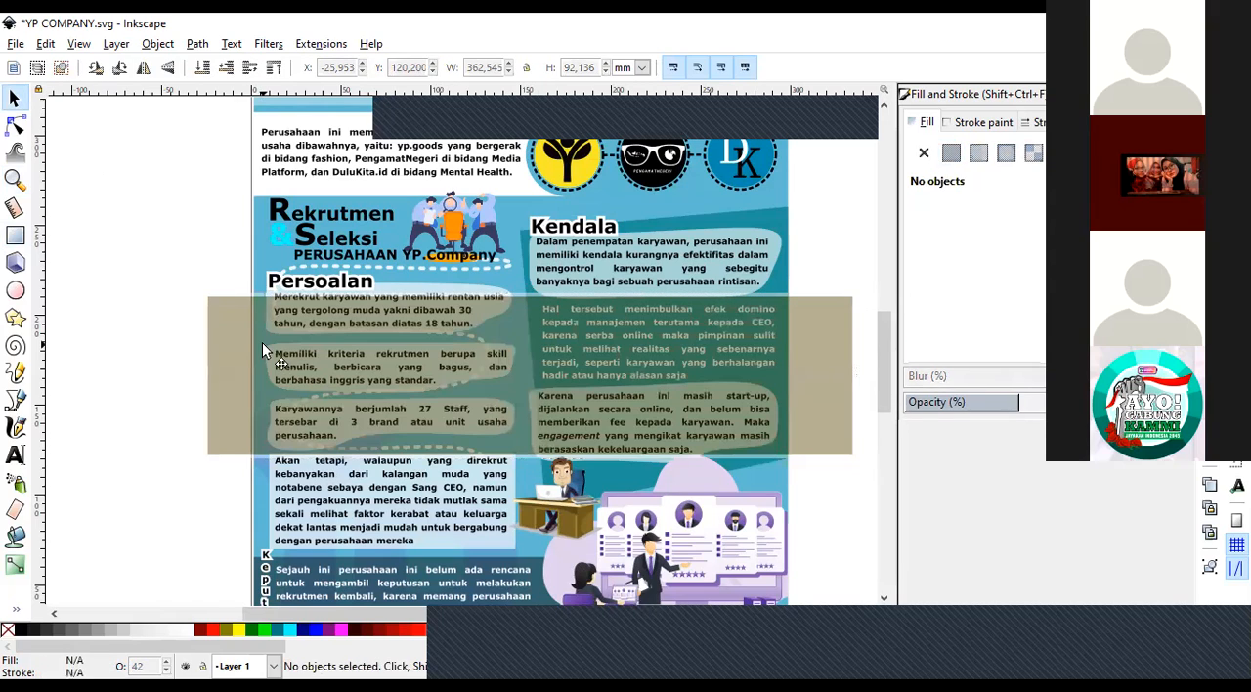
Move the translucent rectangle up and left over the Persoalan heading and remove its stroke.
drag(236, 303, 178, 256)
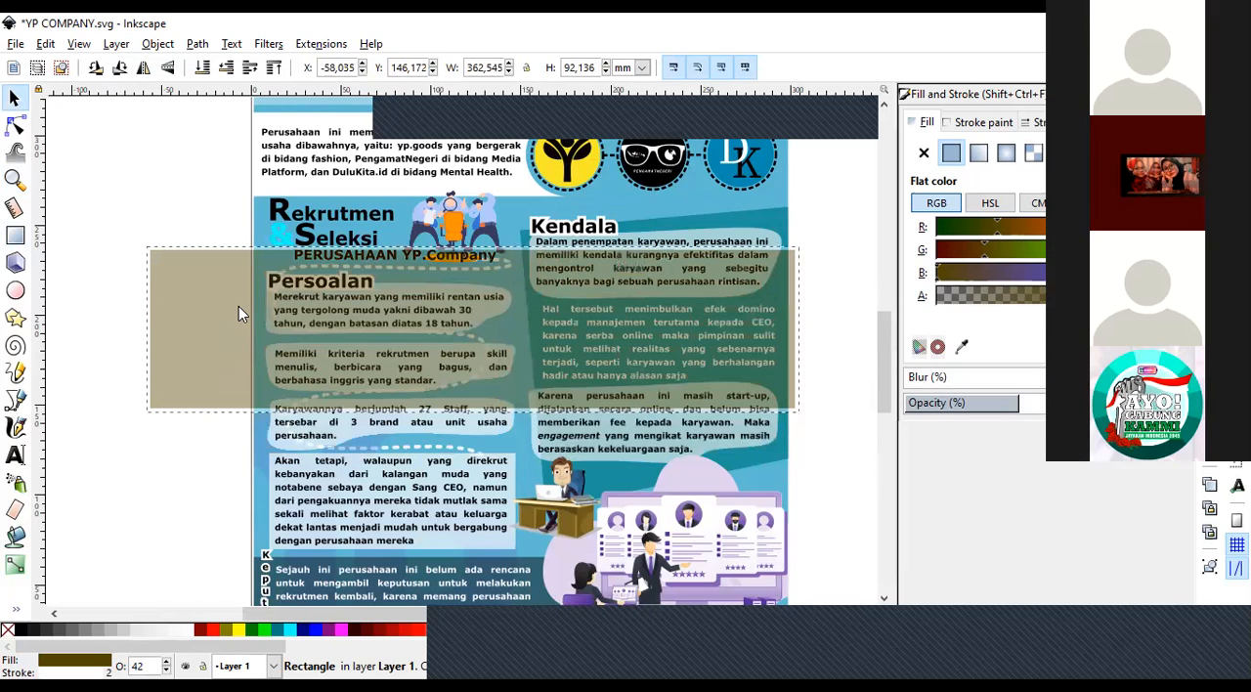
right_click(9, 628)
click(47, 552)
key(Escape)
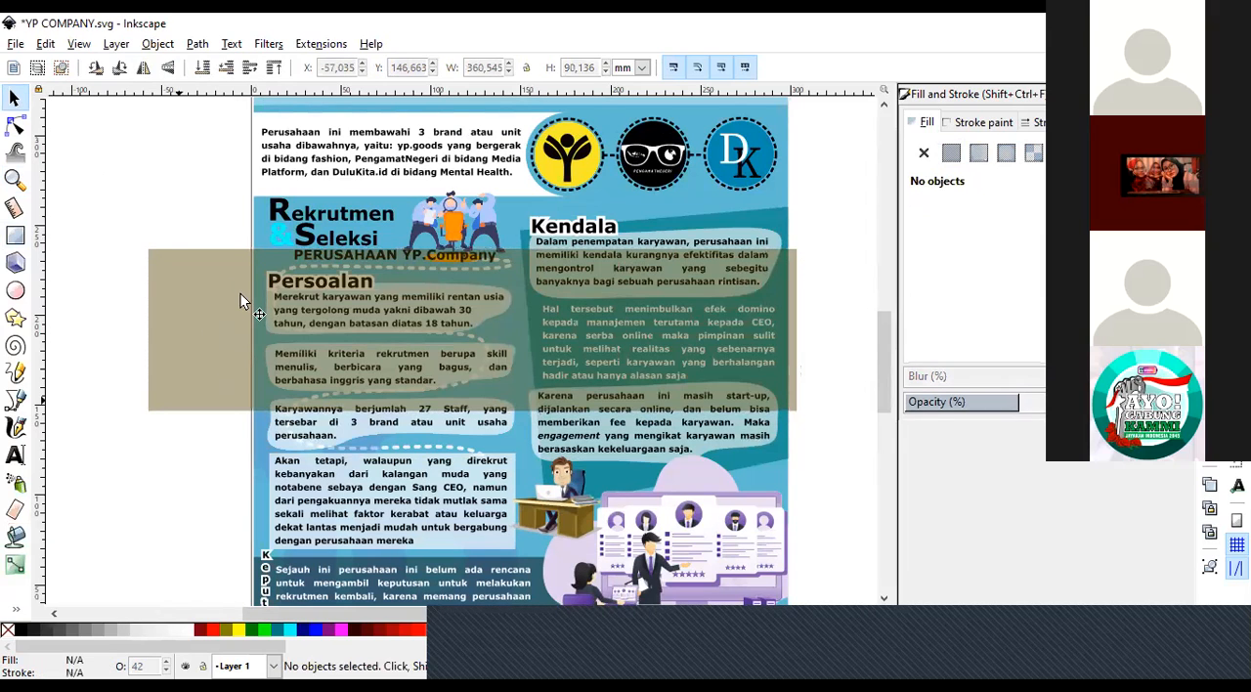
Move the strokeless rectangle back down over the middle text blocks and delete it.
click(181, 328)
drag(181, 328, 256, 372)
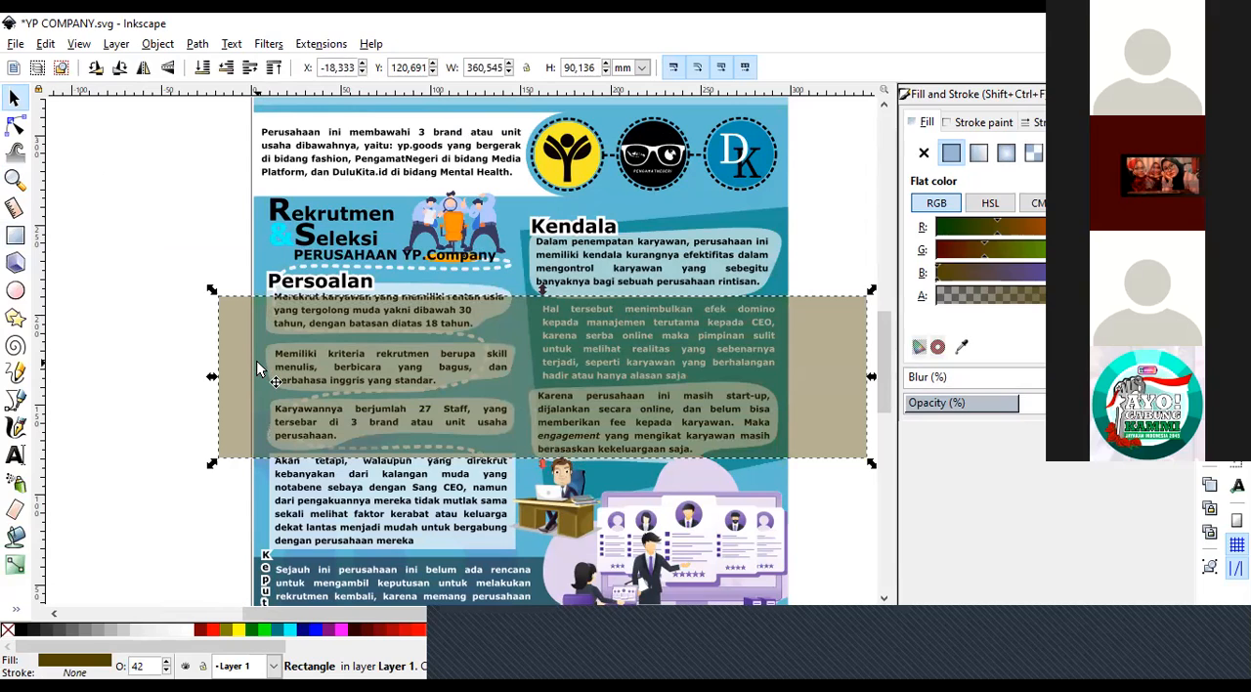
key(Delete)
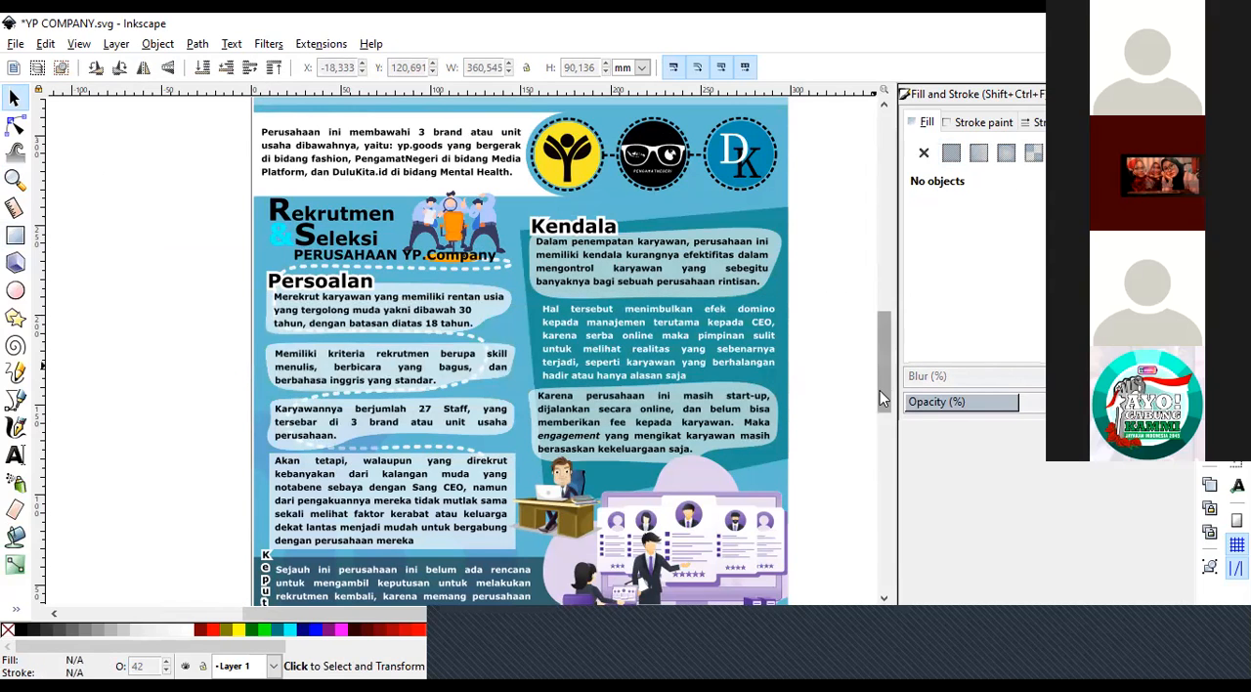
Review the poster from the Keputusan section and recruitment illustrations up to the header and founders' photos.
scroll(877, 411, down, 5)
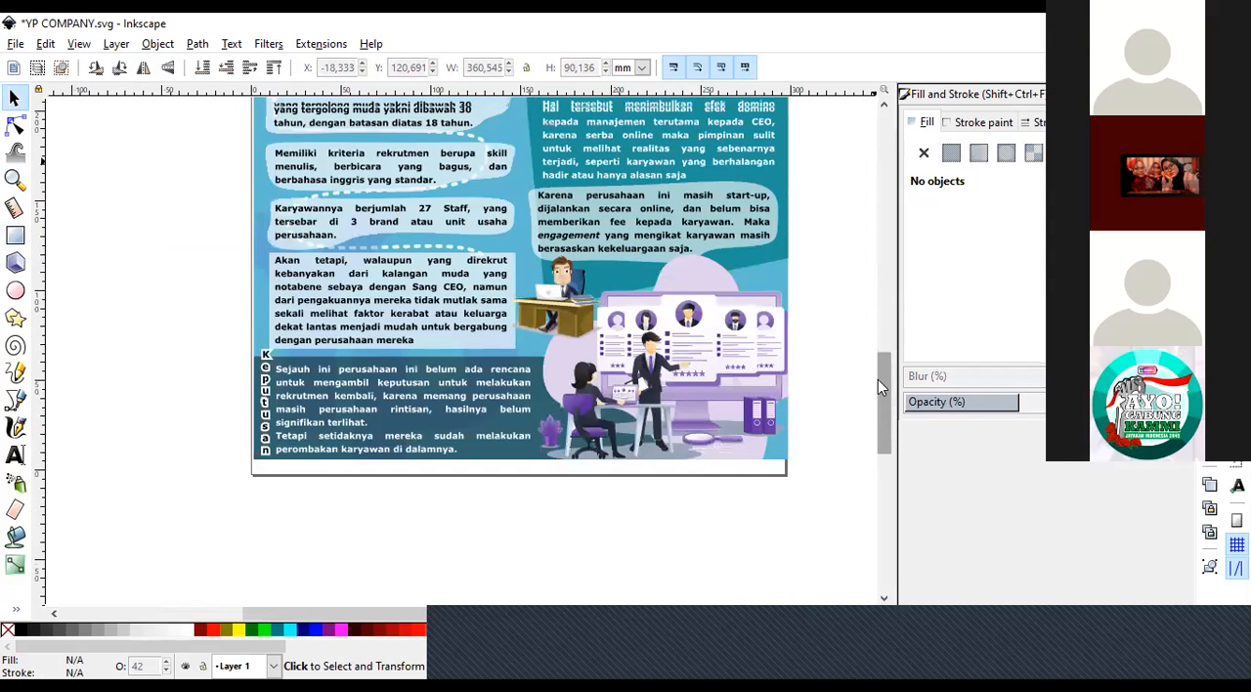
scroll(877, 376, up, 3)
scroll(876, 393, down, 1)
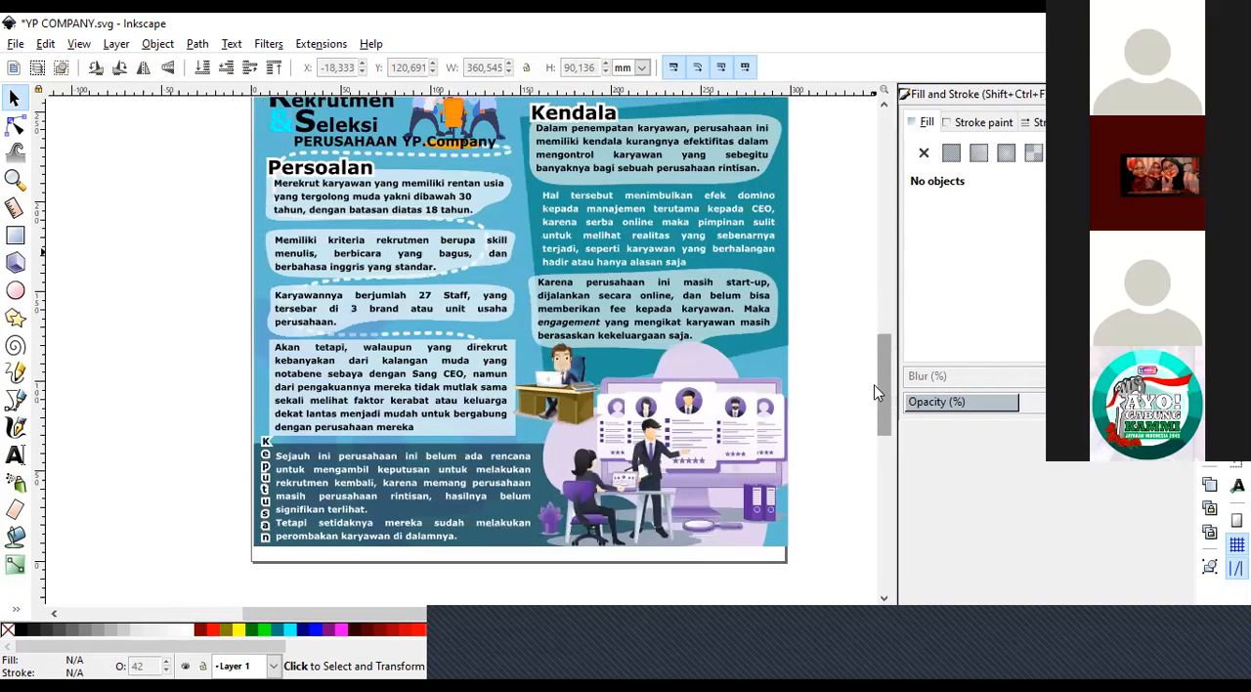
scroll(874, 394, down, 1)
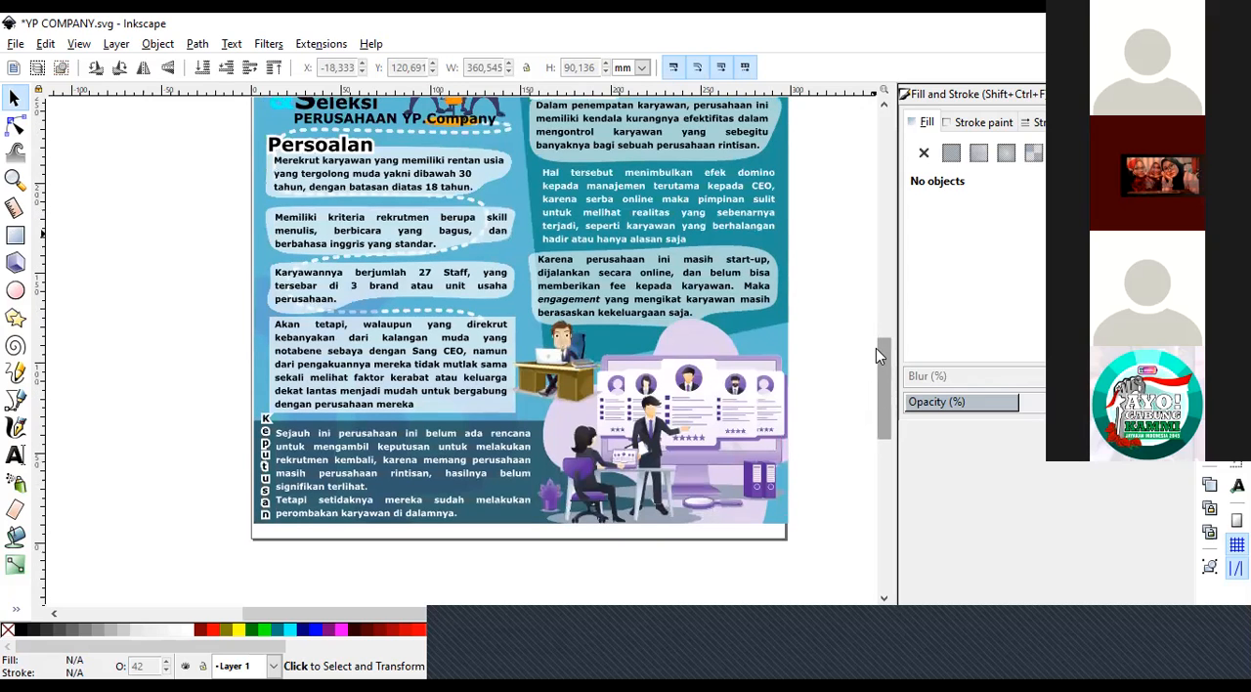
scroll(877, 370, up, 4)
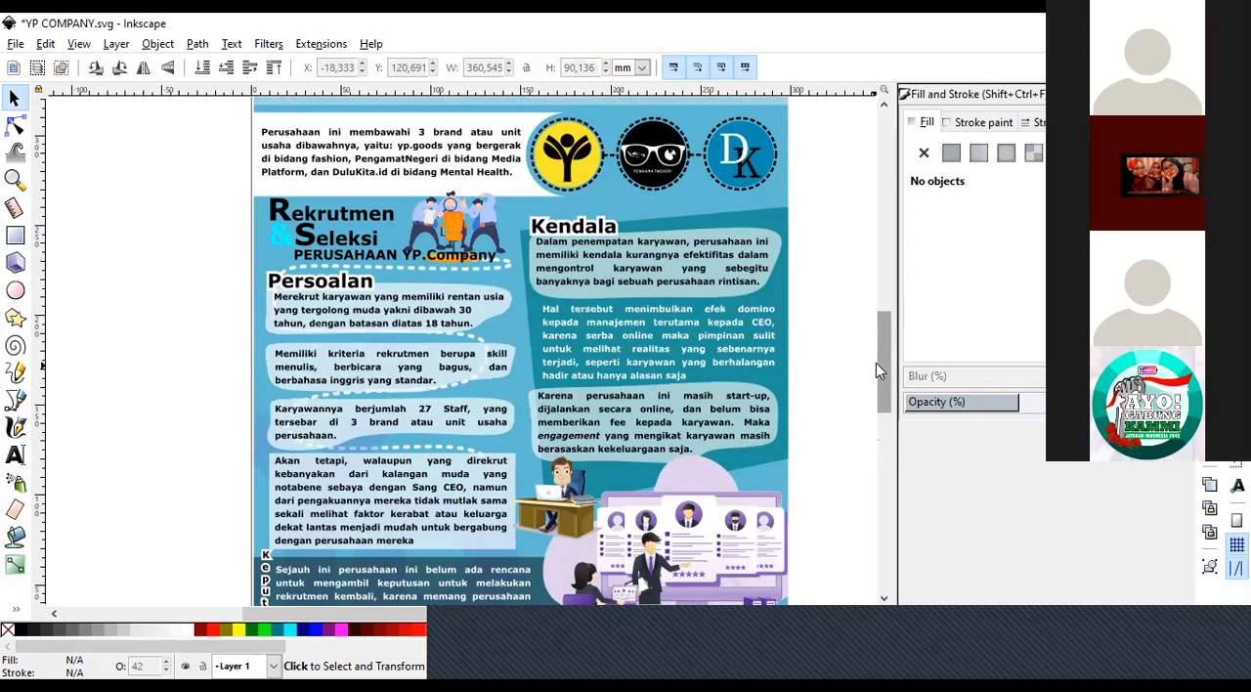
scroll(876, 337, up, 3)
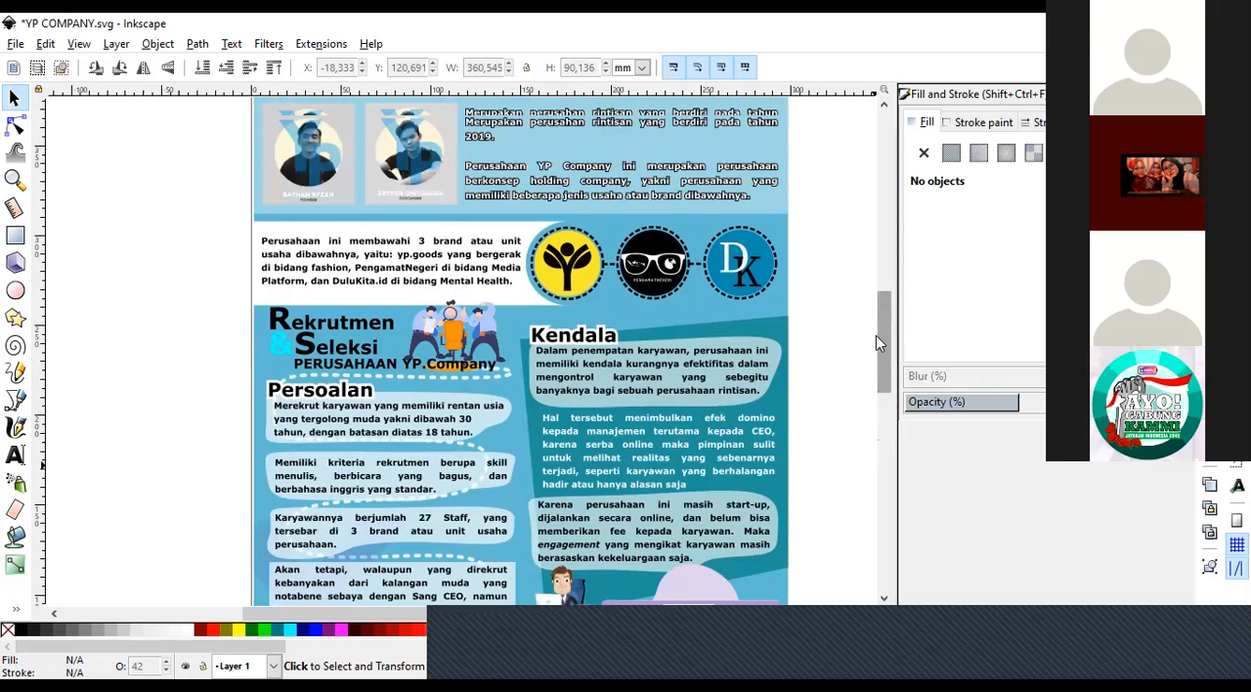
scroll(890, 308, up, 5)
scroll(878, 363, down, 4)
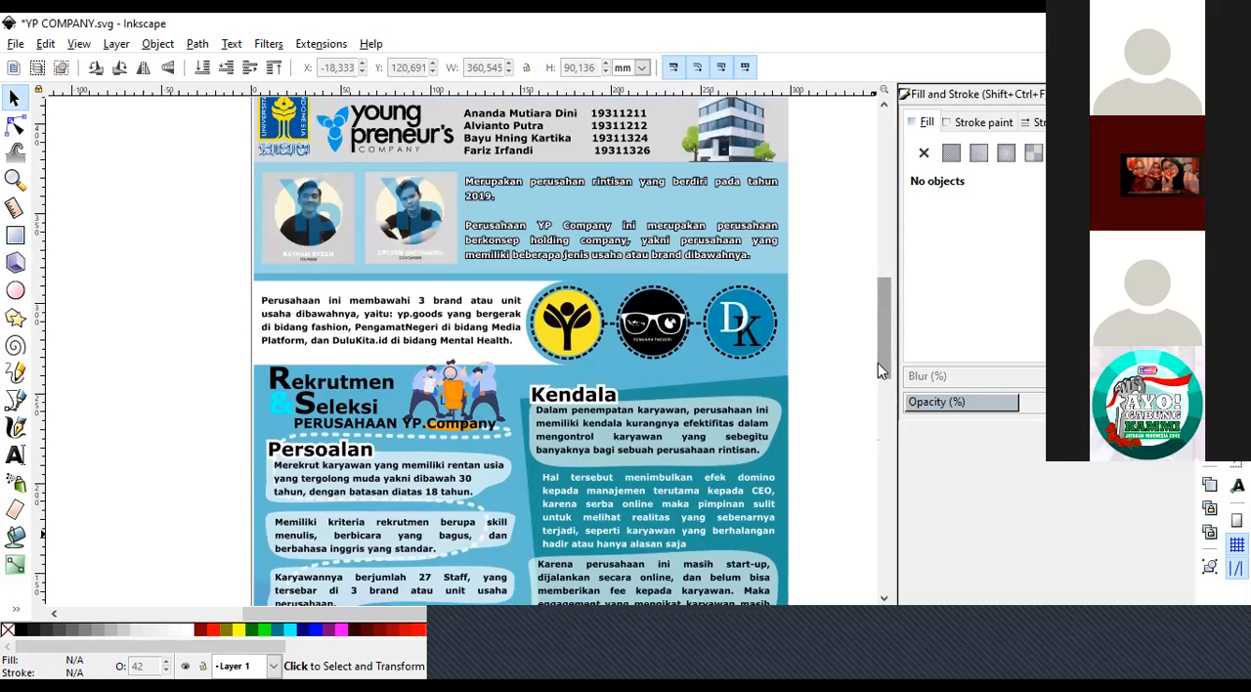
Select the white rounded panel behind the brand description paragraph and move it about 10 mm left.
scroll(862, 400, down, 5)
scroll(861, 392, down, 3)
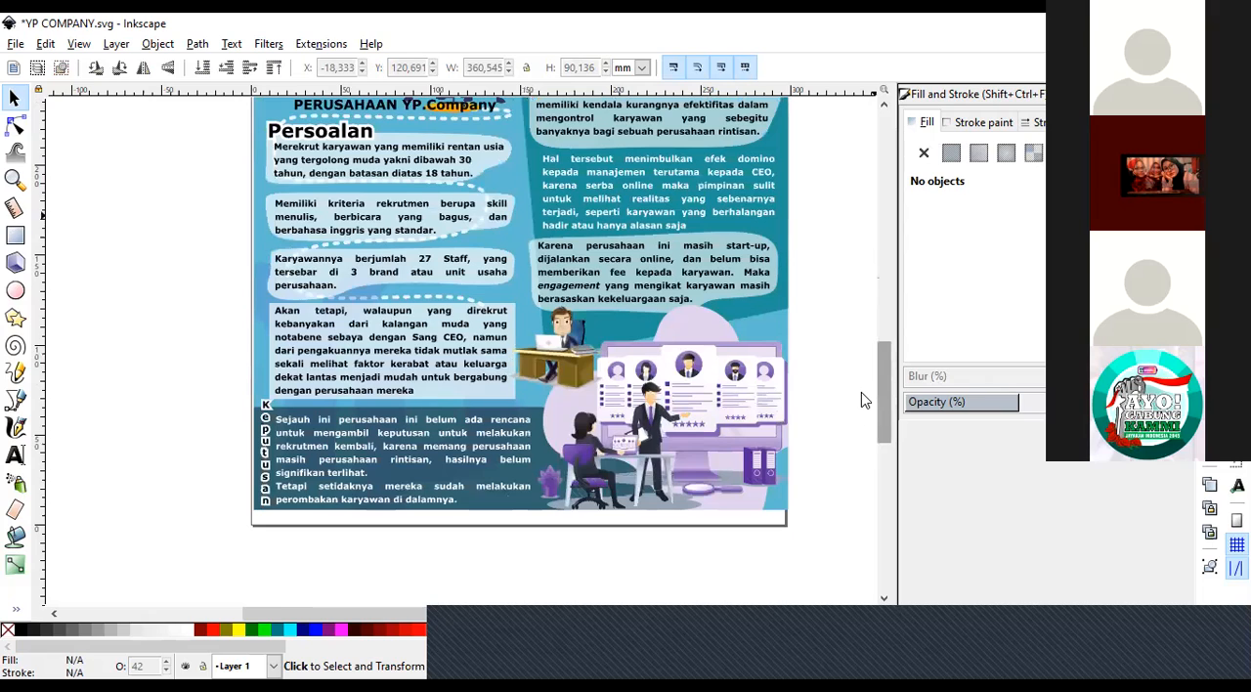
scroll(860, 391, up, 1)
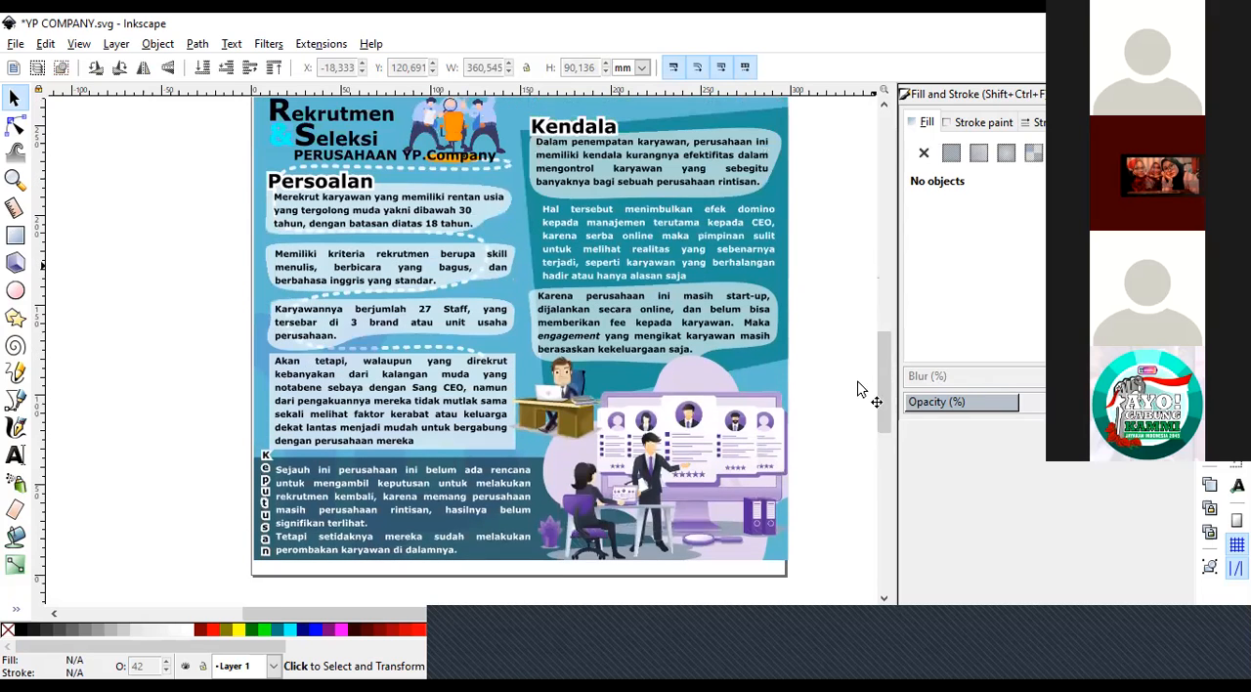
drag(888, 349, 905, 324)
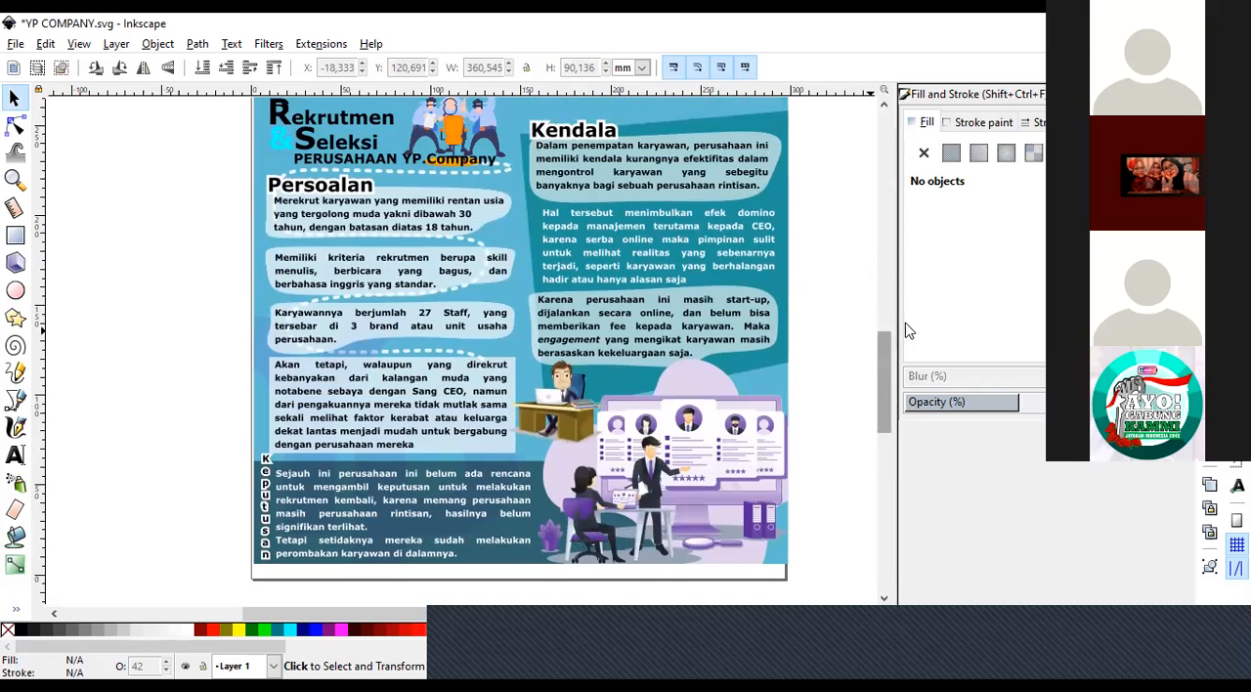
click(15, 179)
click(435, 183)
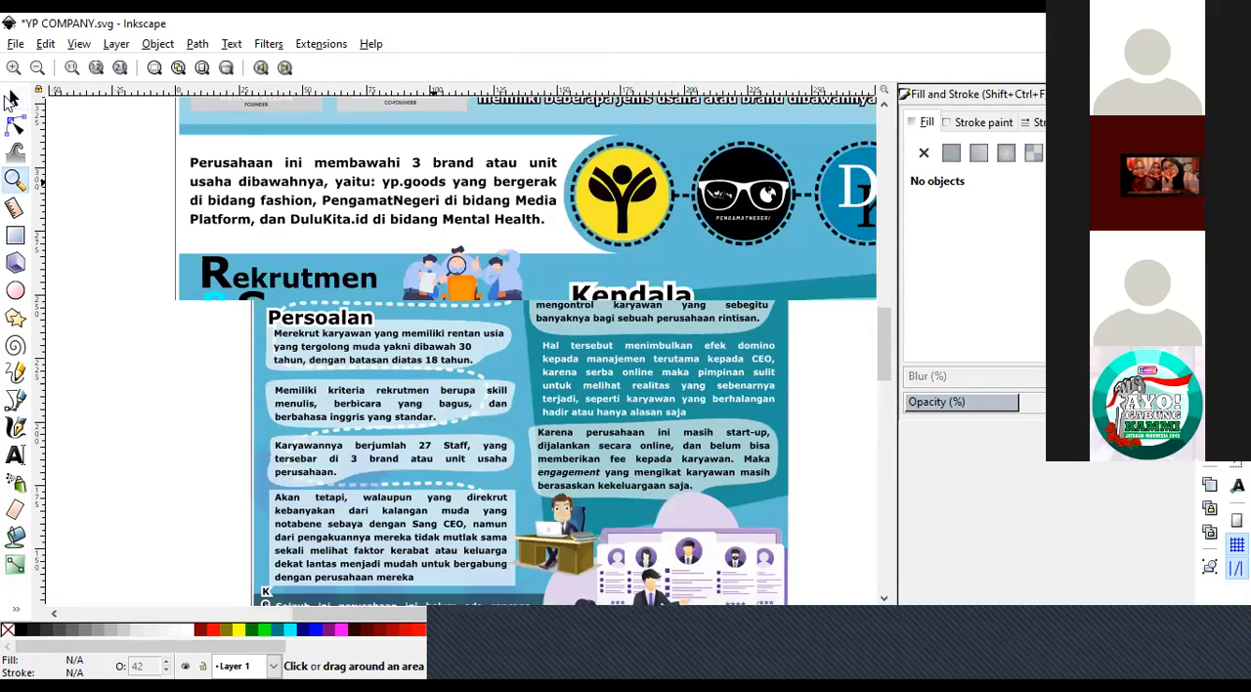
key(s)
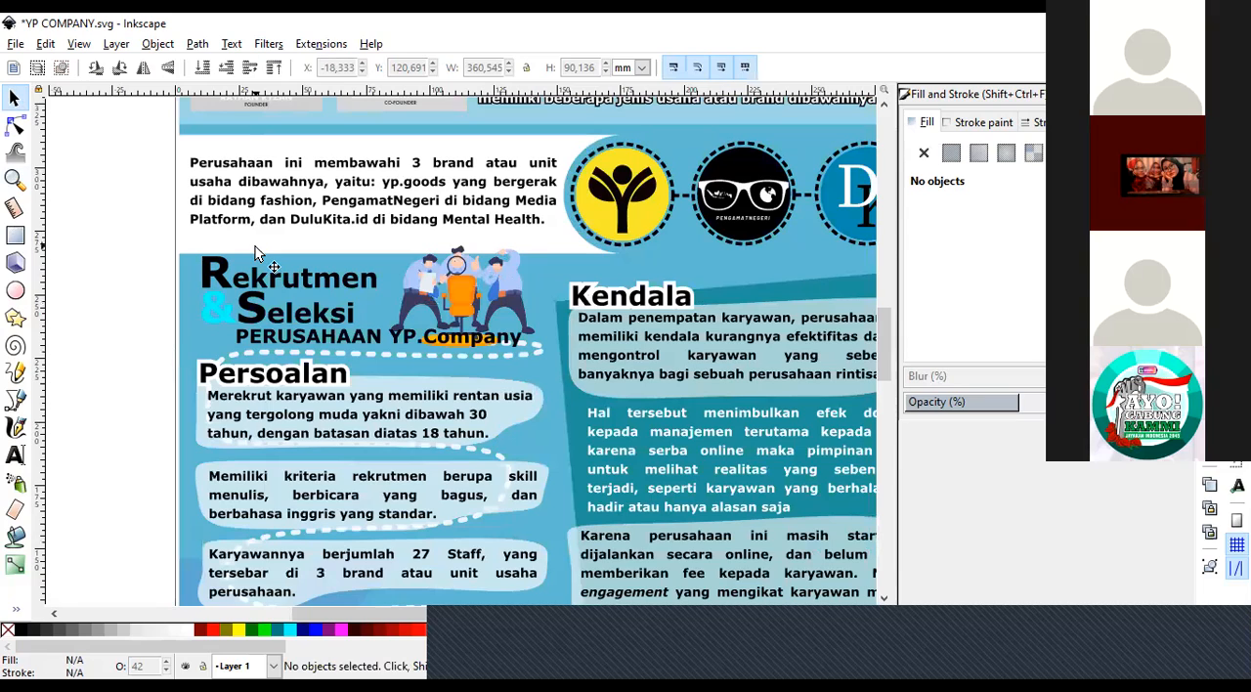
ctrl+click(244, 250)
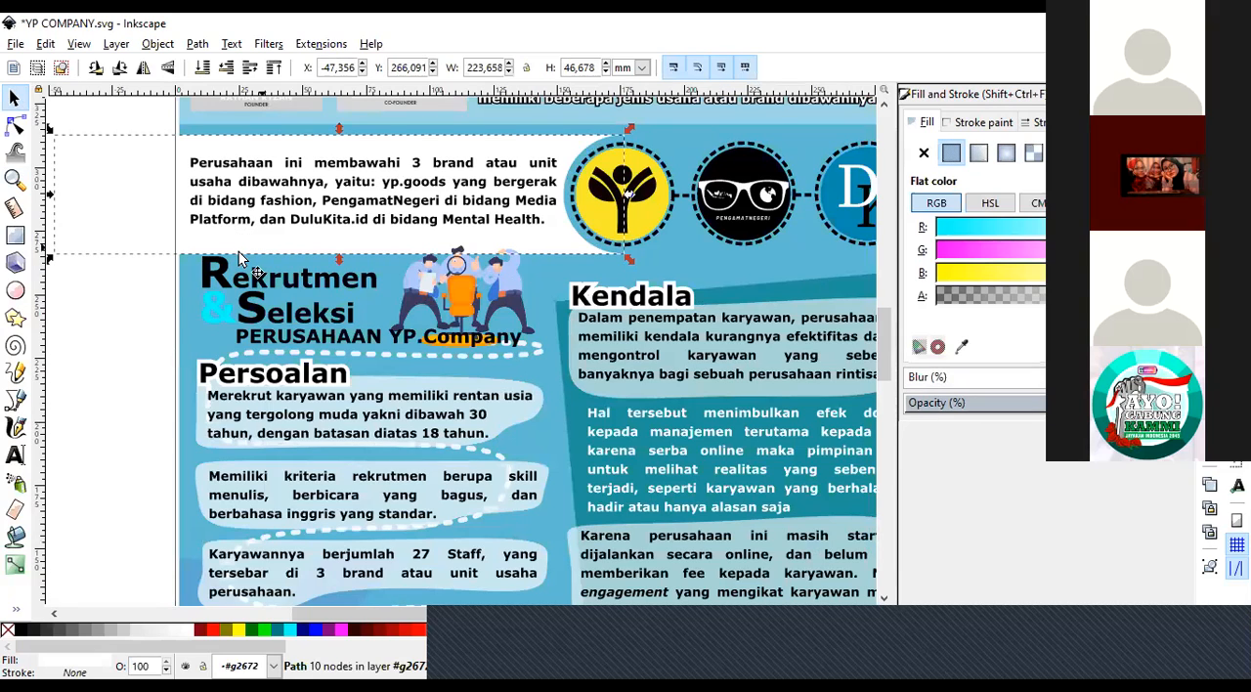
drag(241, 252, 217, 251)
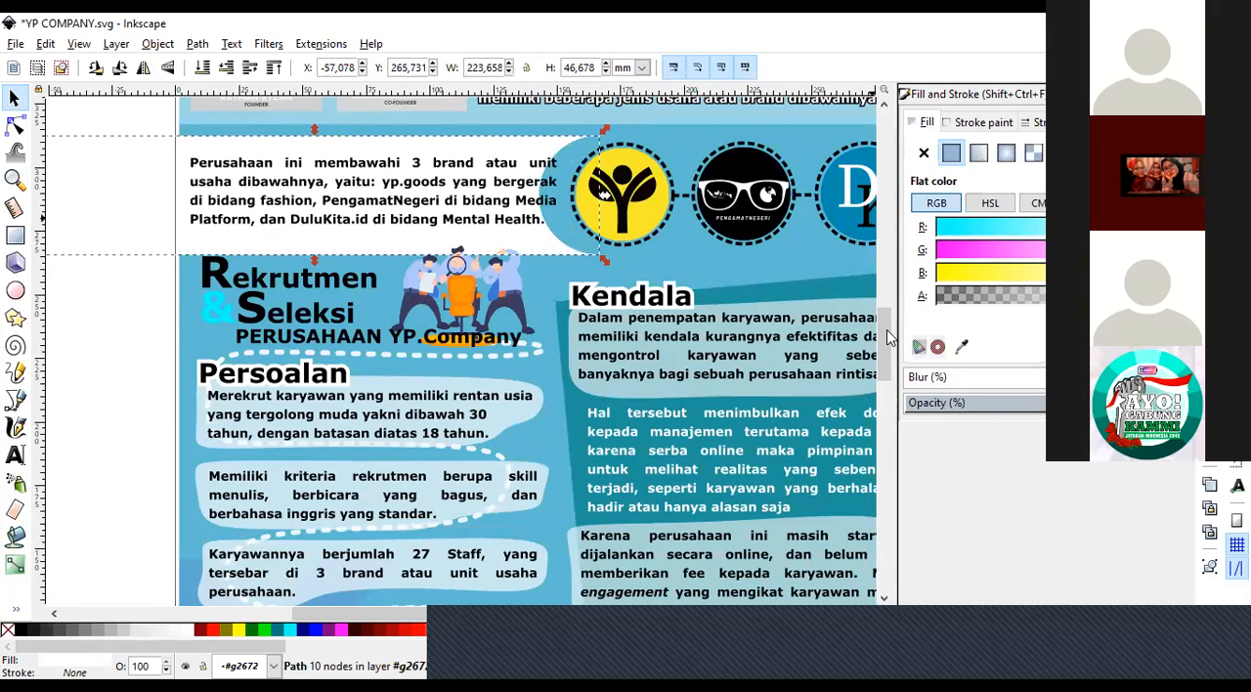
Move the white rounded panel up over the founders' photos, and undo both panel moves.
scroll(330, 409, up, 4)
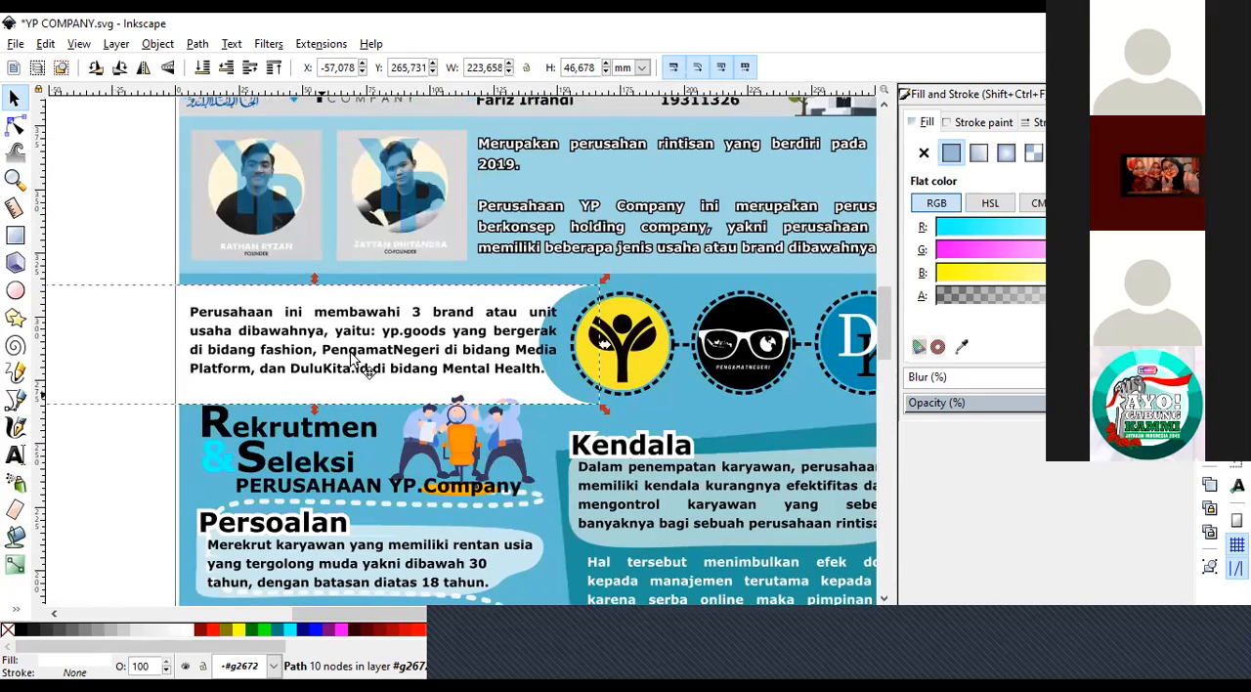
drag(330, 391, 403, 280)
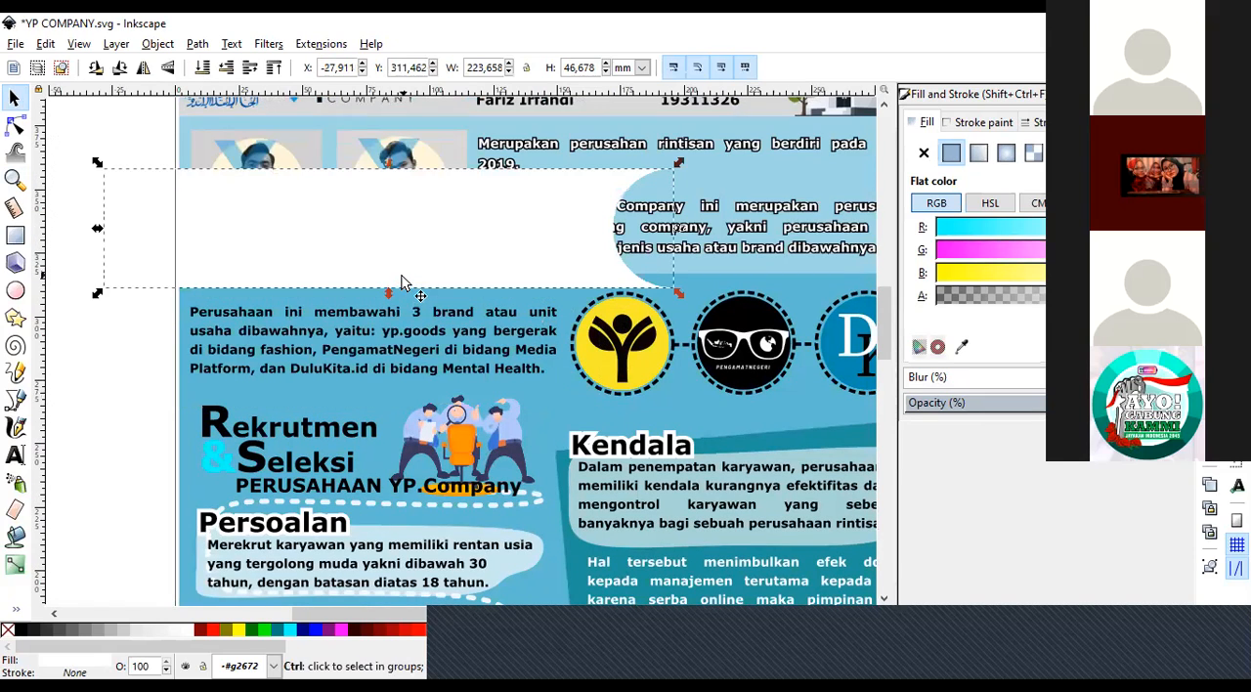
key(Escape)
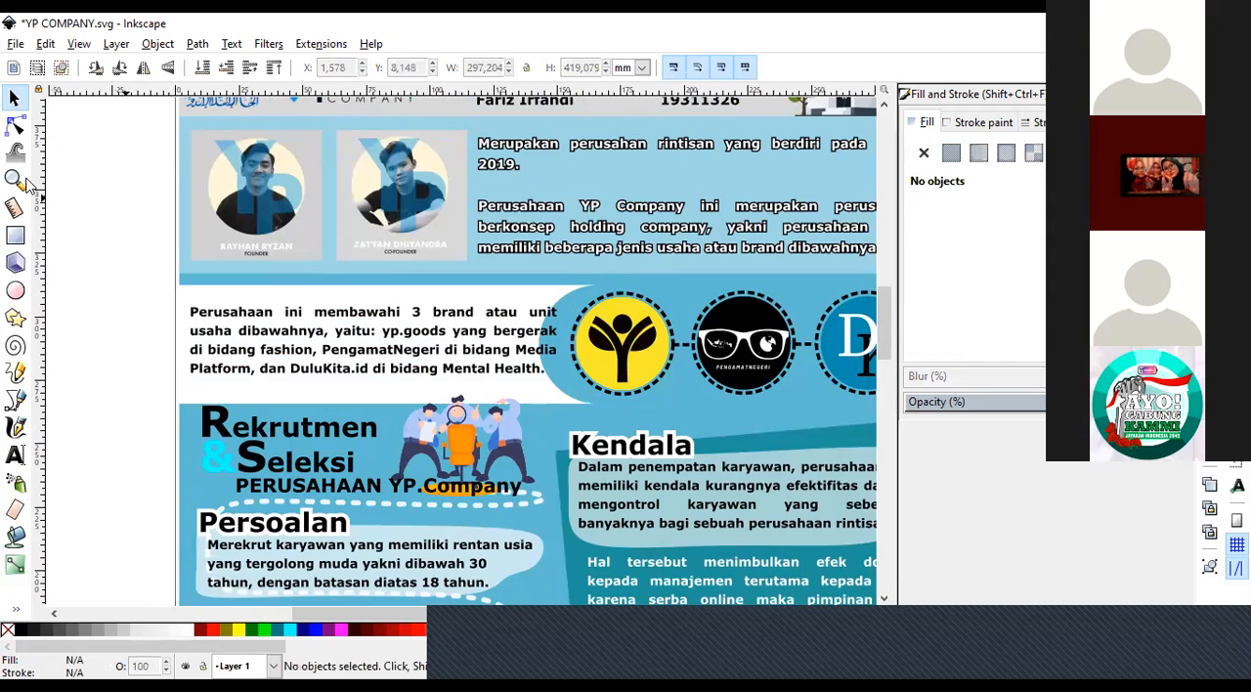
click(15, 179)
click(37, 68)
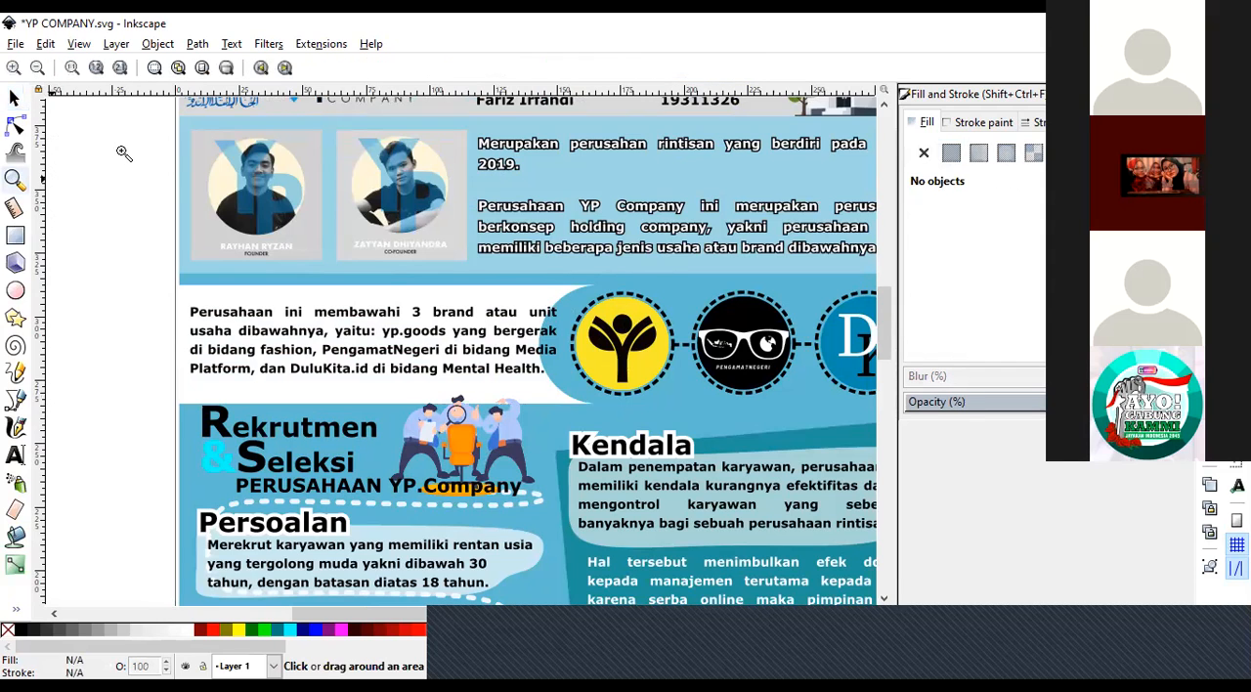
click(440, 403)
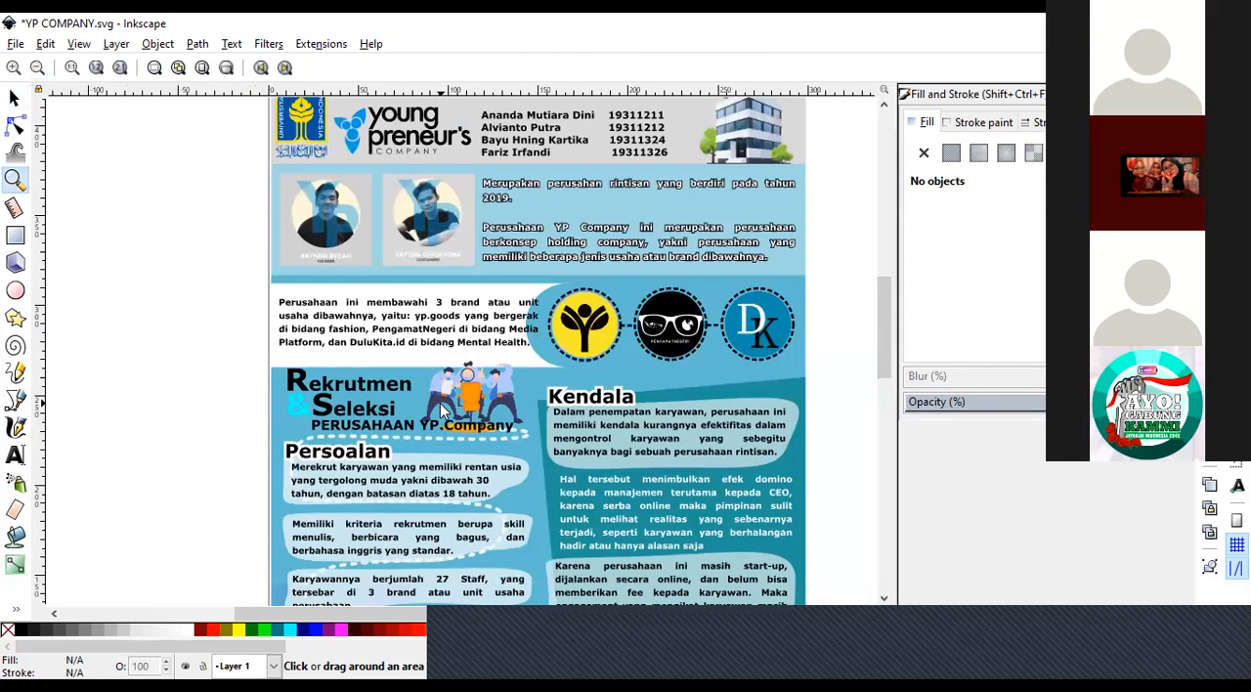
click(14, 98)
click(15, 185)
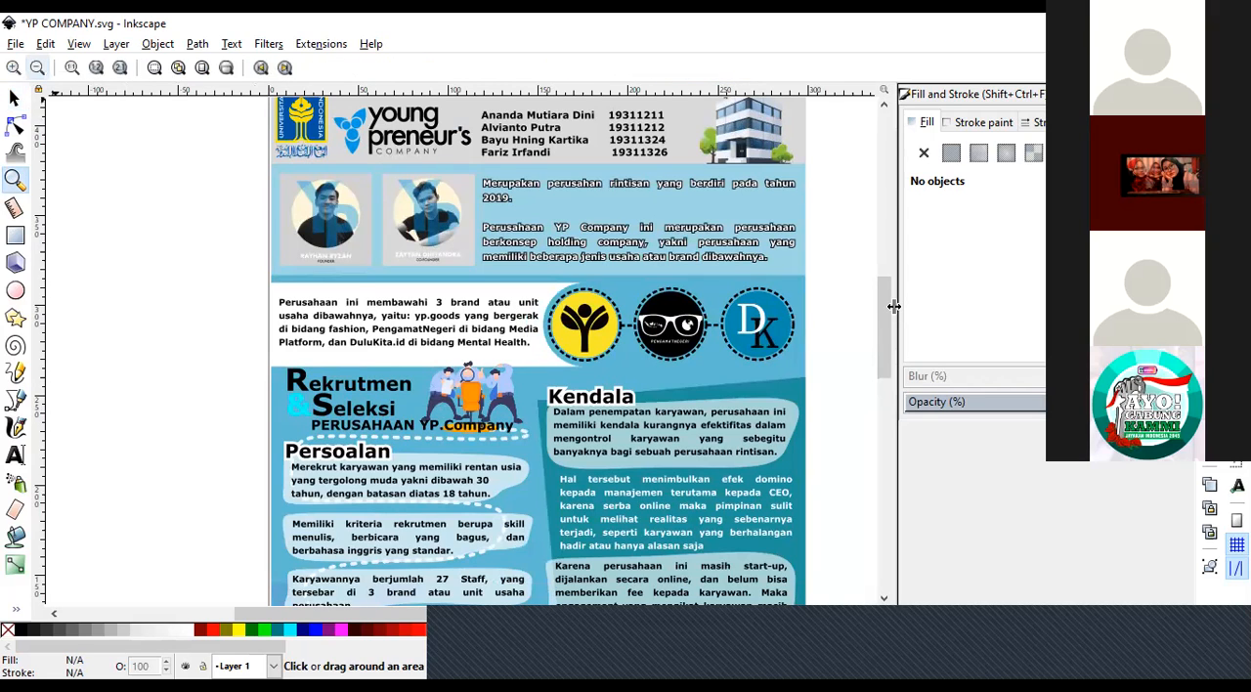
Zoom out to view the entire poster page from the header to the Keputusan section.
key(minus)
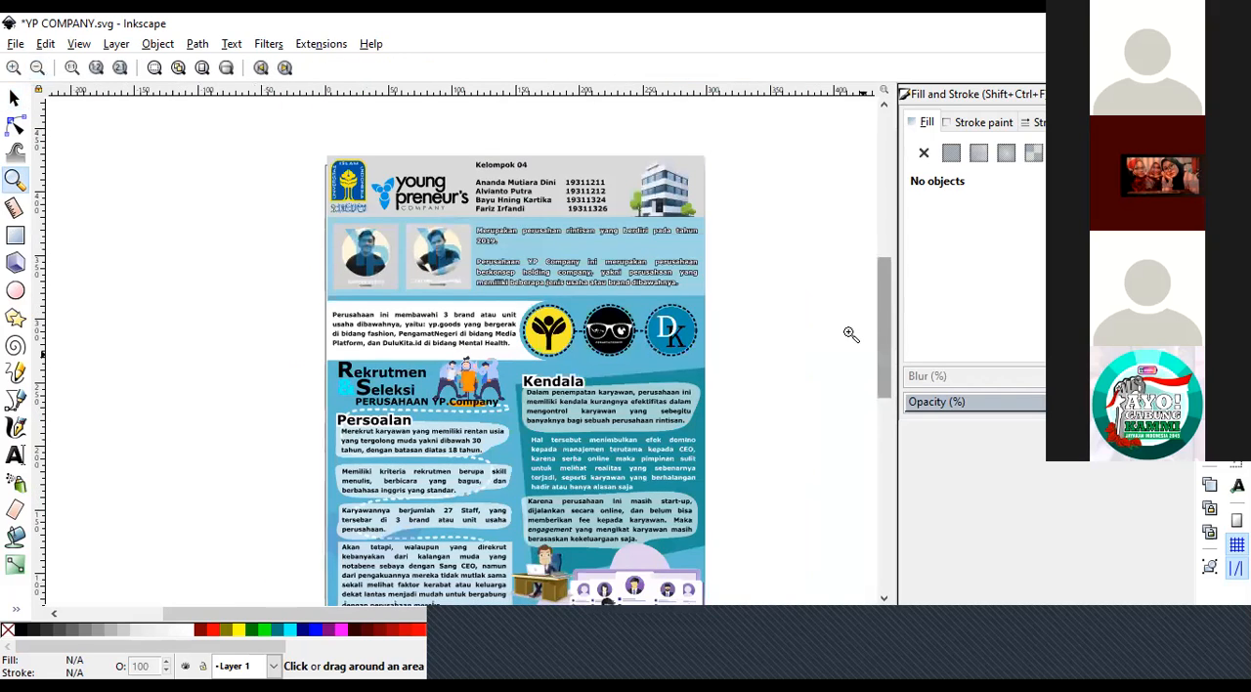
key(s)
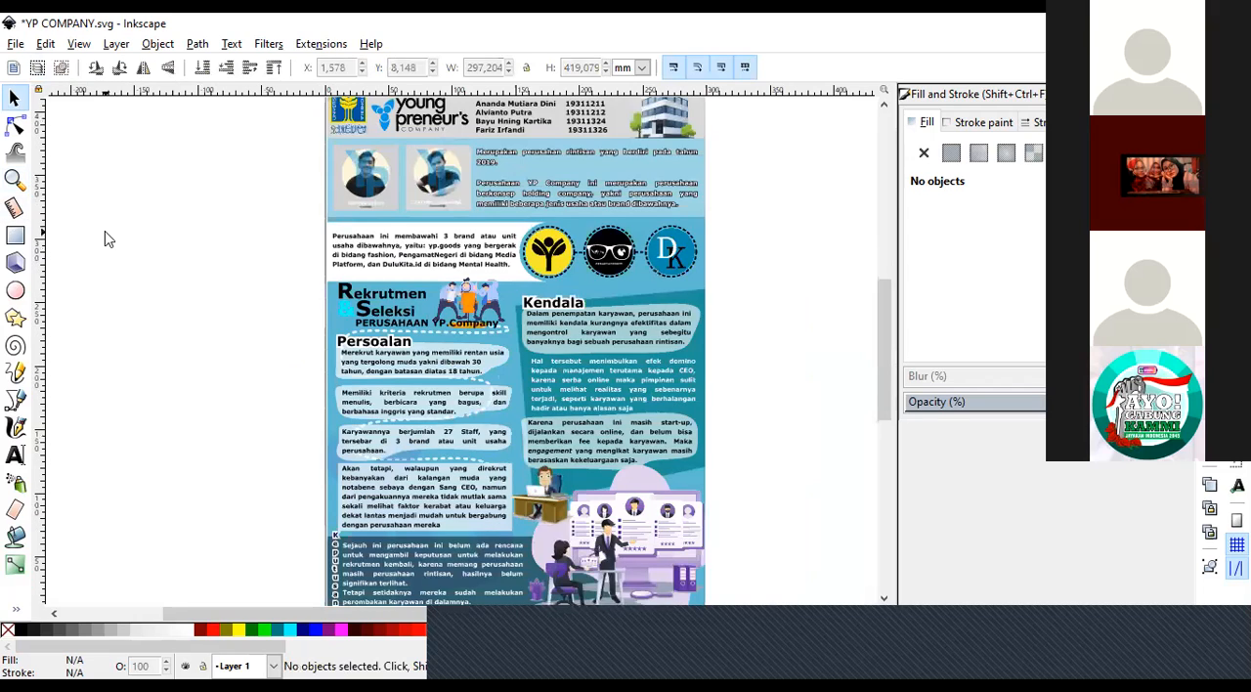
right_click(481, 283)
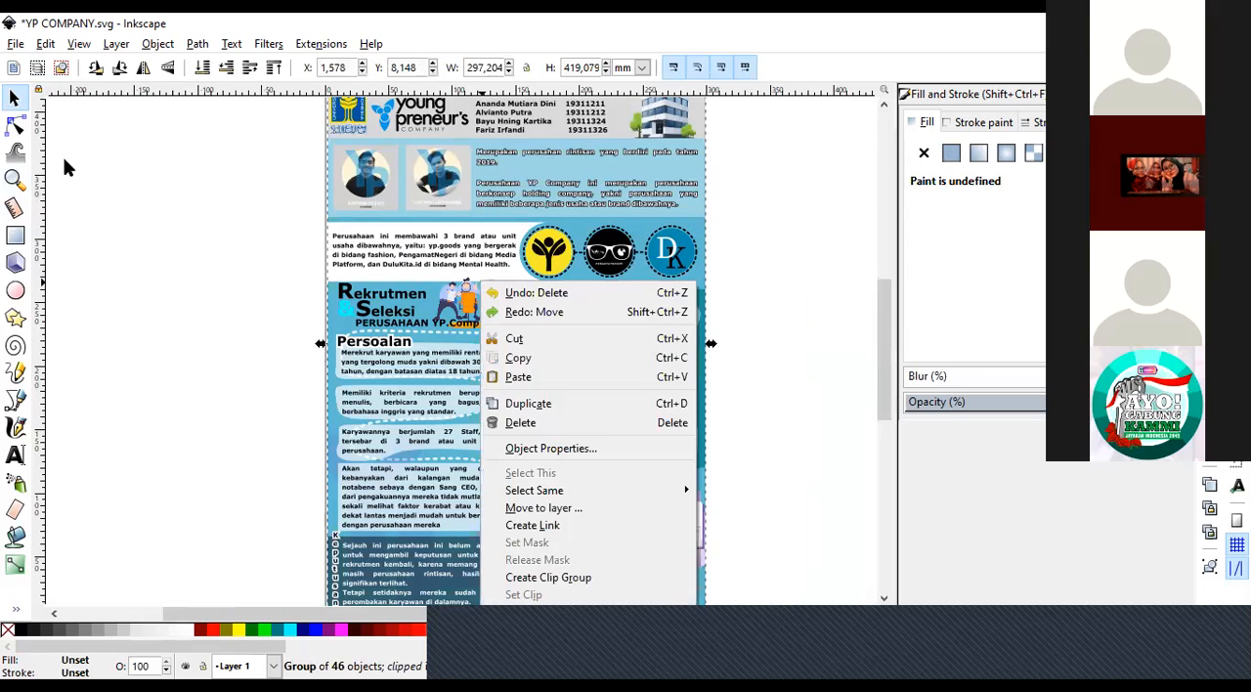
click(15, 180)
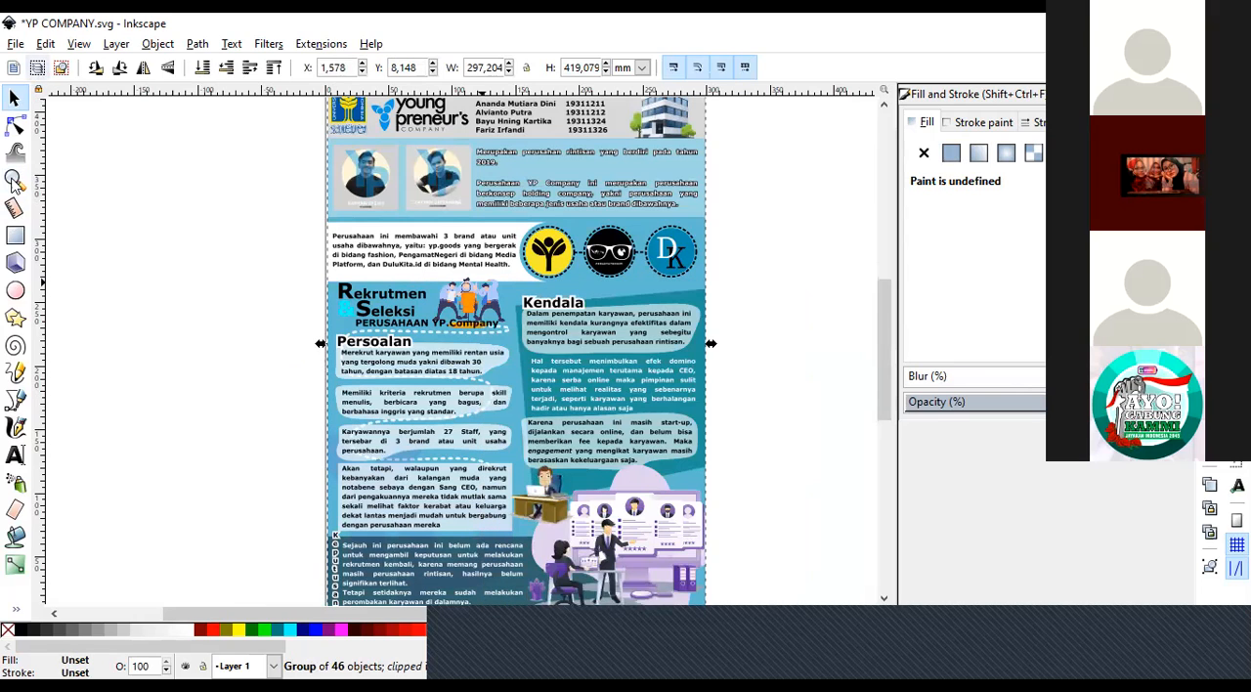
click(14, 181)
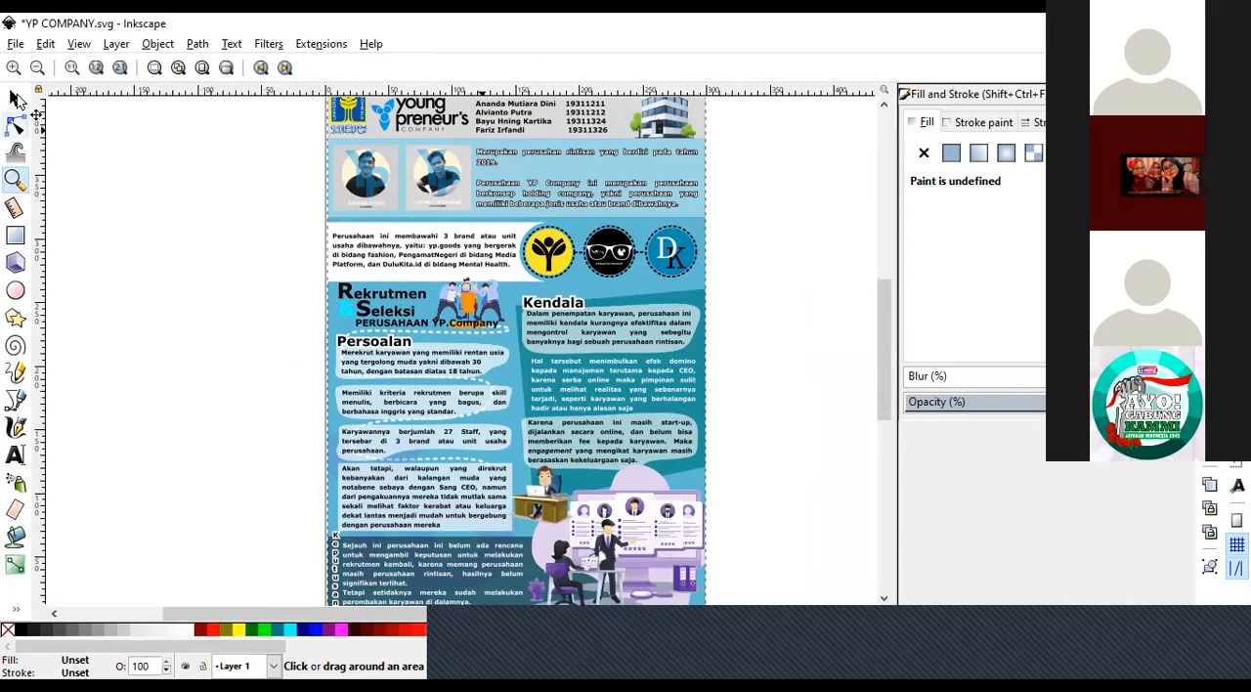
click(37, 68)
click(14, 98)
click(249, 346)
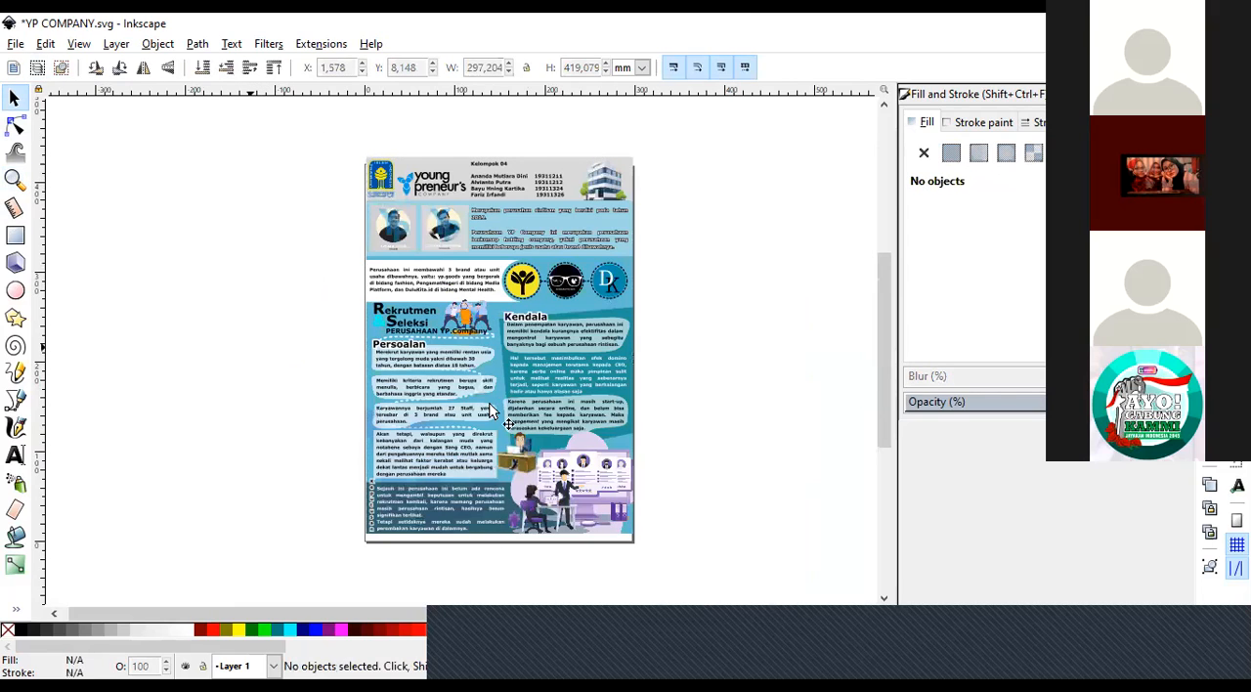
Move the entire poster group off the page to the left and then to the right, and undo these moves.
click(492, 412)
click(263, 414)
click(496, 408)
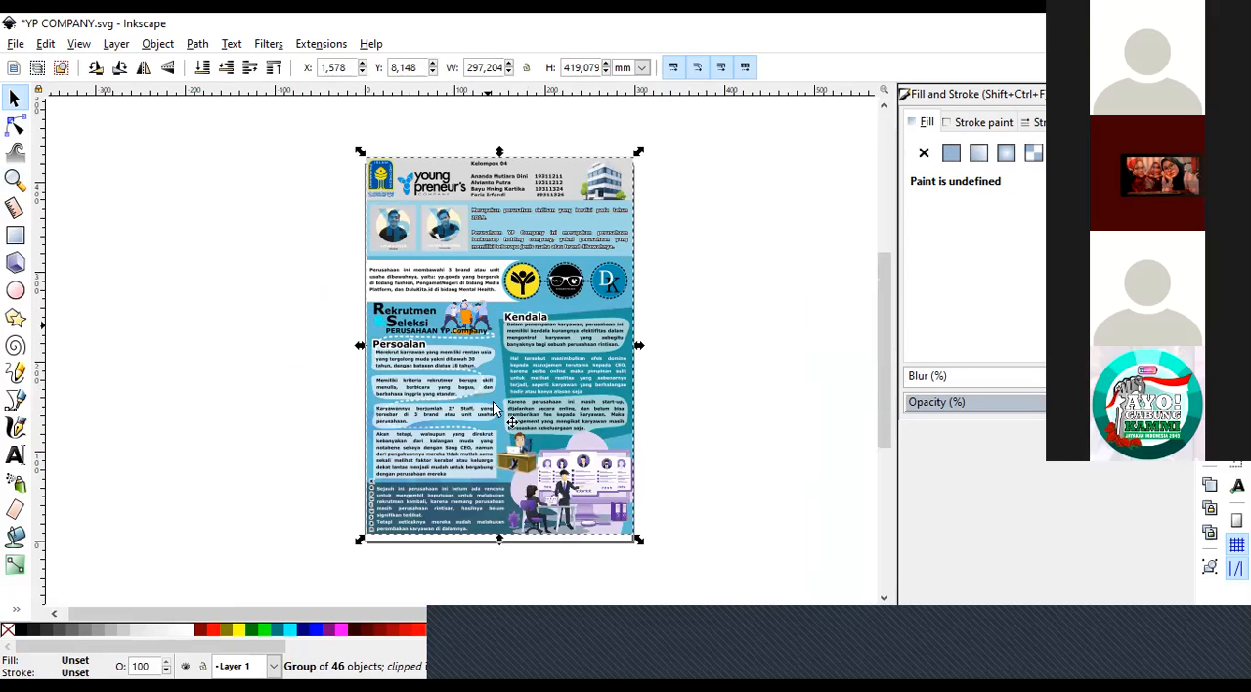
drag(496, 409, 264, 369)
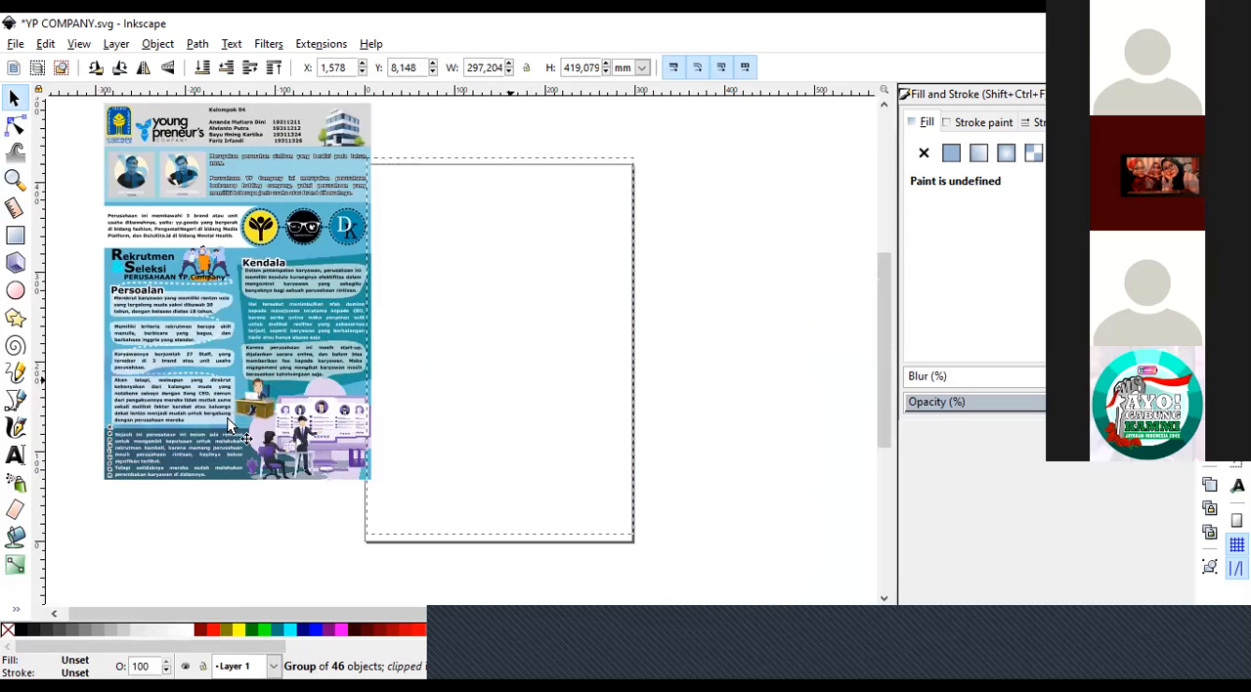
key(Escape)
click(222, 316)
drag(515, 332, 690, 366)
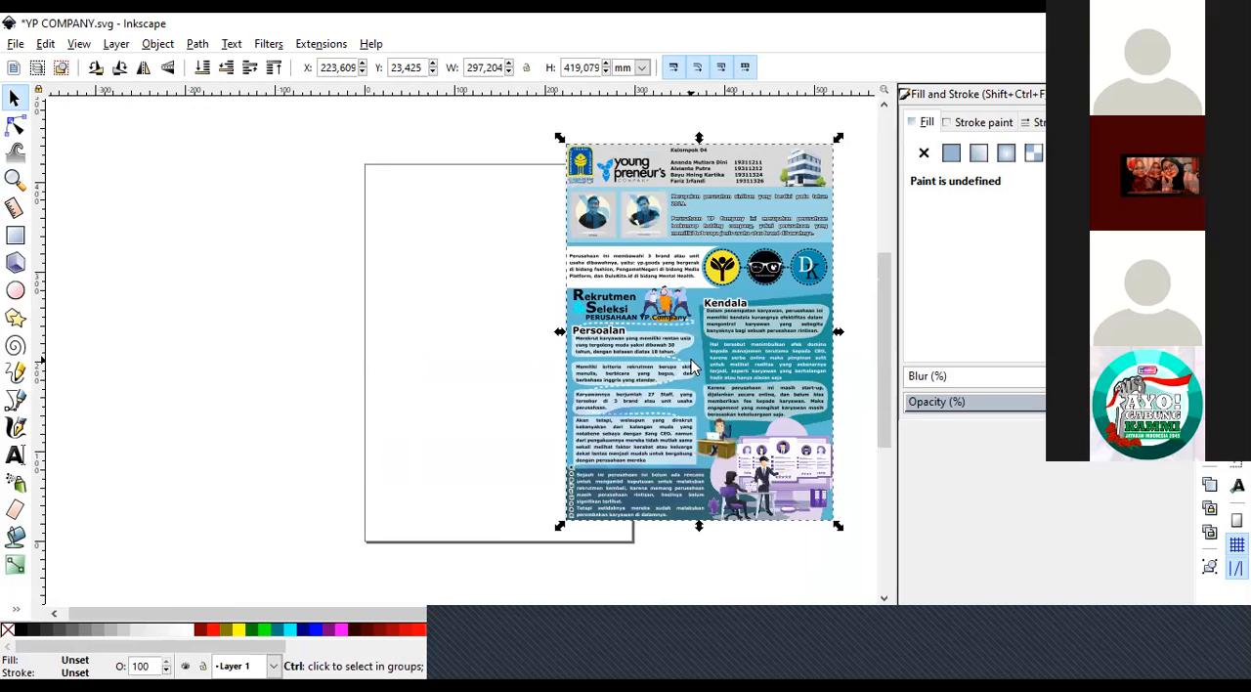
key(ctrl+z)
key(ctrl+z)
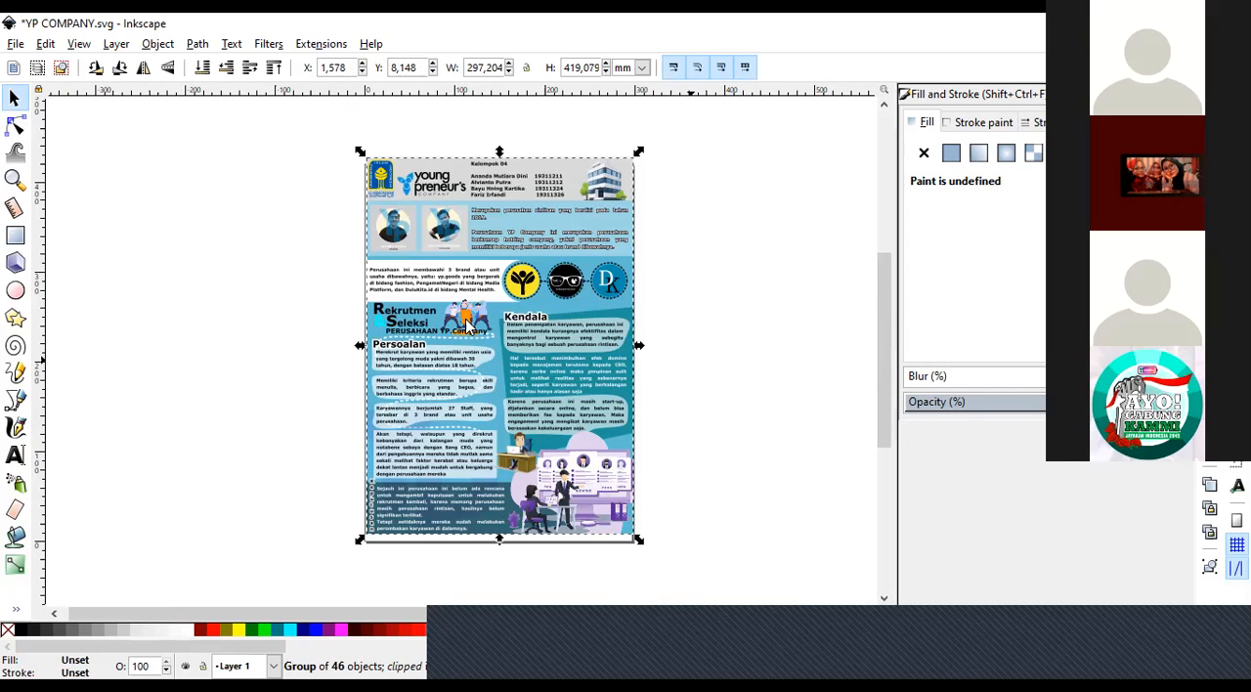
Move the white brand description panel about 75 mm up and 25 mm left over the founders' photos, and undo the move.
key(Escape)
click(13, 177)
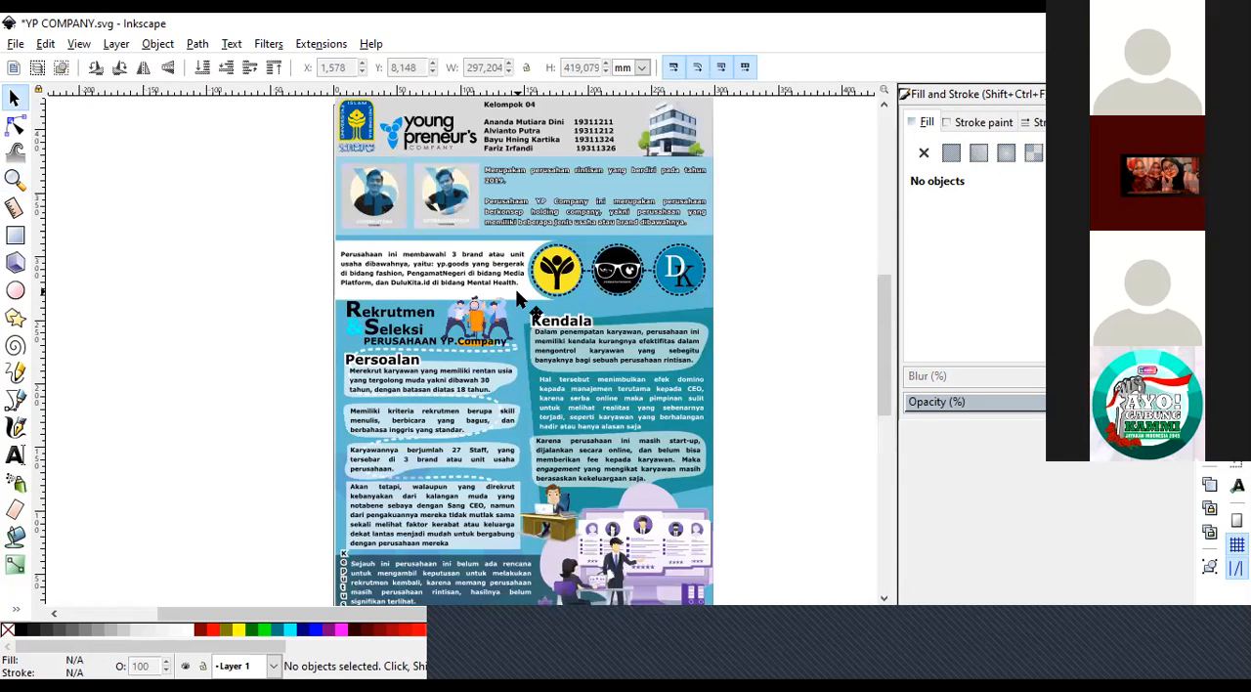
click(515, 288)
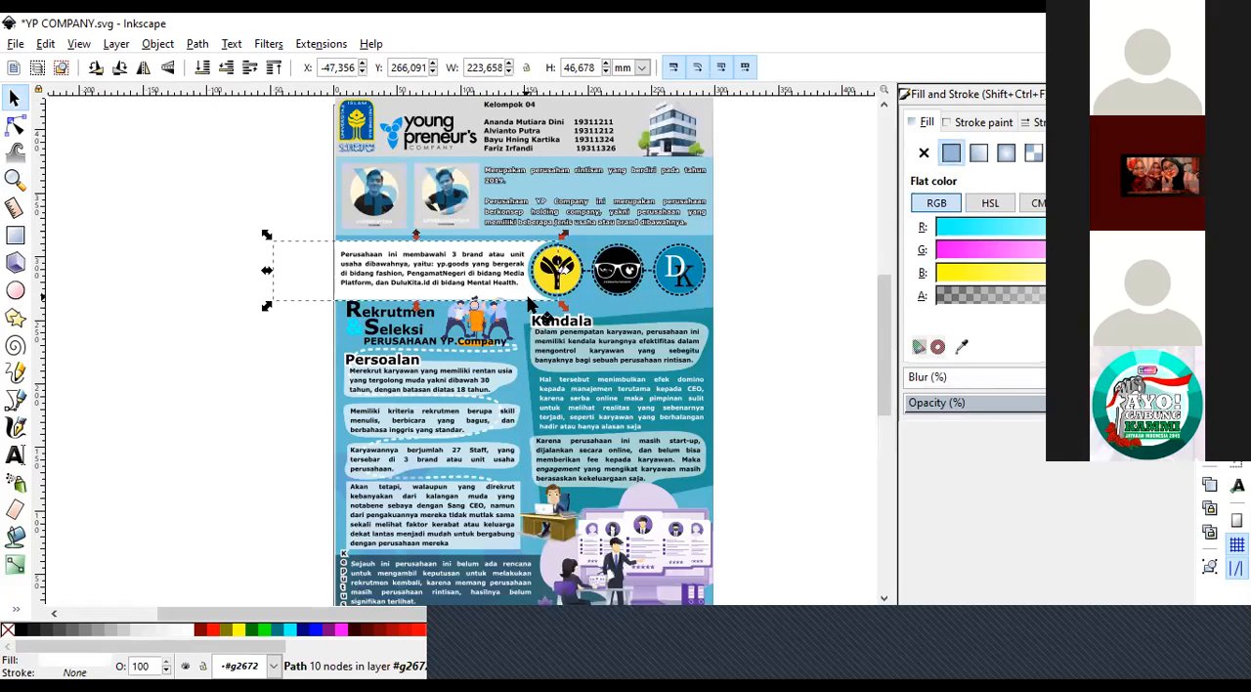
drag(494, 281, 495, 208)
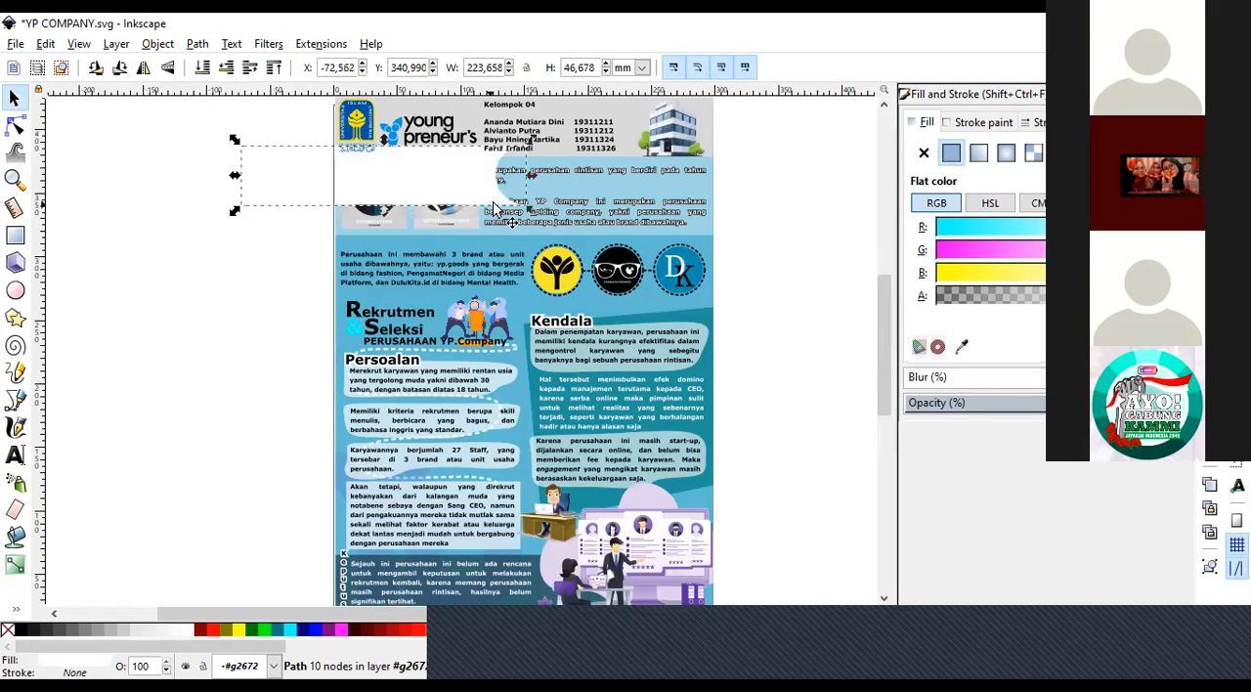
key(ctrl+z)
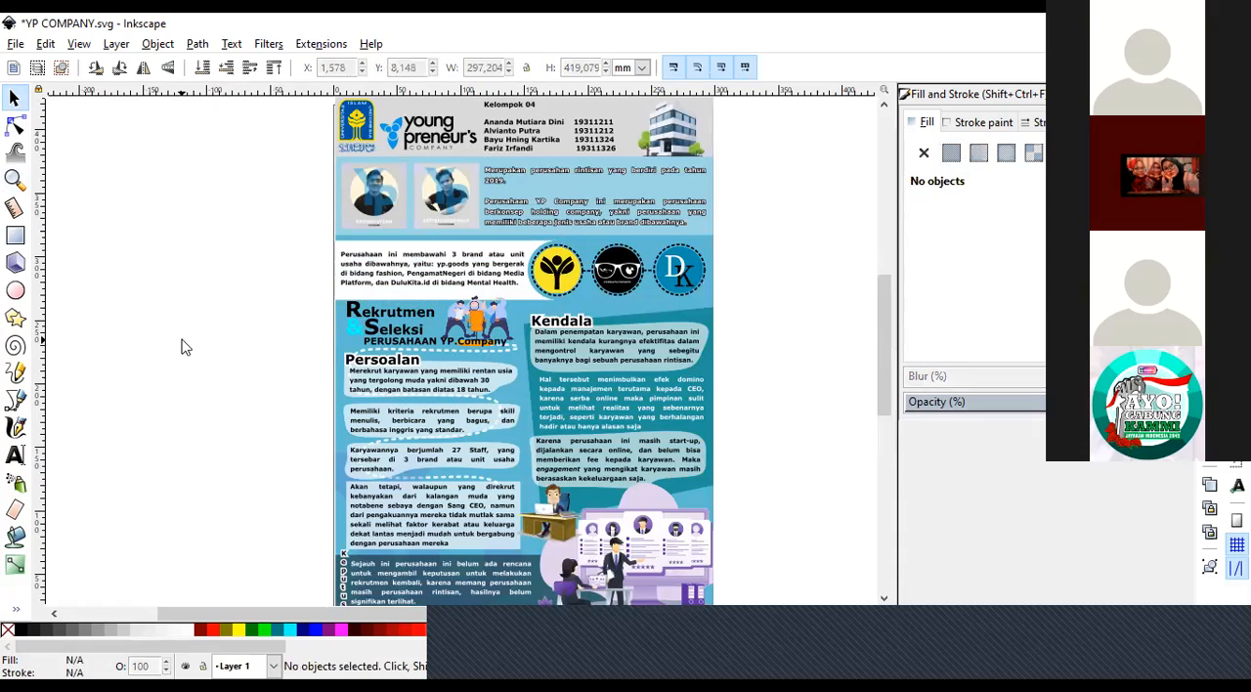
Move the whole poster group about 273 mm left and 48 mm up, mostly off the page, and undo the move.
click(346, 356)
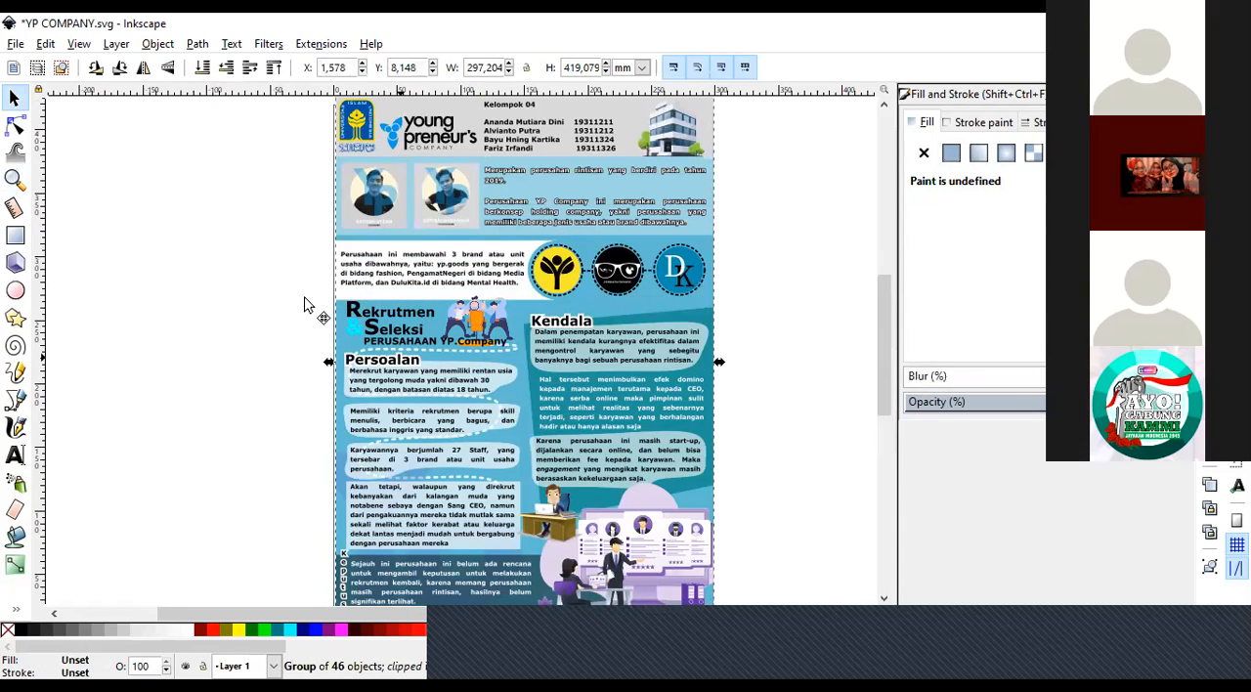
drag(304, 298, 204, 312)
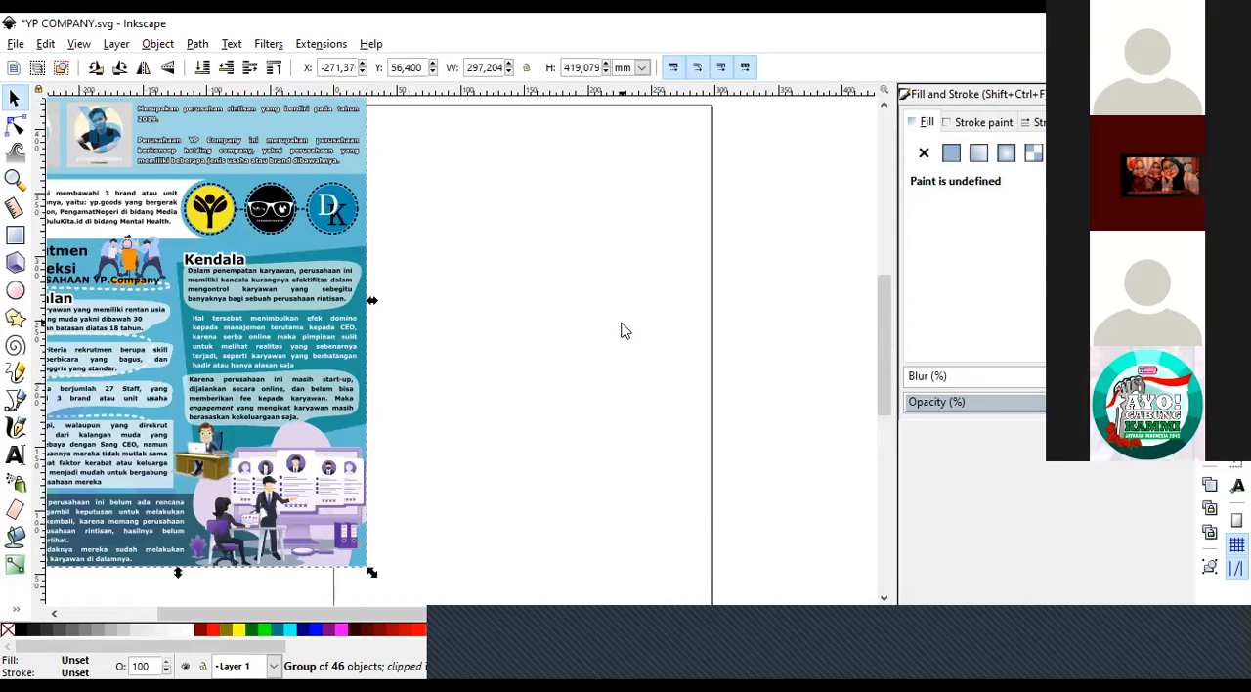
key(ctrl+z)
click(203, 356)
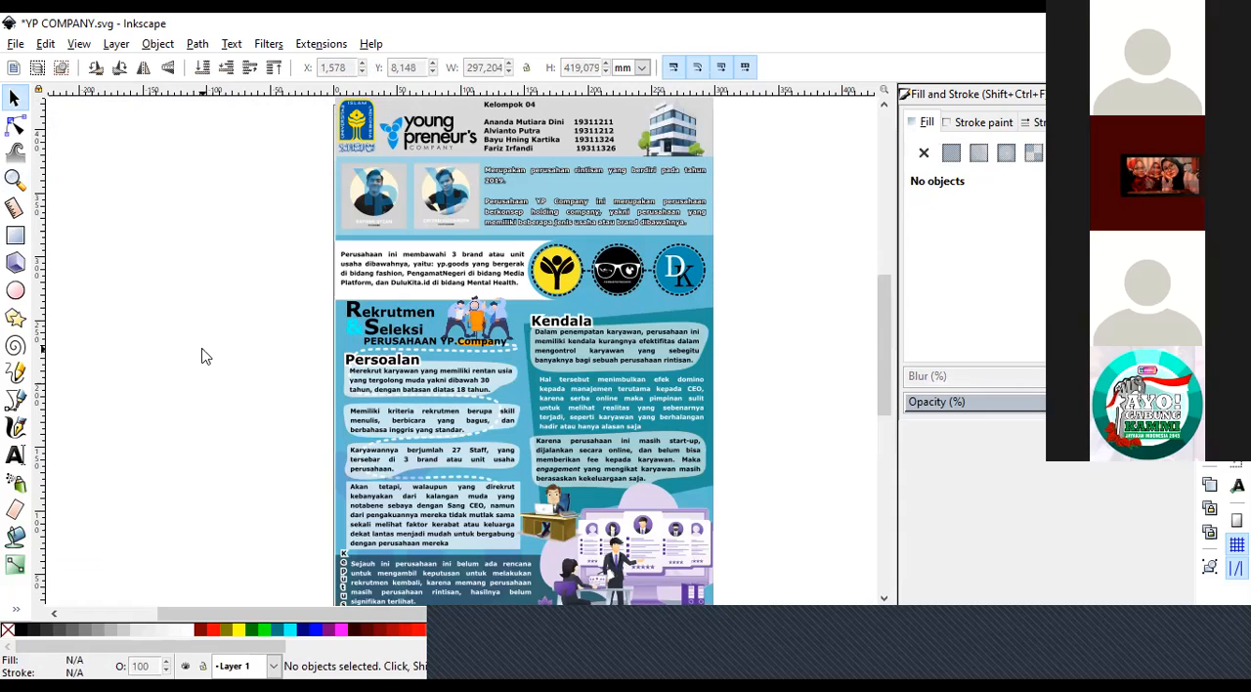
ctrl+click(498, 289)
click(128, 316)
right_click(494, 369)
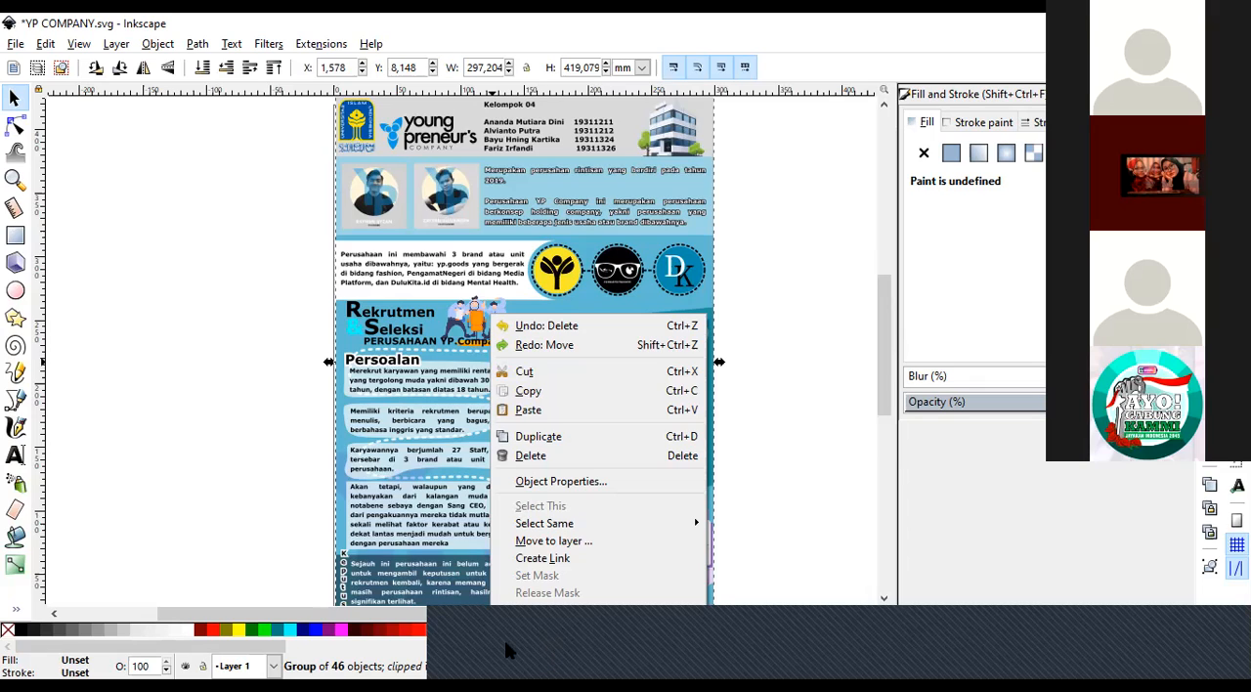
click(466, 662)
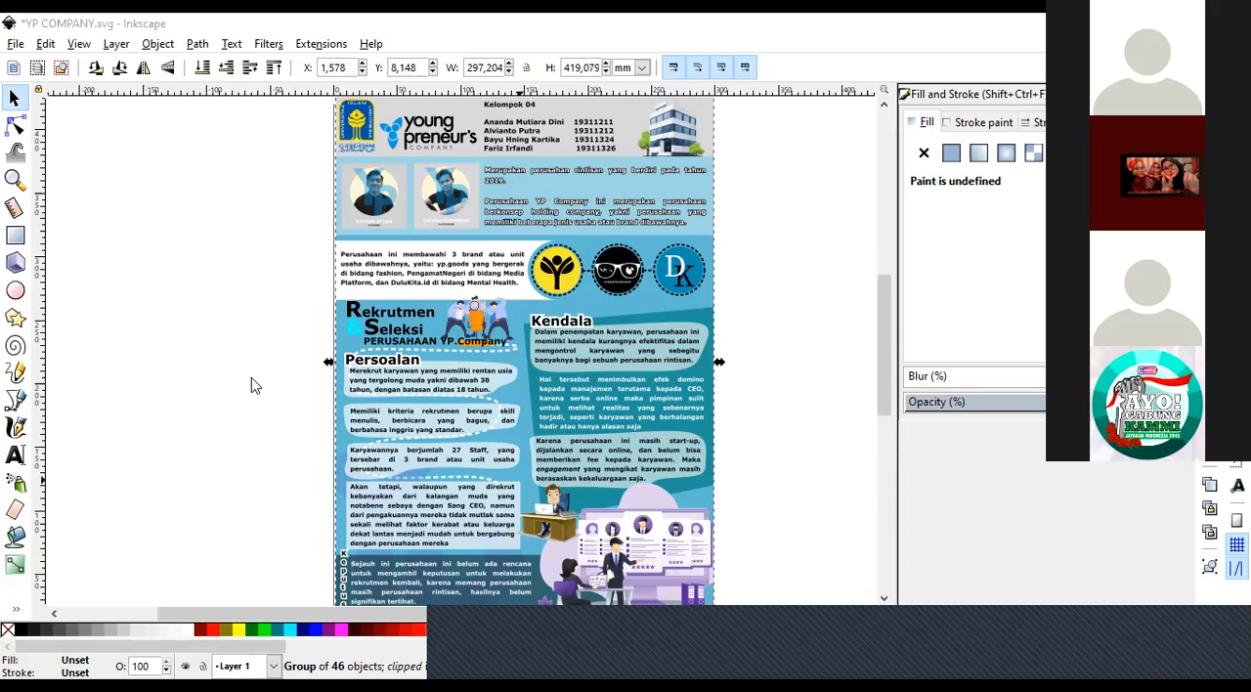
key(Escape)
Move the whole poster group about 52 mm left and 79 mm up, and release its clip.
click(470, 407)
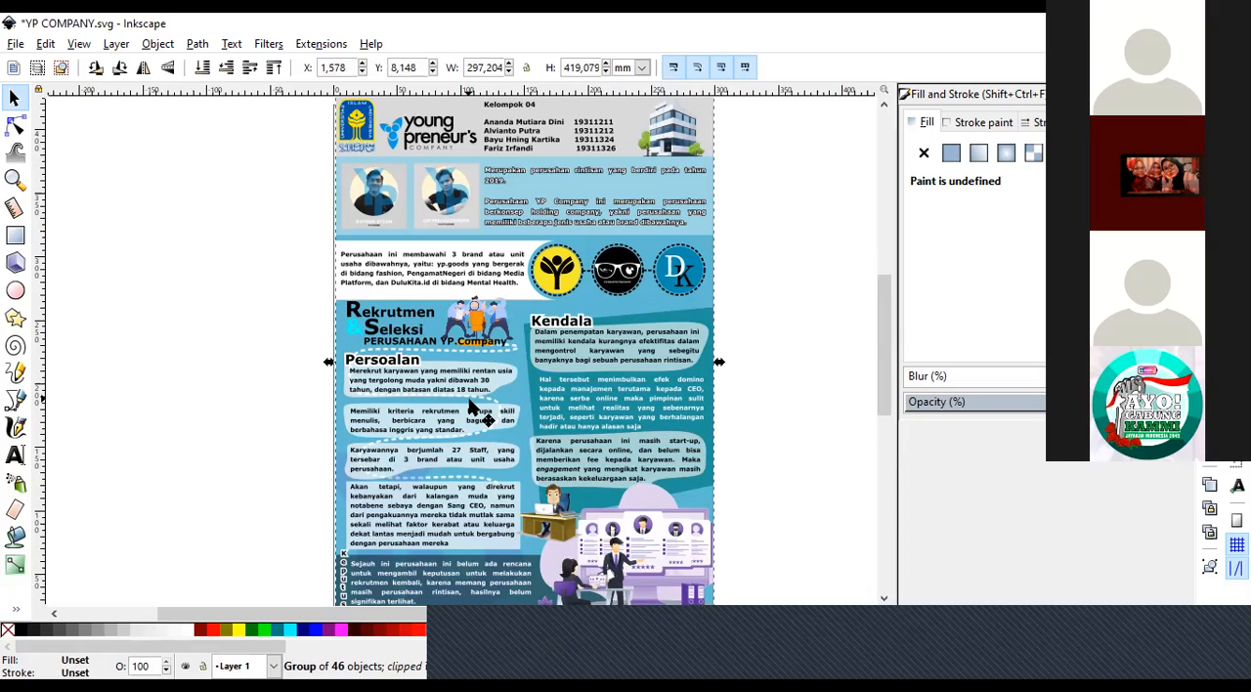
drag(466, 398, 400, 299)
right_click(399, 302)
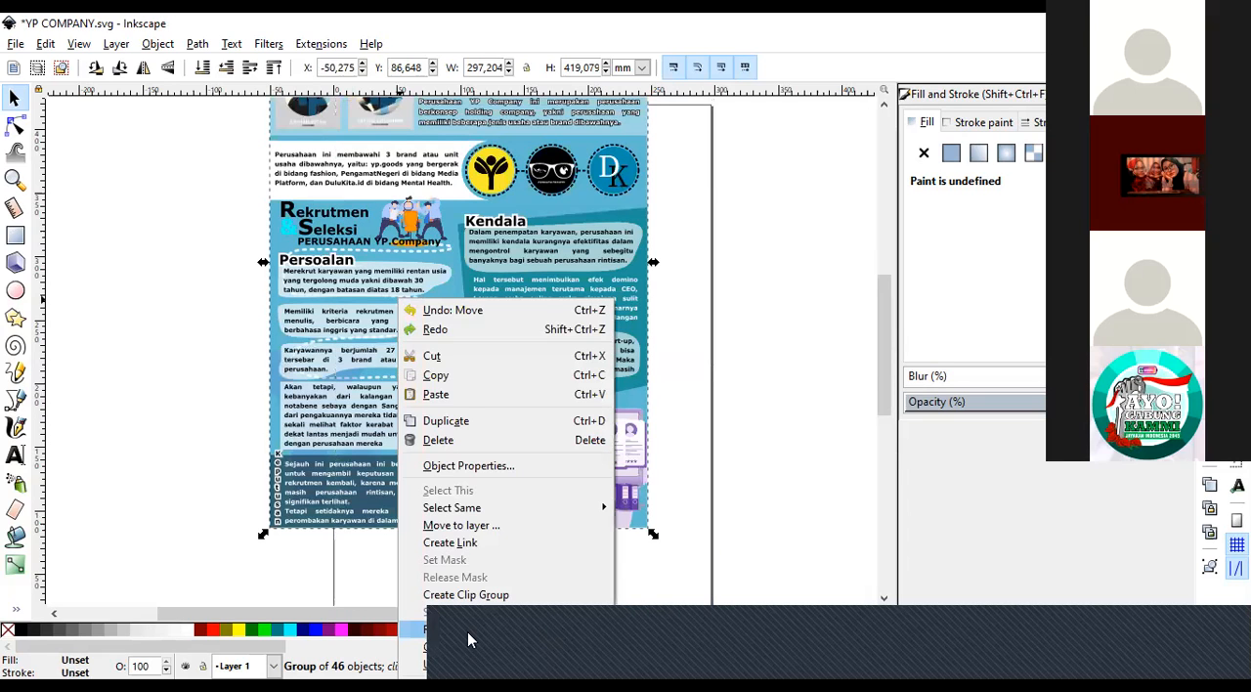
click(467, 632)
key(Escape)
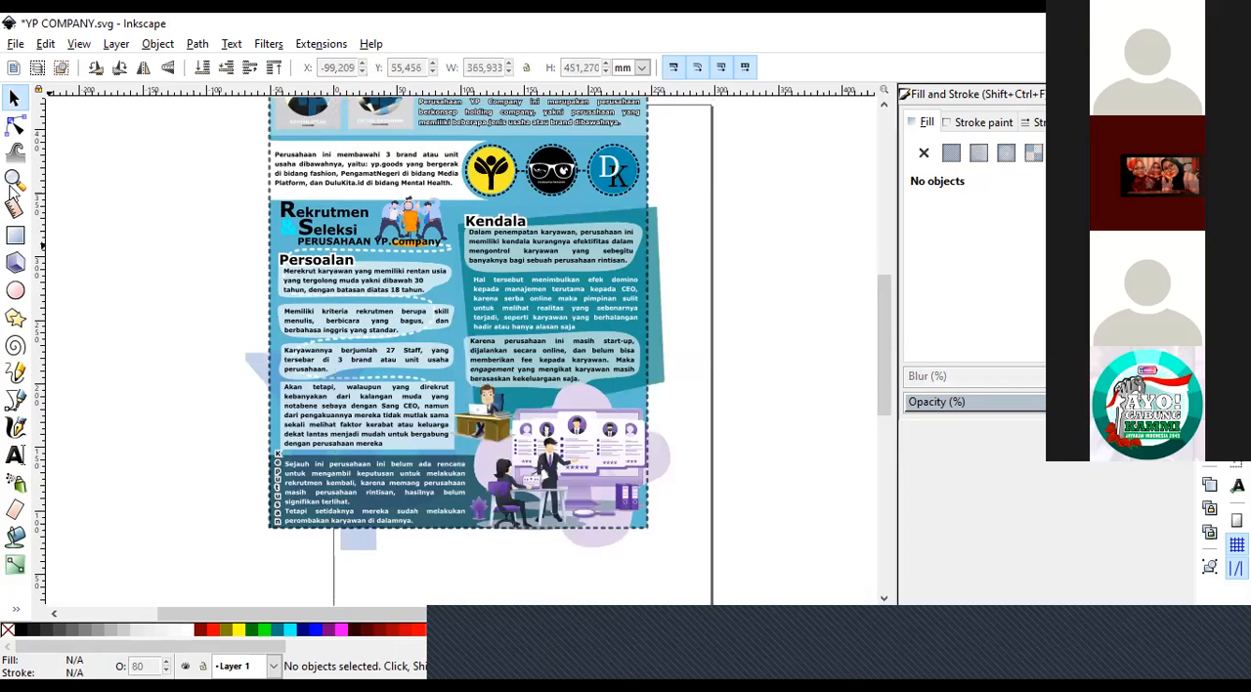
Examine the purple illustration's overhang past the dashed frame along the poster's right edge.
click(14, 179)
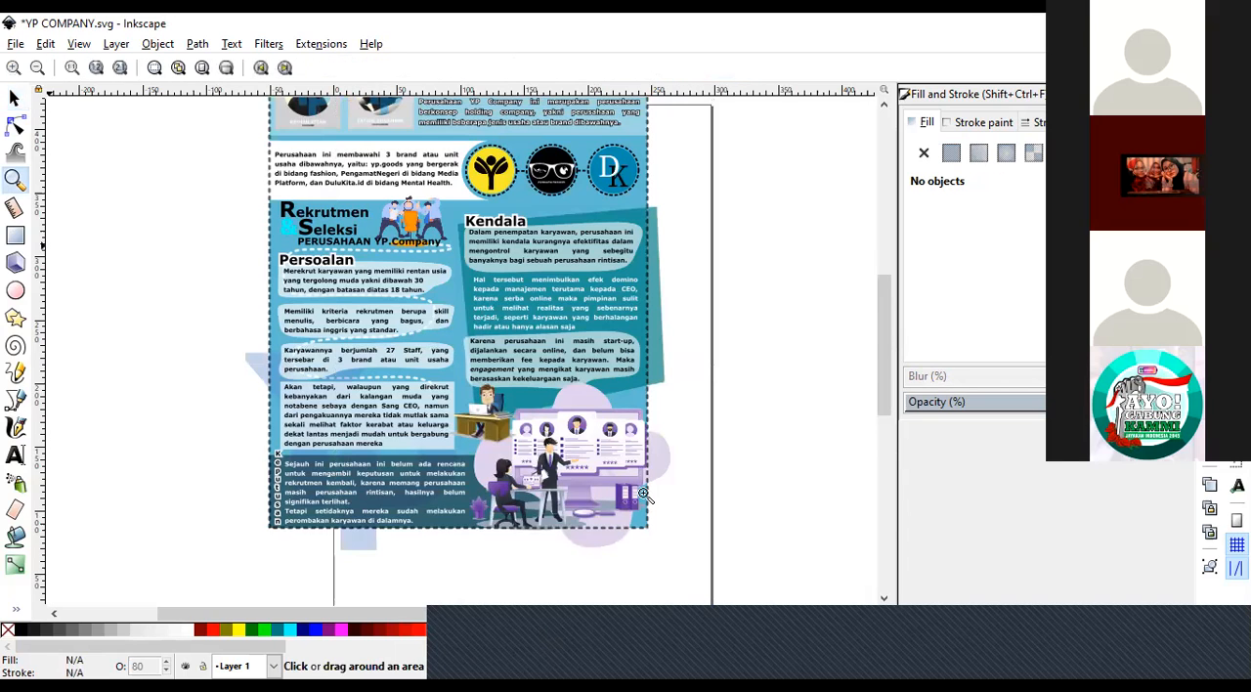
click(644, 495)
click(666, 382)
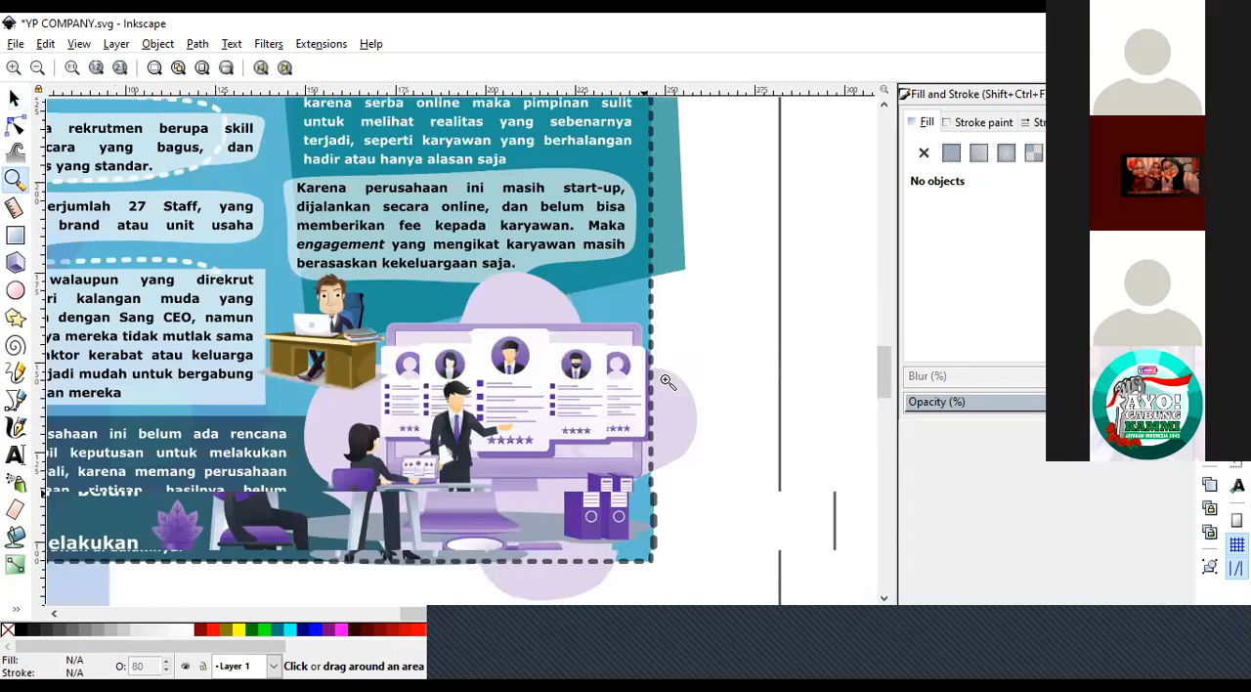
click(651, 445)
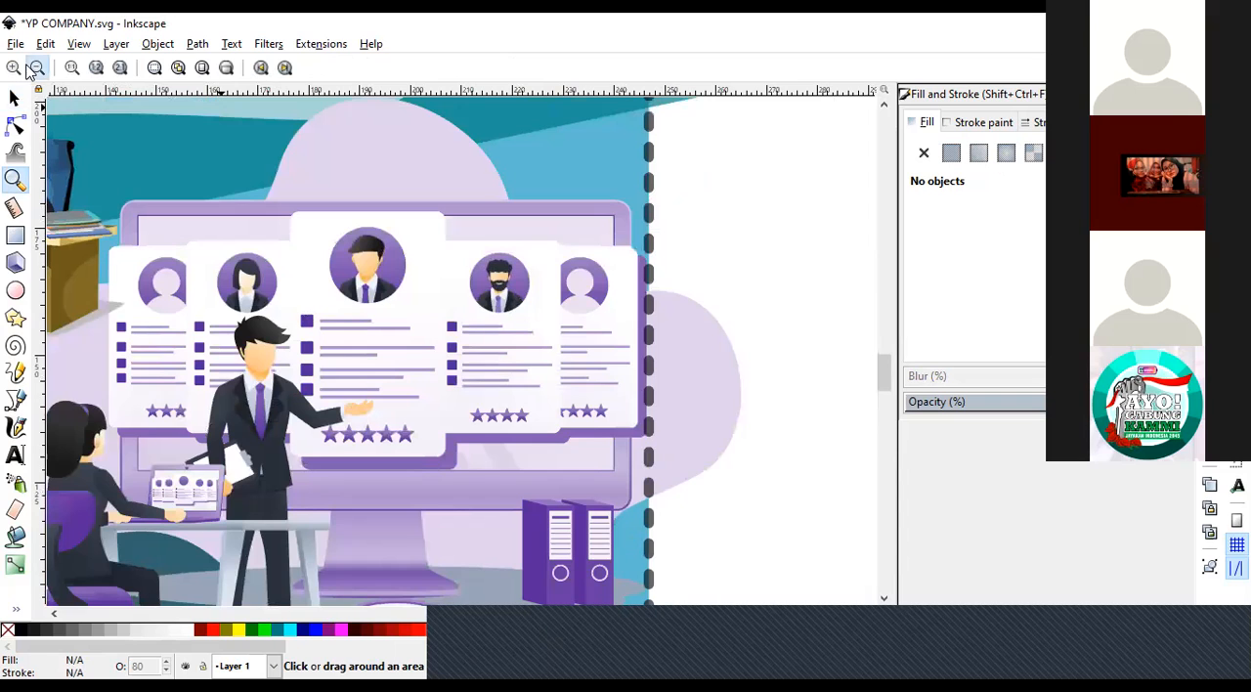
click(33, 68)
click(32, 68)
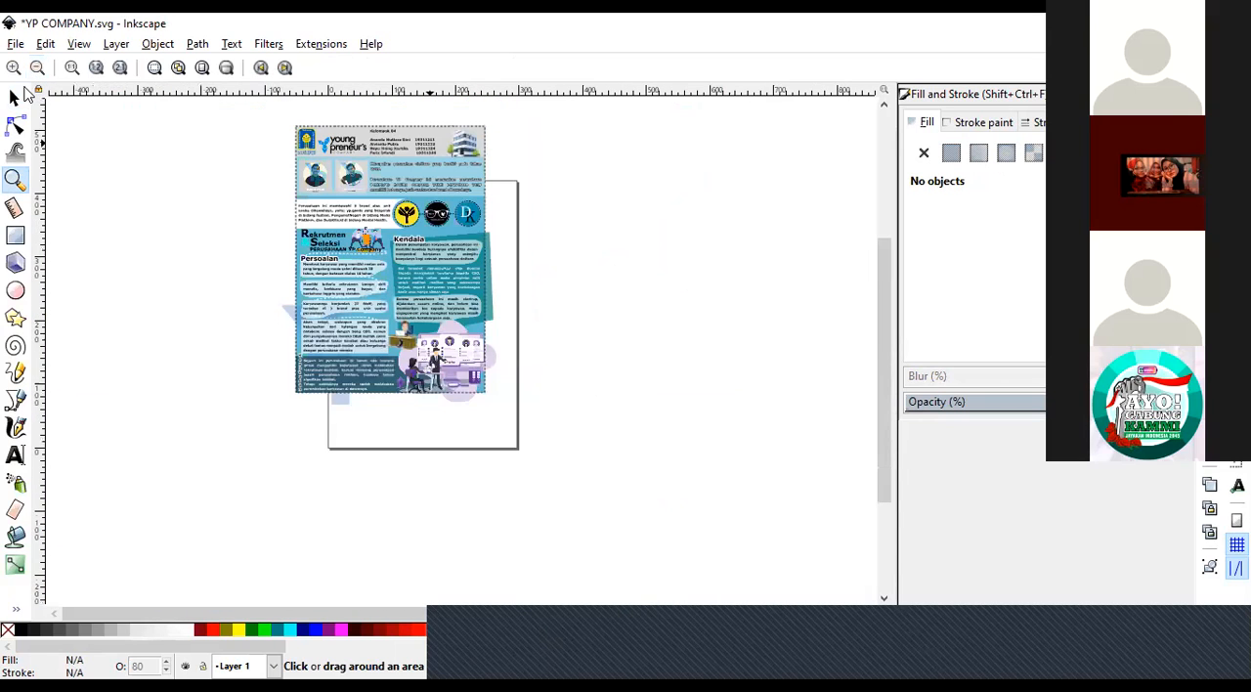
click(430, 143)
Move the dashed rectangle off the poster to about X 293 mm, Y 49 mm, and change its outline to a solid line.
click(10, 94)
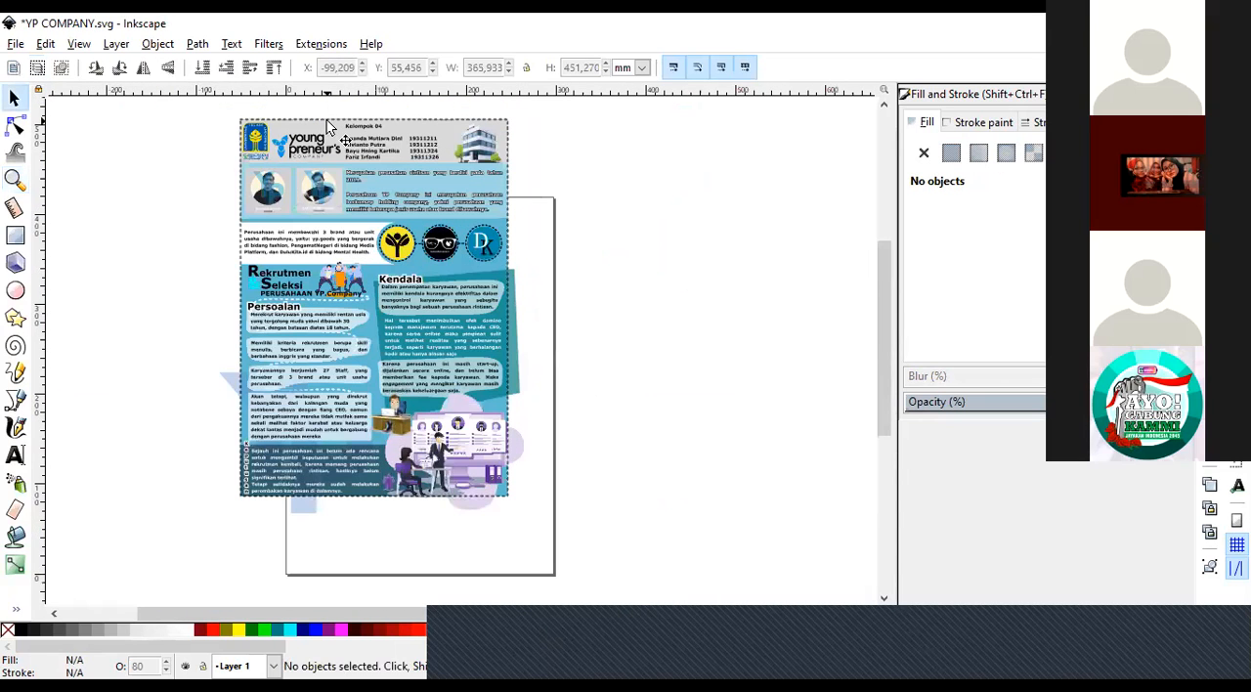
drag(333, 120, 643, 159)
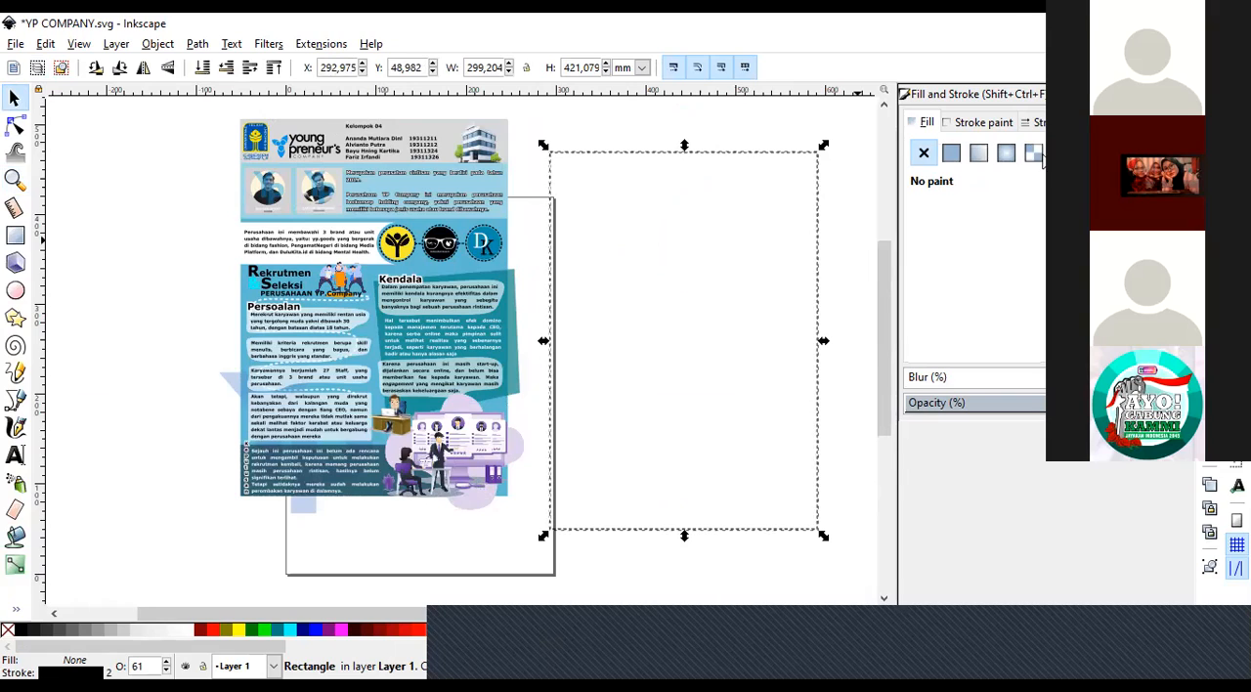
click(1050, 122)
click(1055, 175)
click(1039, 196)
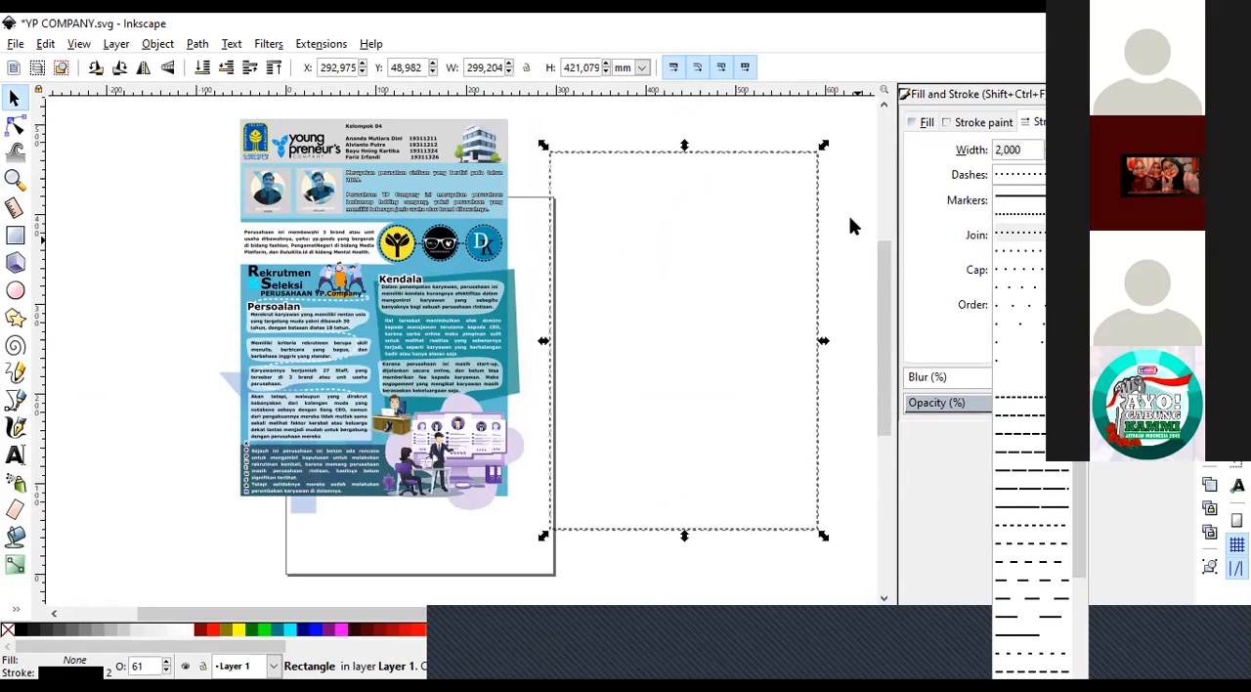
click(850, 207)
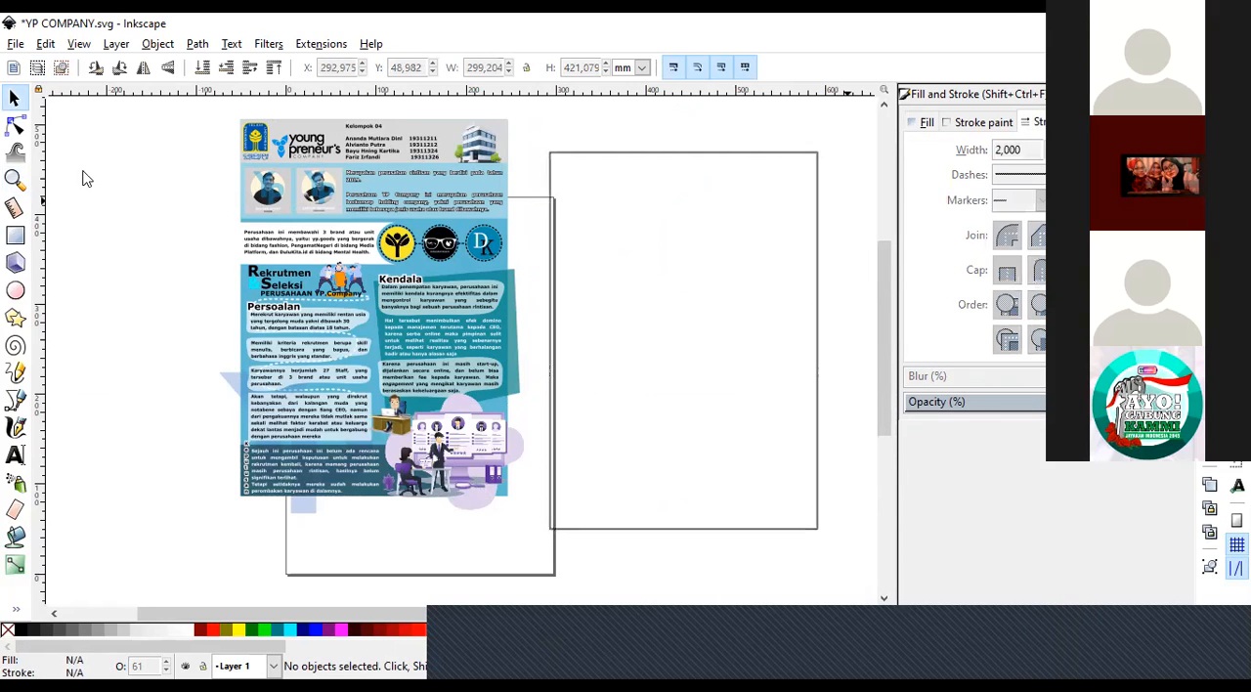
Move the pale blue Y and P letters inside the poster group about 176 mm left, and undo the move.
click(15, 178)
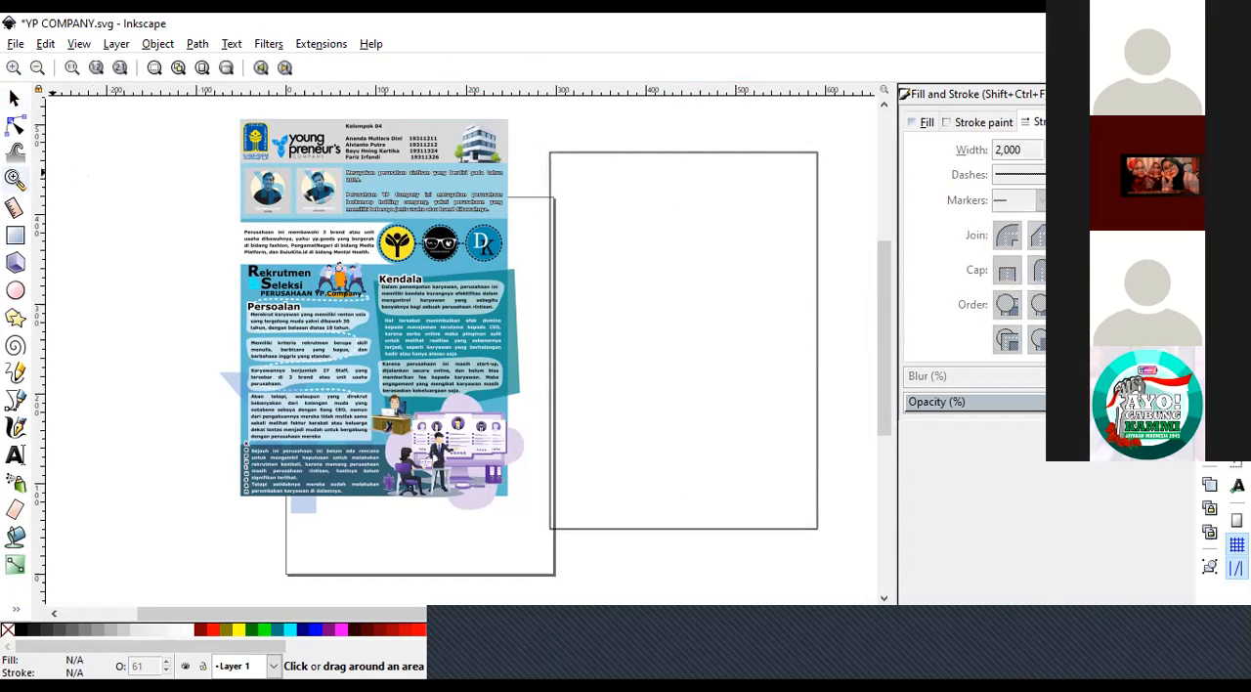
click(240, 376)
click(241, 422)
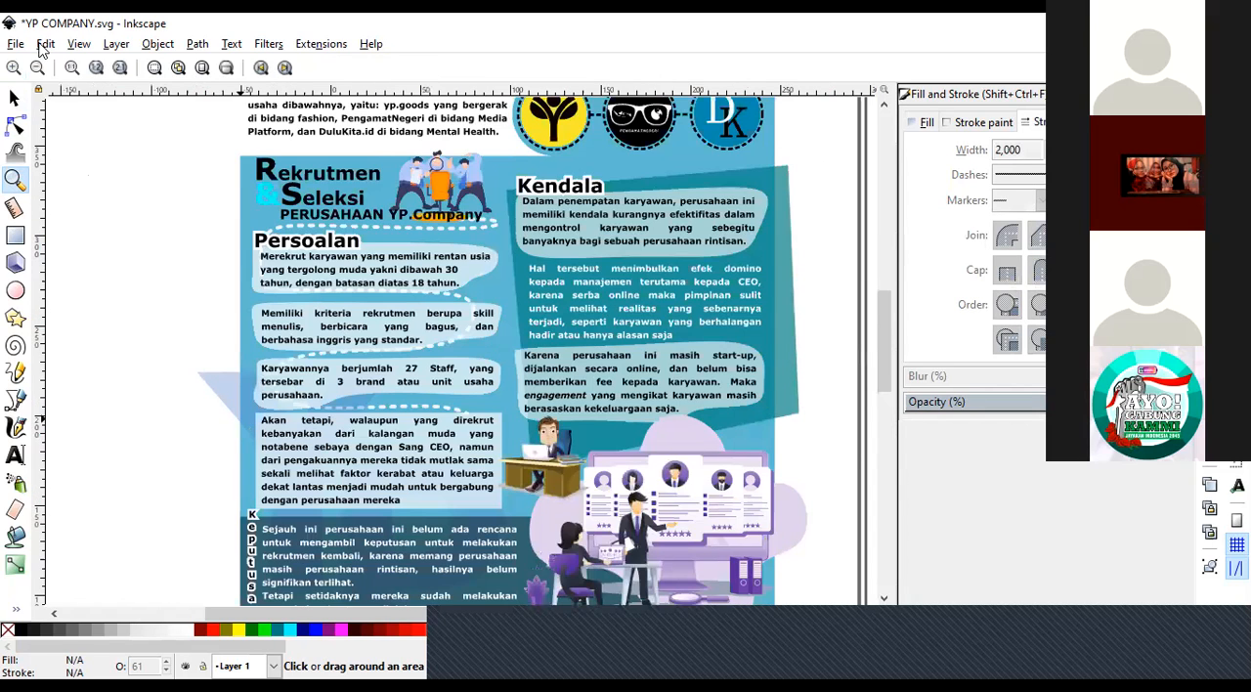
click(37, 68)
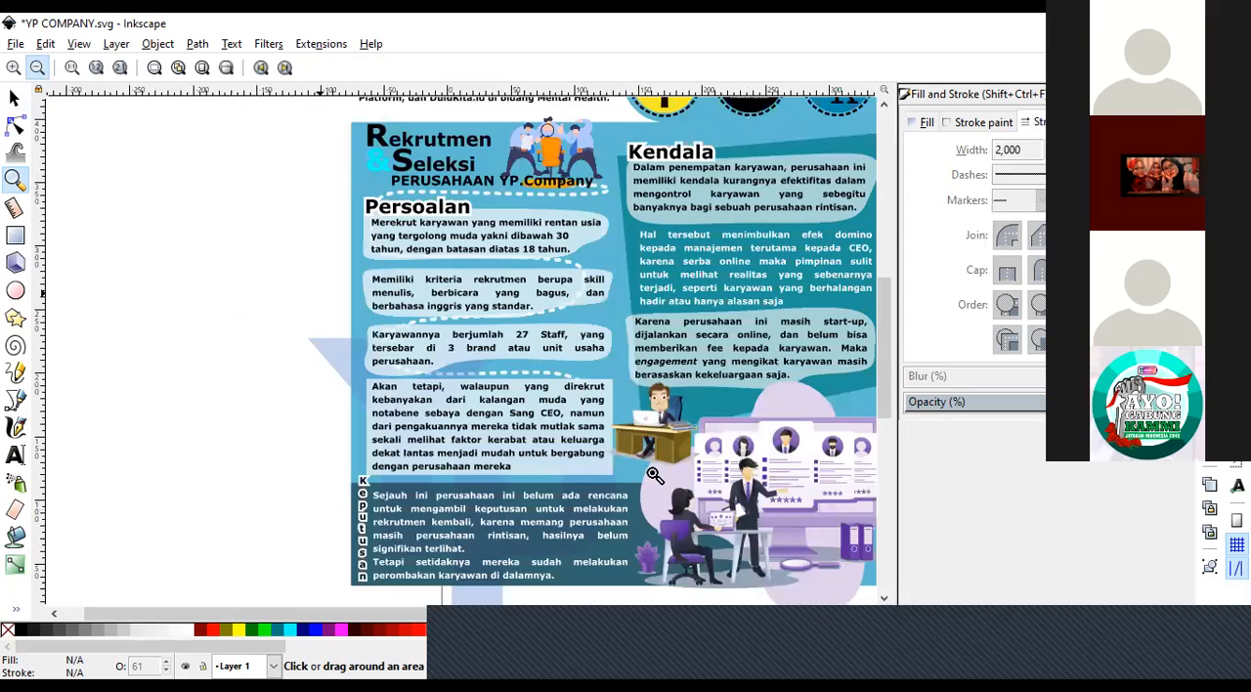
click(38, 69)
click(13, 98)
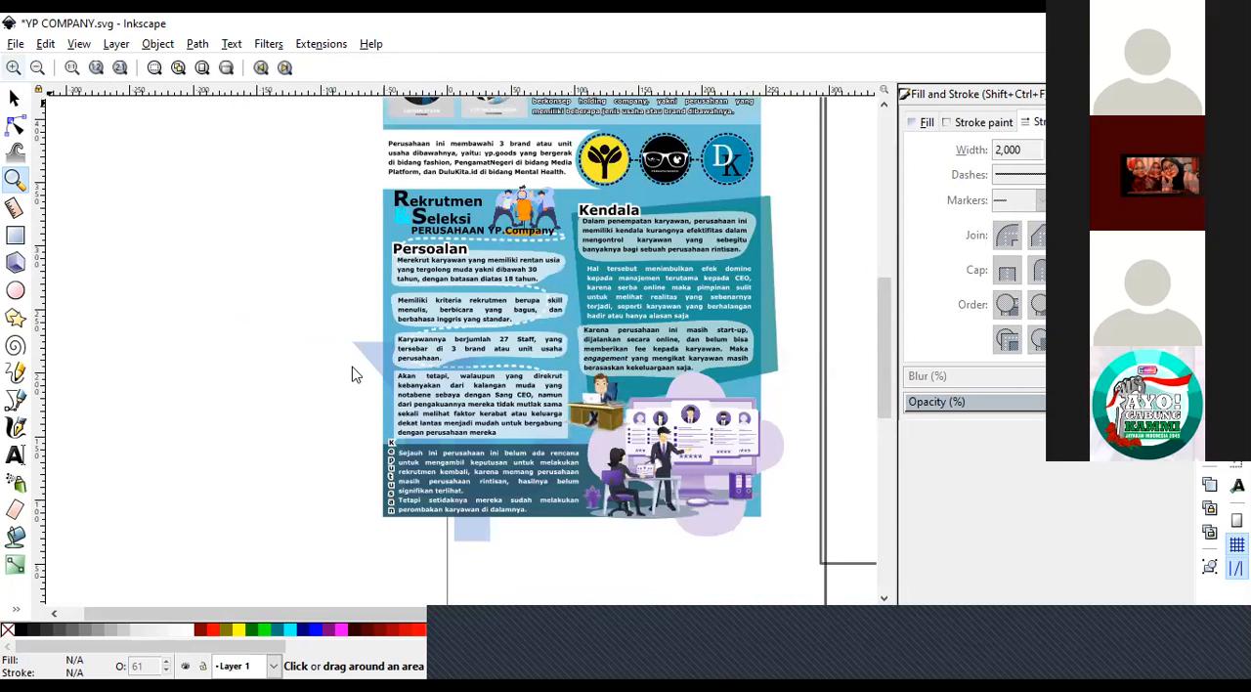
click(381, 366)
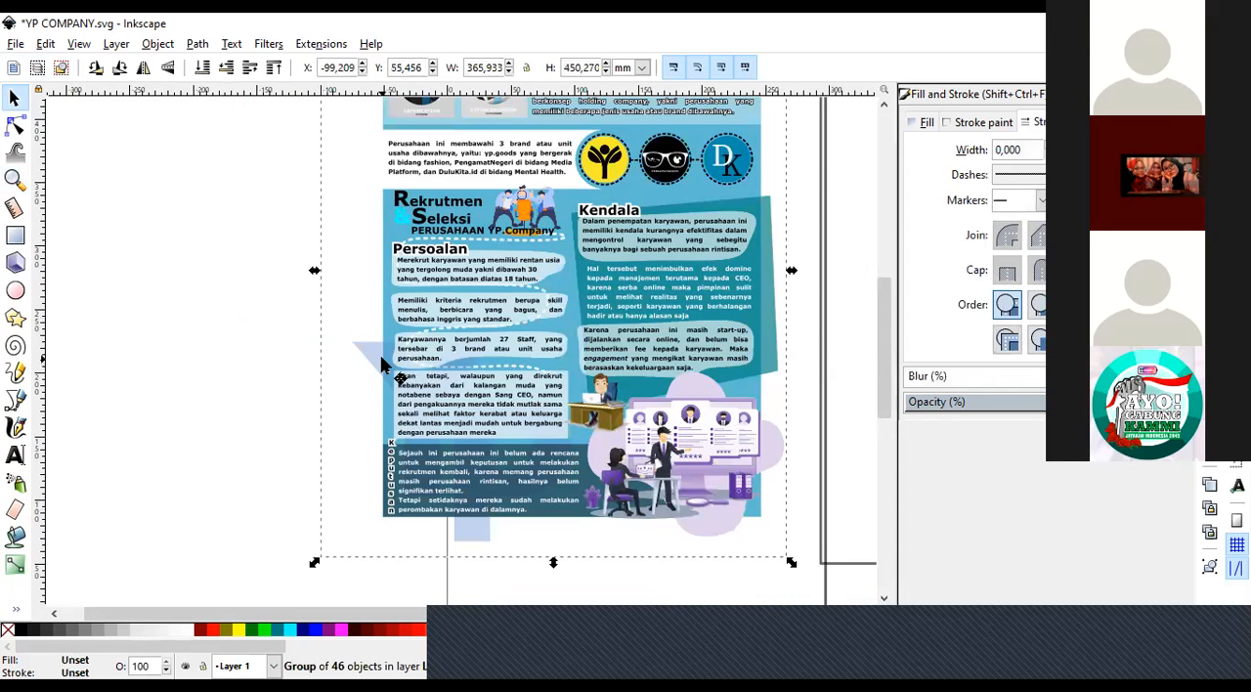
ctrl+click(382, 366)
drag(335, 360, 251, 493)
shift+click(480, 541)
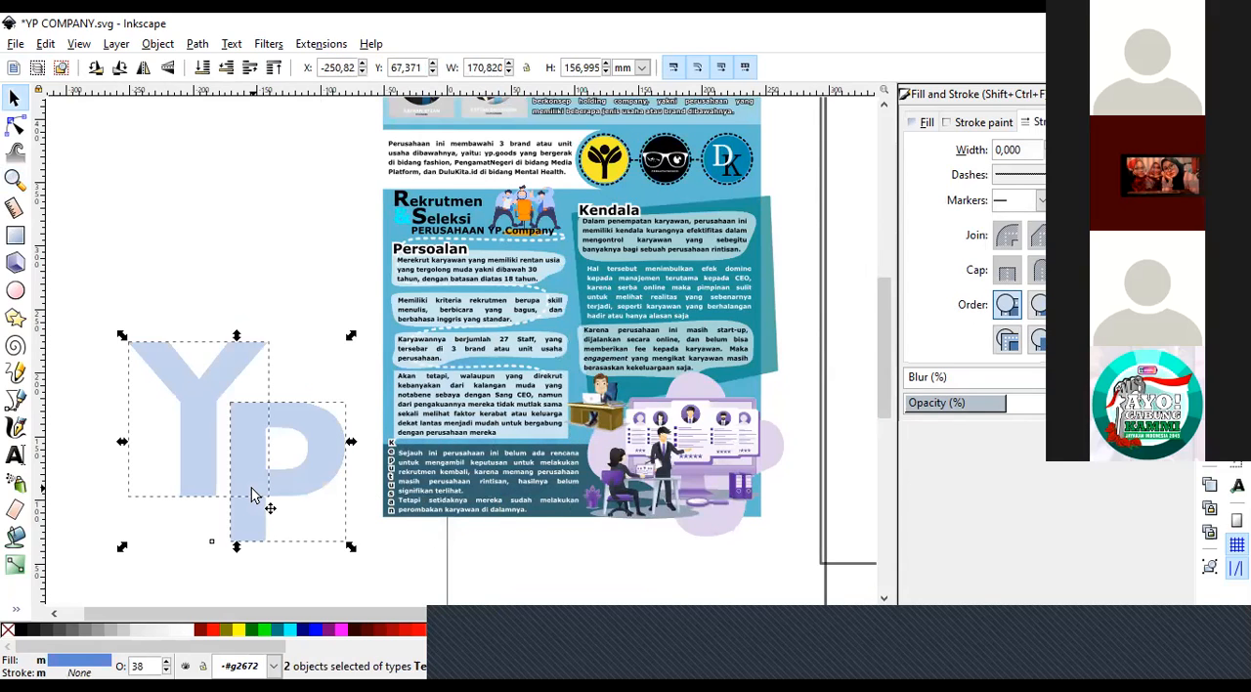
key(ctrl)
key(ctrl+z)
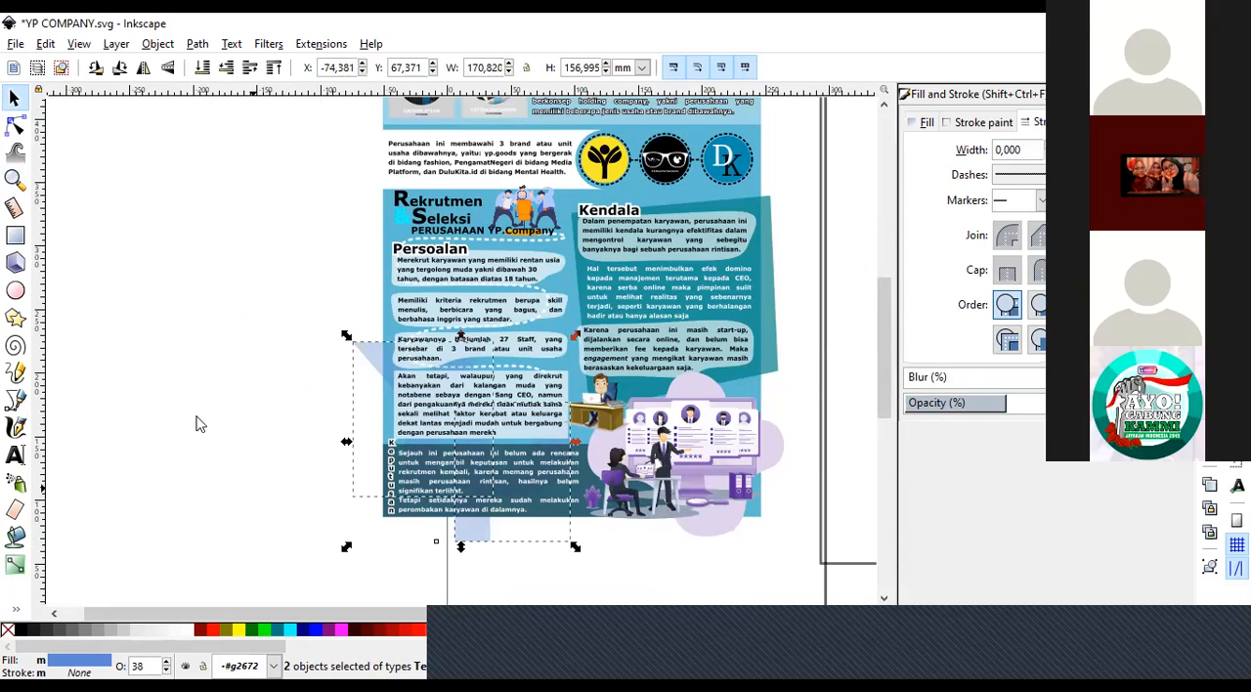
click(199, 425)
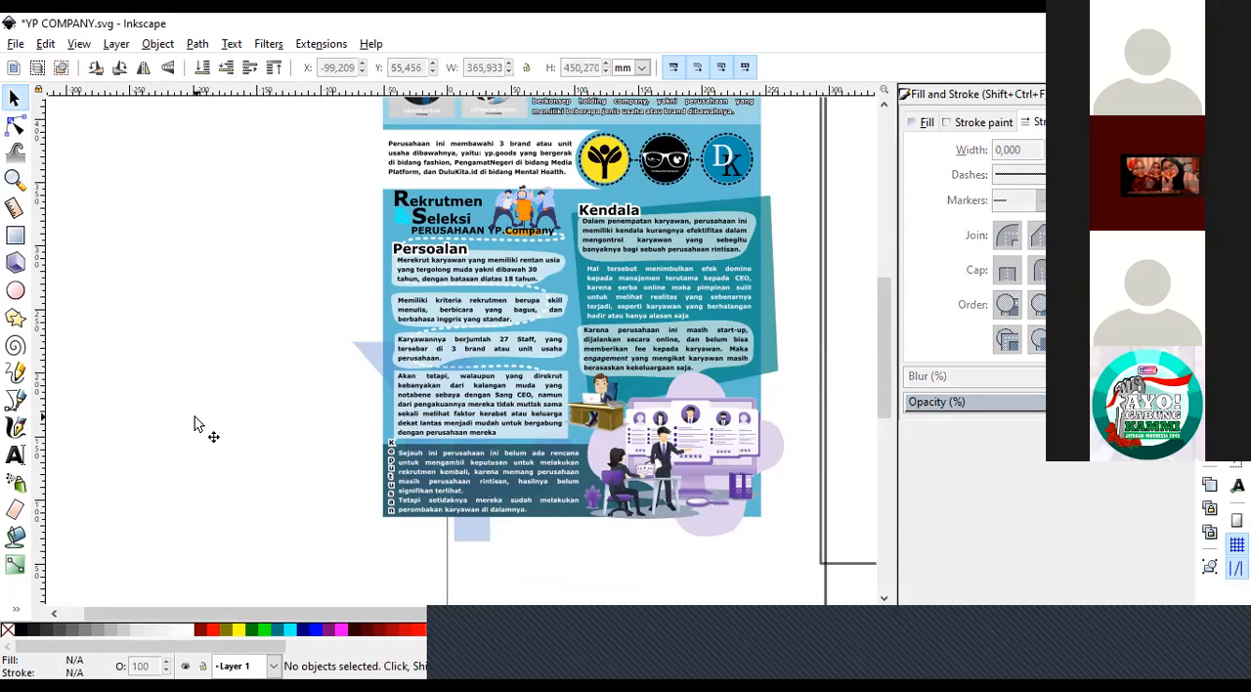
Examine the artwork that overhangs the poster's left, bottom and right edges, including the teal panel behind the Kendala text.
click(16, 182)
click(412, 386)
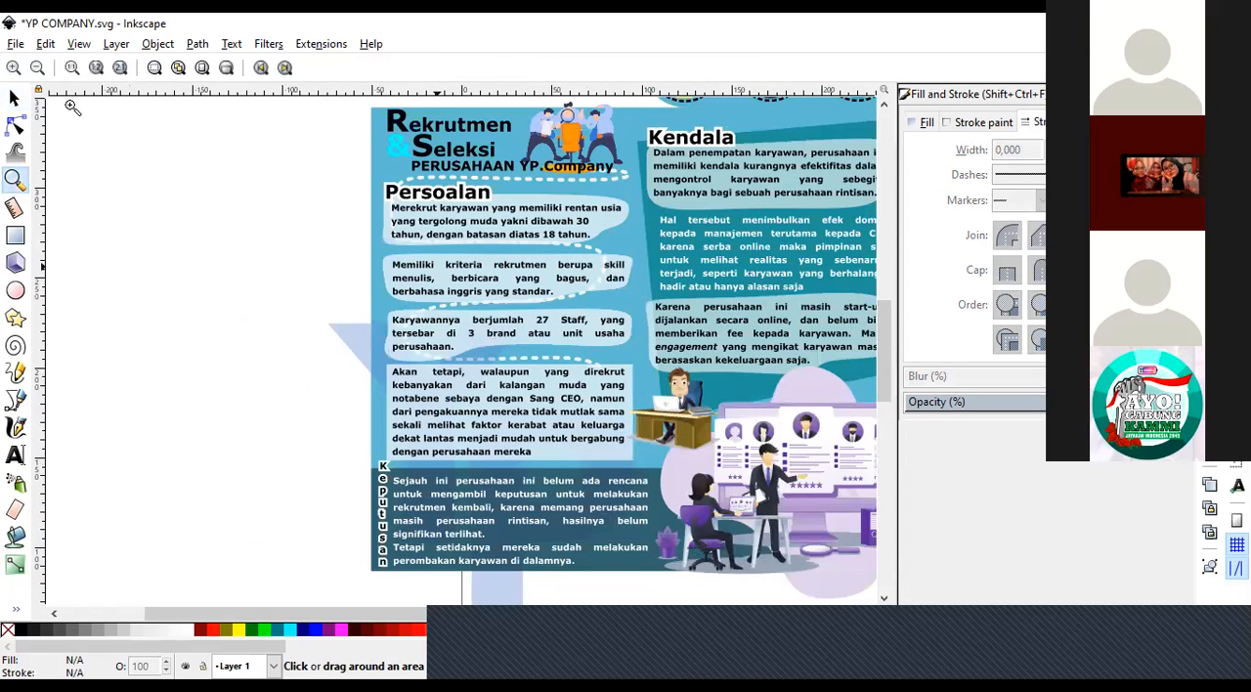
key(minus)
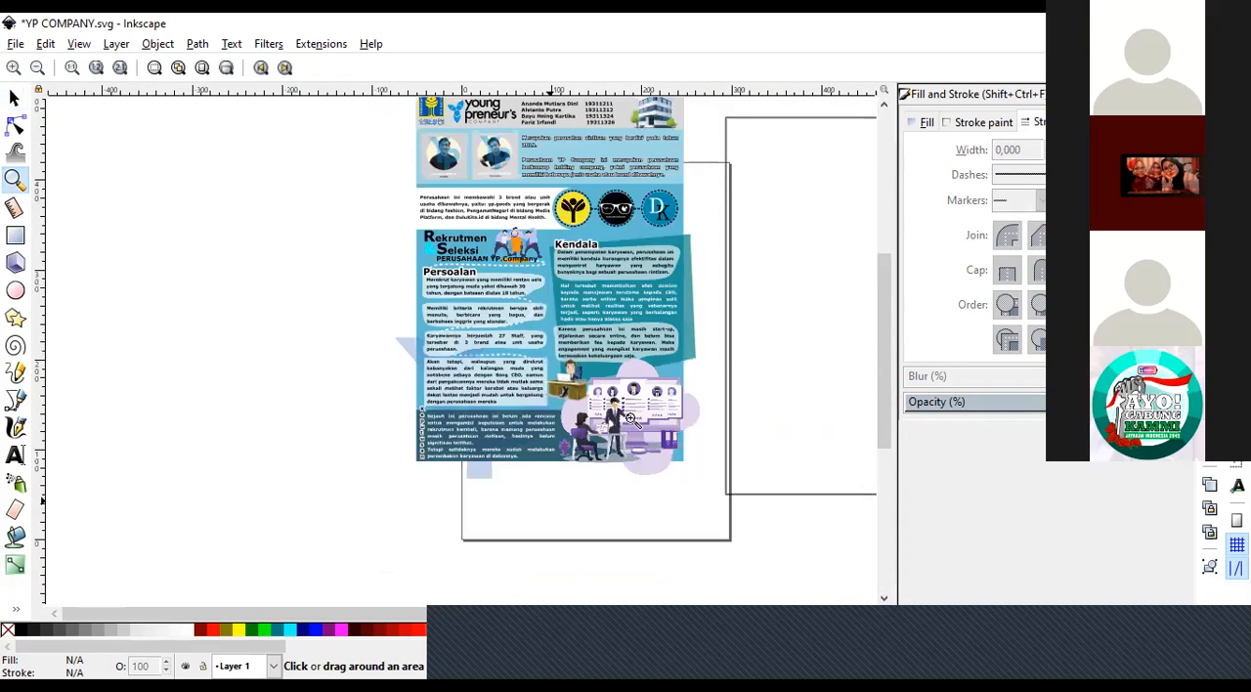
click(653, 476)
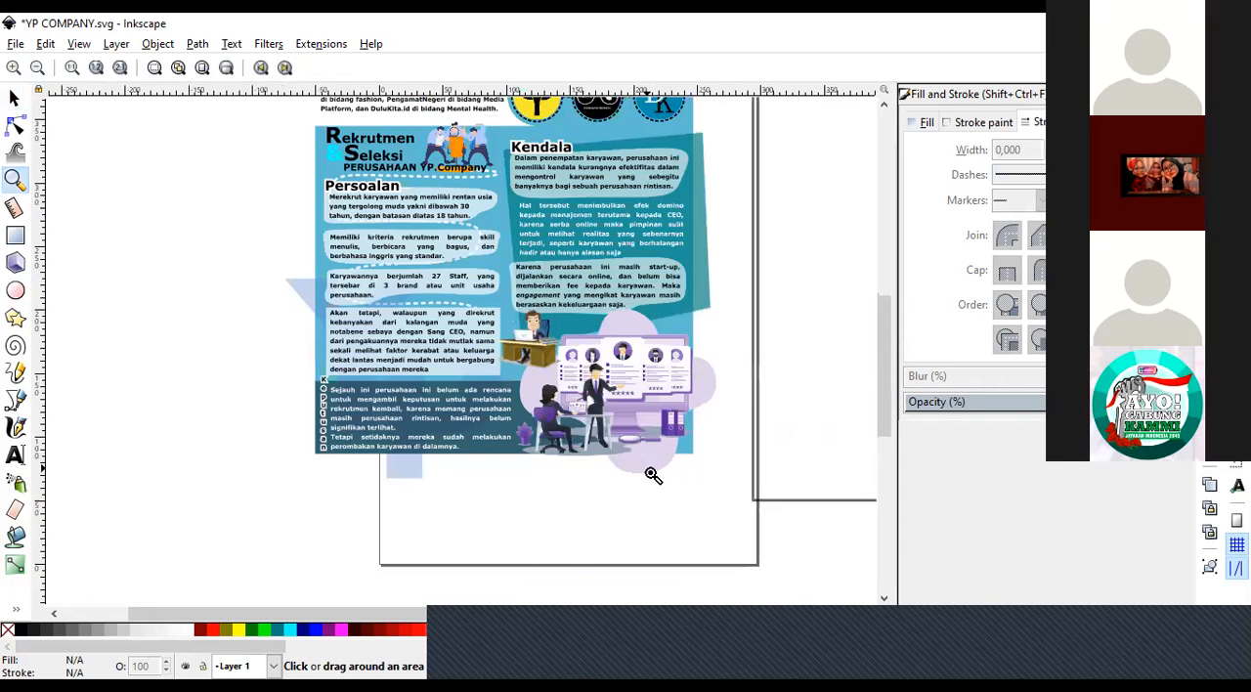
click(652, 473)
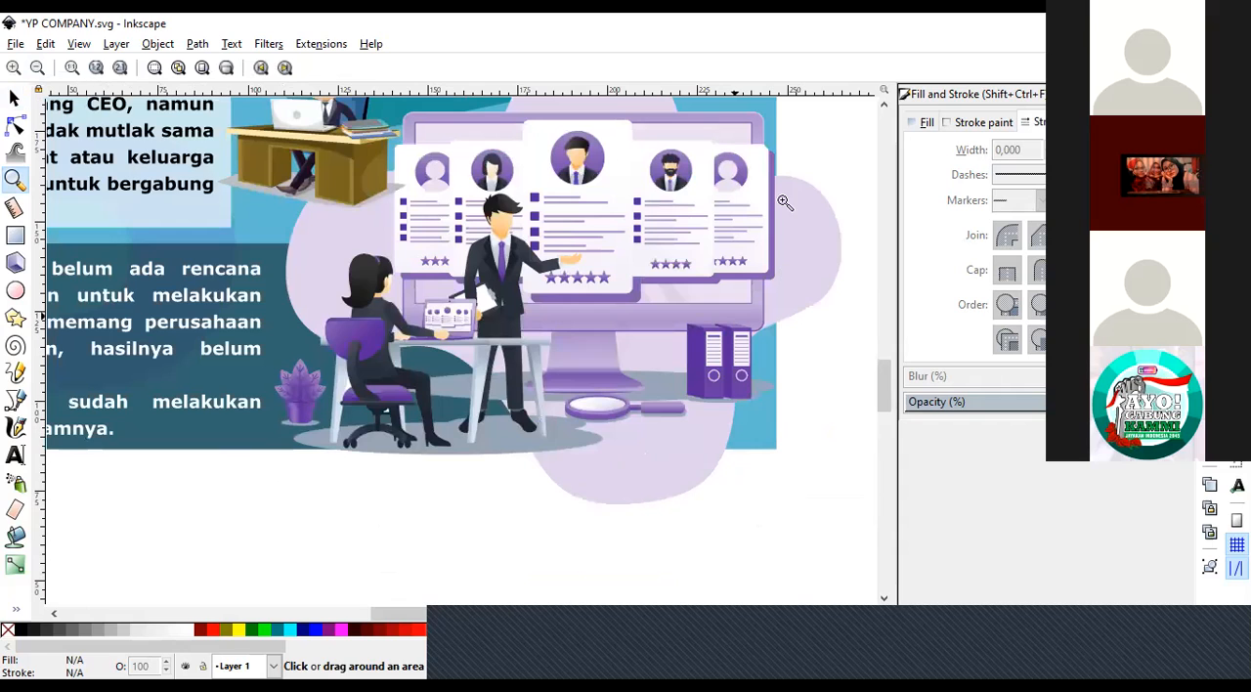
drag(892, 357, 894, 338)
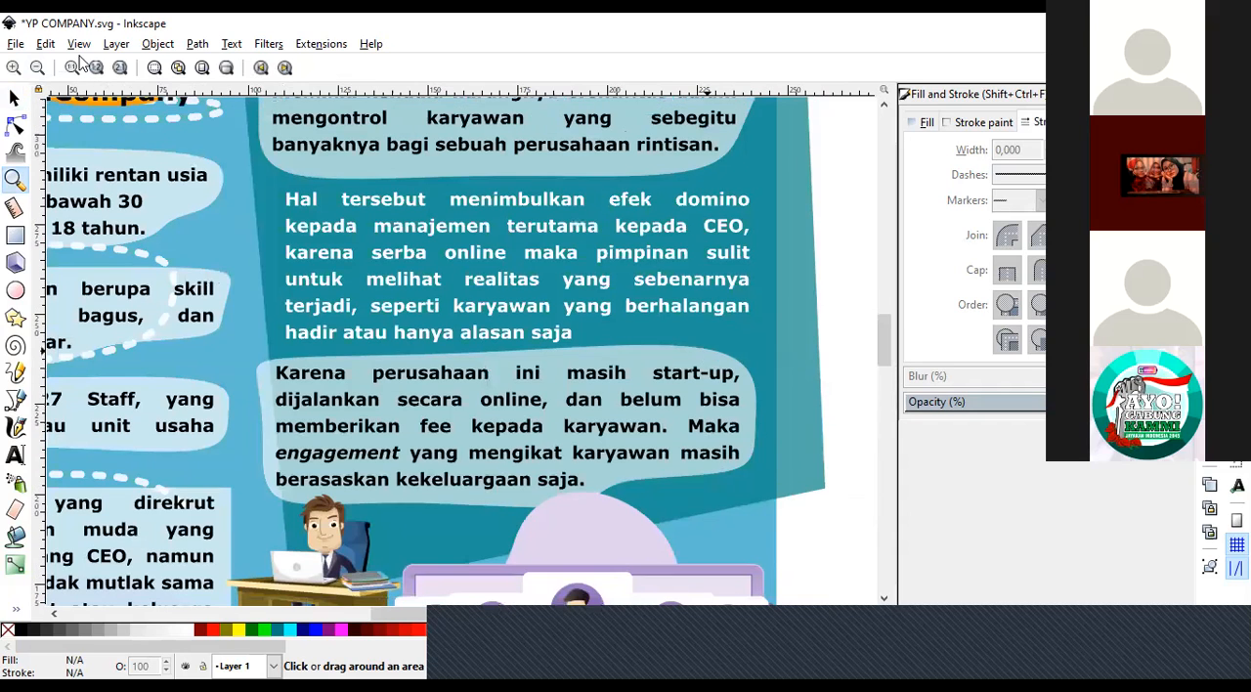
click(42, 66)
click(42, 67)
click(42, 67)
Move the whole poster group about 109 mm left and 23 mm up, and undo the move.
click(18, 96)
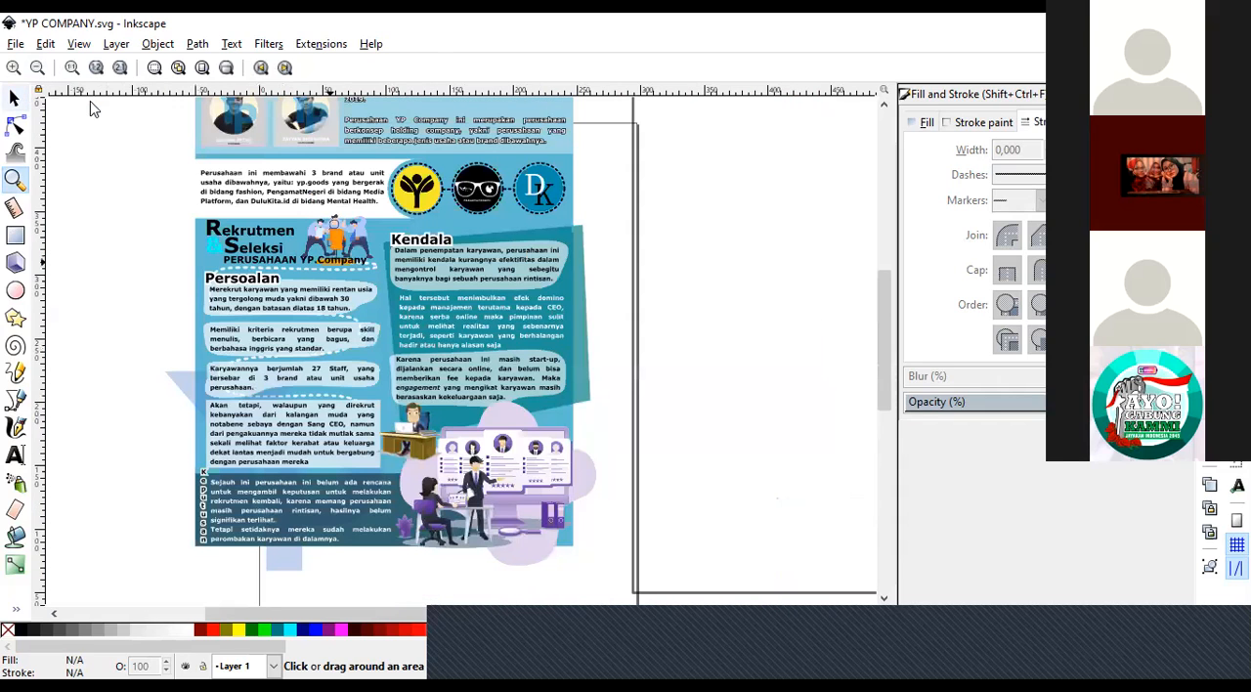
click(588, 310)
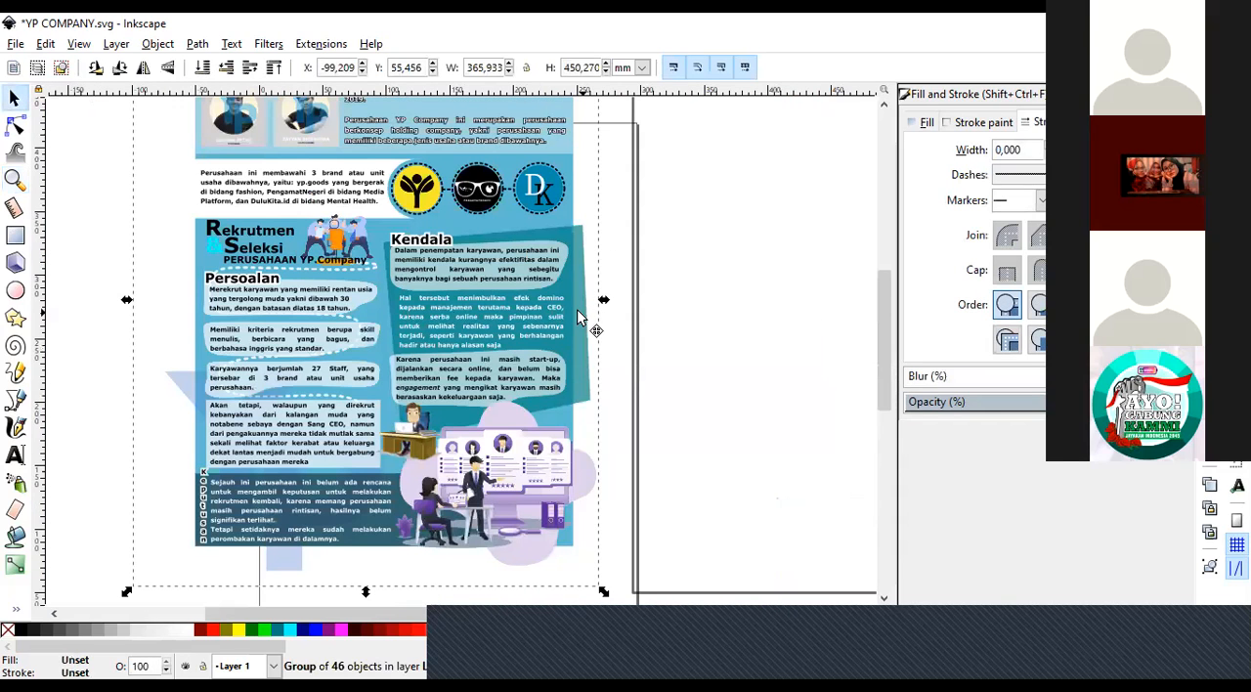
drag(557, 319, 411, 291)
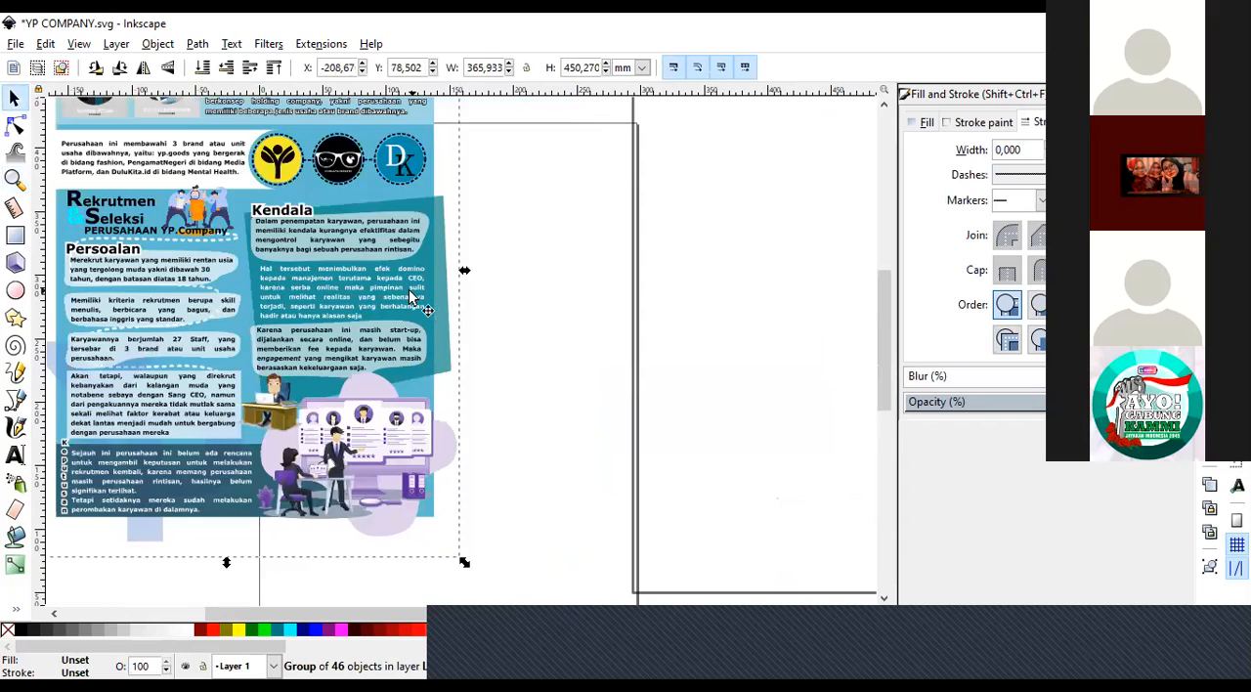
key(ctrl+z)
Ungroup the poster into its separate objects and deselect them.
right_click(515, 287)
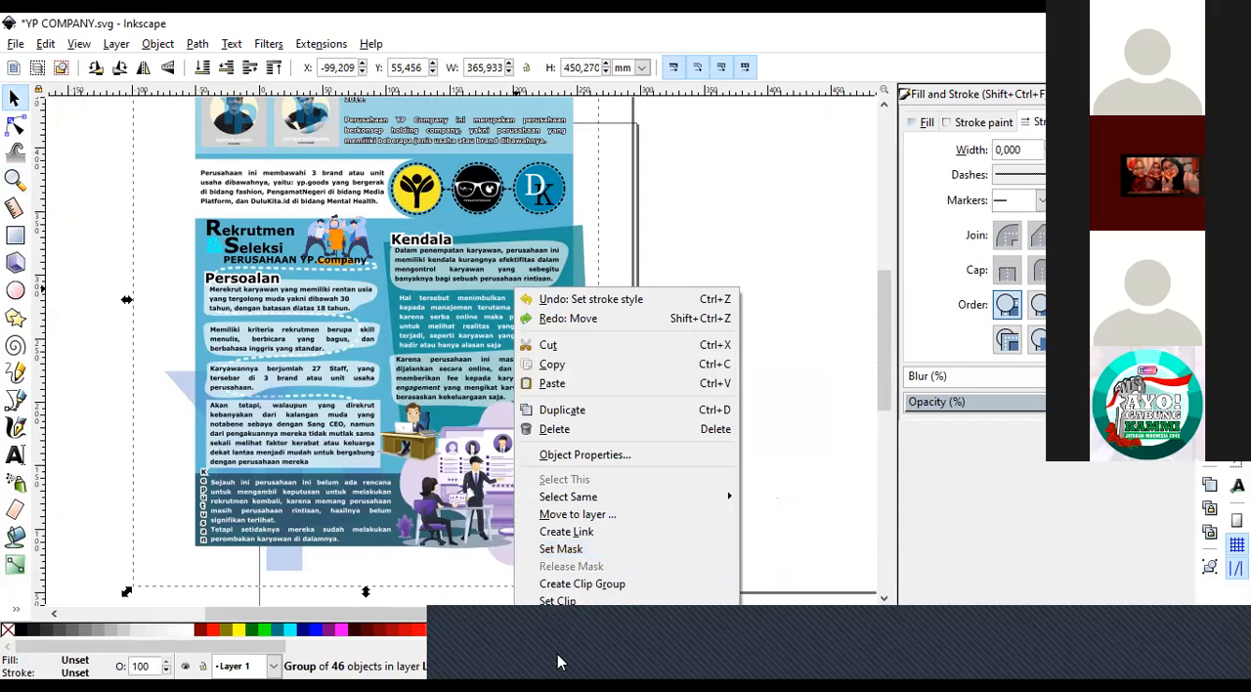
click(559, 663)
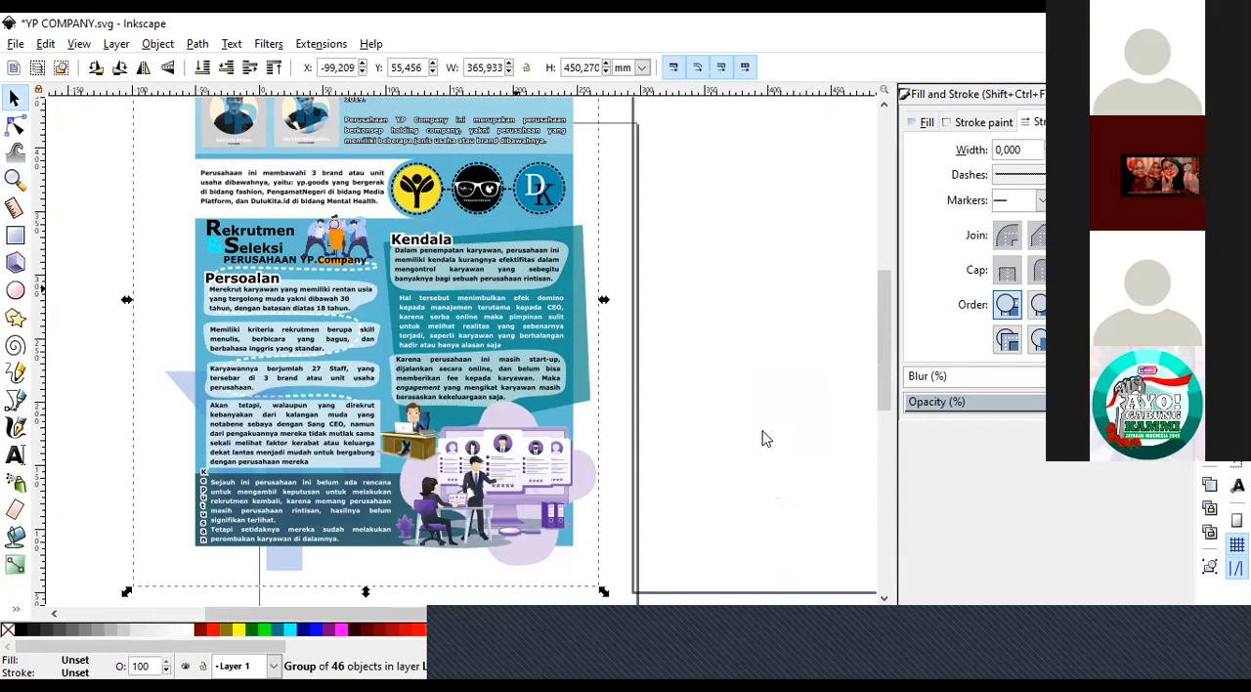
key(ctrl+shift+g)
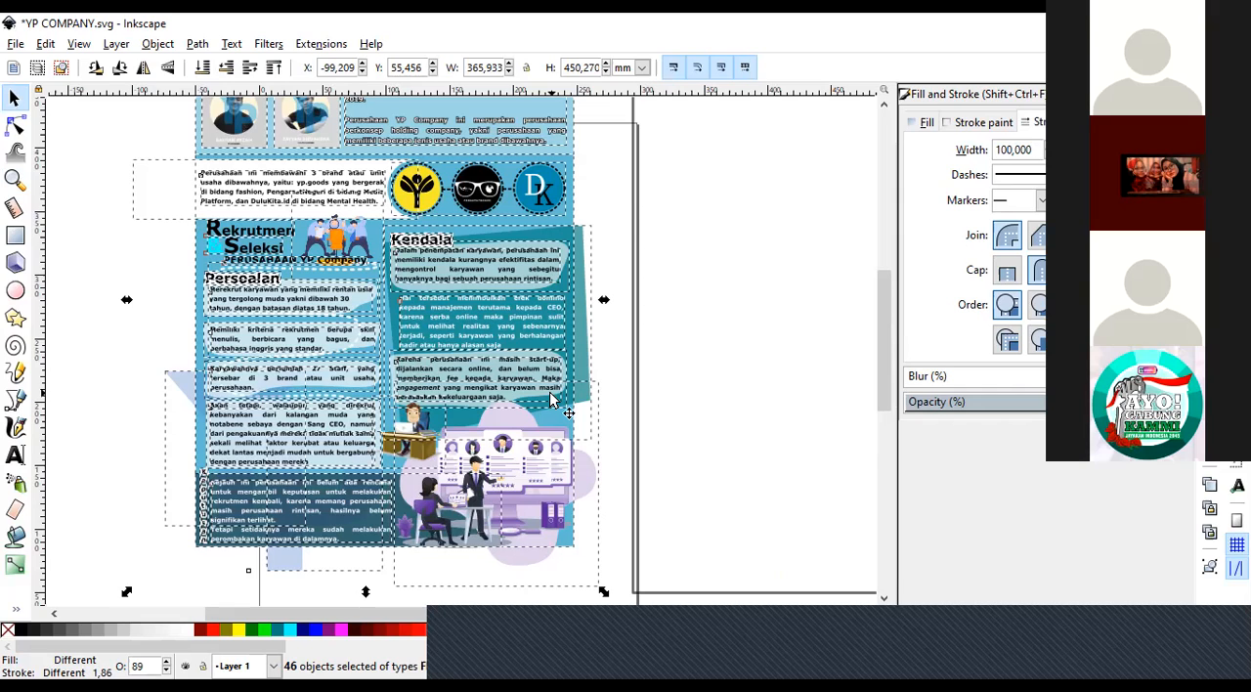
click(90, 423)
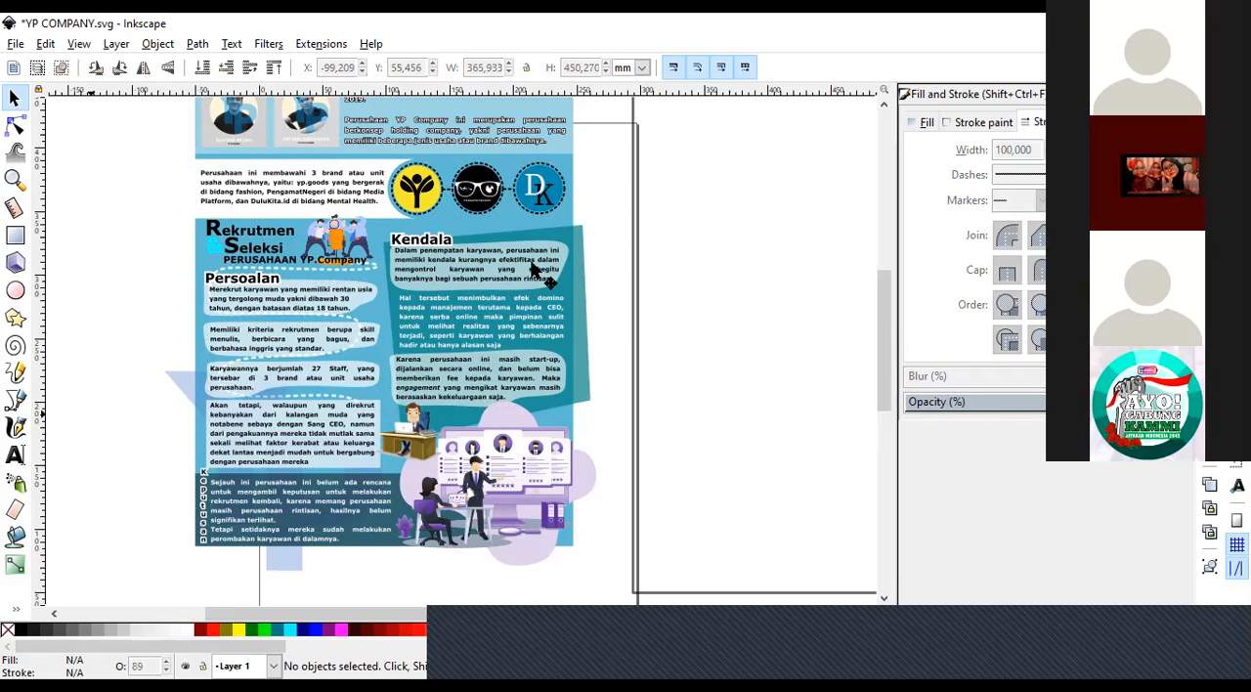
Move the teal panel behind the Kendala text about 149 mm right and 70 mm up, and undo the move.
click(528, 311)
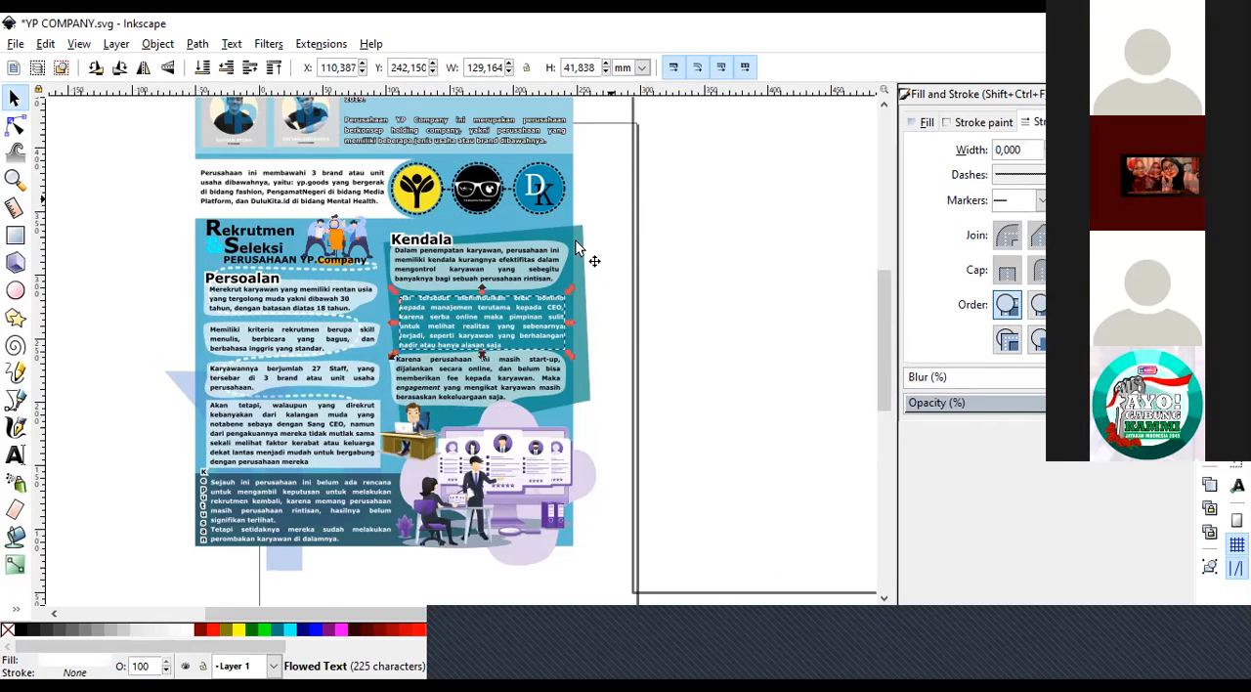
click(590, 293)
drag(590, 293, 779, 205)
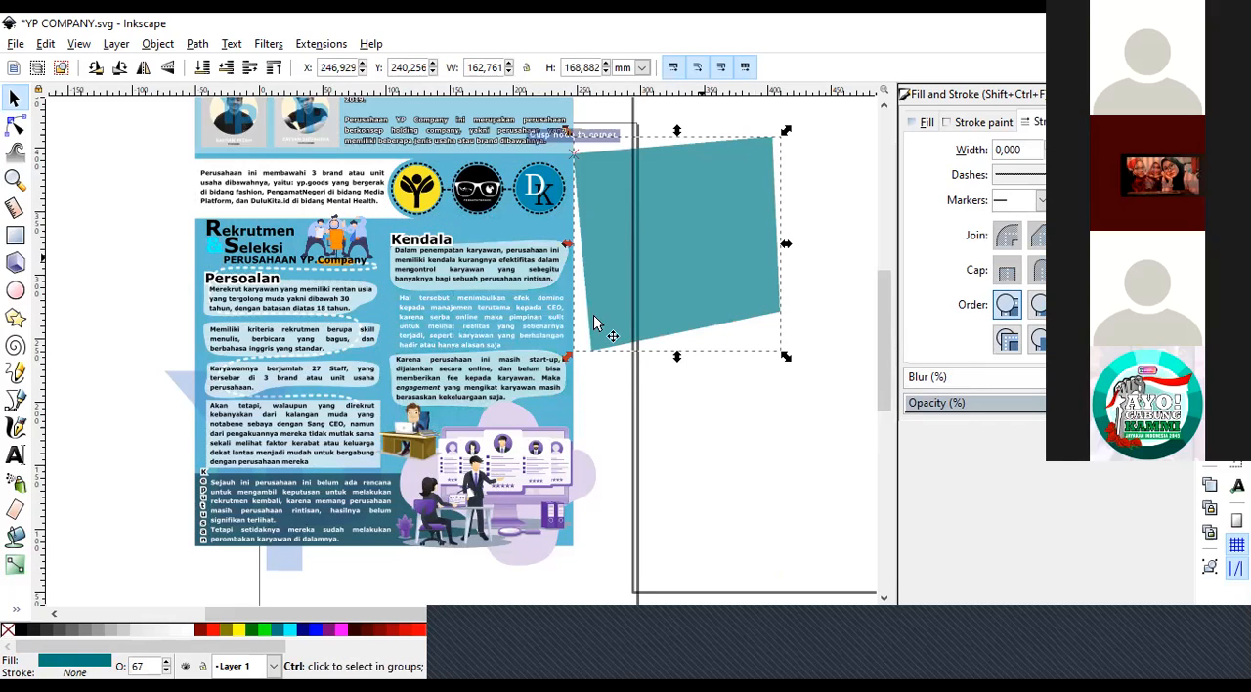
key(ctrl+z)
Move the teal Kendala panel straight right by about 194 mm, clear of the poster, and deselect it.
drag(580, 338, 820, 322)
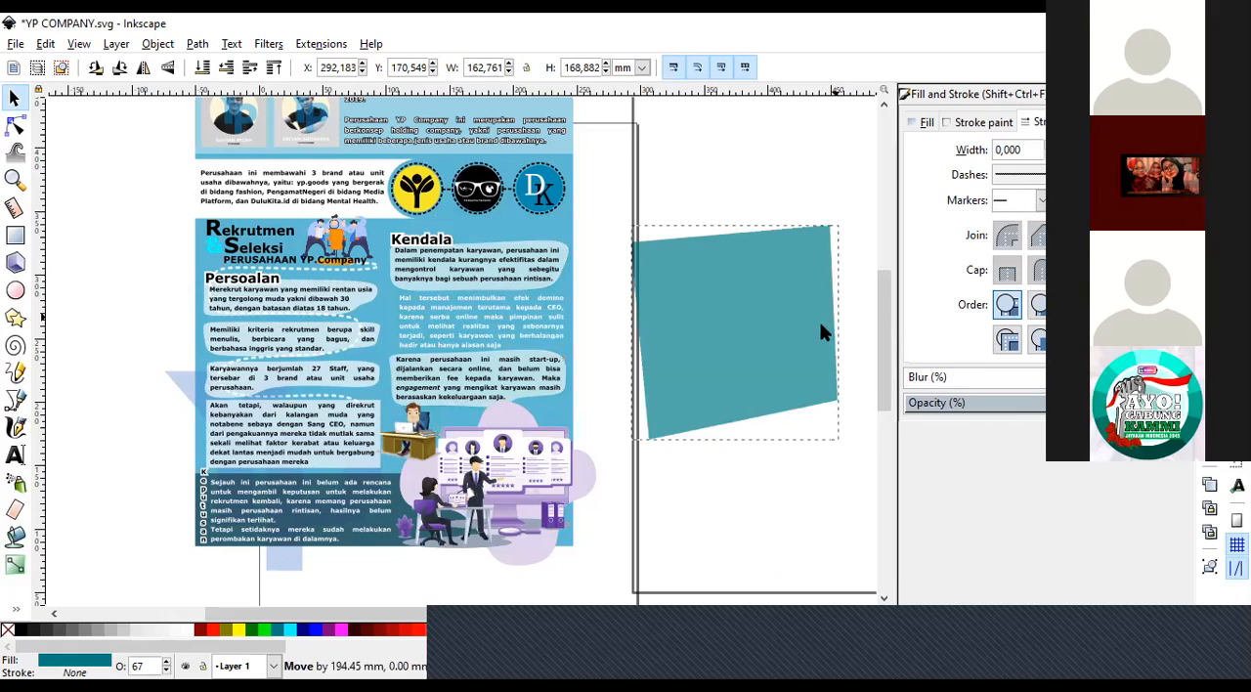
click(606, 318)
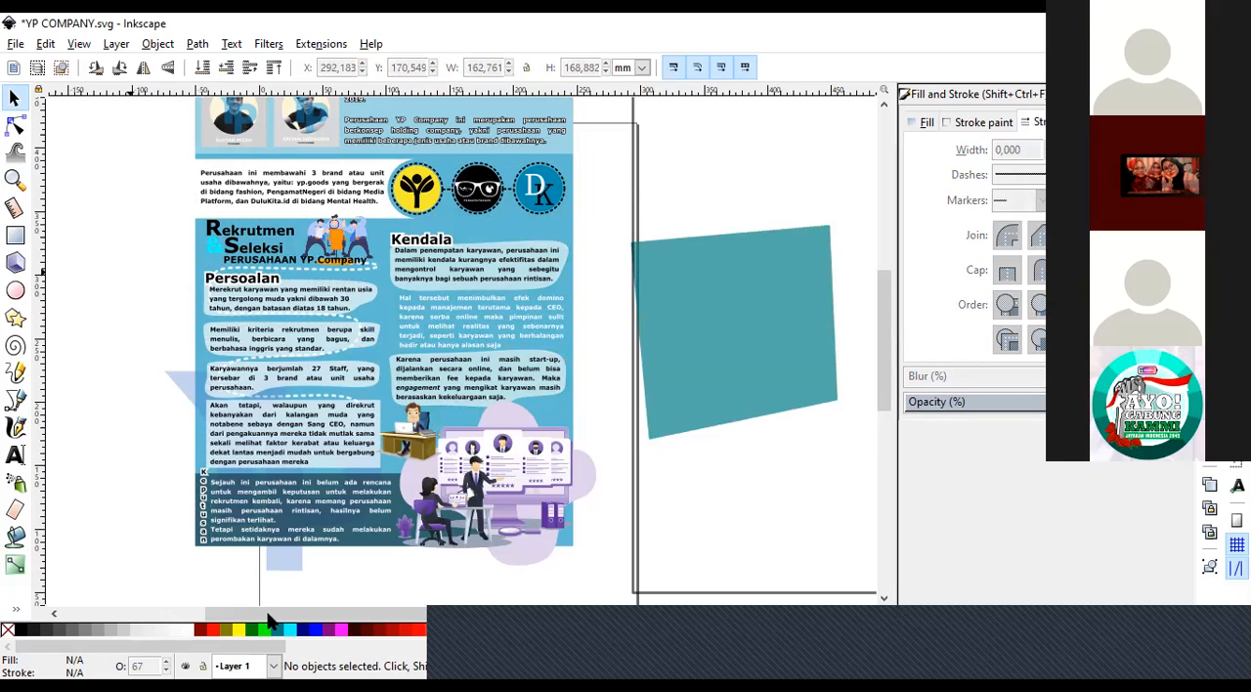
Draw a closed four-sided path about 180 × 179 mm with the regular Bezier tool, overlapping the teal panel's upper corner.
drag(272, 613, 350, 612)
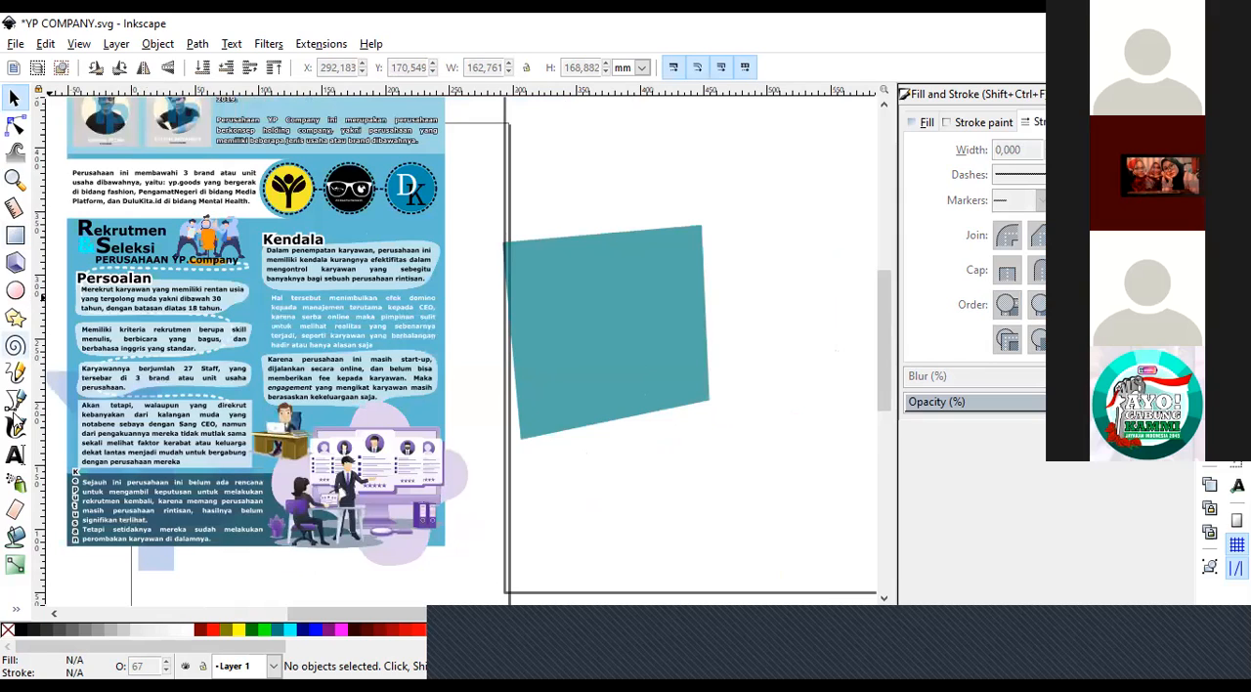
click(15, 402)
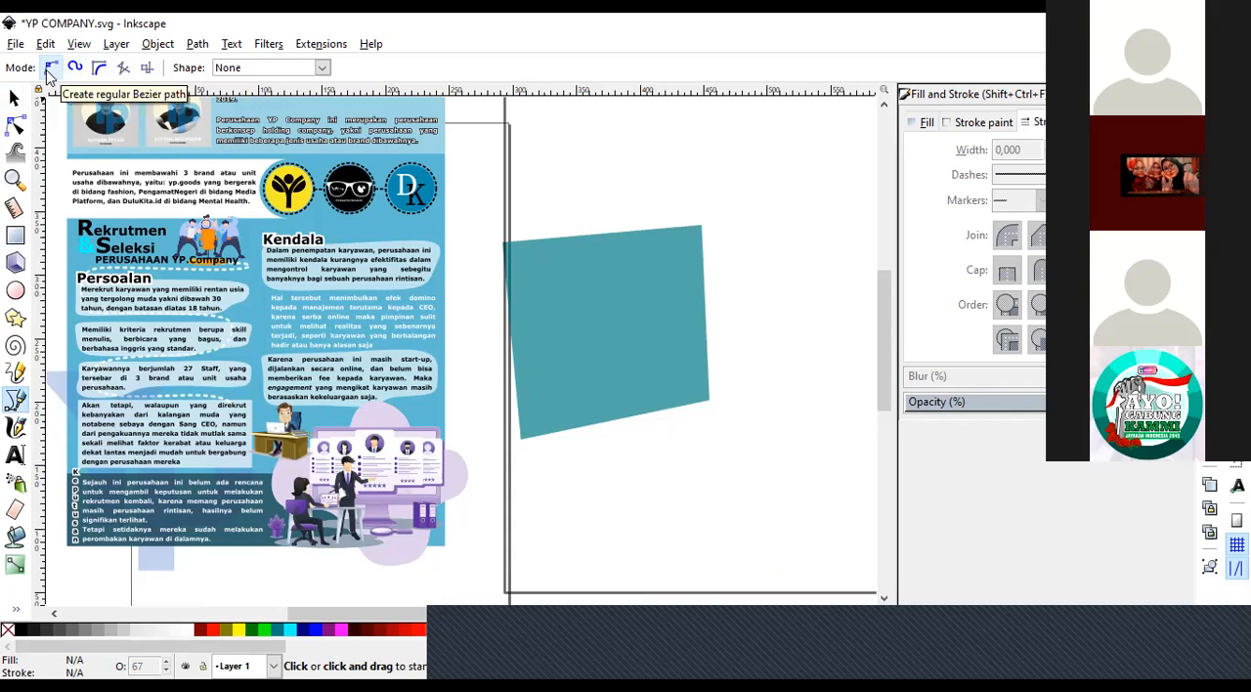
click(544, 184)
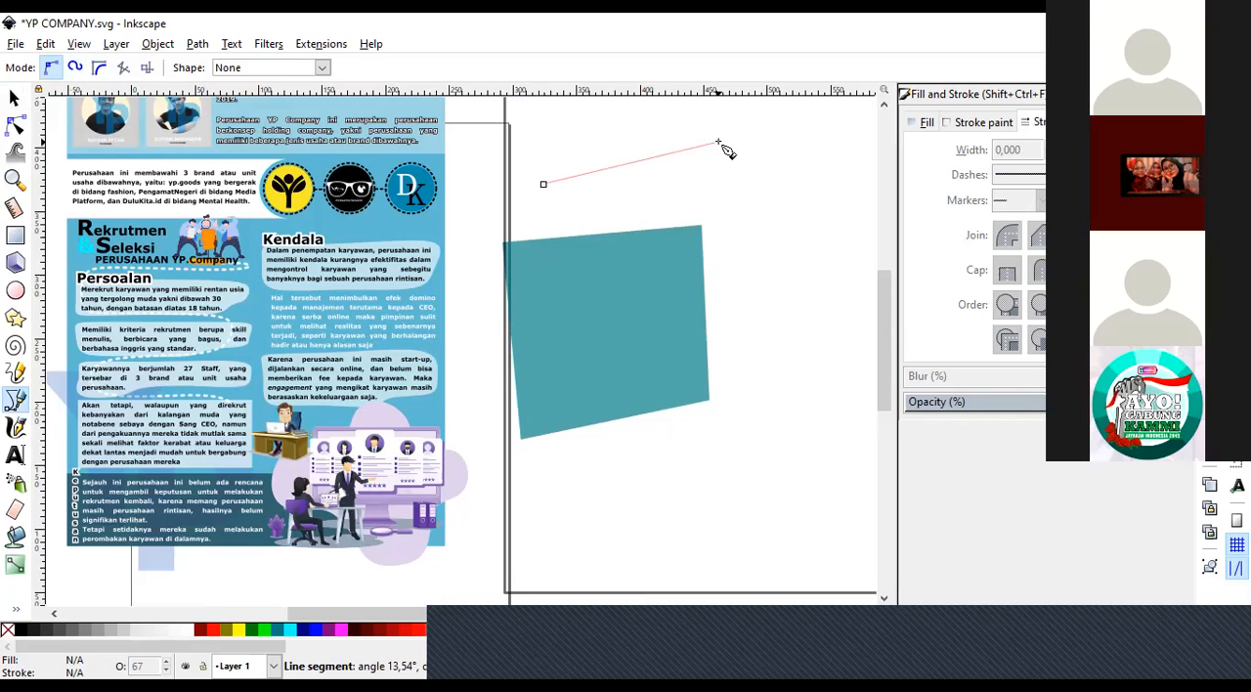
click(719, 143)
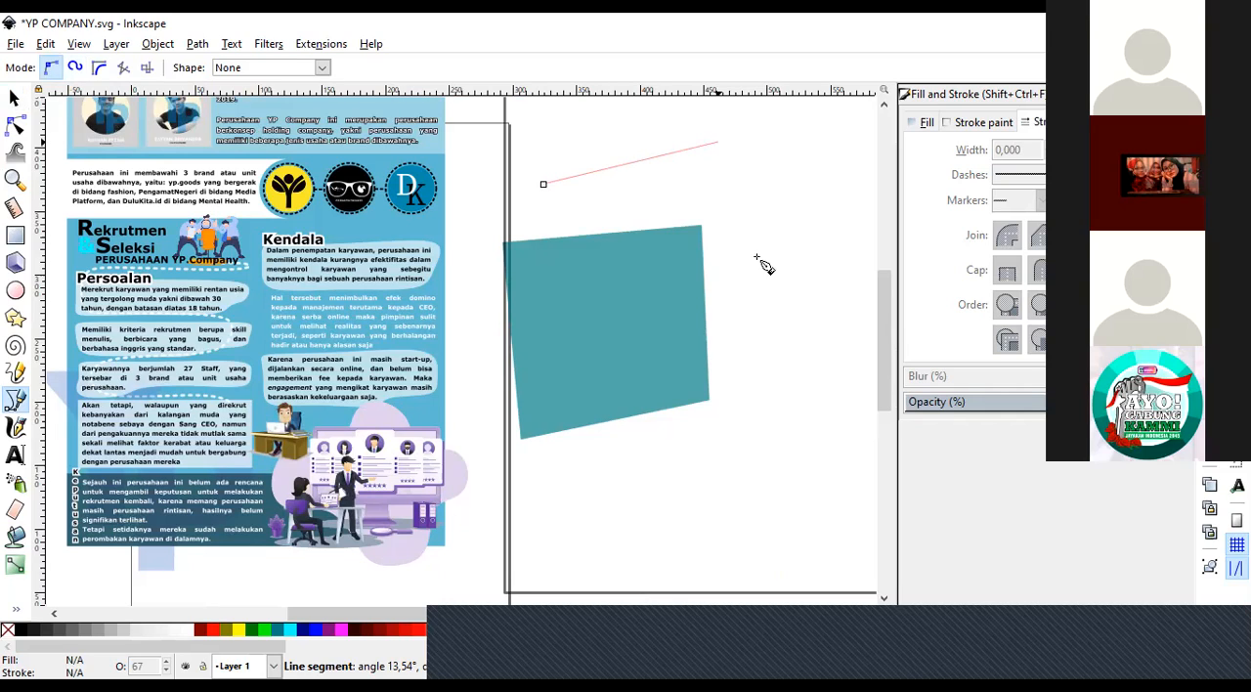
click(771, 324)
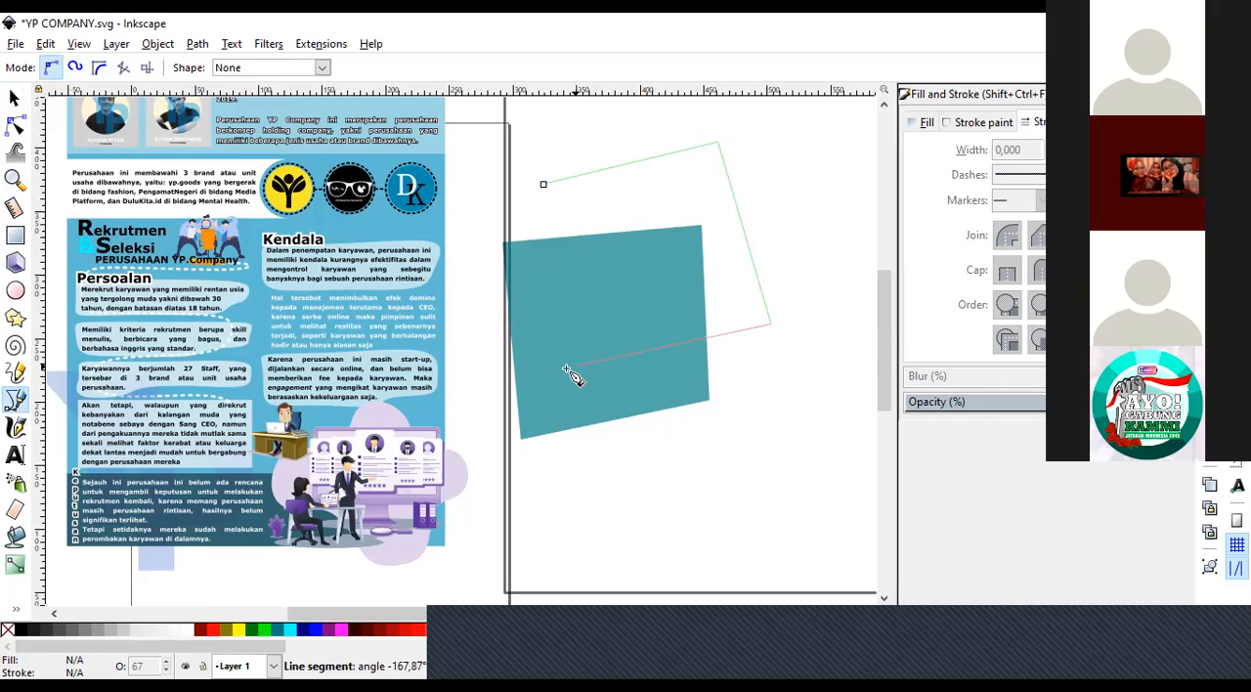
click(566, 370)
click(544, 185)
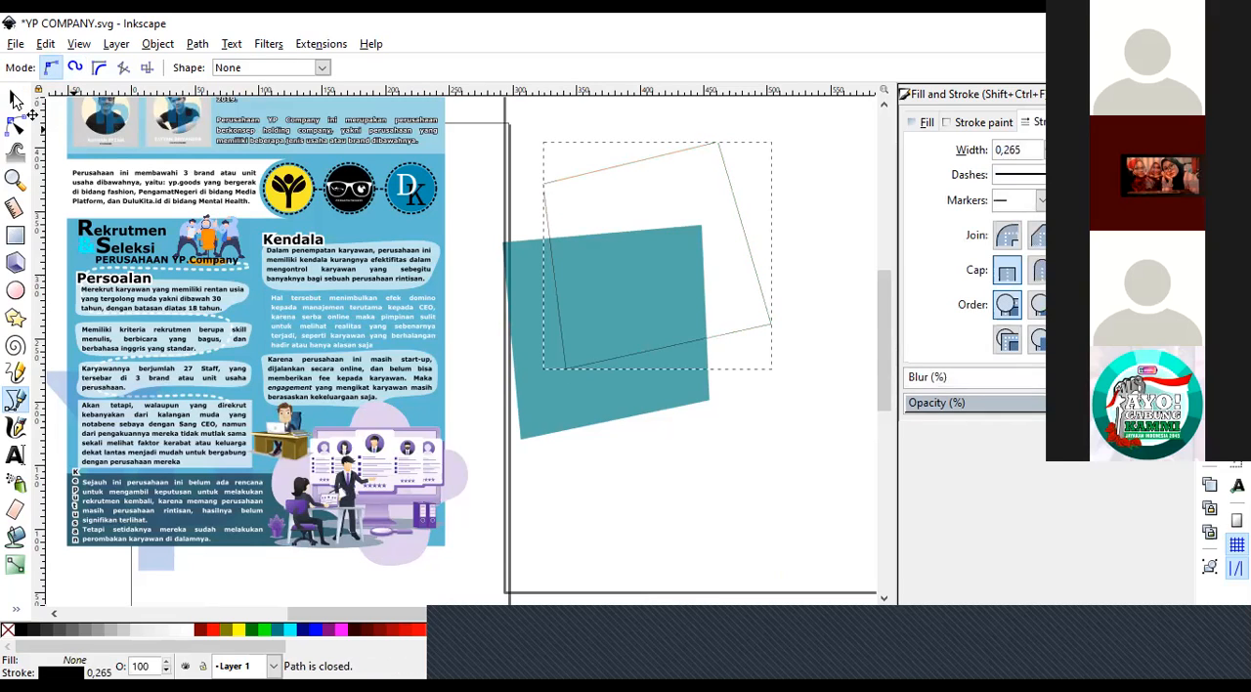
Move the new quadrilateral down over the teal panel's lower corner and fill it with Red (#FF0000).
key(s)
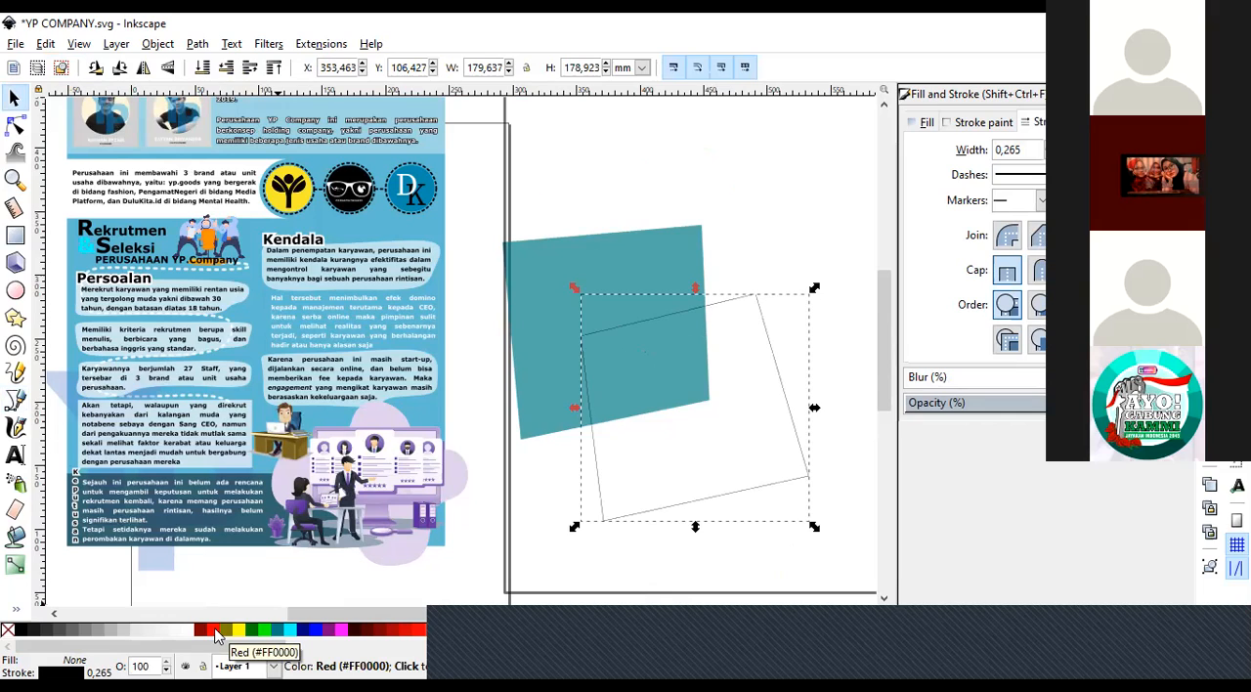
click(216, 636)
click(766, 220)
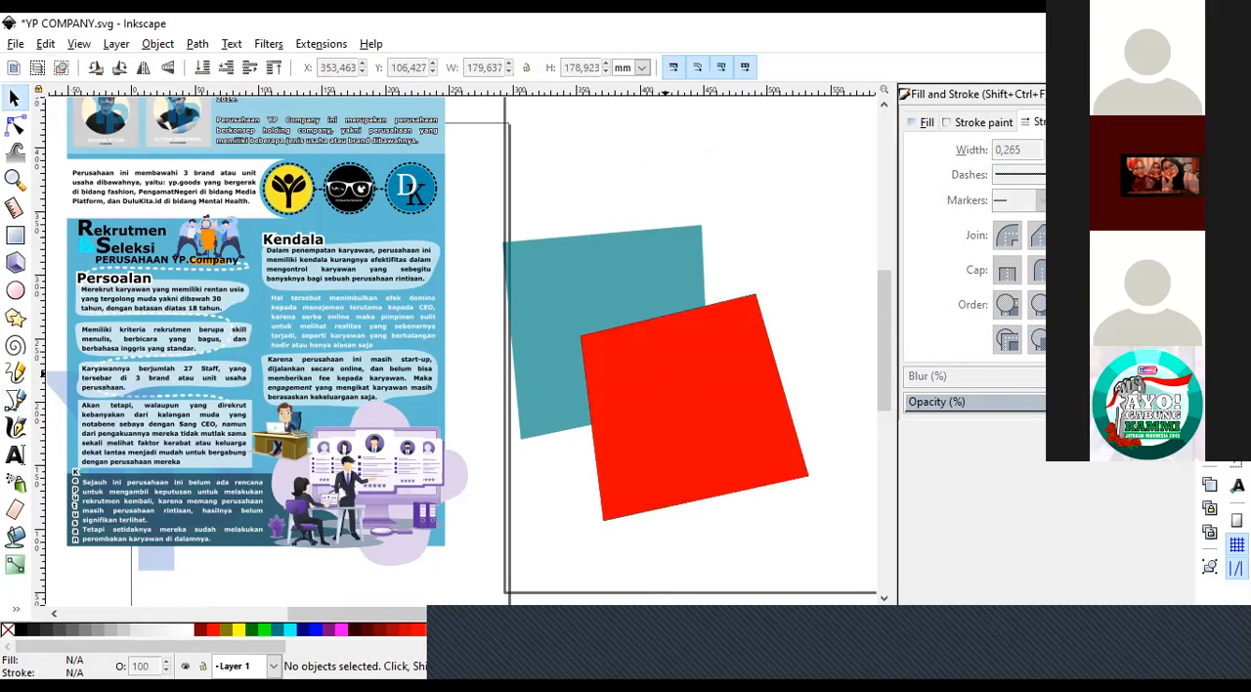
Set the red quadrilateral's opacity to 55% and move it onto the Kendala section, at about X 109, Y 178 mm.
click(666, 373)
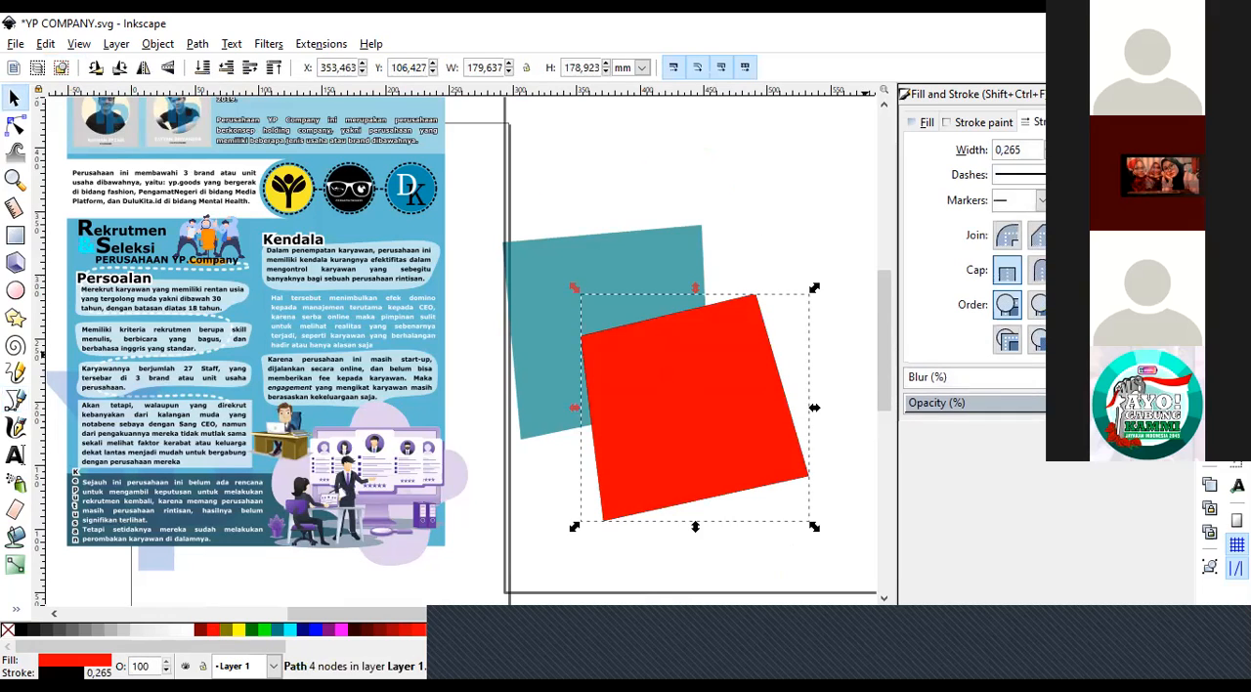
click(779, 209)
click(724, 408)
drag(720, 406, 356, 323)
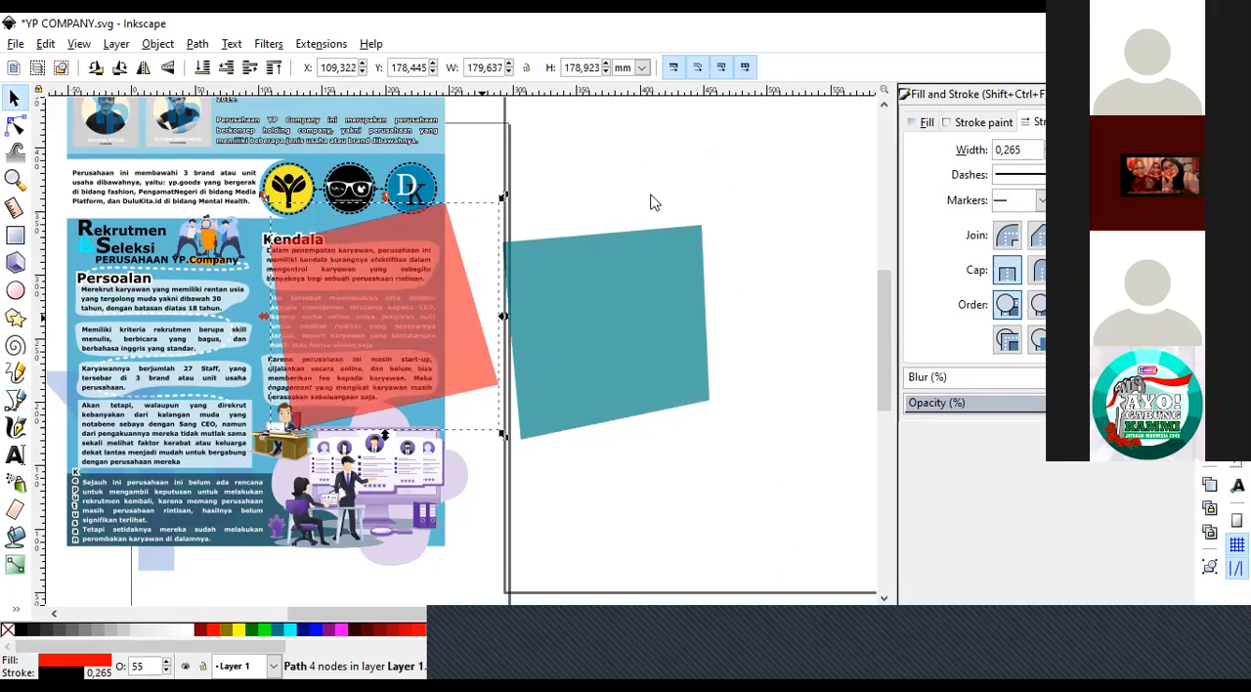
Lower the red quadrilateral in the stacking order behind the Kendala text, and deselect it.
key(Escape)
click(321, 309)
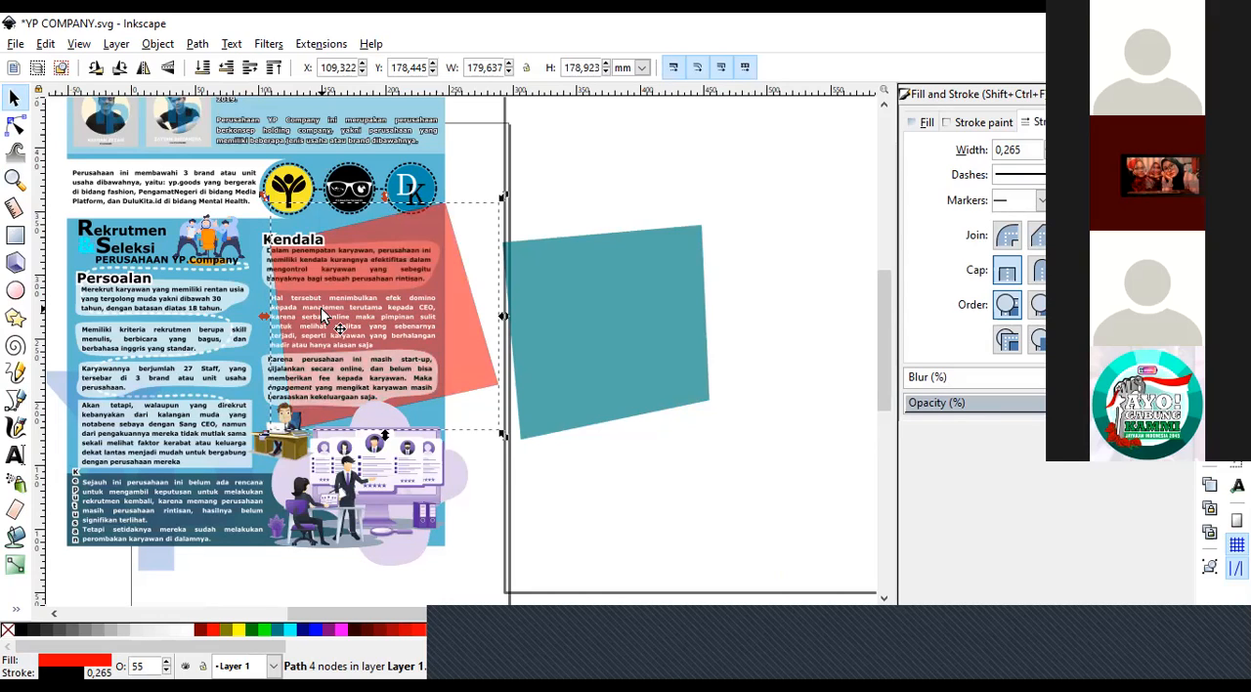
click(616, 150)
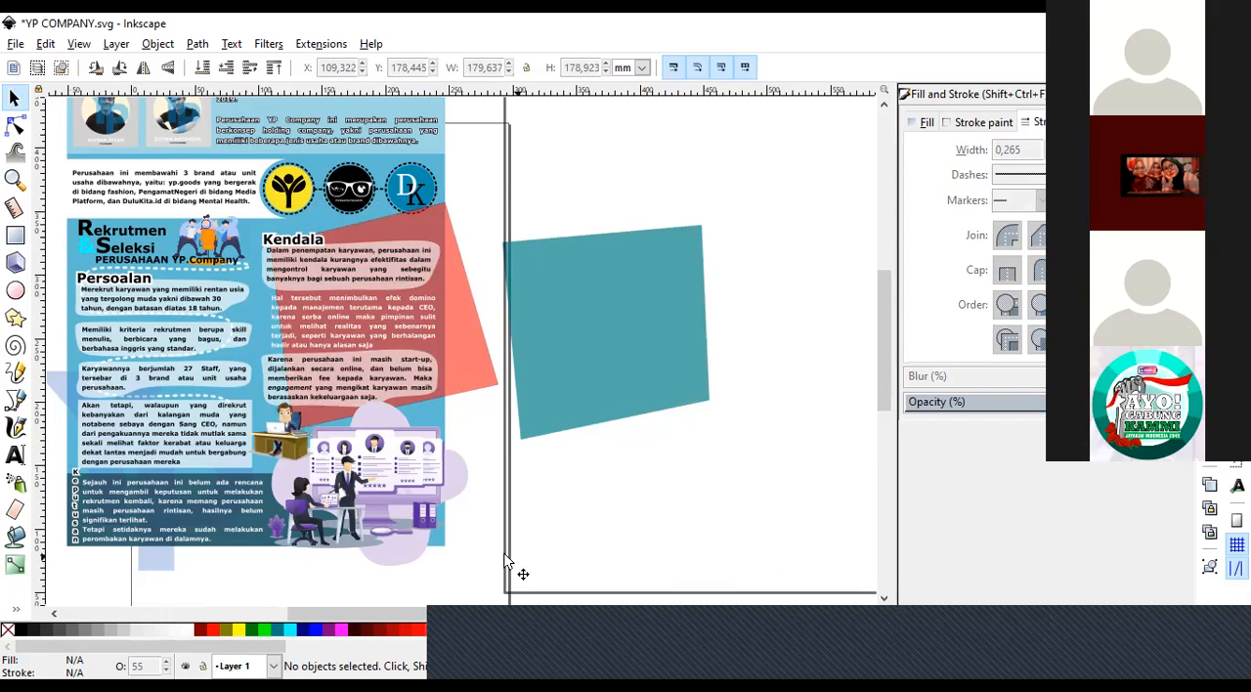
Nudge the red quadrilateral left to about X 103 mm and deselect it.
click(513, 124)
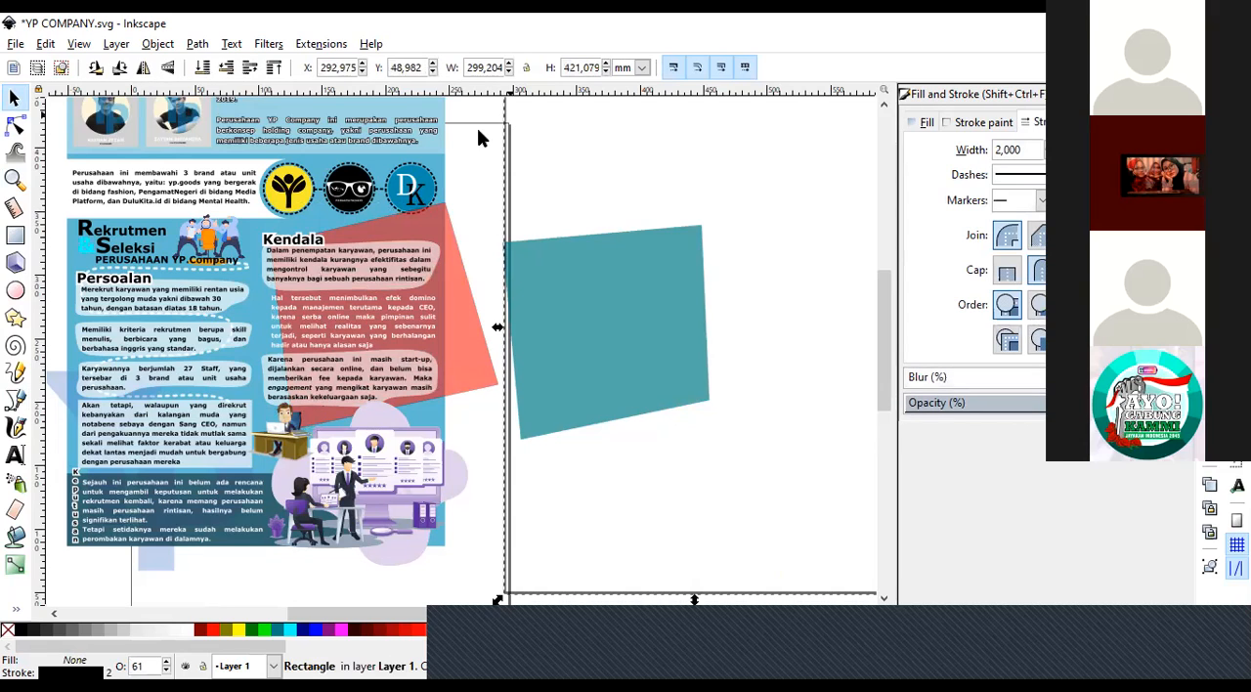
click(478, 132)
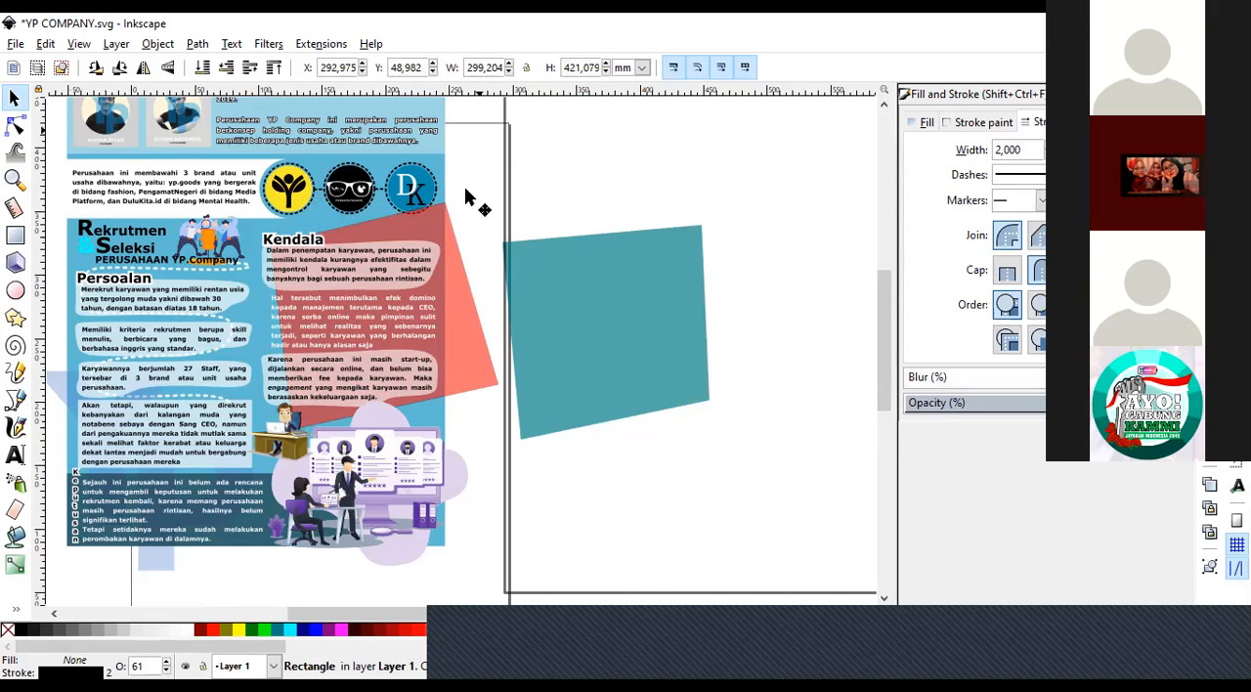
click(446, 297)
key(Left)
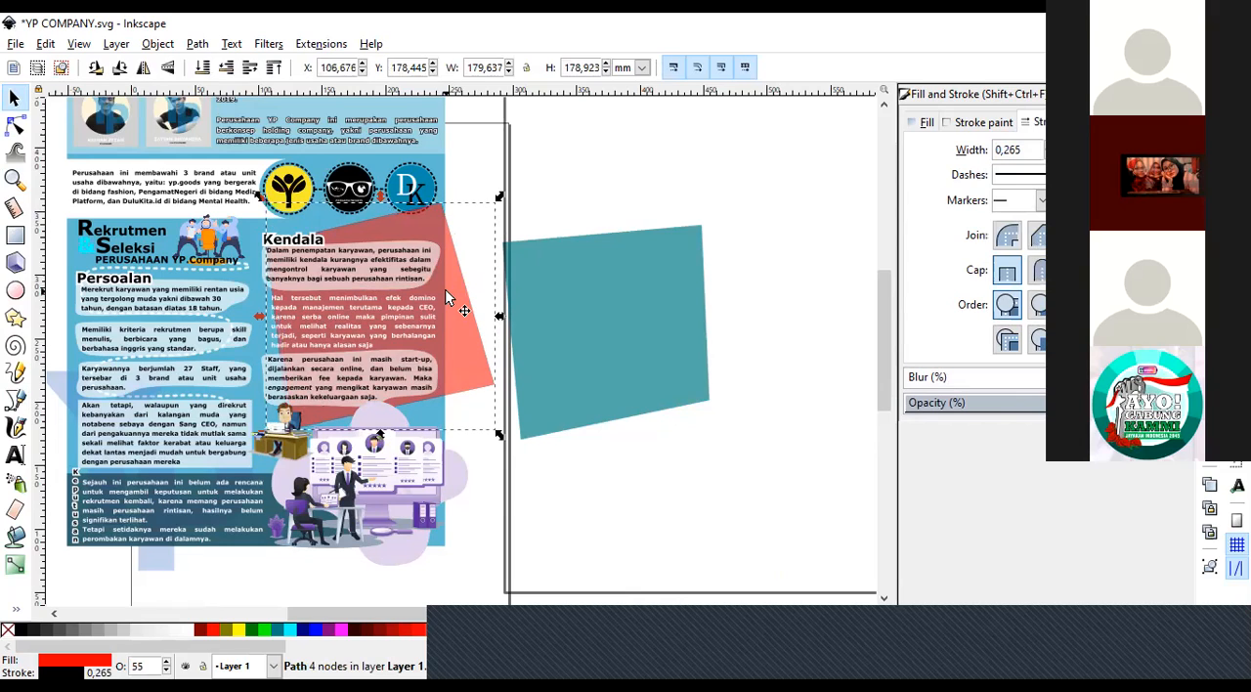
key(Left)
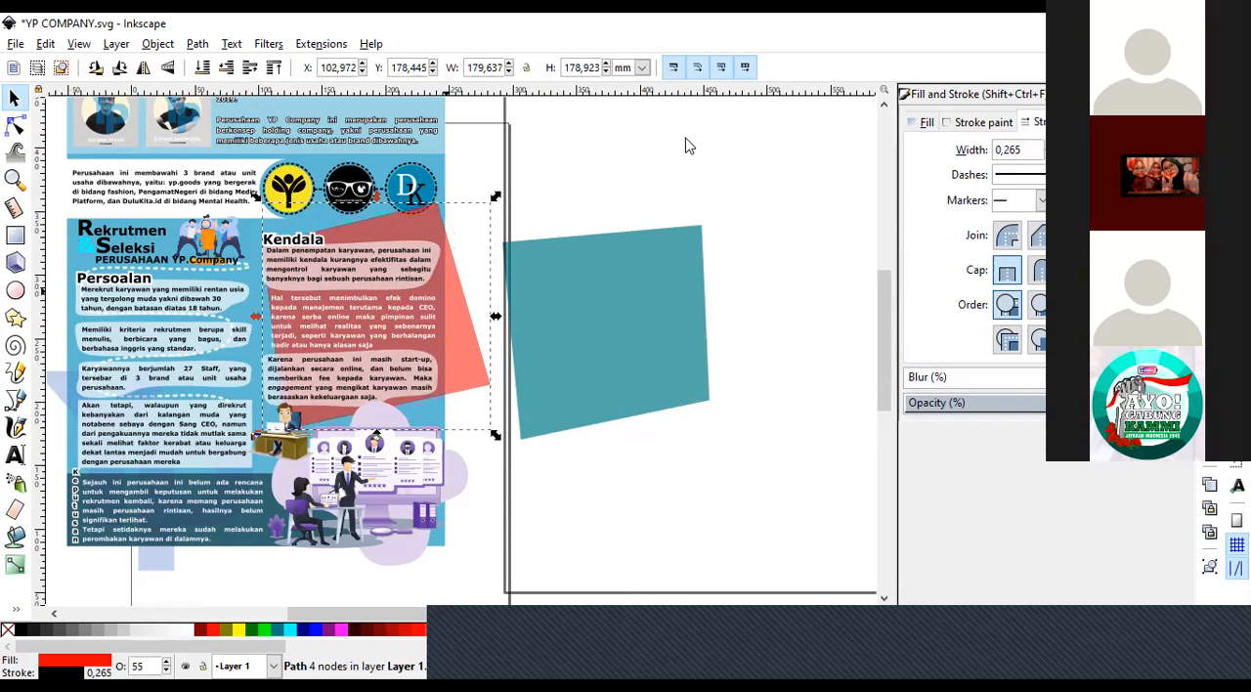
click(493, 223)
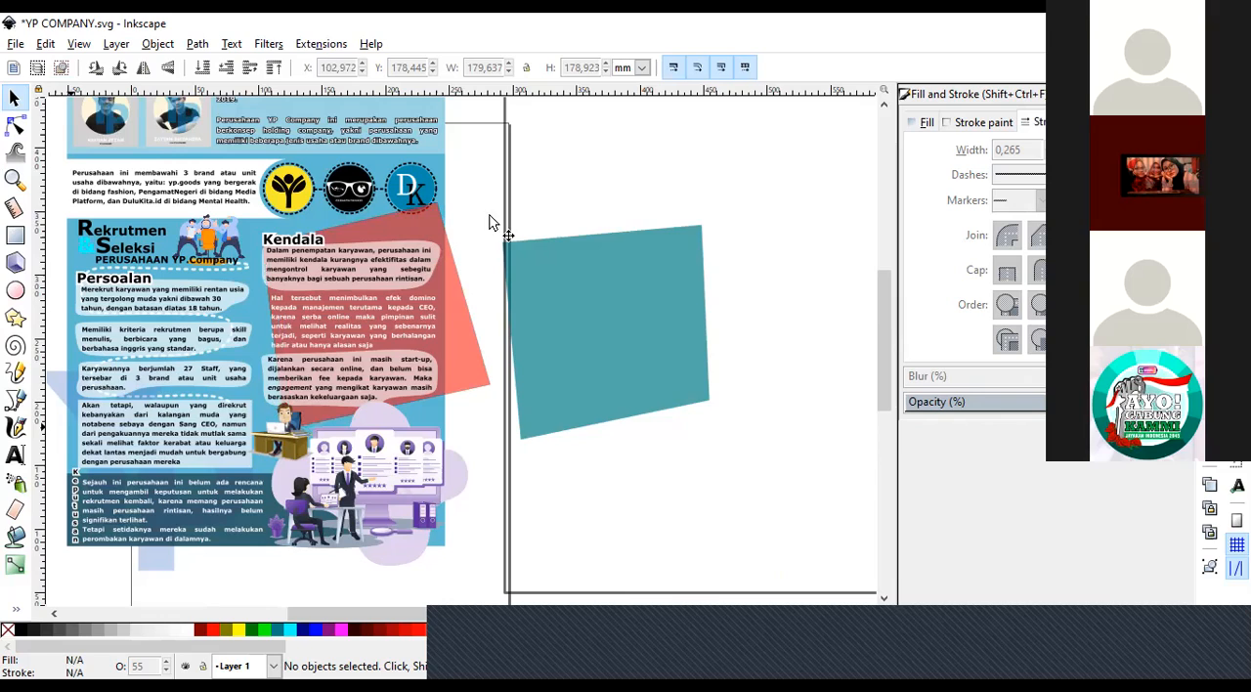
Draw a closed curved path about 353 × 146 mm in Spiro mode, spanning the poster's edge and the teal panel.
click(16, 401)
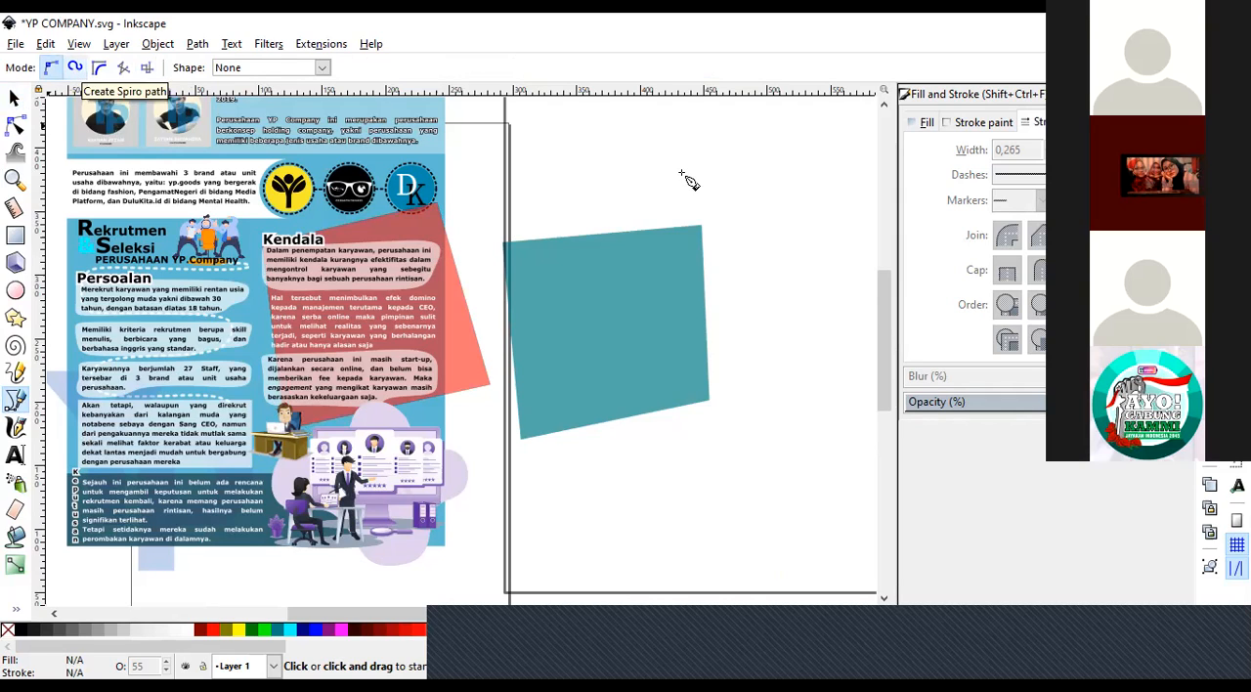
key(shift+2)
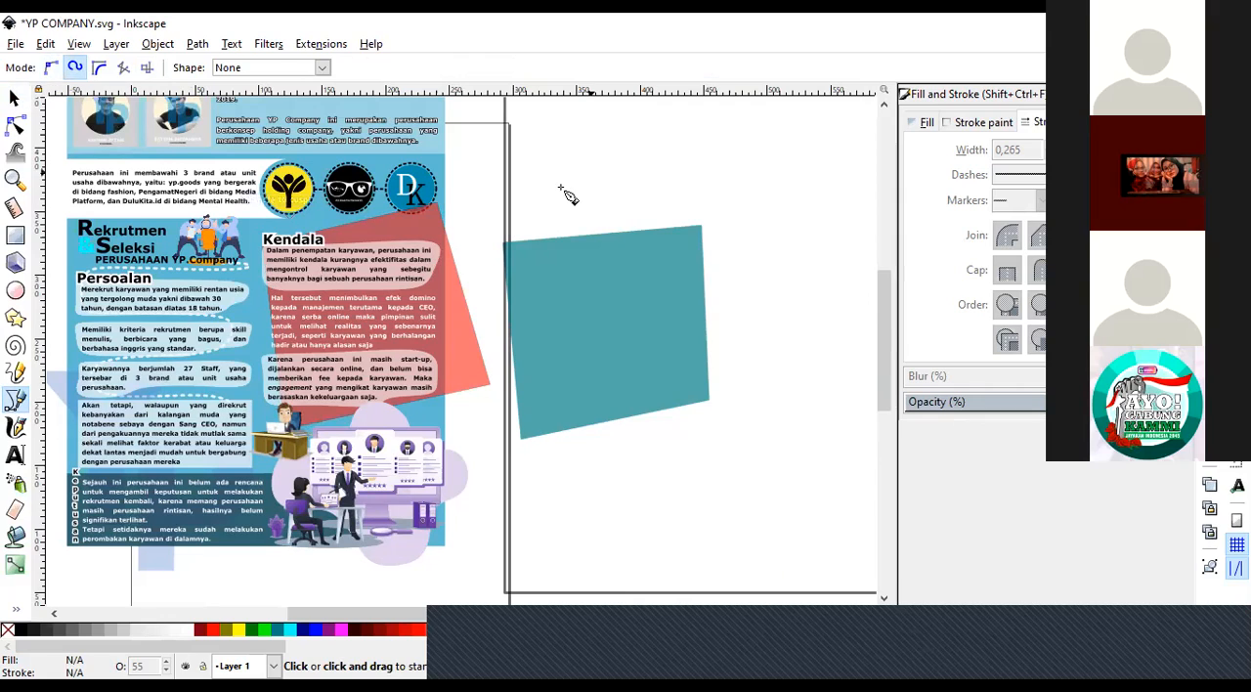
click(562, 187)
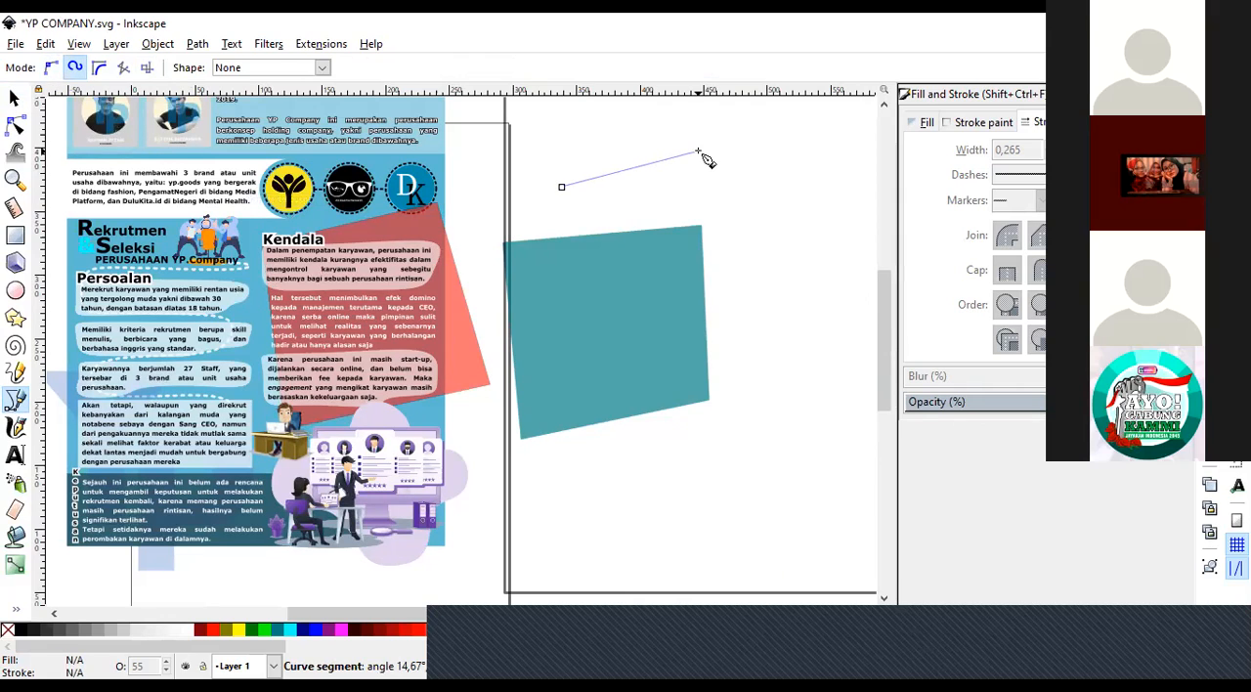
click(698, 152)
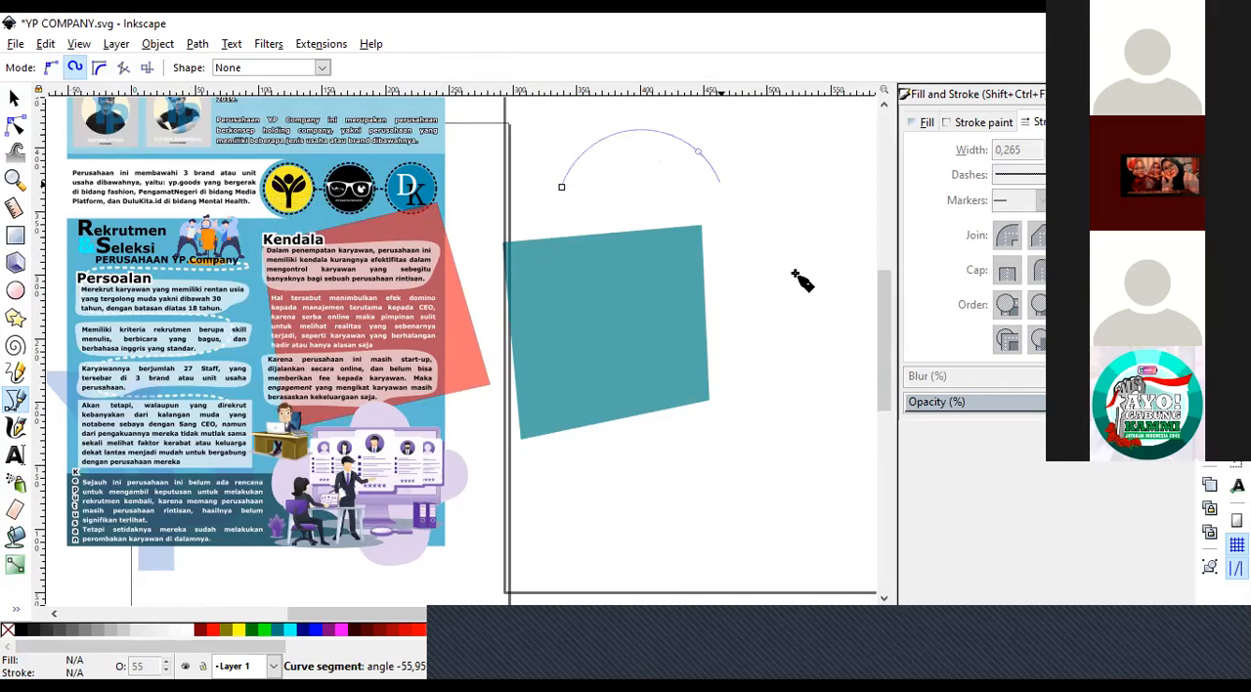
click(656, 309)
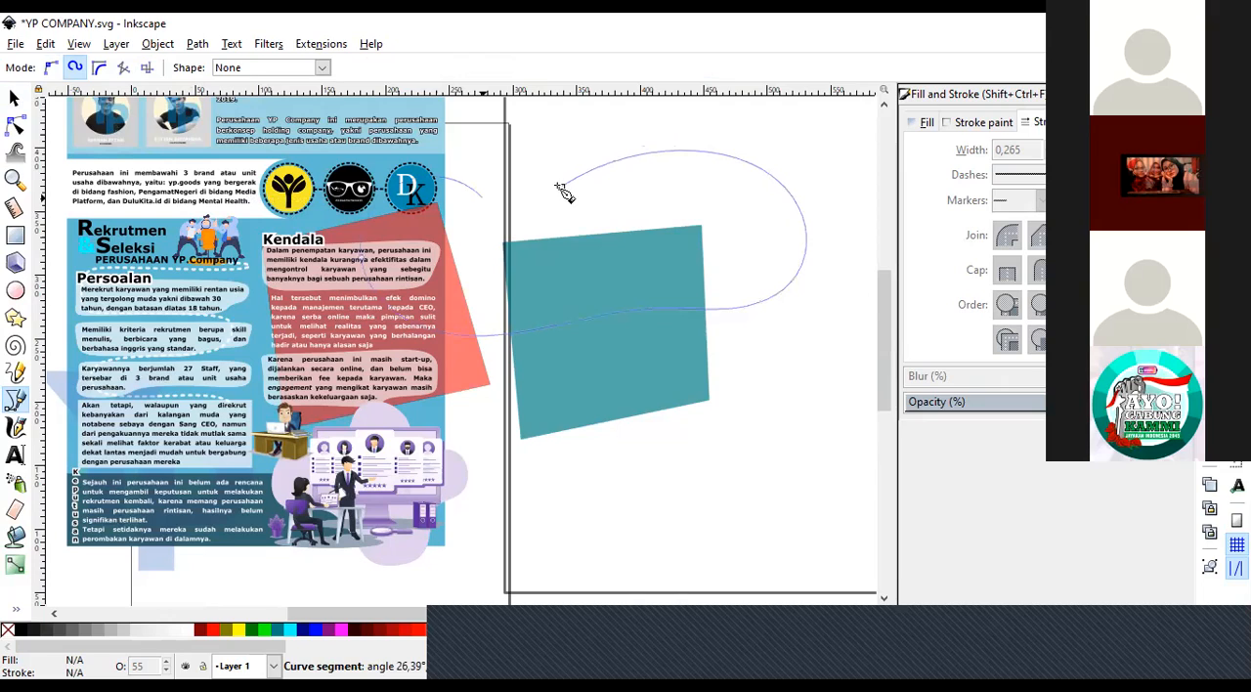
click(561, 188)
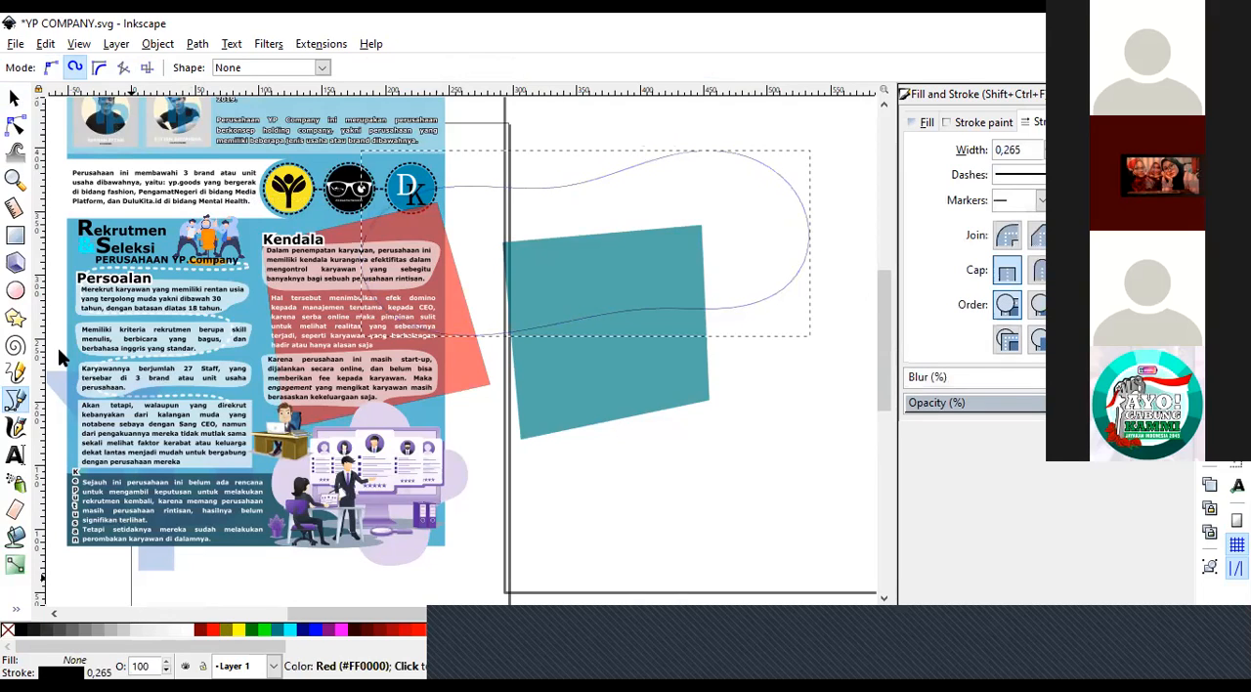
Fill the closed Spiro shape red and move it about 75 mm right and 189 mm down.
click(14, 98)
drag(484, 215, 559, 459)
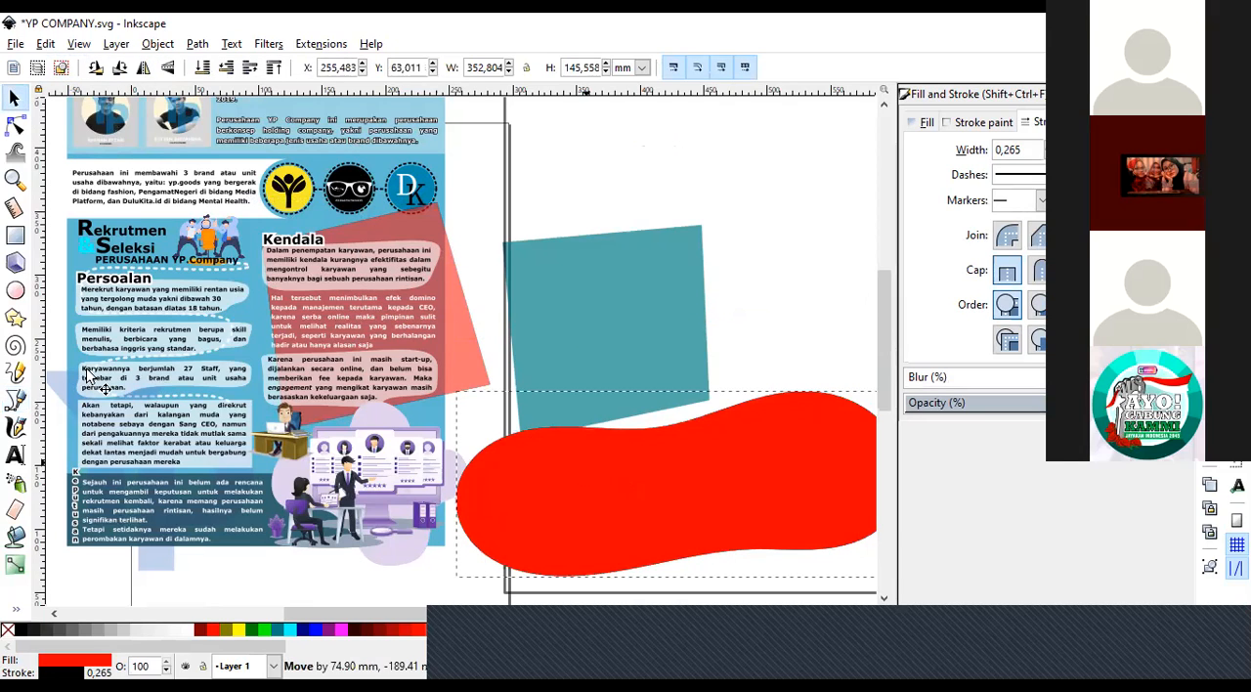
Draw a closed BSpline path about 133 × 101 mm over the teal panel's upper corner, and delete it.
click(15, 398)
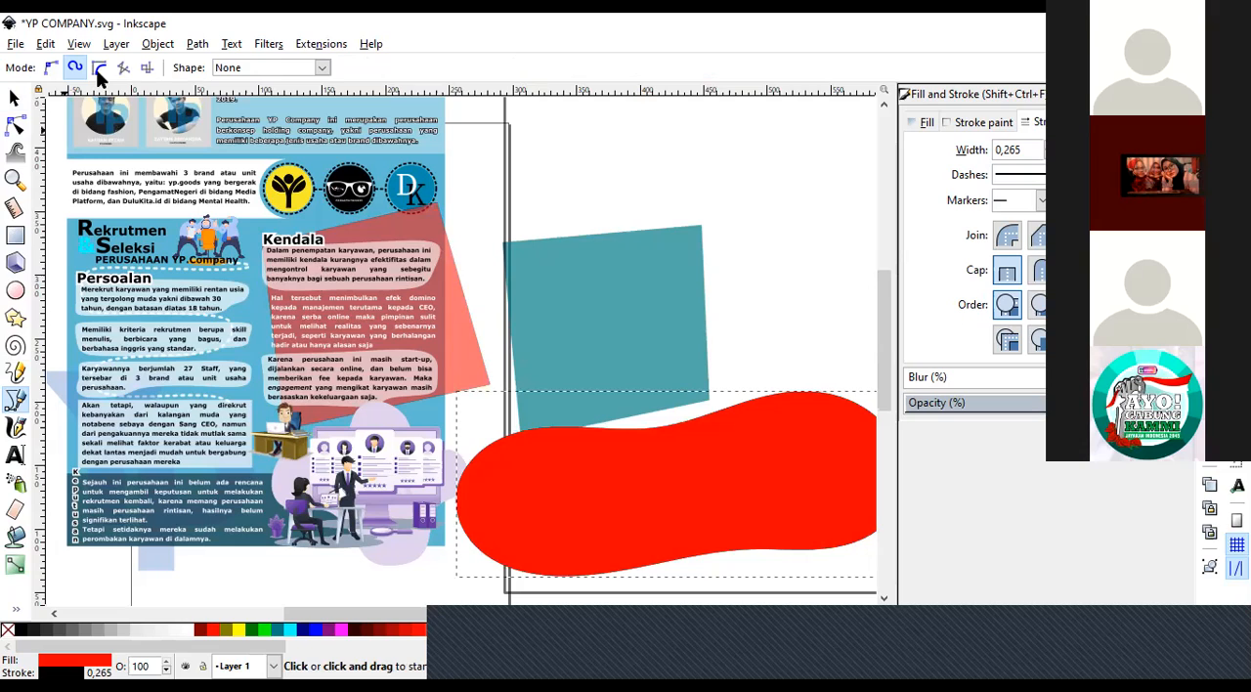
click(99, 71)
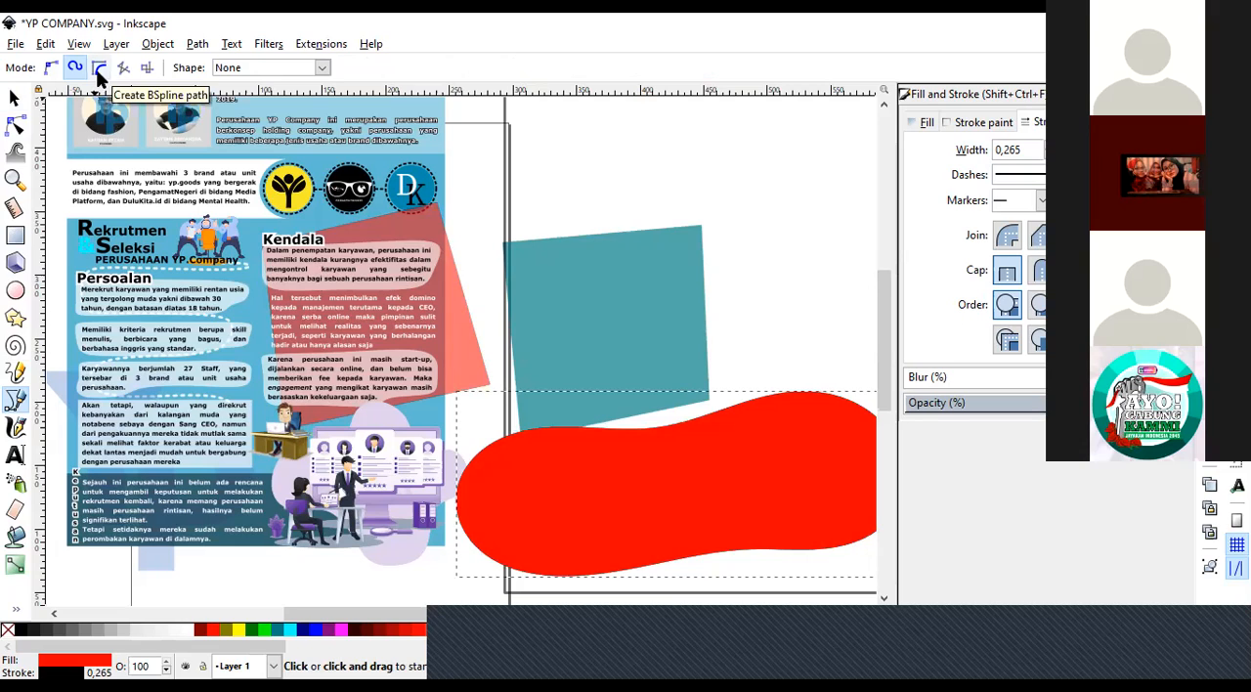
click(664, 182)
click(807, 234)
click(559, 366)
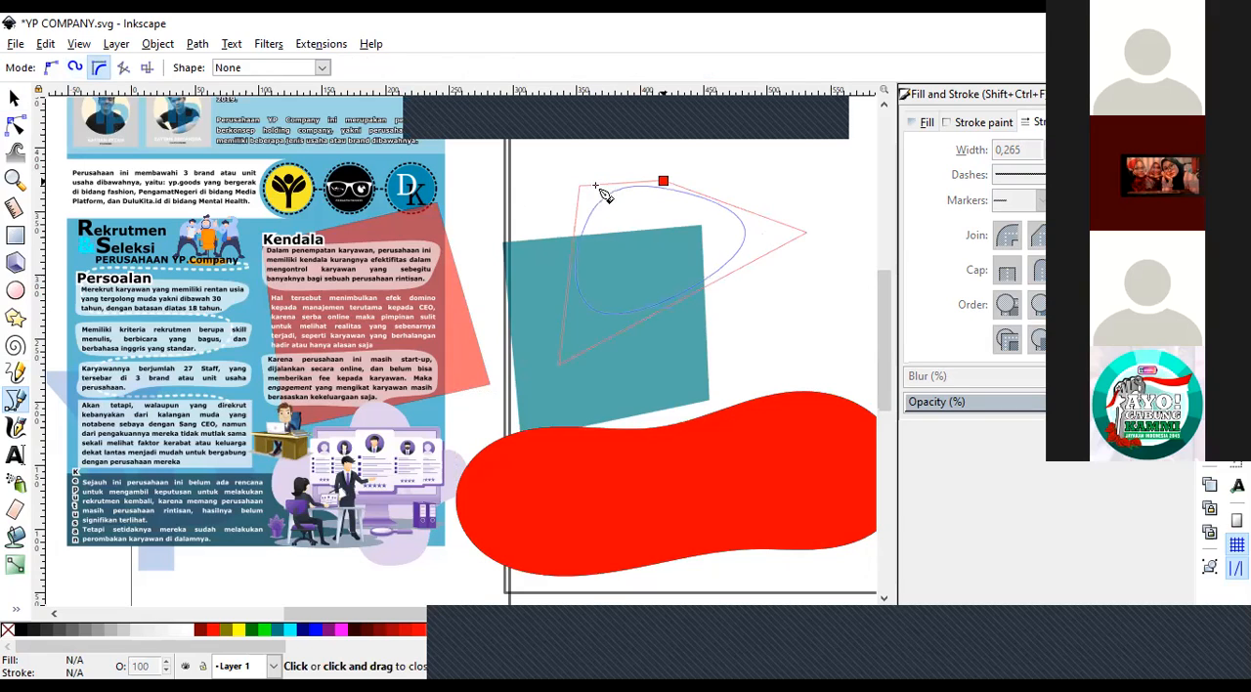
click(662, 181)
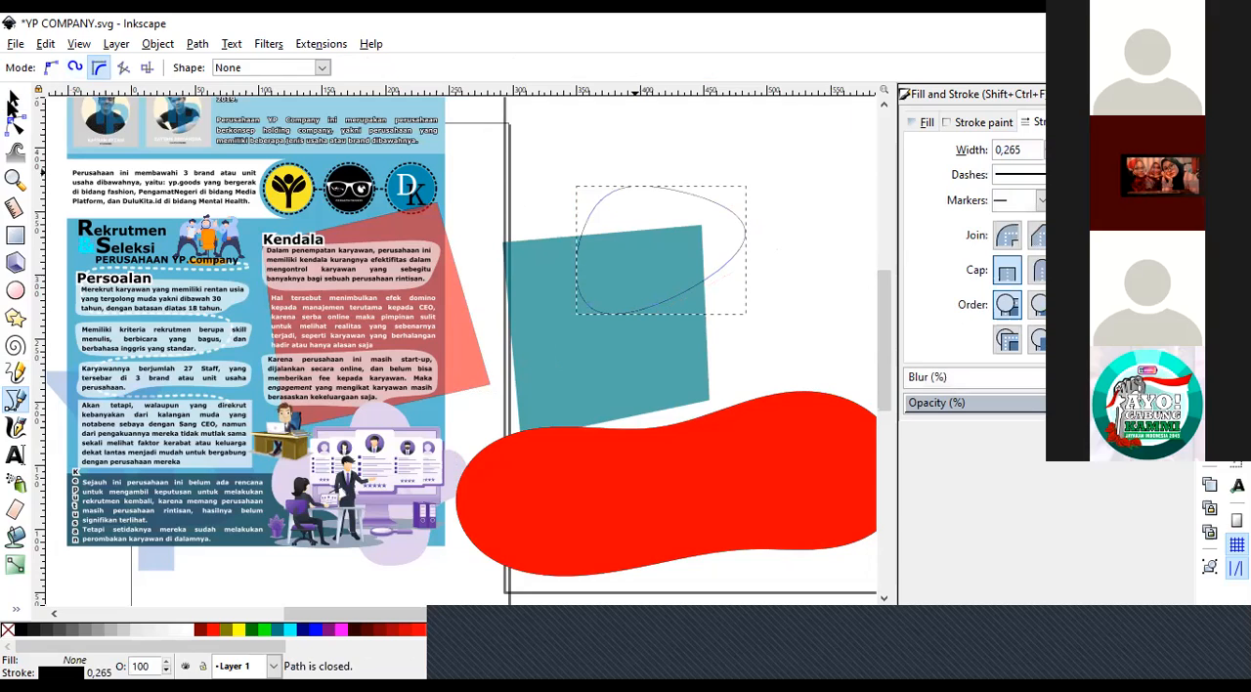
click(15, 101)
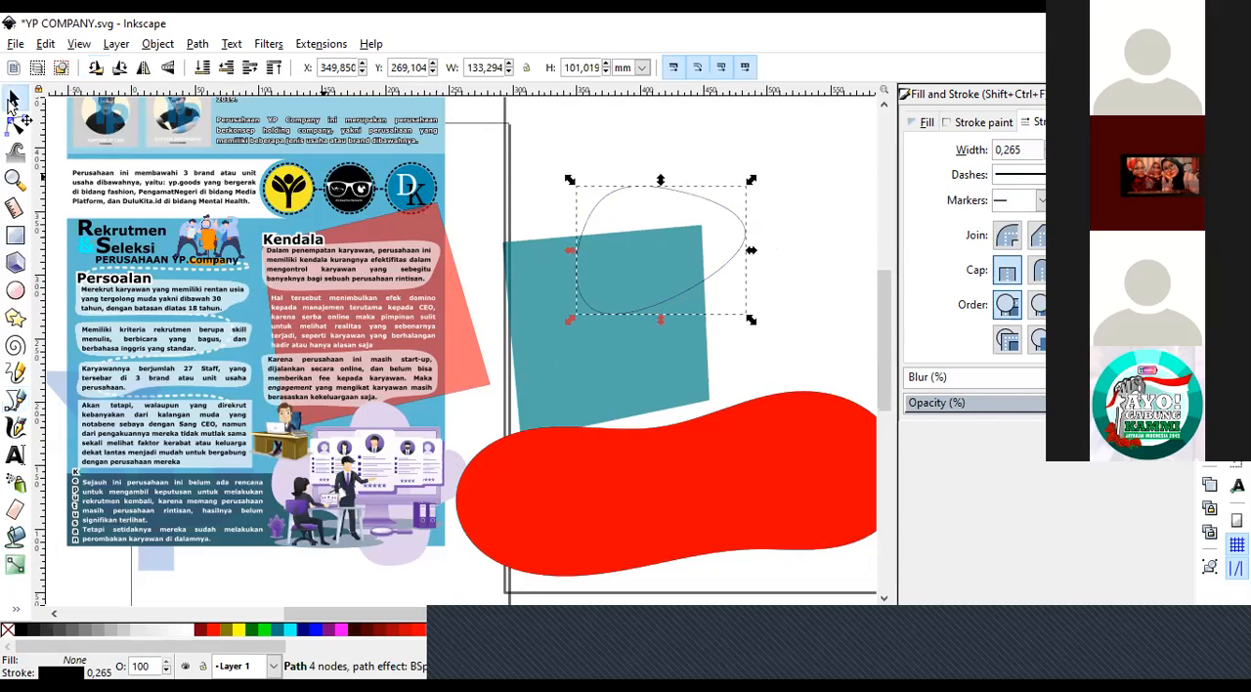
key(Delete)
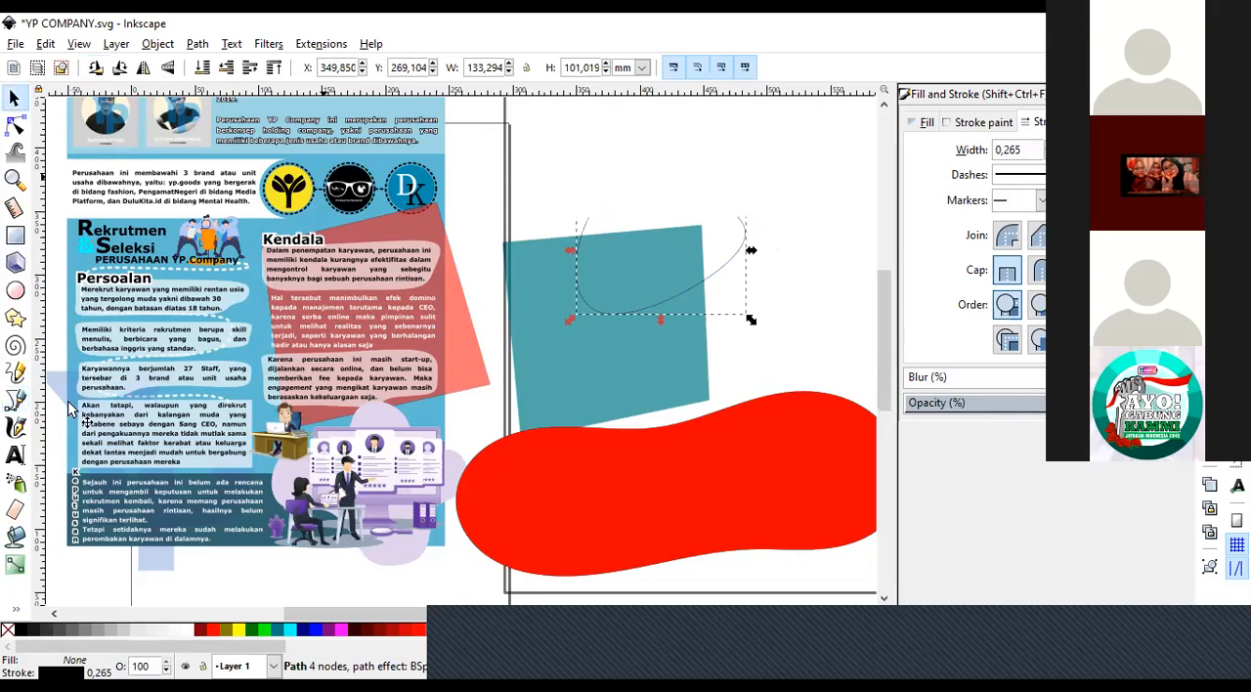
Draw an open spiral-shaped curve in Spiro mode over the teal panel's upper corner.
key(b)
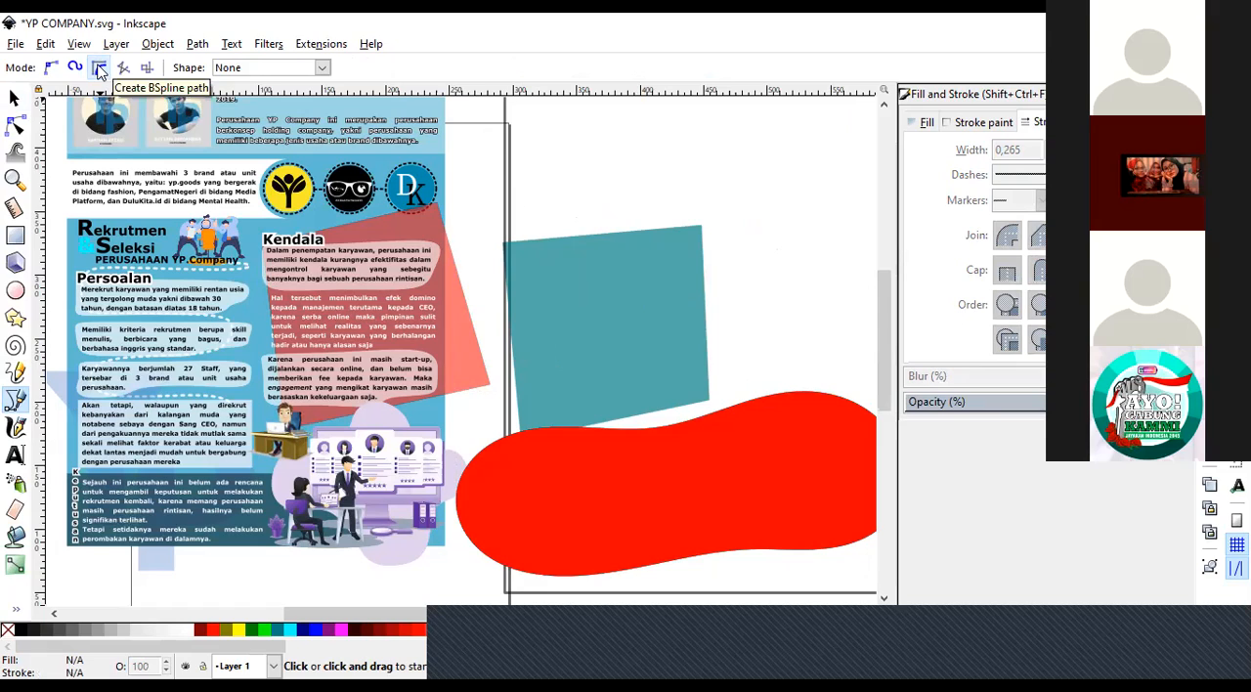
click(74, 68)
click(618, 186)
click(805, 210)
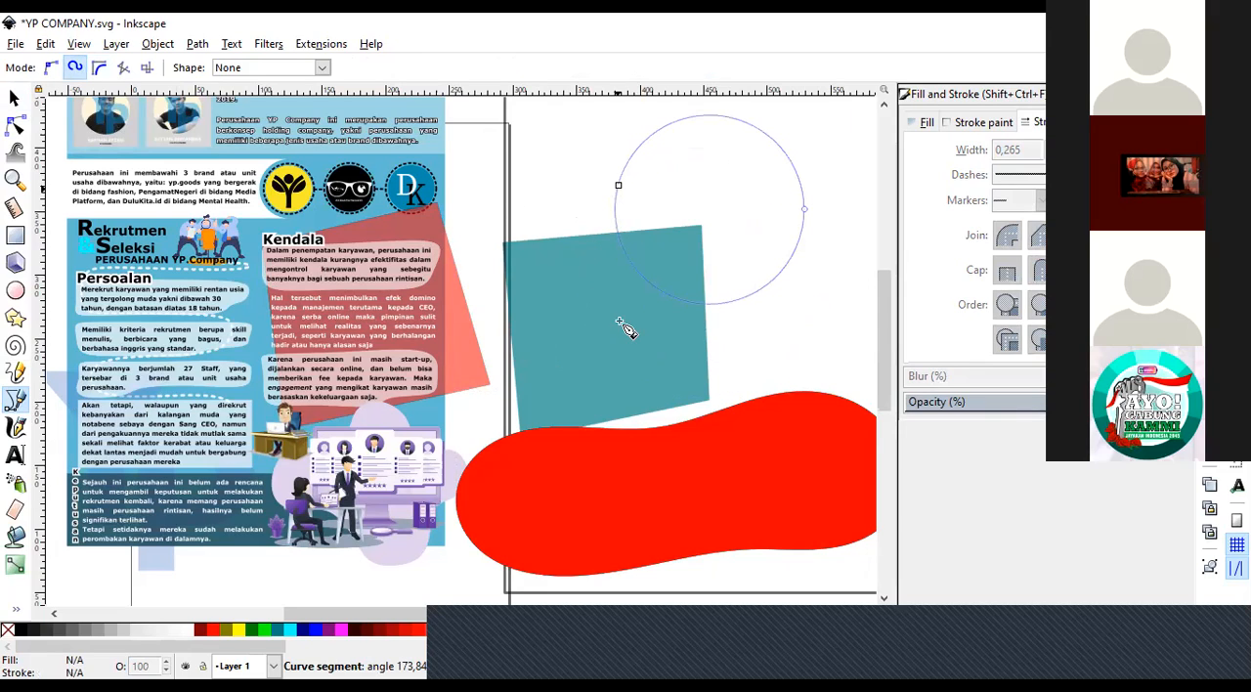
click(745, 262)
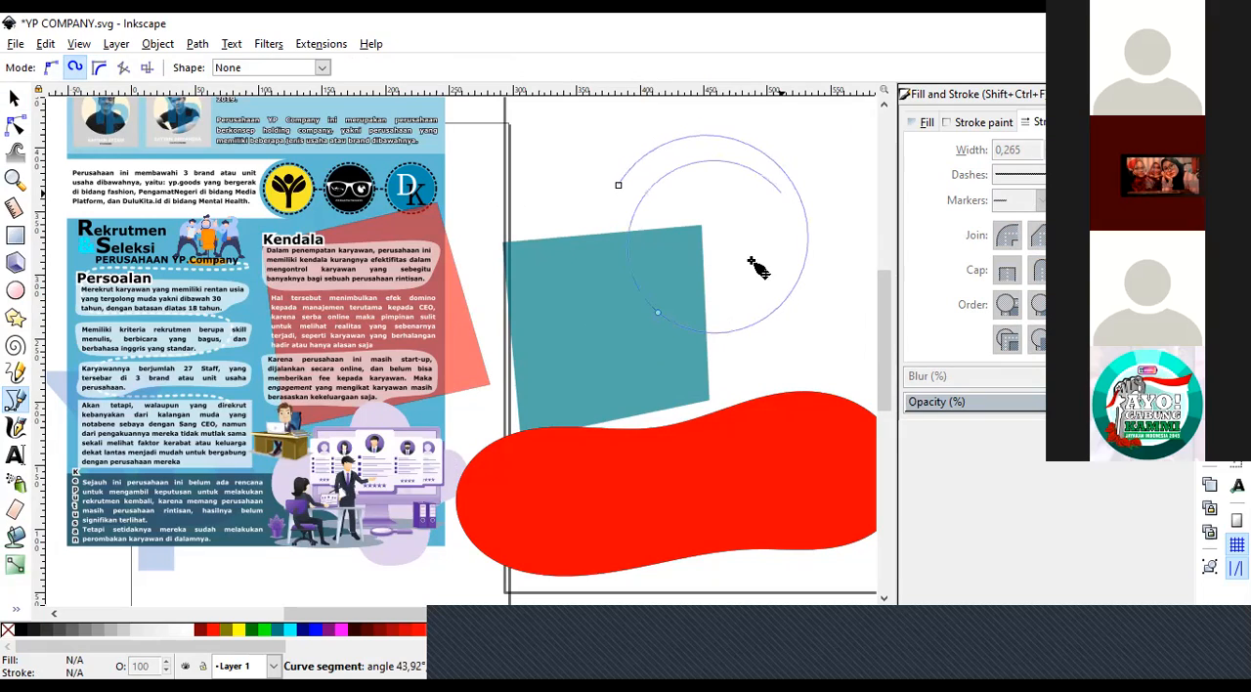
double_click(739, 232)
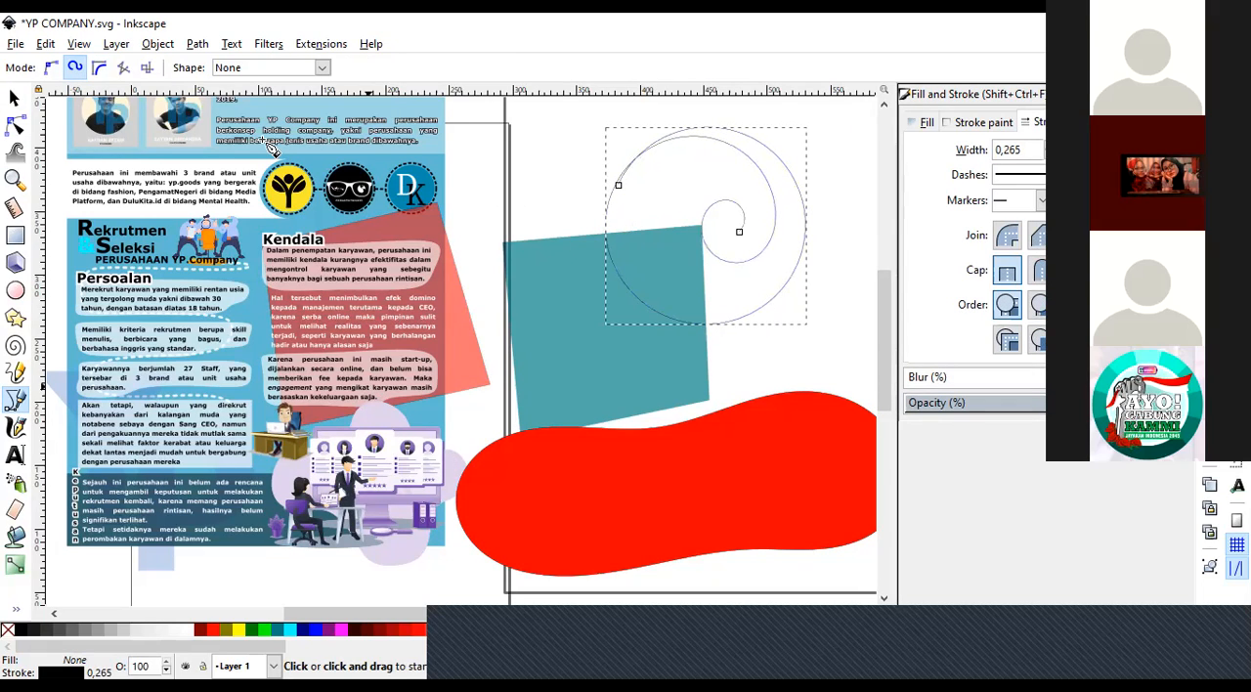
Draw a small closed BSpline path across the poster's edge beside the Kendala text.
click(483, 235)
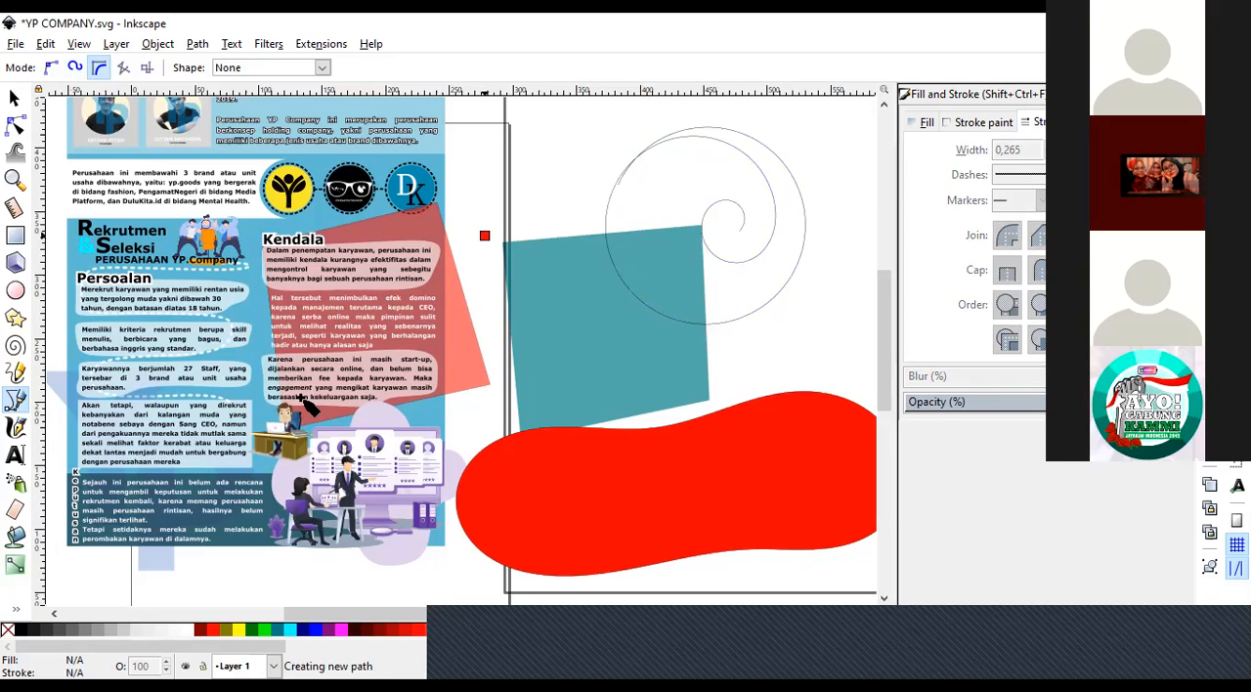
click(485, 235)
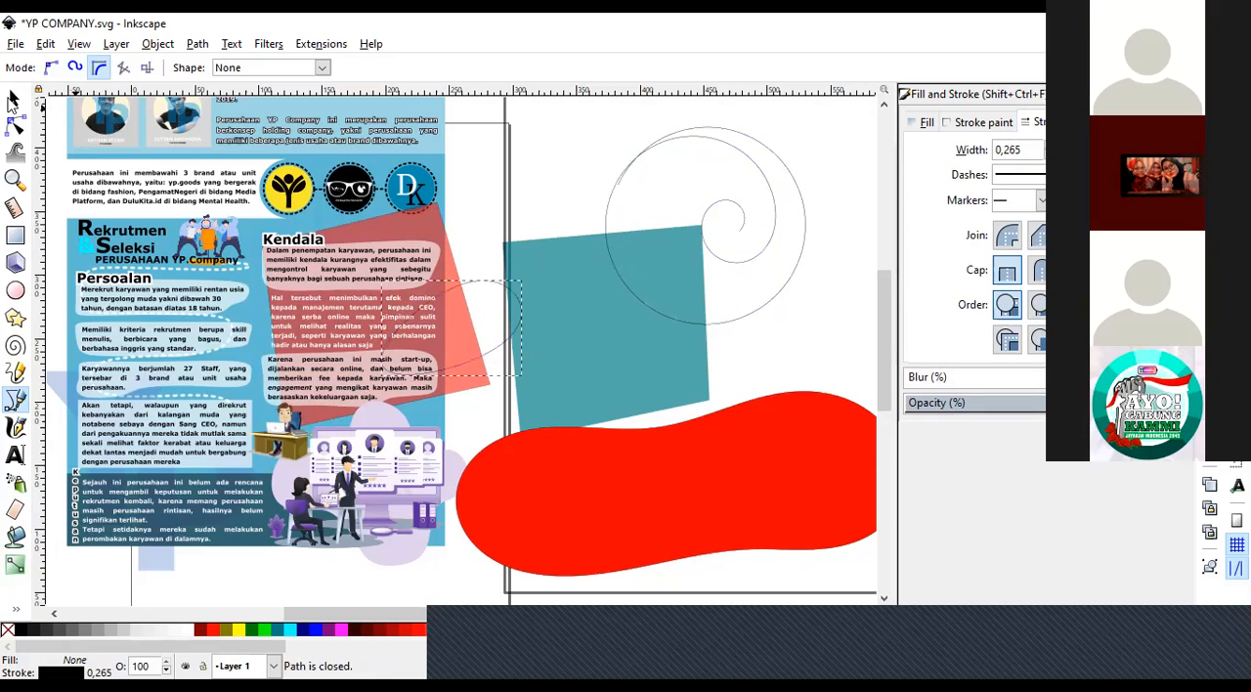
Move the small BSpline path about 117 mm right and 77 mm up, and delete it with the spiral curves over the teal panel.
key(s)
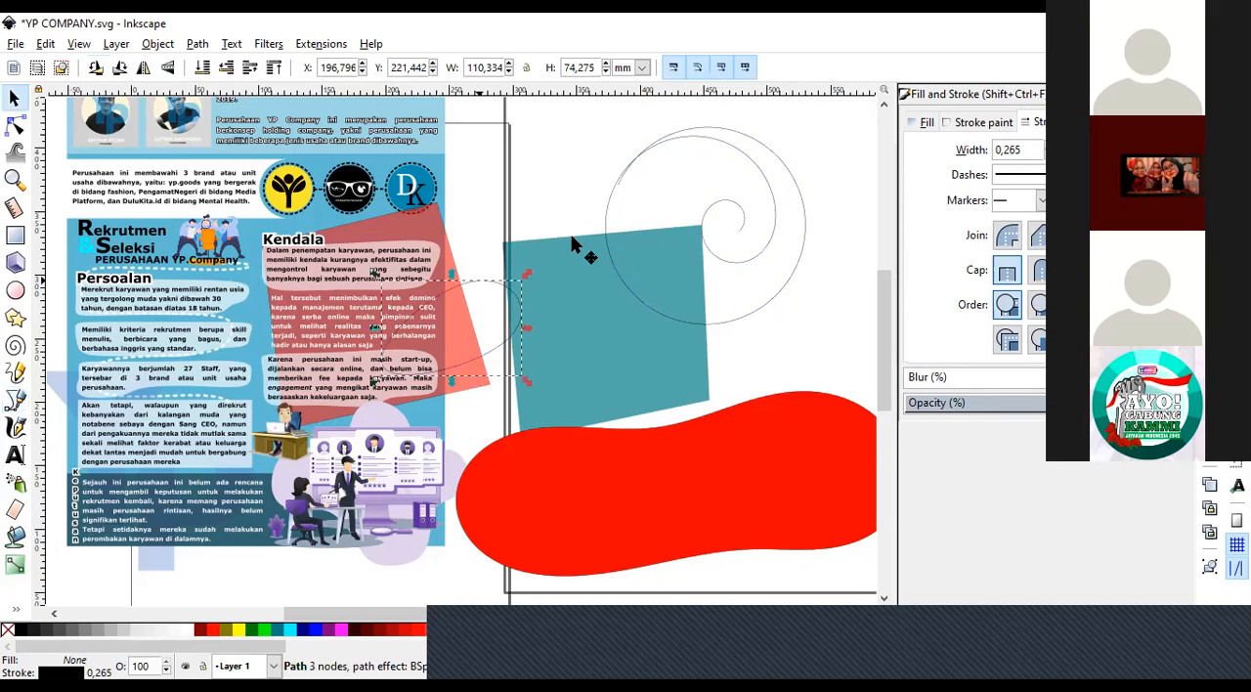
drag(479, 280, 627, 172)
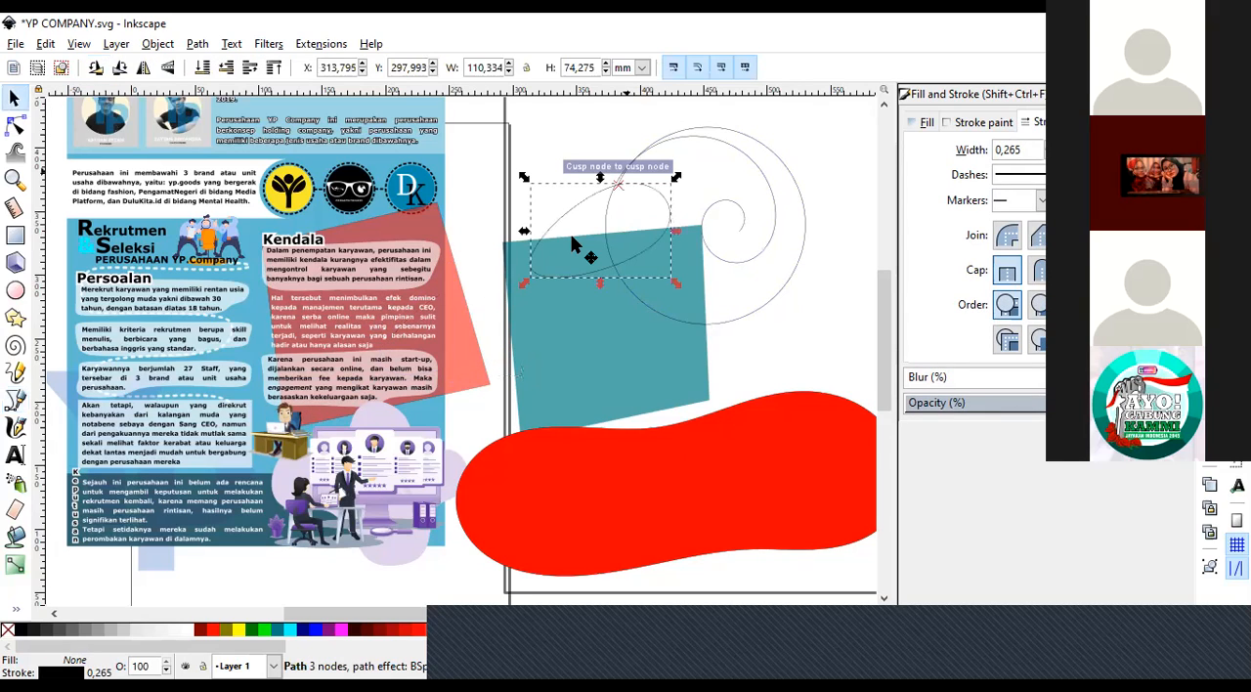
click(706, 140)
click(700, 139)
key(Delete)
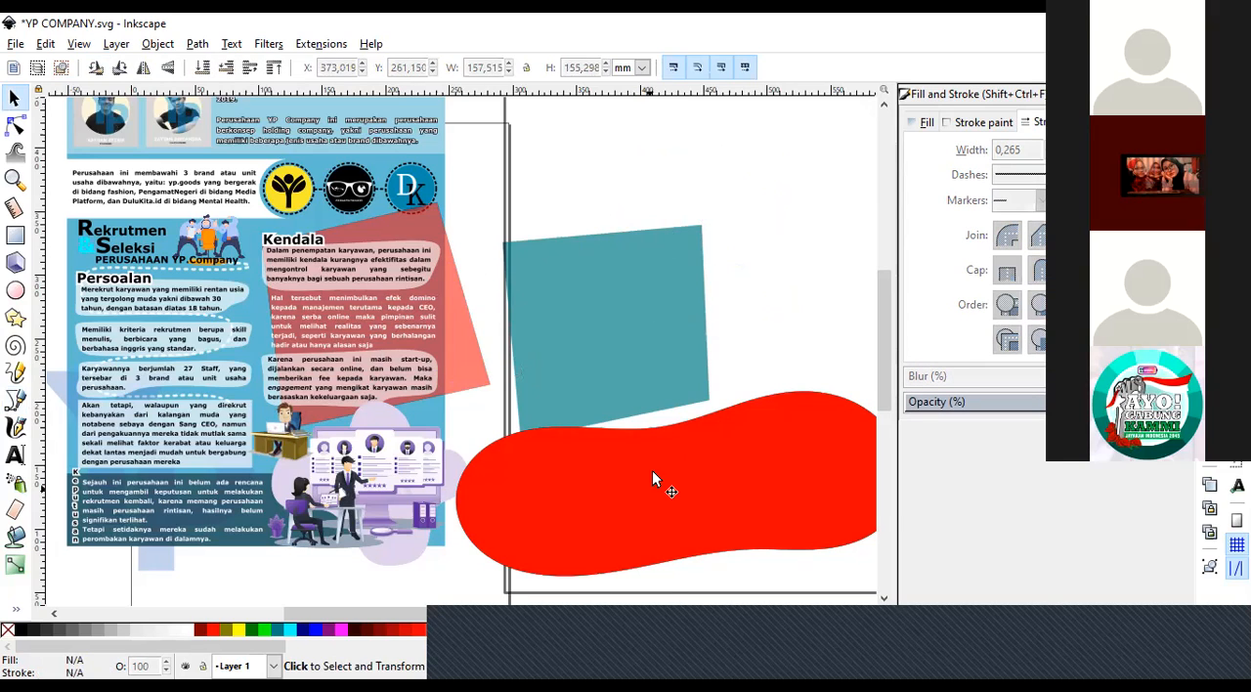
Delete the large red Spiro shape and the loose teal panel beside the poster.
click(652, 470)
key(Delete)
click(590, 353)
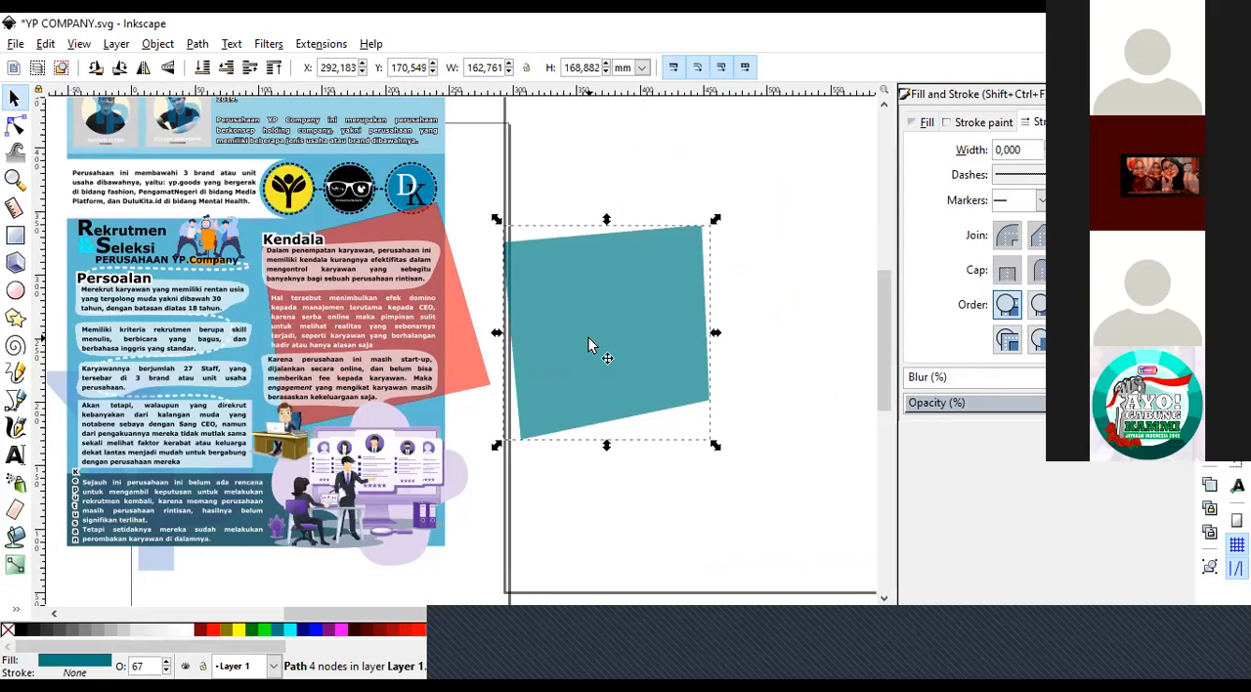
key(Delete)
Restore the teal panel behind the Kendala text, try moving it to the left, and undo that move.
key(z)
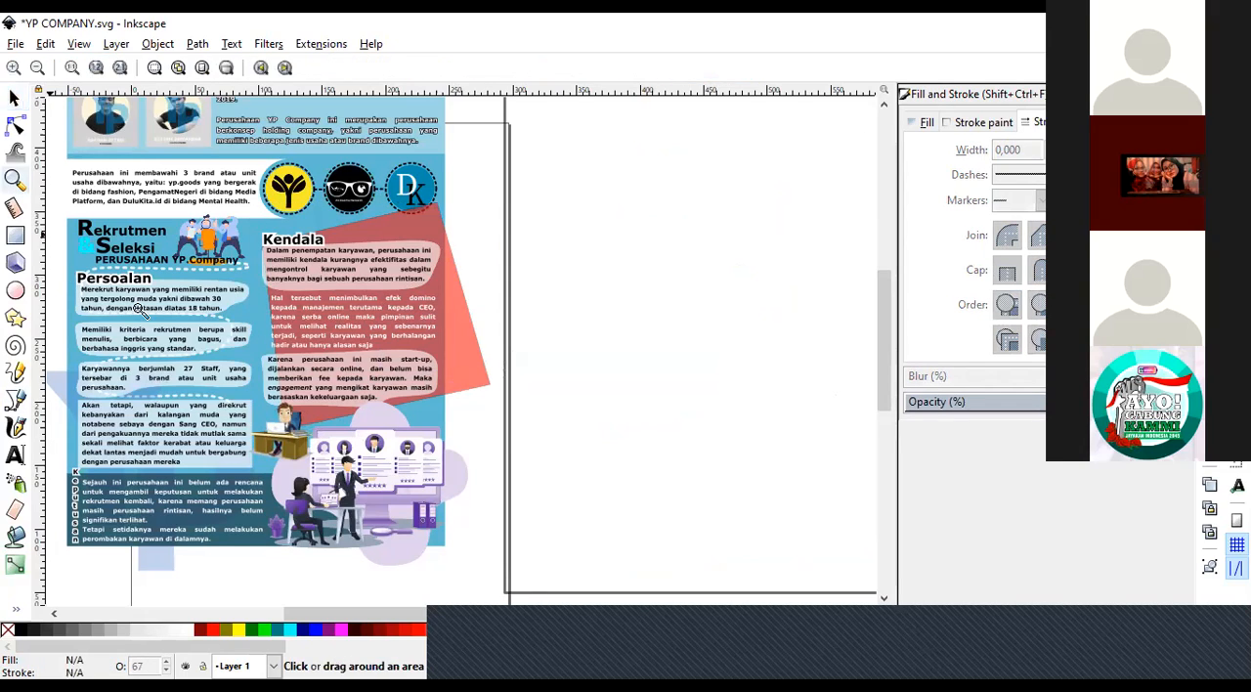
click(22, 100)
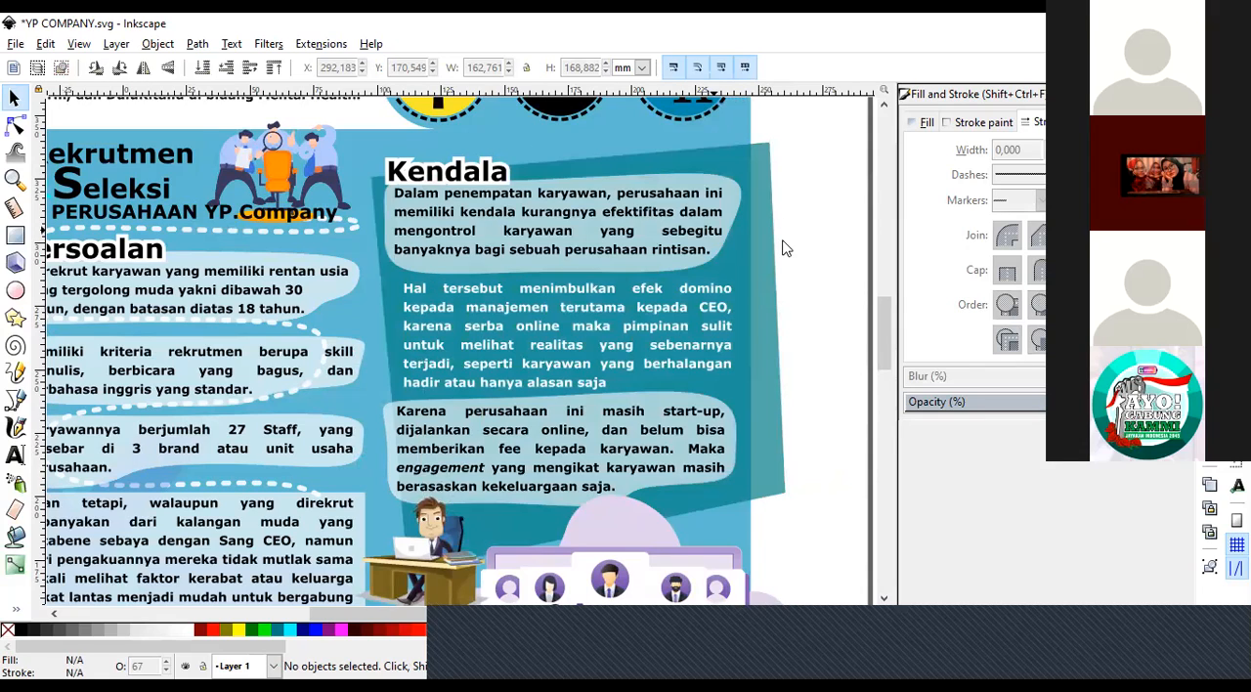
click(641, 273)
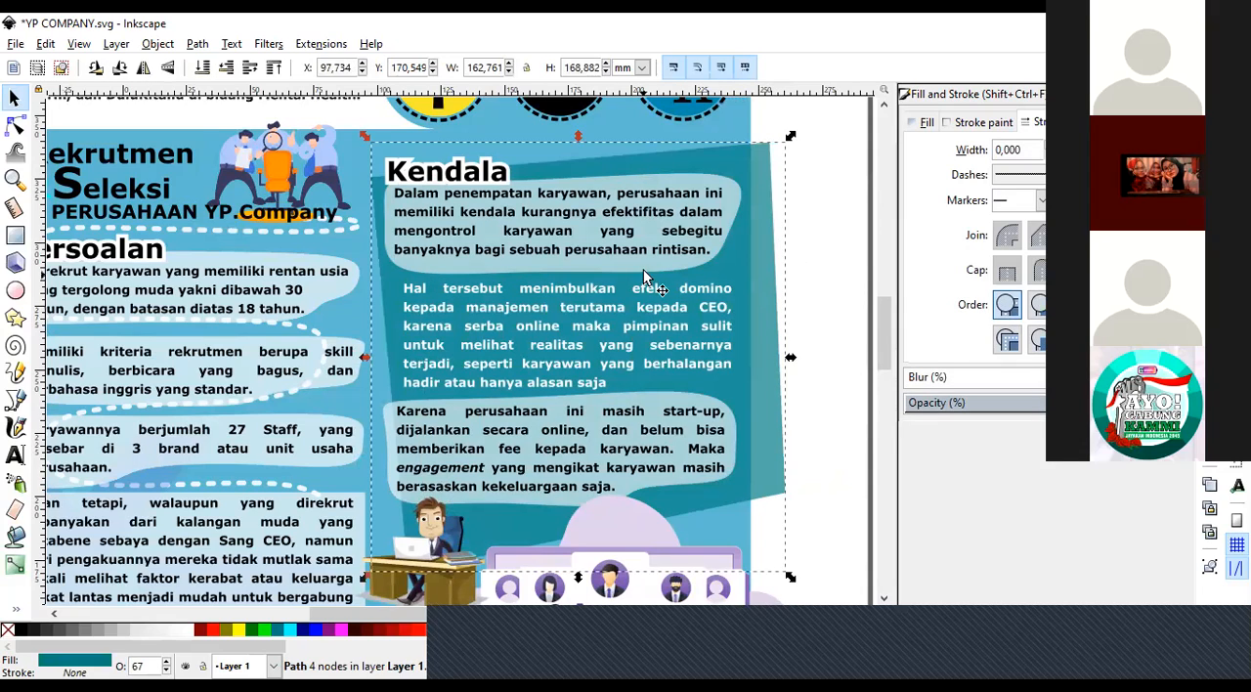
drag(642, 281, 250, 259)
key(ctrl+z)
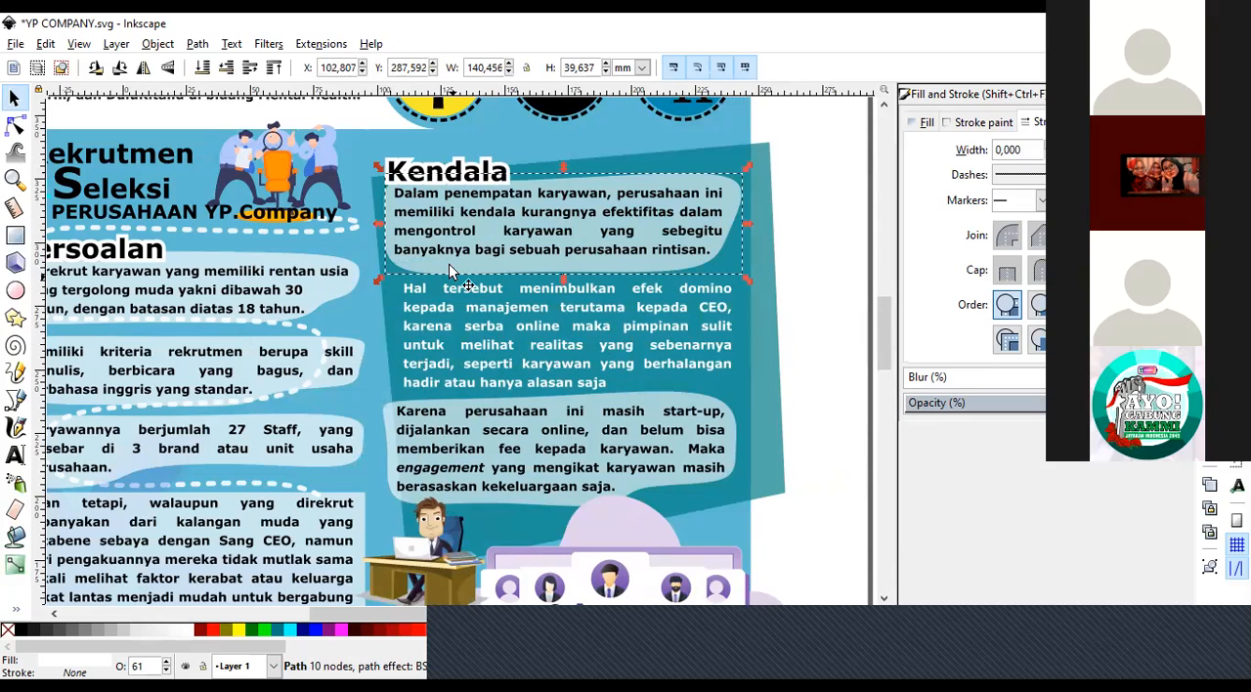
key(Escape)
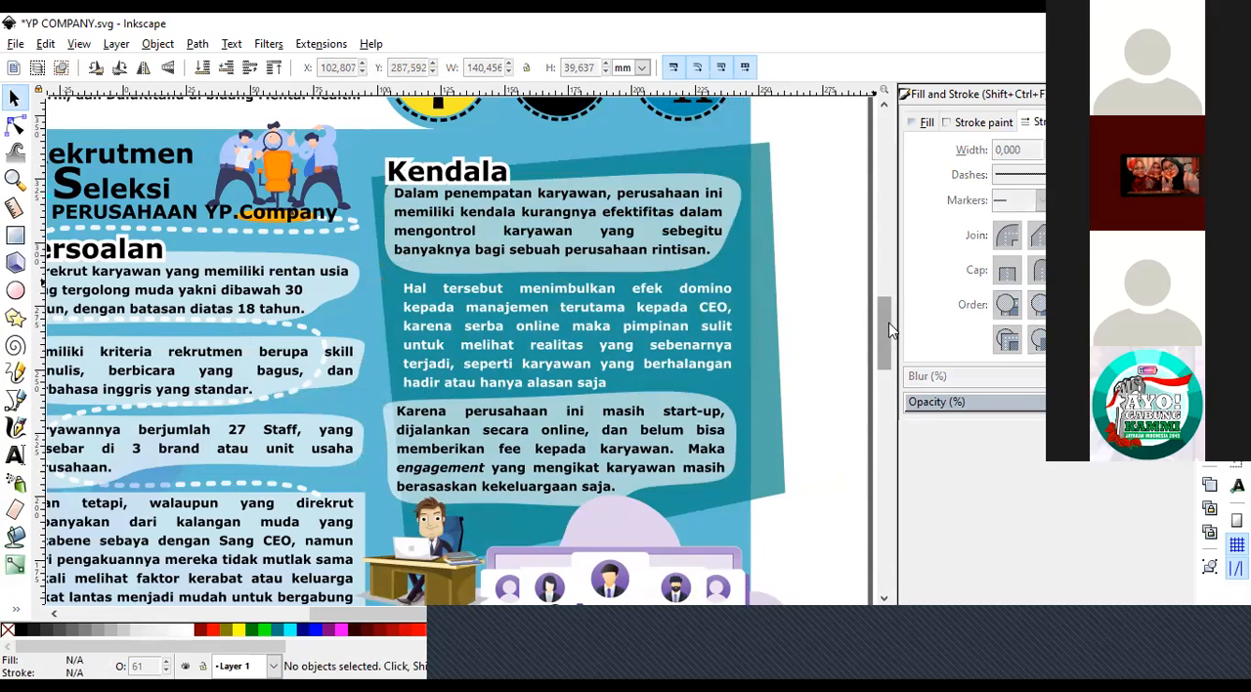
Draw a closed BSpline path about 141 × 42 mm around the first Kendala paragraph, following its pale background shape.
scroll(893, 321, up, 2)
scroll(890, 318, up, 1)
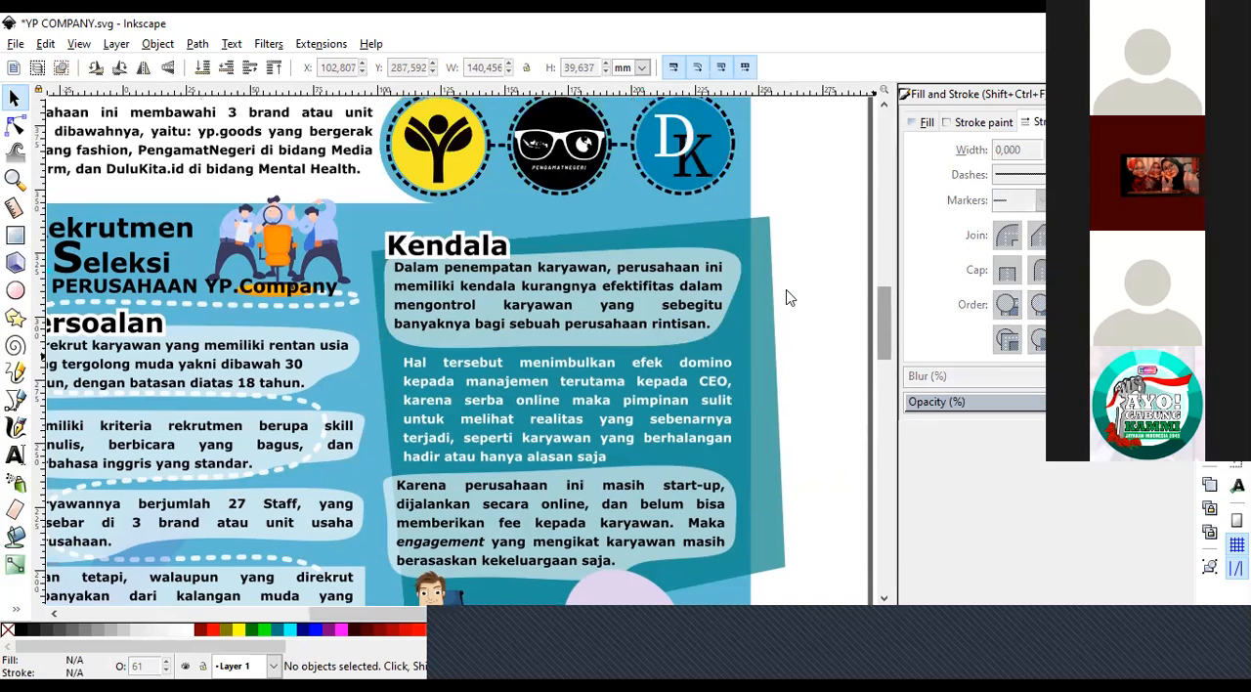
click(503, 347)
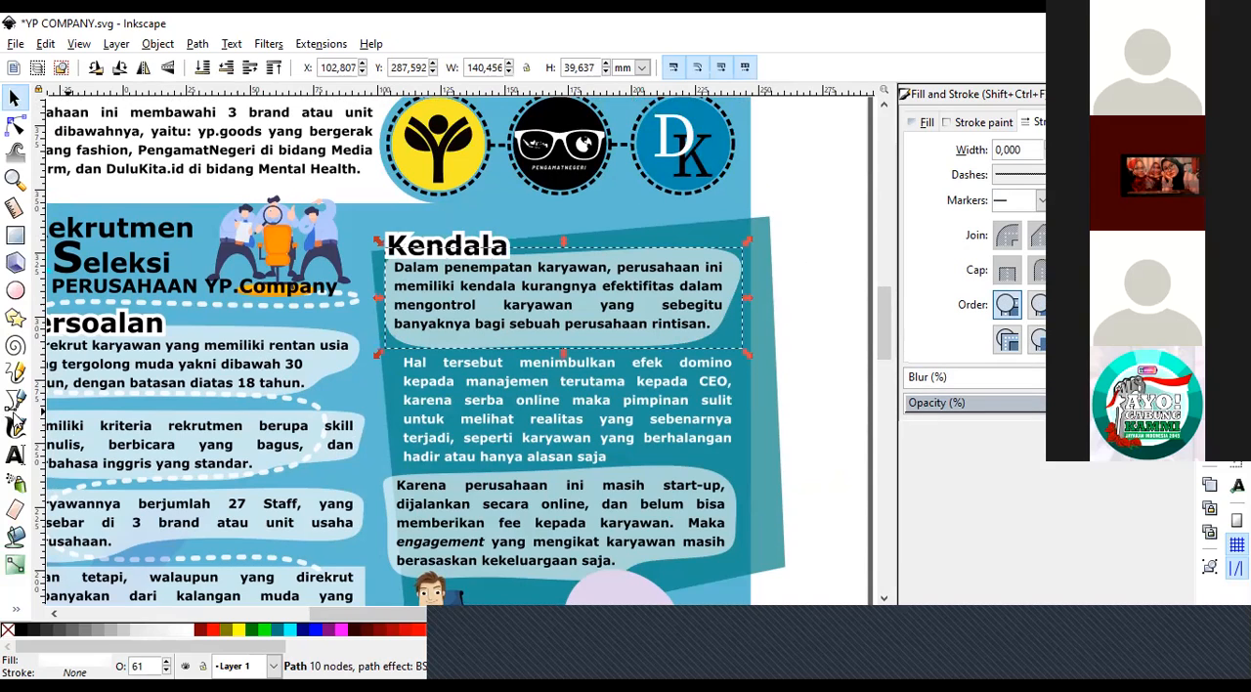
click(15, 399)
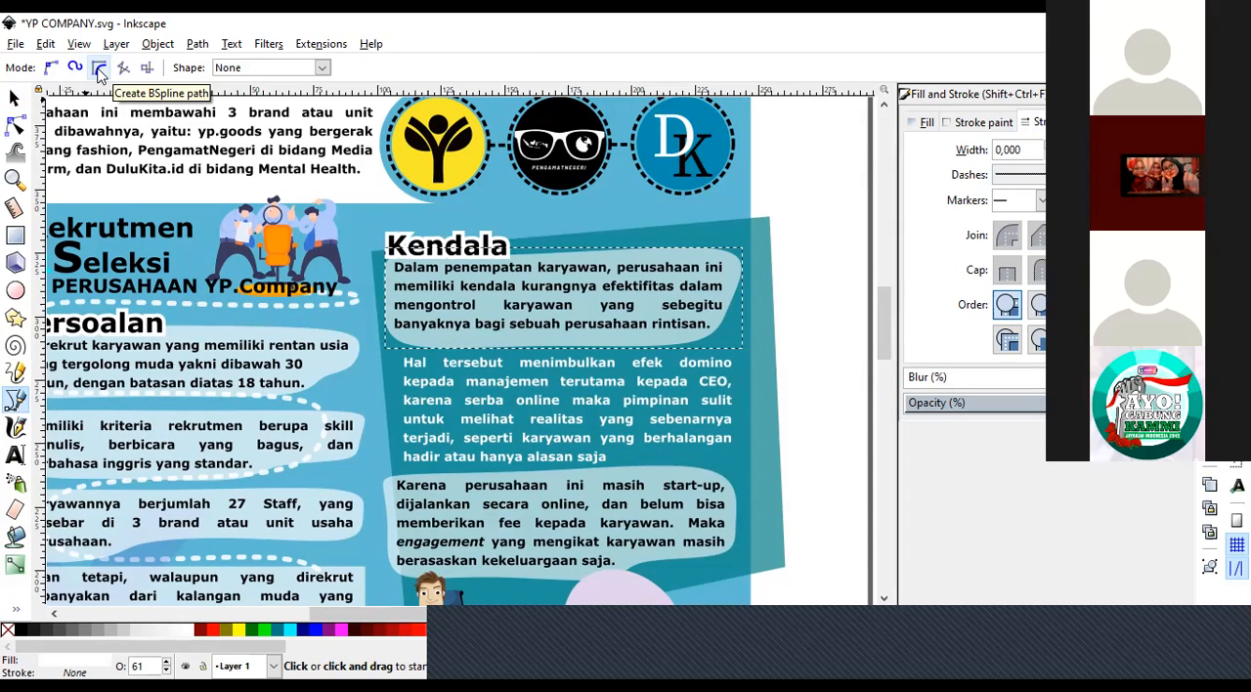
click(99, 69)
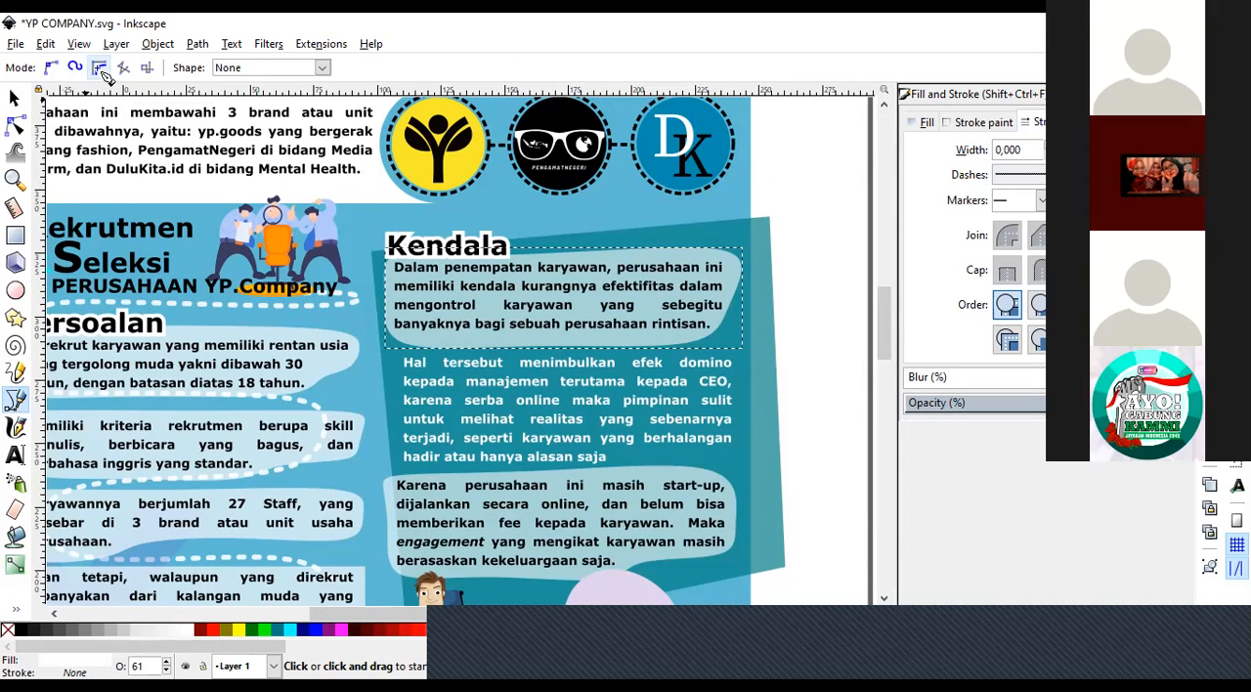
click(528, 253)
click(745, 256)
click(745, 309)
click(699, 356)
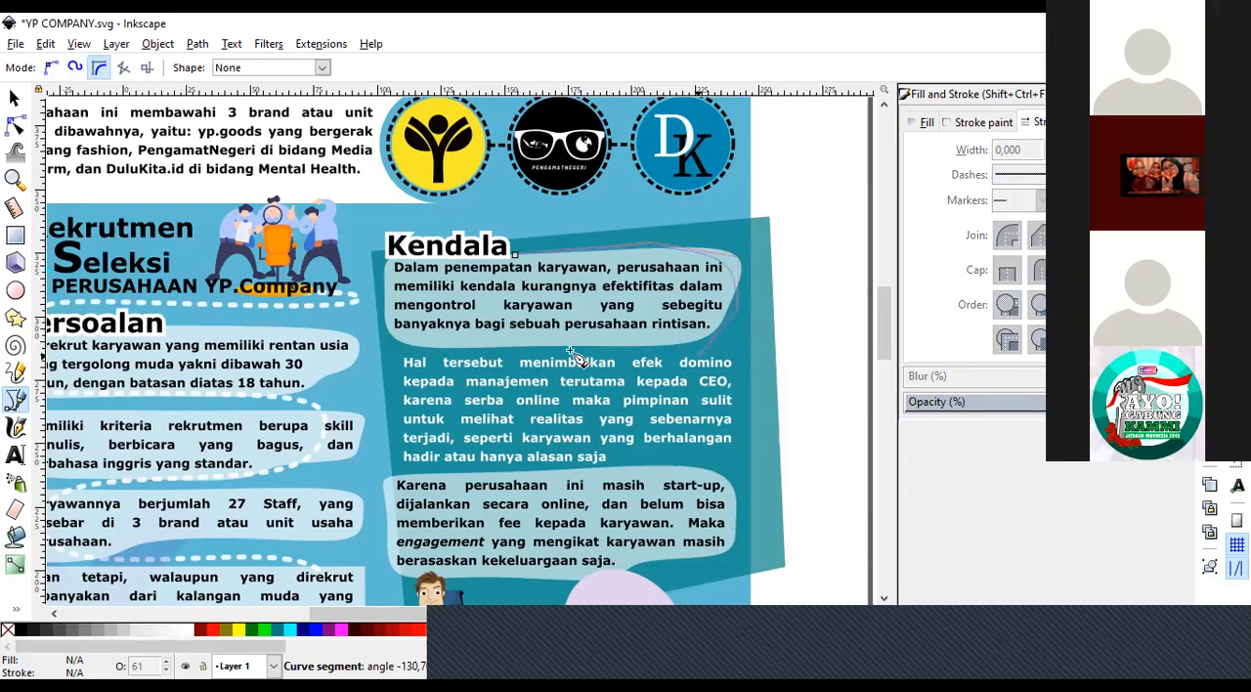
click(393, 349)
click(378, 314)
click(392, 251)
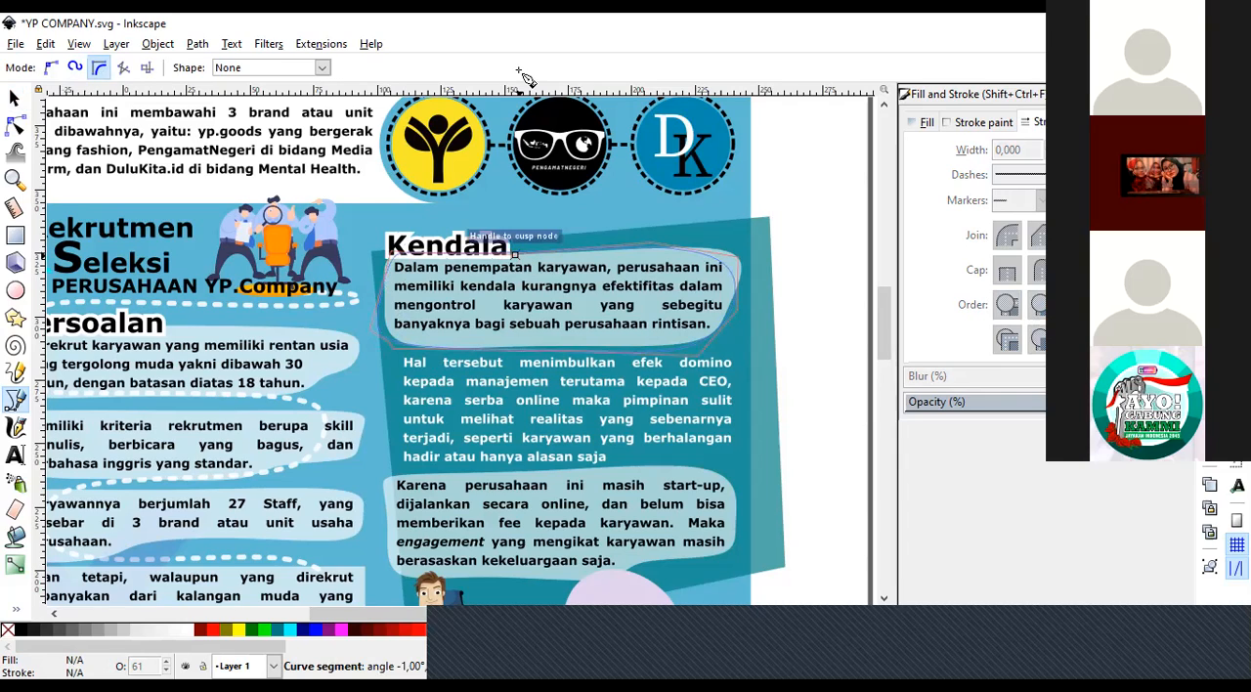
click(518, 262)
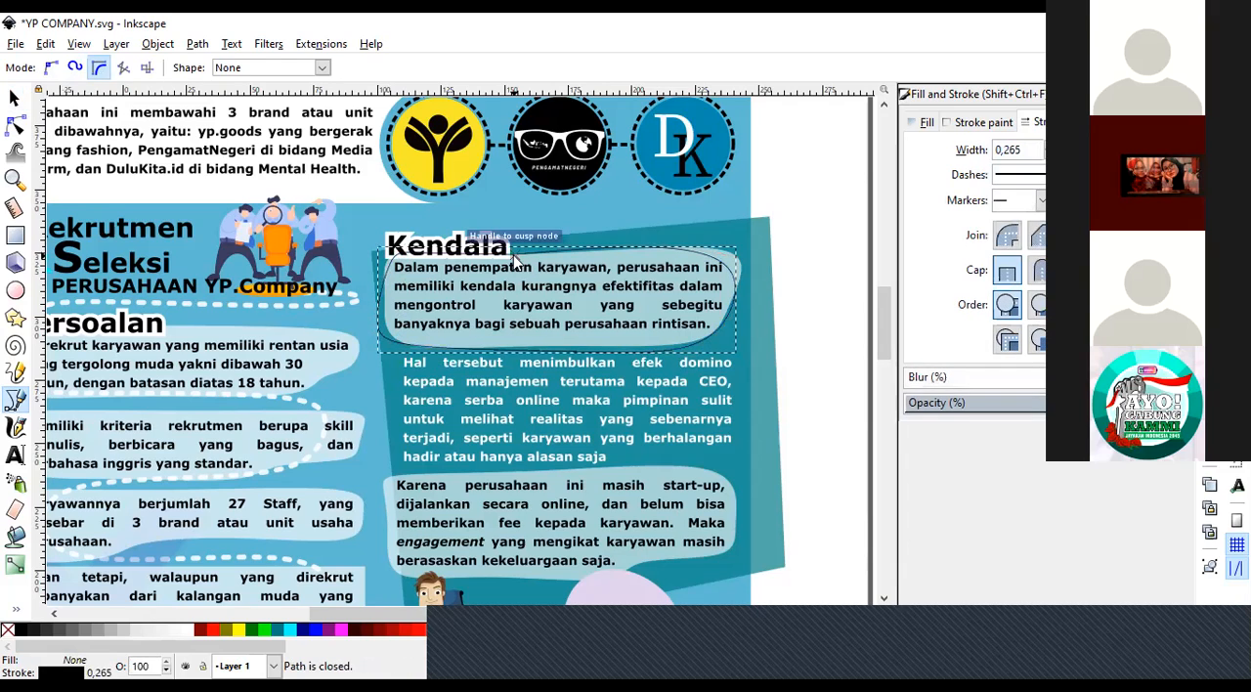
Move the new BSpline path down and left off the first Kendala paragraph, fill it cyan and remove its stroke.
click(16, 98)
drag(594, 256, 460, 396)
click(459, 396)
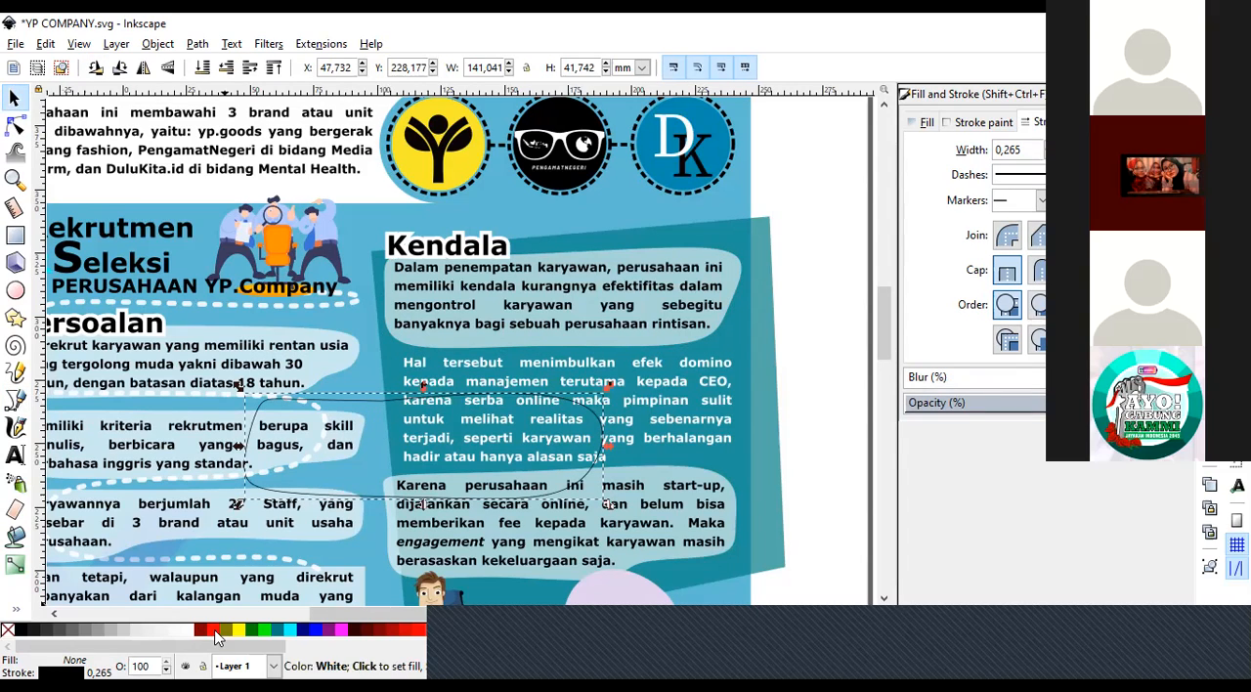
click(291, 631)
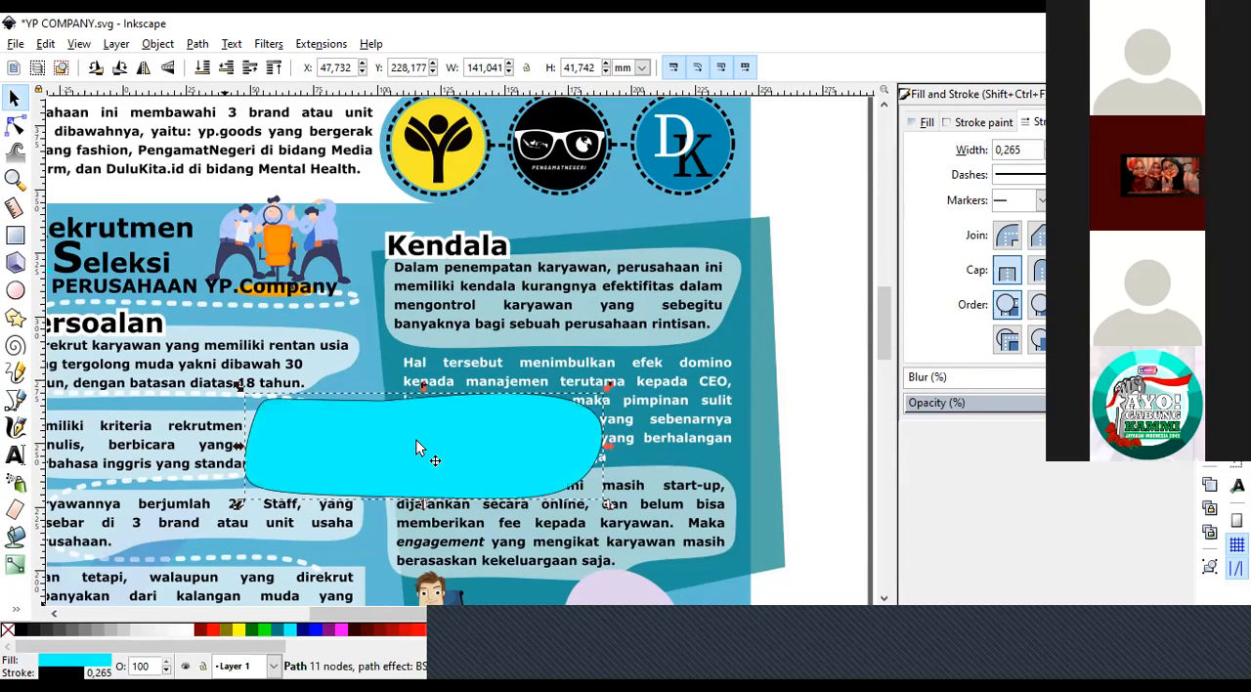
right_click(8, 629)
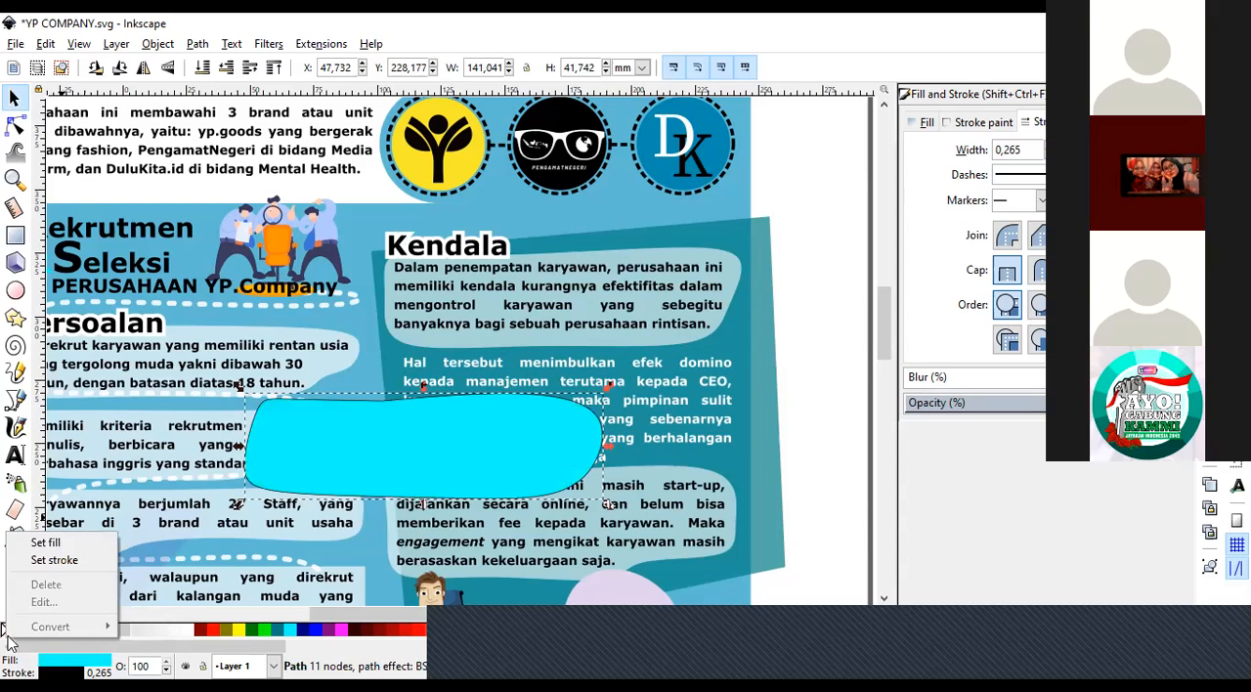
click(53, 560)
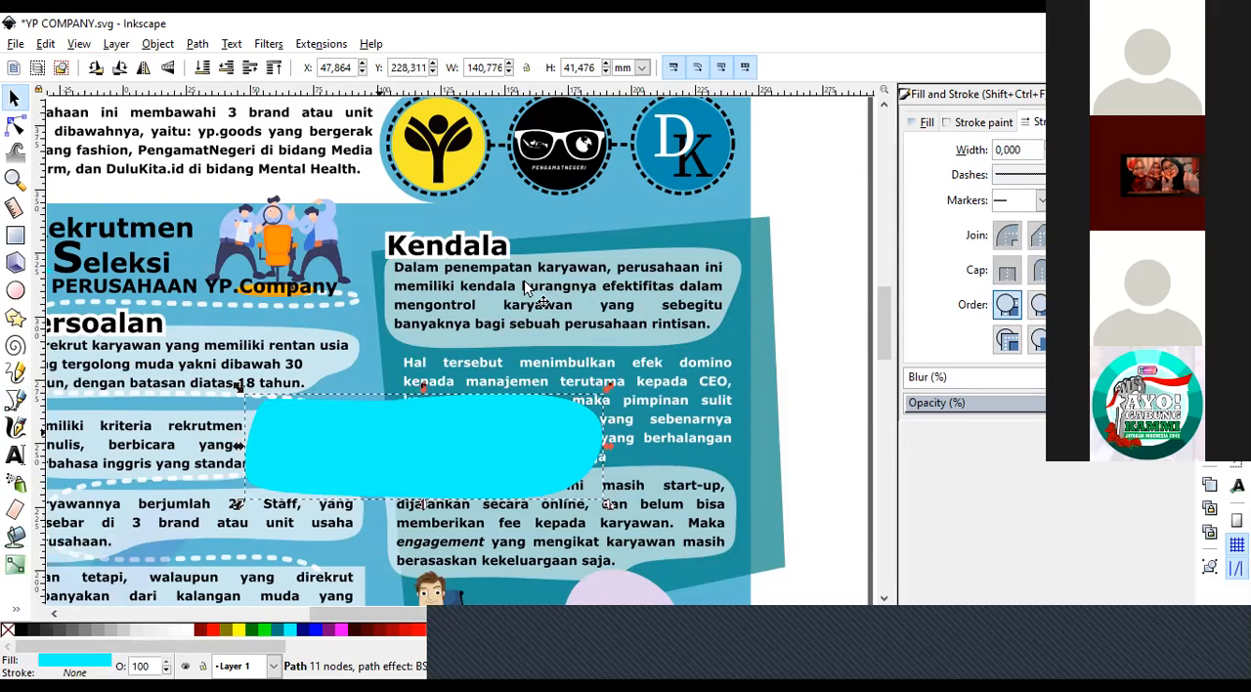
Place the cyan shape at 47% opacity behind the text of the first Kendala paragraph.
drag(383, 433, 518, 286)
click(1095, 403)
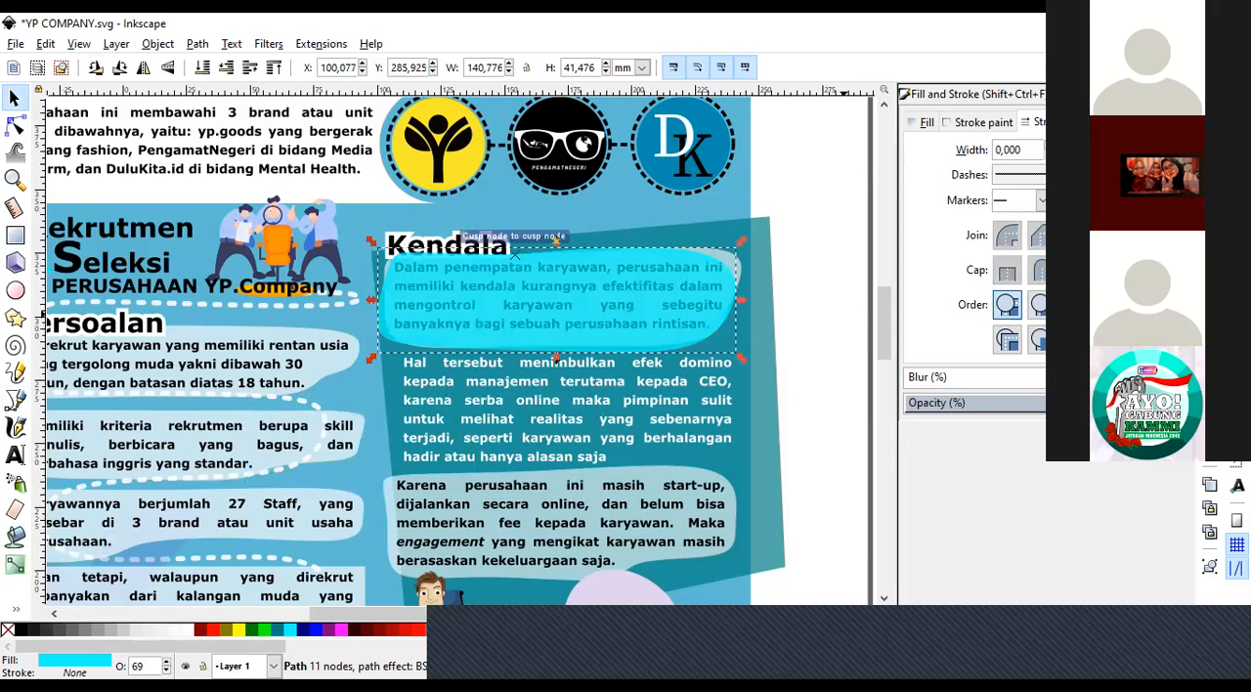
click(1033, 408)
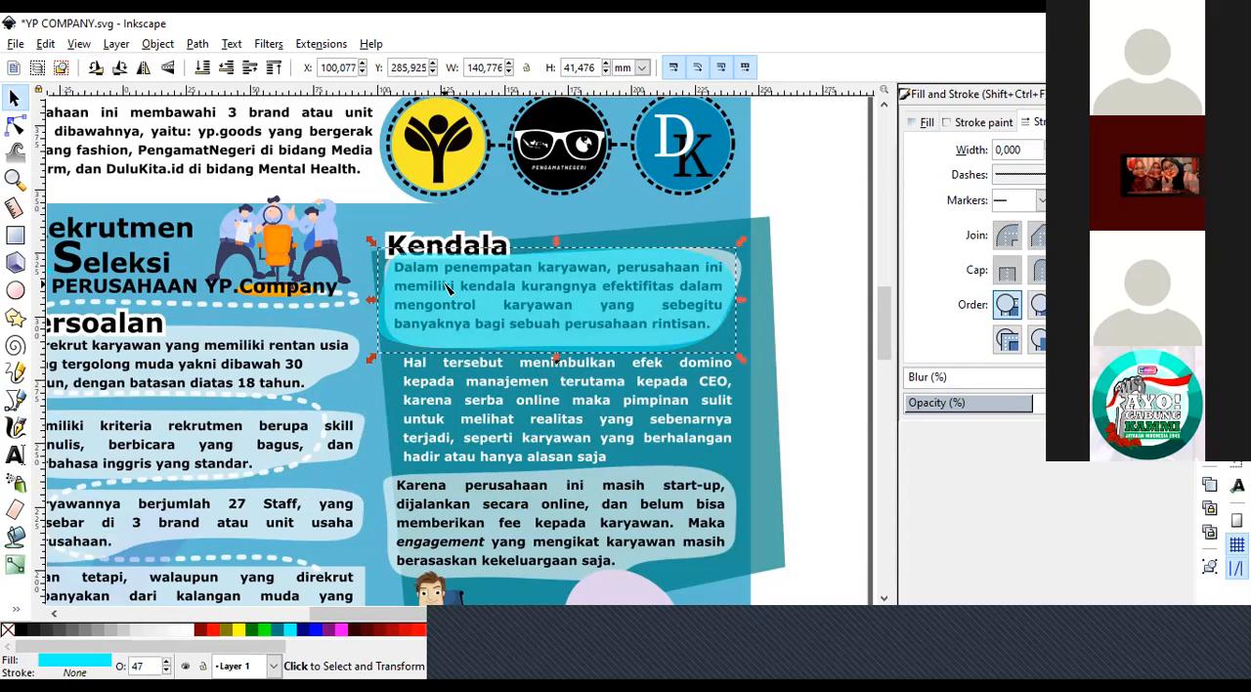
key(n)
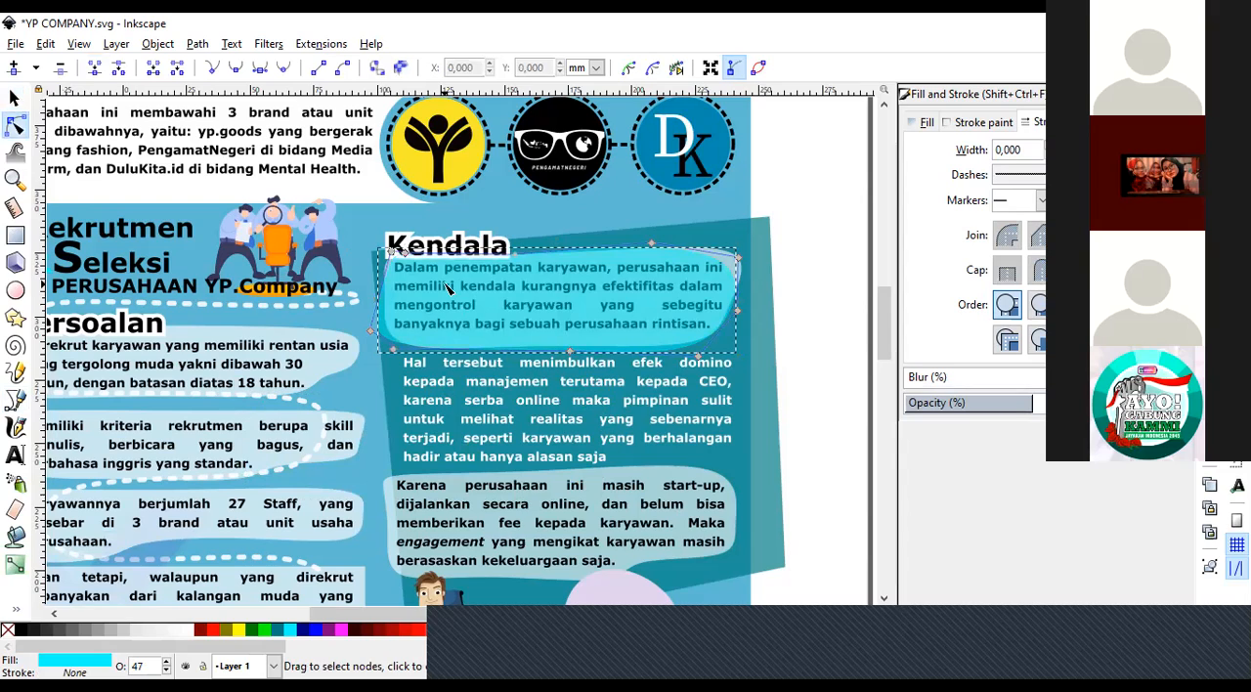
click(832, 330)
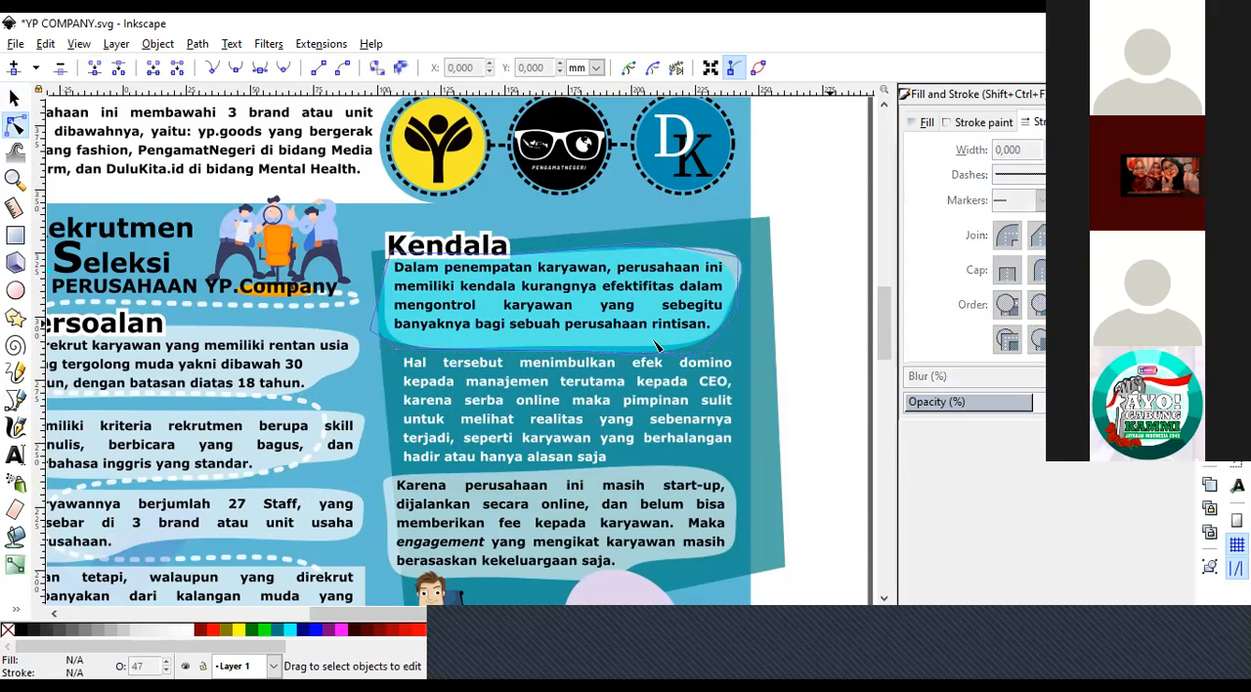
Move the cyan shape away from the first Kendala paragraph and delete it.
key(s)
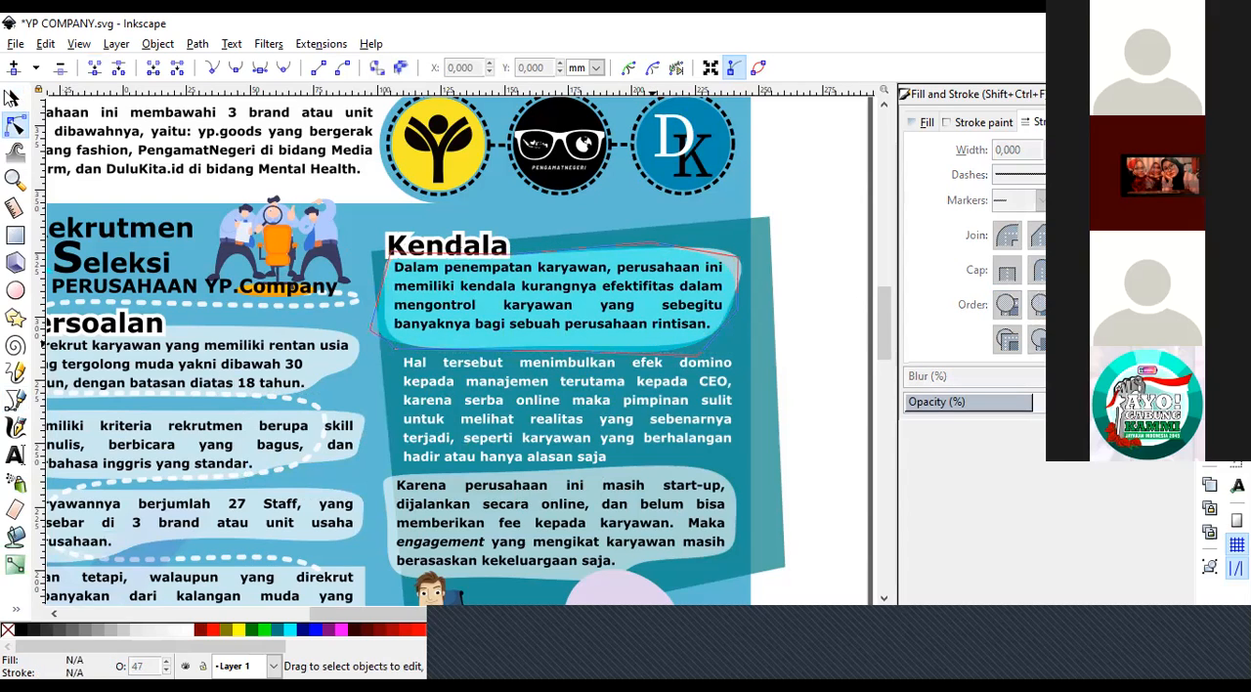
click(645, 354)
drag(645, 354, 562, 431)
key(Delete)
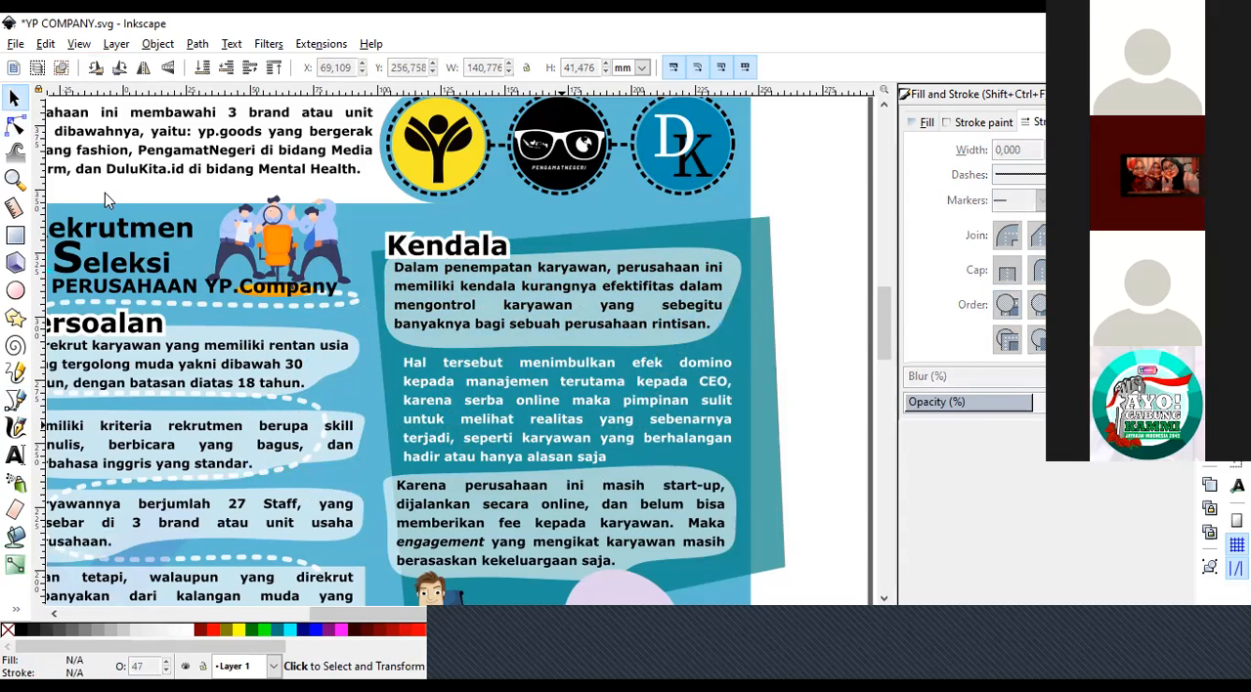
Try moving the dark rectangle behind the Keputusan text off the poster to the lower left, and undo the move.
key(z)
click(37, 68)
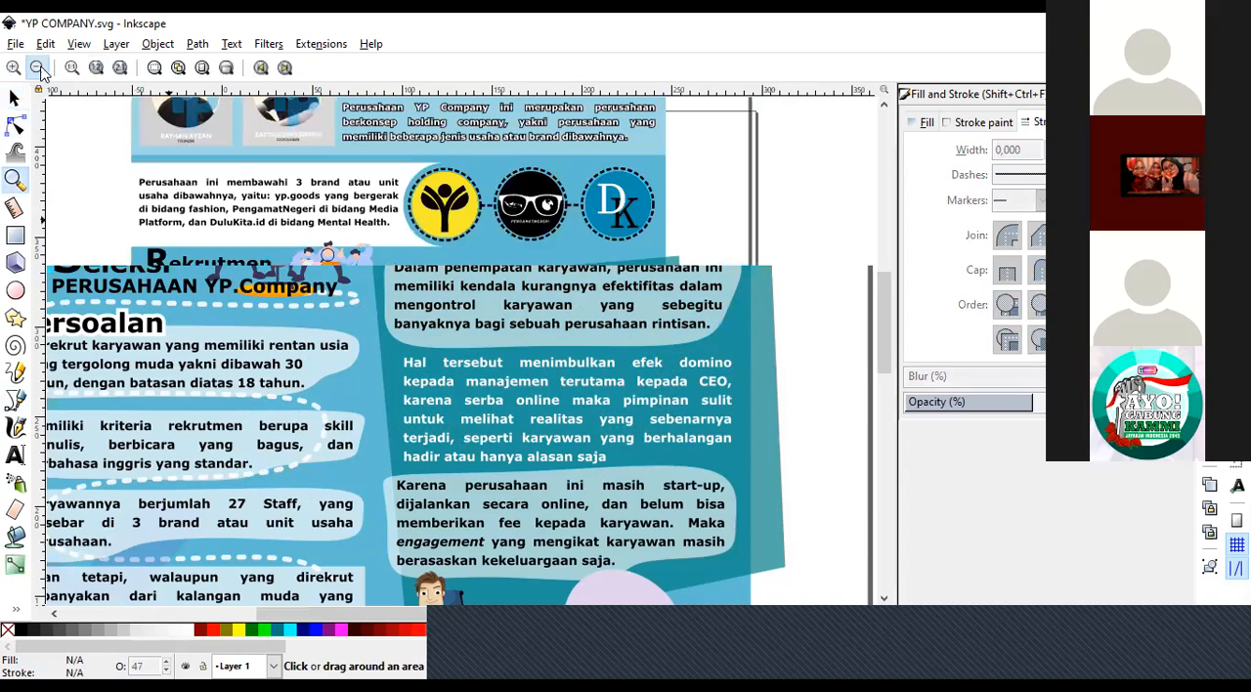
click(40, 71)
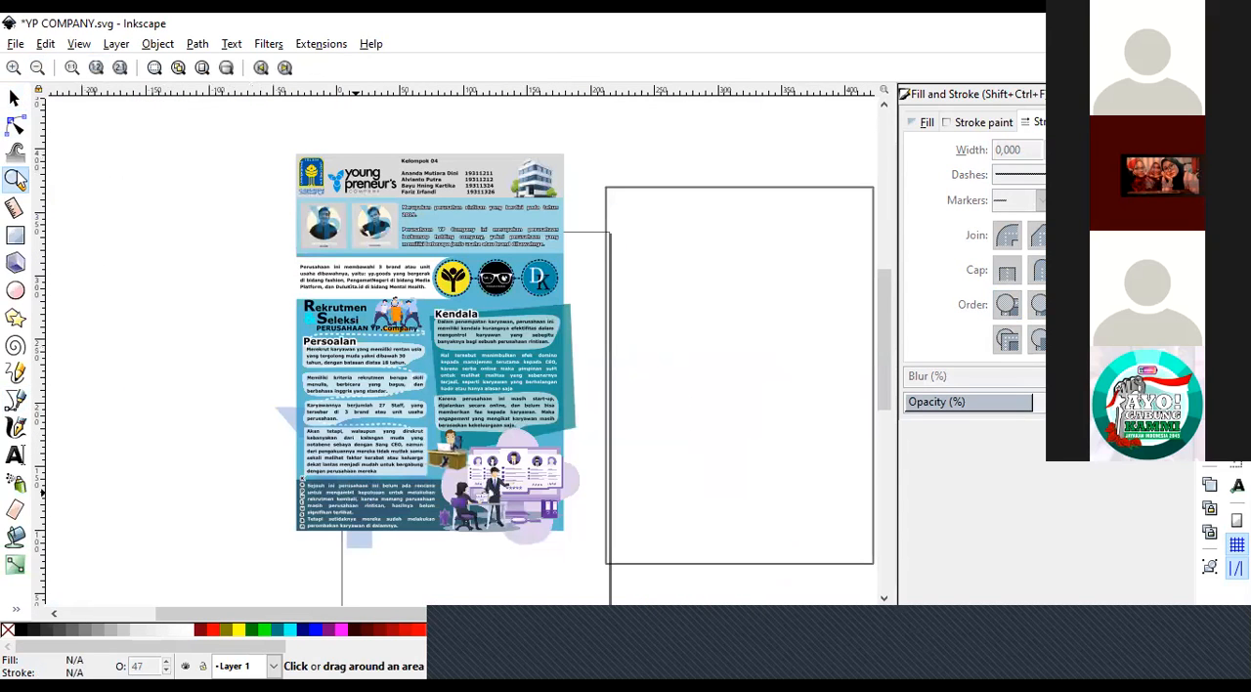
click(359, 491)
key(s)
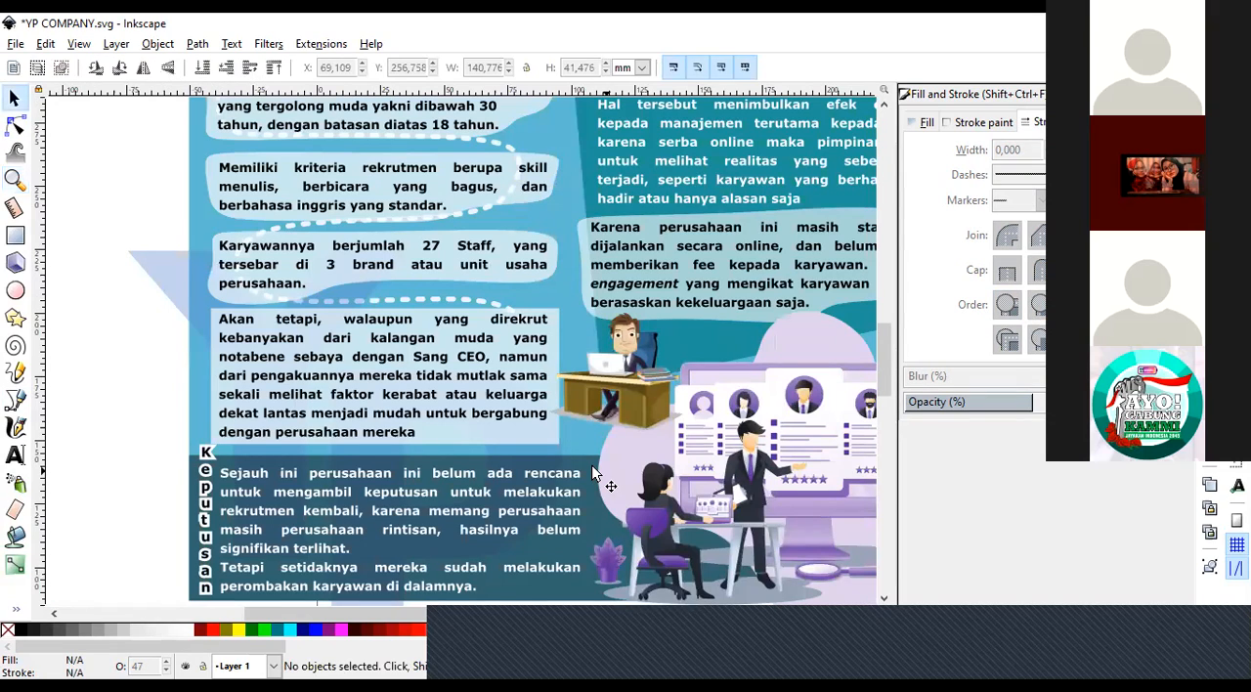
click(606, 479)
drag(176, 594, 34, 580)
click(15, 179)
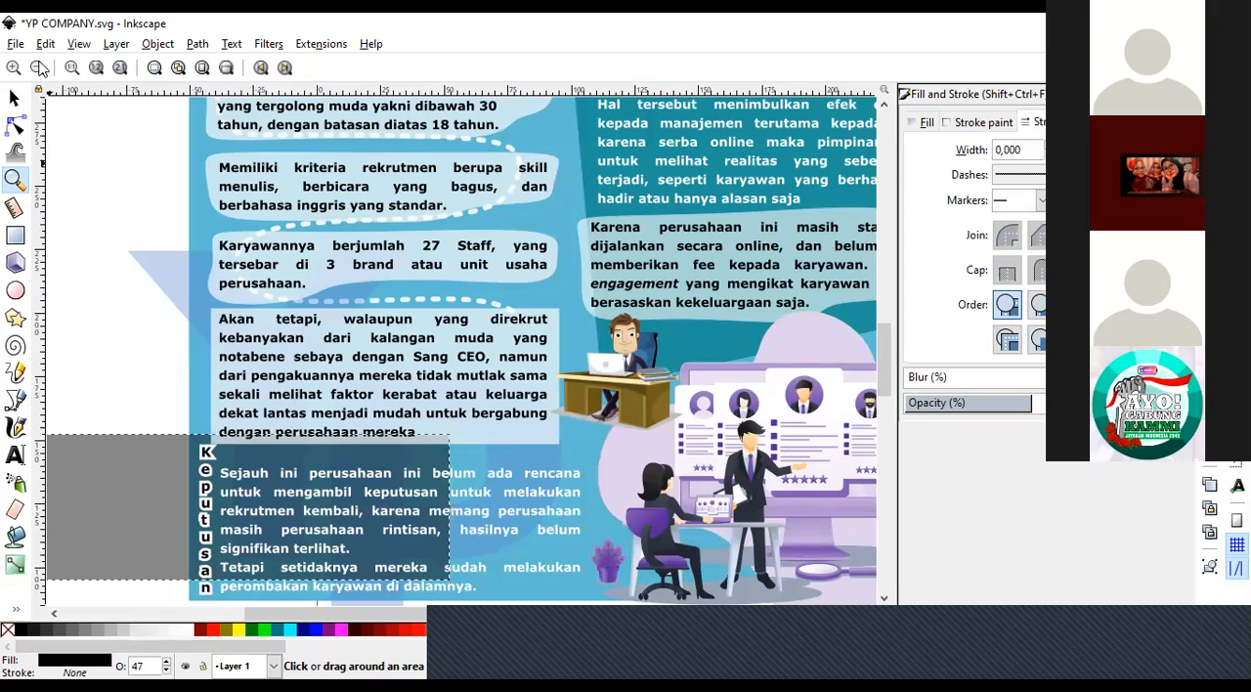
click(37, 67)
key(s)
drag(269, 404, 191, 537)
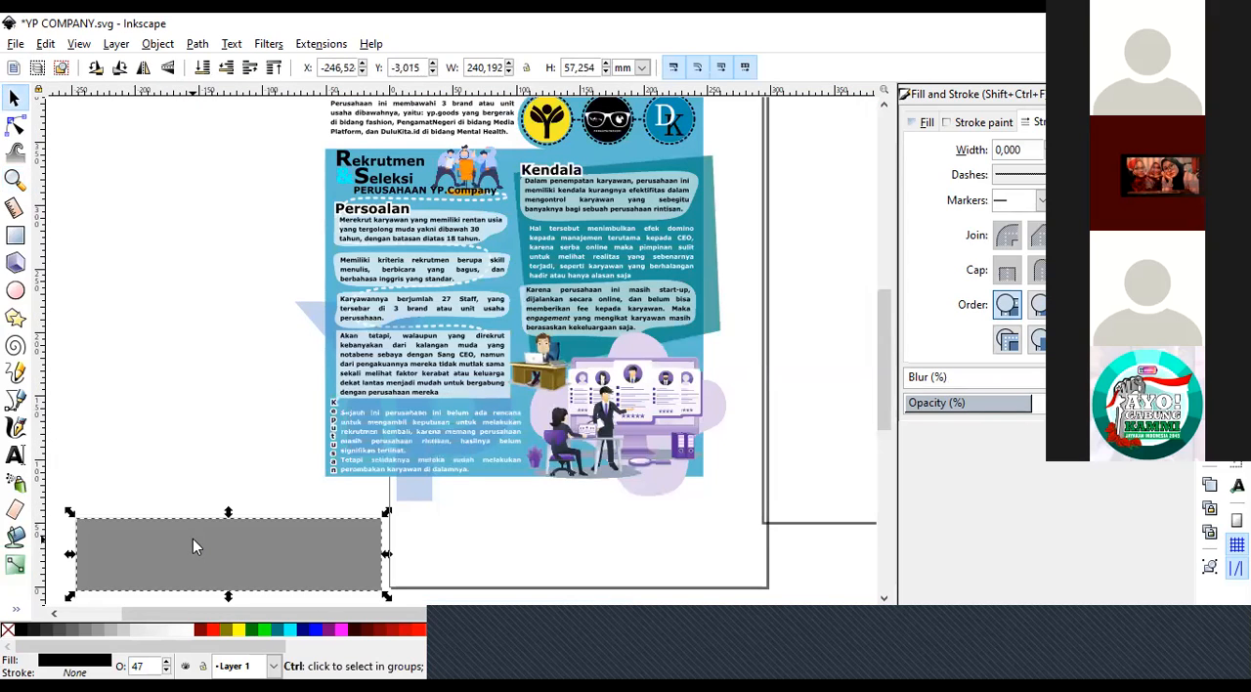
key(ctrl+z)
click(248, 542)
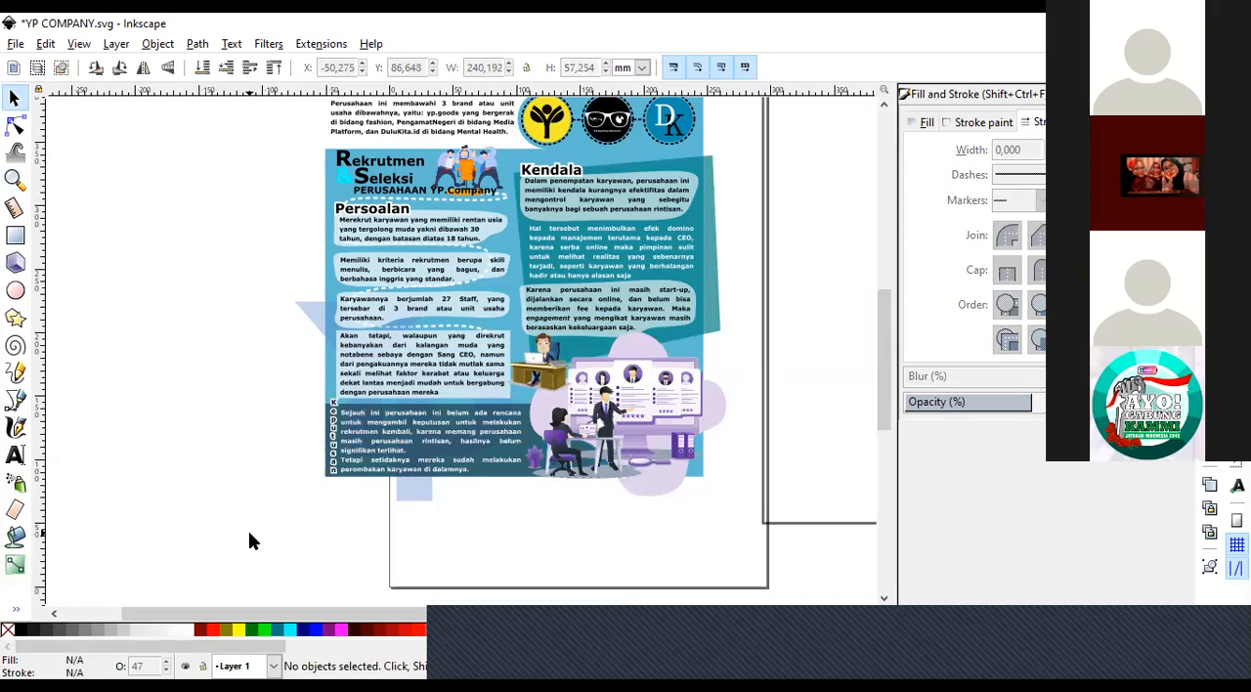
Move the purple meeting illustration and the dark Keputusan rectangle off the poster into the empty area below it.
click(533, 454)
drag(594, 420, 835, 475)
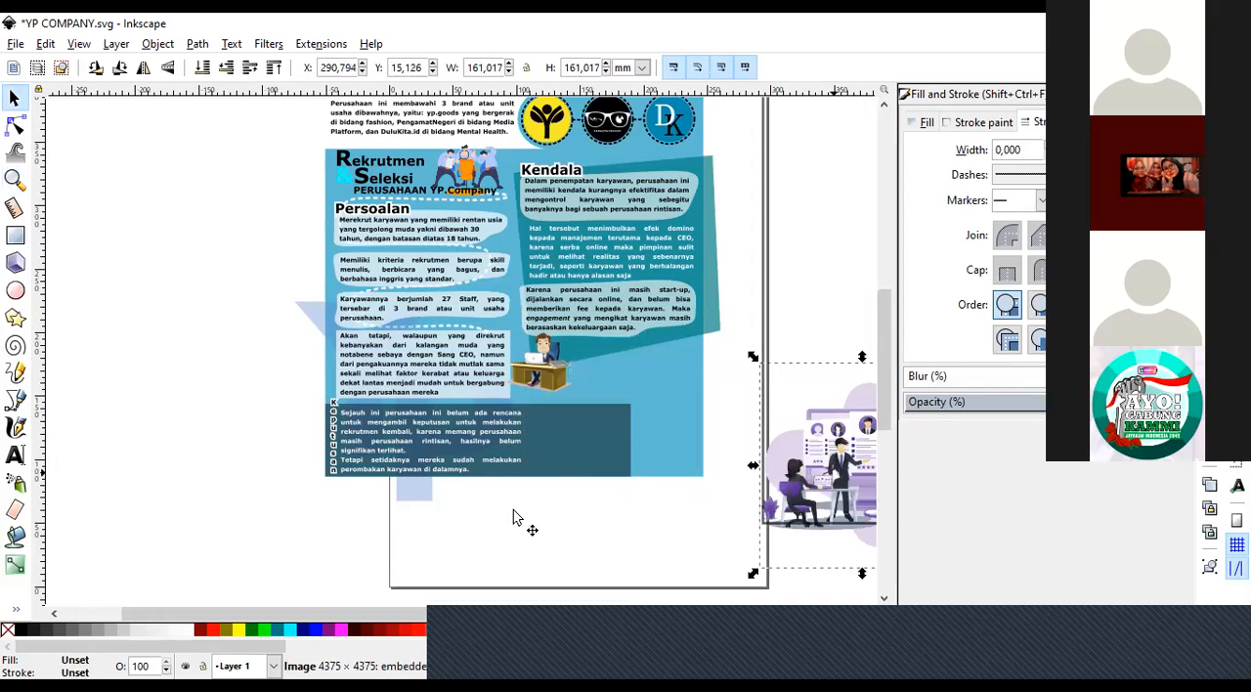
click(600, 436)
drag(811, 477, 615, 536)
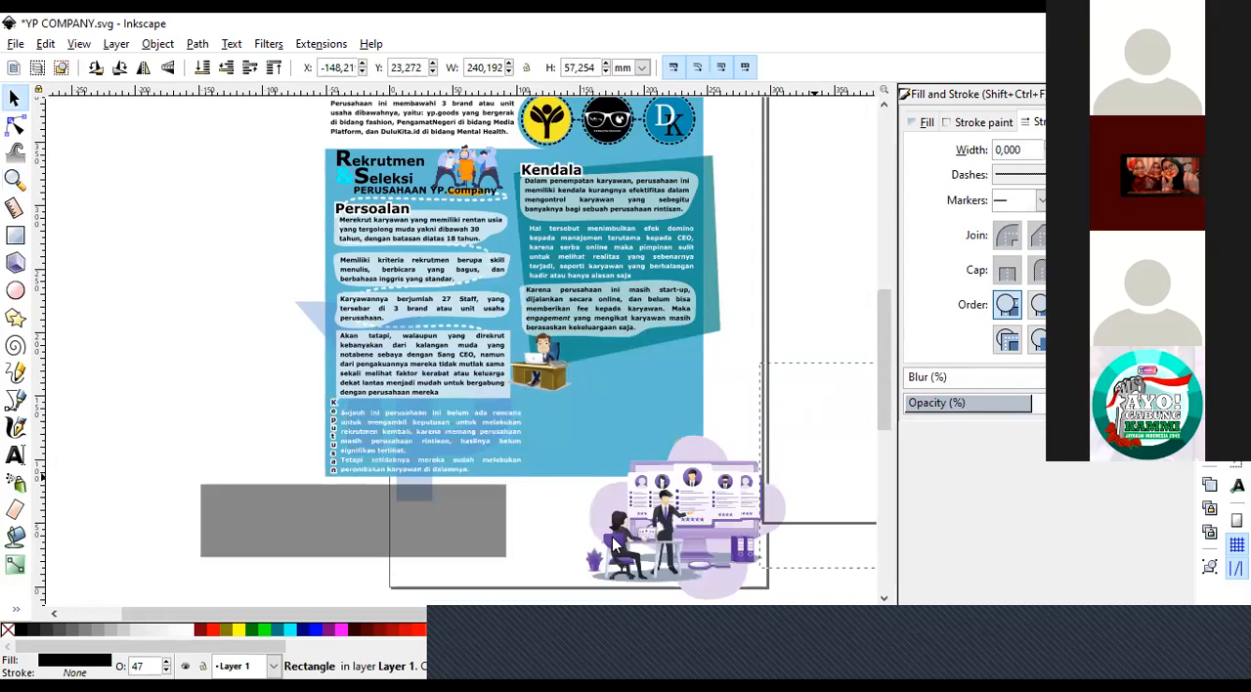
click(859, 412)
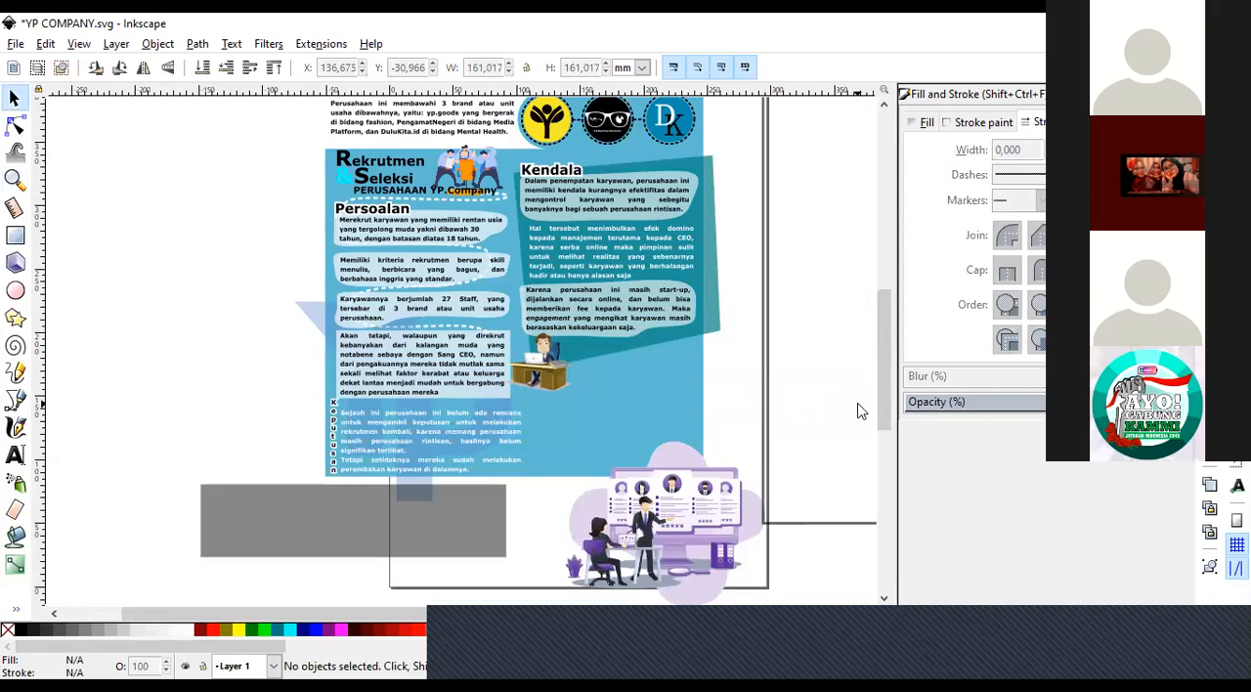
Undo the moves of the purple meeting illustration and the dark Keputusan rectangle.
key(ctrl)
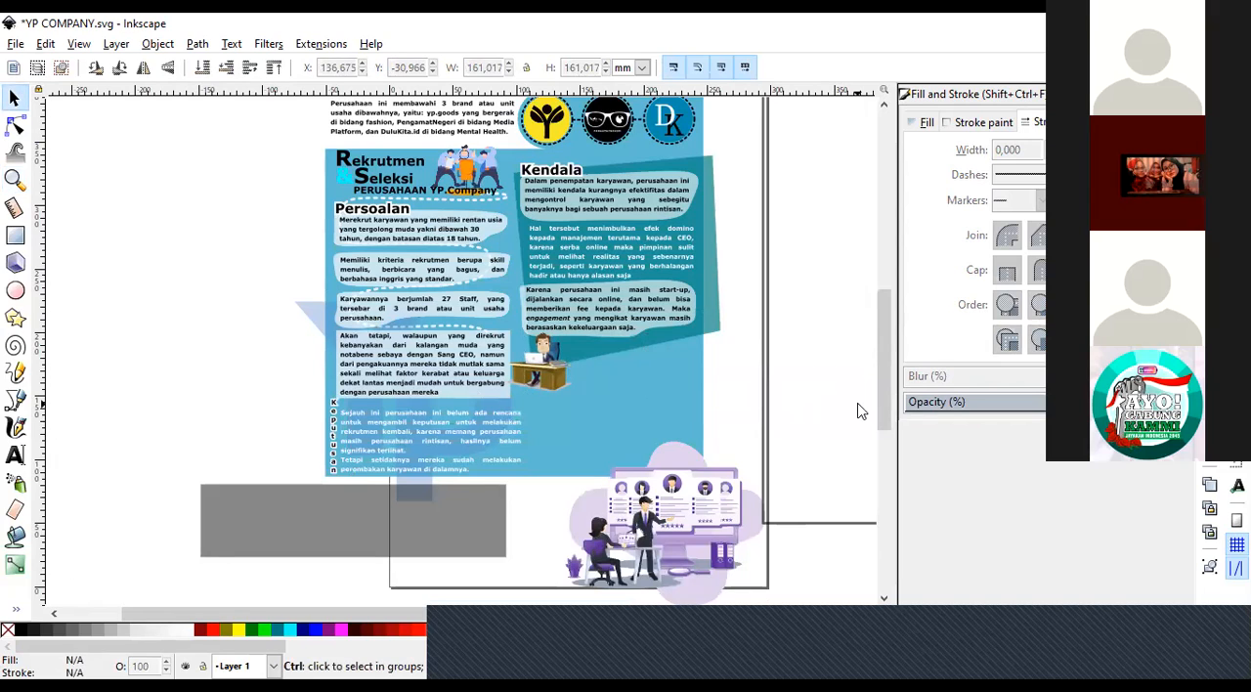
key(ctrl+z)
key(ctrl+z)
key(ctrl+z)
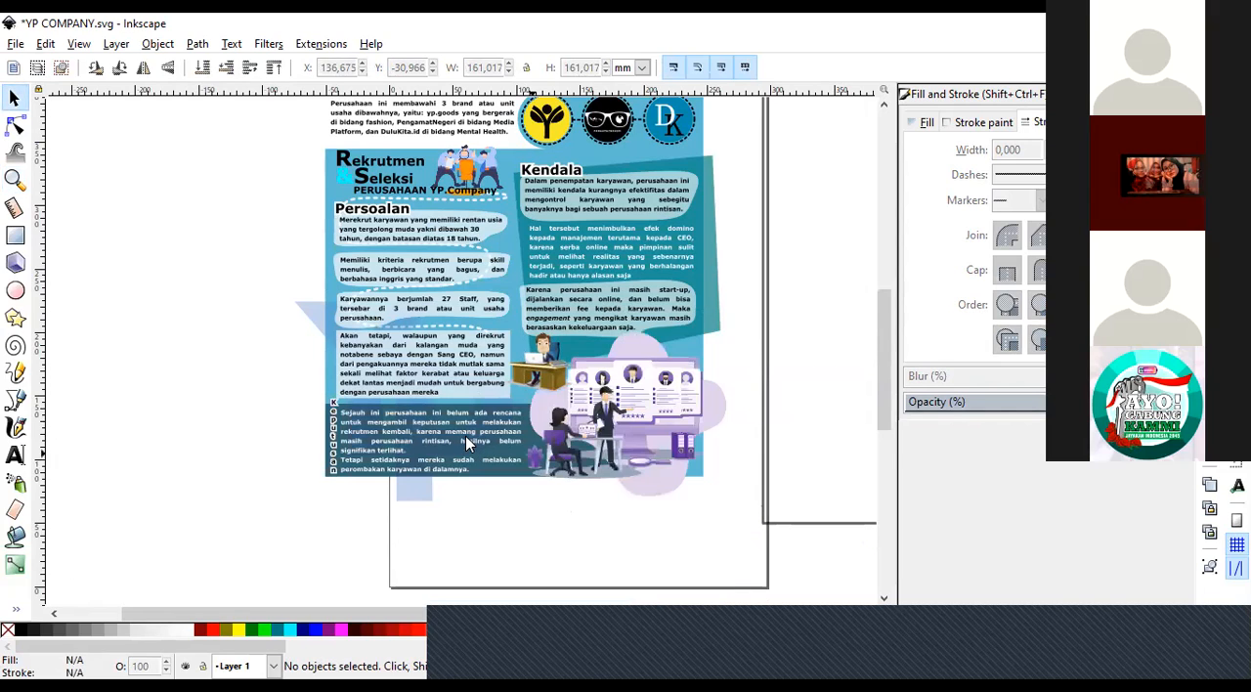
Move the white dashed curve from behind the Persoalan paragraphs across to the Kendala paragraphs.
click(14, 180)
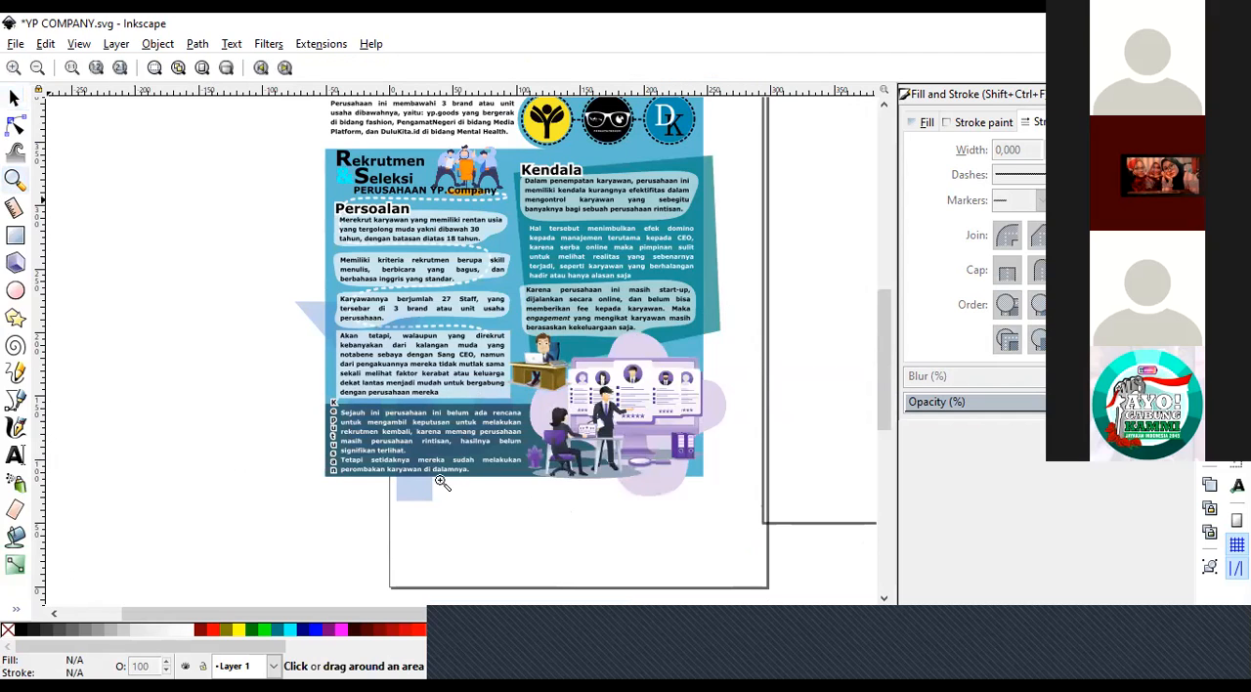
click(448, 196)
key(s)
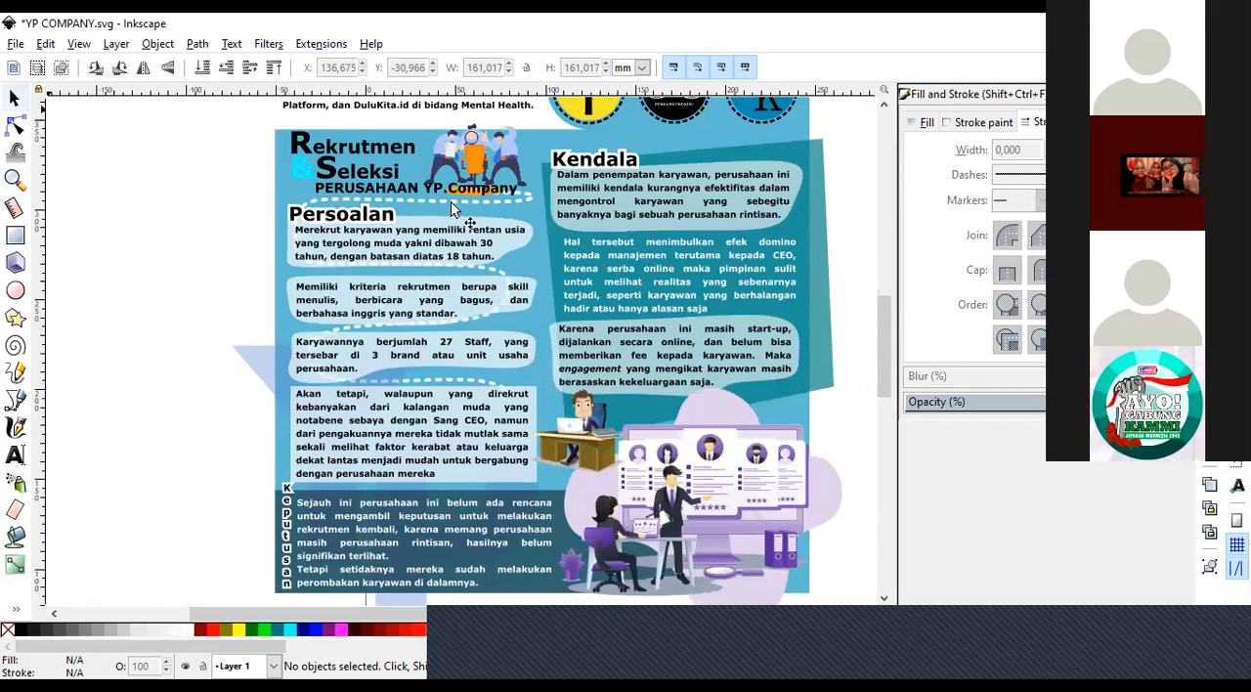
click(406, 209)
drag(403, 201, 713, 217)
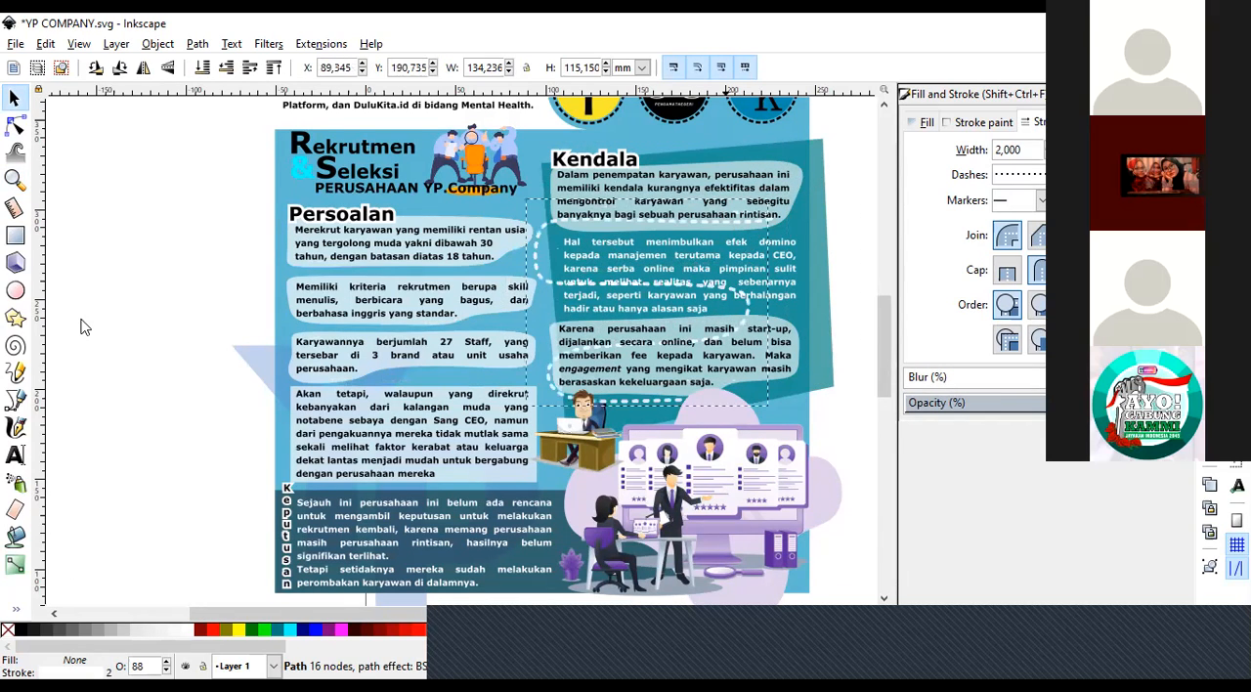
Draw an open BSpline curve winding from below the last Persoalan paragraph up to the people illustration beside the Rekrutmen & Seleksi heading.
click(19, 405)
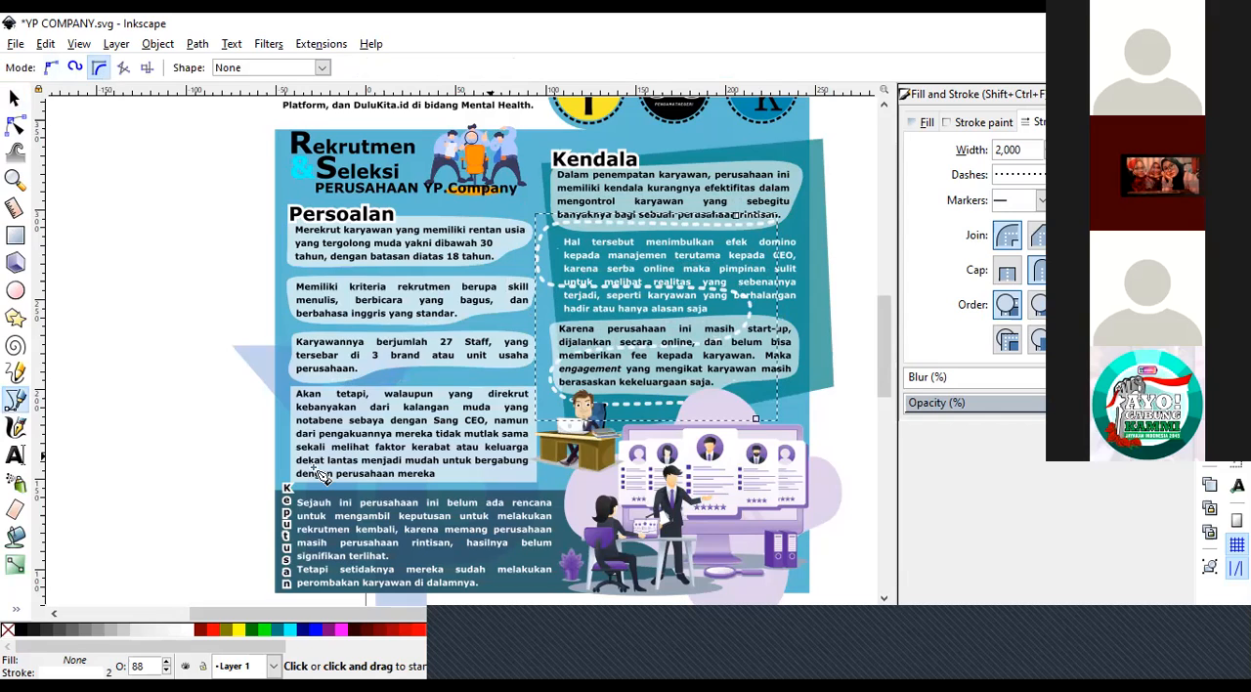
click(526, 482)
click(298, 462)
click(314, 392)
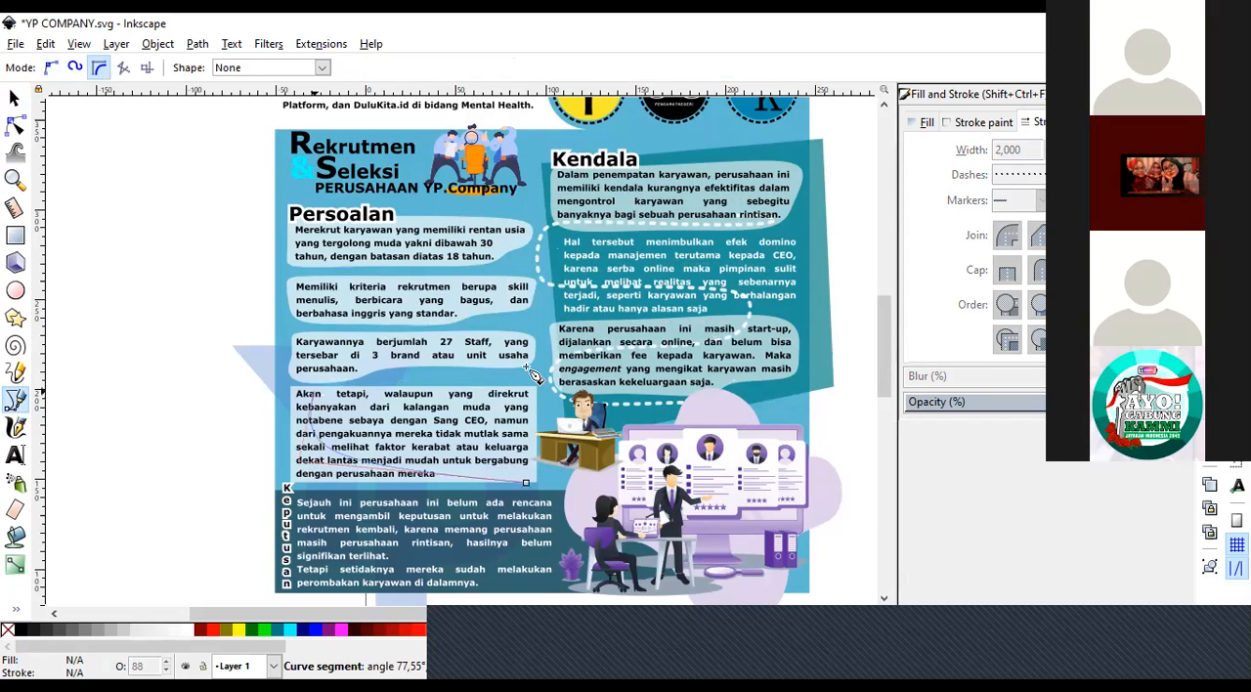
click(290, 304)
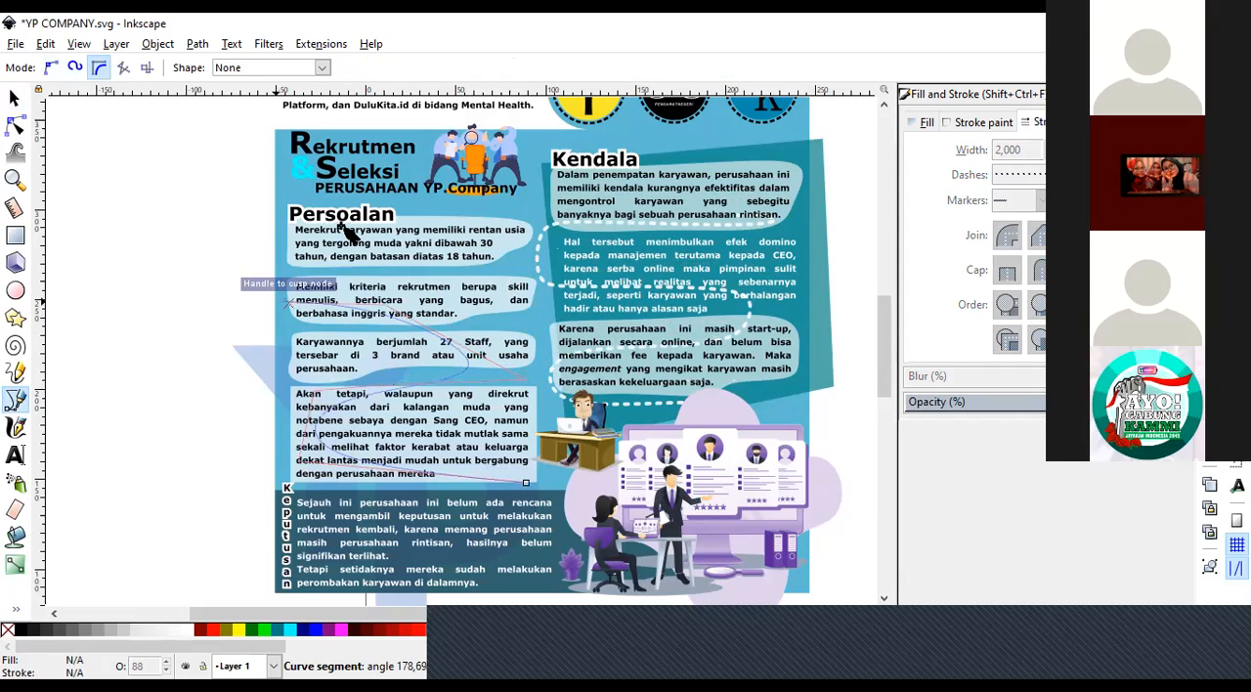
click(519, 181)
key(Return)
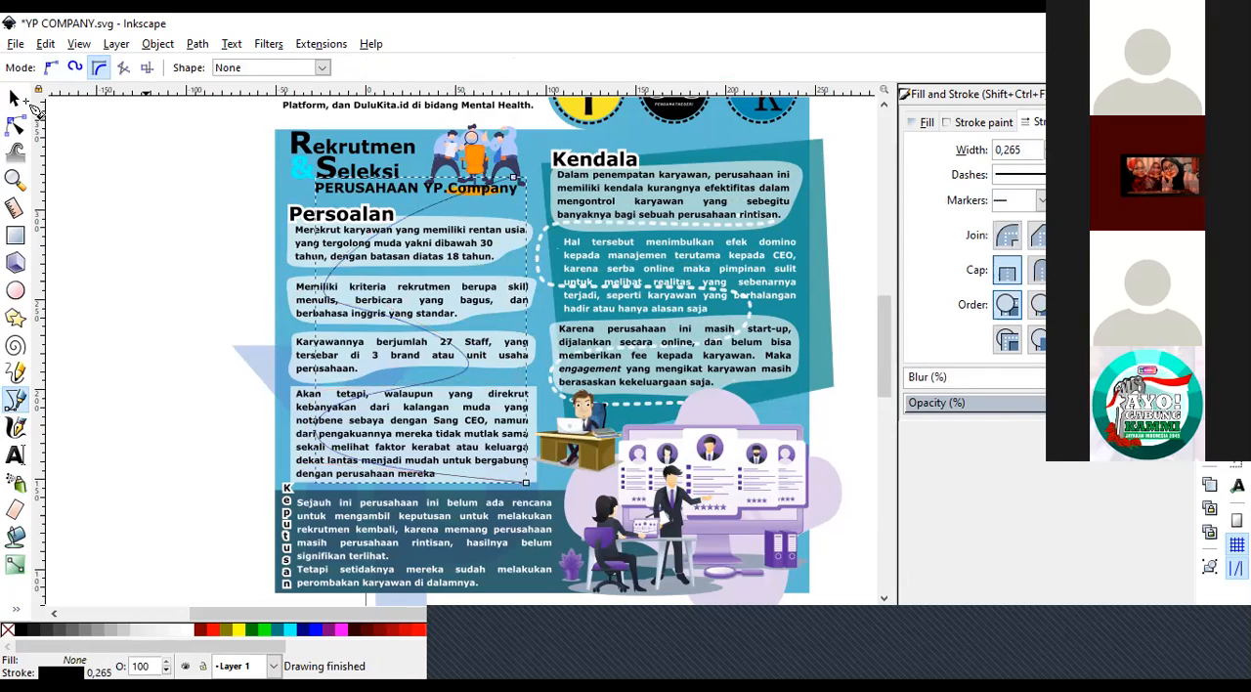
Style the new curve's stroke with a width of 2 mm, a dotted dash pattern and round caps.
triple_click(1029, 154)
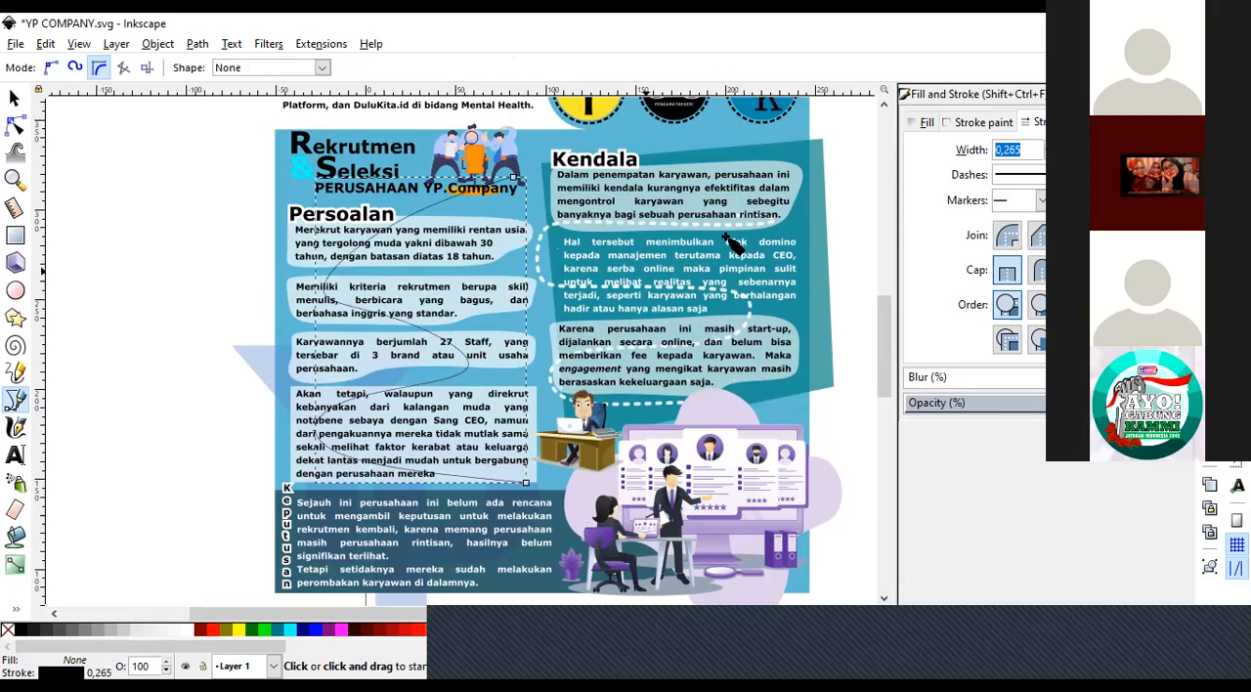
text(1)
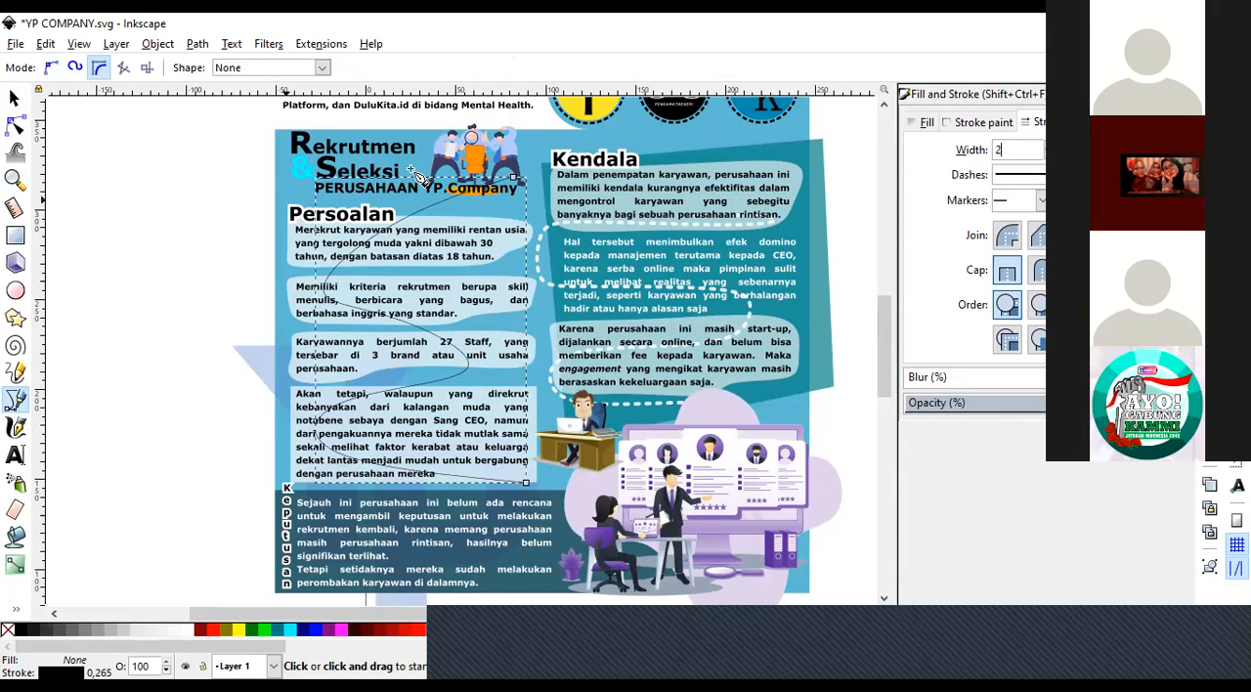
key(Return)
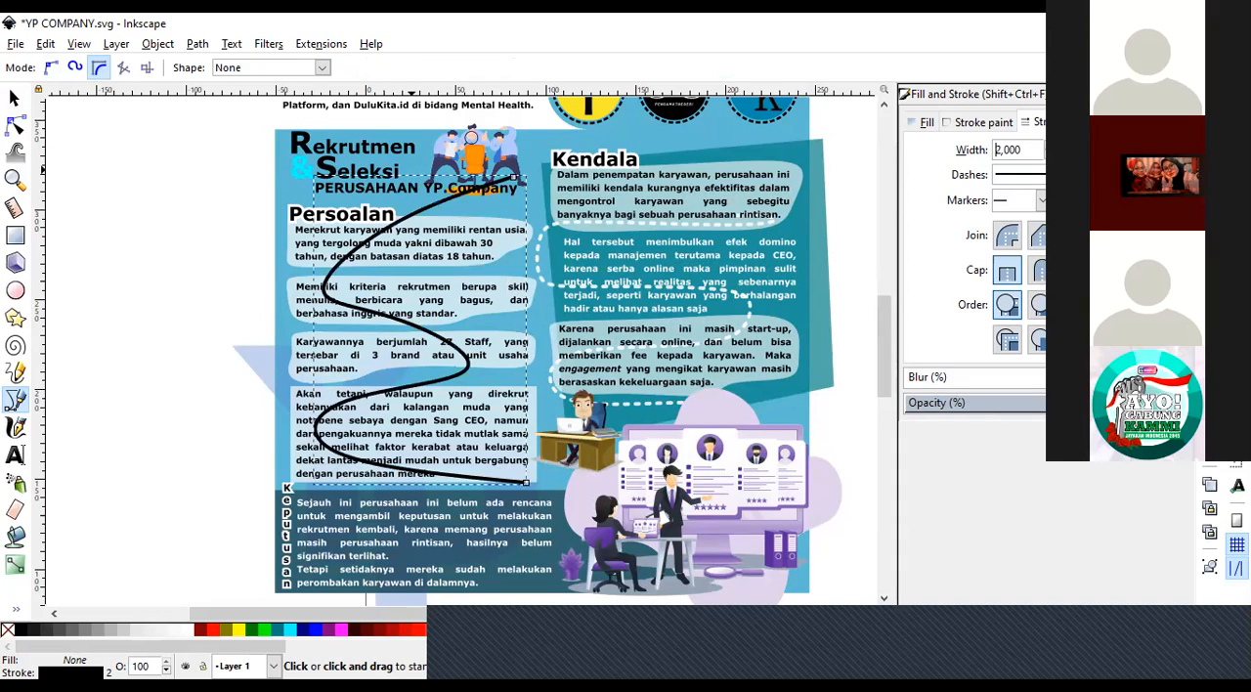
click(1021, 174)
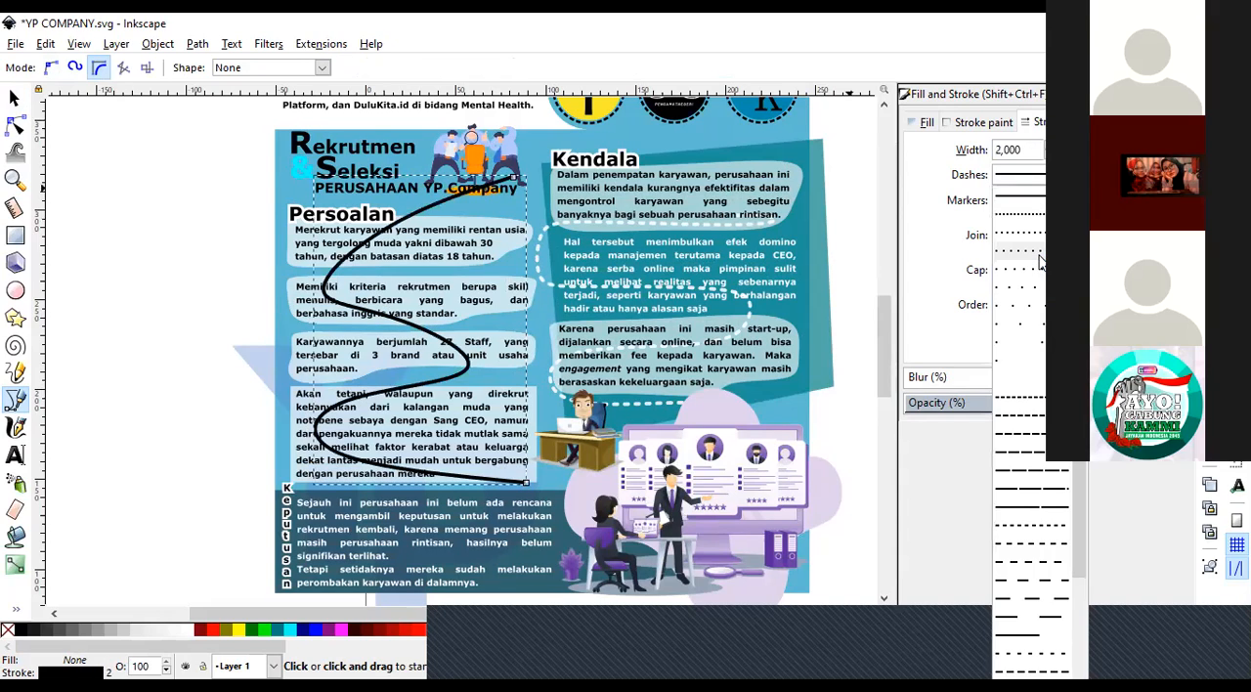
click(1021, 252)
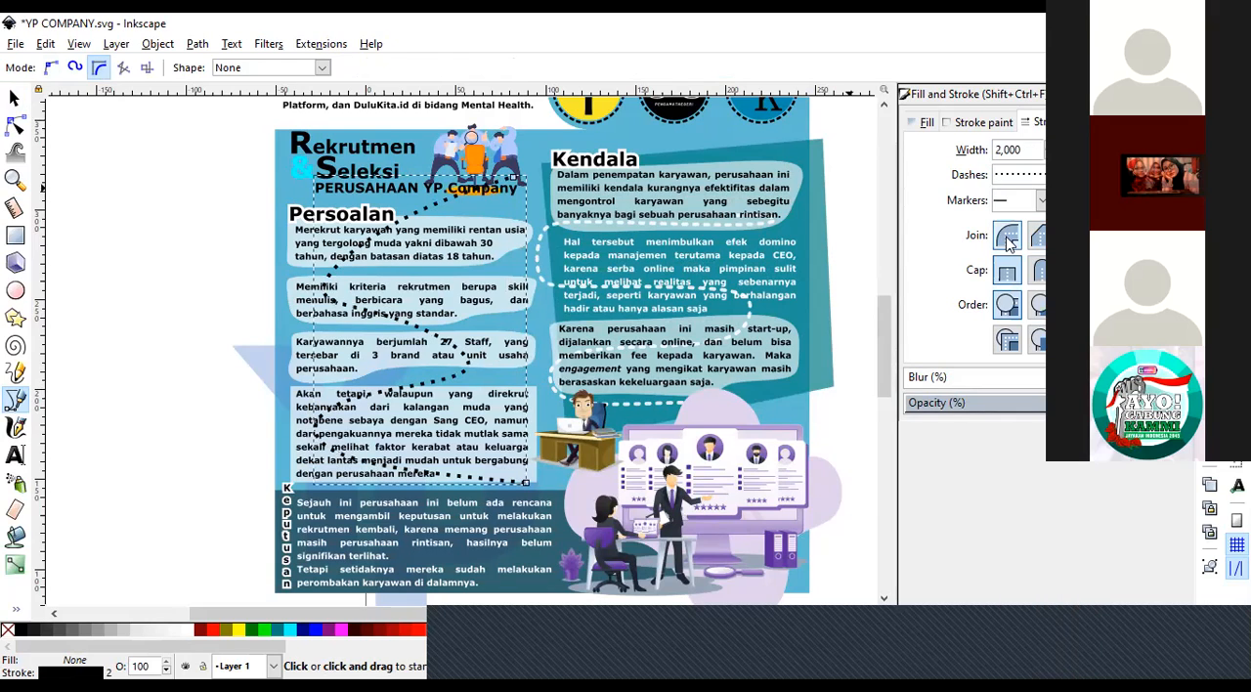
click(1038, 271)
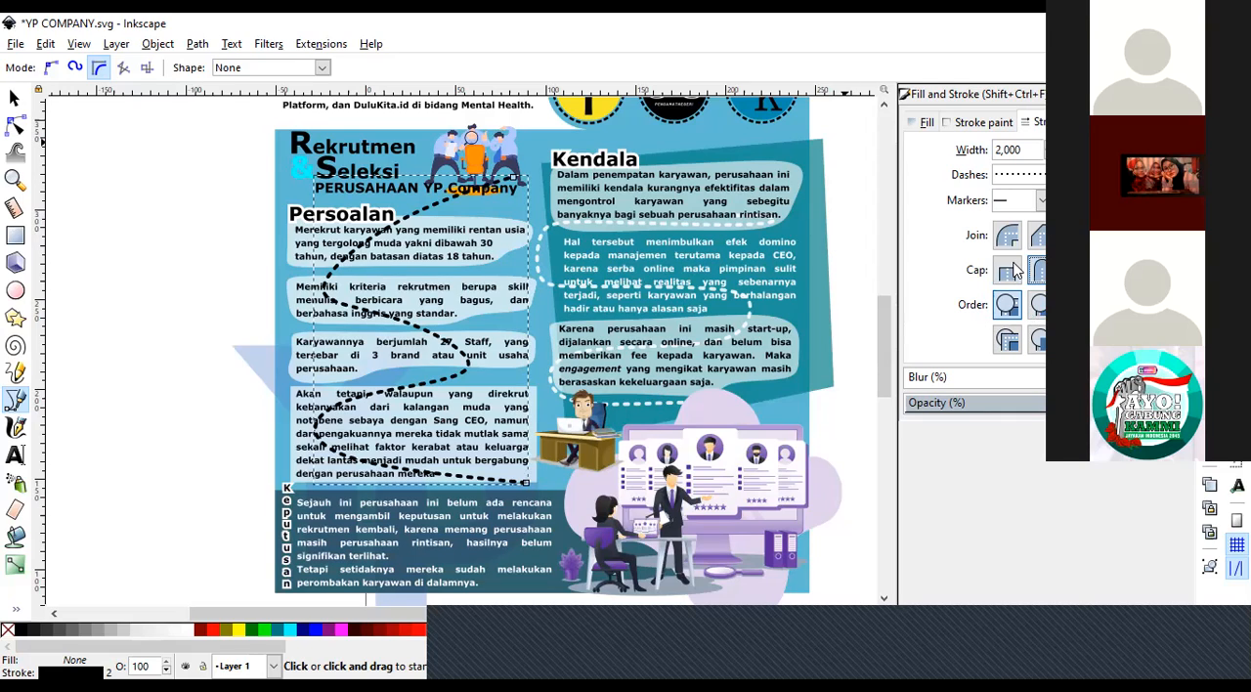
click(1028, 155)
click(240, 311)
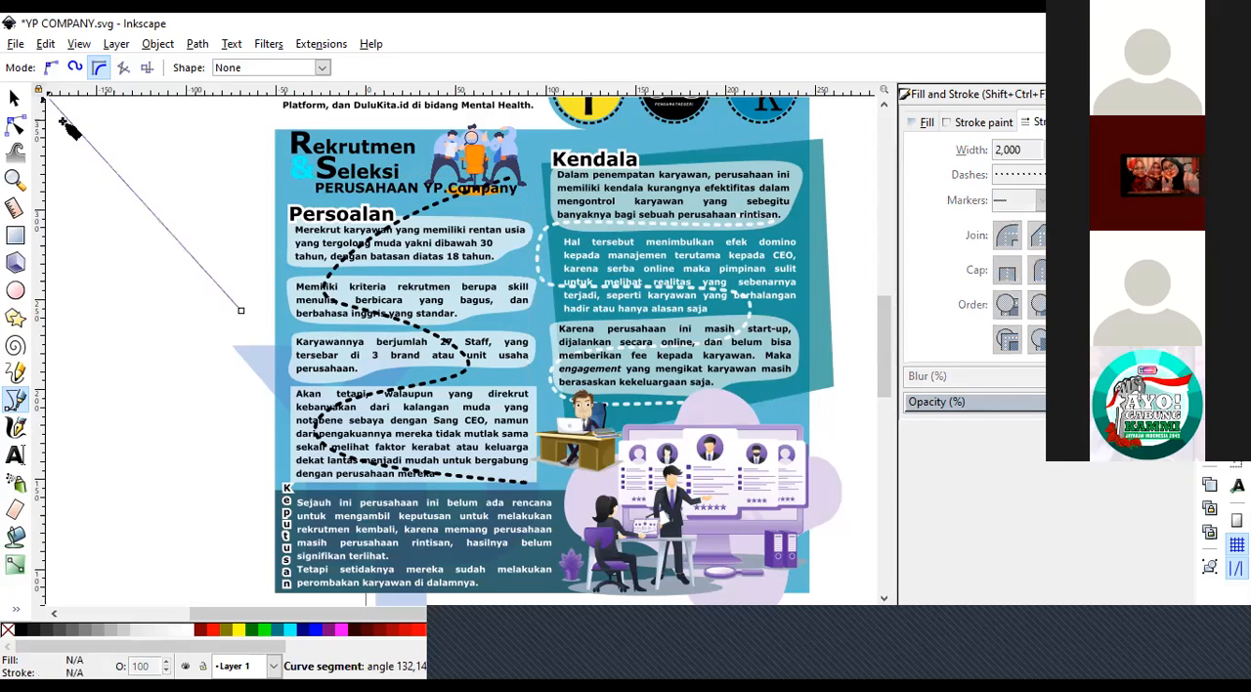
double_click(102, 143)
click(13, 99)
key(ctrl+z)
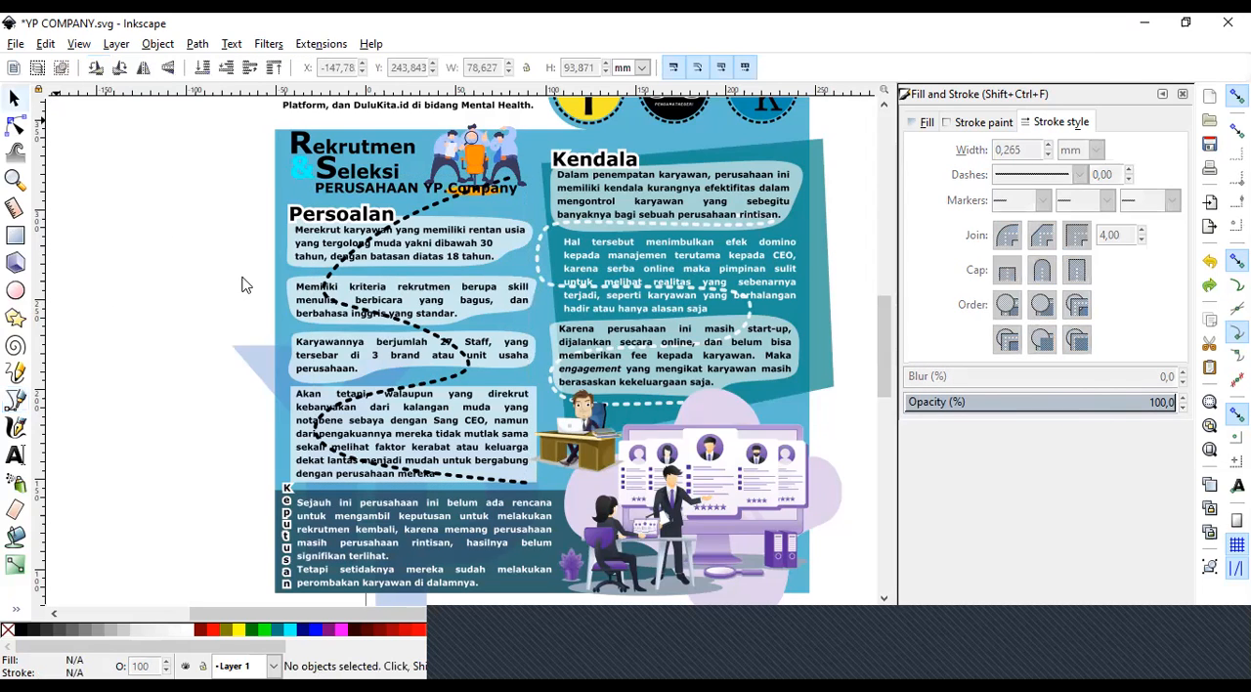
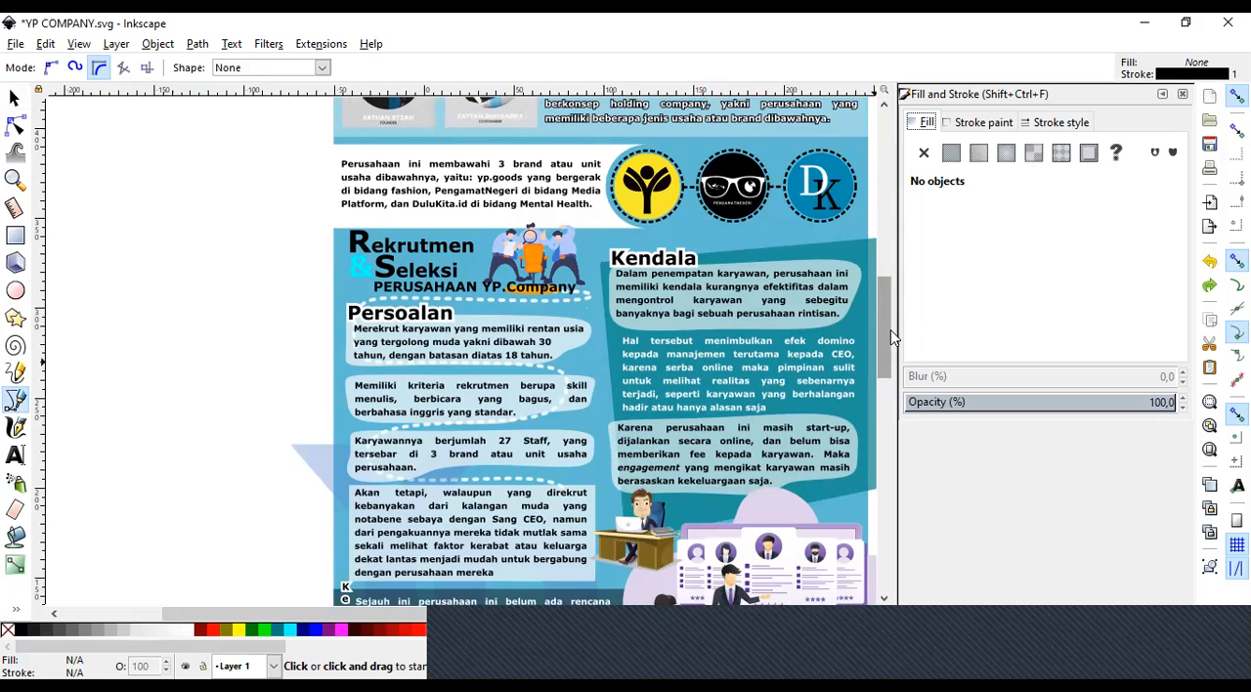
Look over the poster from its header down to the Keputusan section.
scroll(891, 337, up, 2)
scroll(901, 304, up, 3)
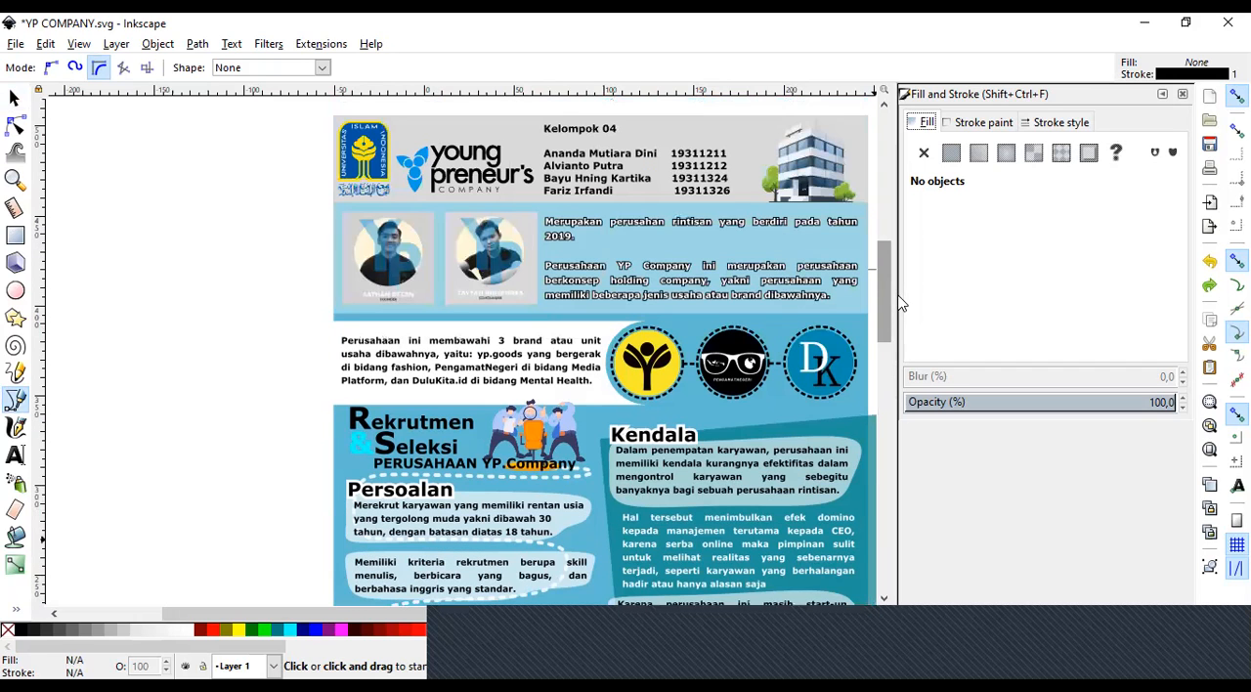
scroll(889, 347, down, 5)
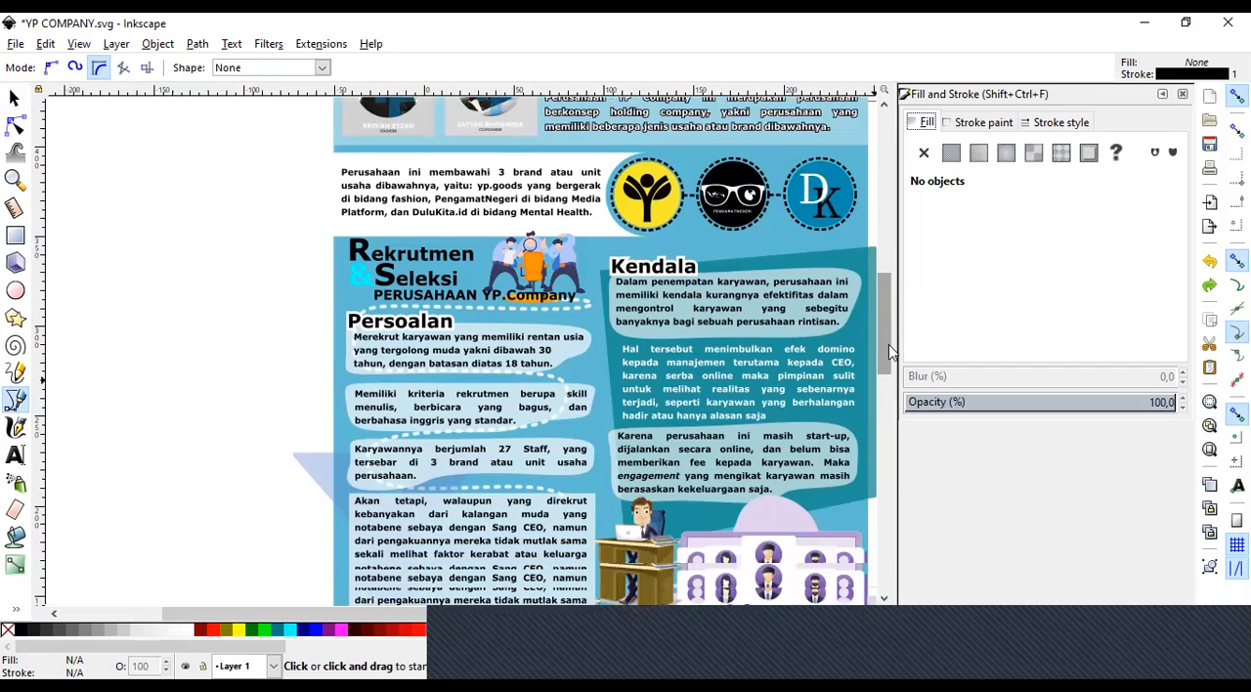
scroll(884, 371, down, 2)
scroll(880, 372, down, 2)
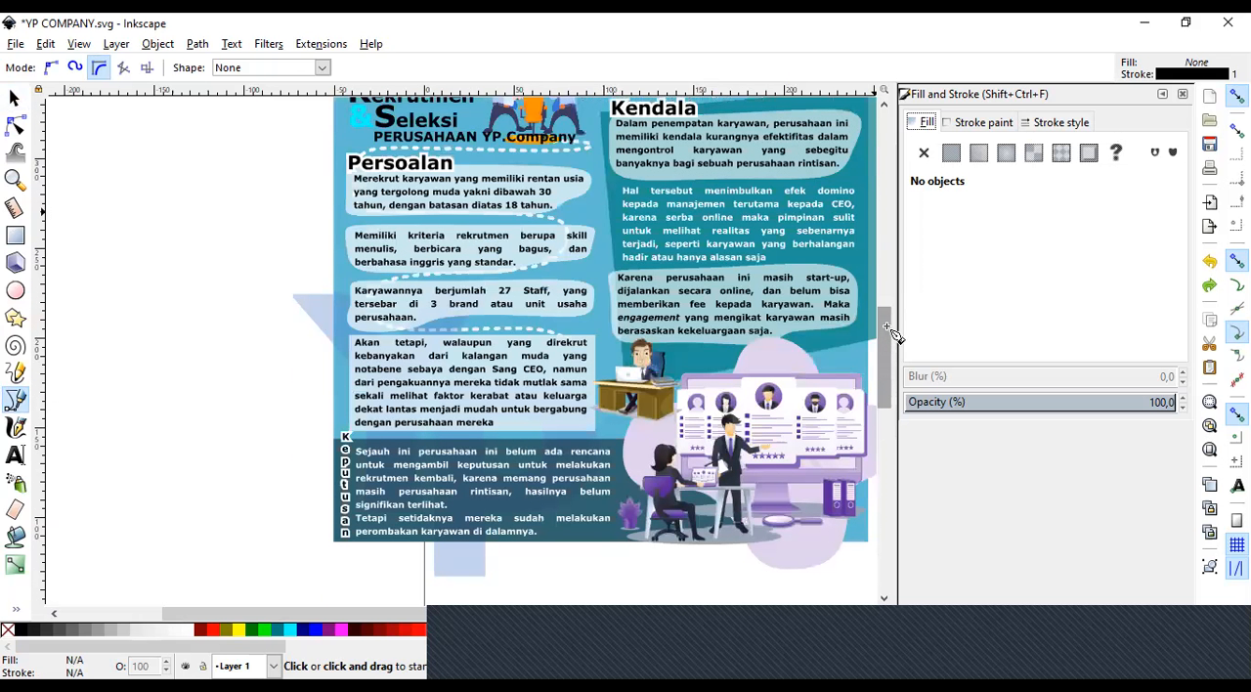
scroll(886, 322, up, 4)
Pull the black Kendala heading text and its white outline copy away from the Kendala paragraphs toward the people illustration.
click(14, 180)
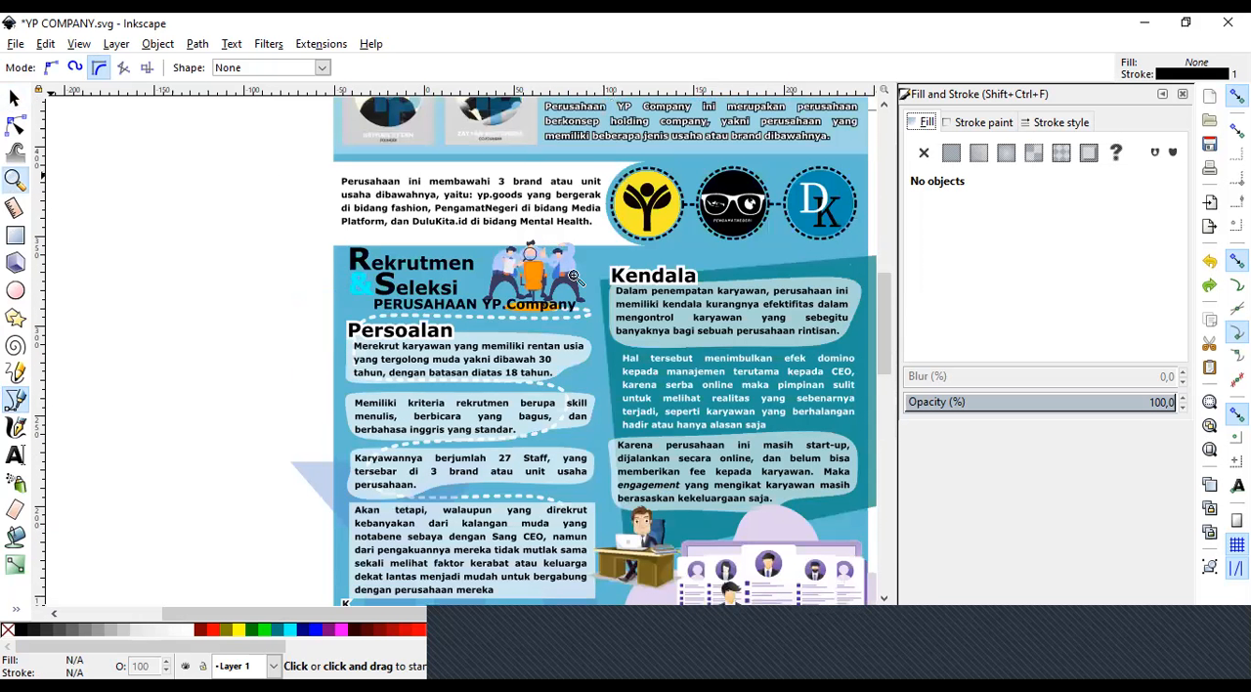
click(686, 273)
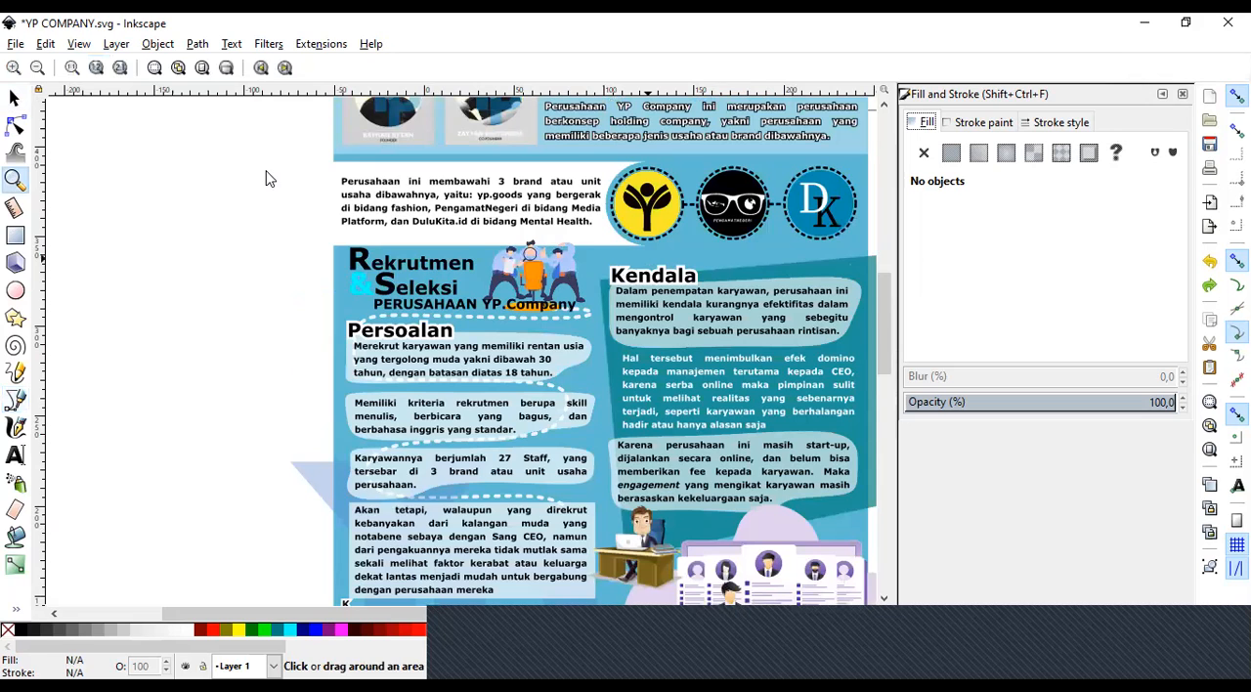
click(22, 101)
click(639, 291)
drag(640, 292, 469, 226)
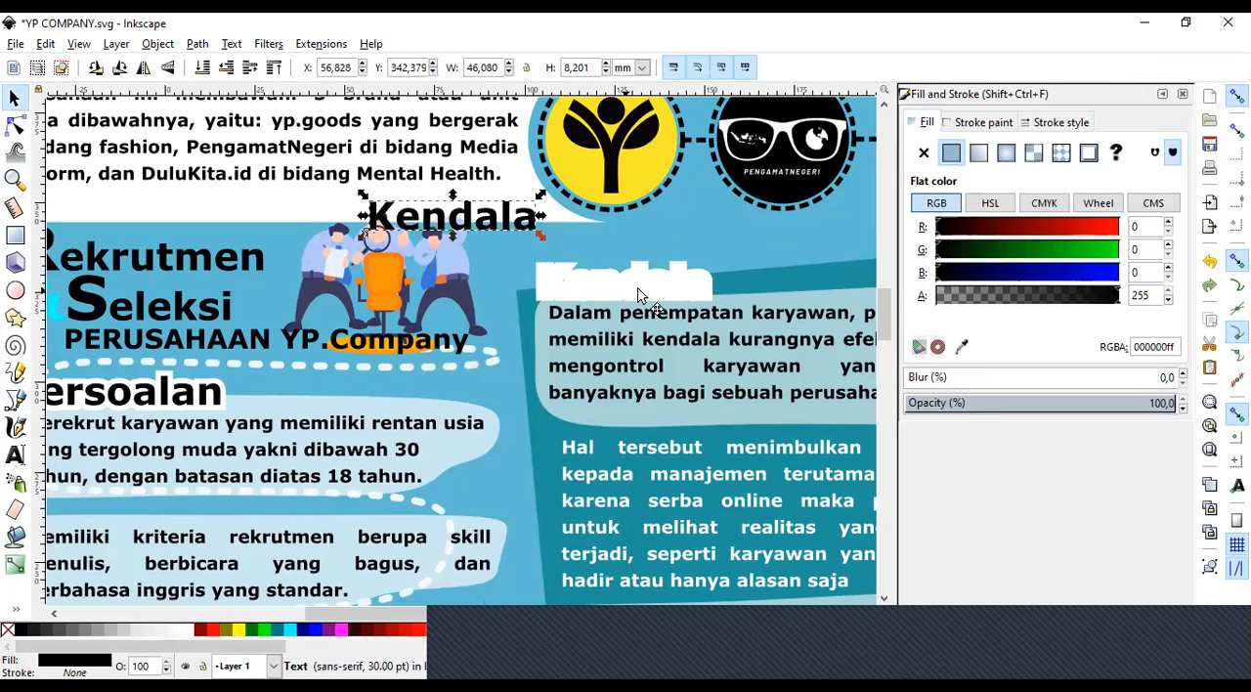
drag(637, 290, 724, 213)
drag(542, 217, 535, 217)
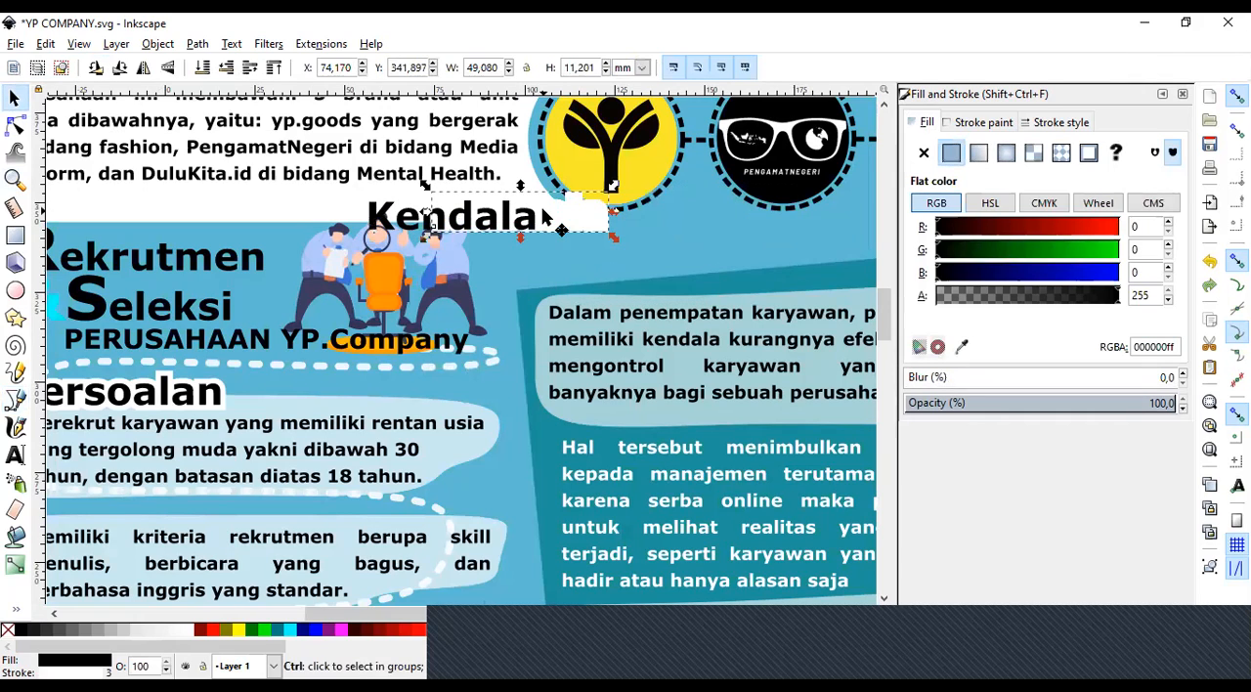
Undo the moves of the Kendala heading's black text and white outline copy.
key(ctrl+z)
key(ctrl+z)
key(ctrl+z)
click(469, 274)
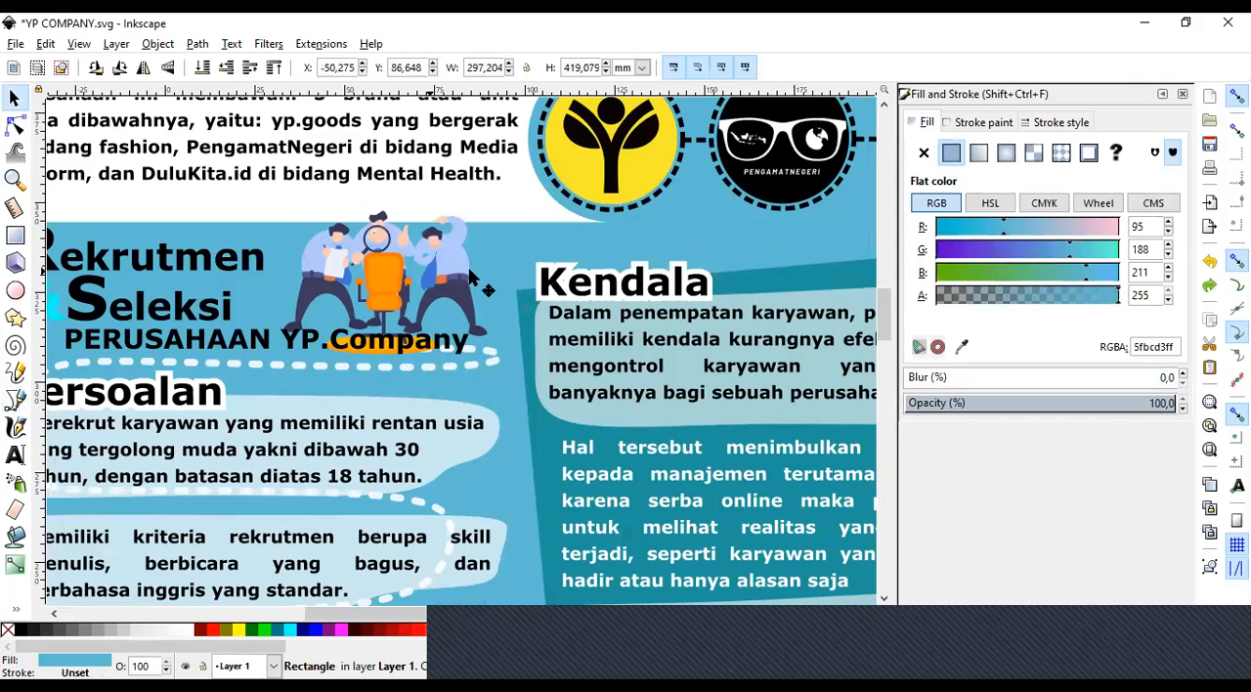
Move the black Kendala text off its white outline onto the foot of the people illustration and give it a white stroke.
click(560, 284)
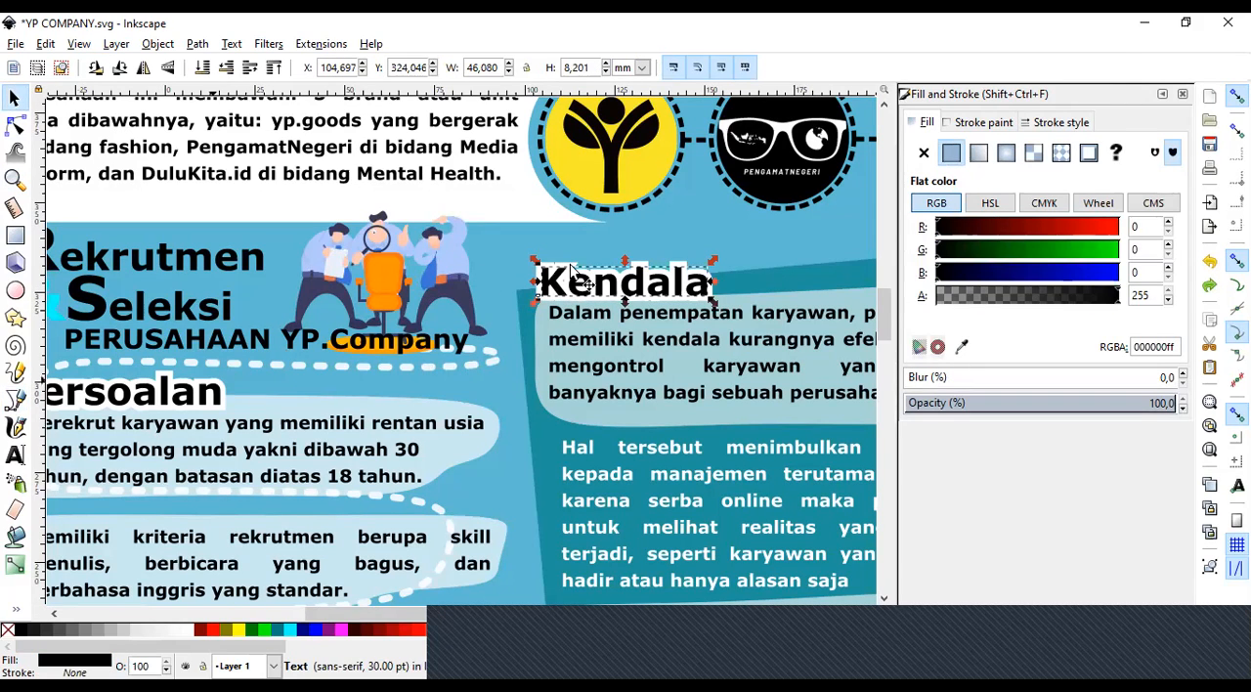
drag(555, 286, 339, 341)
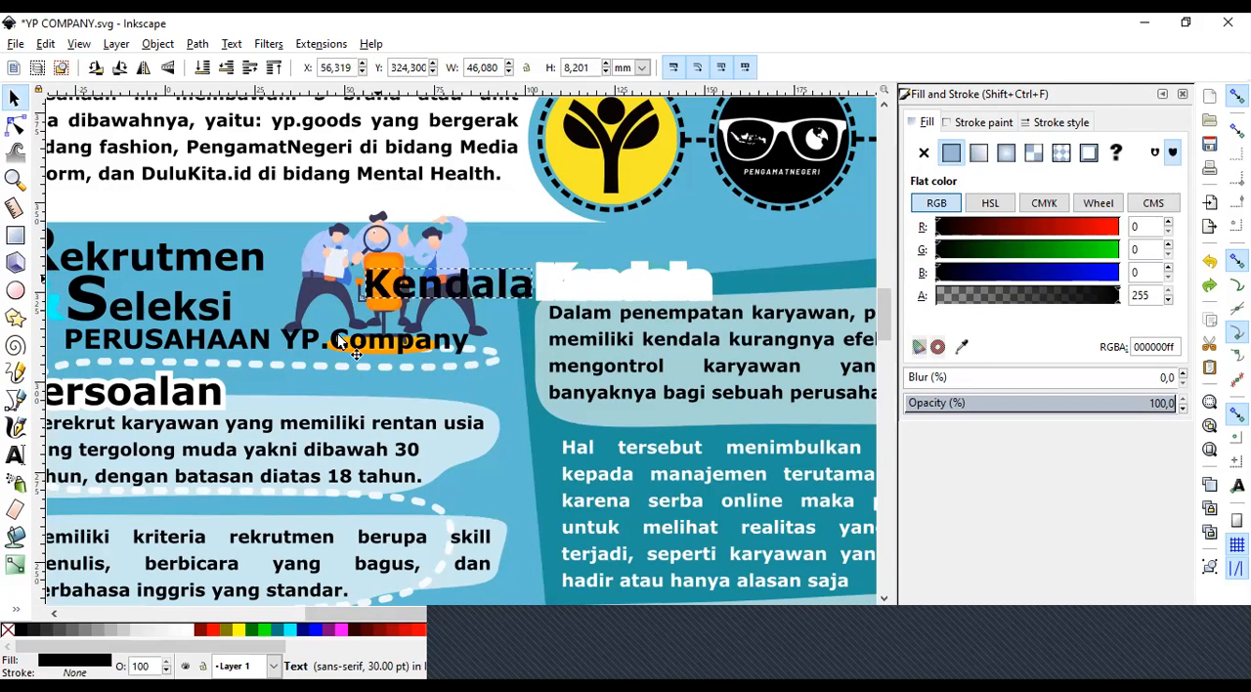
right_click(189, 639)
click(243, 565)
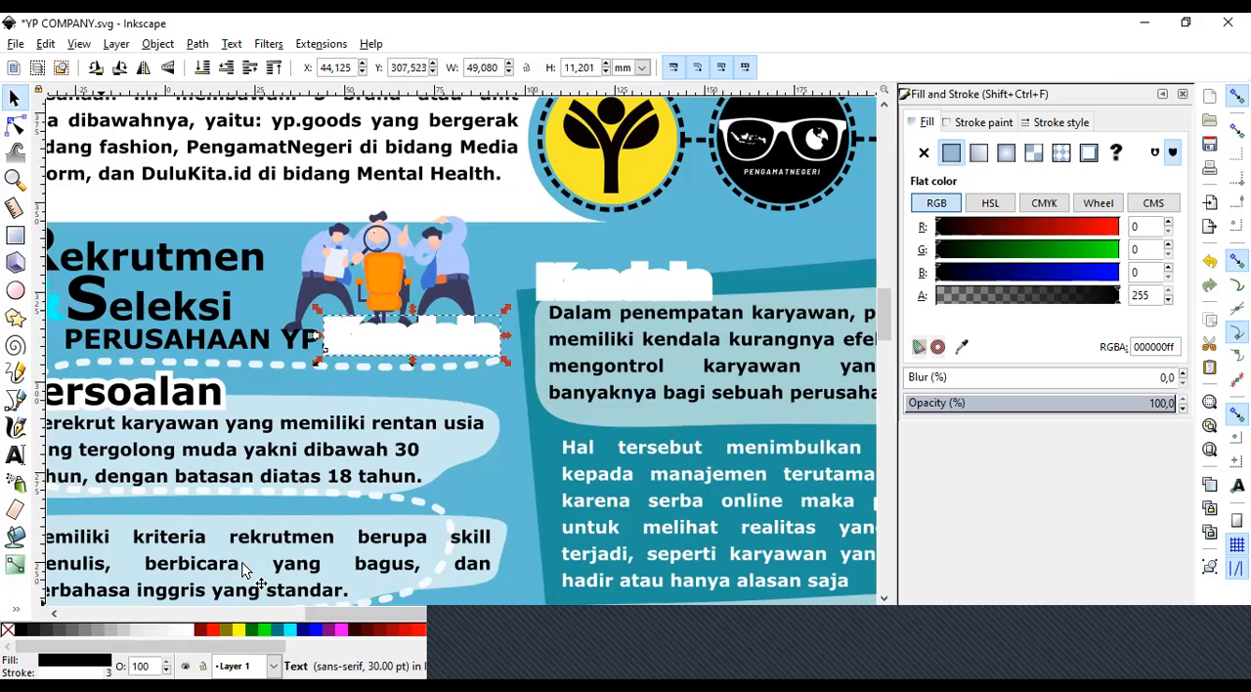
Set the stroke width of the moved Kendala text to 1 mm and reduce it to 0.5 mm.
click(1071, 122)
double_click(1011, 149)
text(1)
key(Return)
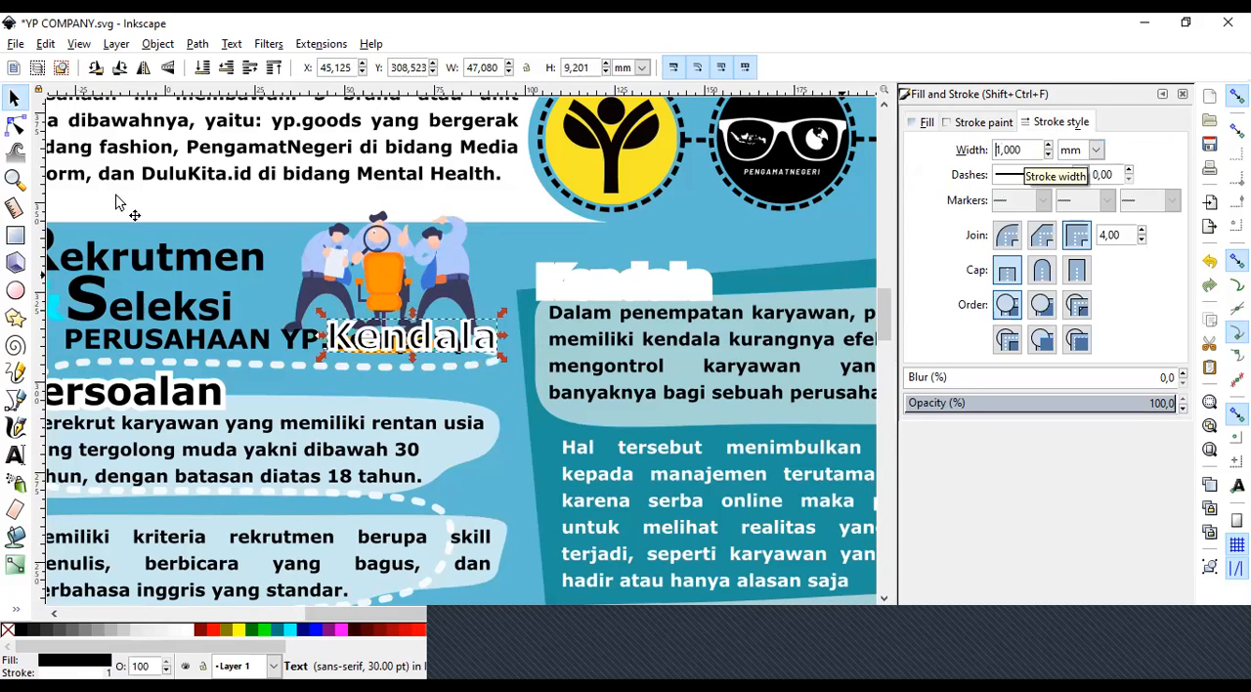
double_click(1023, 152)
text(0,5)
key(Return)
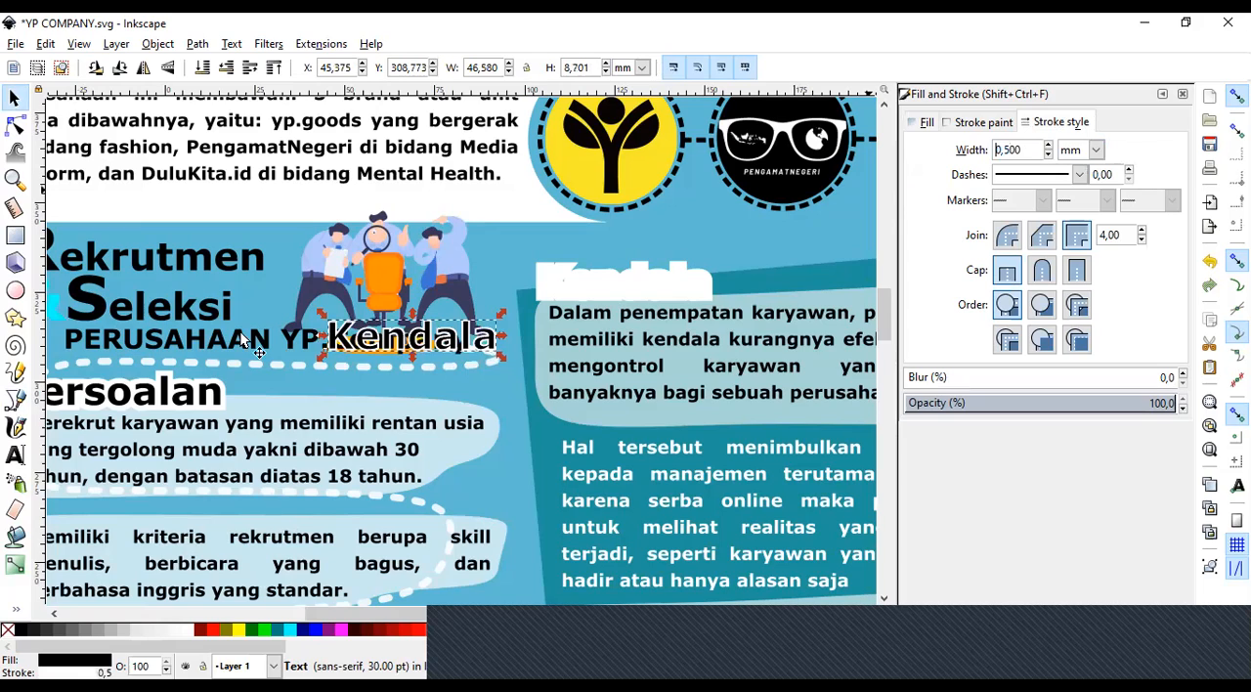
Move the Kendala text below the PERUSAHAAN YP.Company line and remove its stroke.
click(399, 336)
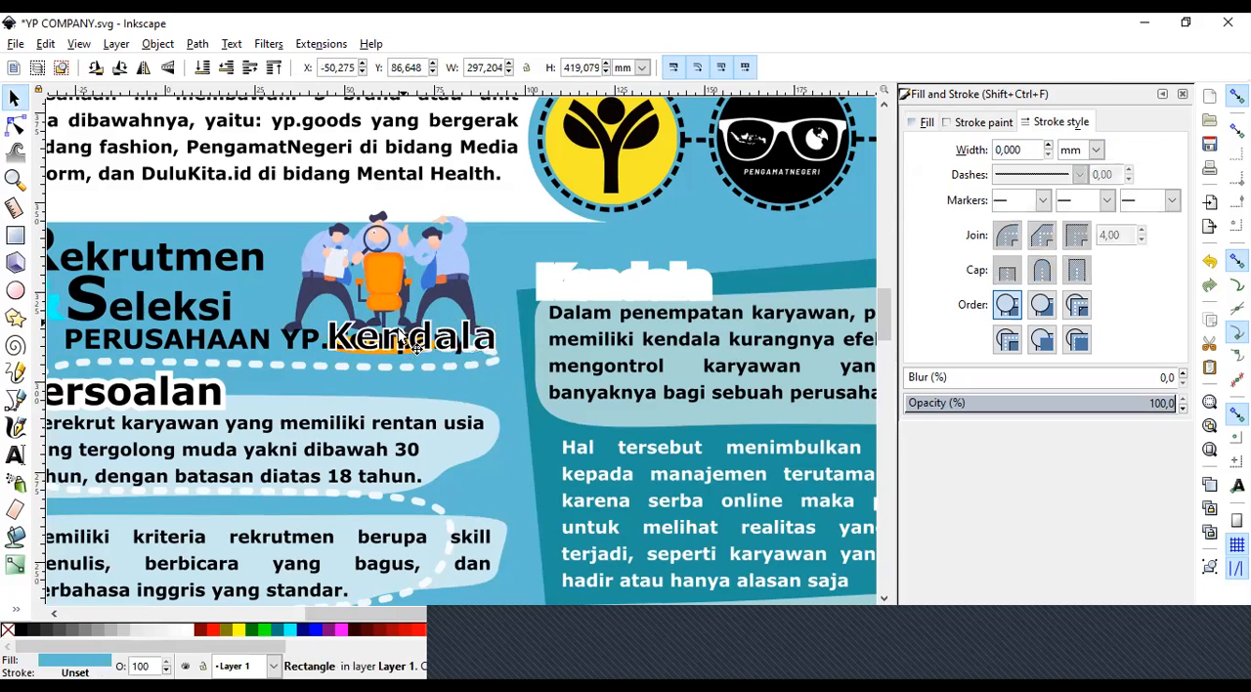
click(399, 337)
drag(396, 342, 432, 405)
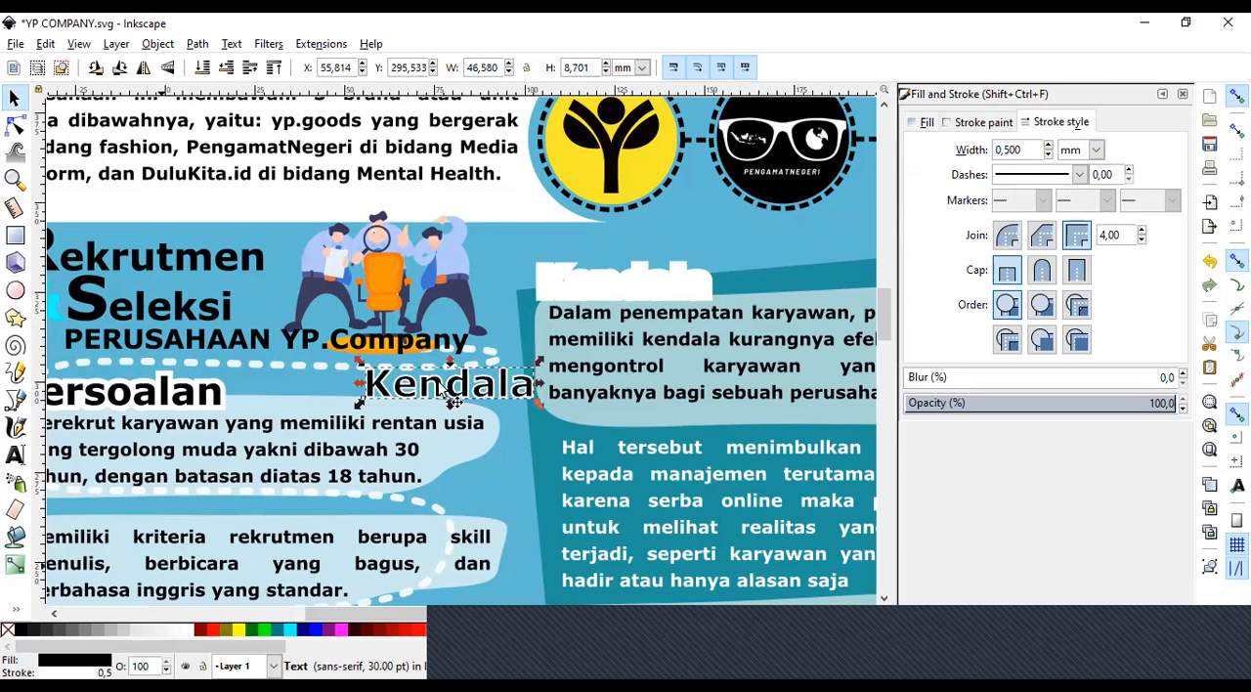
right_click(7, 632)
click(68, 556)
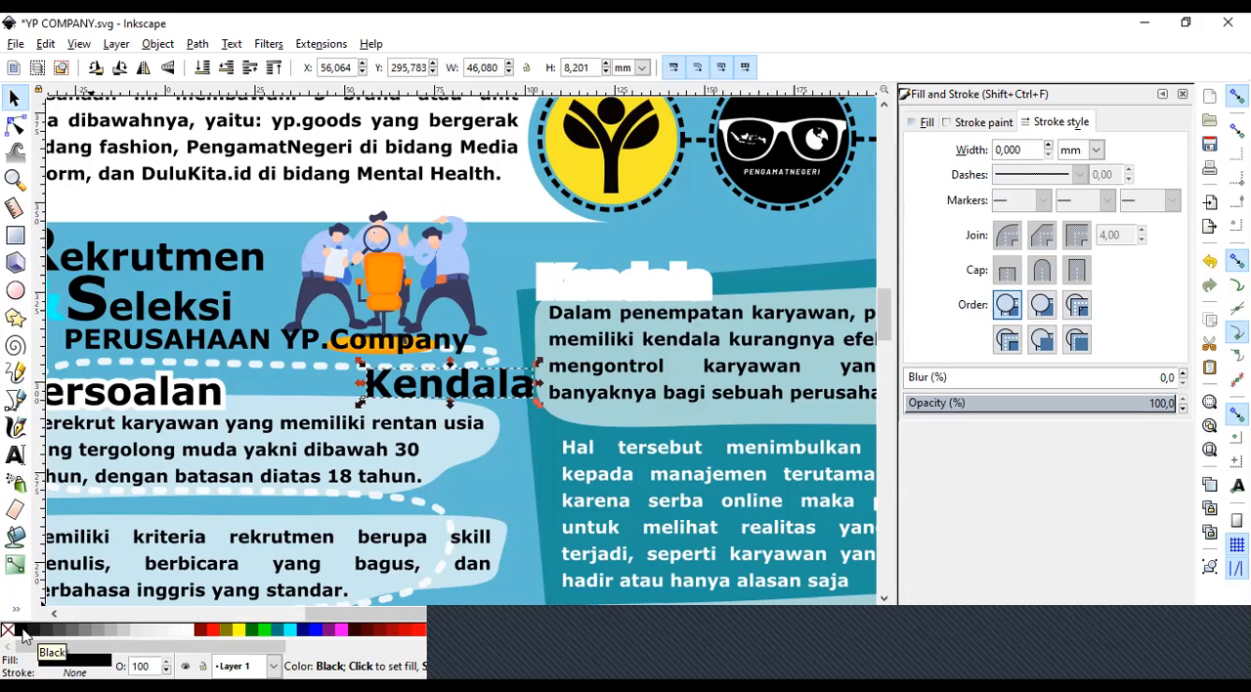
Give the Kendala text a white stroke, trying a width of 1 mm before setting it to 2 mm.
right_click(186, 625)
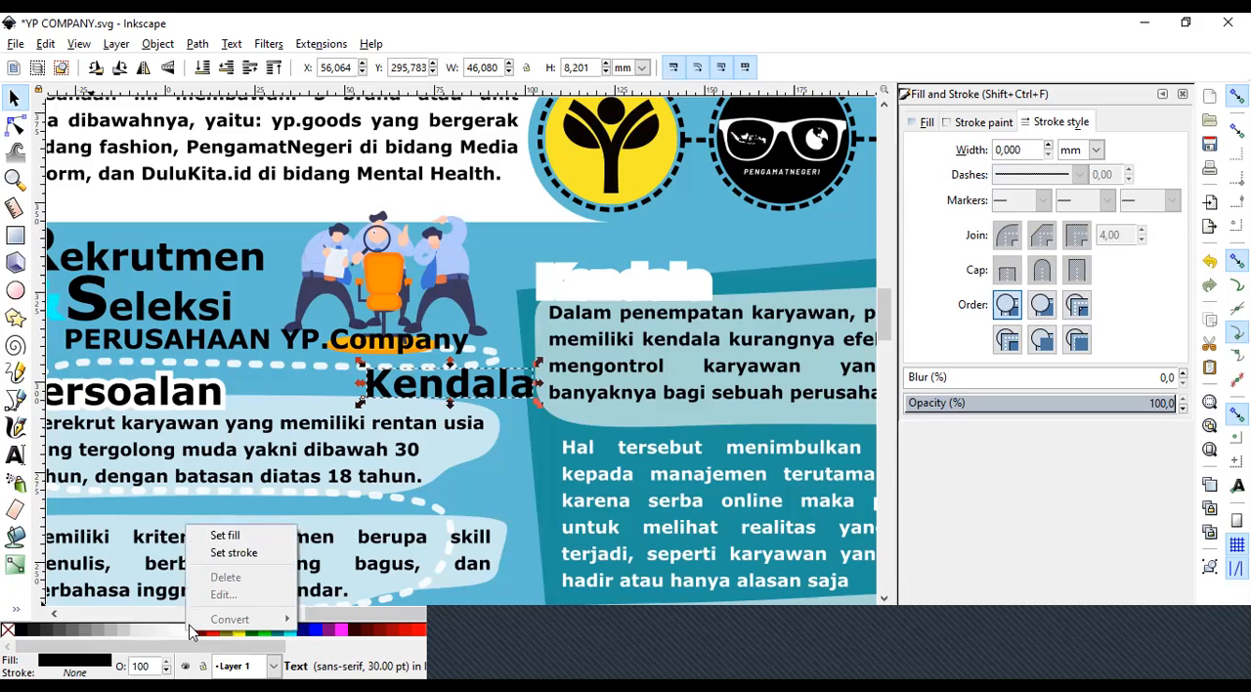
click(243, 554)
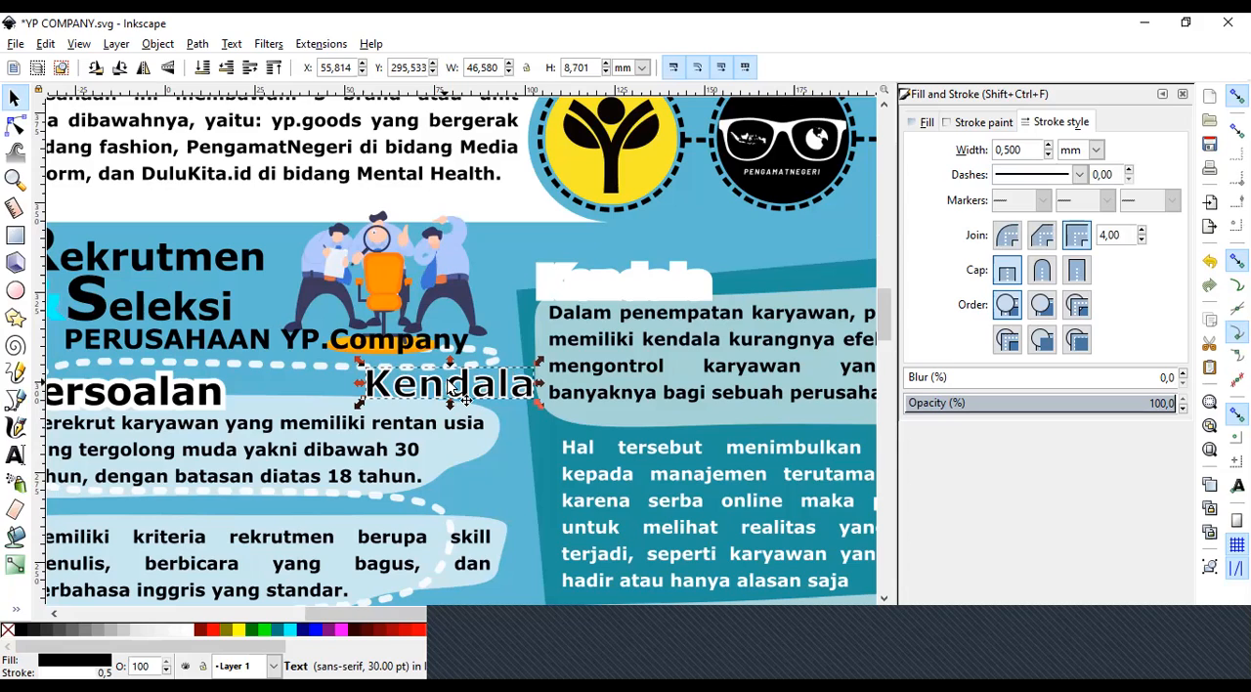
double_click(1024, 151)
text(1)
key(Return)
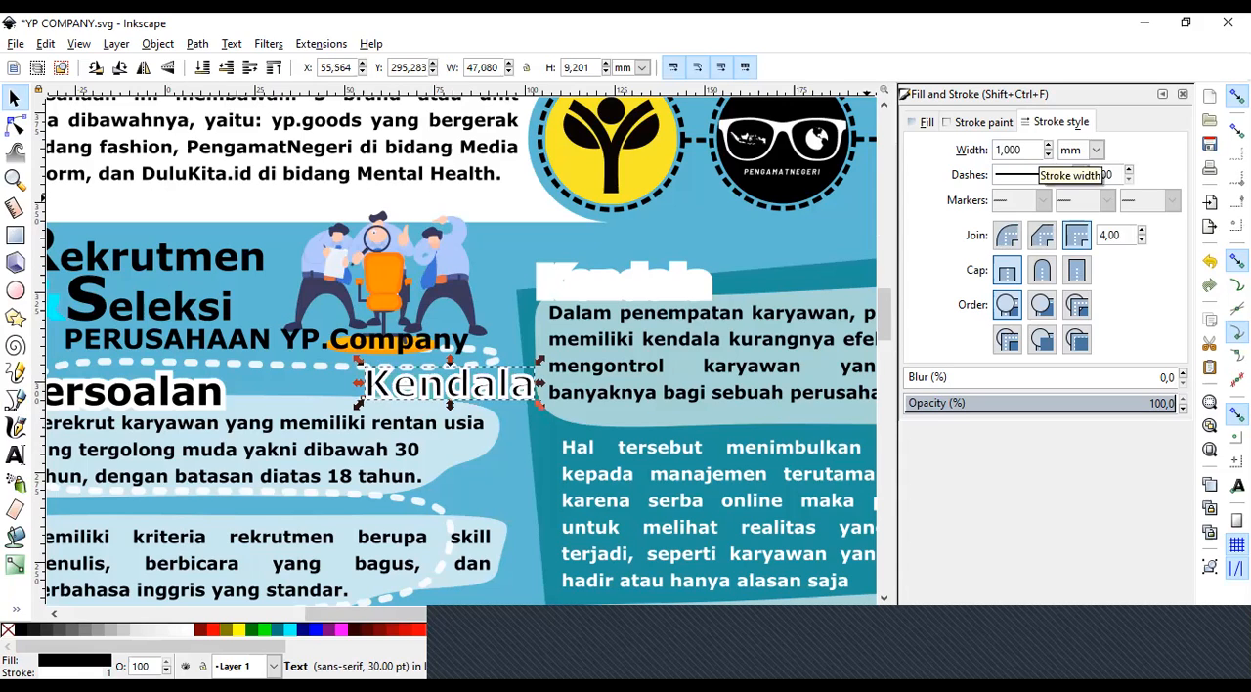
double_click(1024, 151)
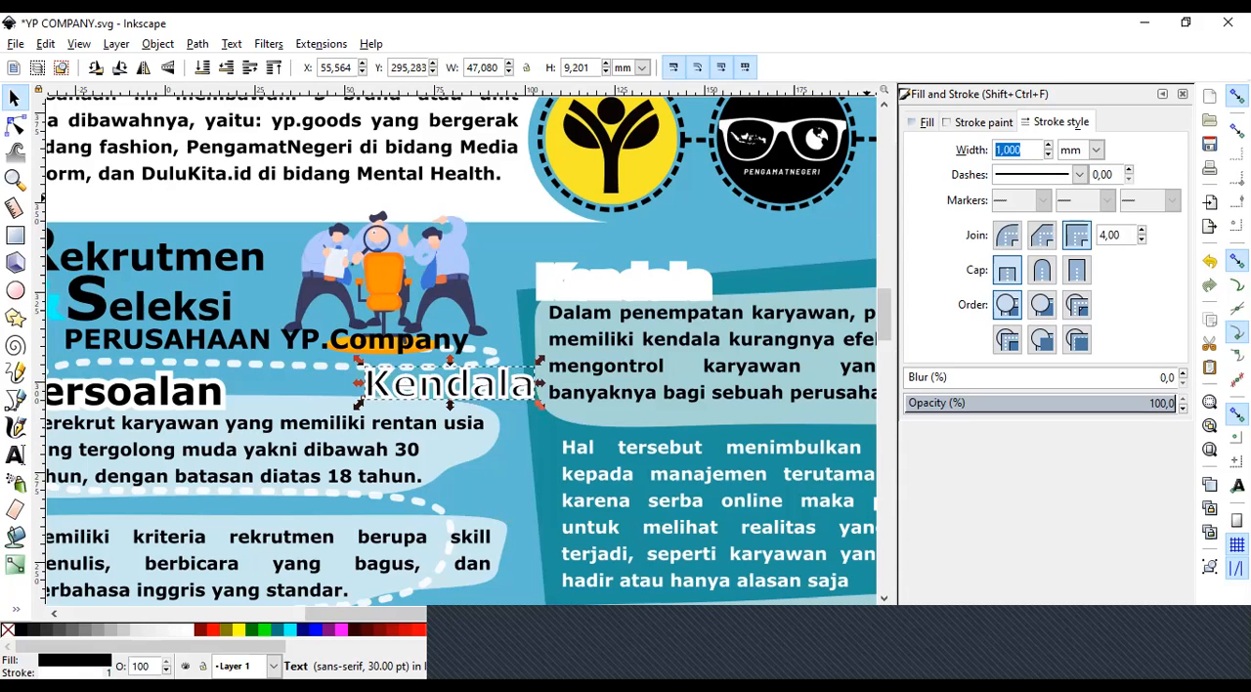
text(2)
key(Return)
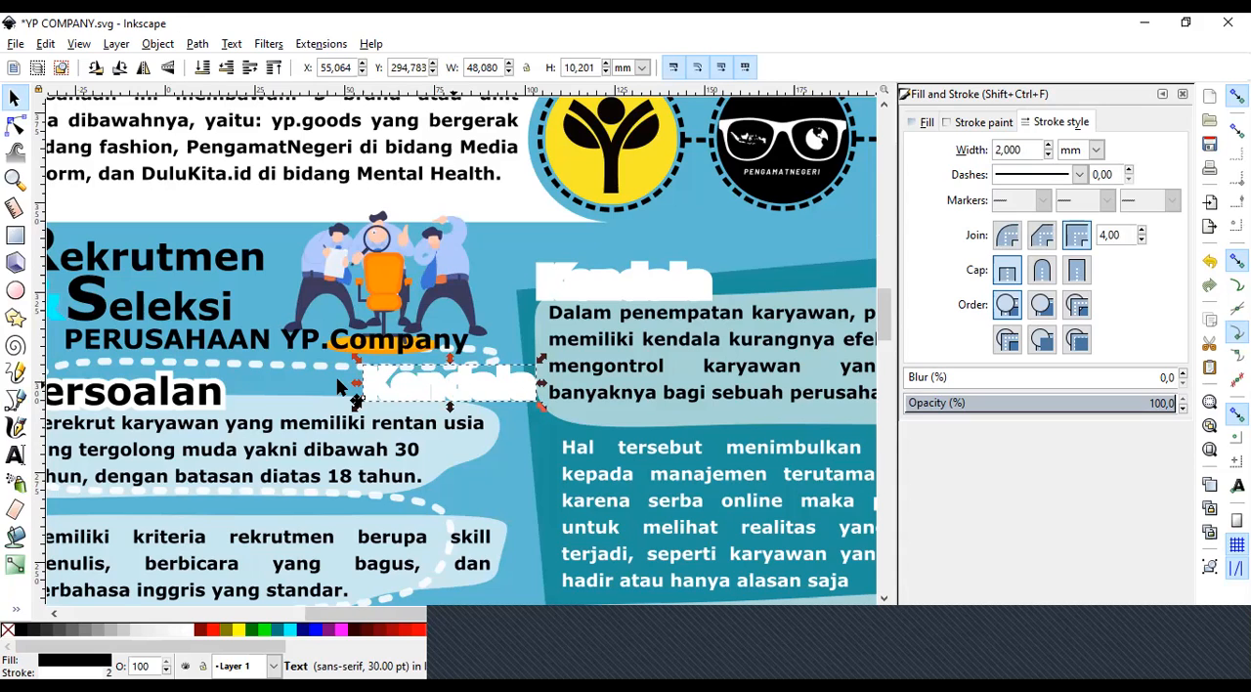
Try moving the black Persoalan text off its white outline onto the PERUSAHAAN YP.Company line, and undo the move.
click(427, 389)
click(427, 393)
drag(470, 617, 427, 620)
drag(252, 404, 295, 357)
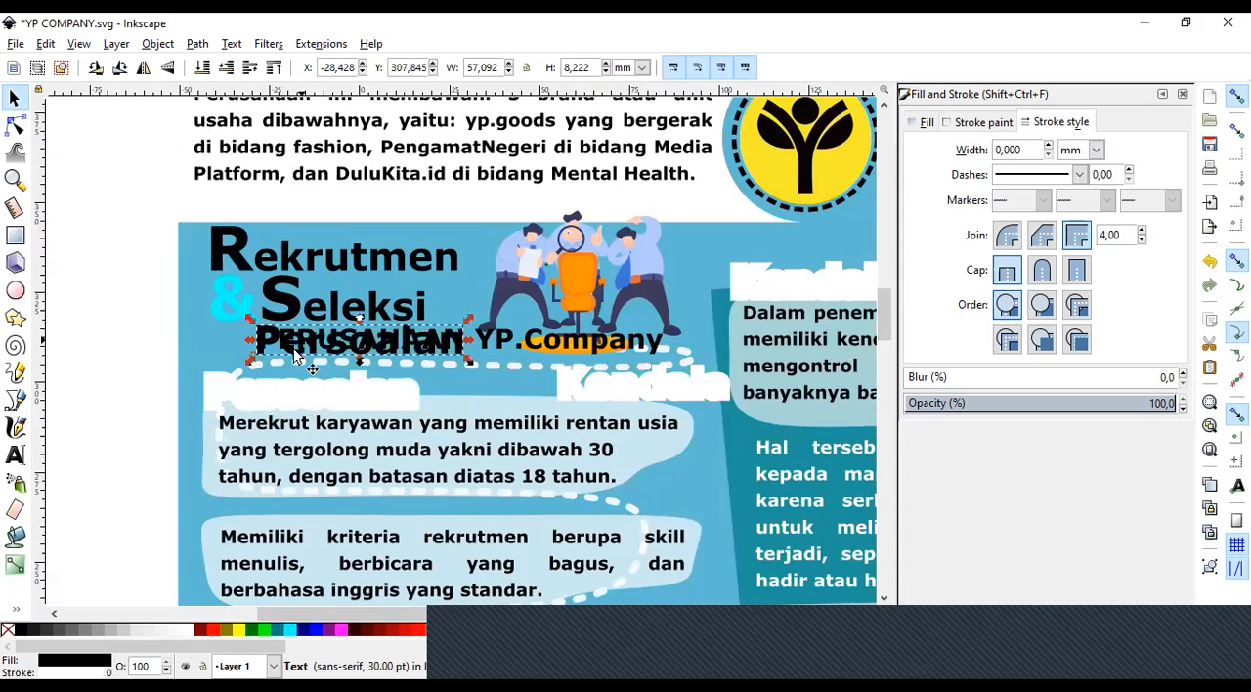
key(ctrl+z)
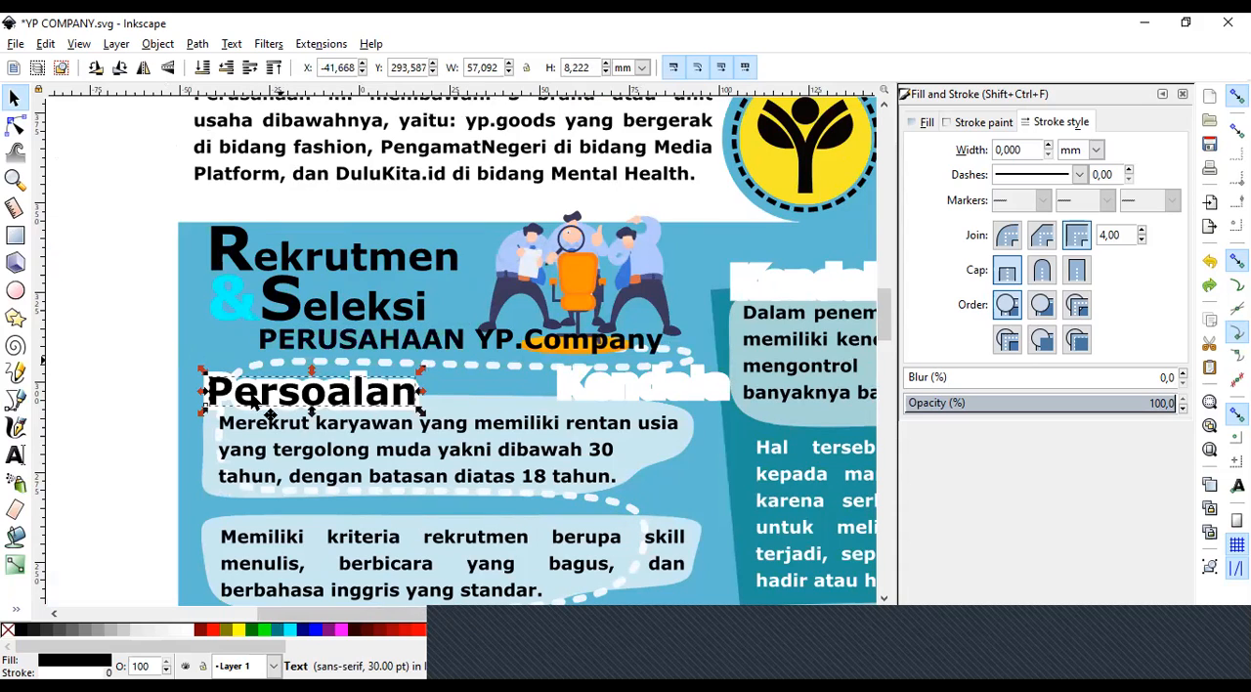
key(ctrl+shift+z)
key(ctrl+z)
Move the white-outlined Kendala text over the first Persoalan paragraph and duplicate it in place.
click(620, 377)
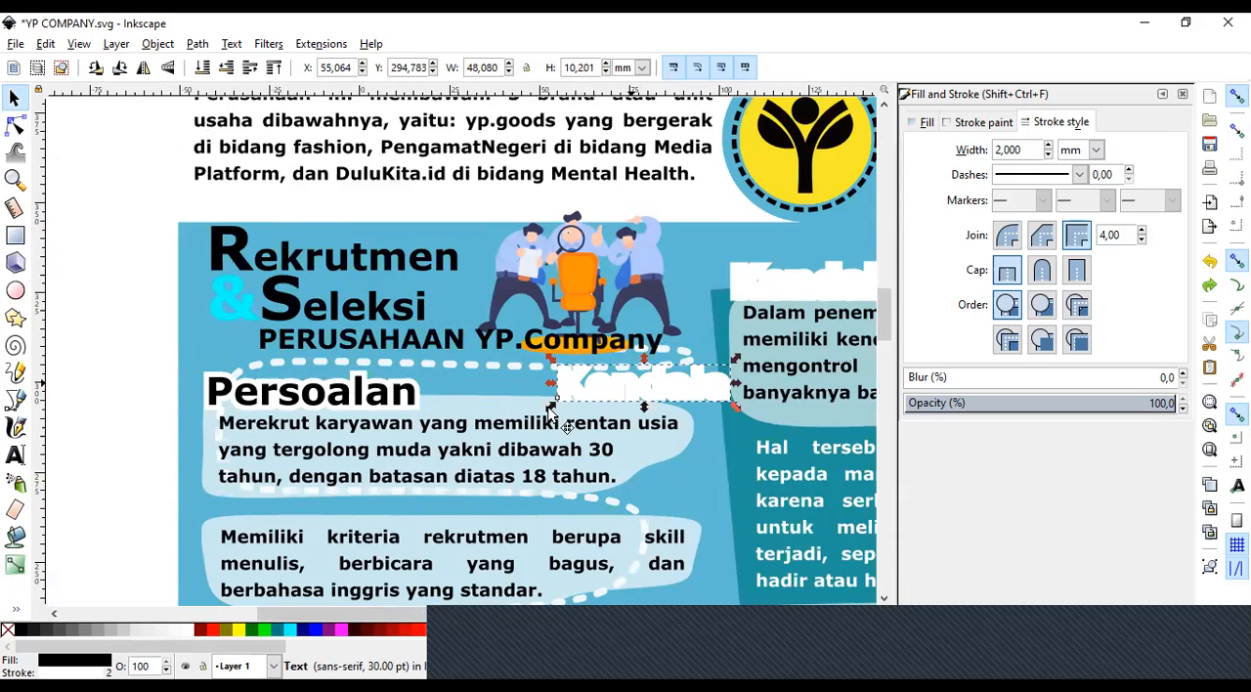
drag(631, 399, 537, 421)
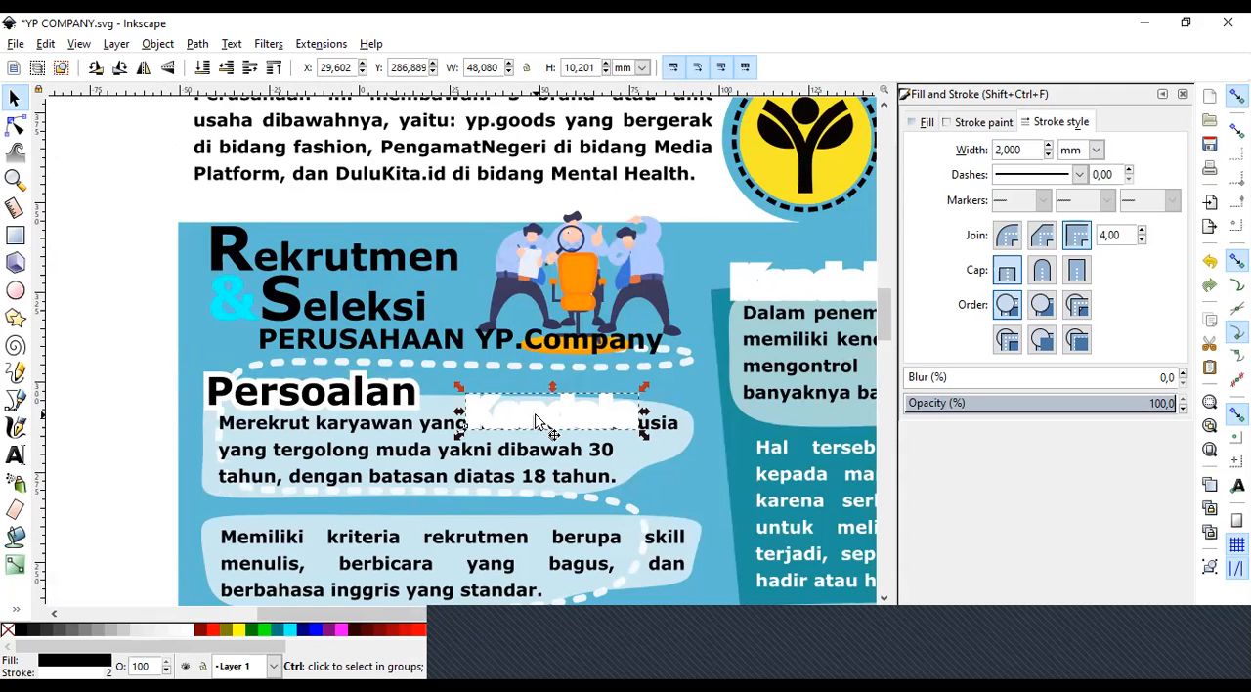
drag(536, 420, 577, 336)
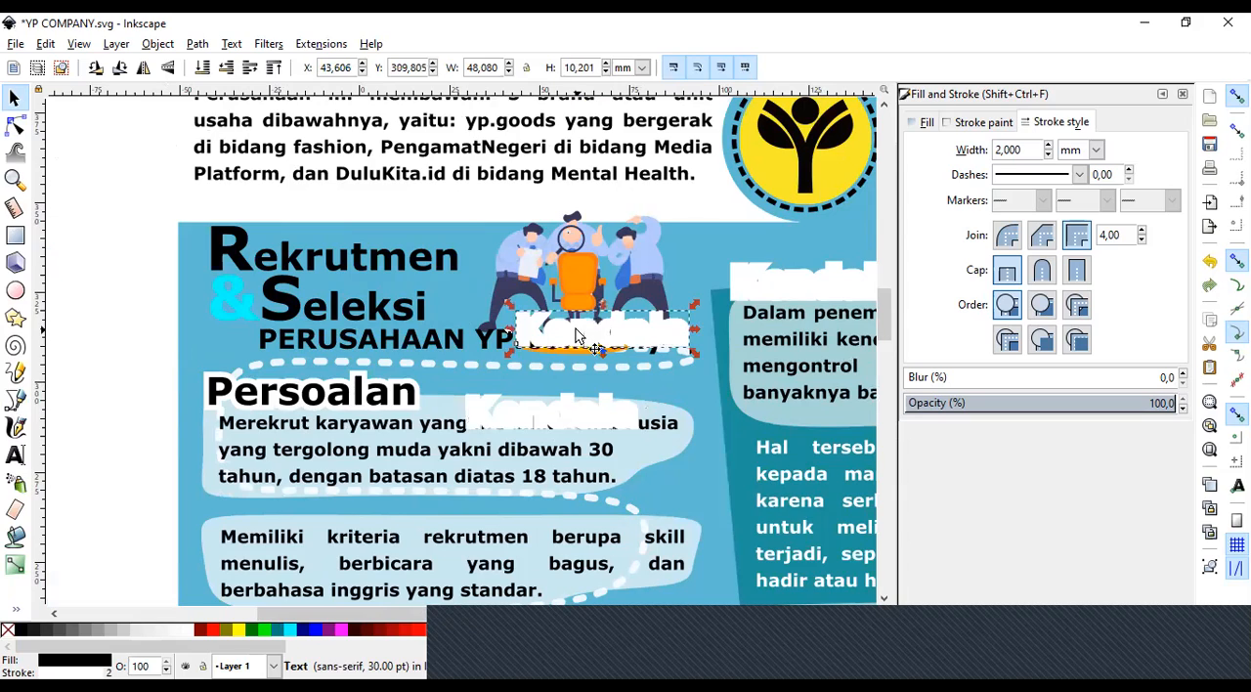
key(ctrl+z)
Remove the stroke from the duplicate Kendala text lying on top of the white-outlined one.
double_click(1014, 151)
triple_click(1021, 152)
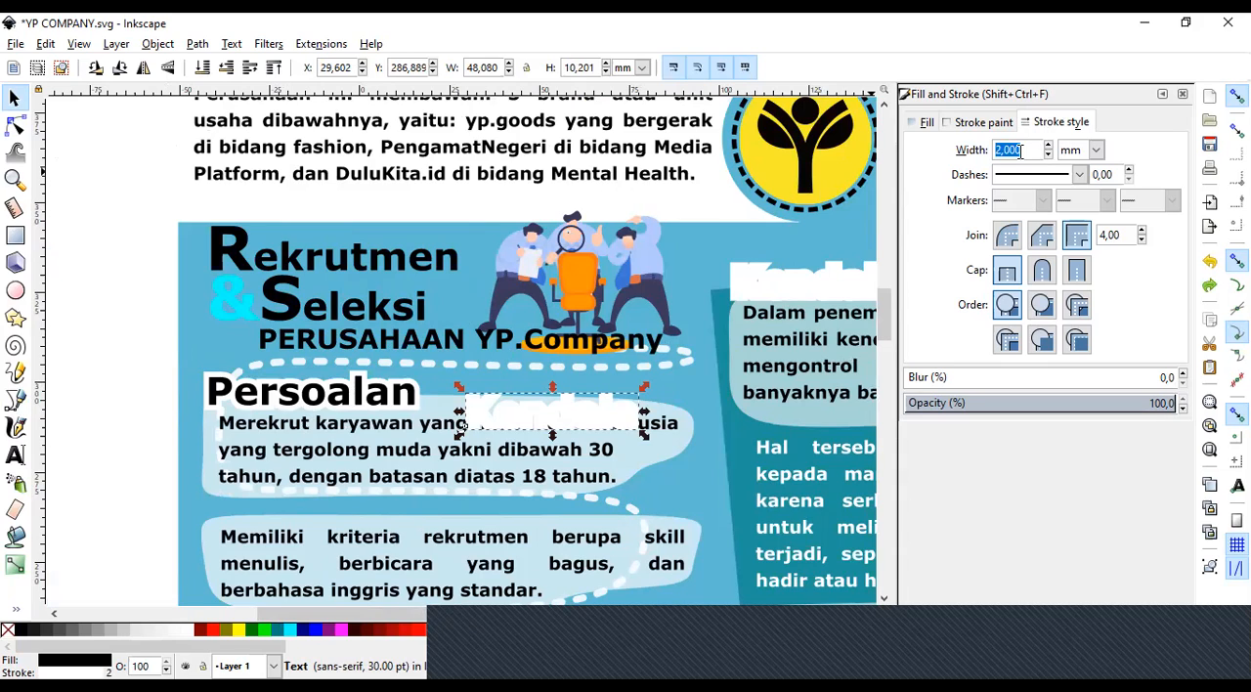
text(0)
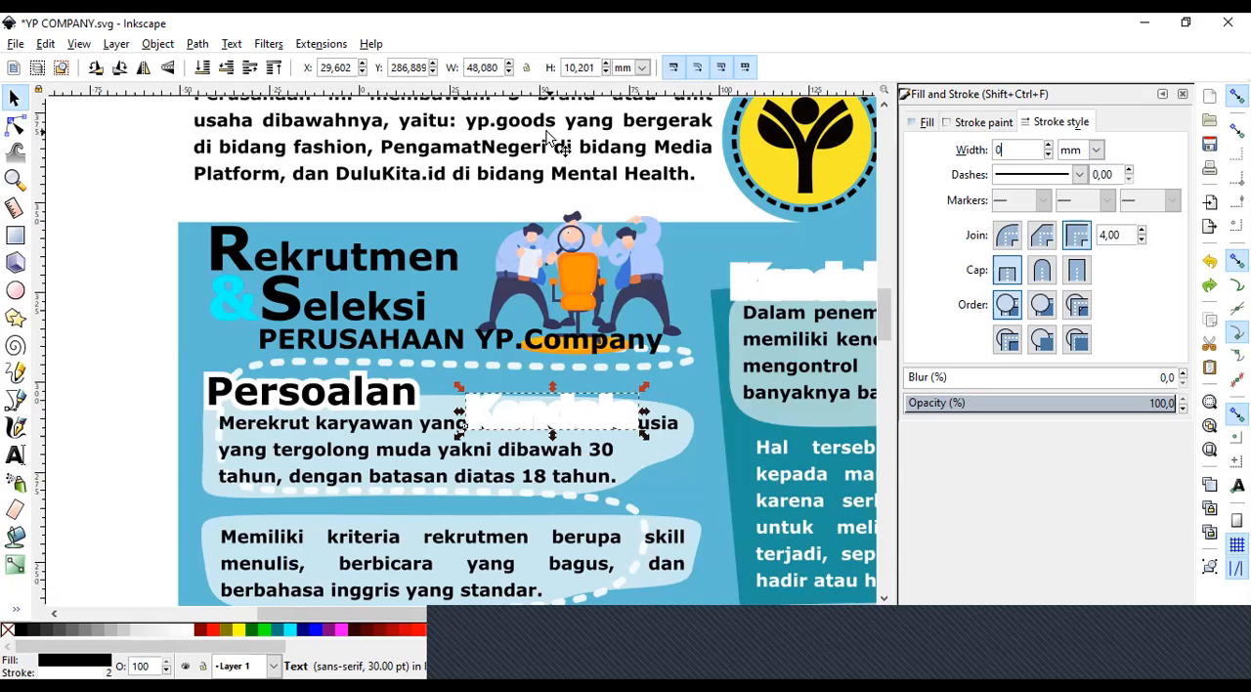
right_click(8, 634)
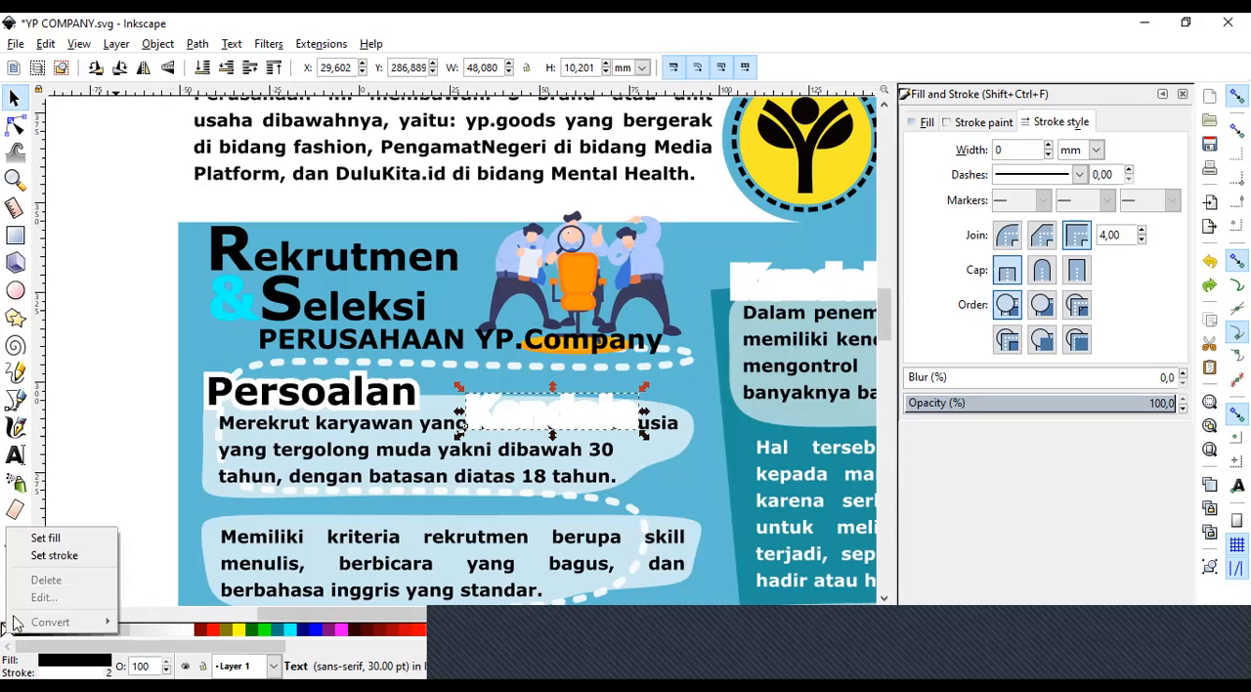
click(65, 555)
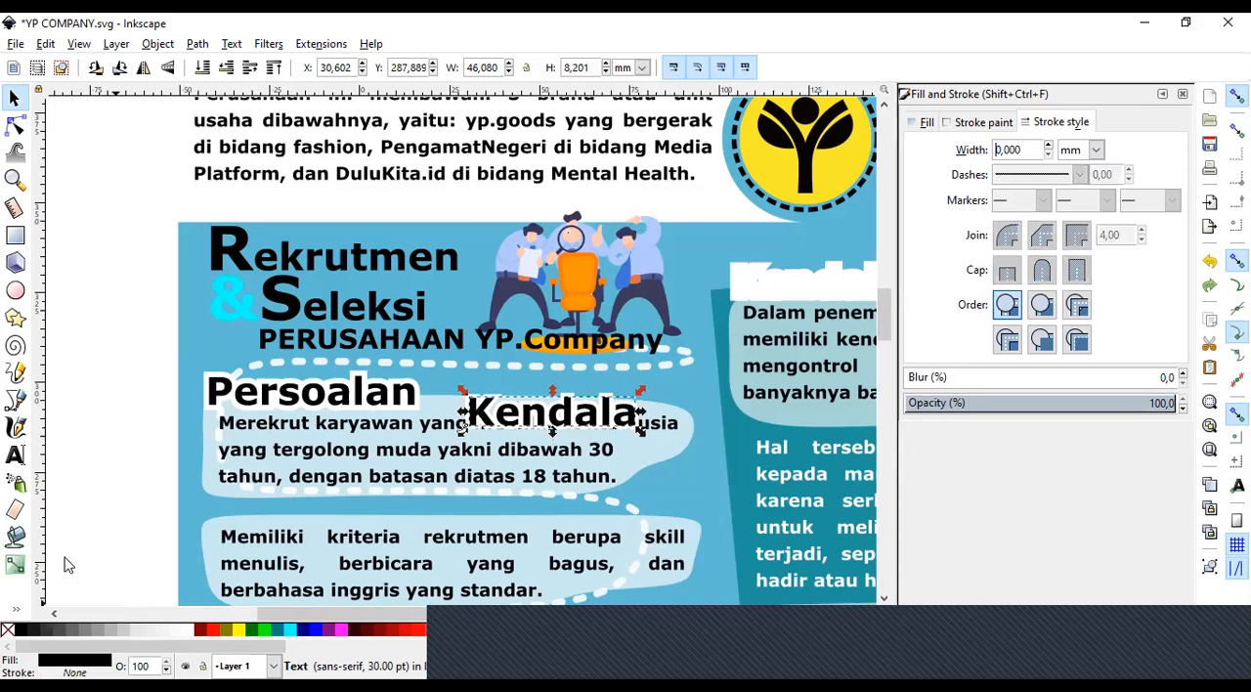
click(95, 479)
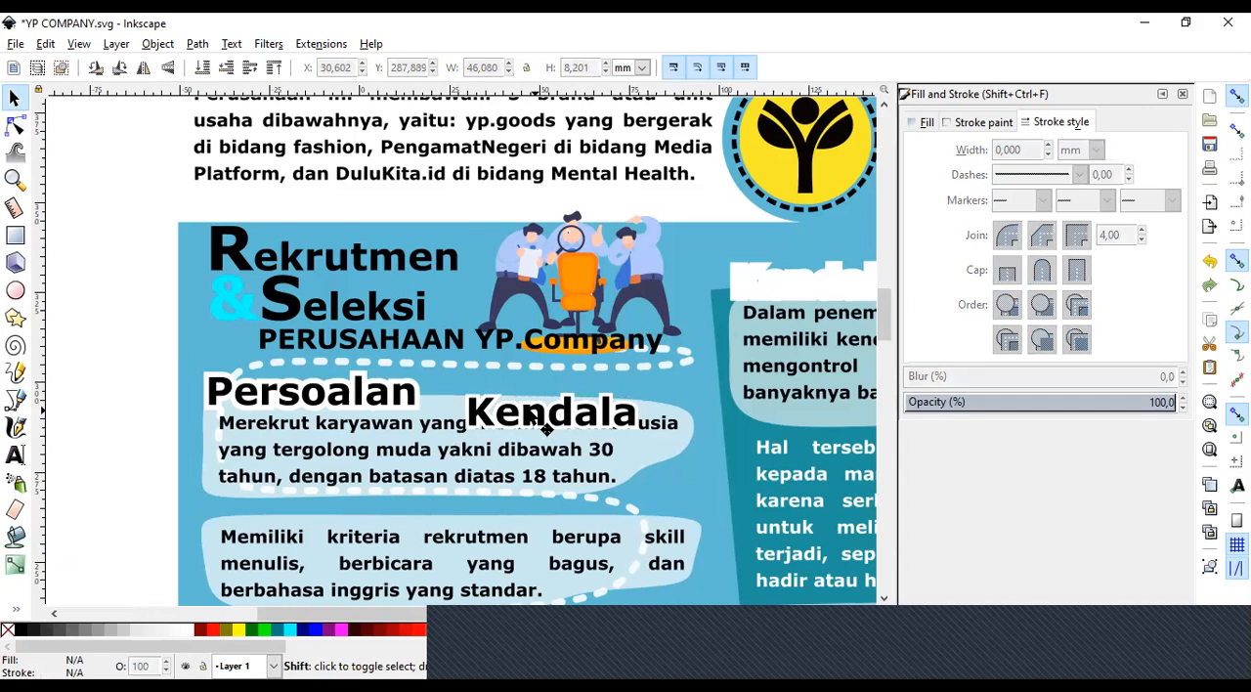
Select both stacked Kendala texts and move them together onto the Rekrutmen & Seleksi heading.
shift+click(520, 418)
shift+click(485, 409)
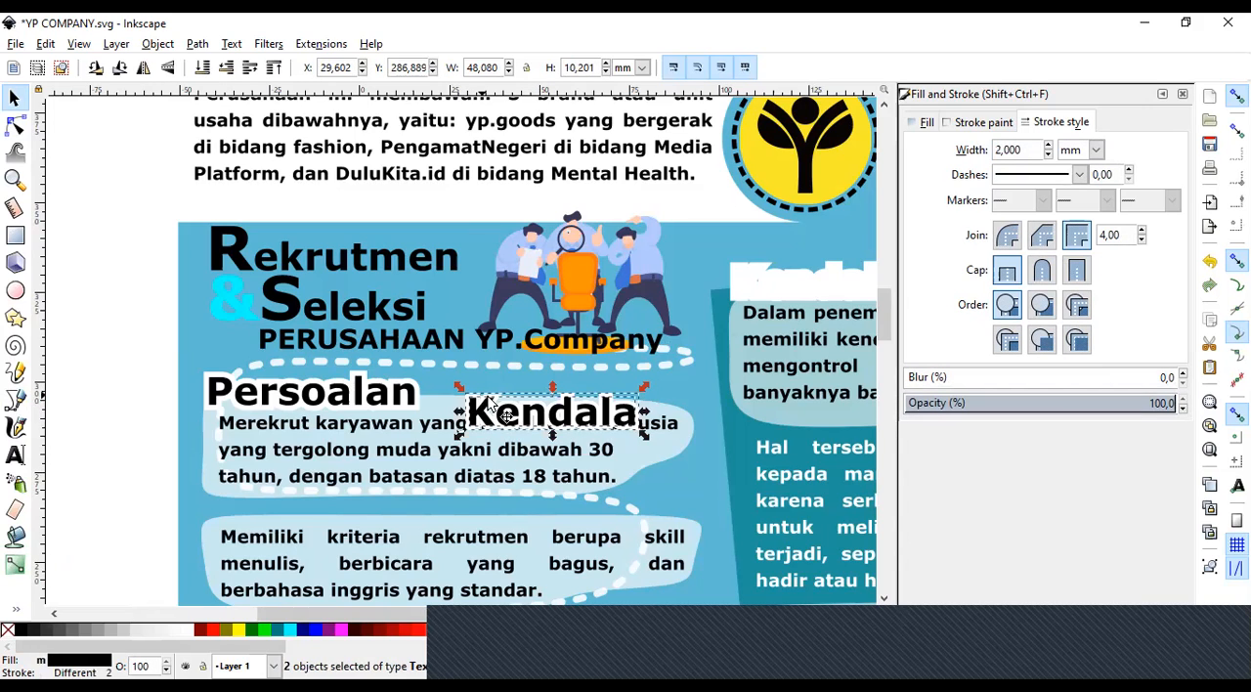
drag(507, 413, 409, 276)
click(137, 347)
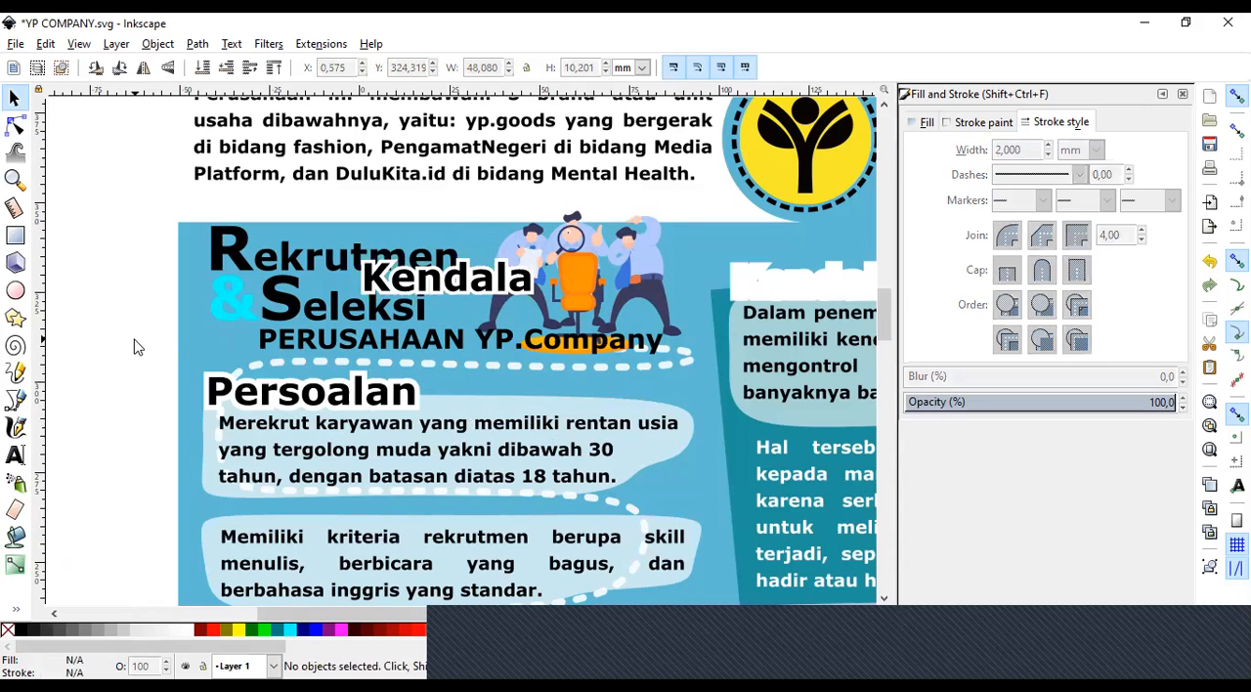
Move the plain black Kendala text off its white outline onto the Rekrutmen heading.
click(430, 283)
drag(430, 283, 313, 262)
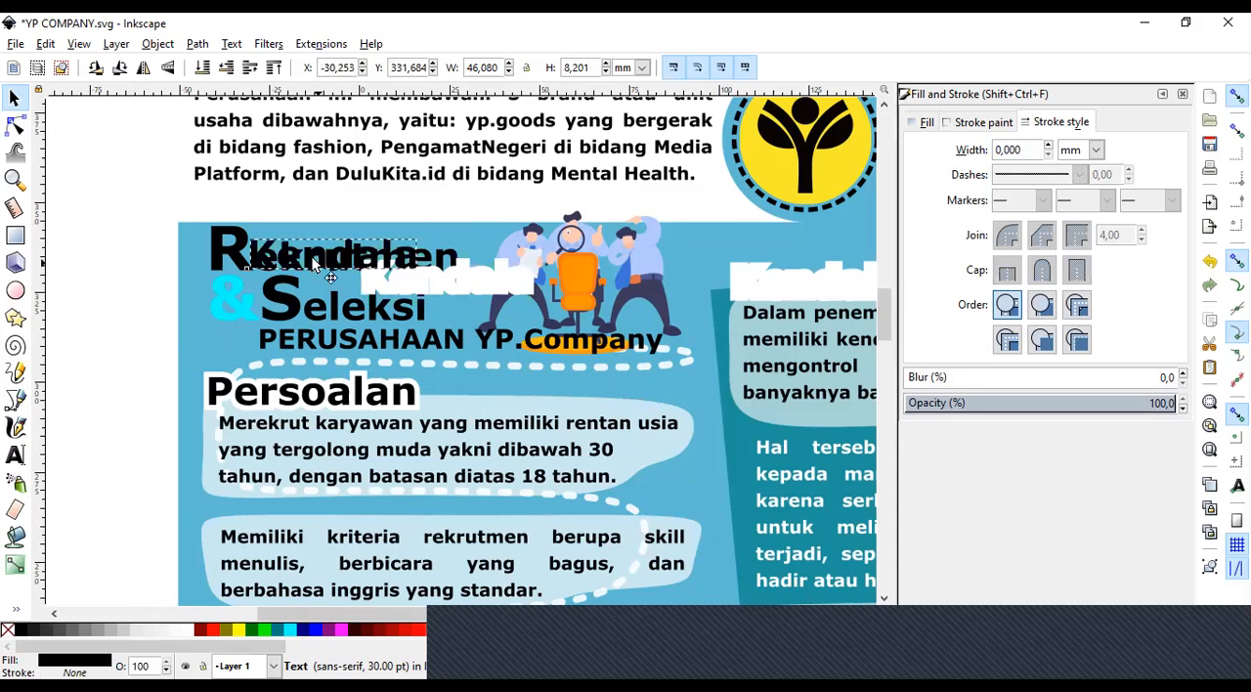
click(283, 46)
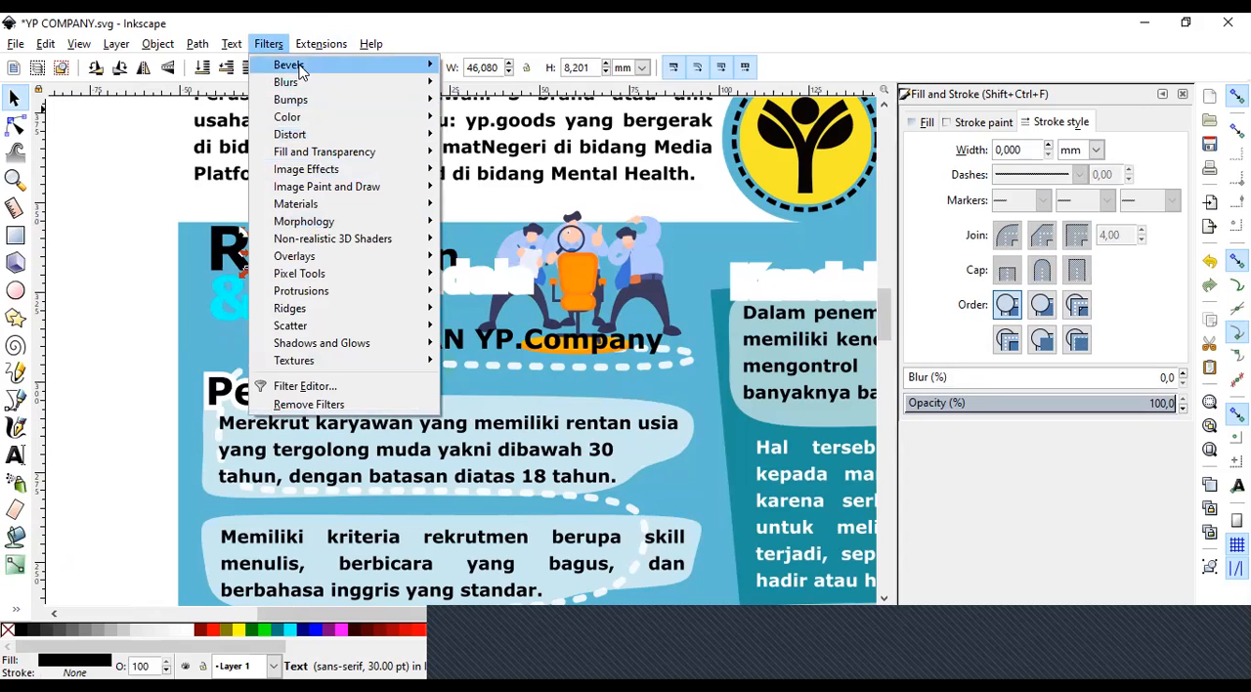
mouse_move(299, 71)
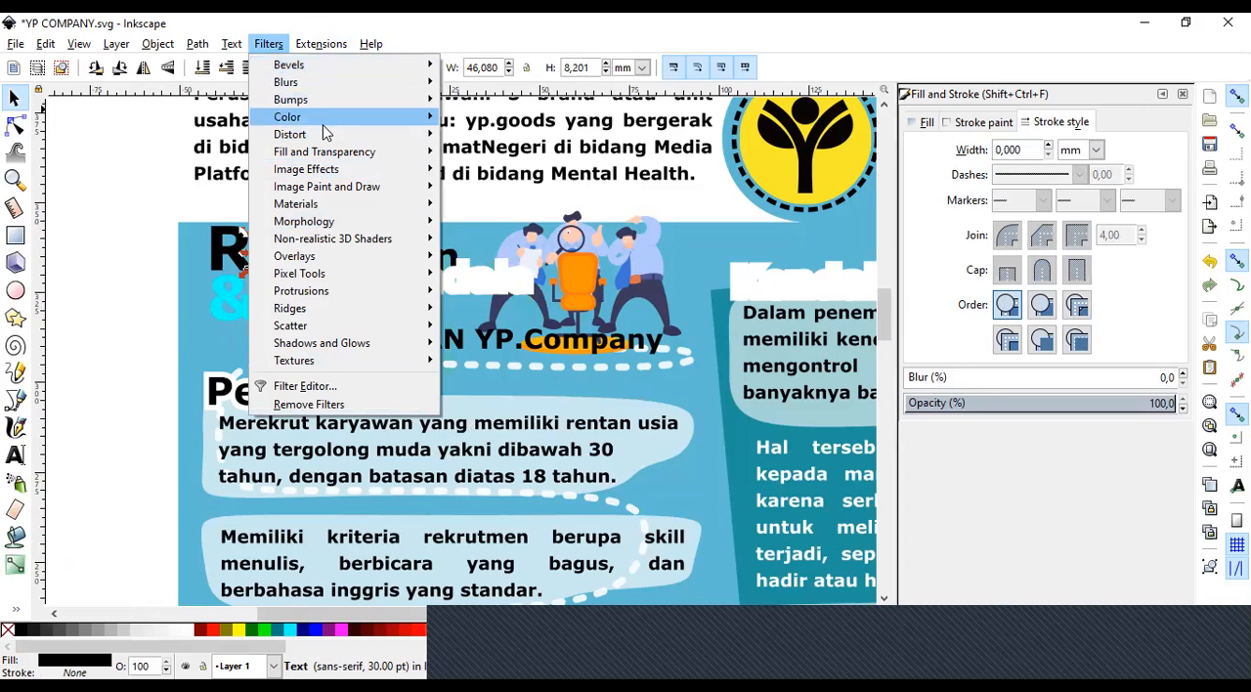
mouse_move(329, 160)
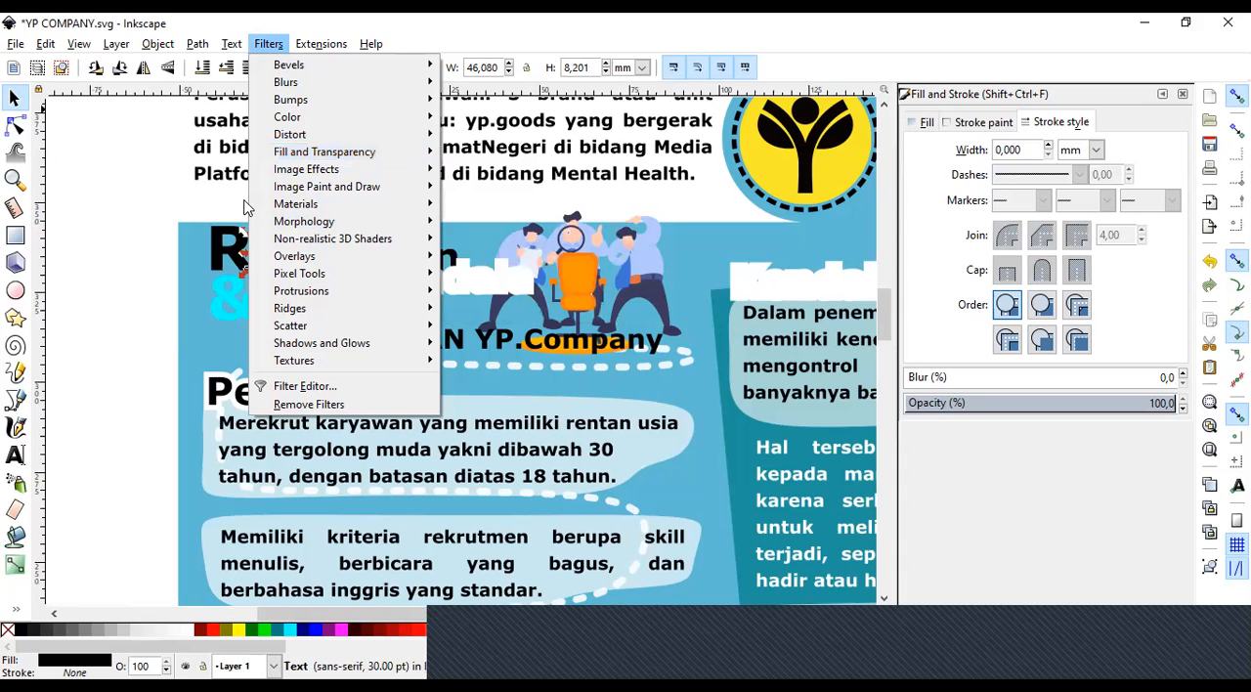
click(98, 333)
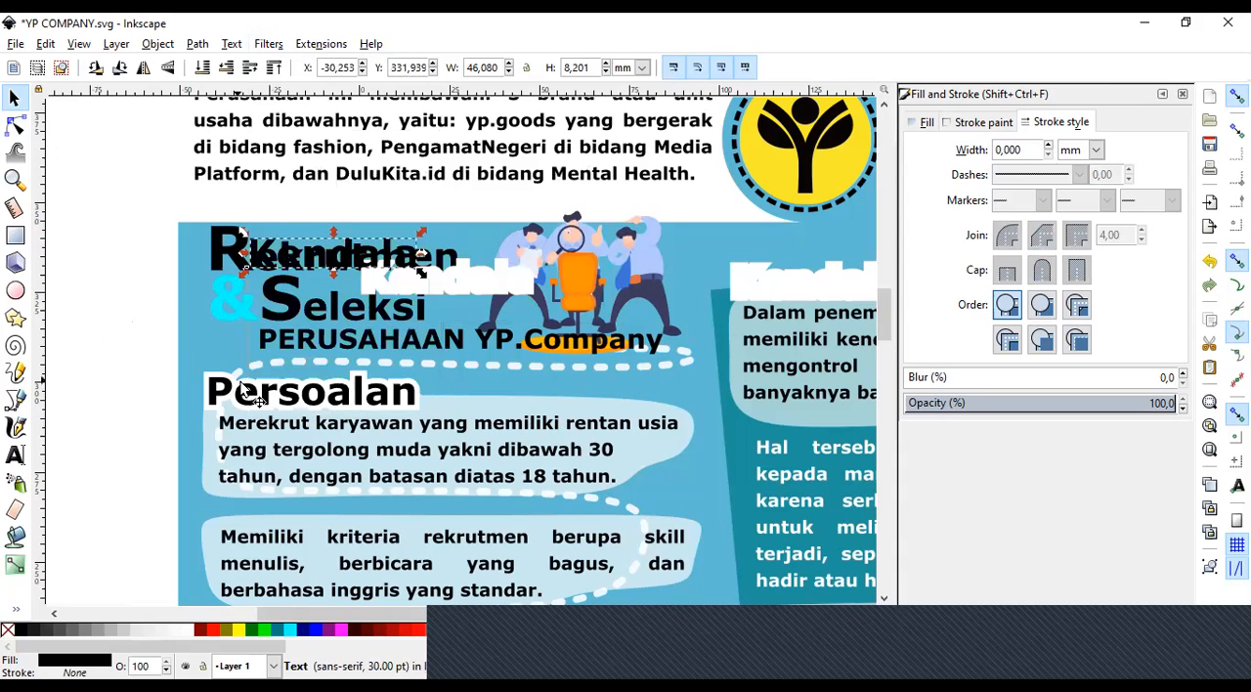
Try moving the black Persoalan text off its white outline onto the PERUSAHAAN YP.Company line, and undo the move.
click(261, 404)
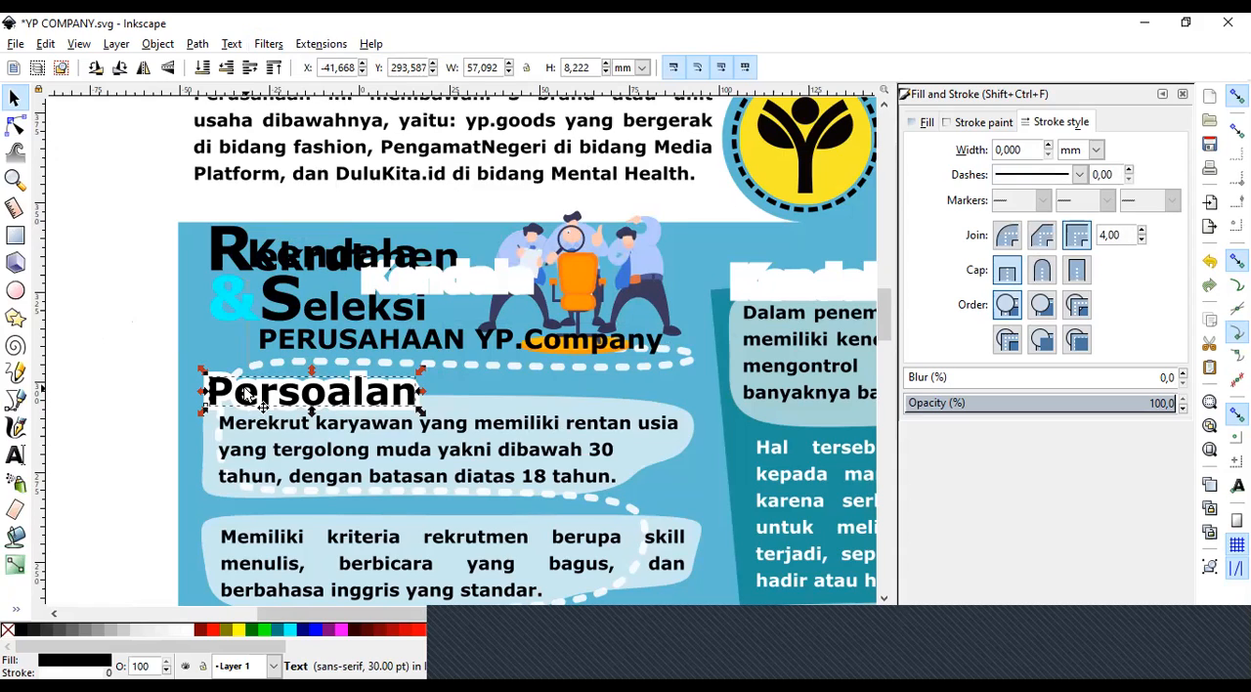
drag(252, 396, 299, 342)
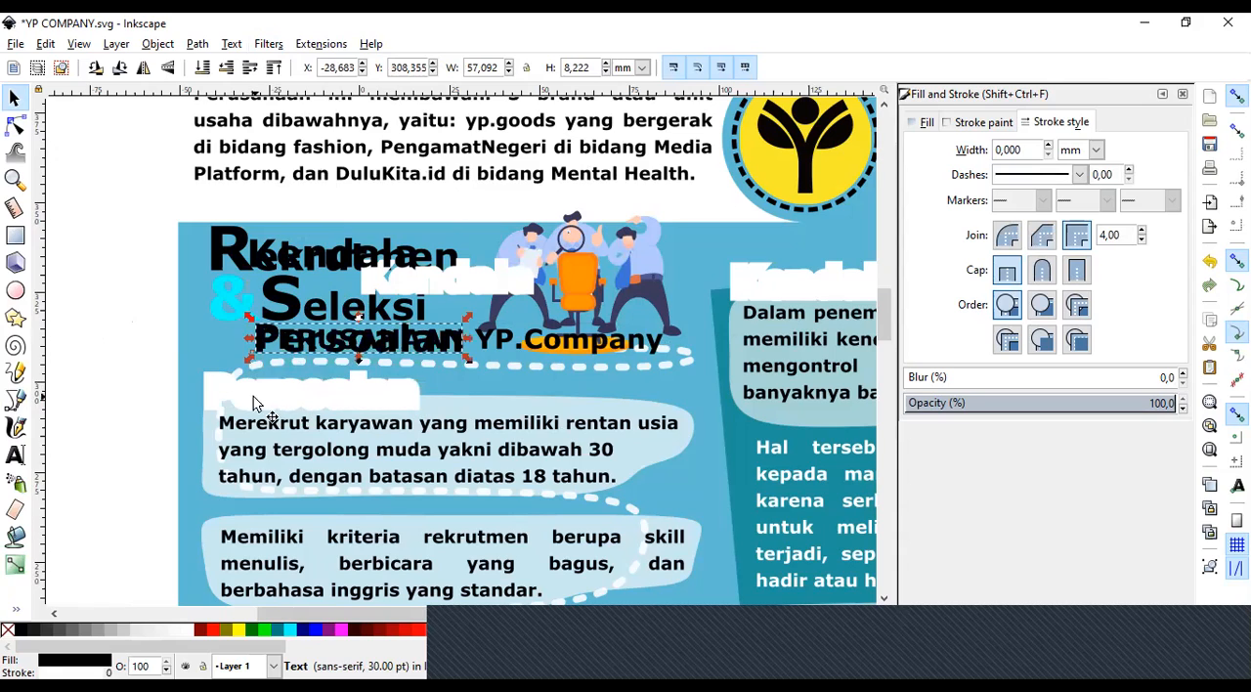
click(290, 381)
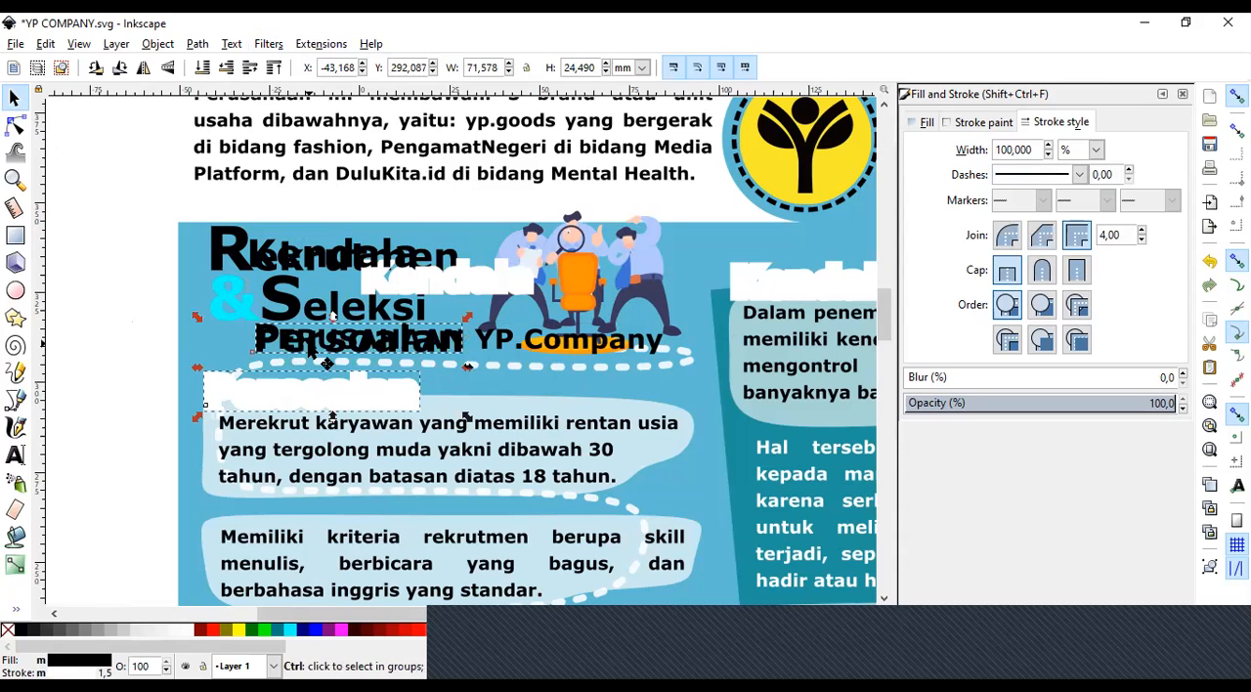
click(287, 345)
click(114, 383)
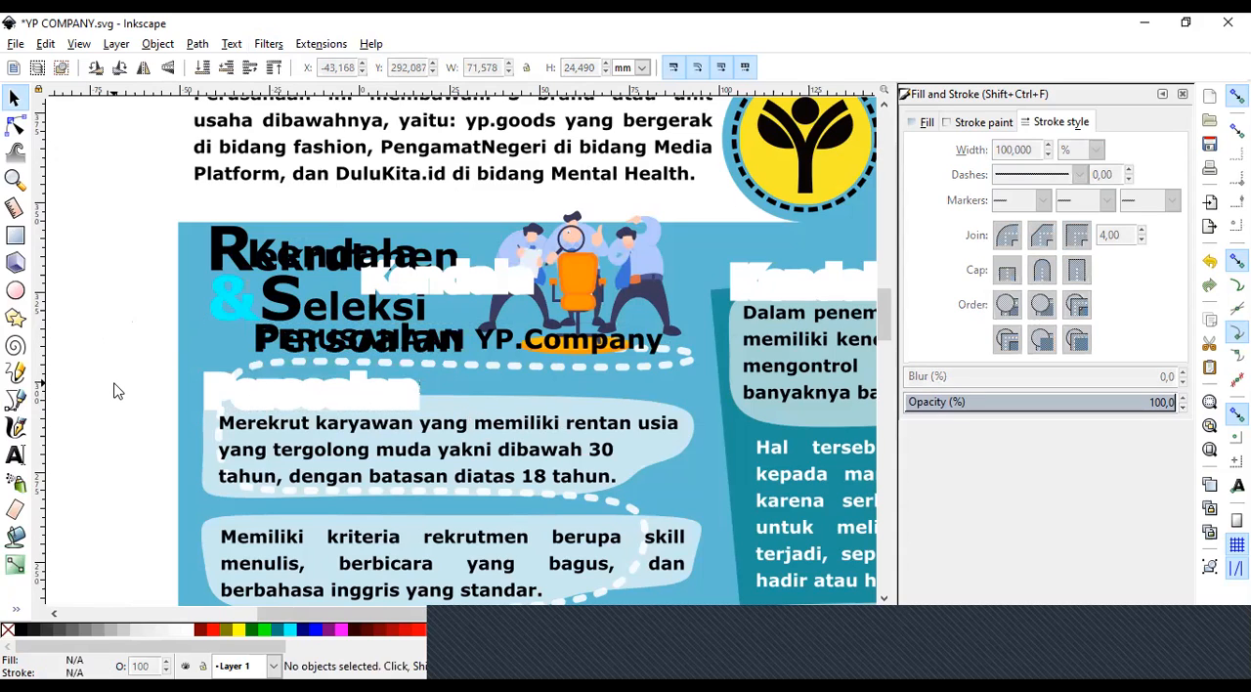
key(ctrl+z)
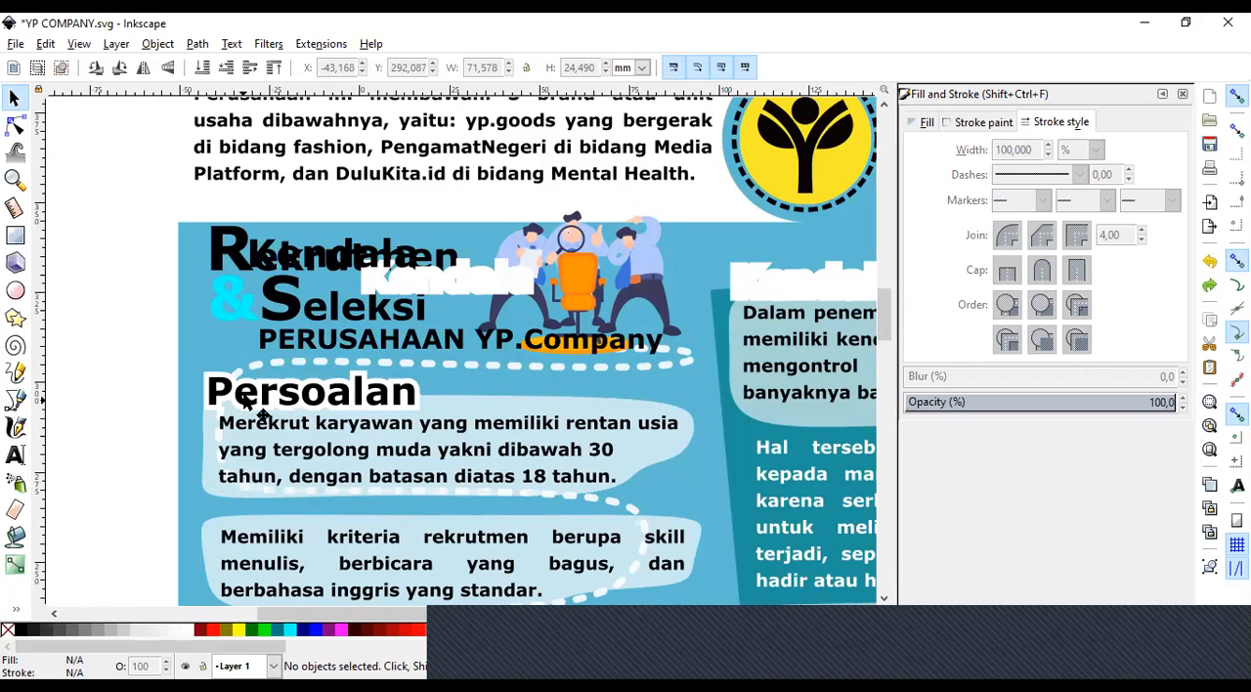
Move the plain black Kendala text from the Rekrutmen heading to the empty area beside the Persoalan heading.
click(298, 266)
drag(297, 265, 447, 363)
key(ctrl+z)
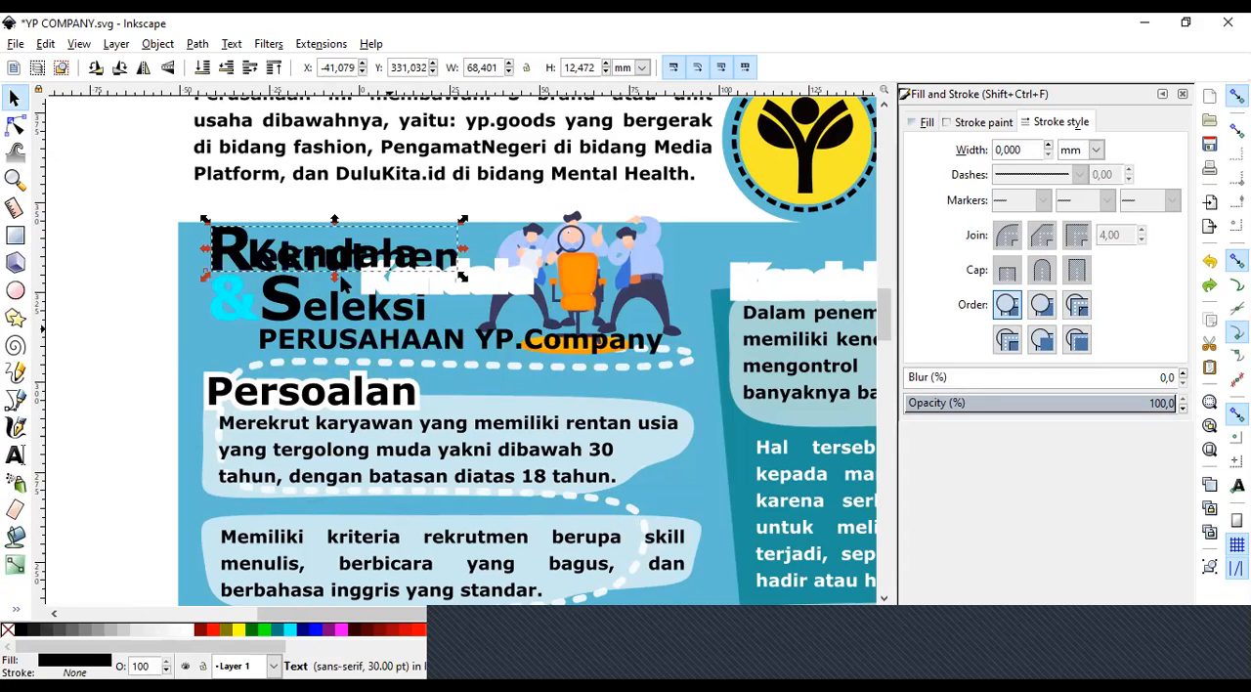
click(265, 251)
drag(297, 334, 552, 406)
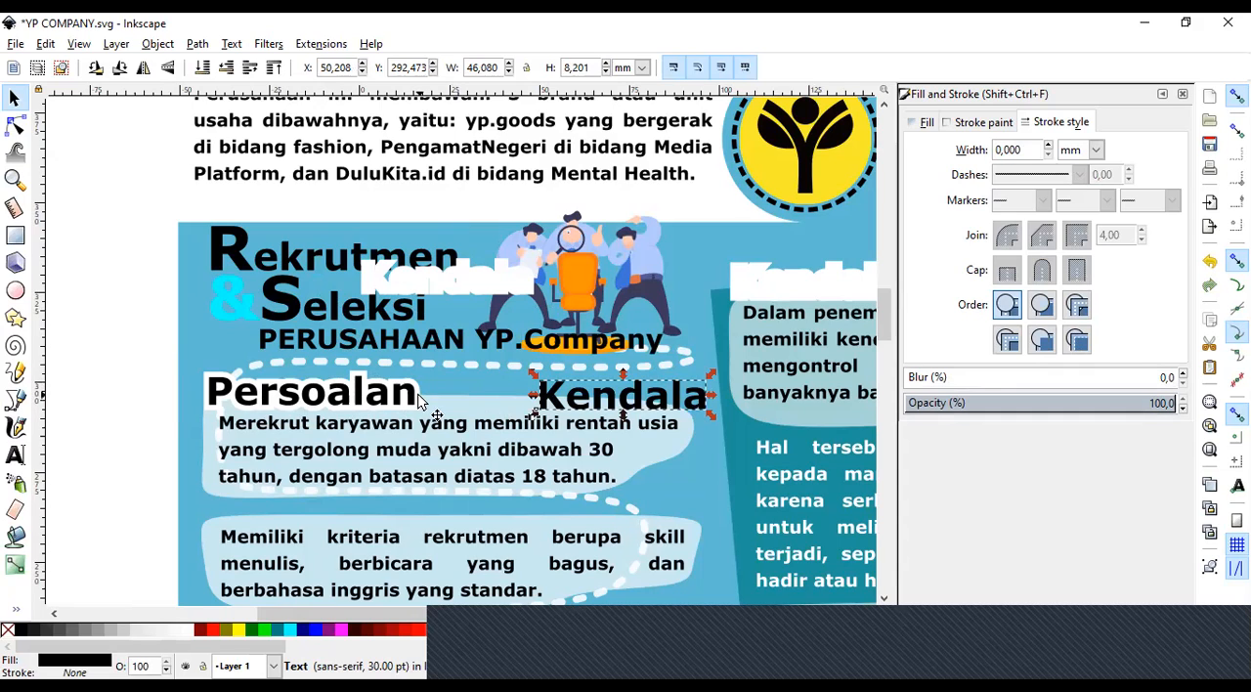
click(83, 389)
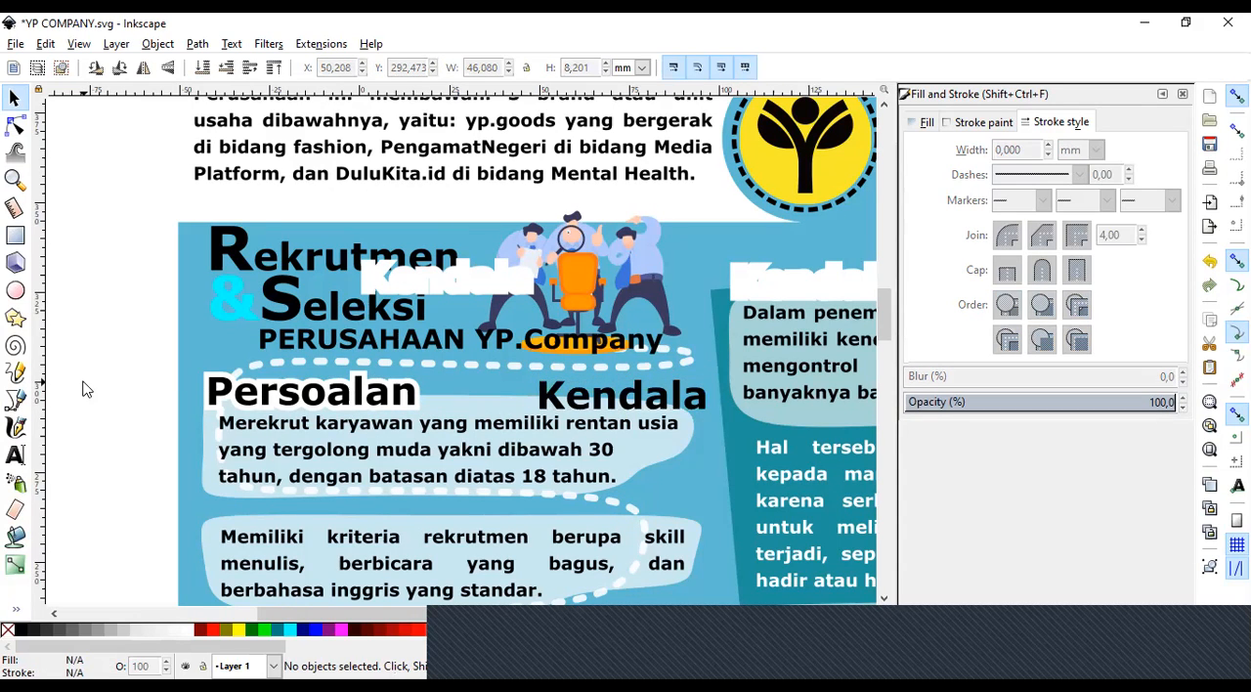
Compare the plain black Kendala text with the white-outlined Persoalan heading on the poster.
click(15, 179)
click(39, 67)
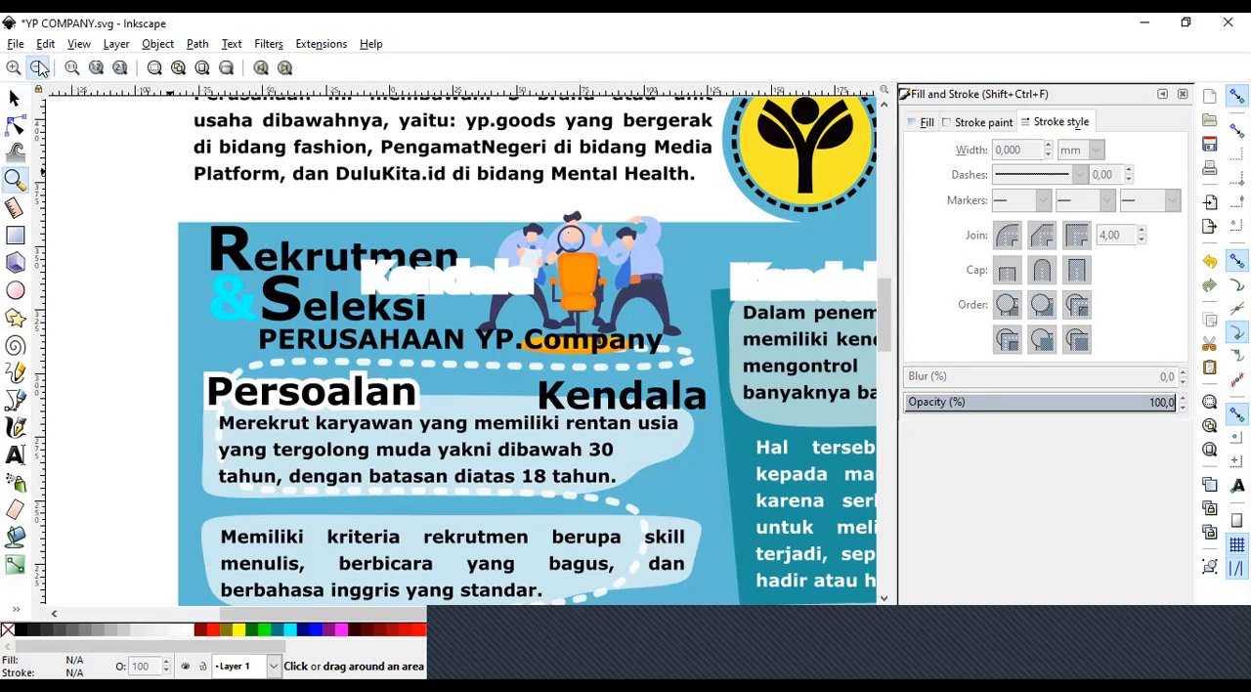
click(40, 66)
click(41, 66)
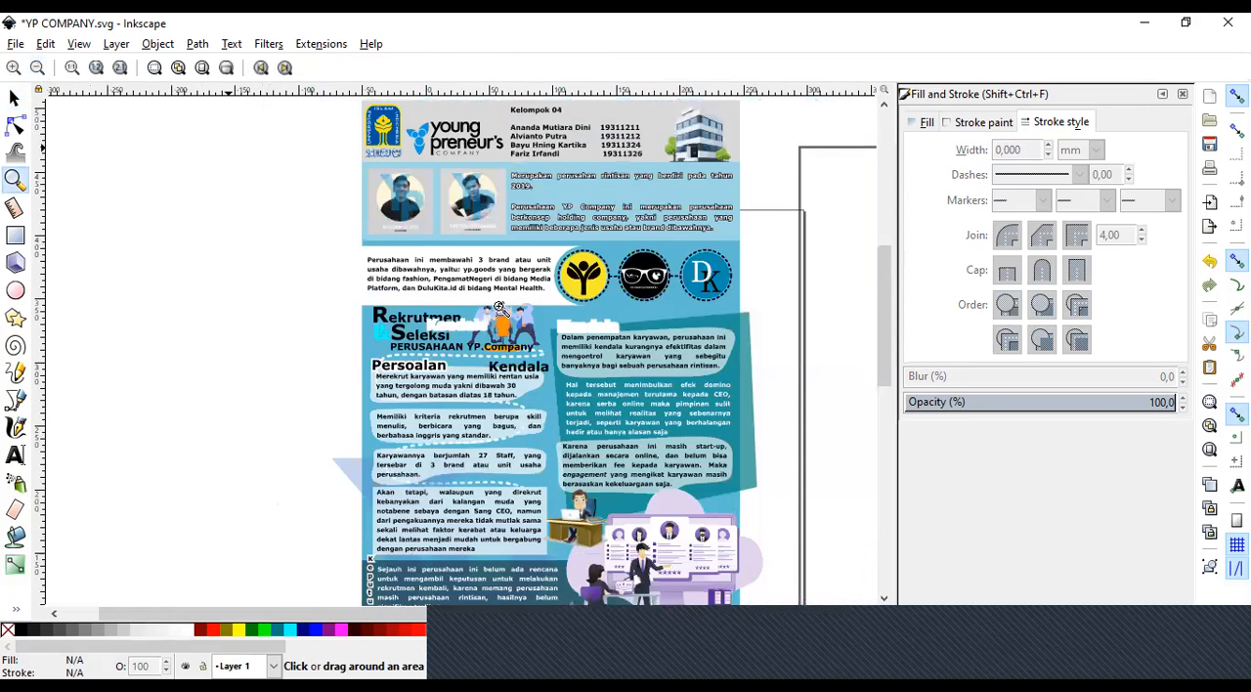
click(542, 375)
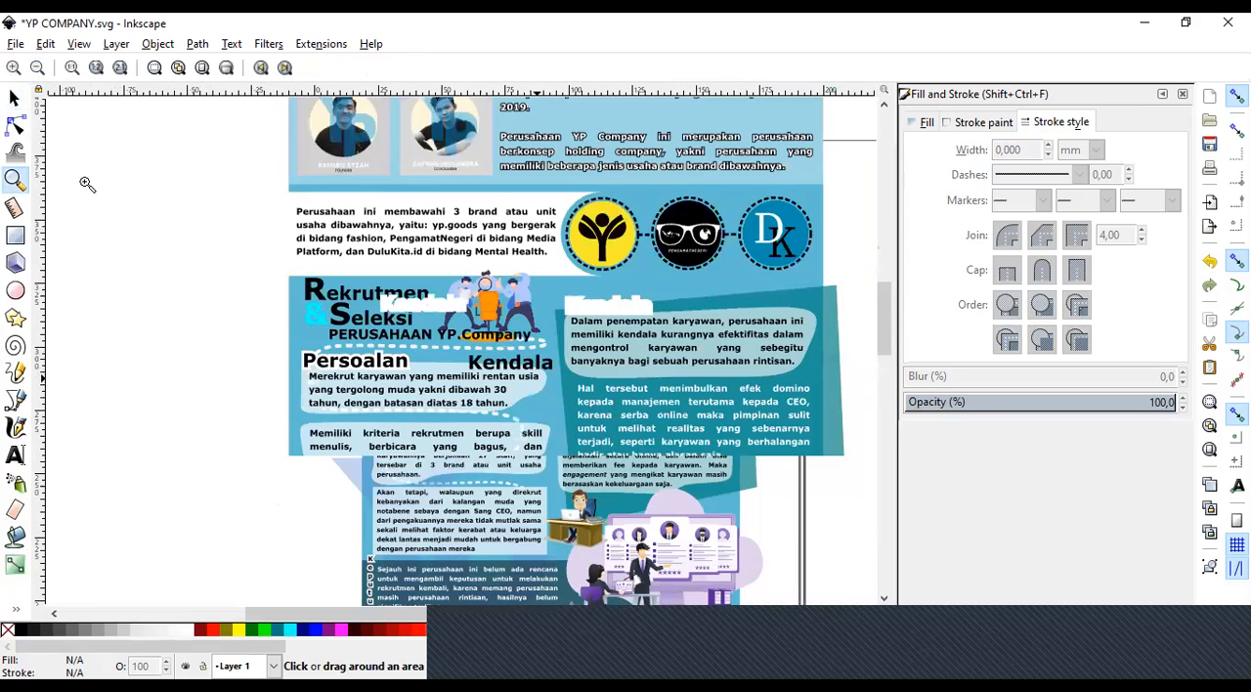
click(15, 98)
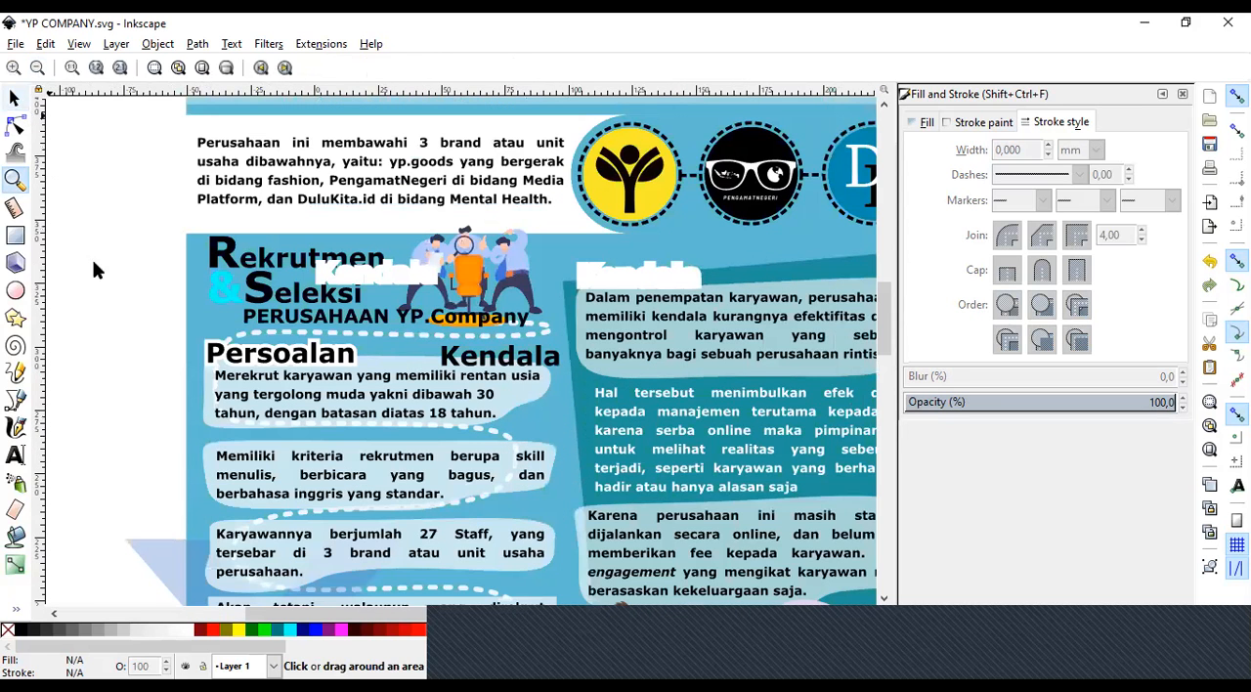
click(476, 361)
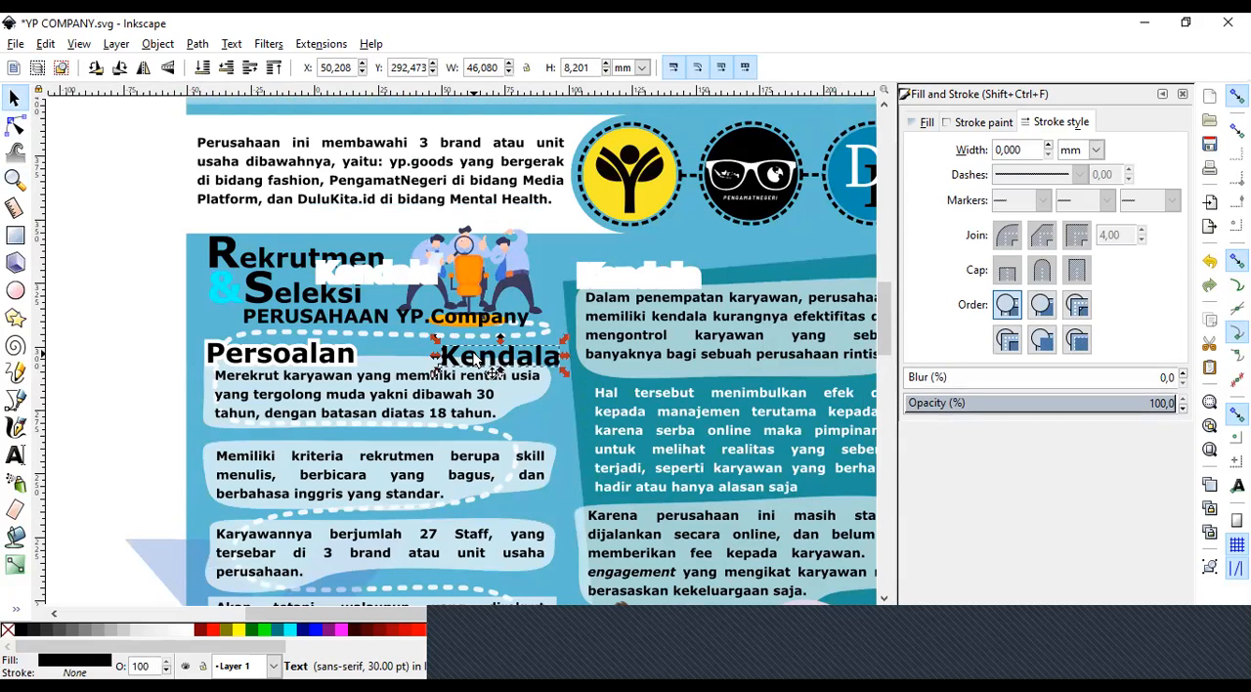
click(256, 363)
key(Escape)
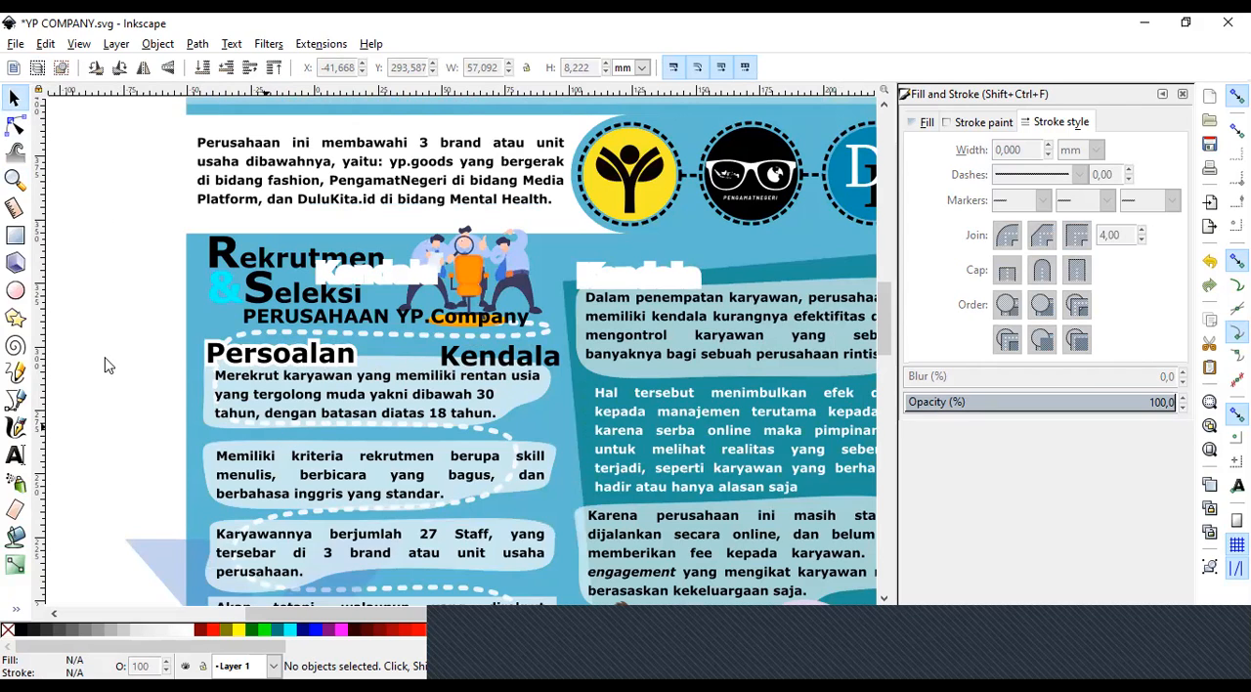
click(502, 364)
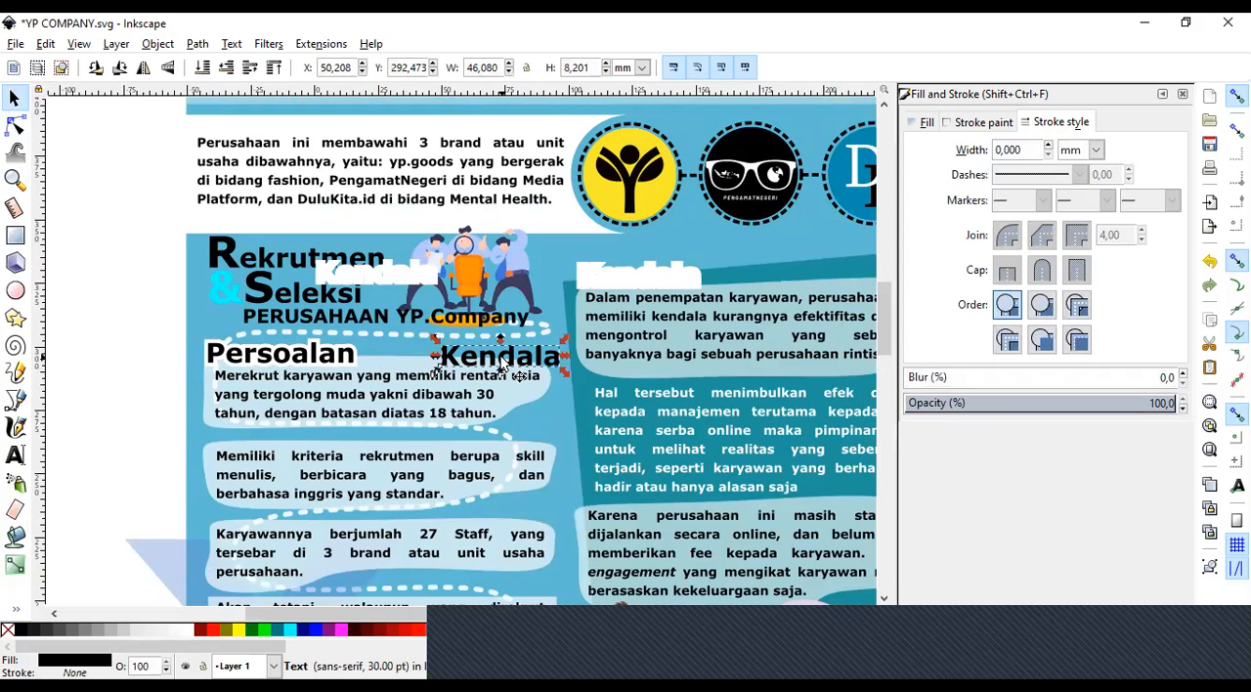
Undo the Kendala text edits until the white-outlined Kendala heading is back above the second column.
key(ctrl+z)
key(ctrl+z)
key(ctrl+z)
key(ctrl+z)
key(ctrl+z)
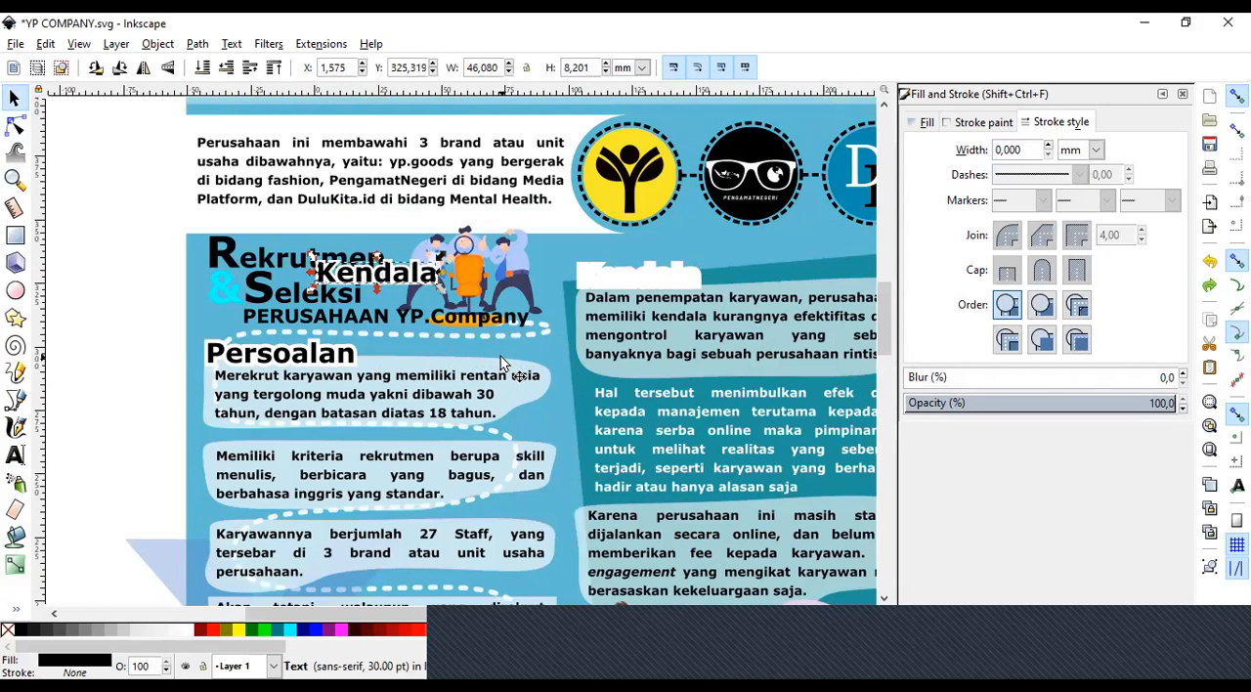
key(ctrl+z)
key(ctrl+z)
key(ctrl+z)
key(ctrl+z)
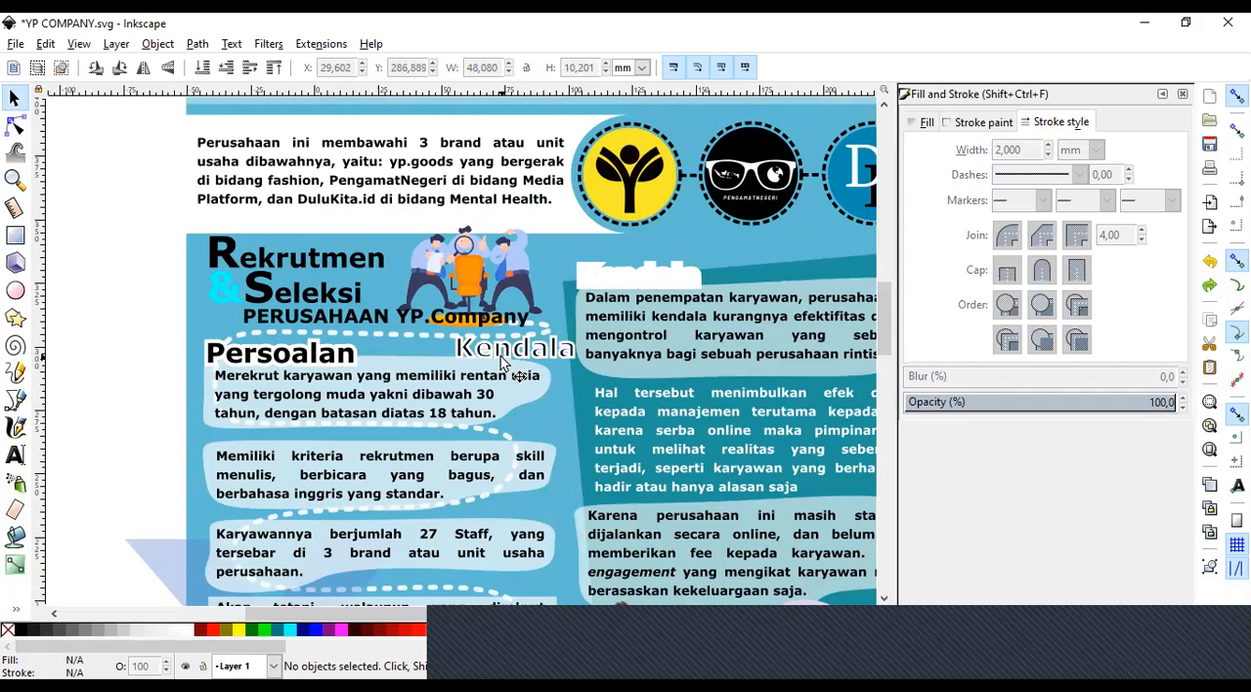
key(ctrl+z)
key(ctrl+z)
key(ctrl+z)
key(ctrl+z)
key(ctrl+z)
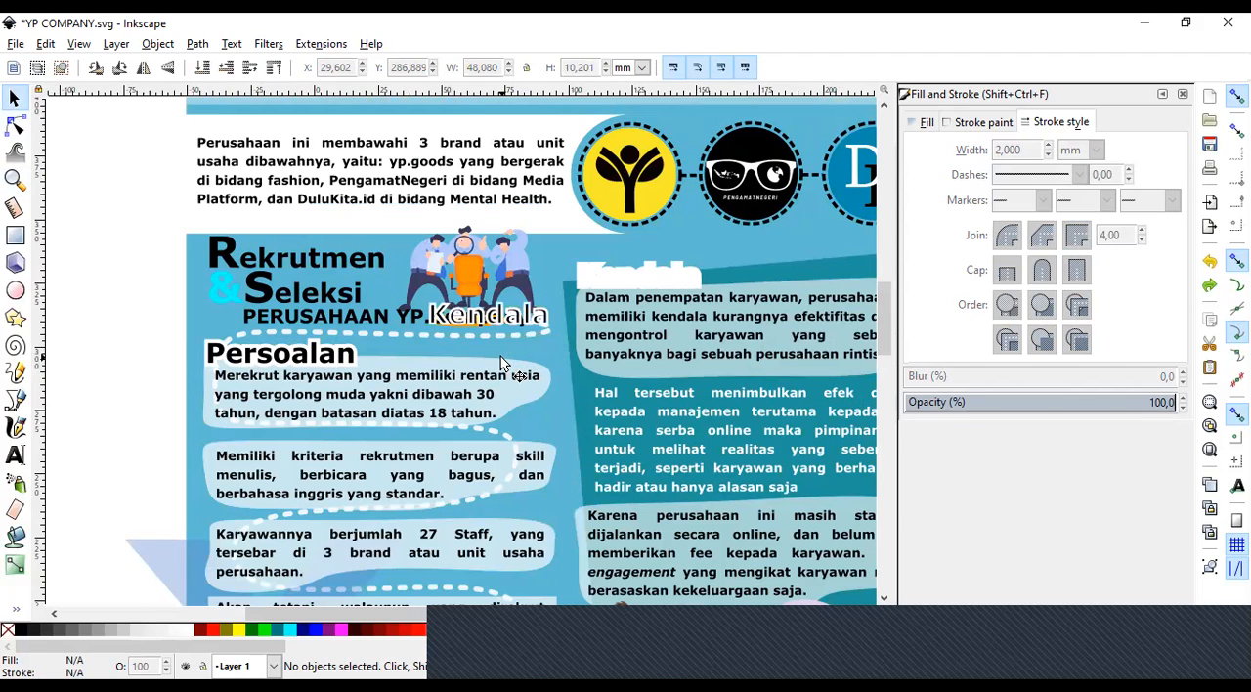
Move the short dashed connector between the yellow and black logos up out of the gap between them.
click(15, 179)
click(43, 67)
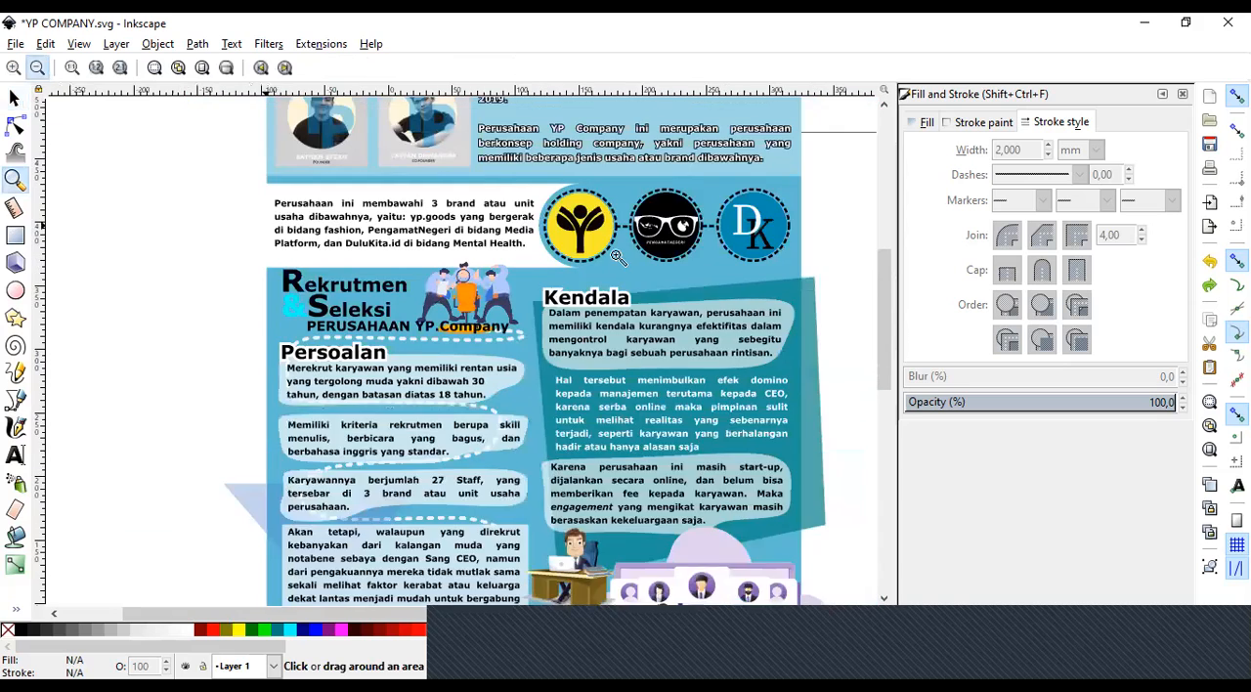
click(43, 66)
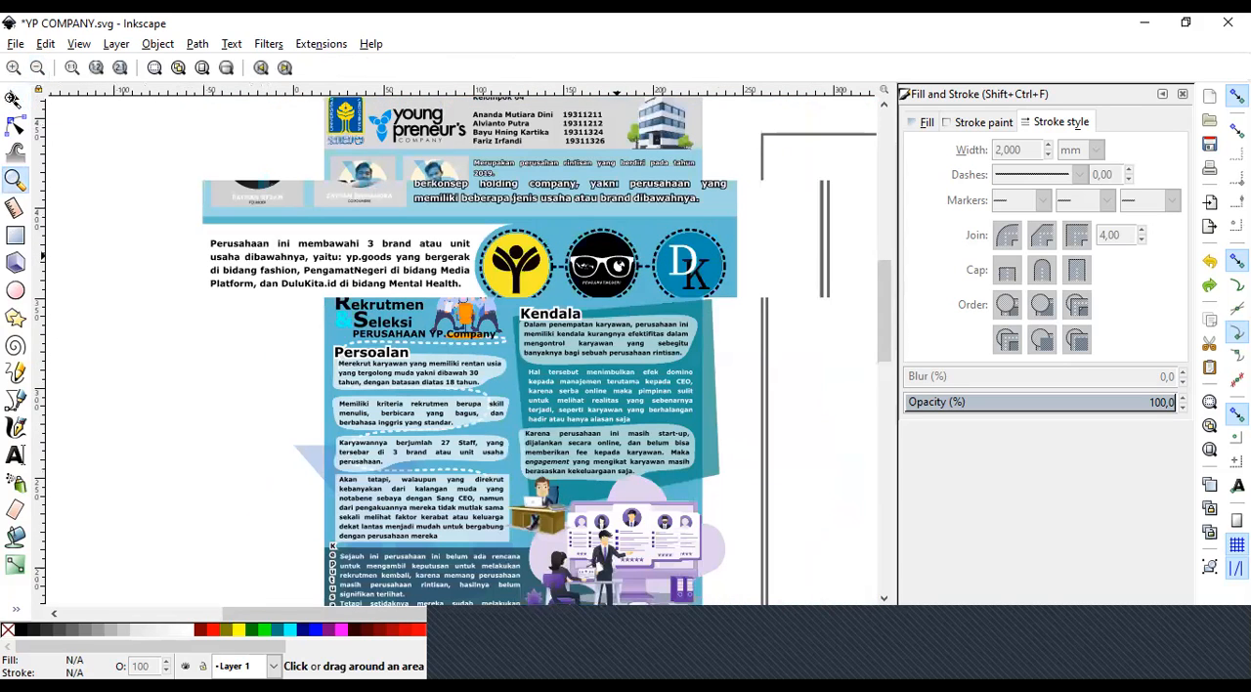
click(14, 98)
click(459, 295)
drag(460, 295, 469, 262)
key(ctrl+z)
double_click(464, 290)
click(463, 291)
drag(466, 291, 473, 178)
click(528, 133)
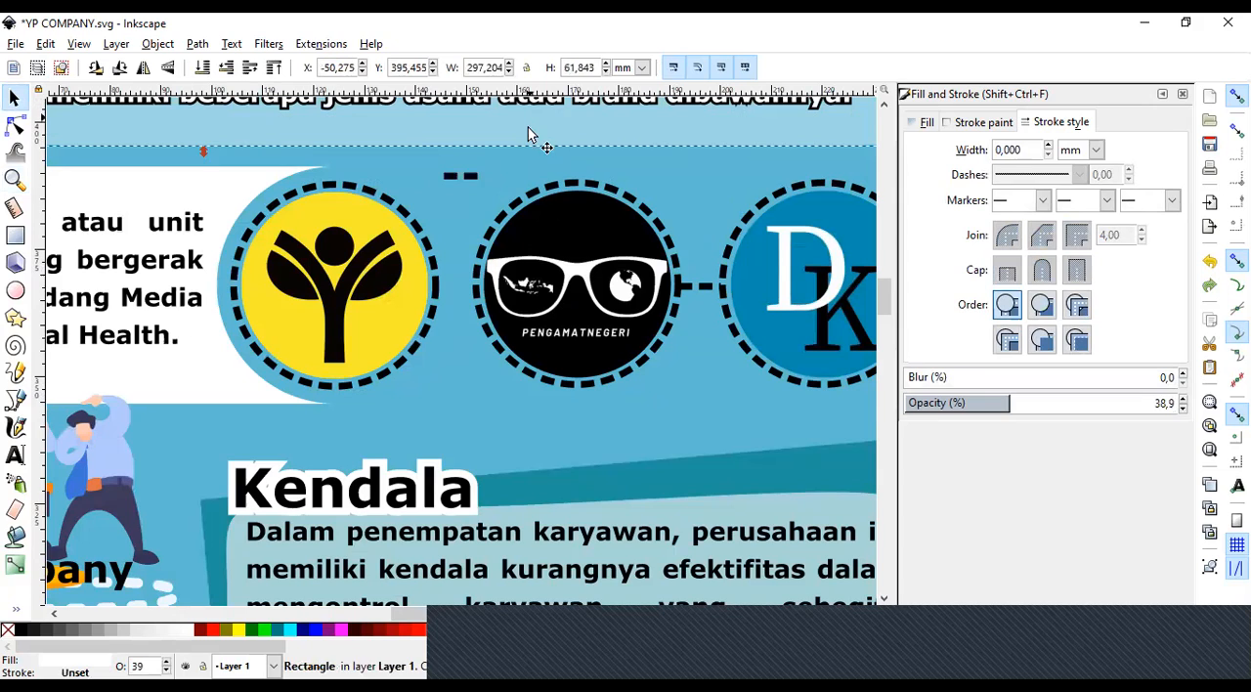
Enter the logo group and move the dashed ring off the yellow logo, up towards the black logo.
click(424, 230)
double_click(425, 229)
click(424, 230)
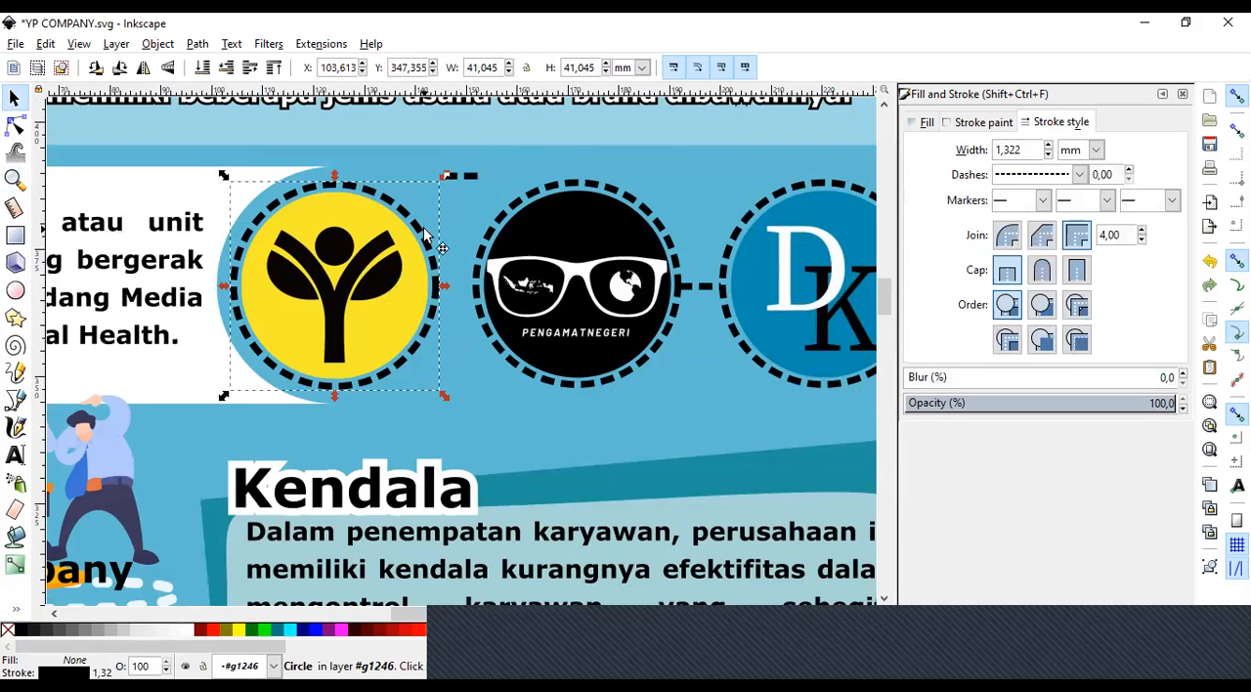
click(424, 229)
click(406, 211)
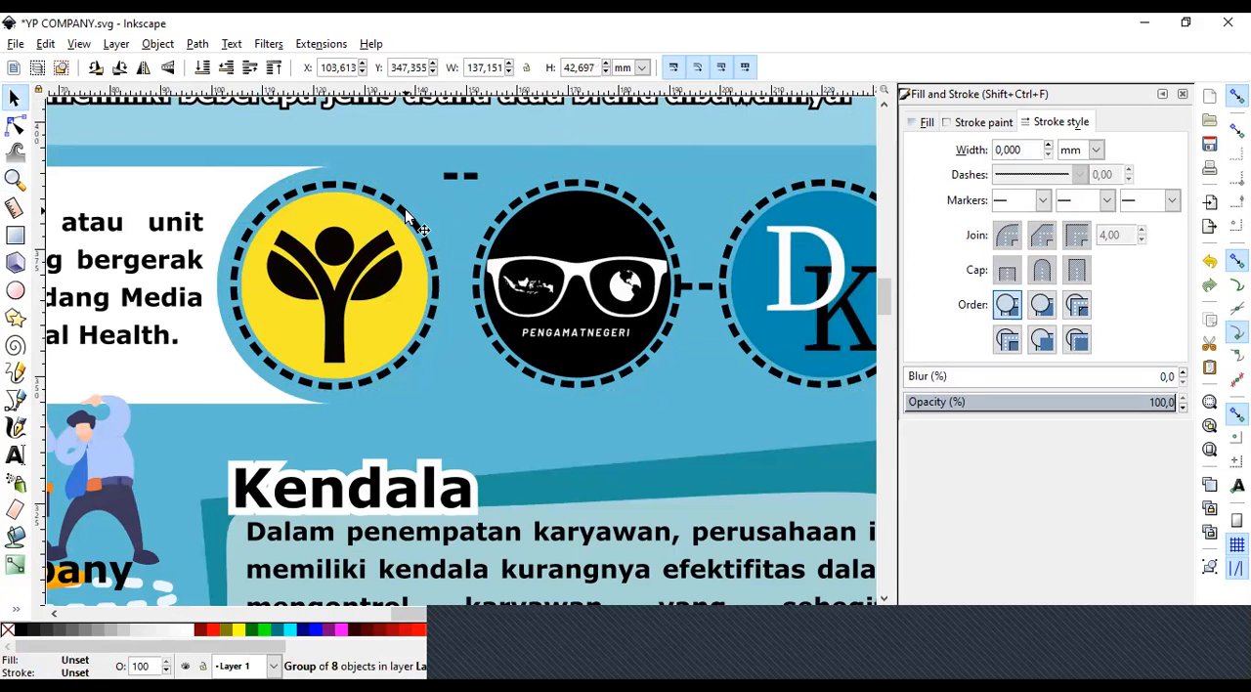
double_click(406, 211)
drag(405, 211, 519, 156)
Draw a circle of about 26 mm radius over the black logo, with a 2 mm black stroke and no fill.
click(15, 290)
drag(411, 226, 721, 493)
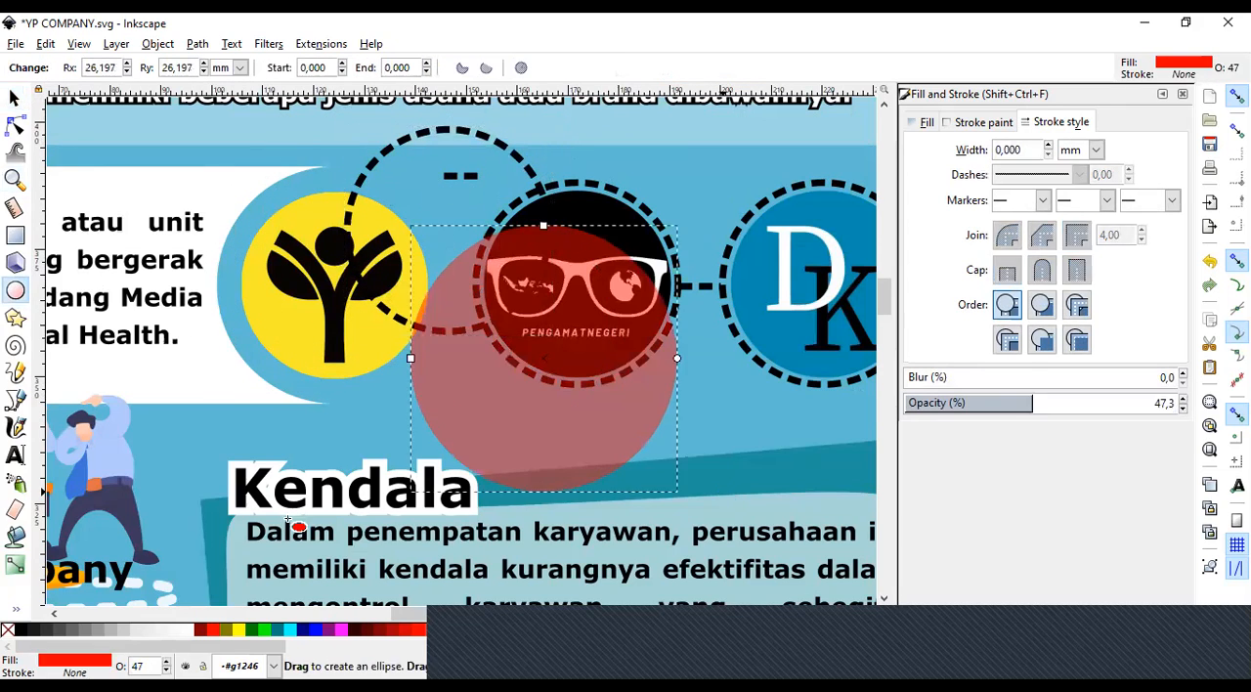
right_click(18, 633)
click(66, 555)
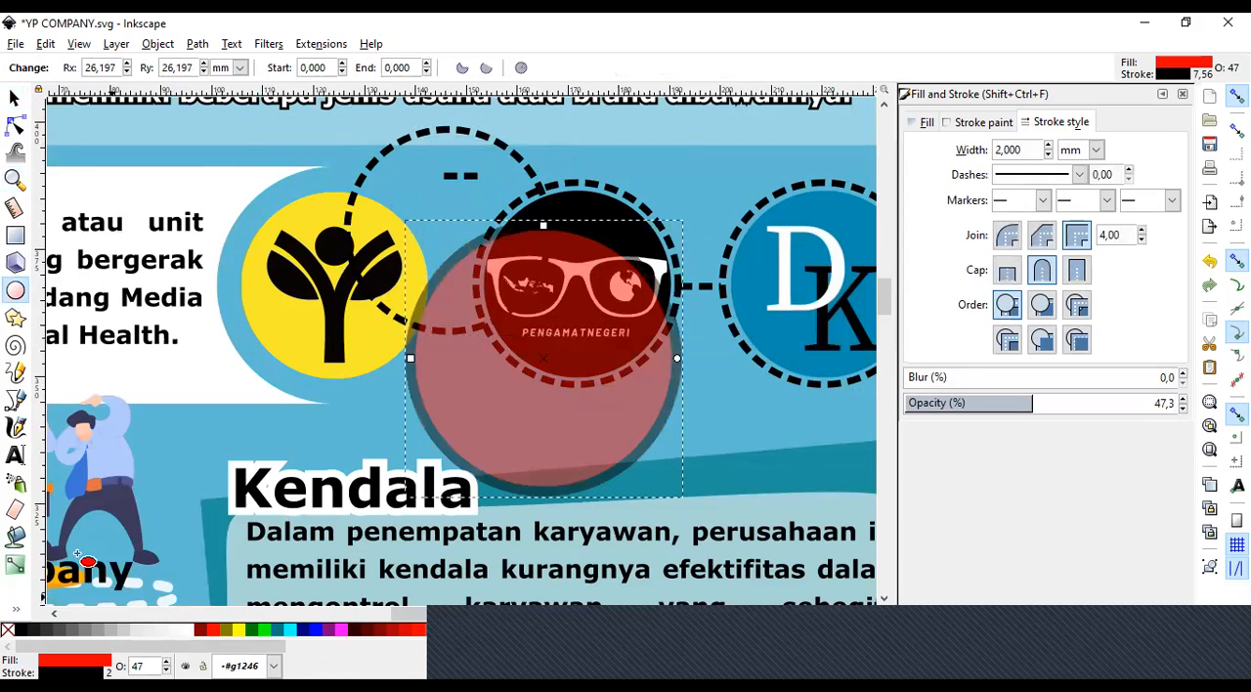
click(12, 632)
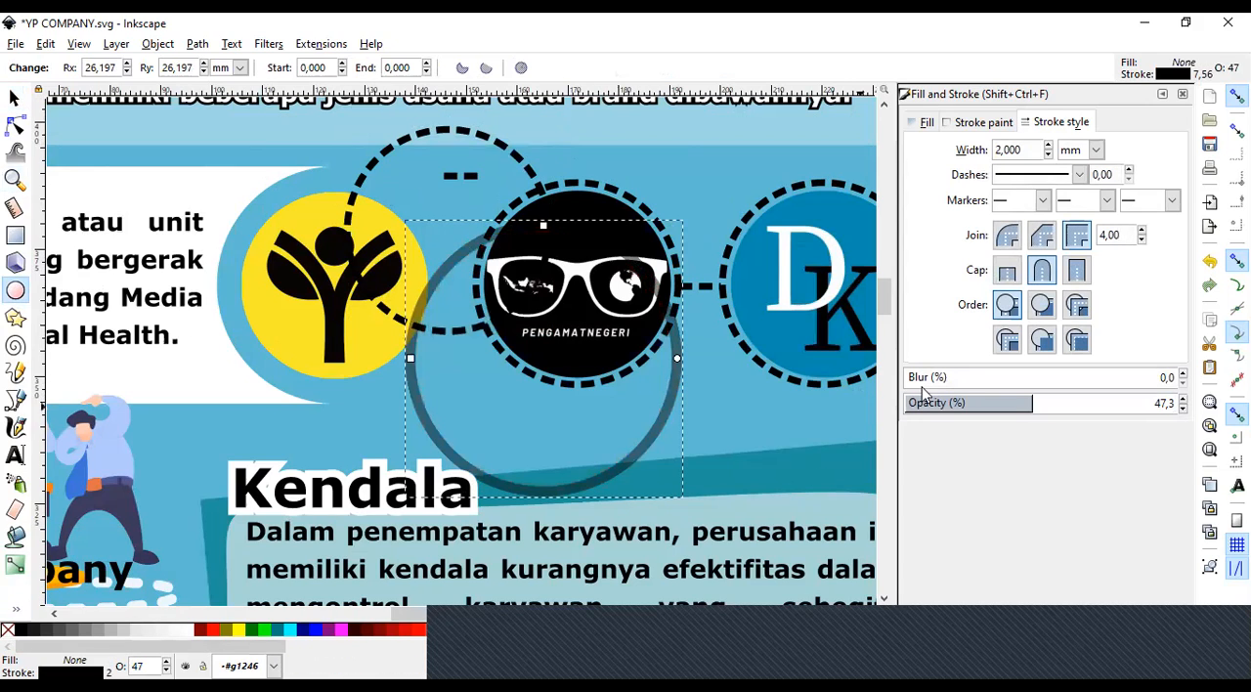
Set the new circle's opacity to 100% and give its stroke a dashed pattern.
click(1168, 403)
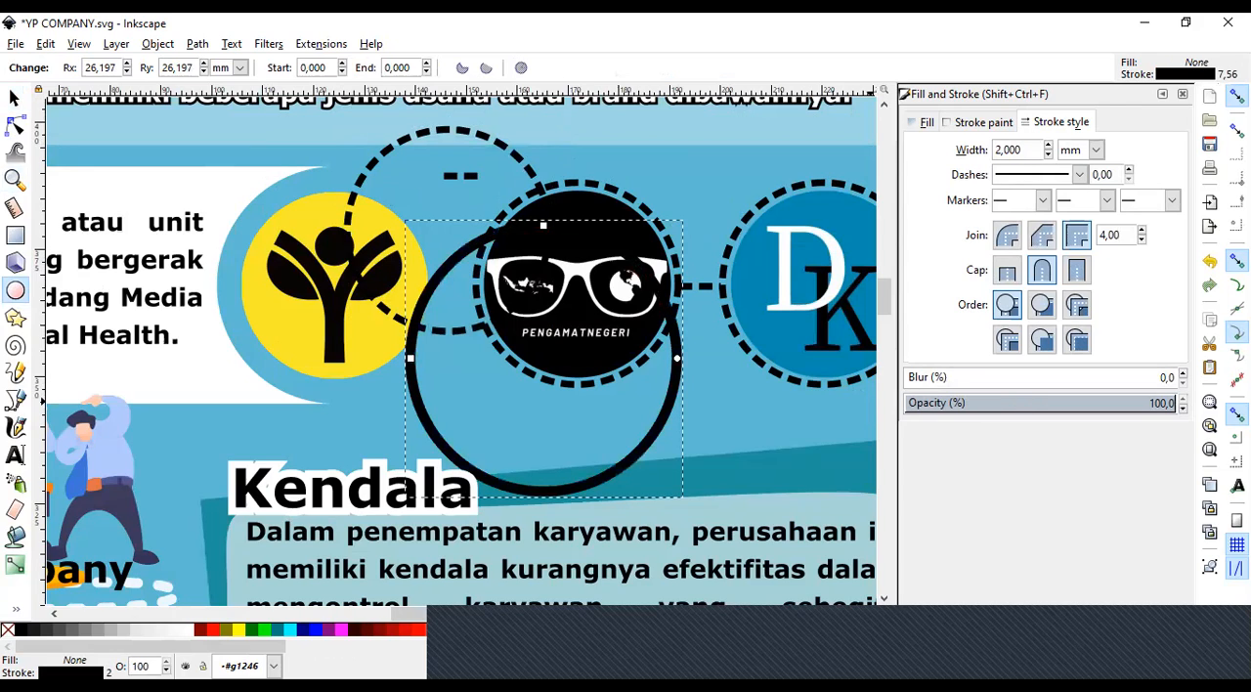
click(1079, 175)
click(1038, 248)
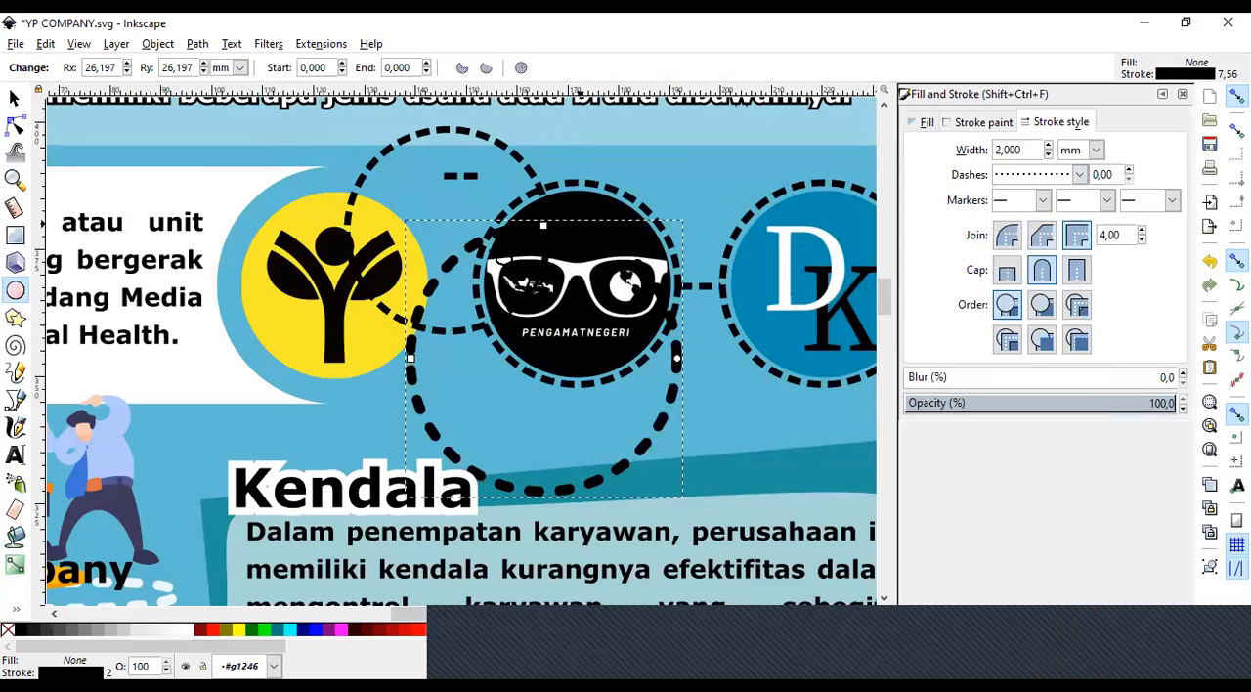
Undo the new dashed circle and the displacement of the yellow logo's dashed ring.
click(15, 98)
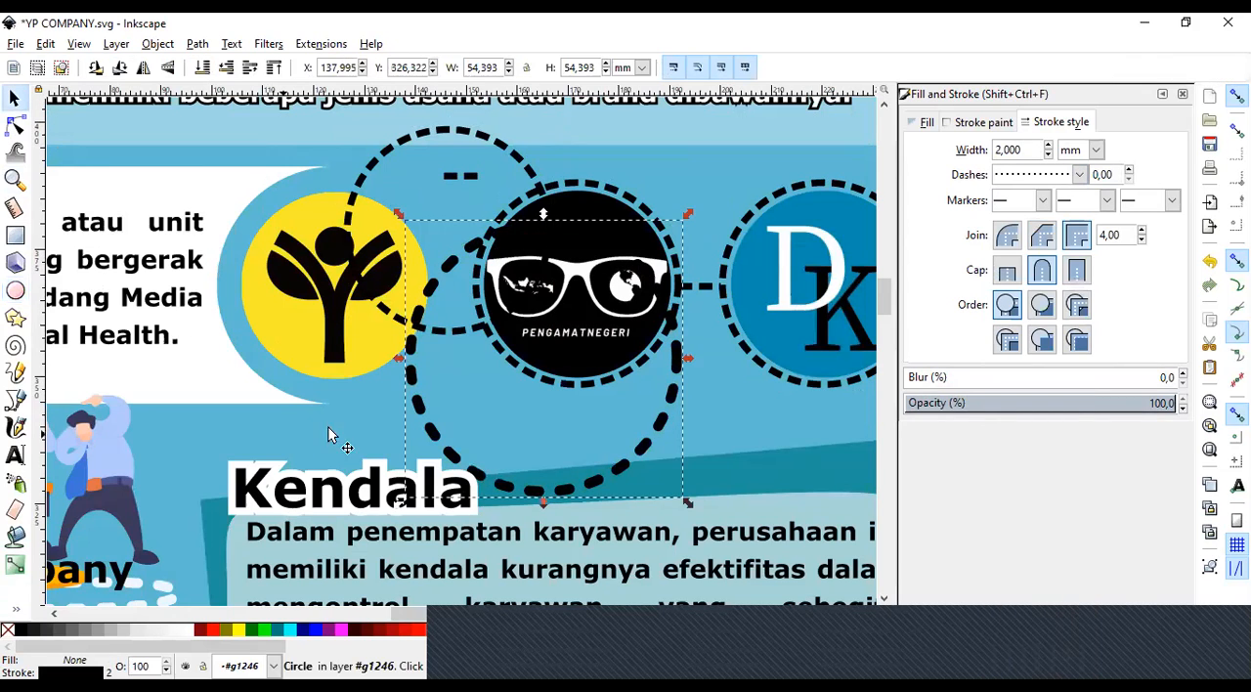
click(328, 427)
click(425, 424)
drag(387, 418, 374, 423)
key(ctrl+z)
key(ctrl+z)
key(ctrl+z)
key(ctrl+z)
key(ctrl+z)
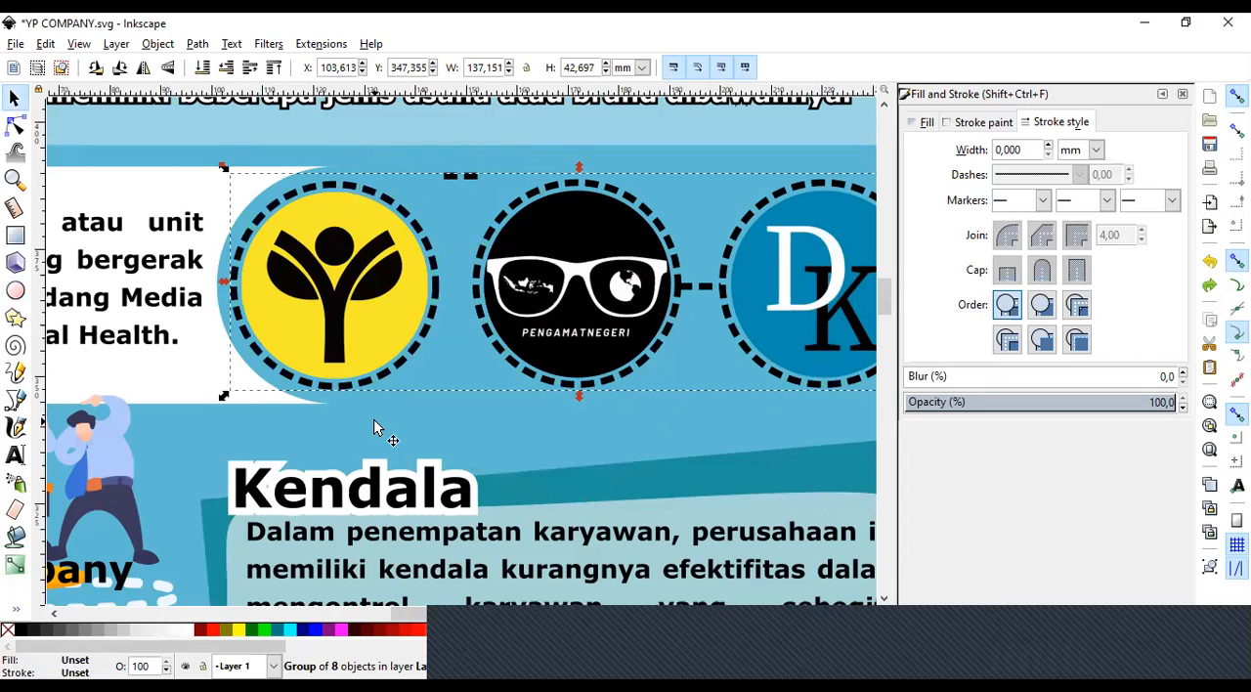
Examine the poster's overall layout, from the header and logo row down to the Persoalan and Kendala sections.
click(15, 179)
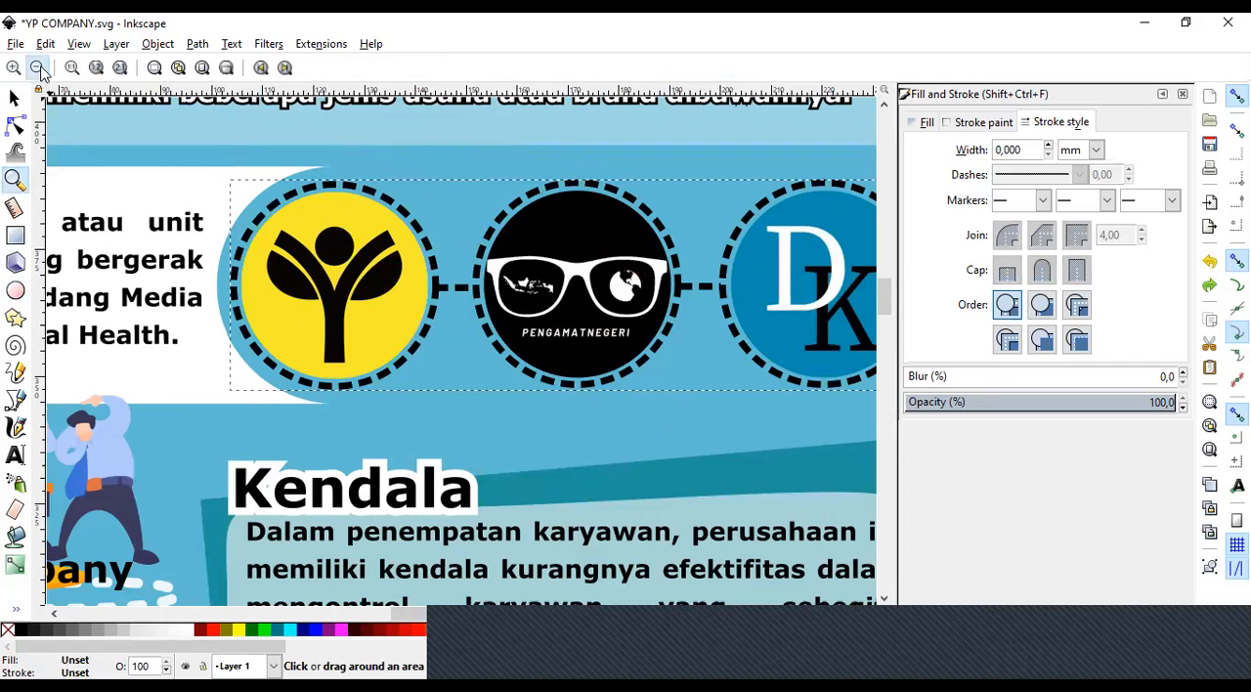
click(39, 69)
click(39, 68)
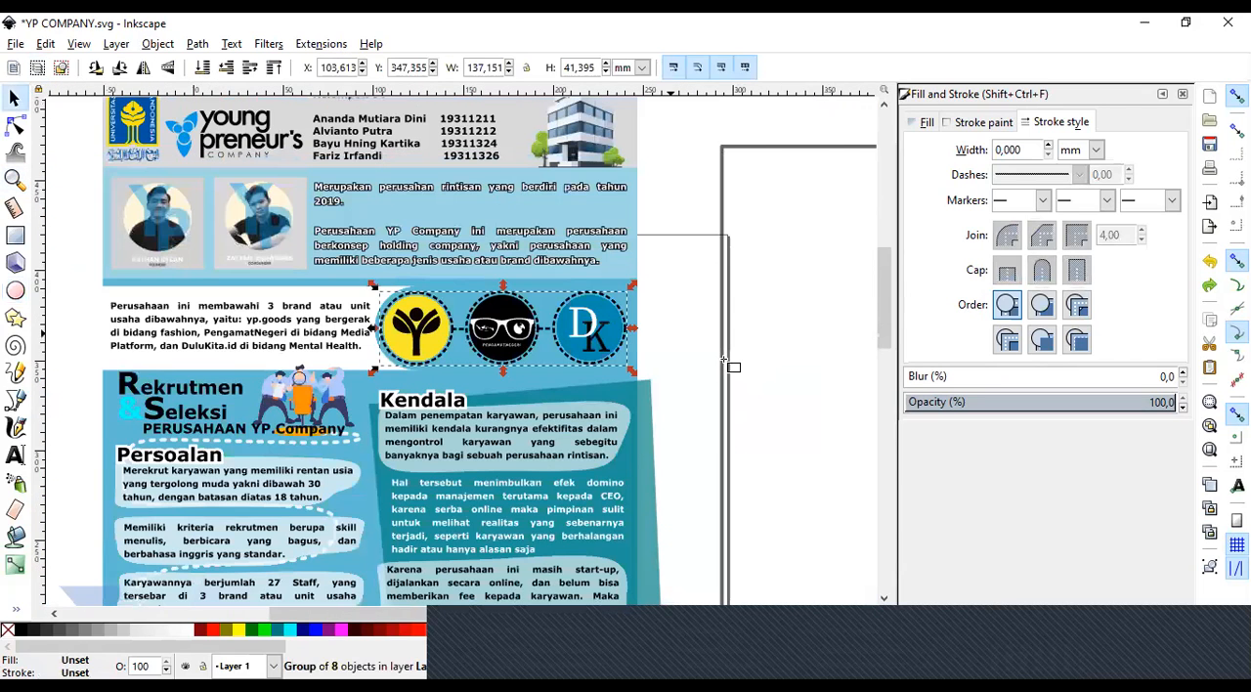
double_click(725, 362)
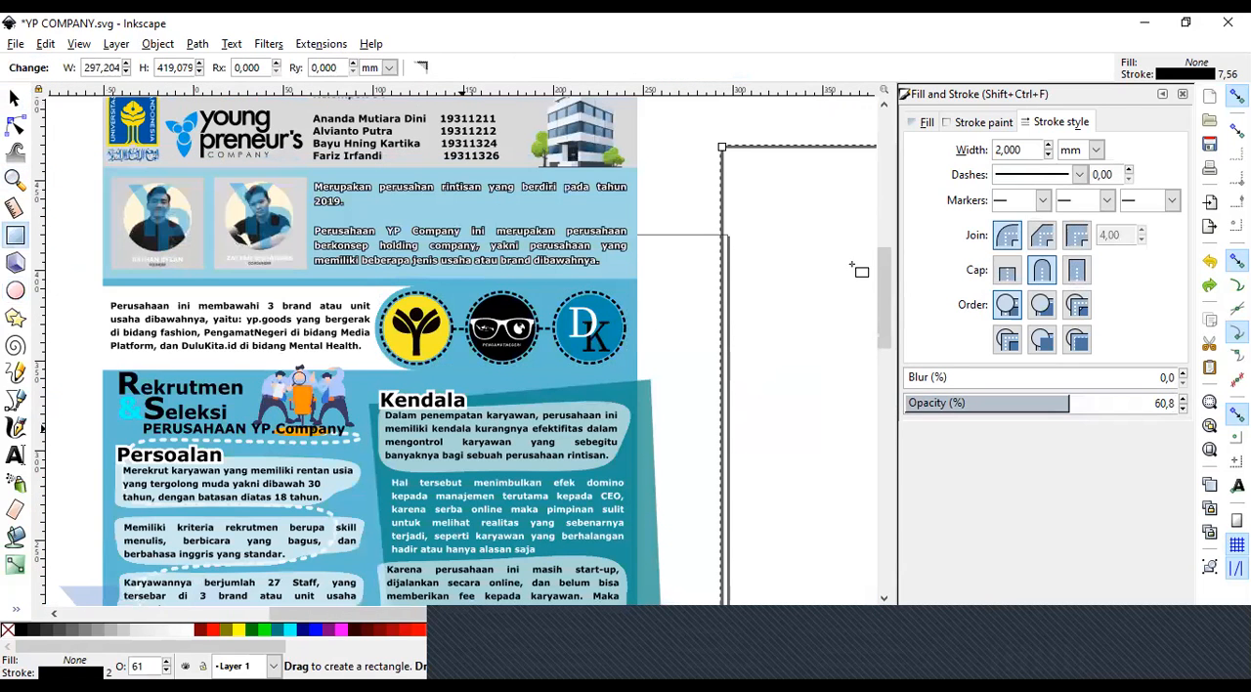
scroll(889, 308, down, 3)
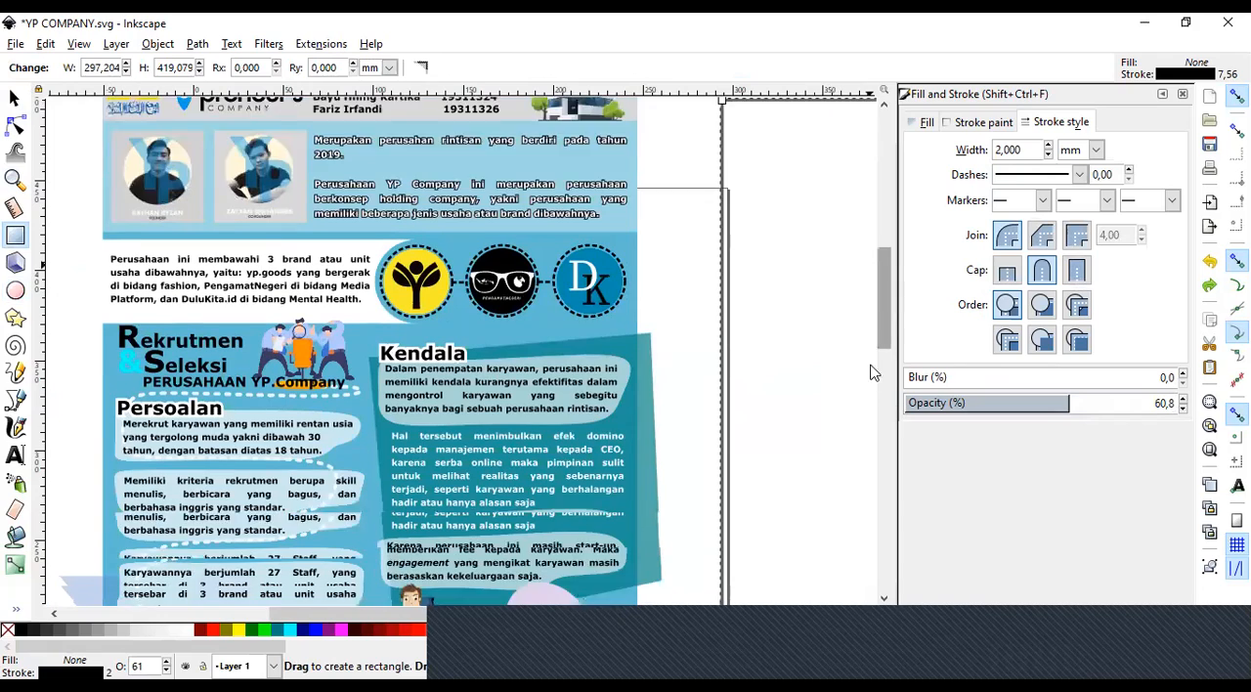
scroll(870, 382, down, 10)
scroll(872, 342, up, 8)
scroll(873, 338, down, 1)
scroll(874, 315, up, 3)
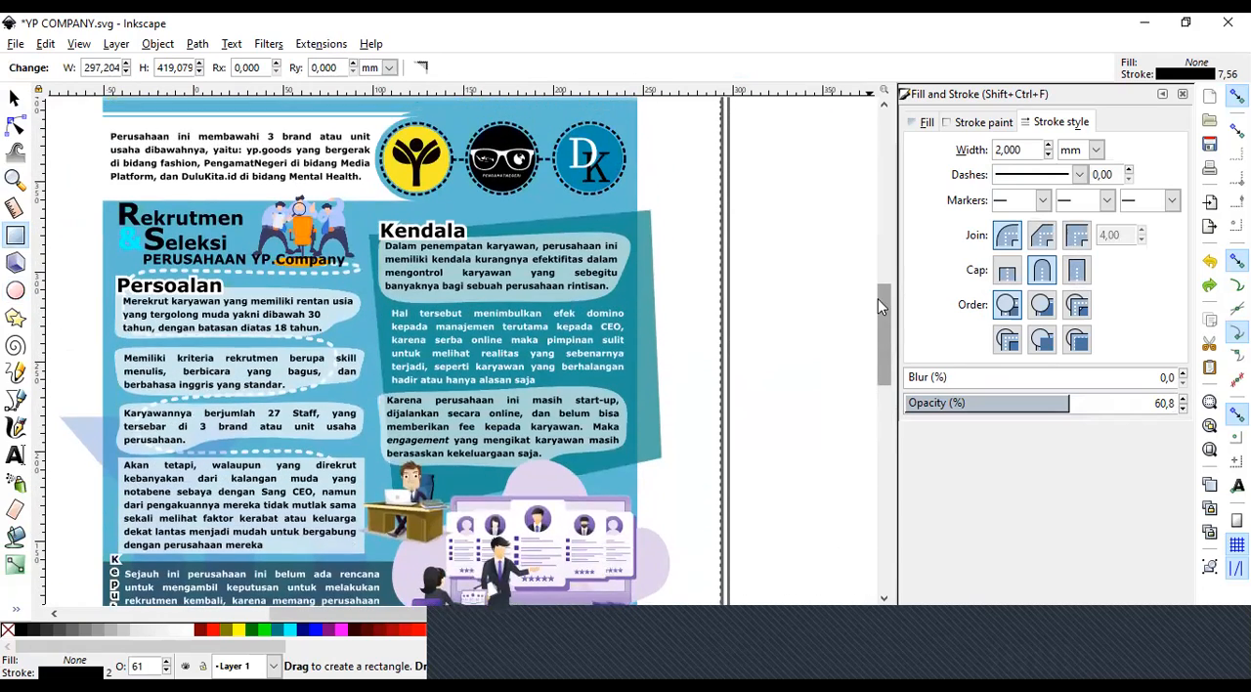
scroll(882, 295, up, 5)
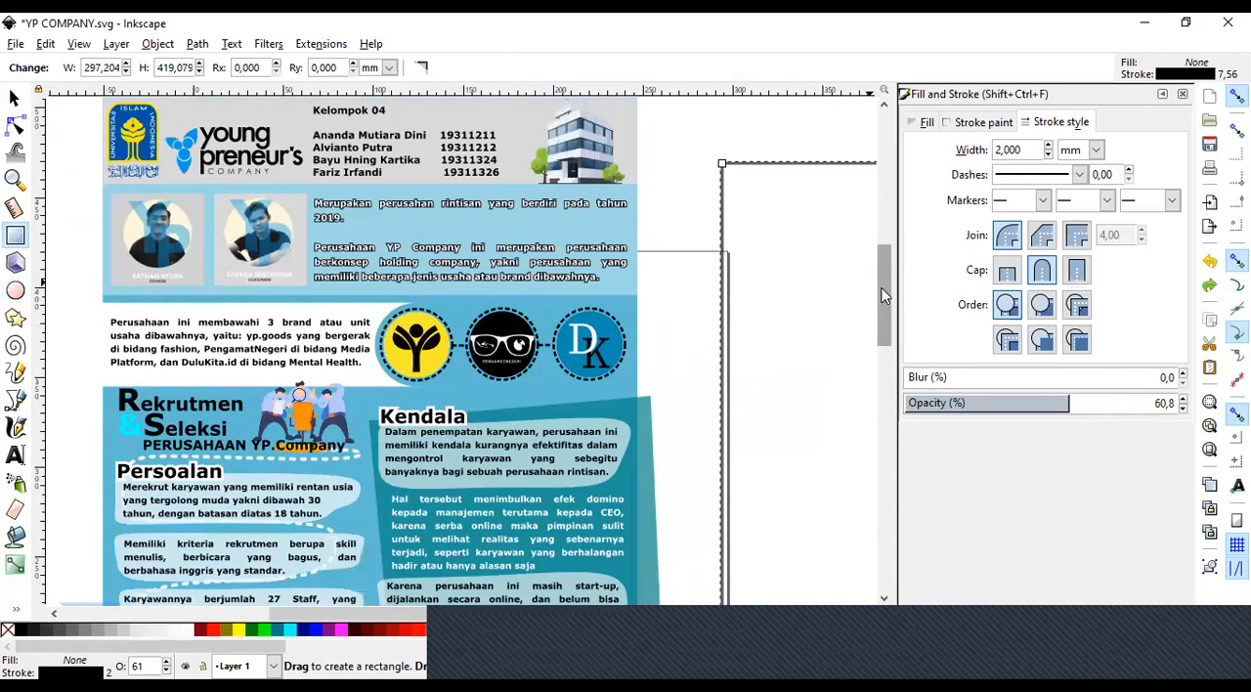
scroll(882, 295, up, 1)
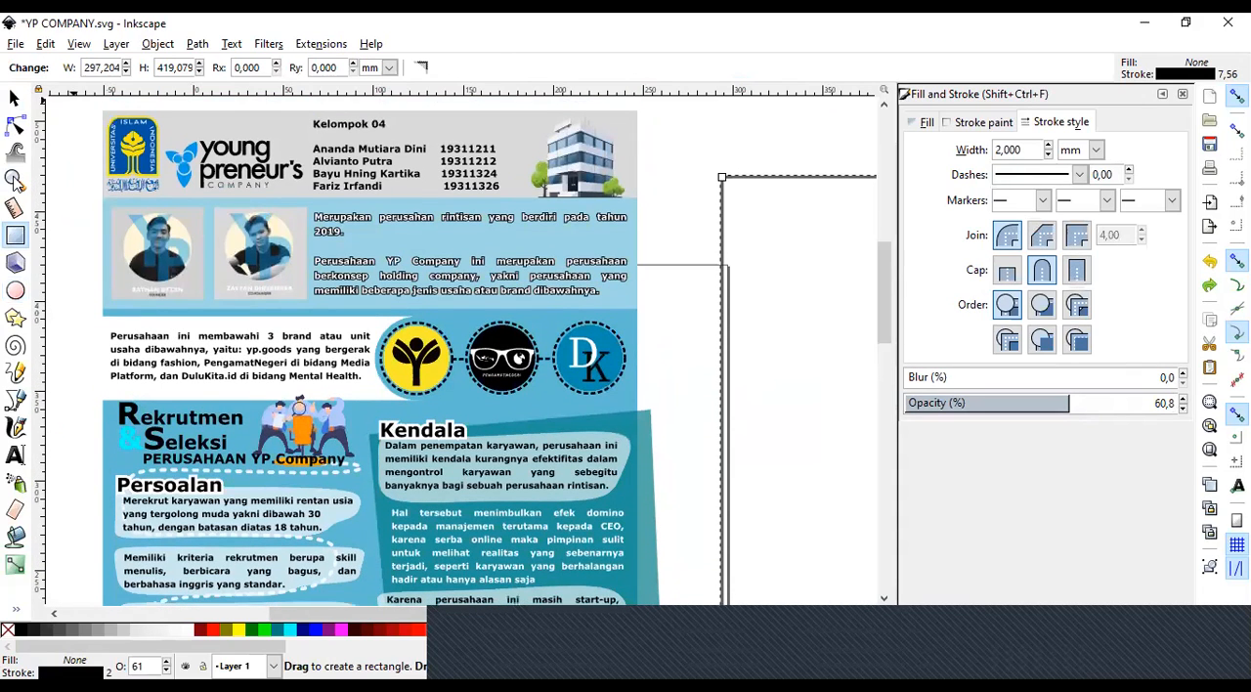
key(z)
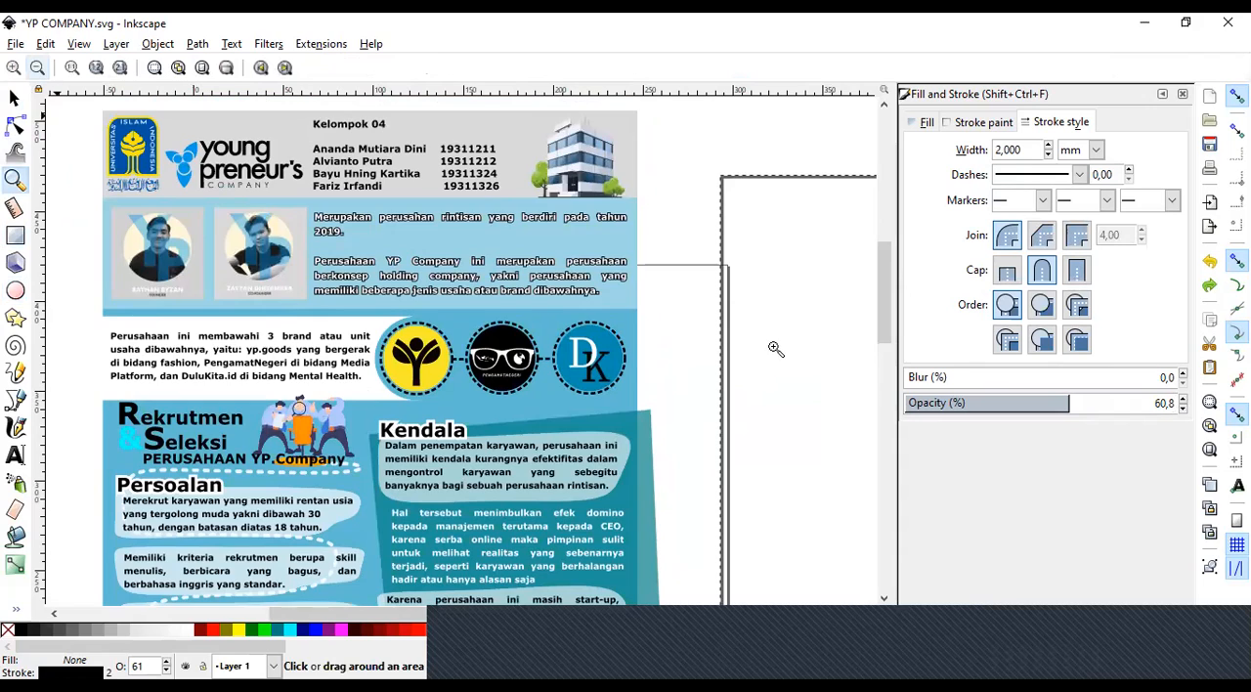
key(minus)
drag(883, 337, 883, 379)
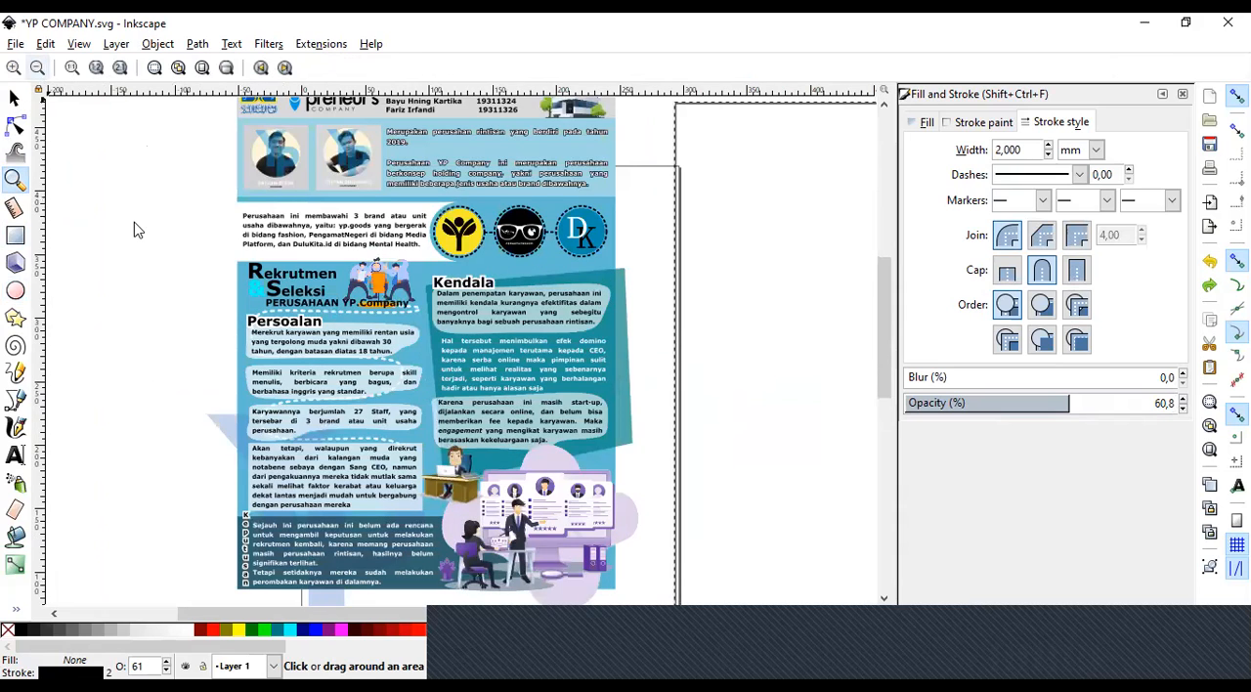
key(s)
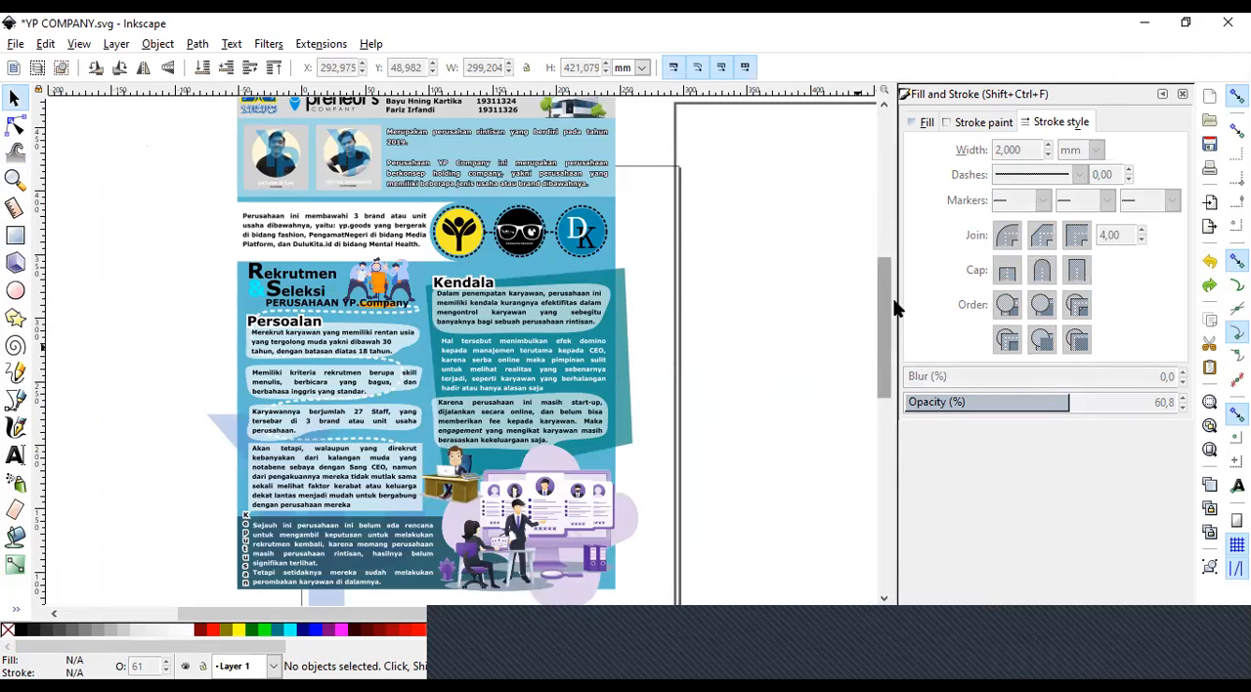
scroll(892, 309, up, 3)
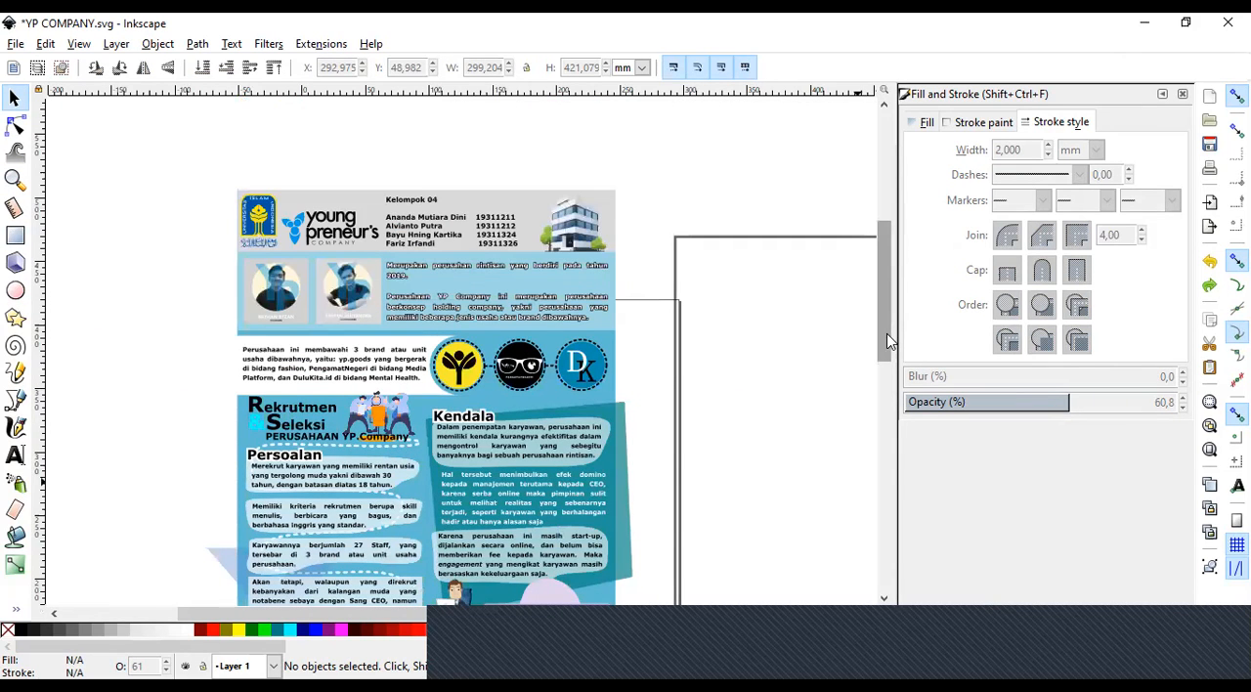
scroll(889, 340, down, 3)
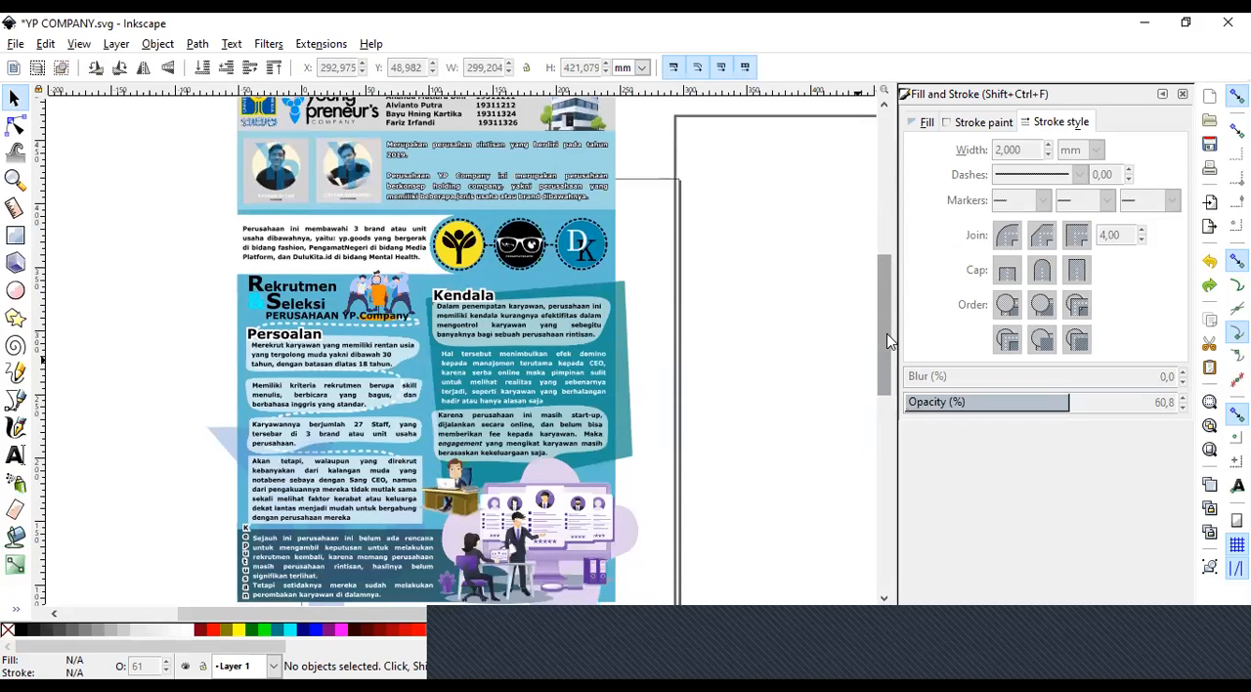
drag(887, 344, 889, 335)
scroll(890, 331, up, 1)
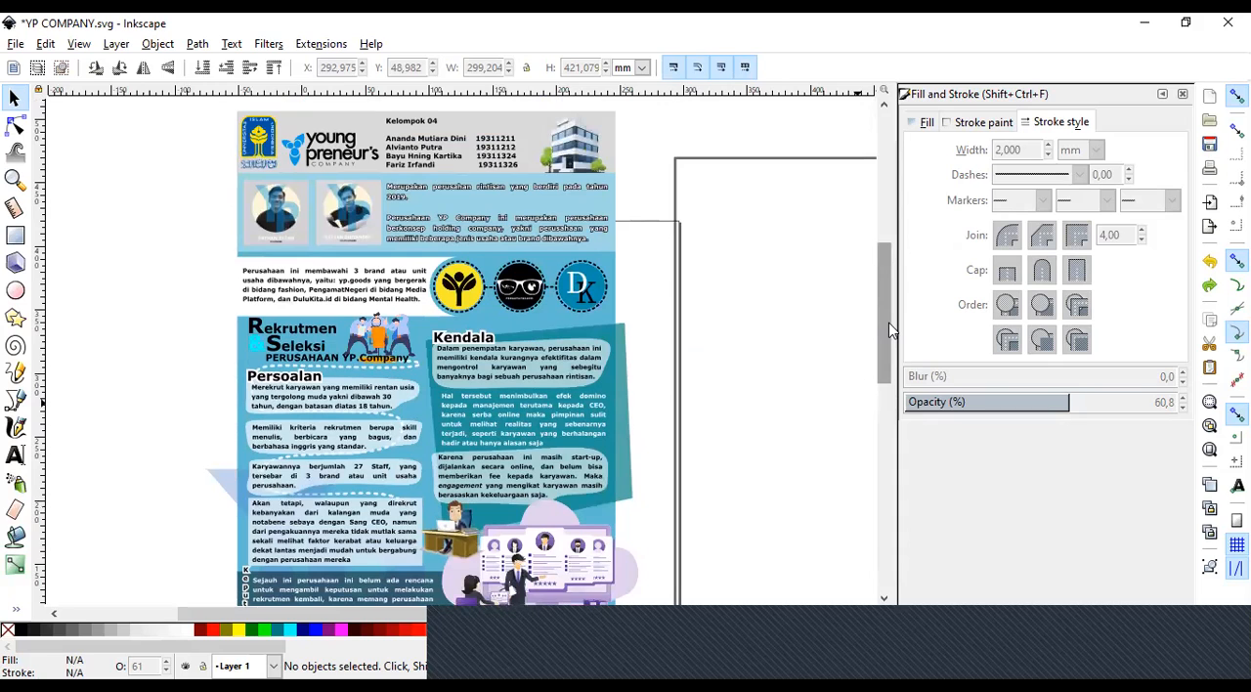
Select the white banner behind the brand description to examine how far it extends past the poster's edge, and deselect it.
click(14, 178)
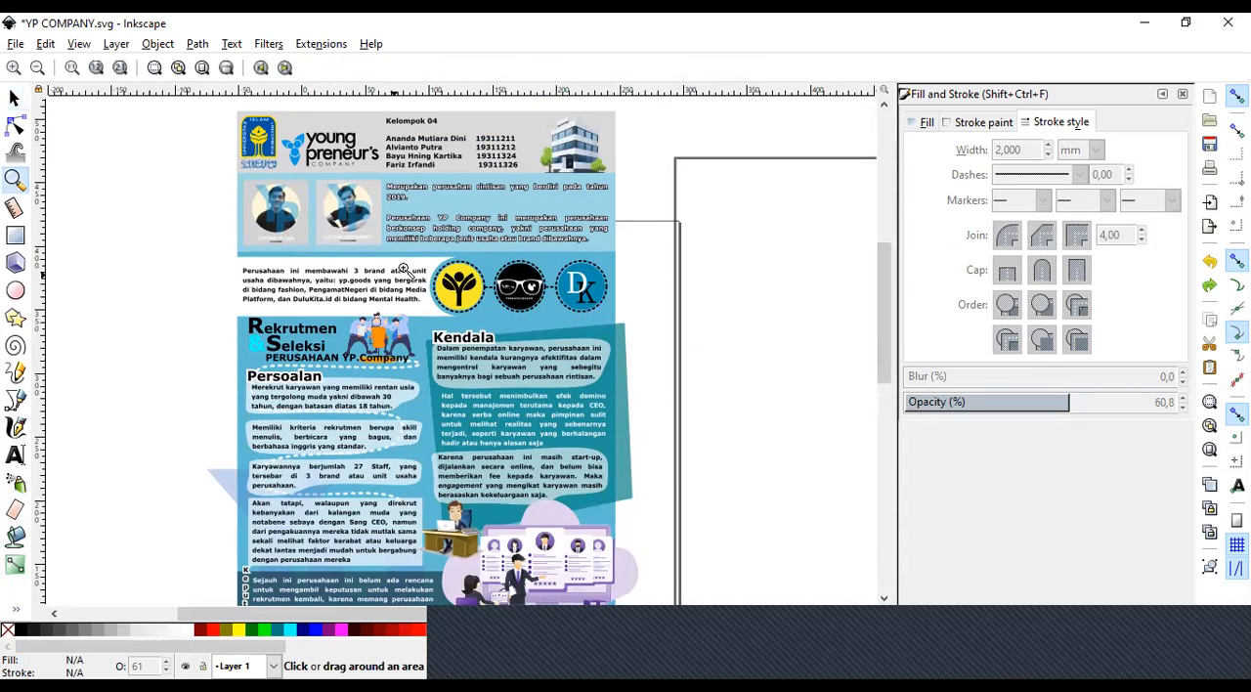
click(404, 270)
click(15, 99)
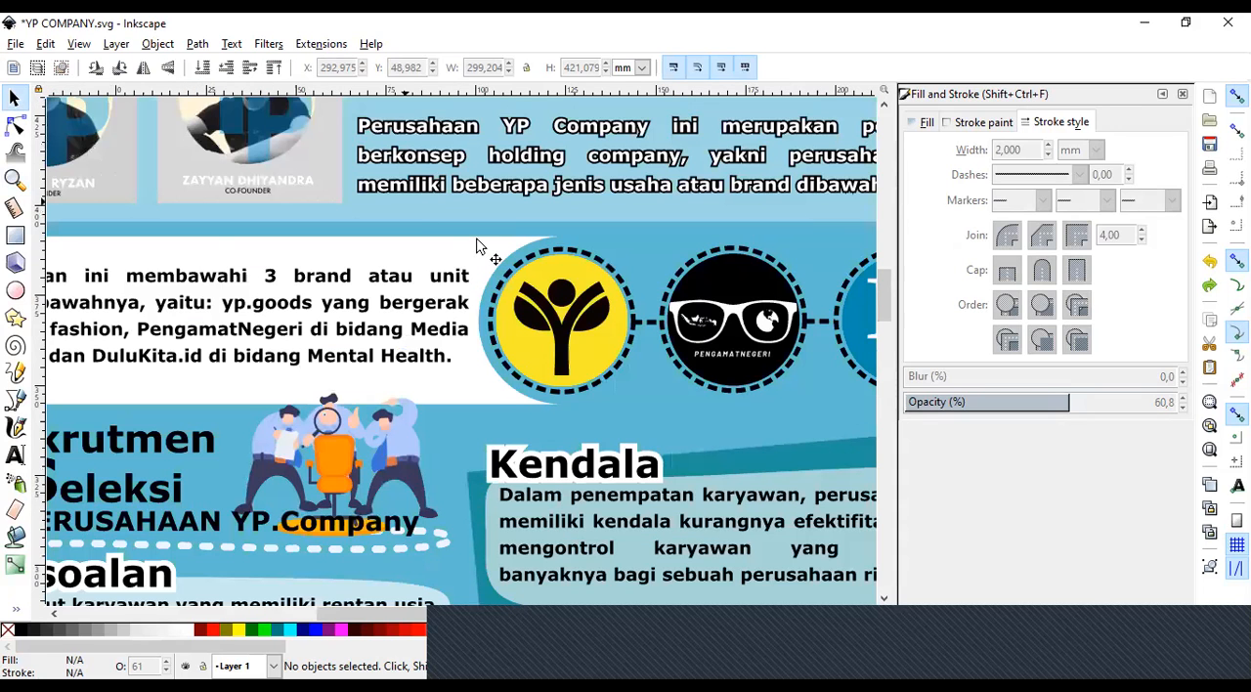
click(182, 249)
click(15, 180)
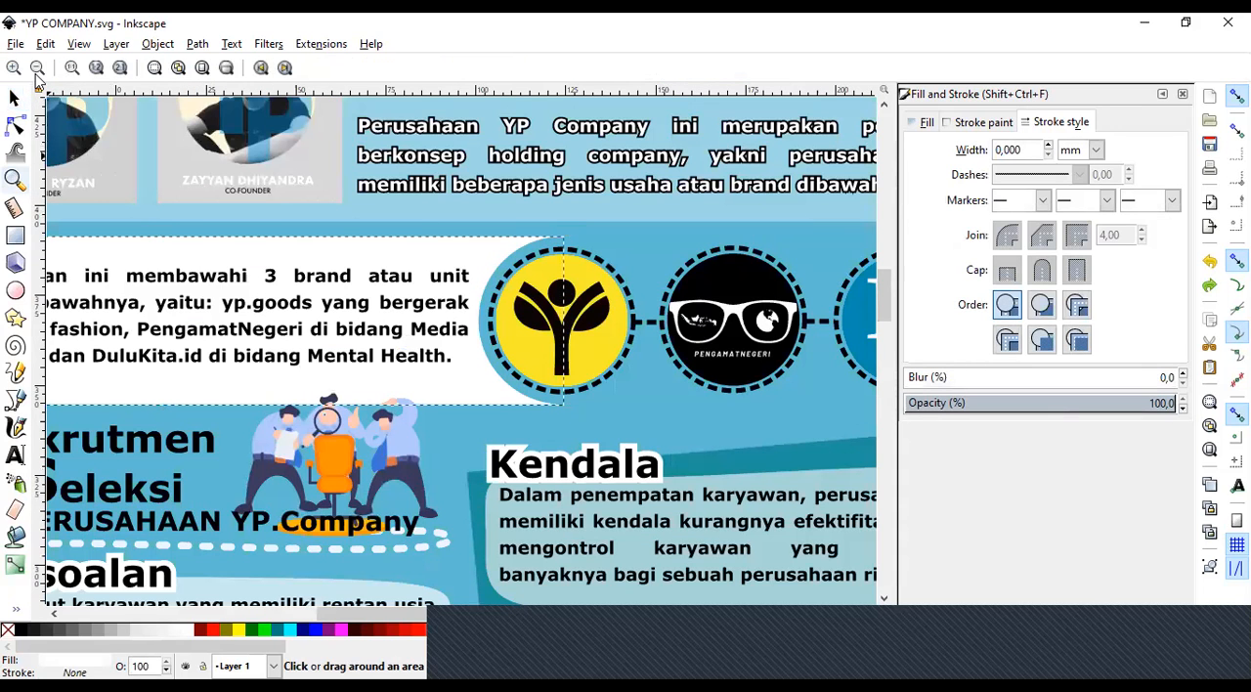
key(minus)
key(minus)
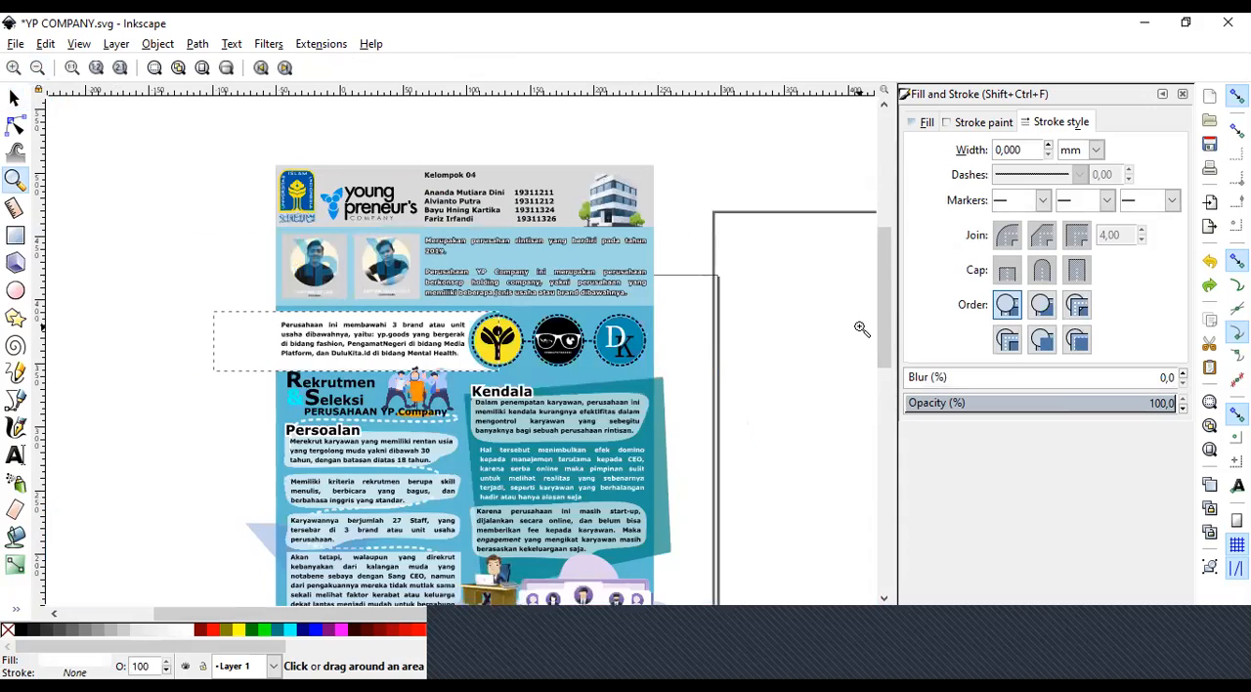
click(78, 241)
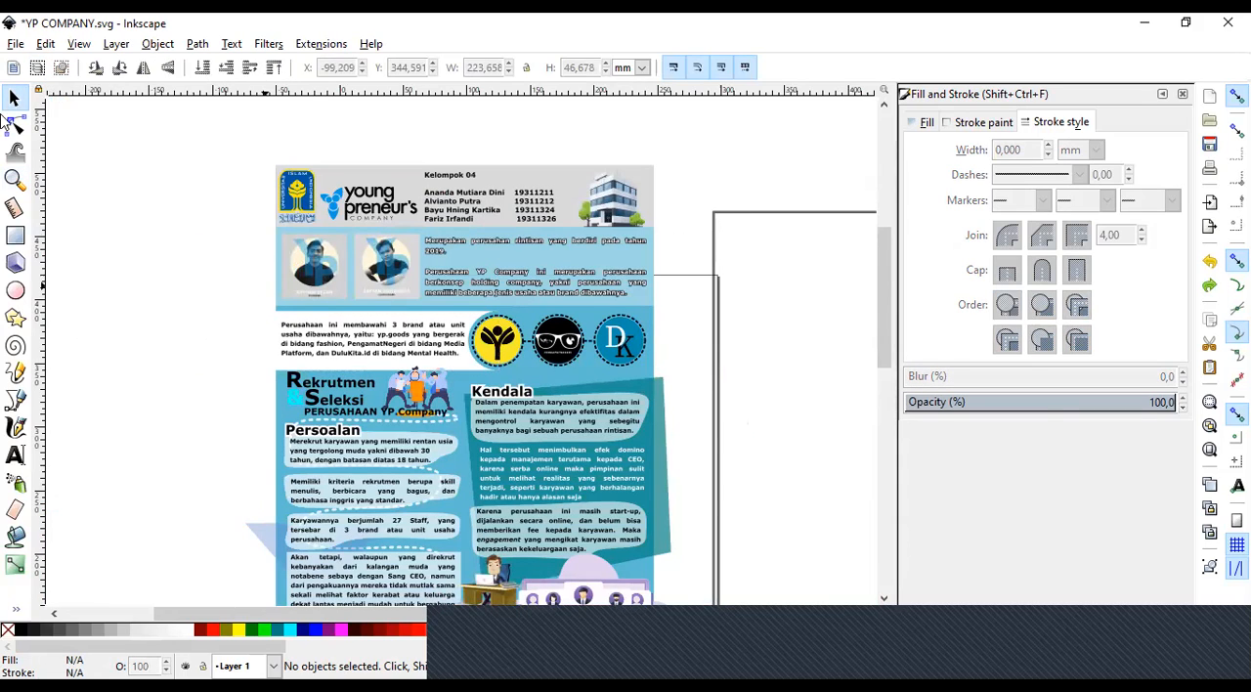
click(15, 179)
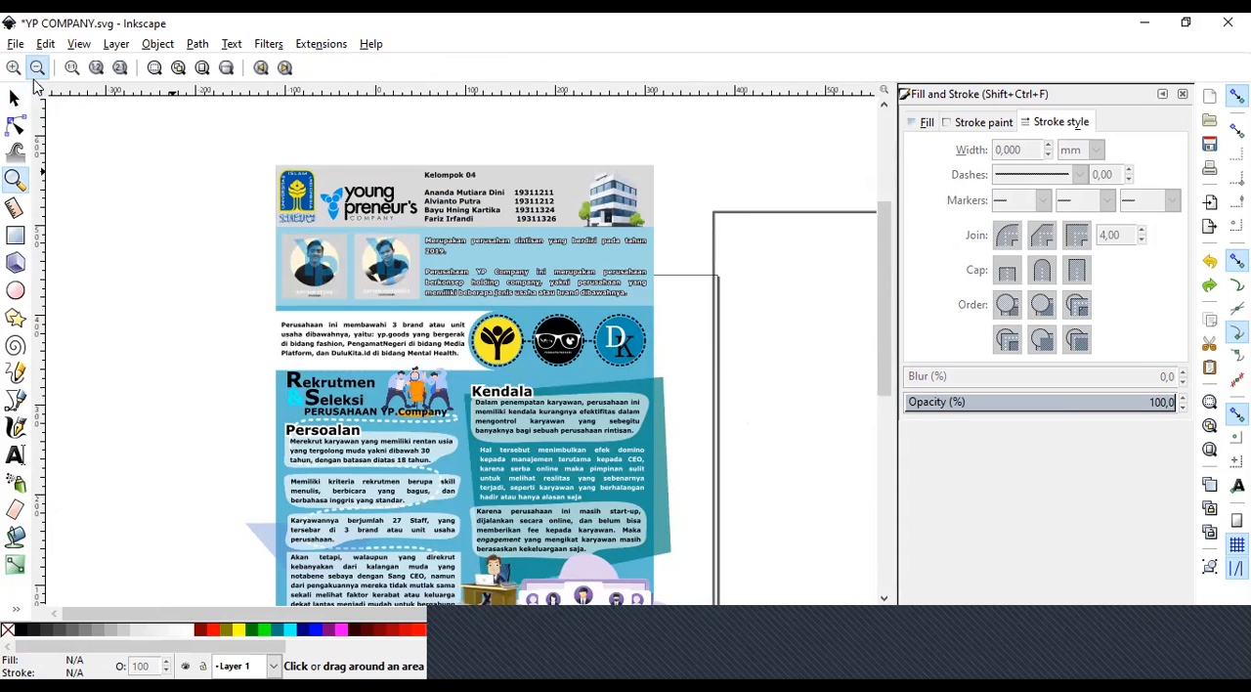
click(475, 387)
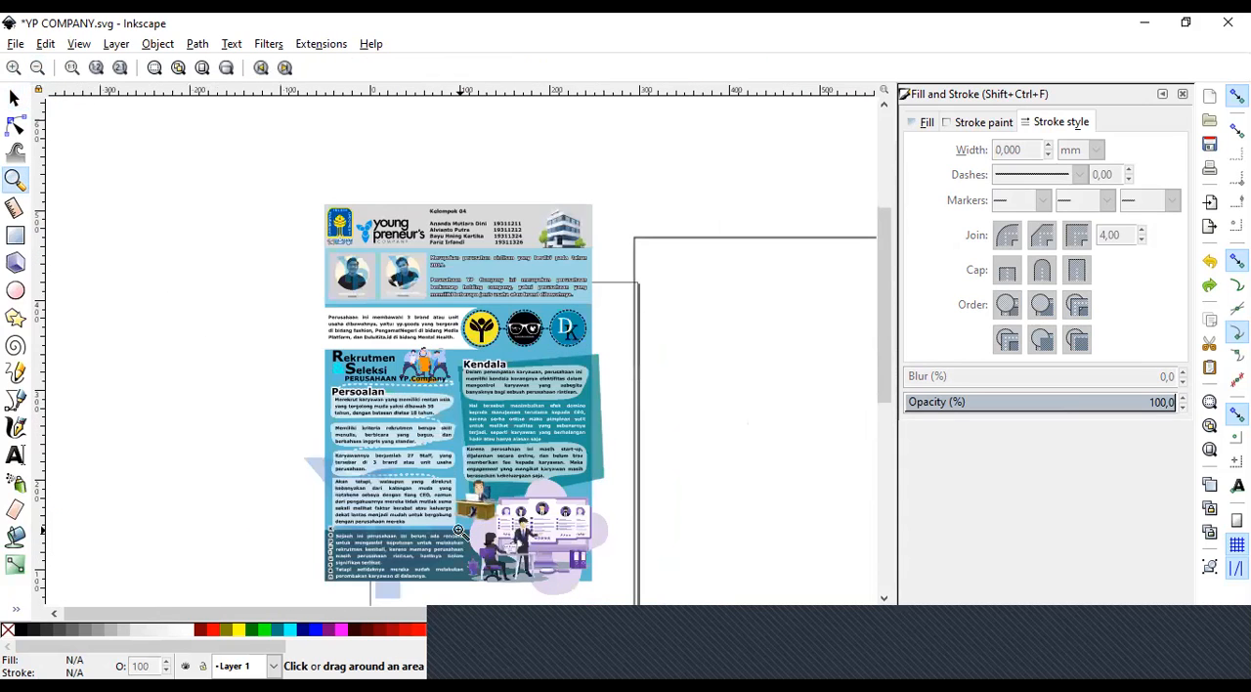
Try moving the co-founder photo and the company description text away from their places, and undo both moves.
click(26, 103)
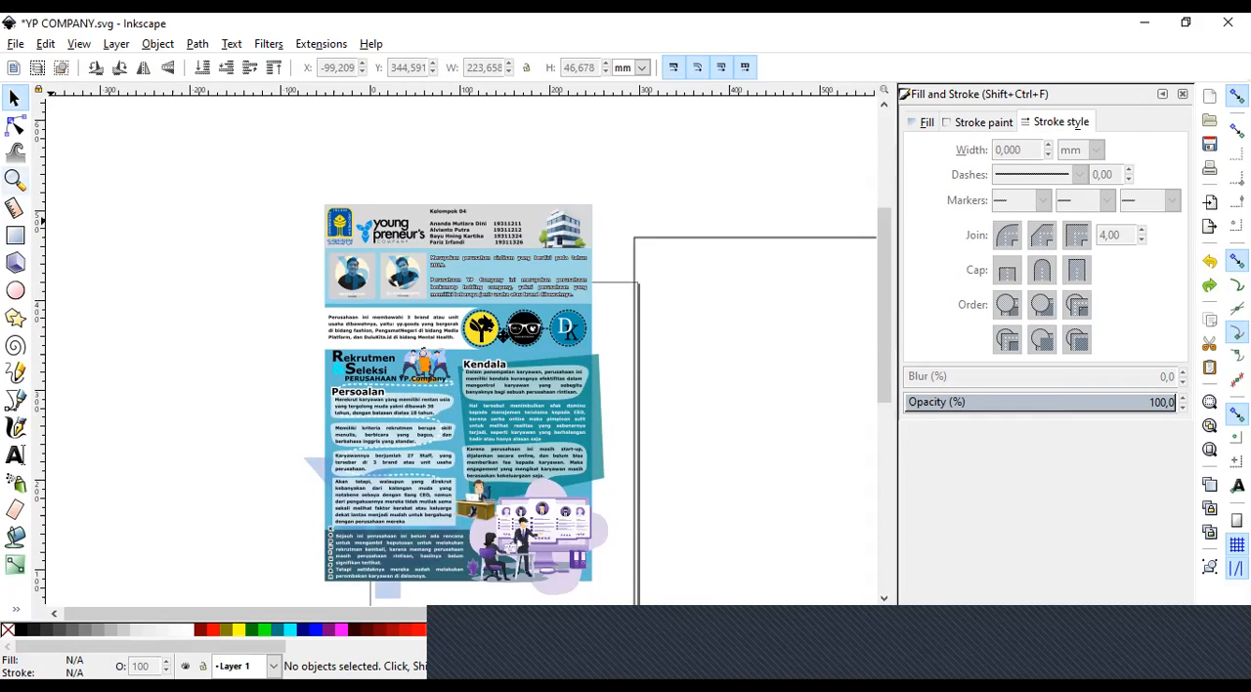
click(419, 298)
drag(406, 285, 503, 187)
key(ctrl+z)
key(ctrl+z)
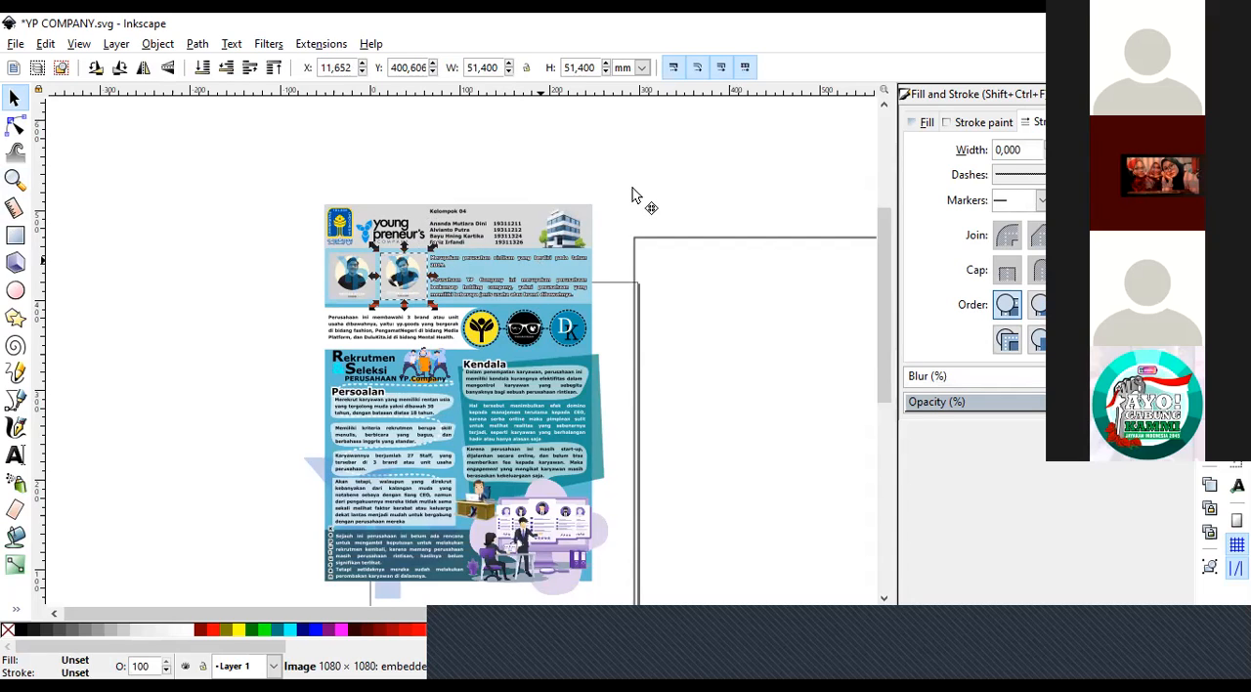
key(Tab)
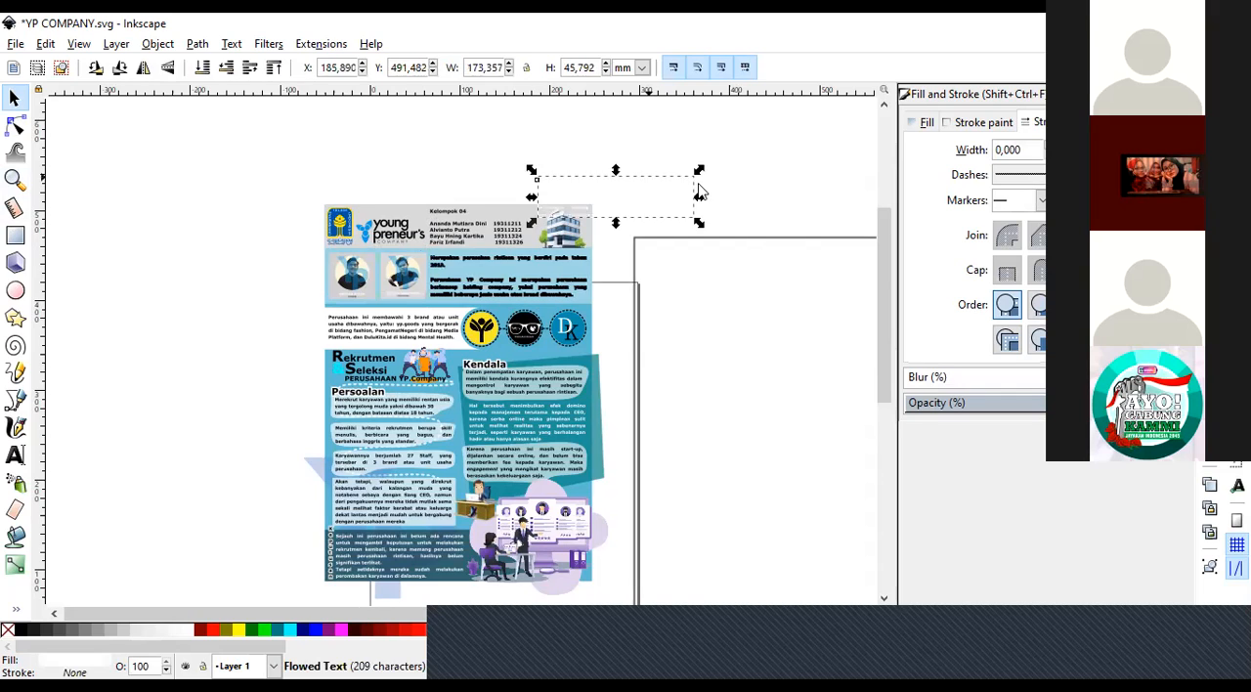
key(ctrl+z)
click(698, 192)
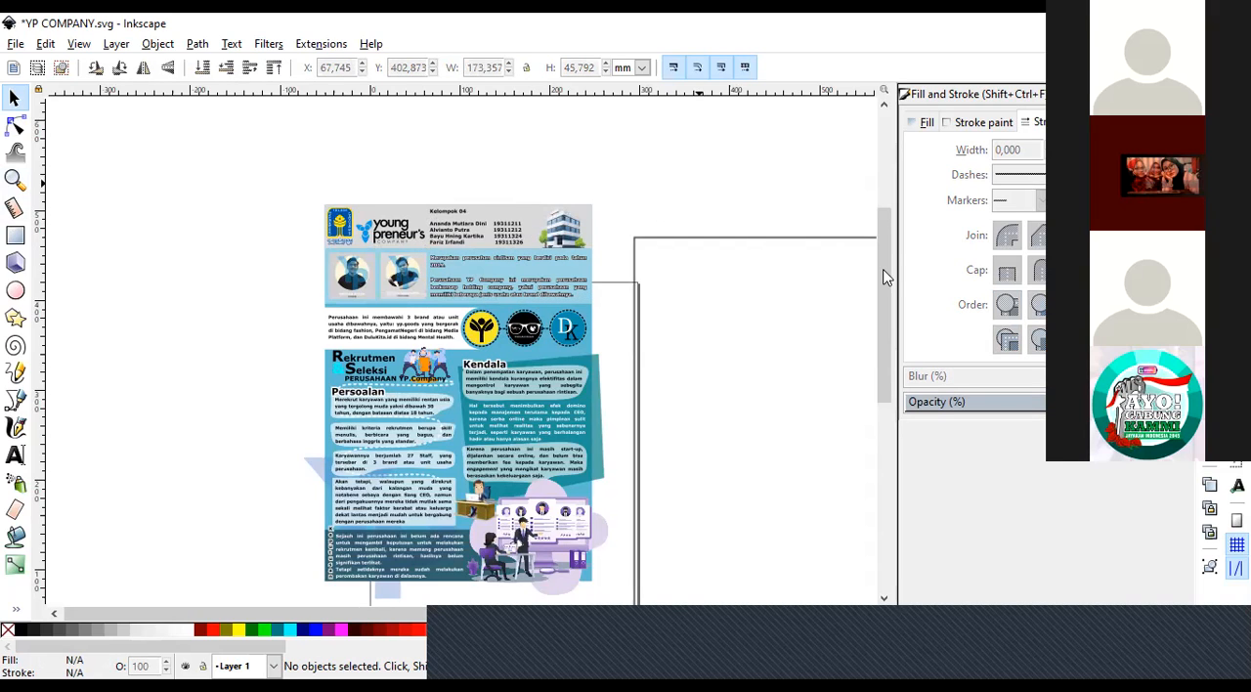
Select all the poster's objects, shift them slightly up and to the left, and group them.
drag(887, 291, 887, 313)
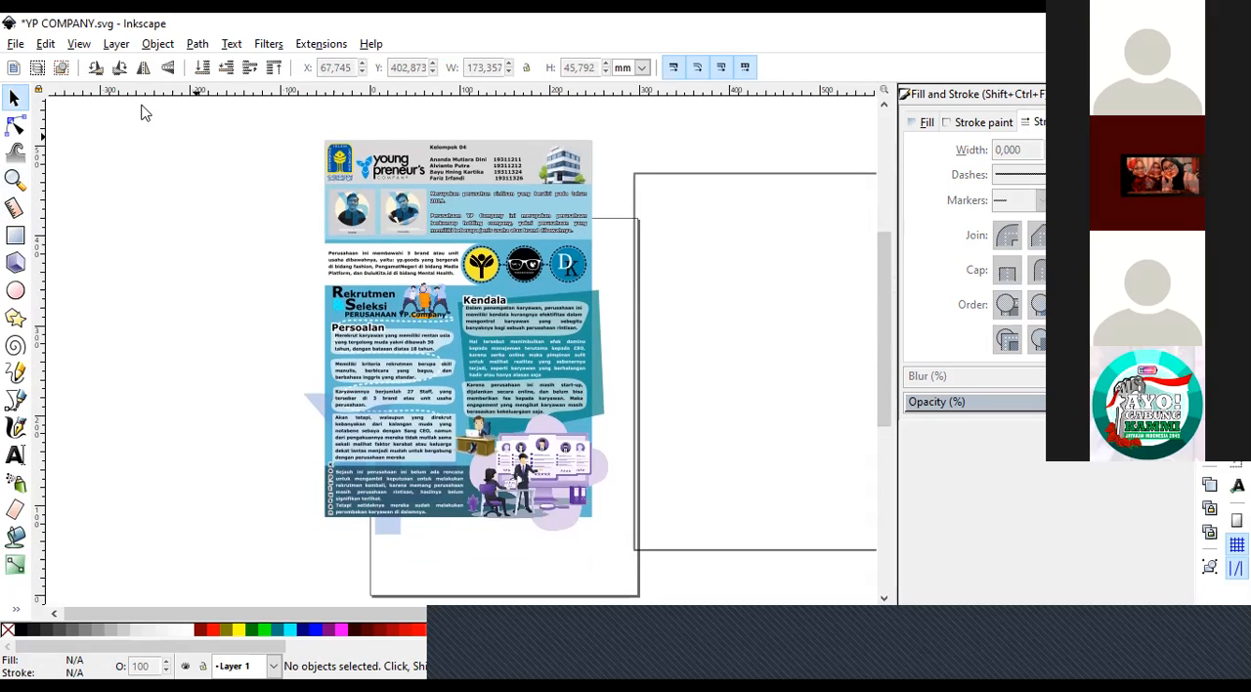
drag(135, 110, 647, 599)
drag(247, 332, 363, 435)
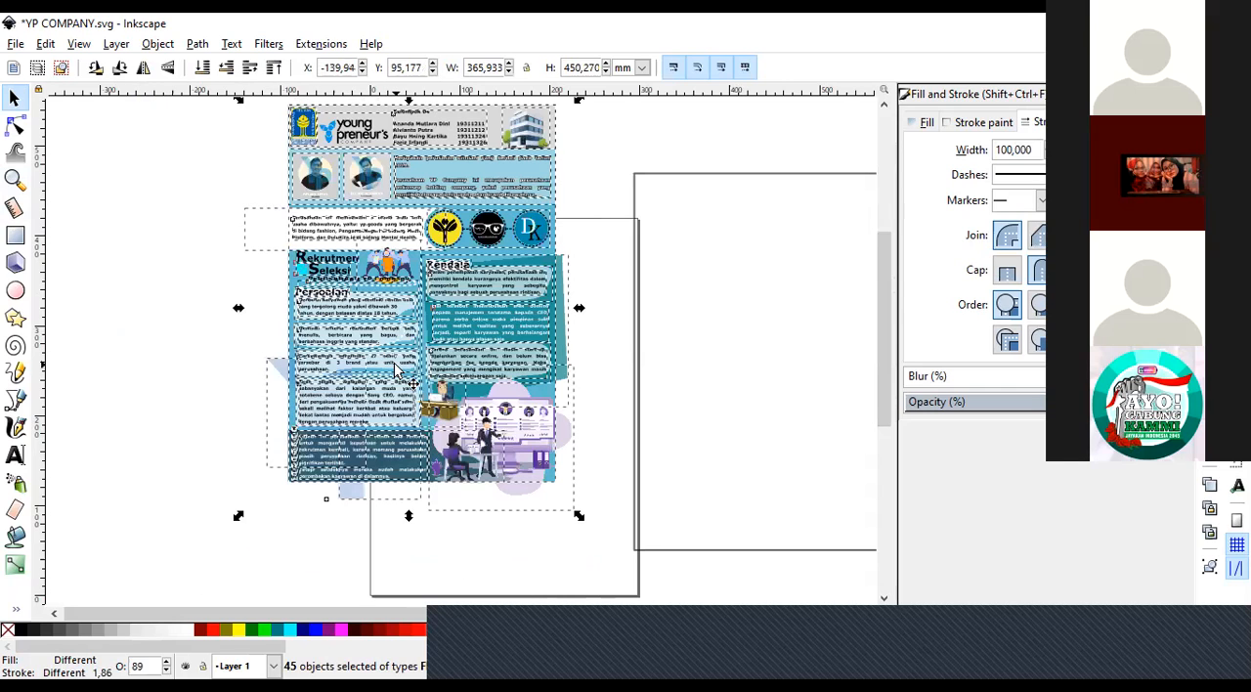
right_click(357, 324)
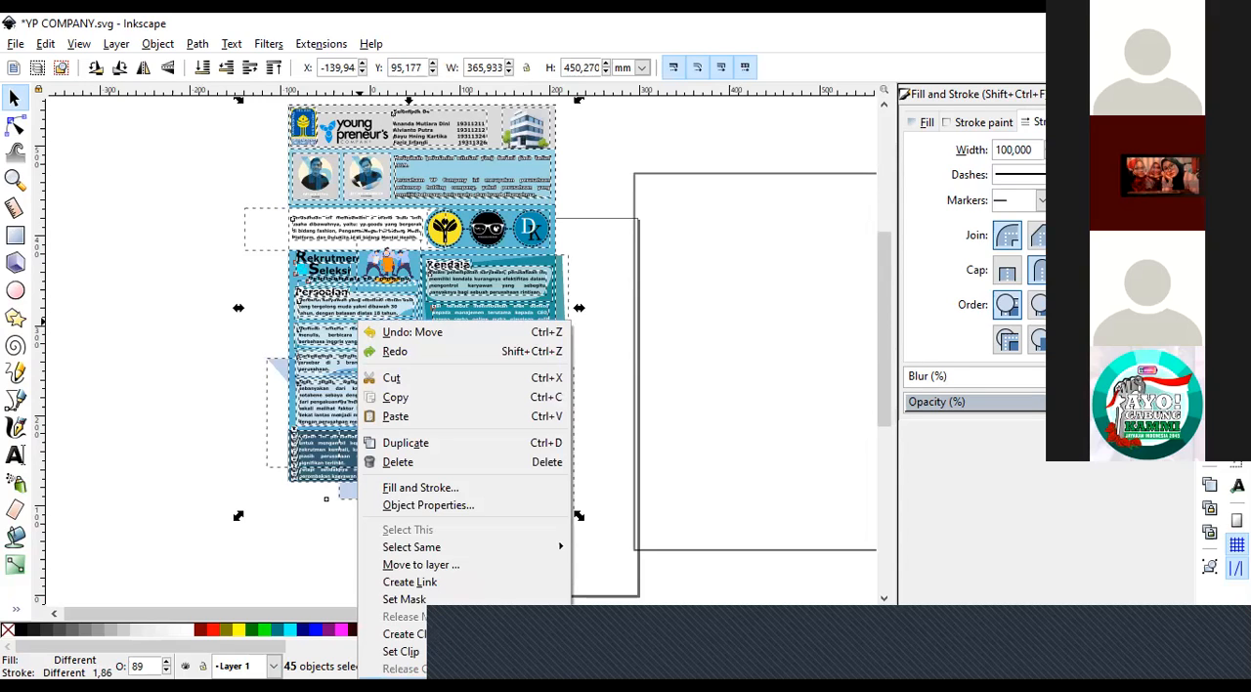
click(378, 179)
right_click(404, 565)
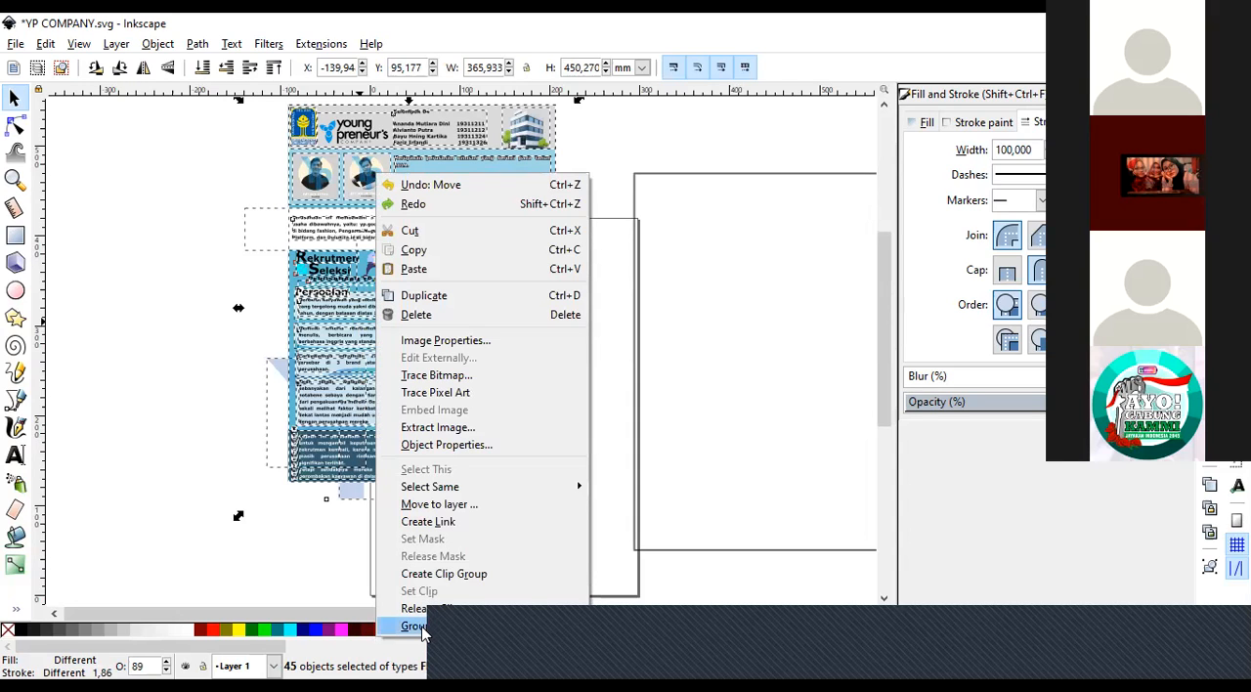
click(415, 626)
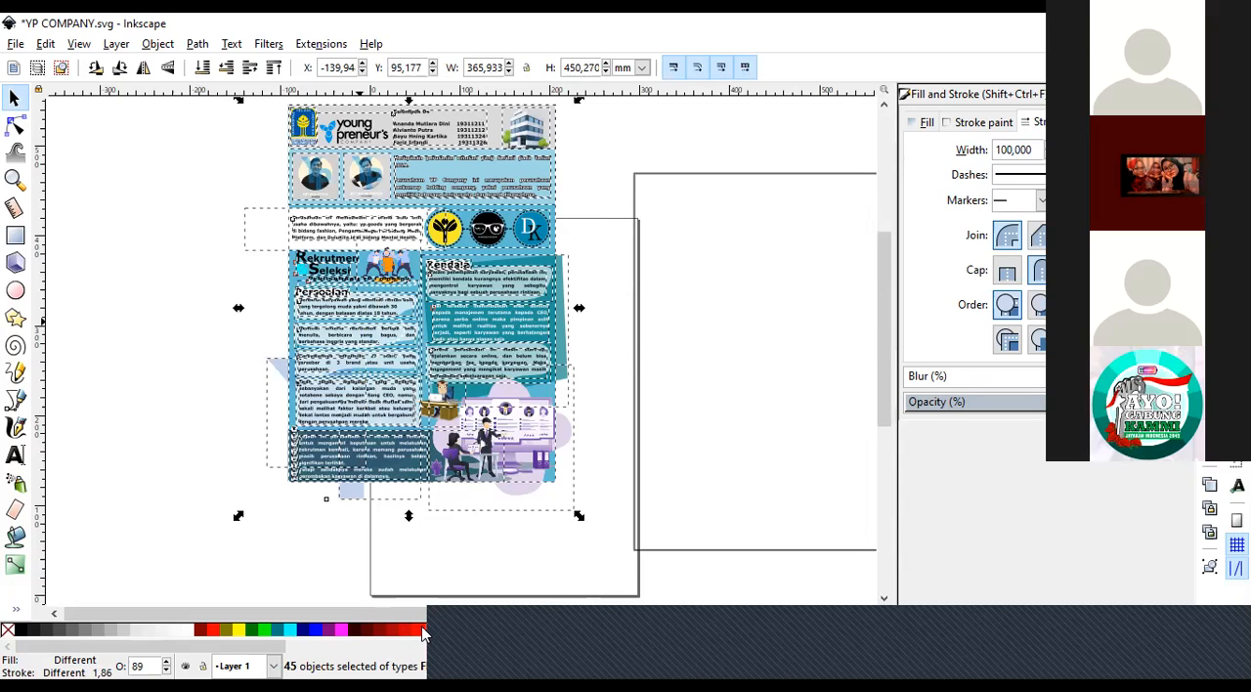
Move the grouped poster as one object to about X -96 mm, Y 83 mm, and deselect it.
click(149, 421)
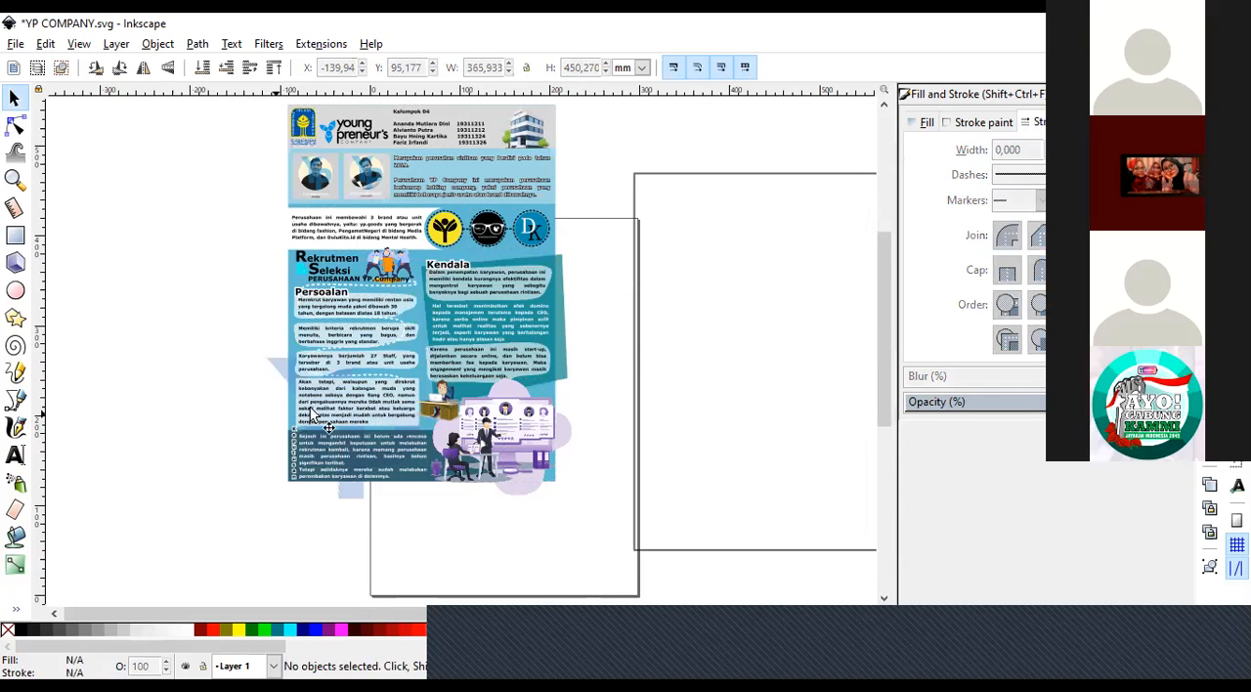
click(314, 415)
mouse_move(474, 425)
mouse_down()
mouse_move(478, 445)
mouse_move(433, 455)
mouse_move(388, 404)
mouse_up()
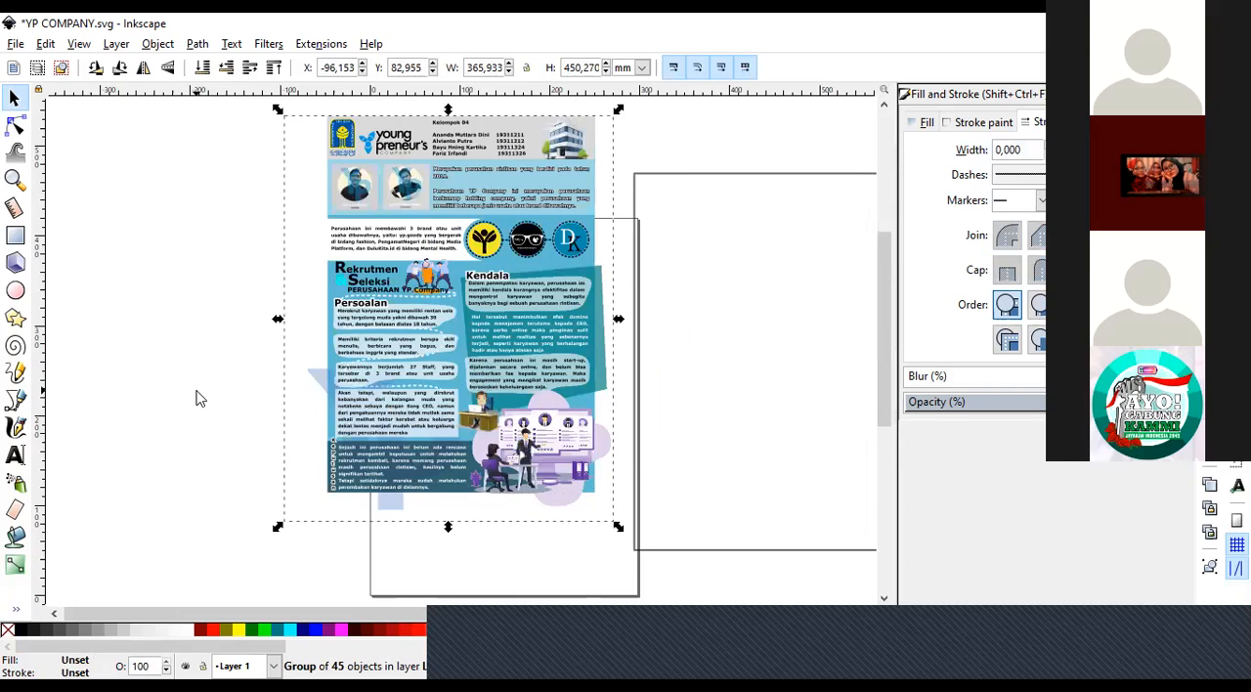
click(291, 415)
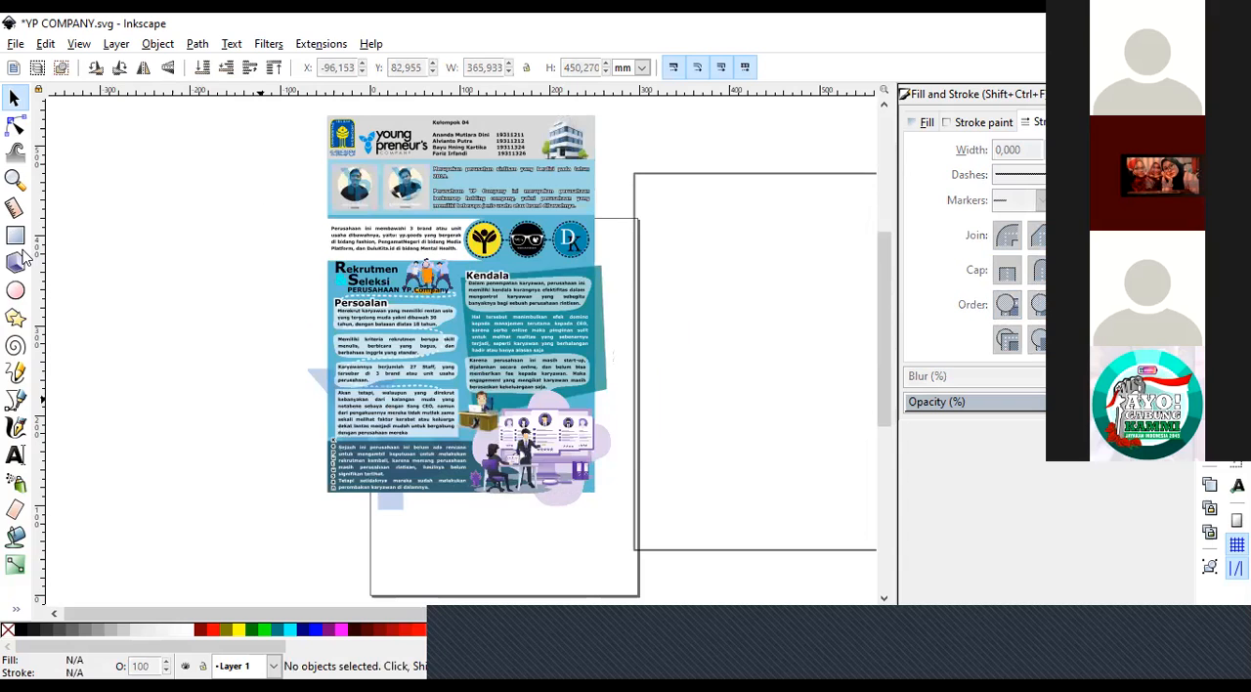
Examine the blue triangle overhanging the poster's edge beside the Persoalan text boxes.
click(14, 179)
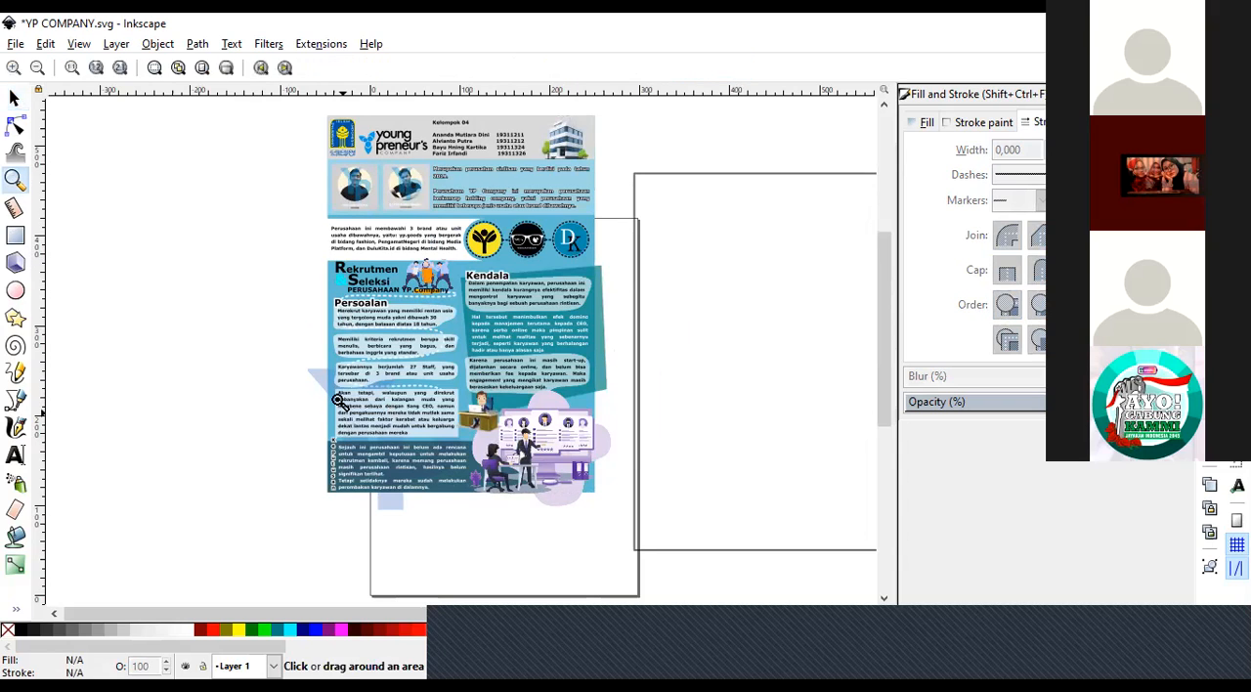
click(318, 382)
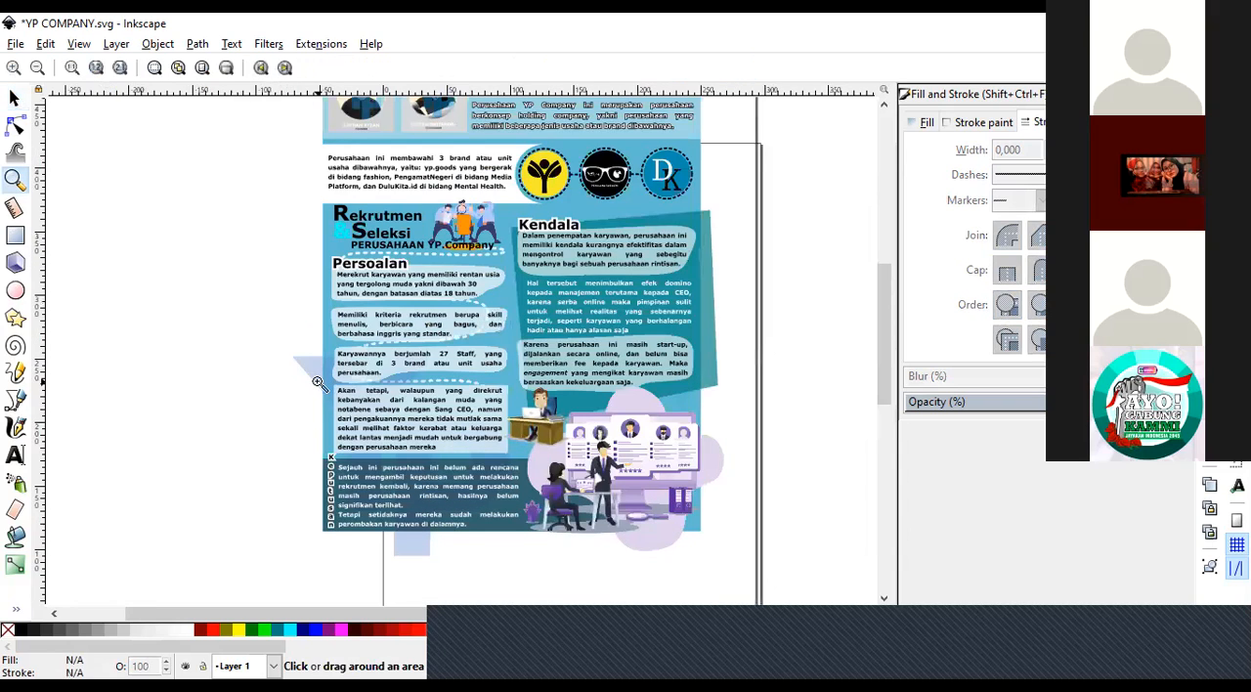
click(336, 319)
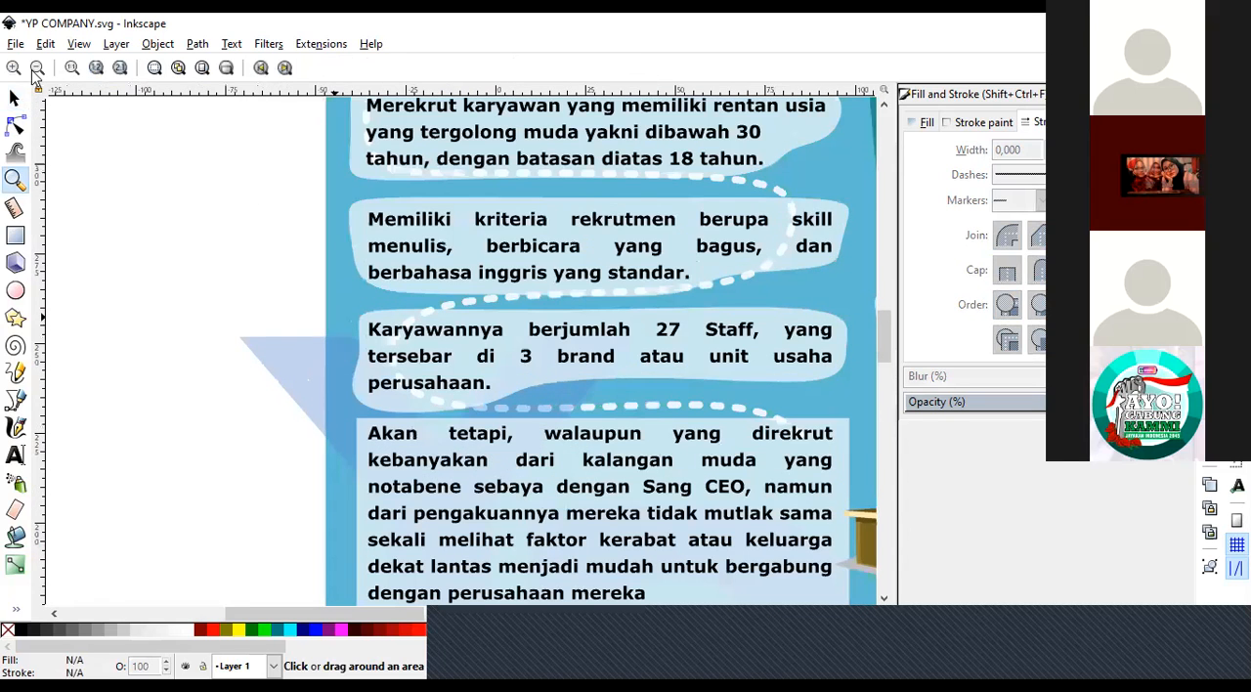
Draw a rectangle about 291 x 362 mm on the empty canvas beside the poster and give it a solid outline.
click(36, 70)
key(minus)
key(minus)
key(minus)
drag(883, 282, 887, 273)
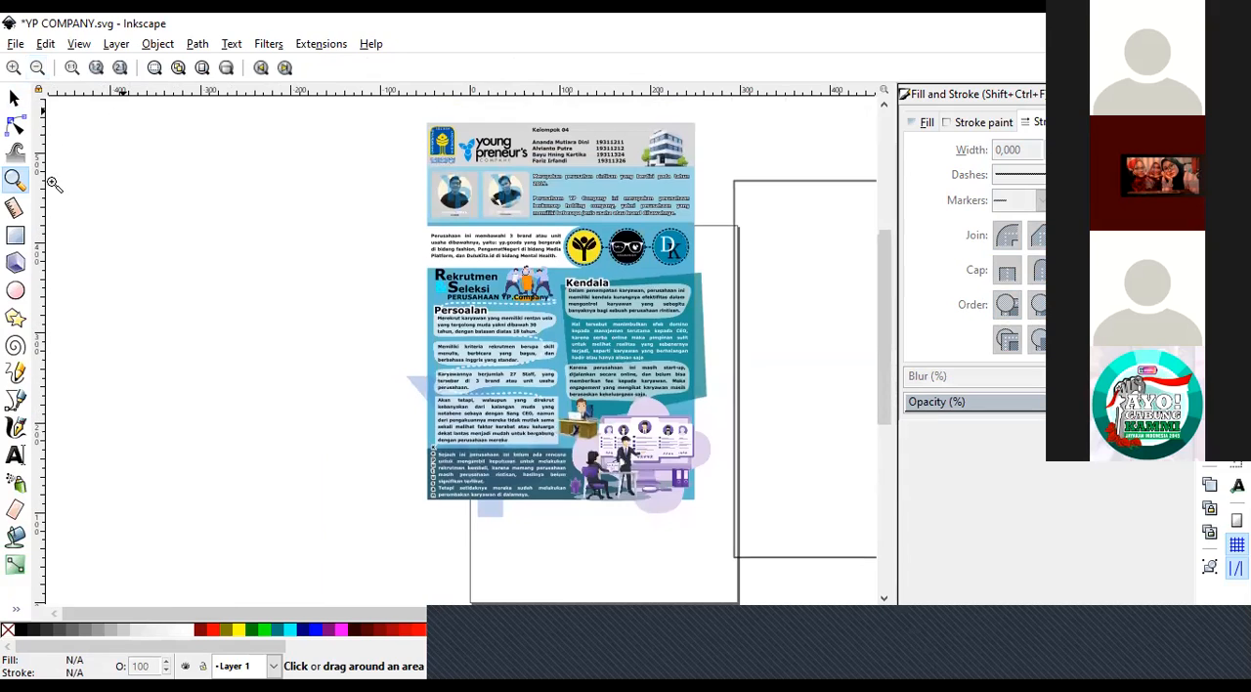
key(r)
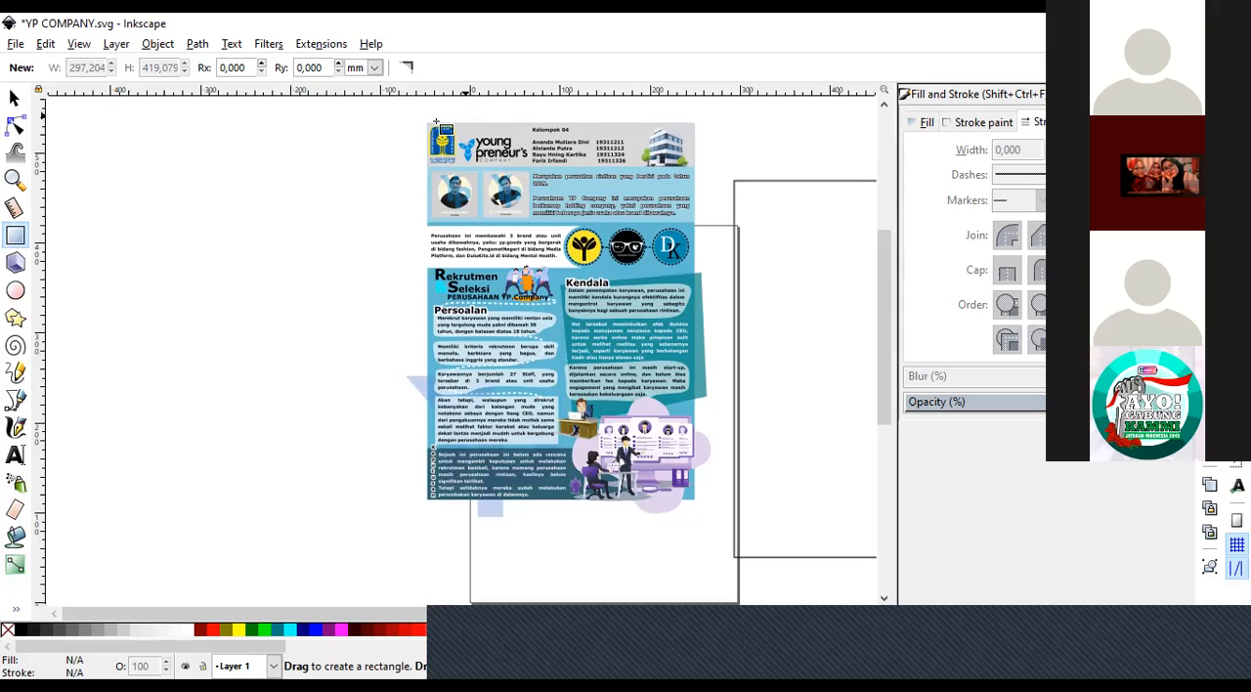
drag(120, 167, 383, 493)
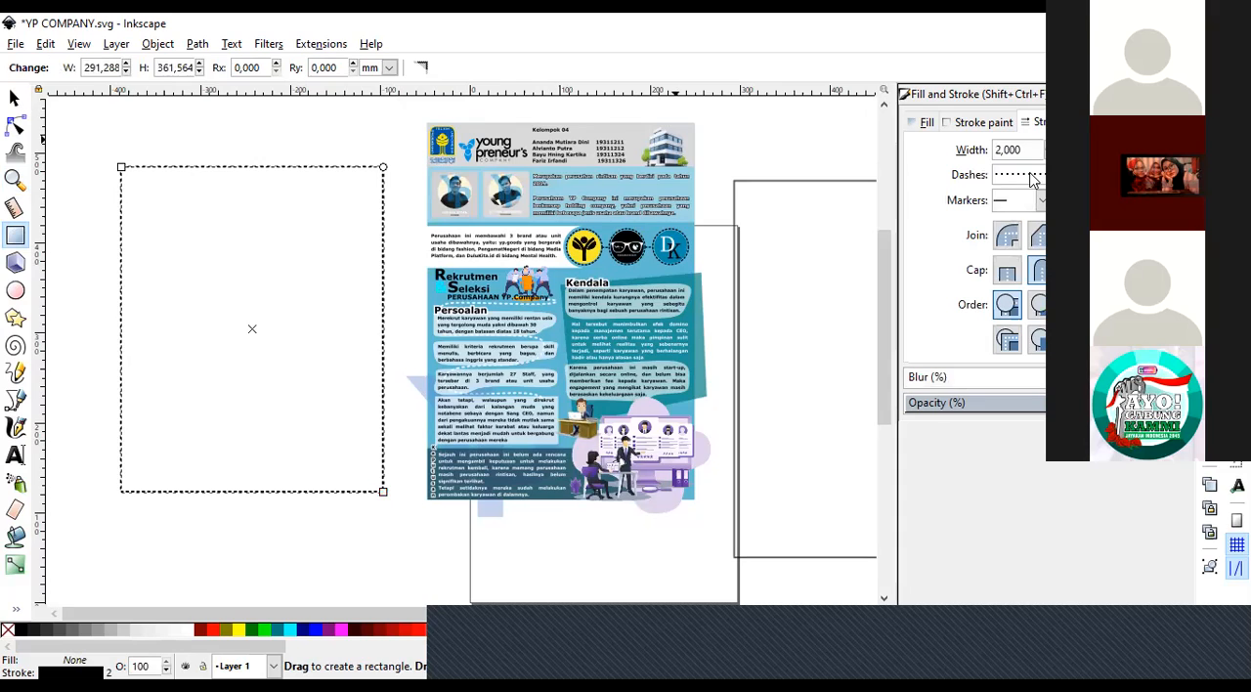
click(1068, 175)
click(1067, 195)
Delete the rectangle on the empty canvas beside the poster.
click(15, 99)
click(161, 162)
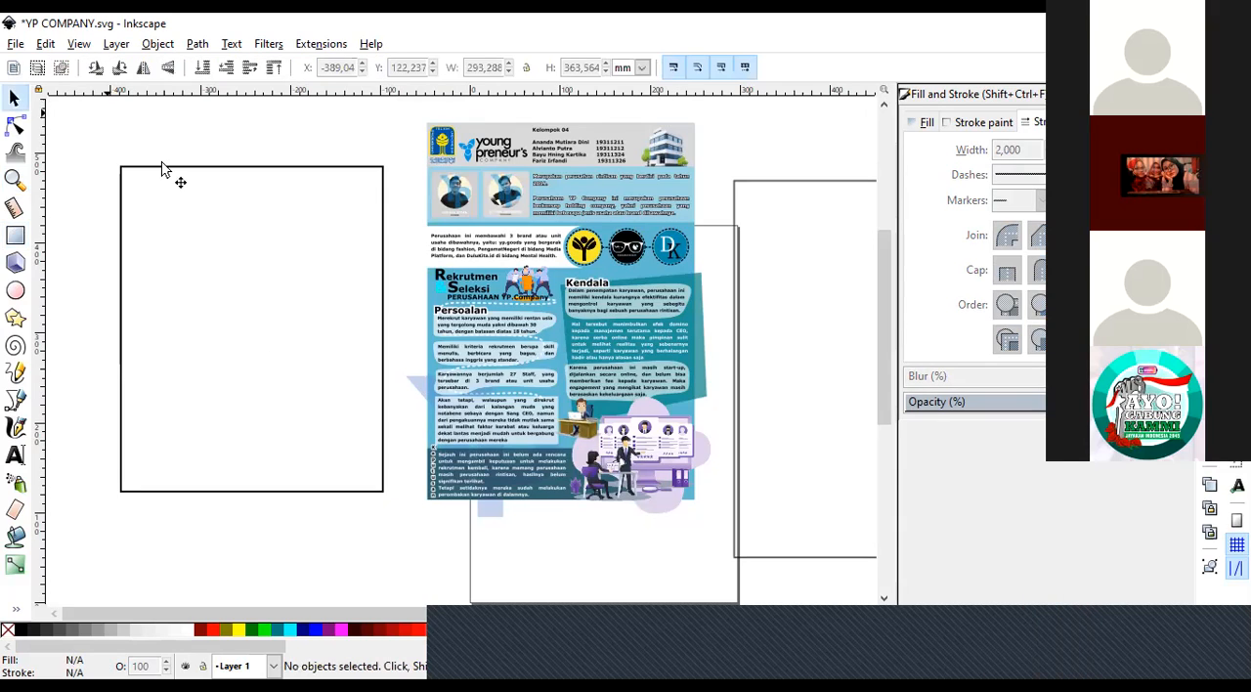
click(167, 174)
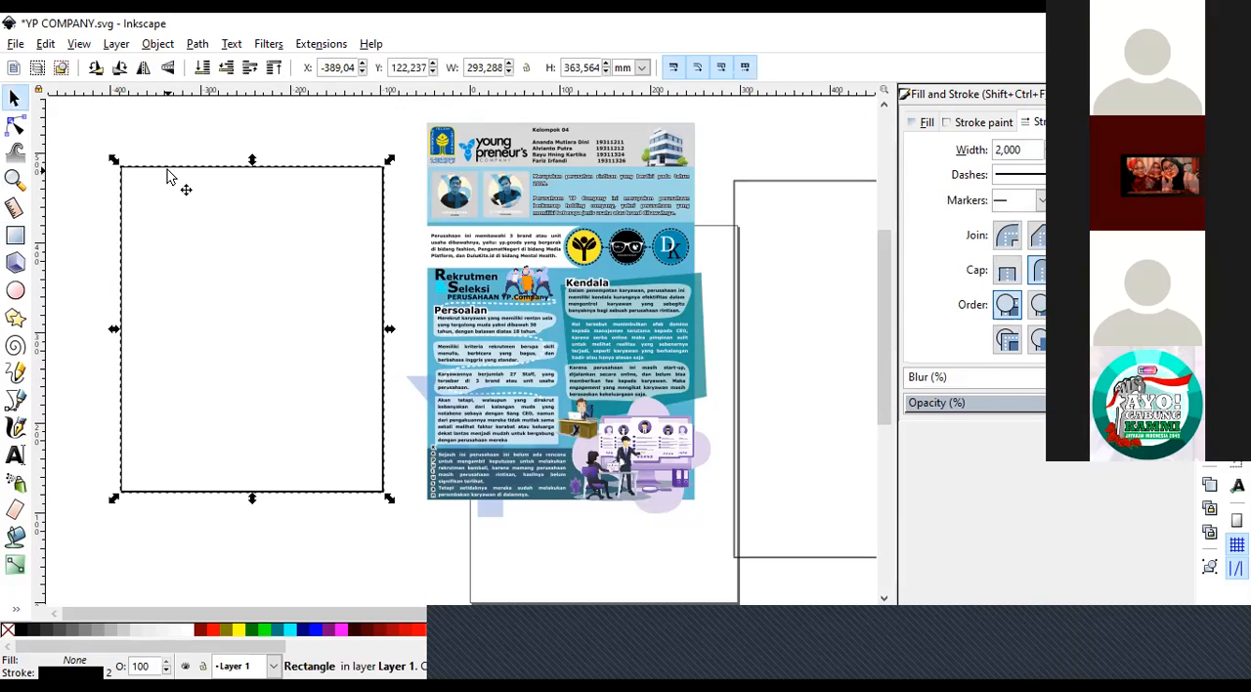
key(Delete)
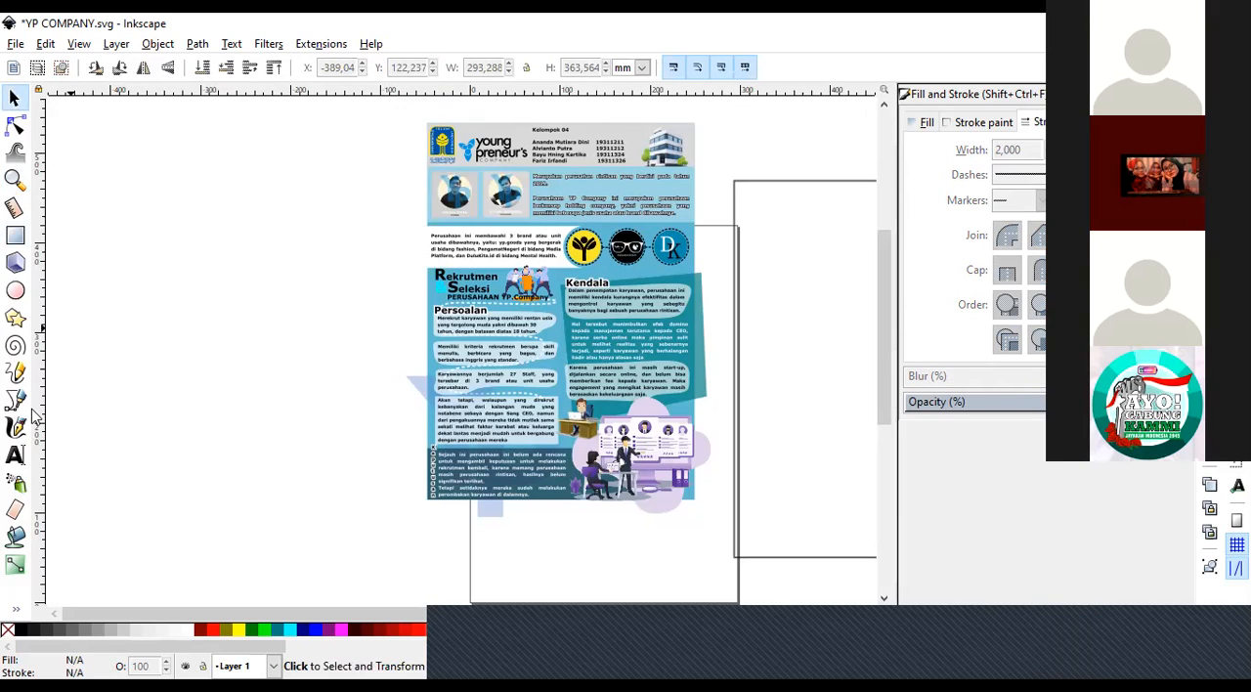
Draw a rectangle about 297 x 419 mm over the poster, matching its background corners, and deselect it.
click(15, 235)
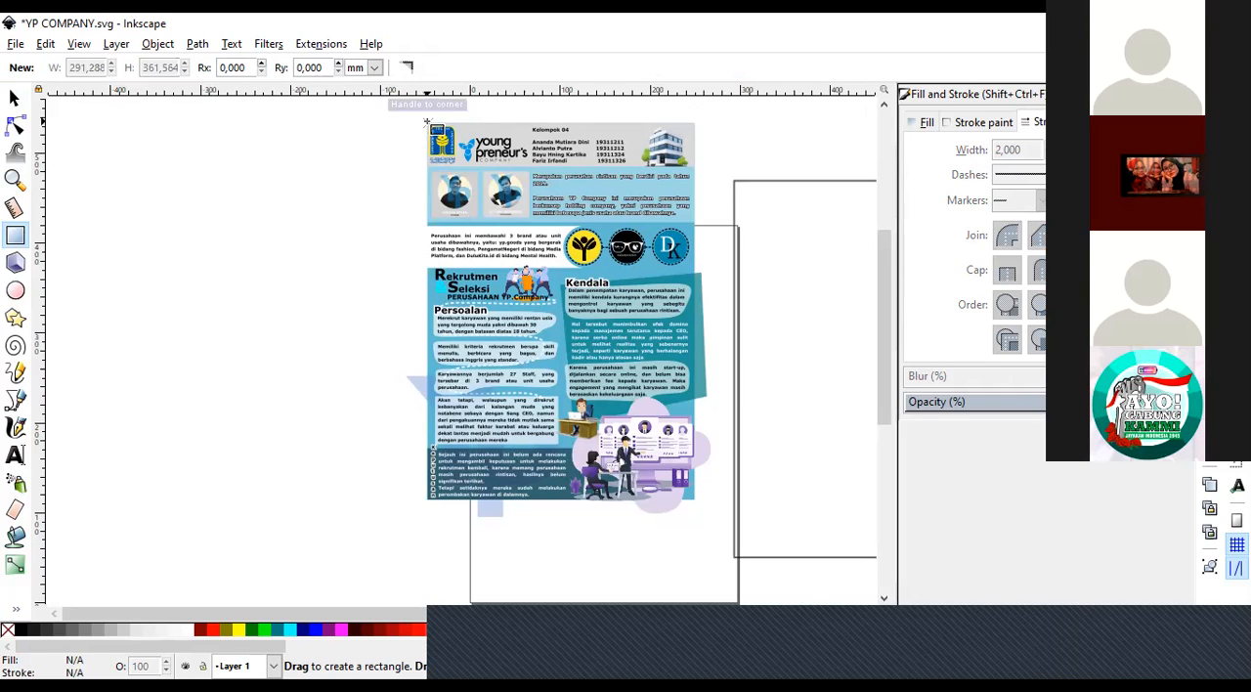
mouse_move(426, 122)
mouse_down()
mouse_move(486, 175)
mouse_move(711, 510)
mouse_up()
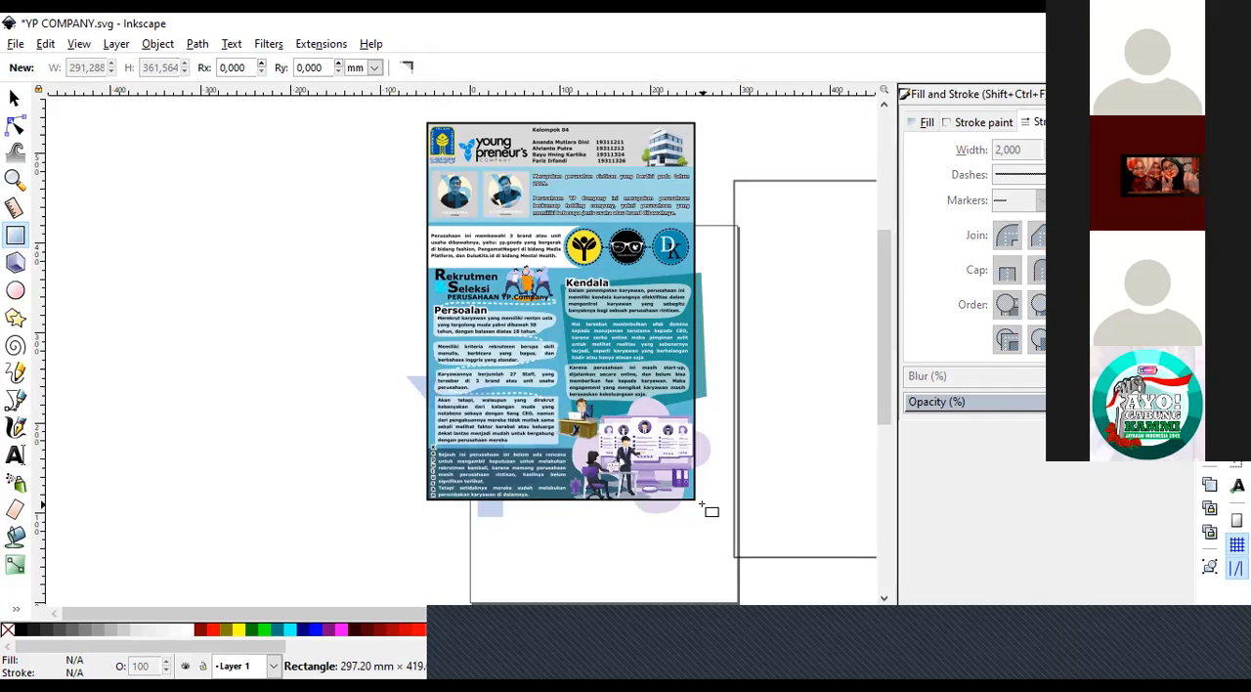
mouse_move(700, 504)
mouse_down()
mouse_move(714, 527)
mouse_move(702, 506)
mouse_up()
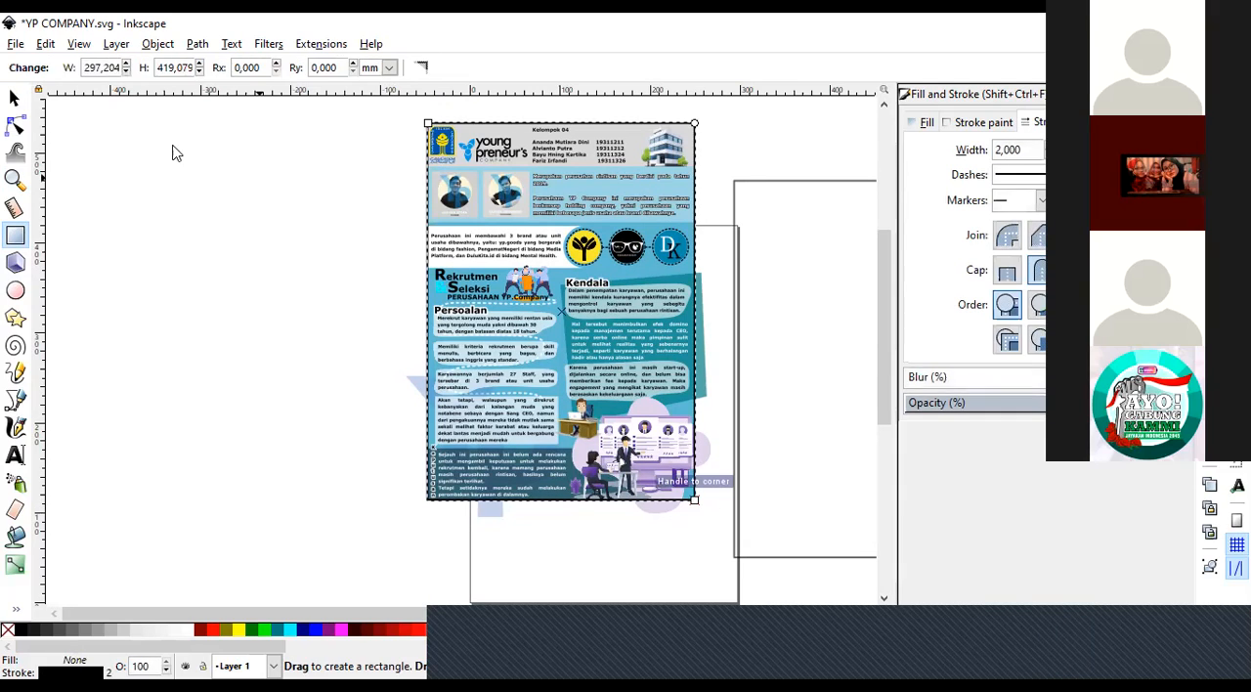
click(13, 98)
click(145, 295)
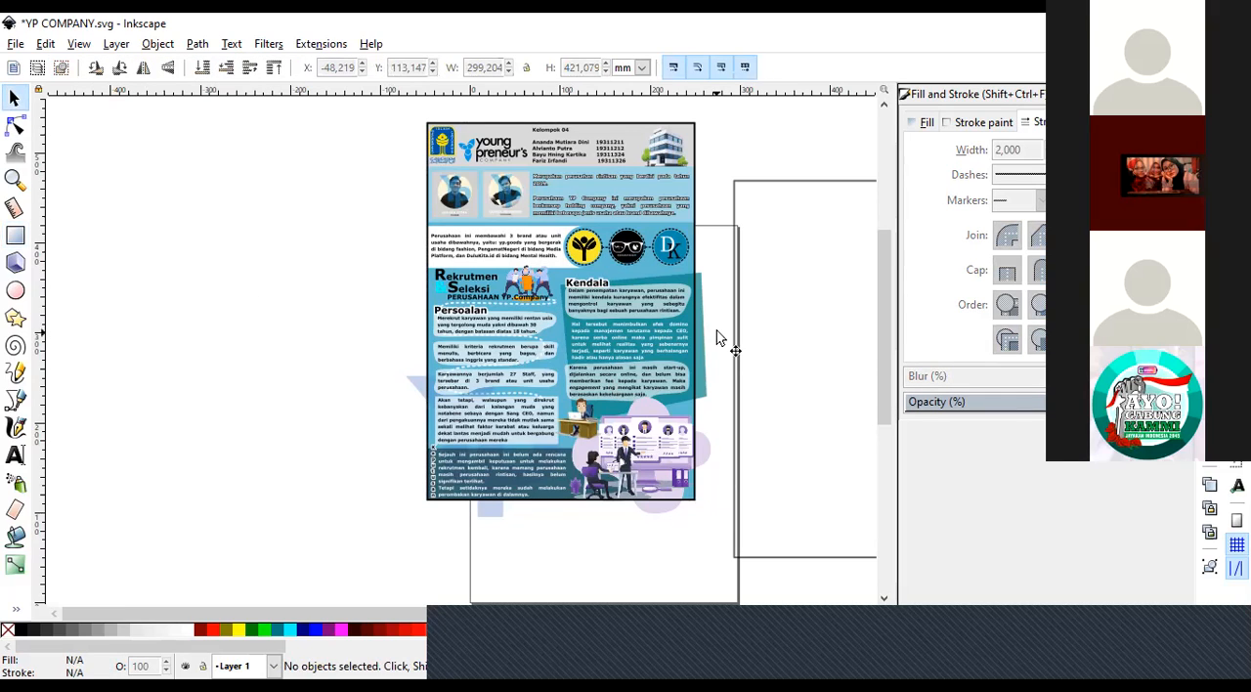
Try moving the grouped poster out from under the frame rectangle to about X -336 mm, and undo the move.
click(705, 372)
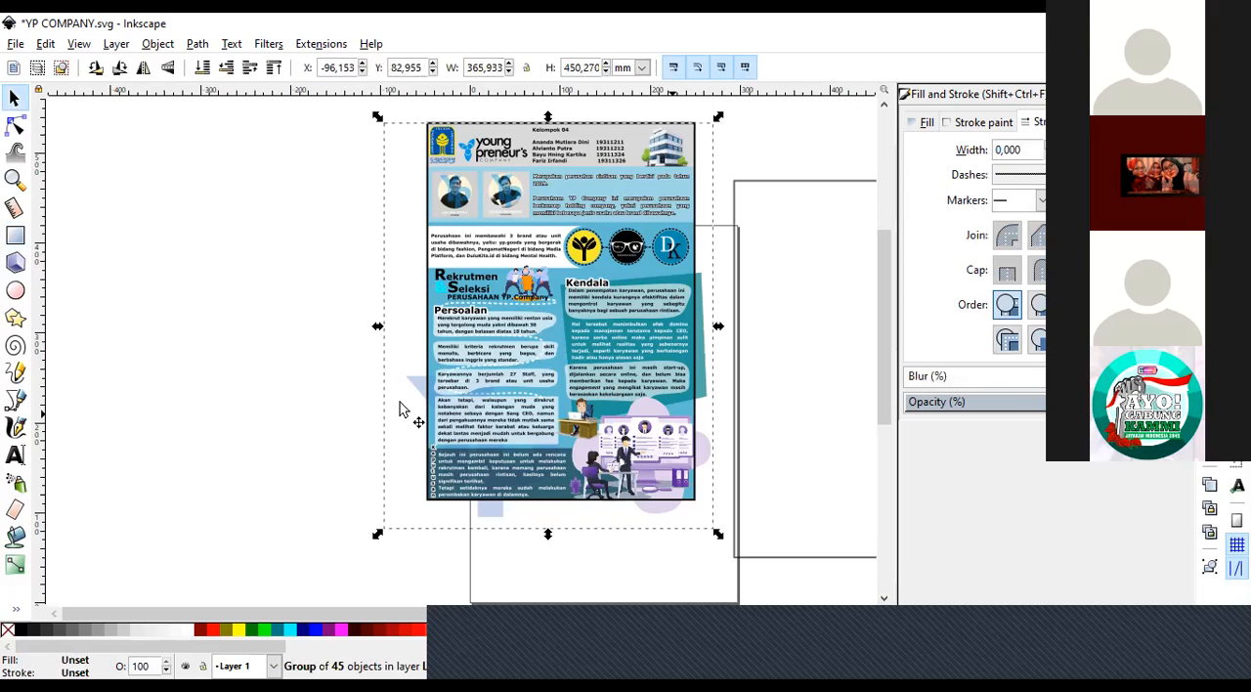
drag(529, 368, 301, 360)
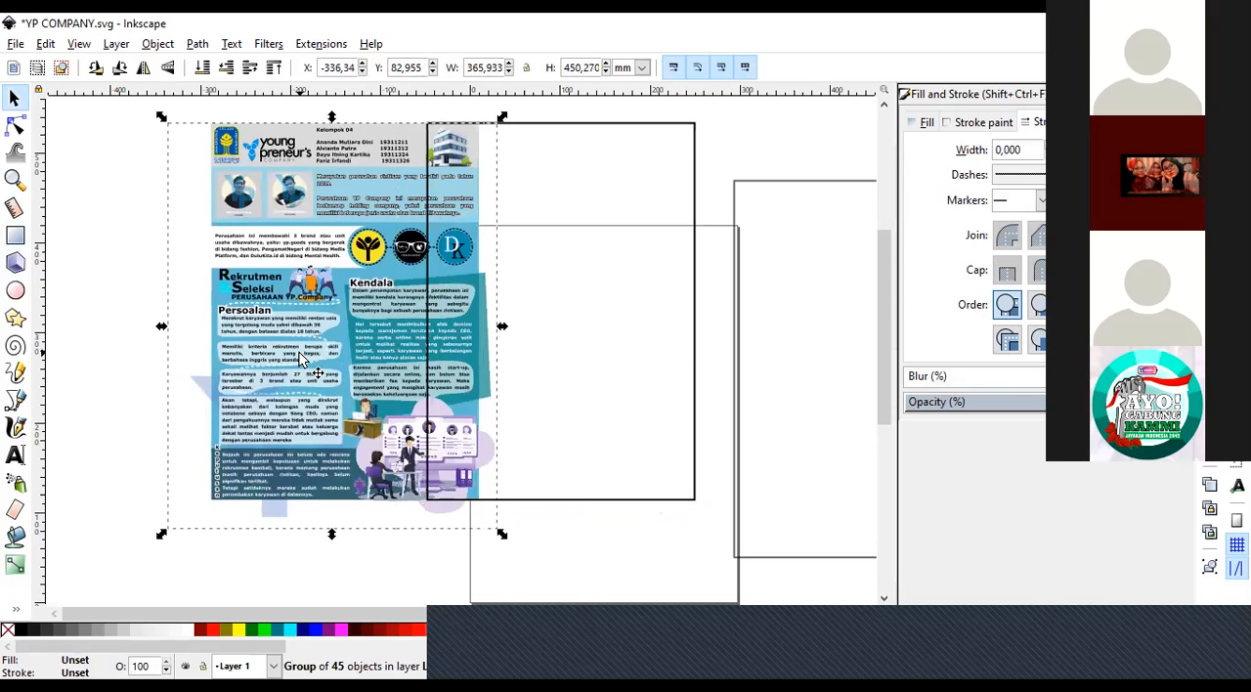
key(ctrl)
key(ctrl)
key(ctrl+z)
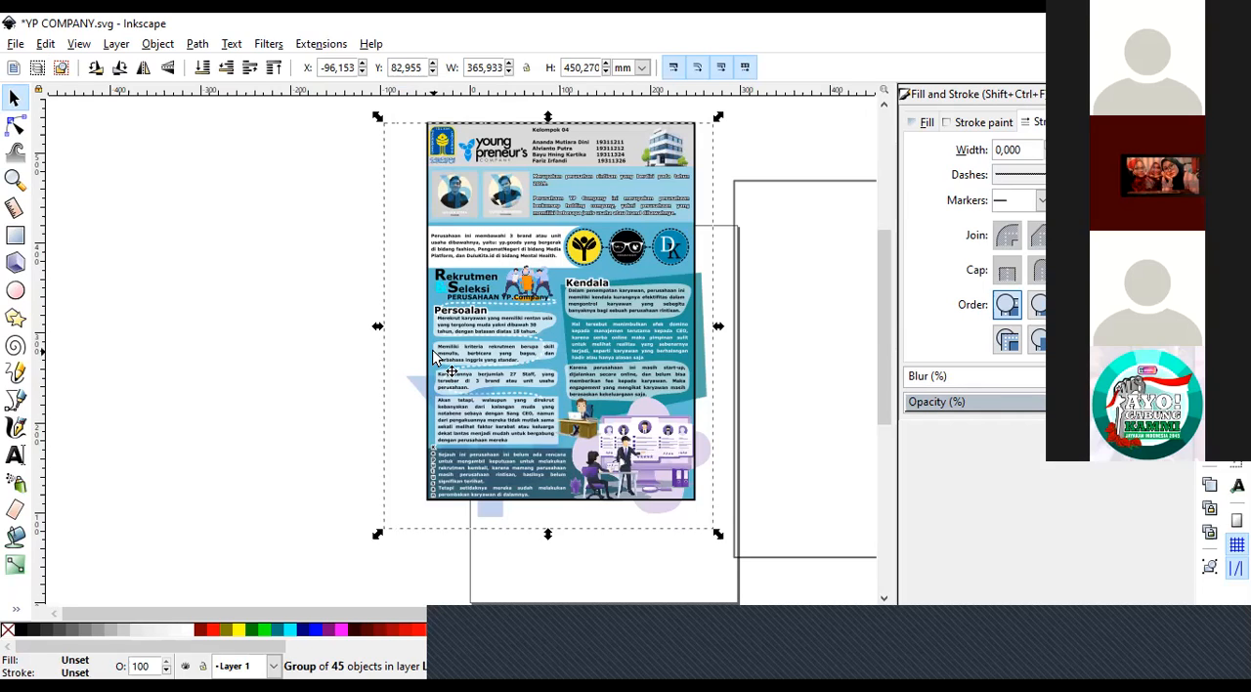
Add the frame rectangle to the poster selection, move both to about X -267 mm, Y 62 mm, and deselect them.
shift+click(428, 357)
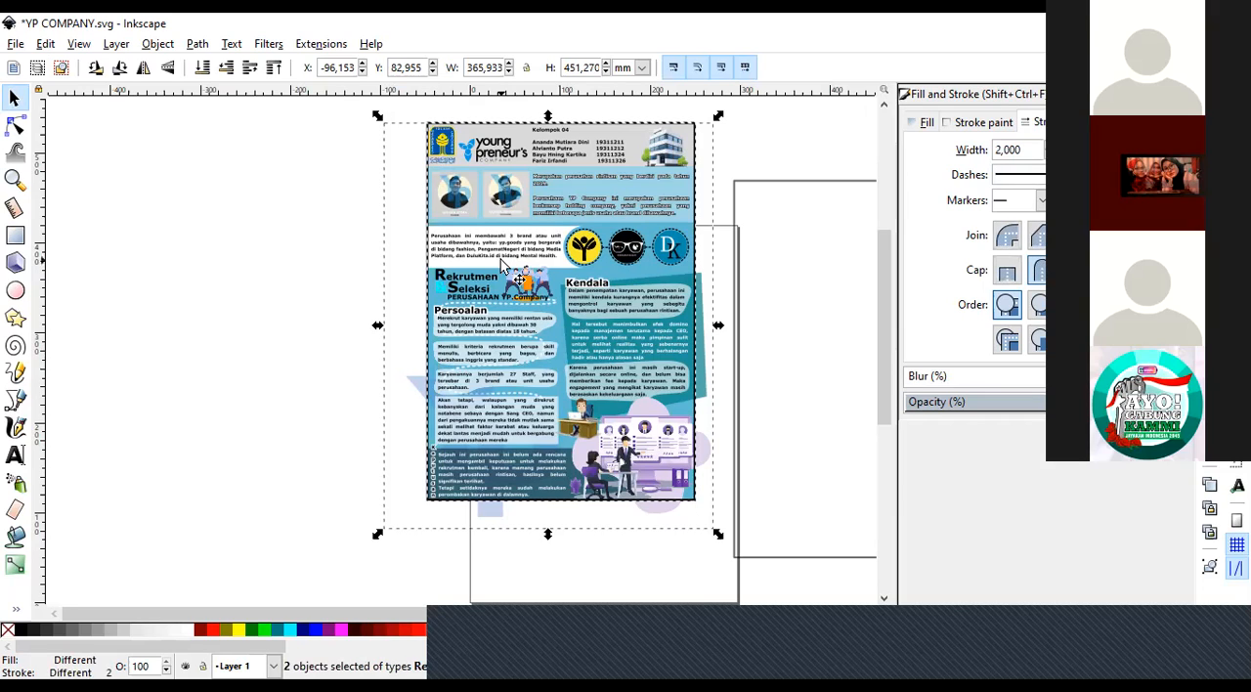
drag(501, 262, 348, 281)
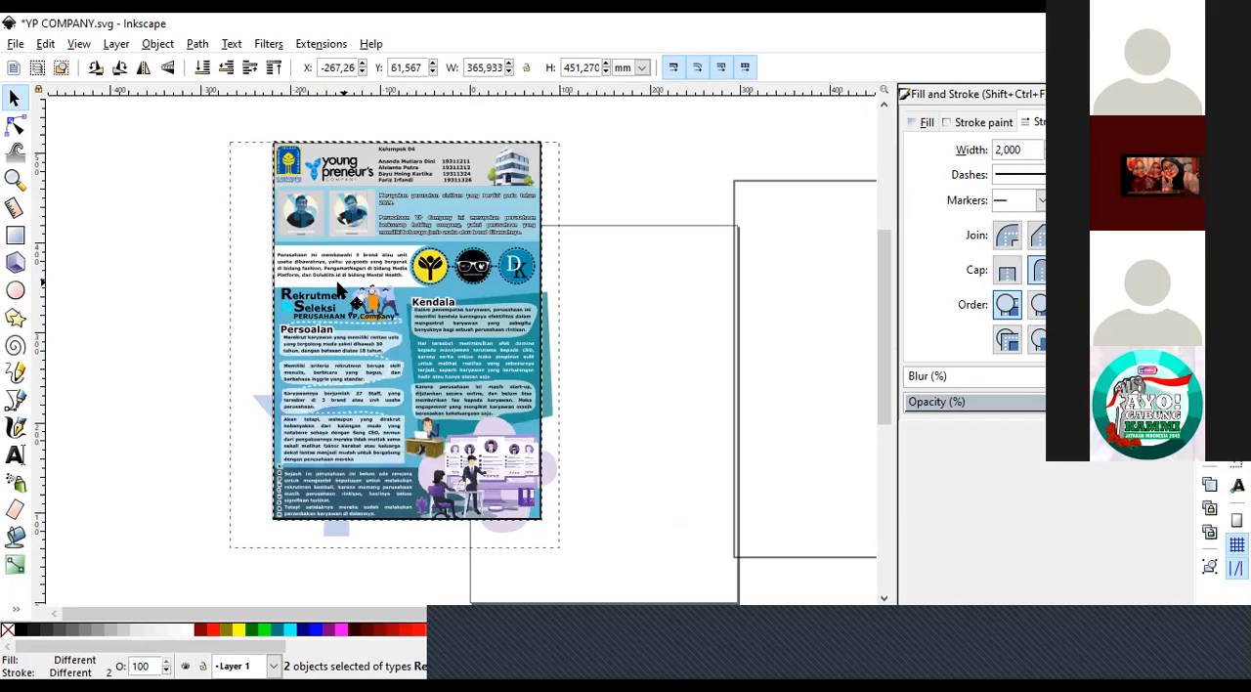
click(168, 409)
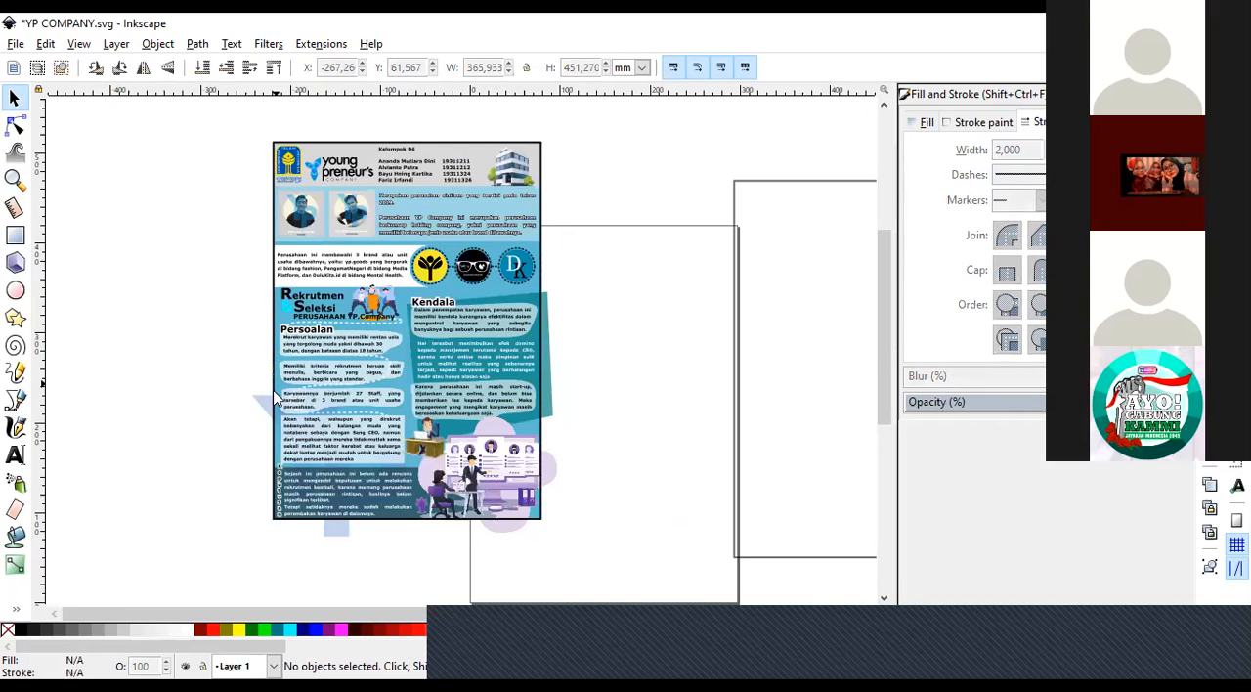
Try moving the poster group and the frame rectangle apart, and undo the moves.
click(525, 370)
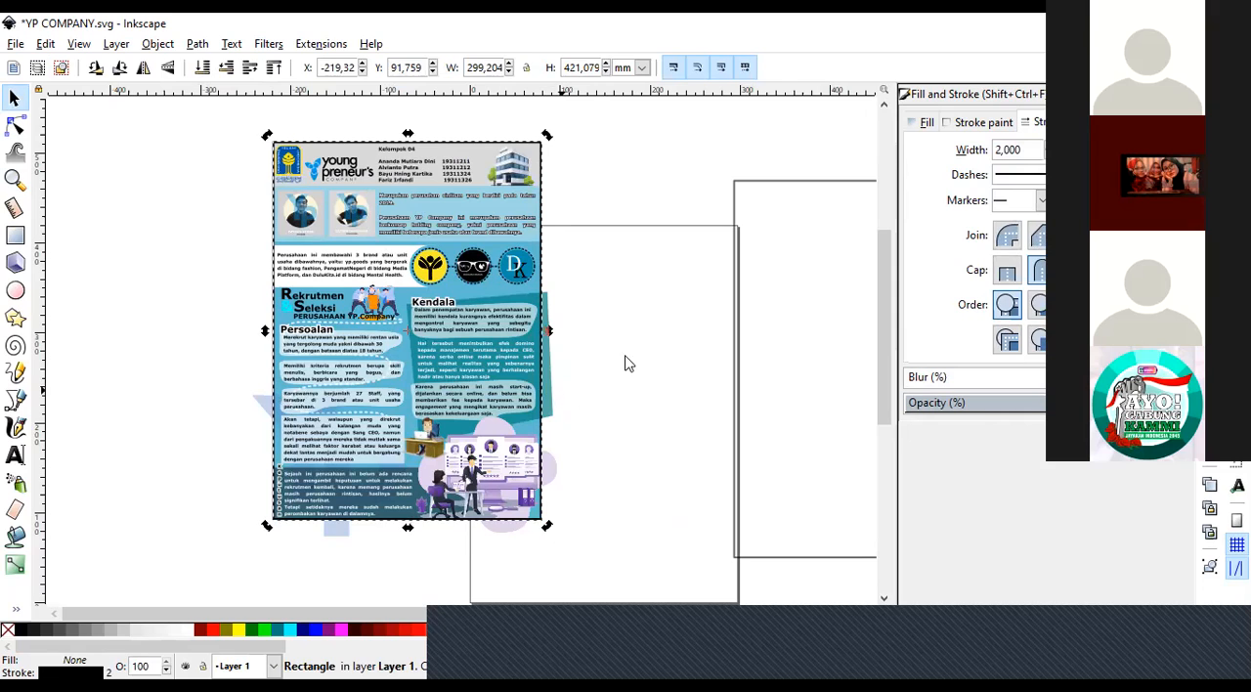
click(642, 326)
click(348, 383)
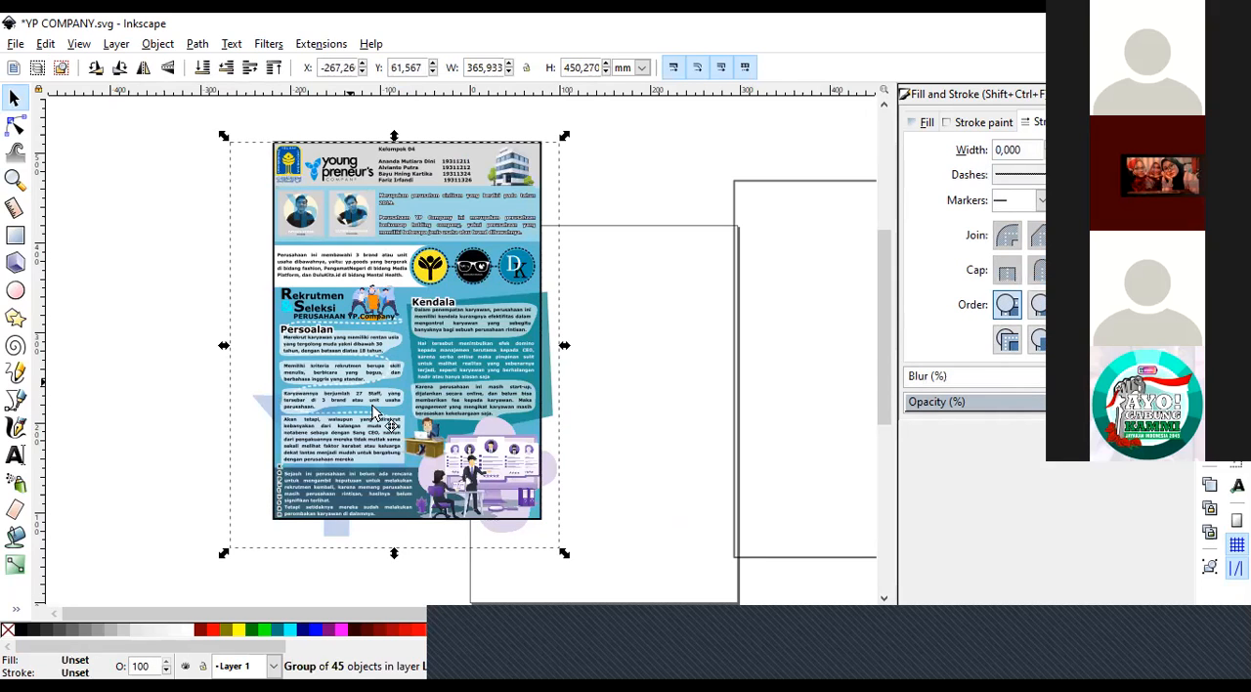
drag(394, 388, 637, 302)
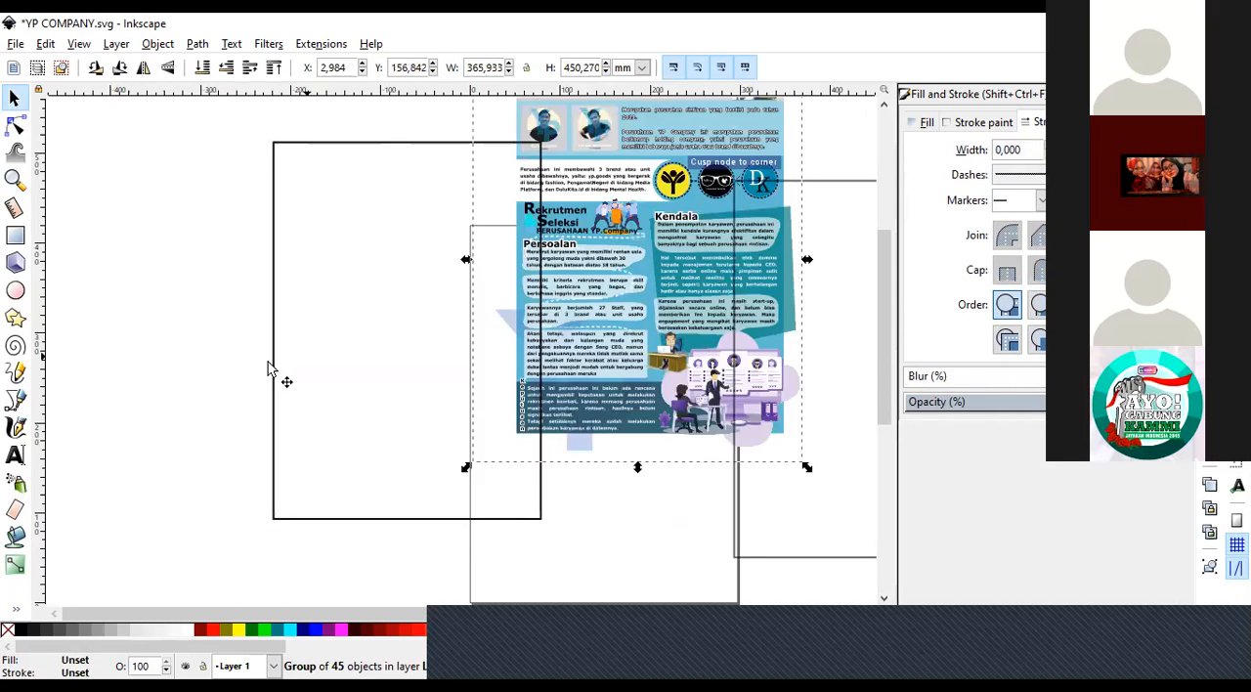
click(274, 364)
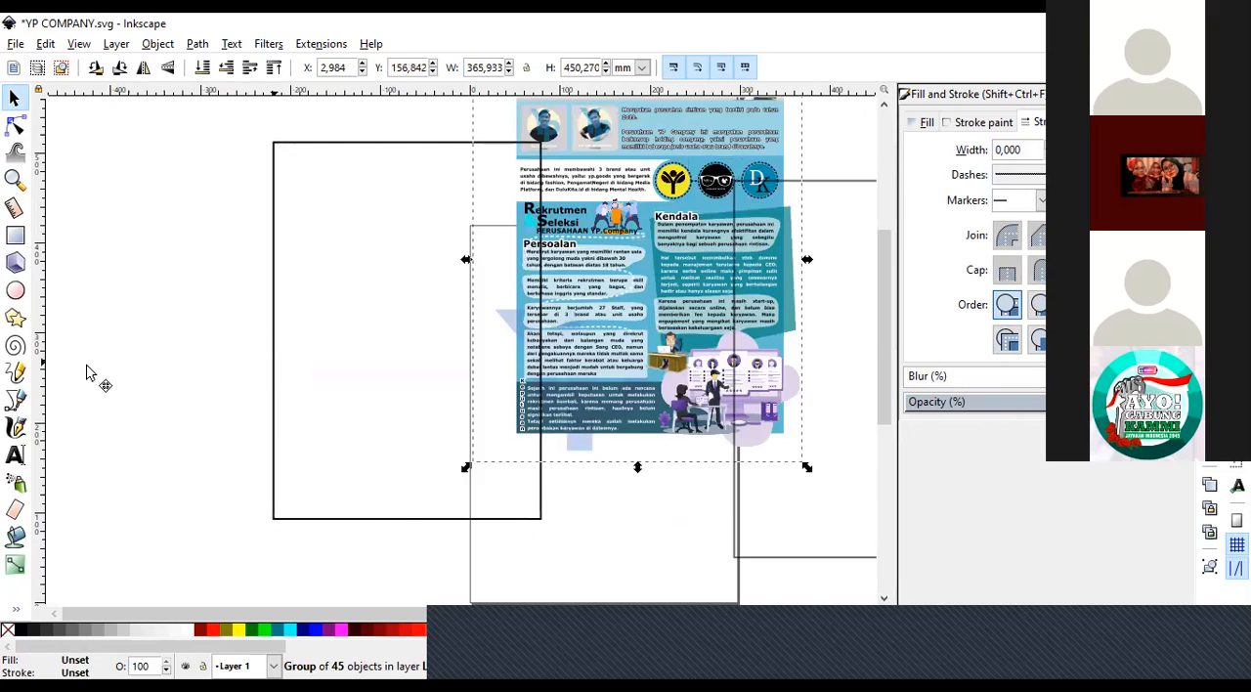
drag(275, 364, 87, 366)
key(ctrl+z)
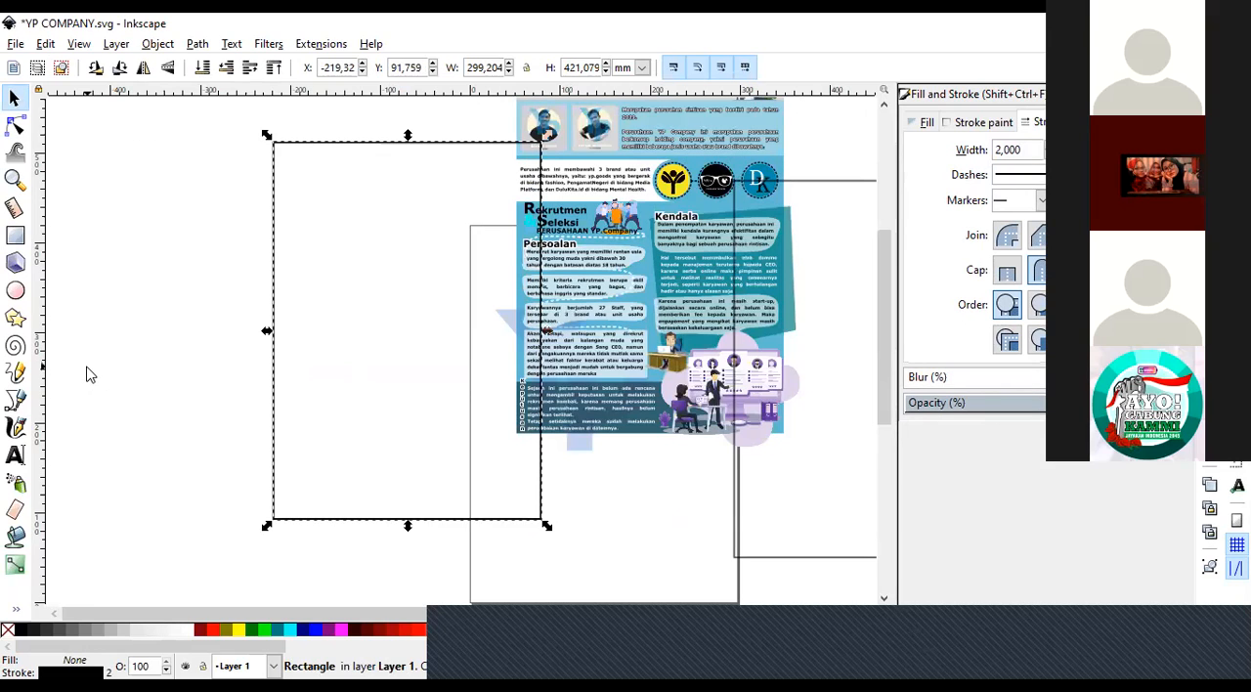
key(ctrl+z)
click(162, 407)
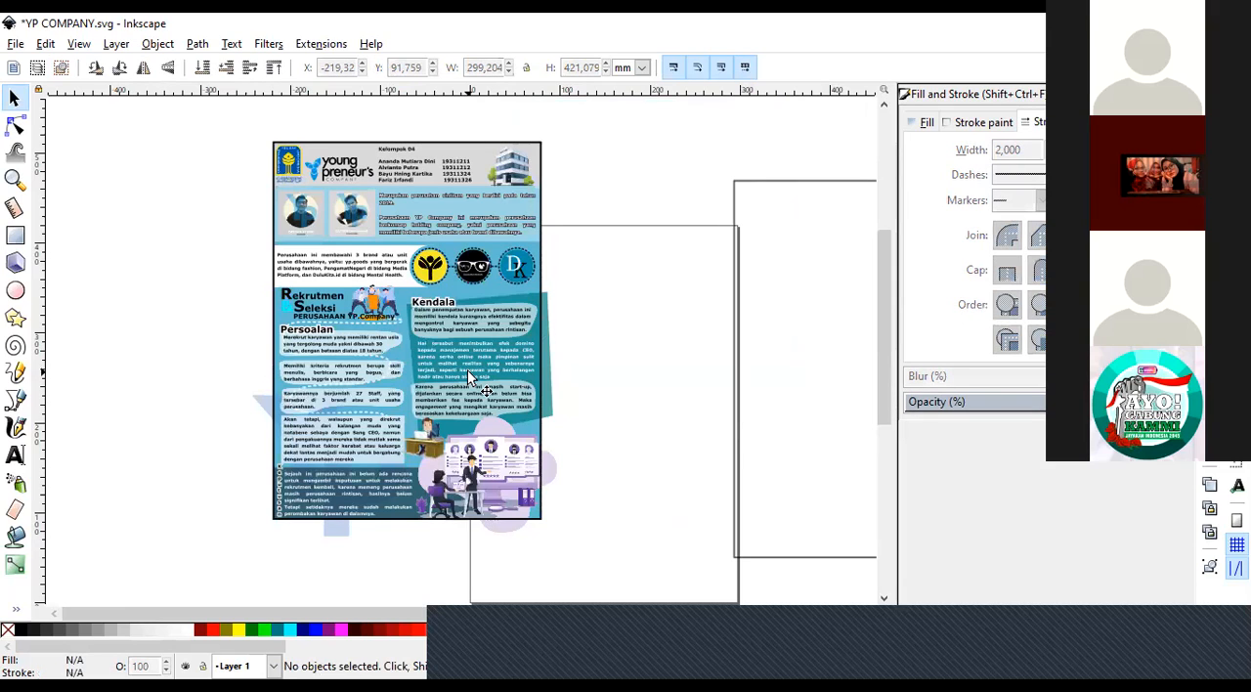
Select the poster group together with the frame rectangle and move them to about X -165 mm, Y 77 mm.
click(282, 421)
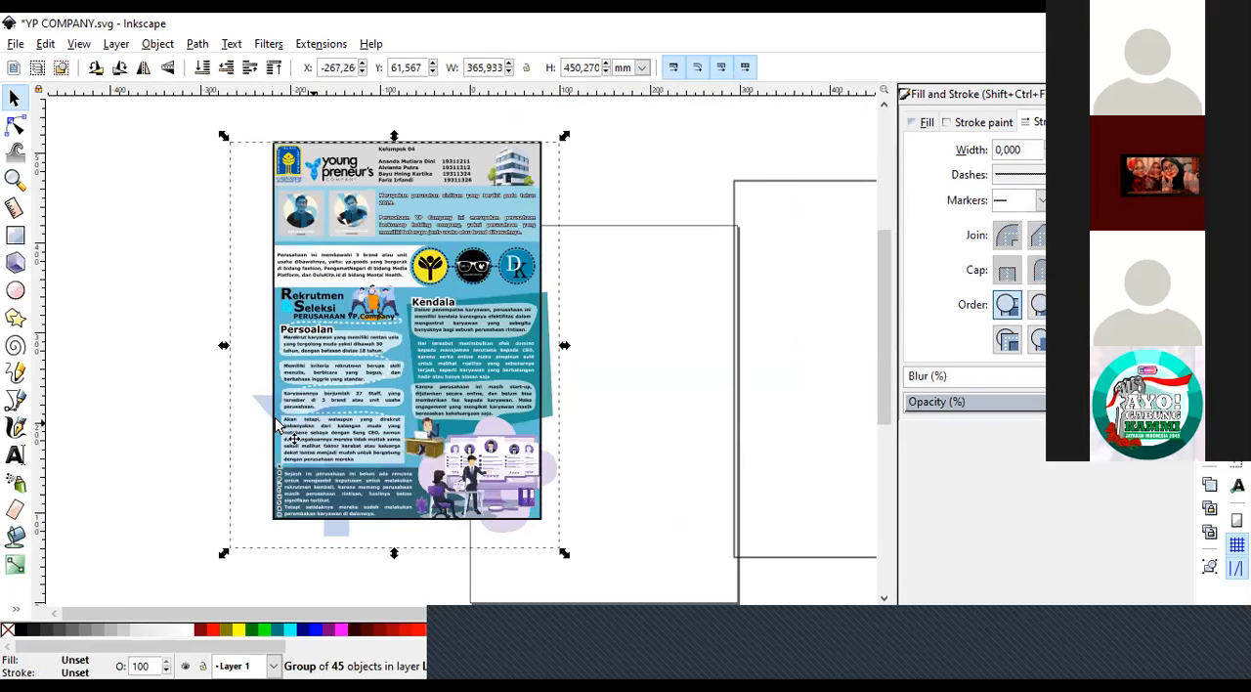
key(shift)
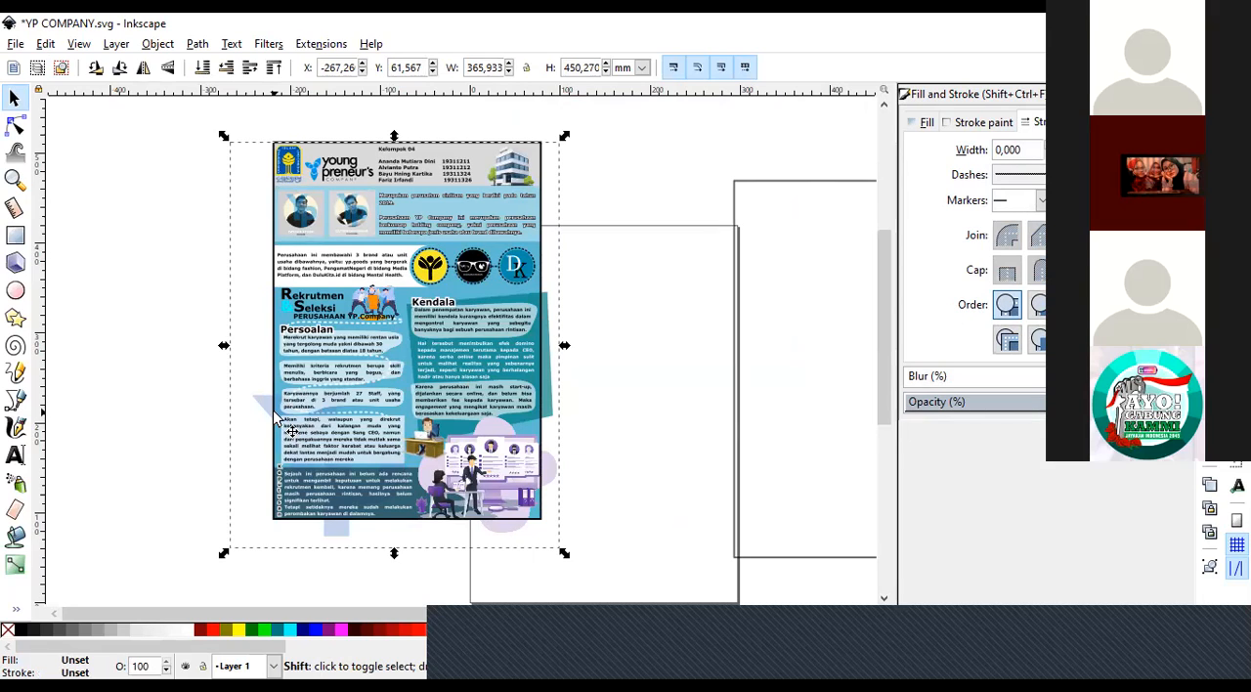
shift+click(278, 419)
key(shift)
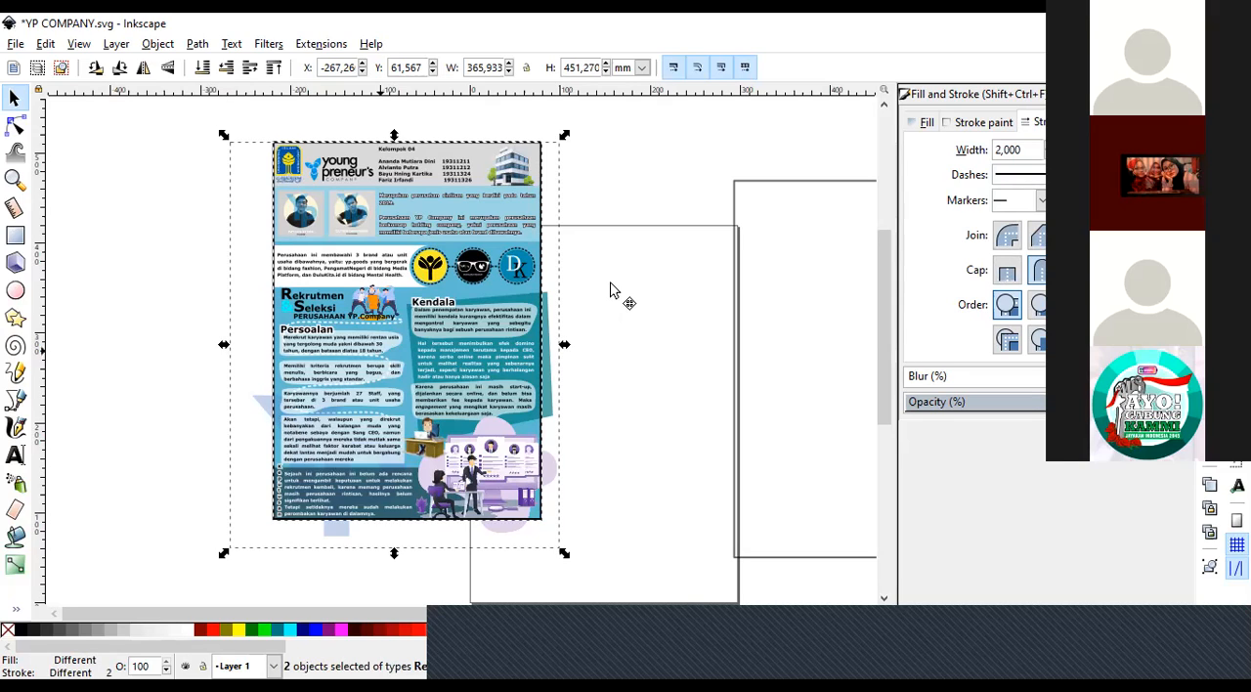
drag(611, 284, 487, 342)
Clip the poster group to the frame rectangle and deselect the result.
right_click(487, 342)
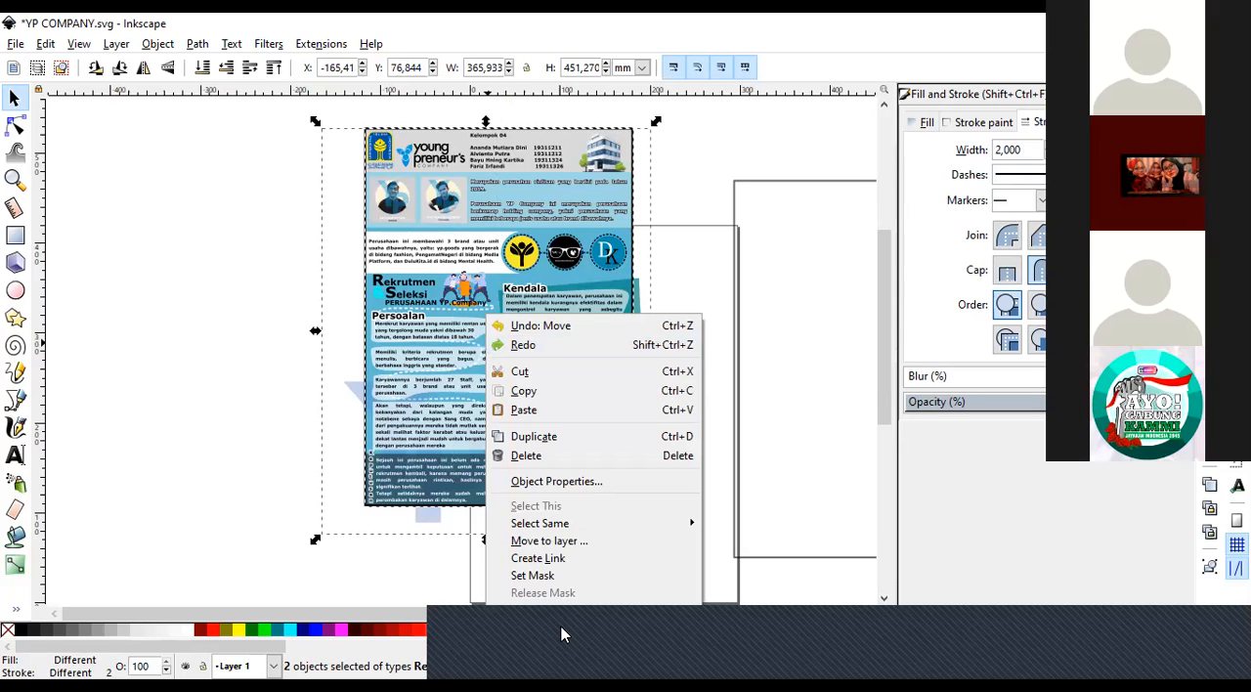
click(526, 643)
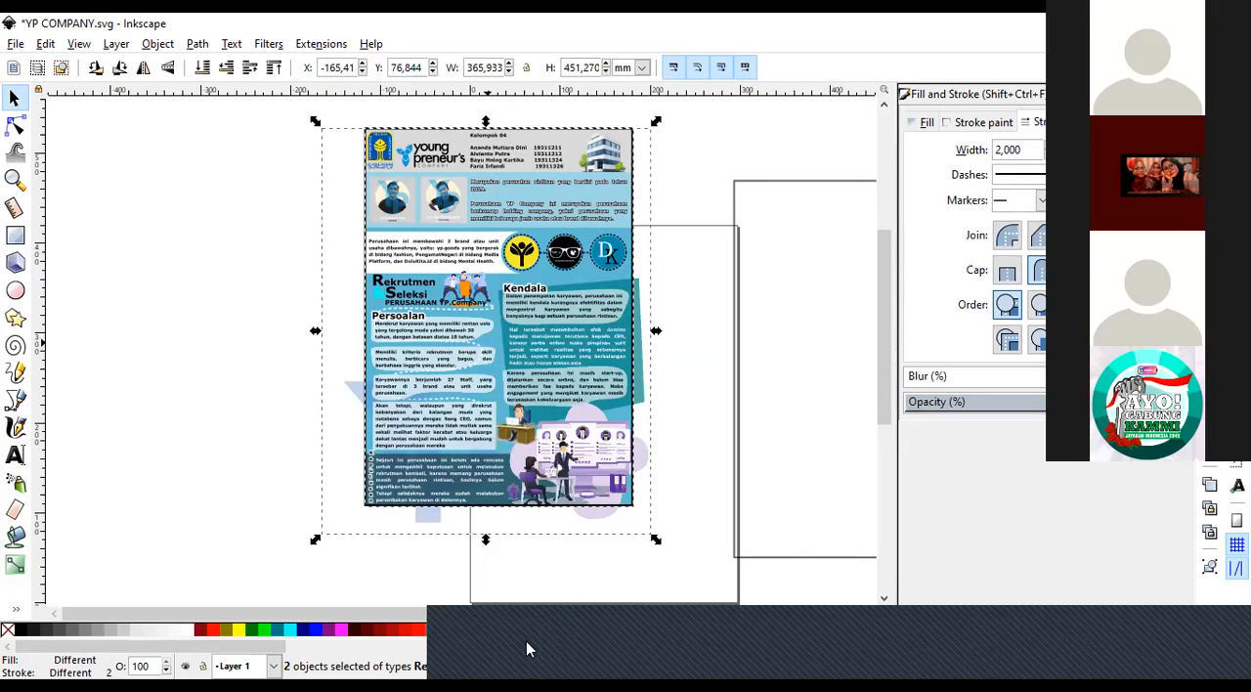
click(262, 464)
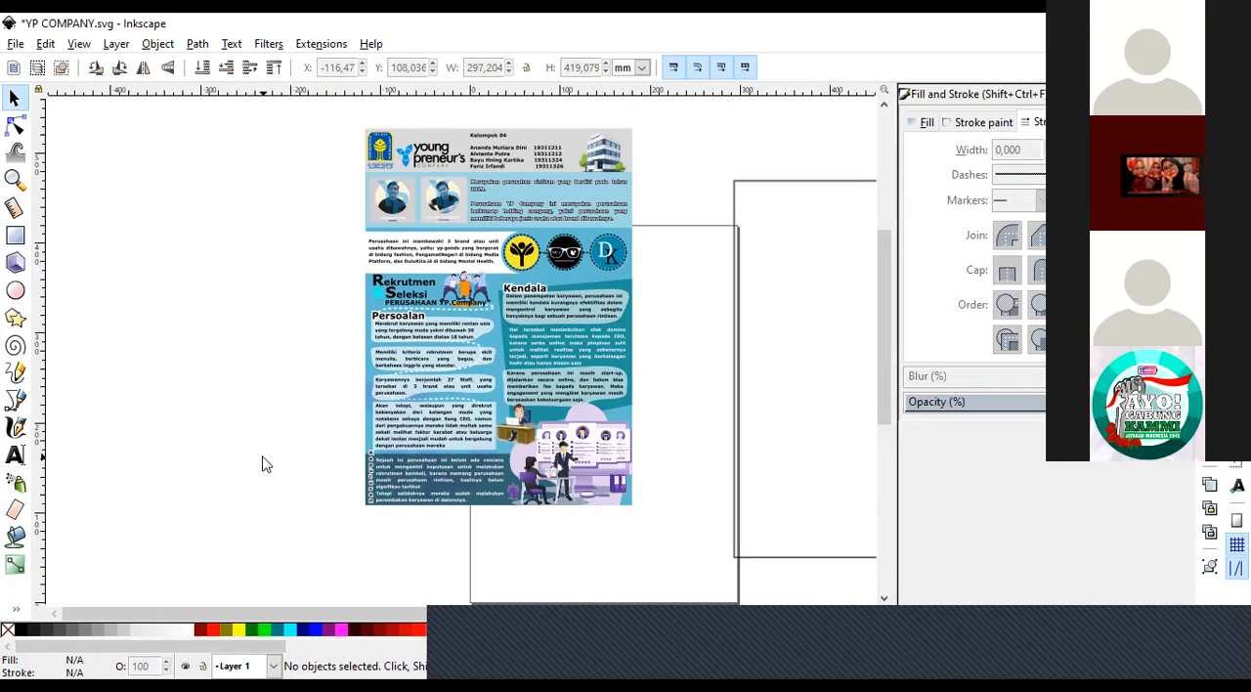
Examine the clipped poster edges close up around the purple recruitment illustration.
click(14, 180)
click(643, 484)
click(644, 485)
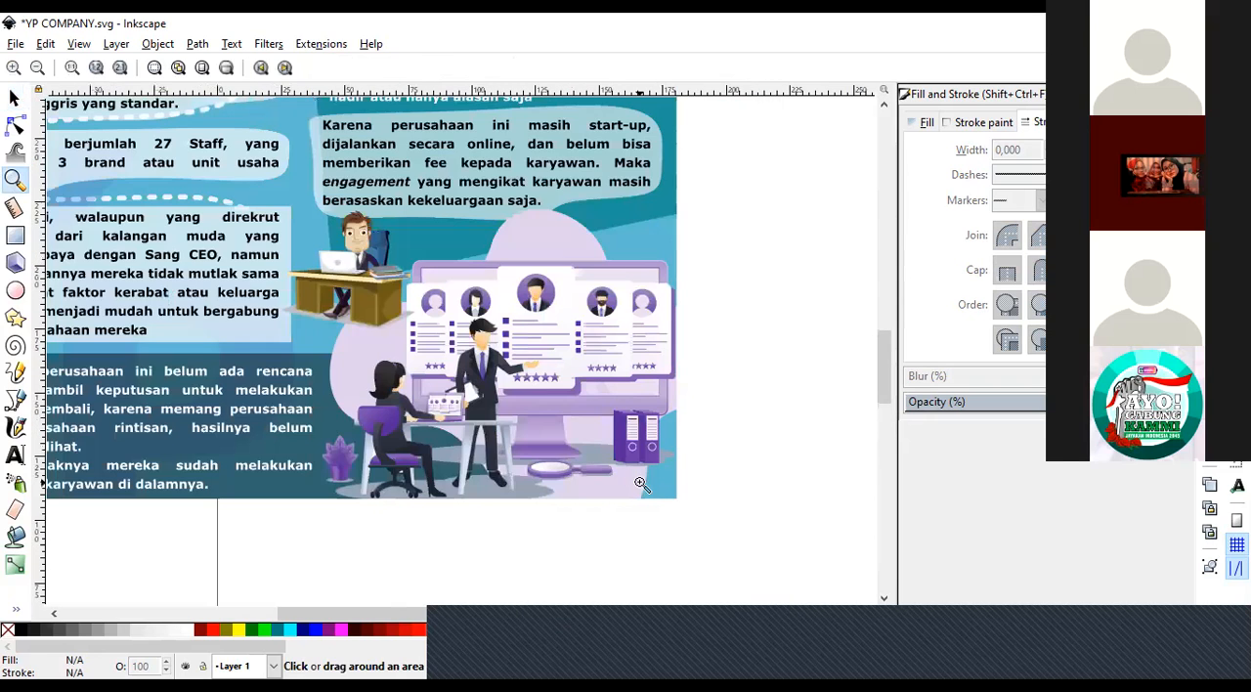
click(645, 482)
click(645, 482)
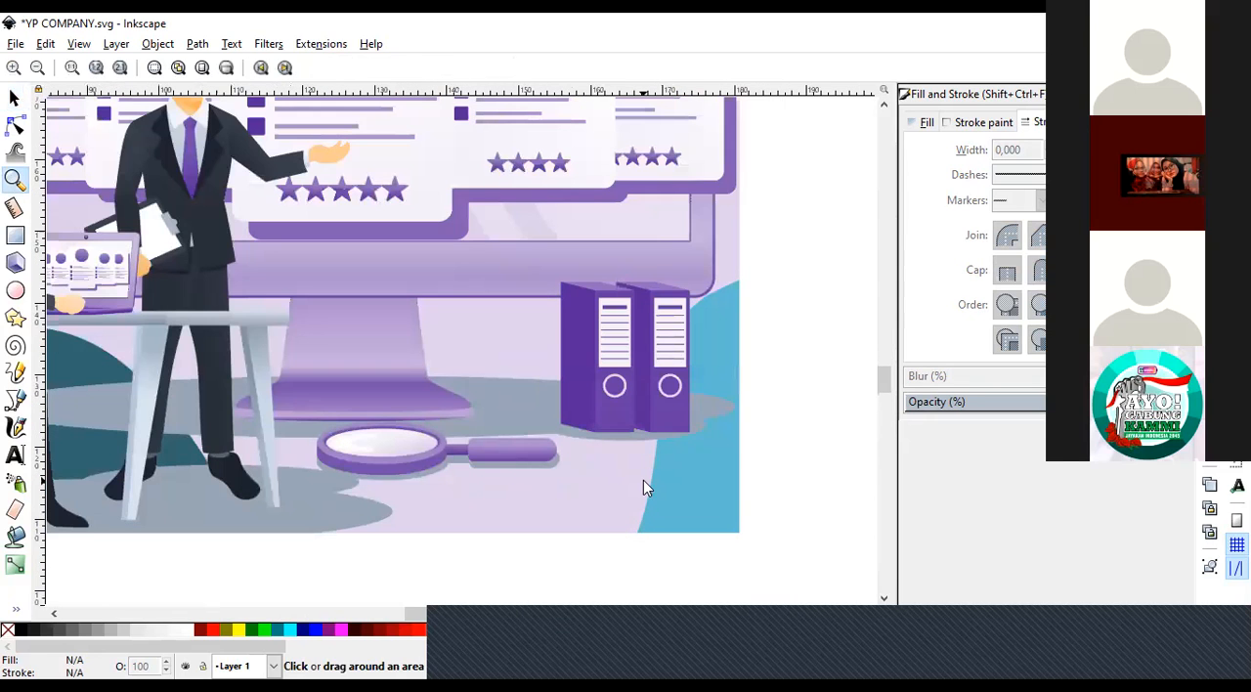
click(37, 70)
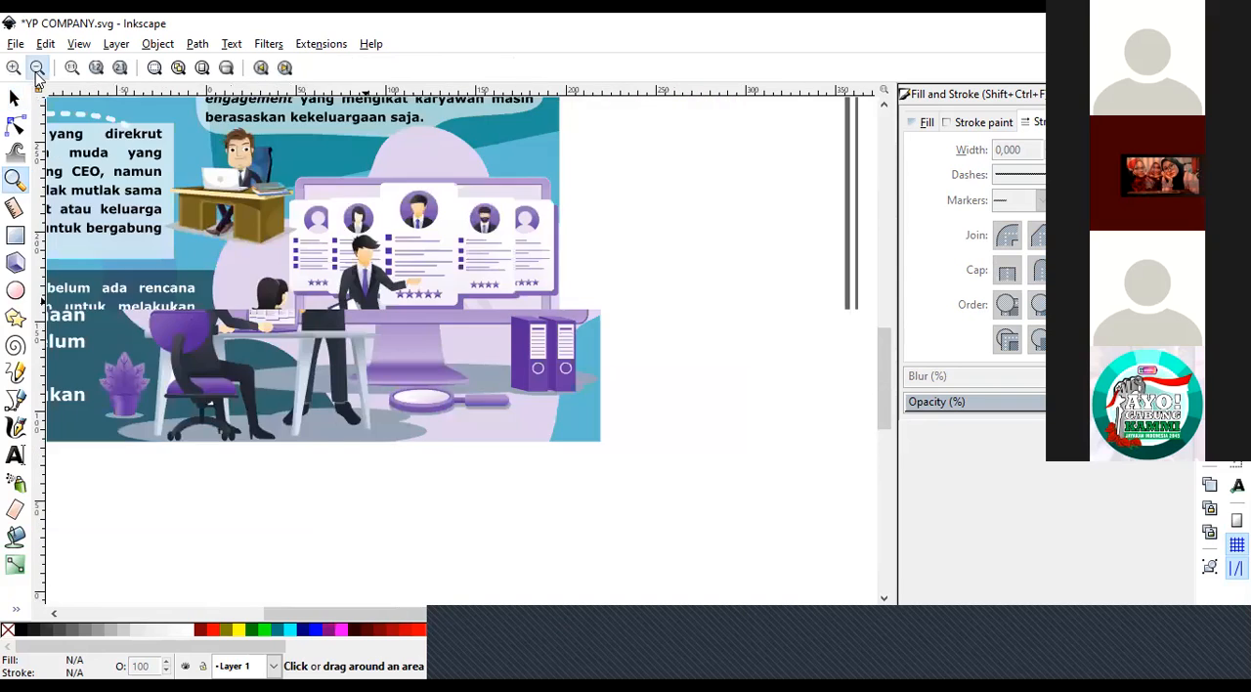
click(37, 70)
Select the clipped poster group and release its clip so the frame rectangle and the overhanging parts return.
key(s)
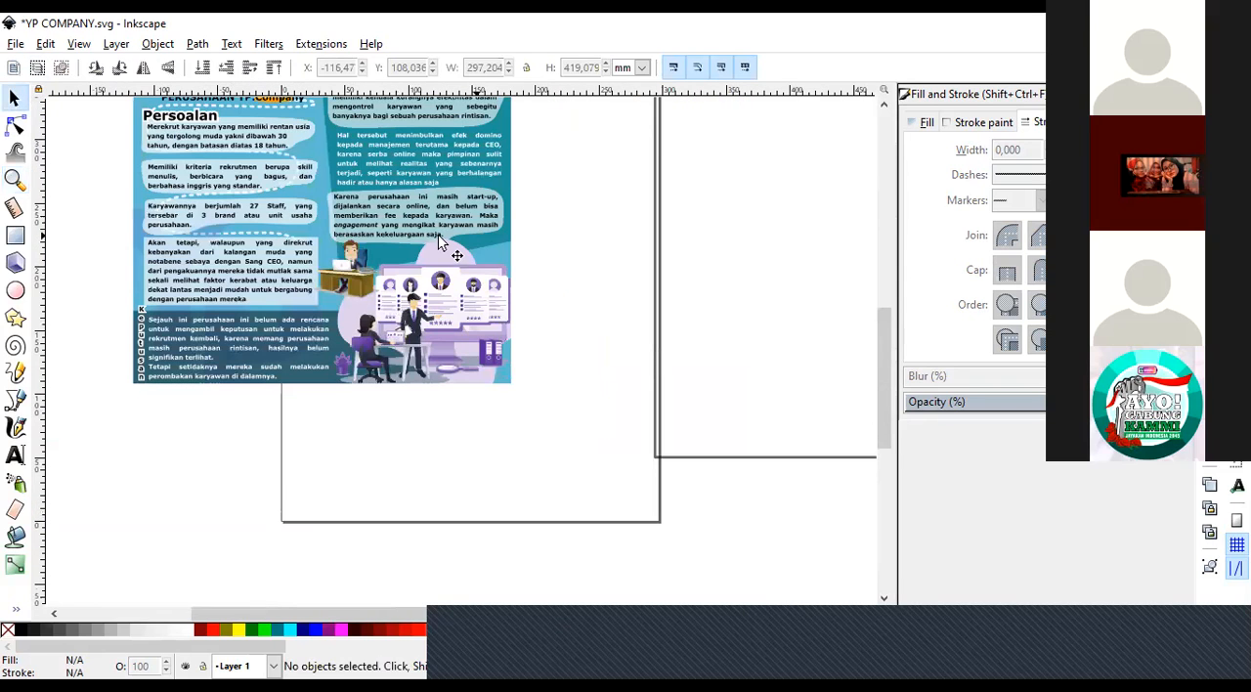
click(190, 199)
key(z)
click(37, 68)
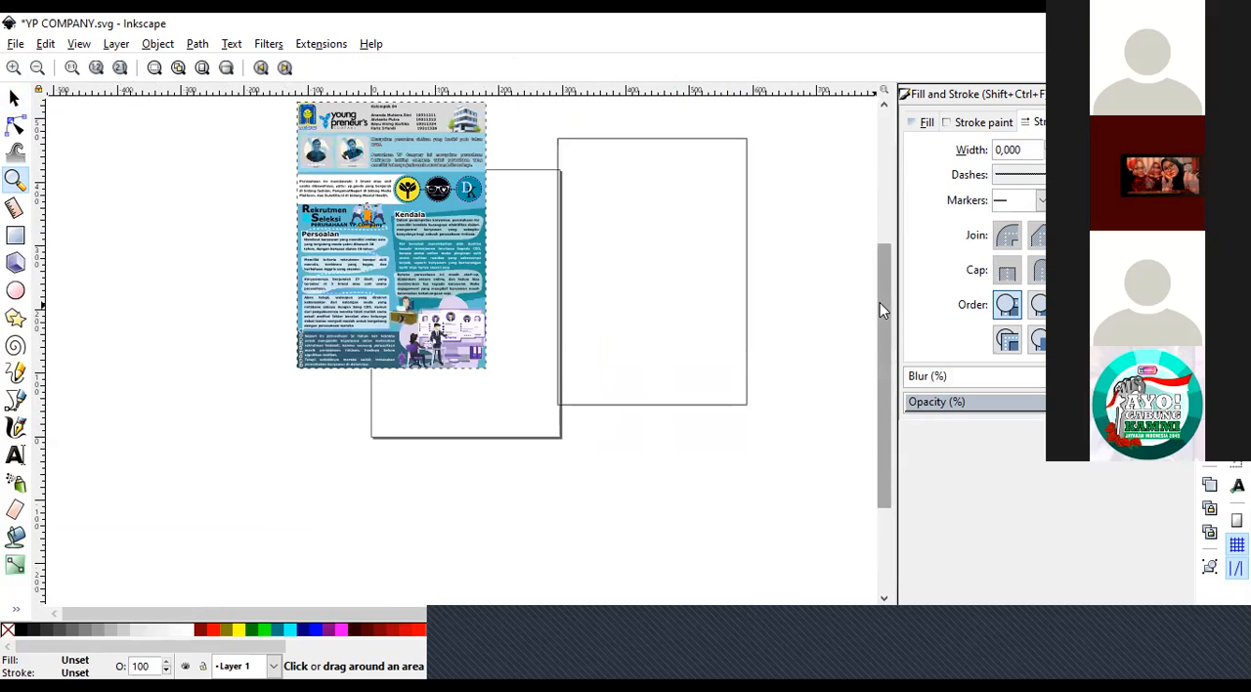
drag(882, 296, 888, 279)
click(13, 97)
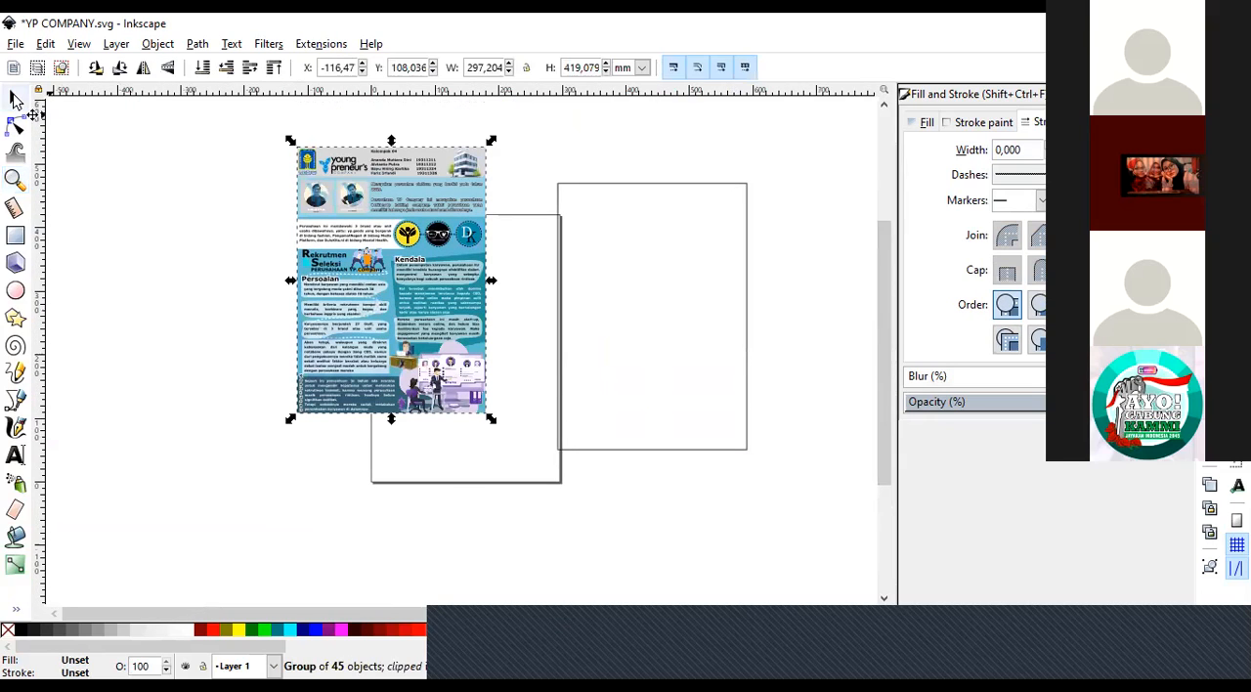
right_click(388, 311)
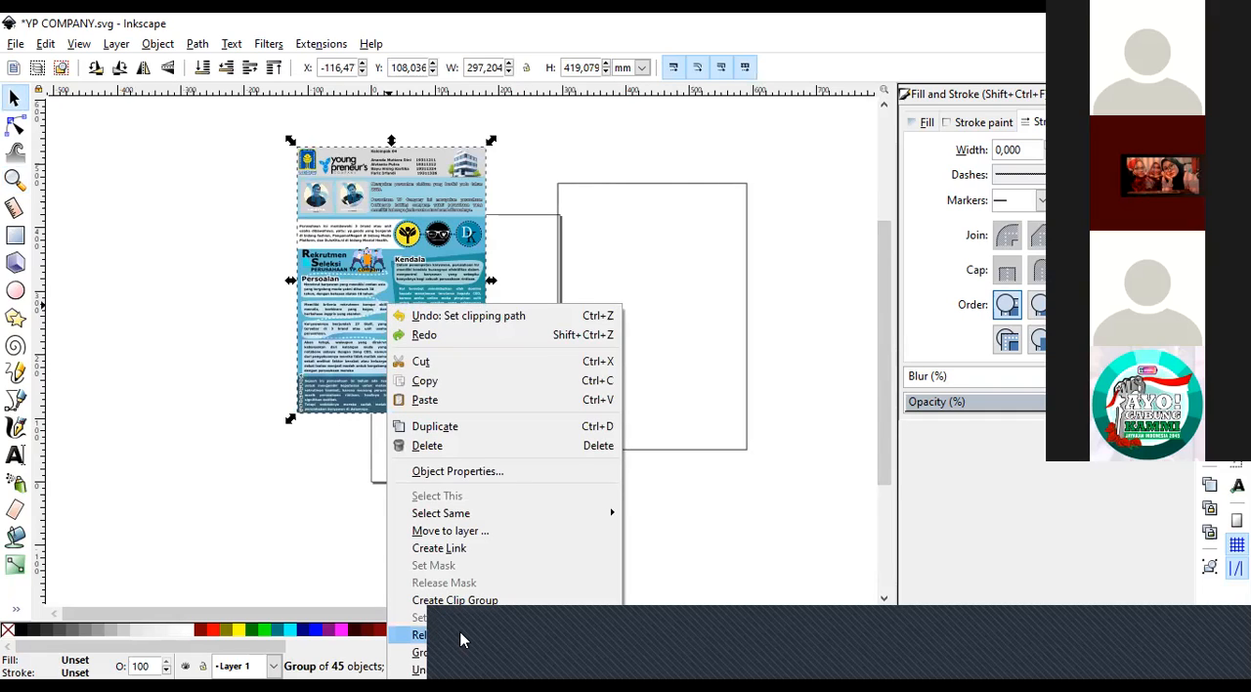
click(249, 450)
Try moving the released poster group away from the frame rectangle to about X 238 mm, Y 185 mm, and undo the move.
click(403, 350)
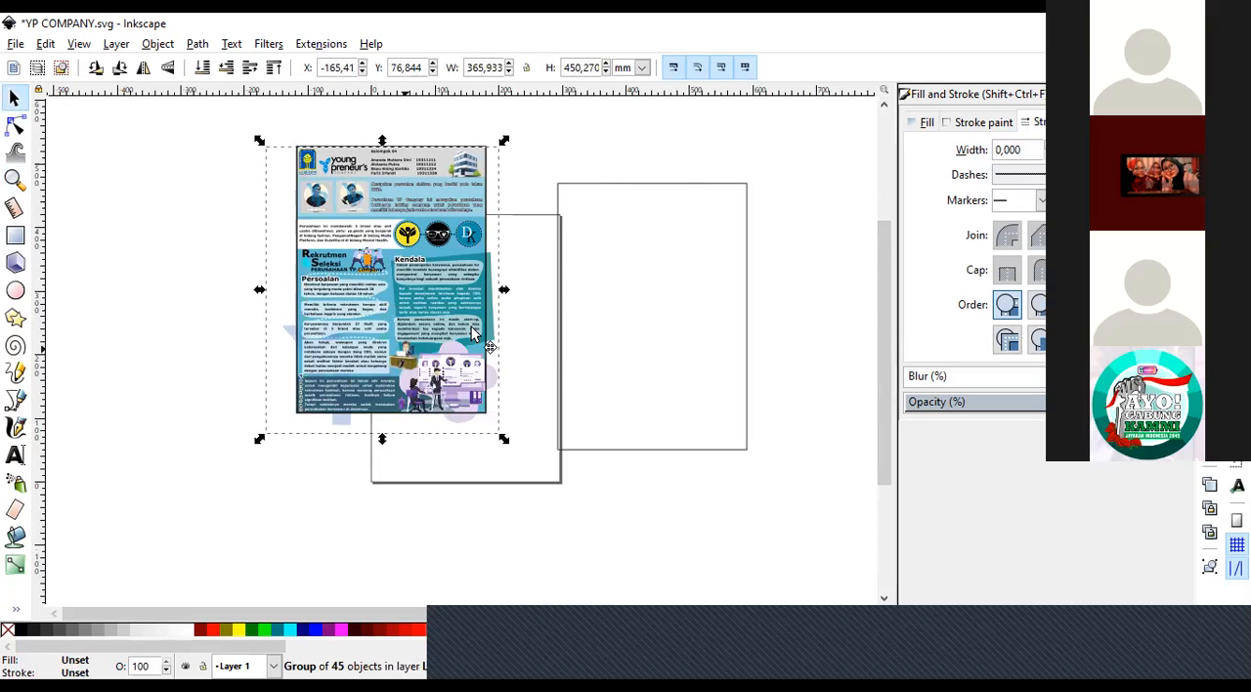
drag(402, 350, 673, 280)
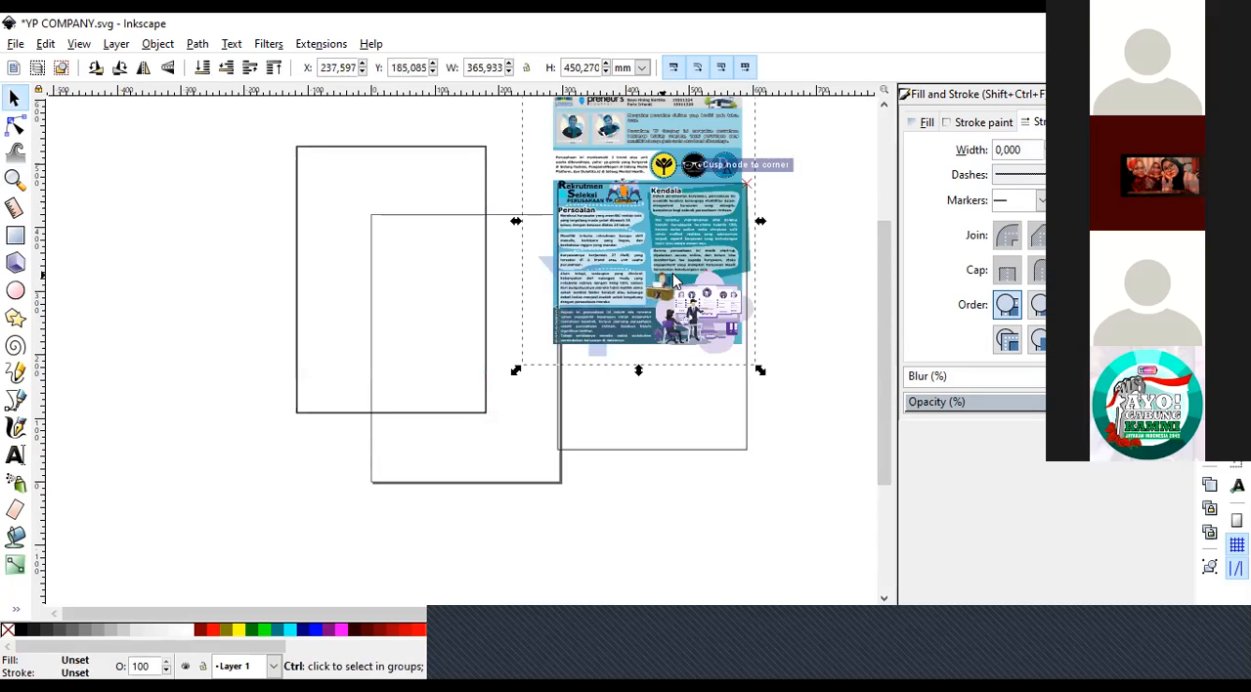
key(ctrl+z)
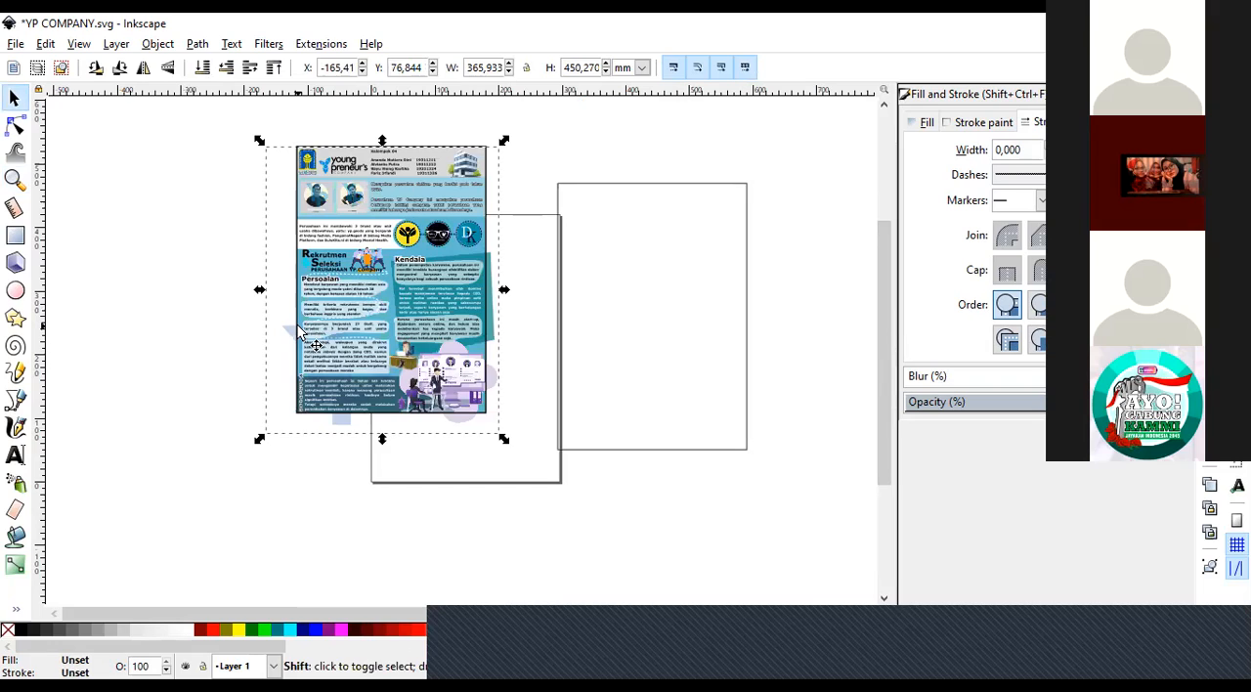
Clip the poster group to the frame rectangle again with both selected, and deselect the result.
right_click(299, 330)
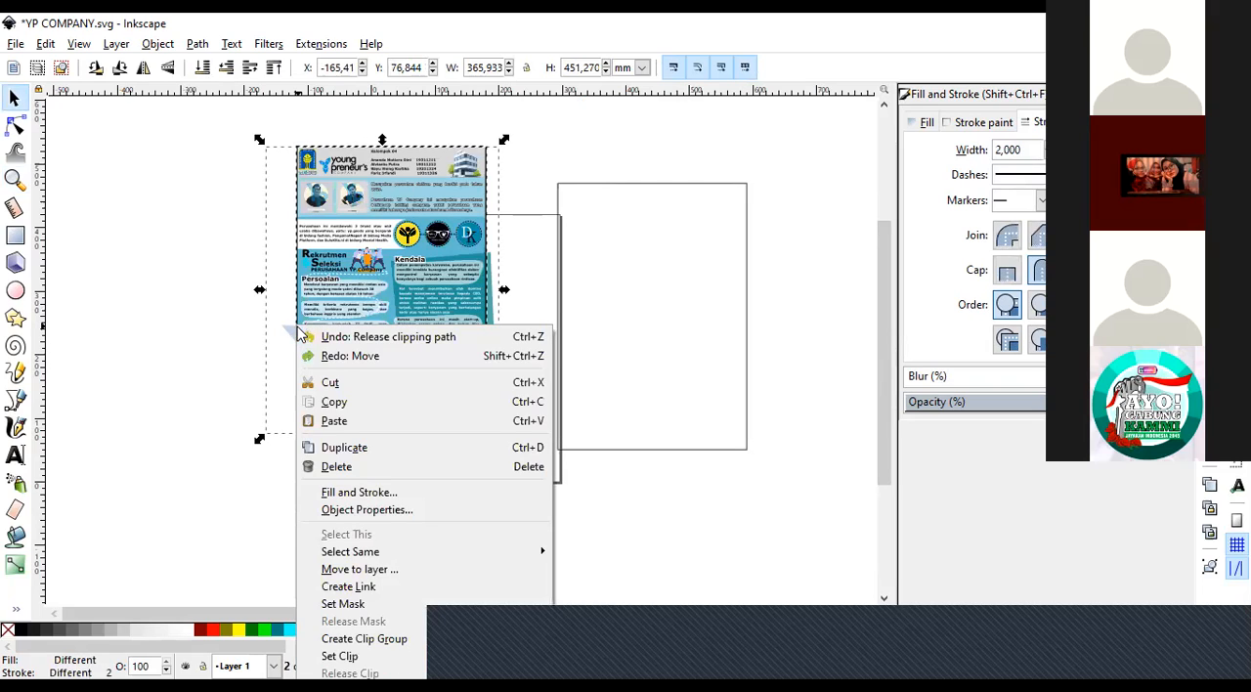
click(340, 656)
click(59, 316)
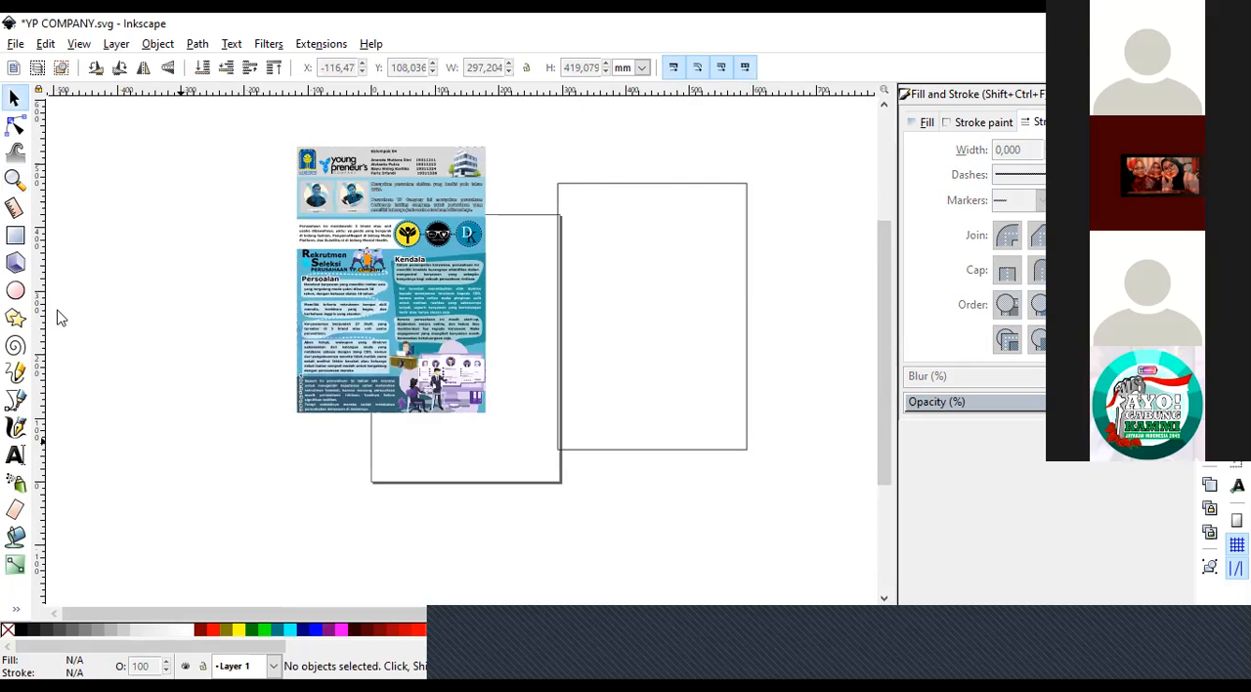
Examine the re-clipped poster close up, from the recruitment illustration to the header, and check it as a whole.
click(15, 178)
click(441, 353)
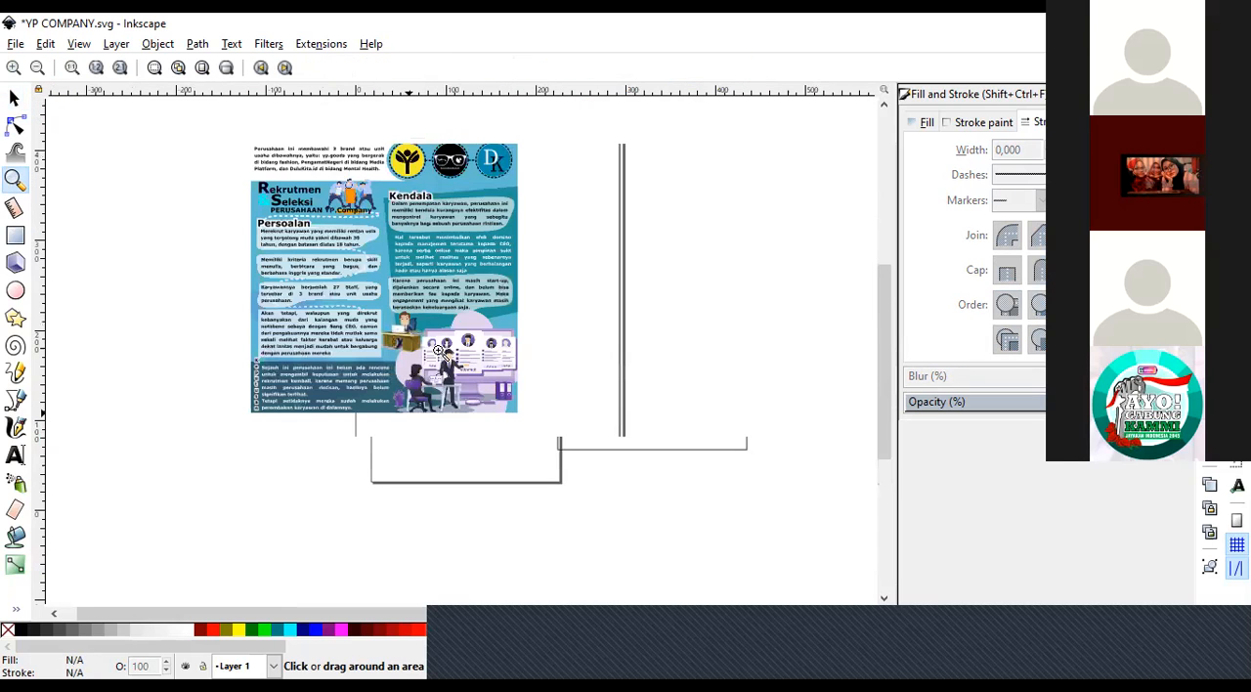
click(369, 286)
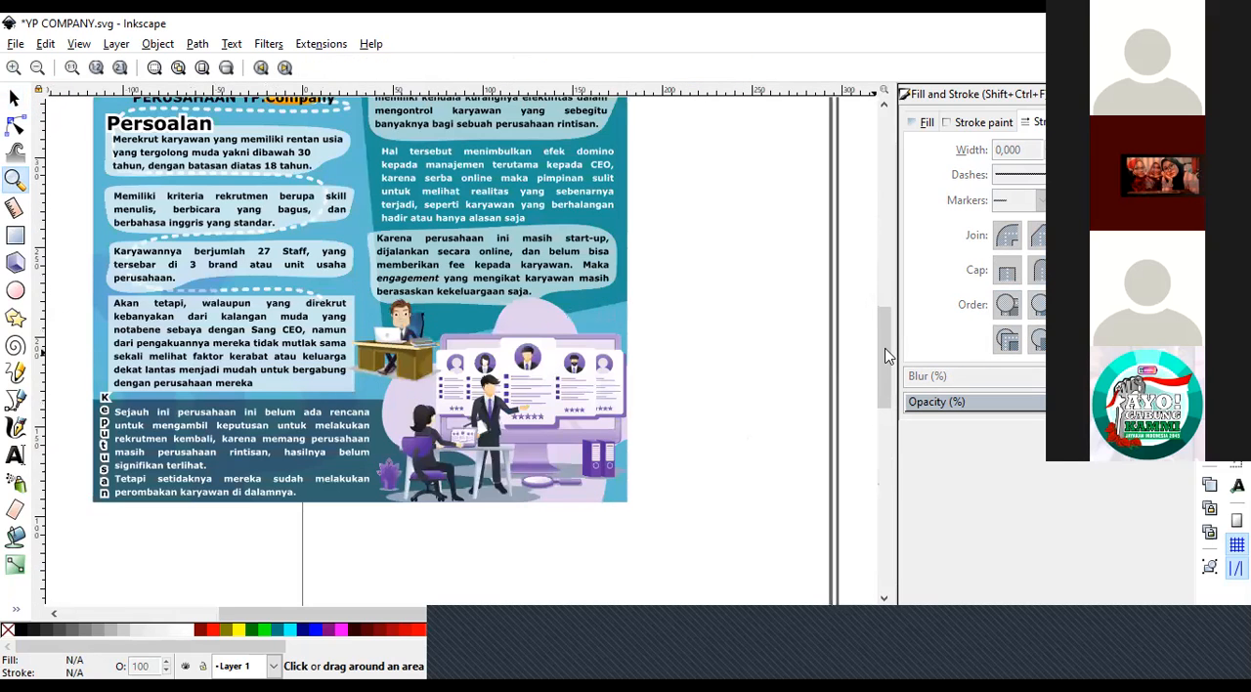
scroll(889, 266, up, 5)
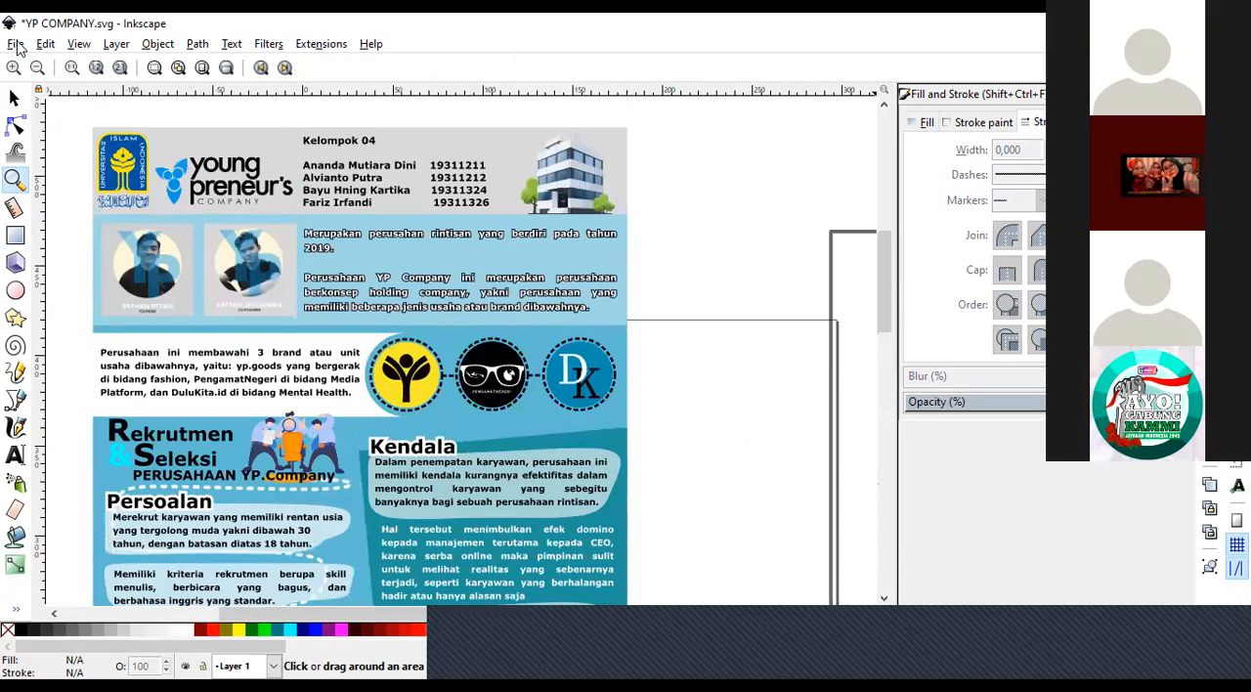
click(37, 70)
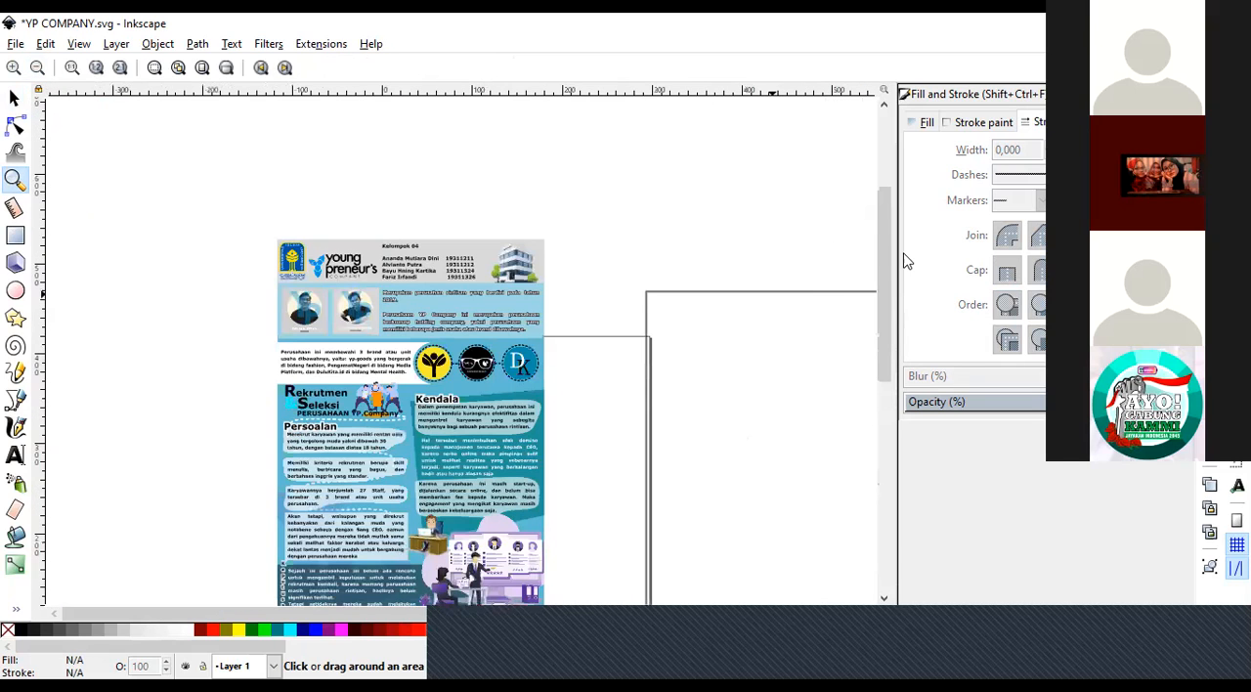
drag(886, 266, 881, 298)
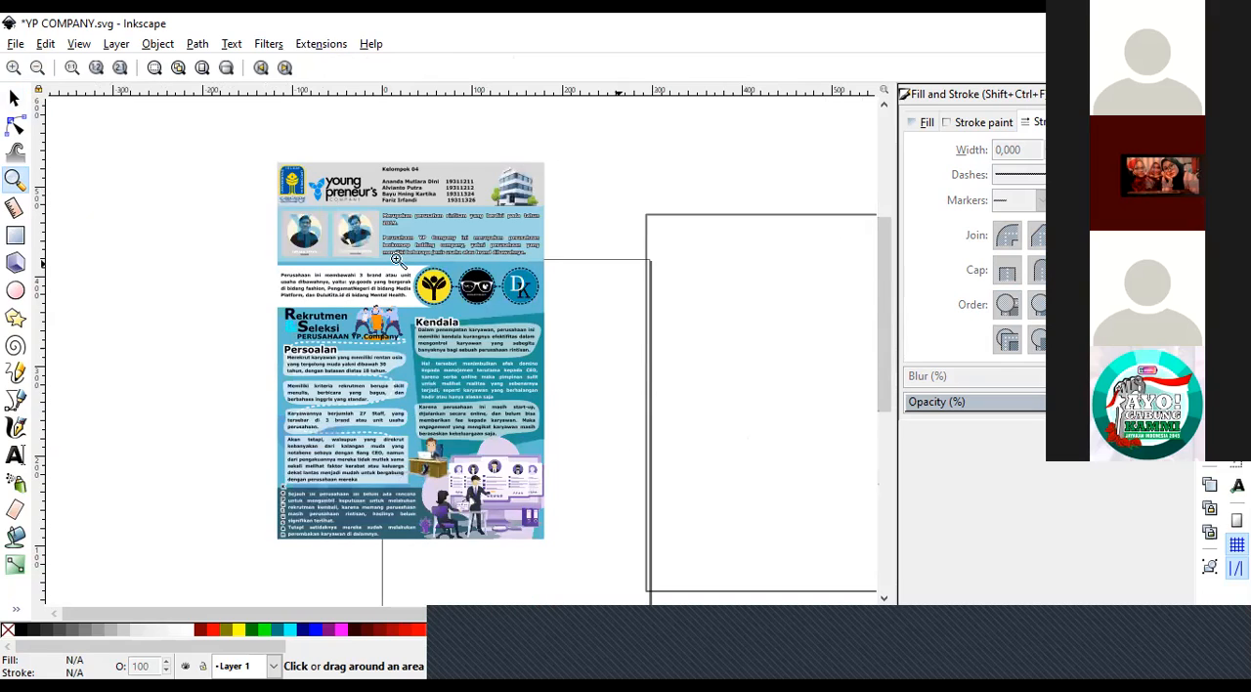
Move the clipped poster to about X 32 mm, Y 135 mm, and delete the spare outlined rectangle beside it.
click(14, 99)
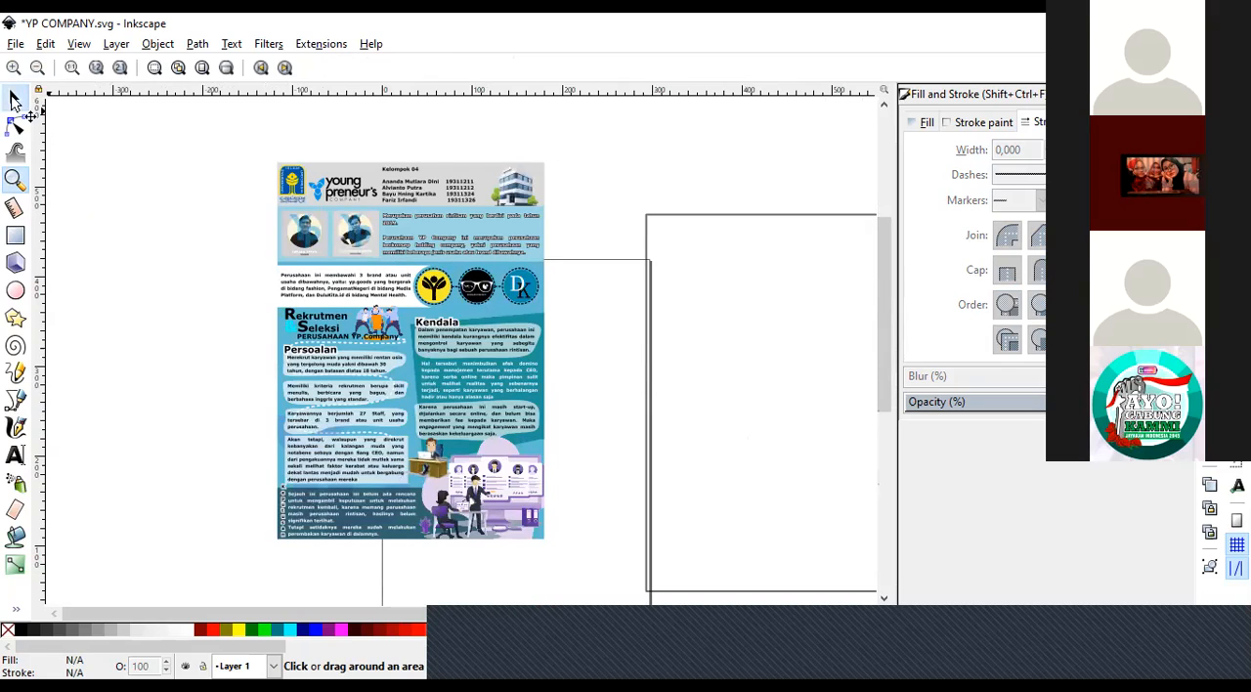
click(350, 380)
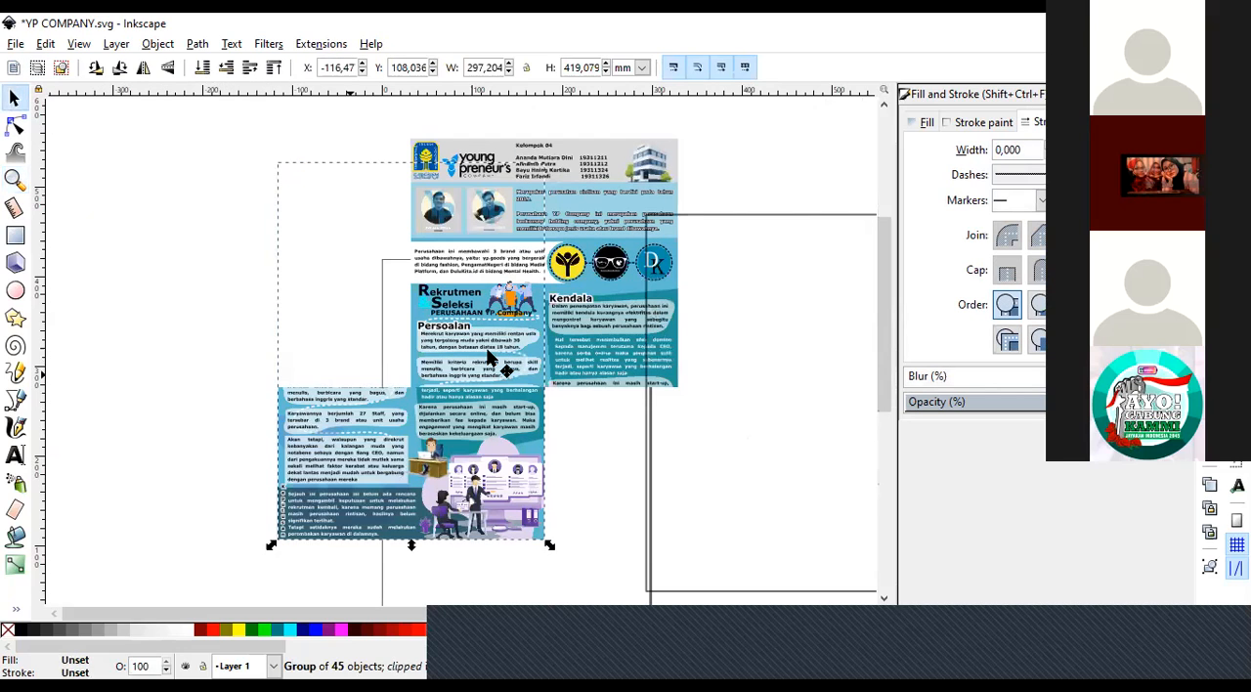
key(ctrl+z)
key(Escape)
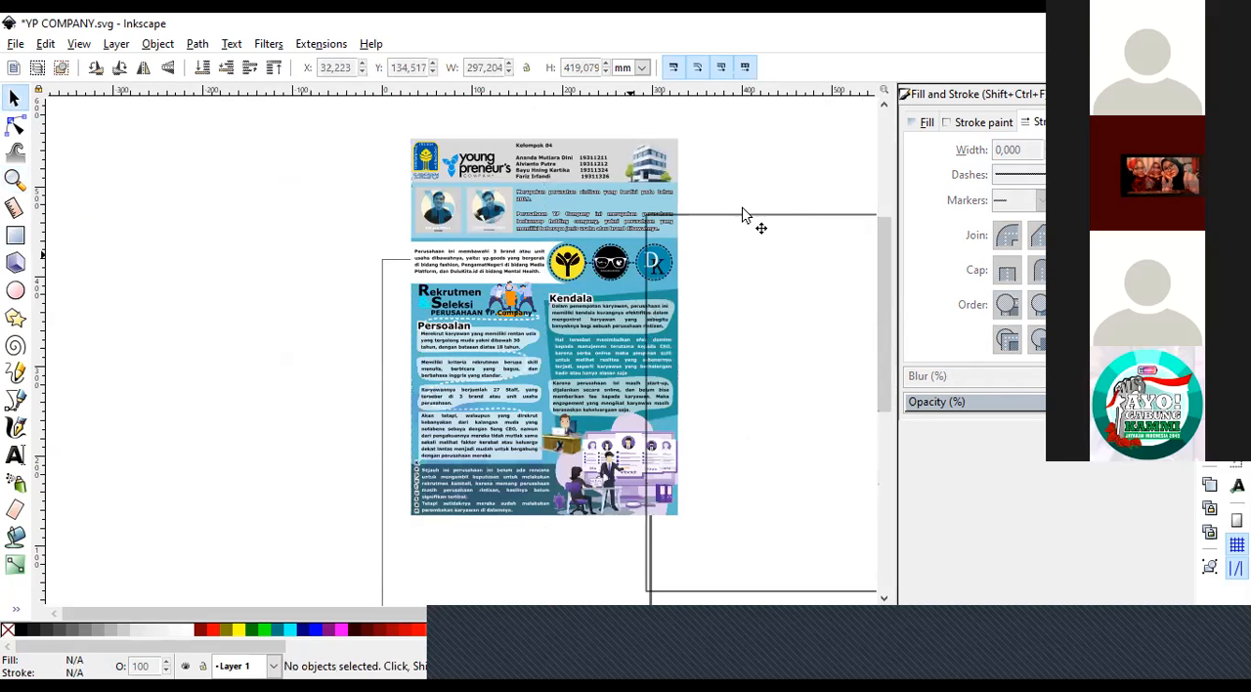
click(743, 214)
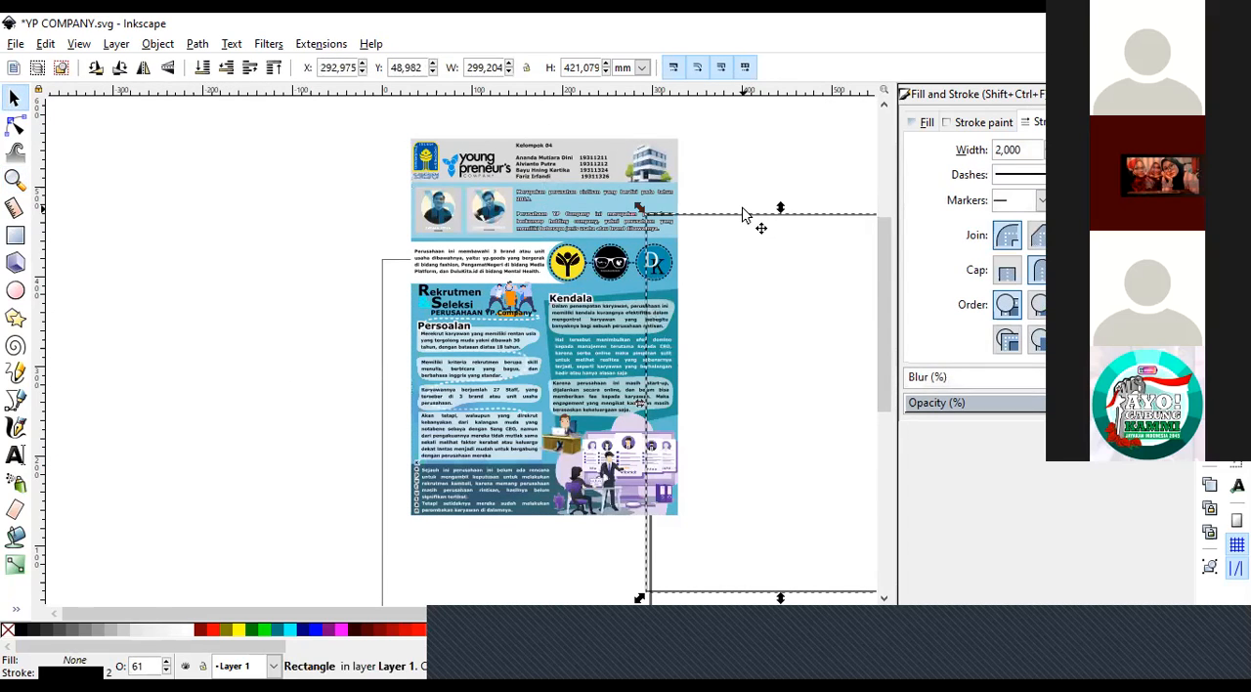
click(536, 265)
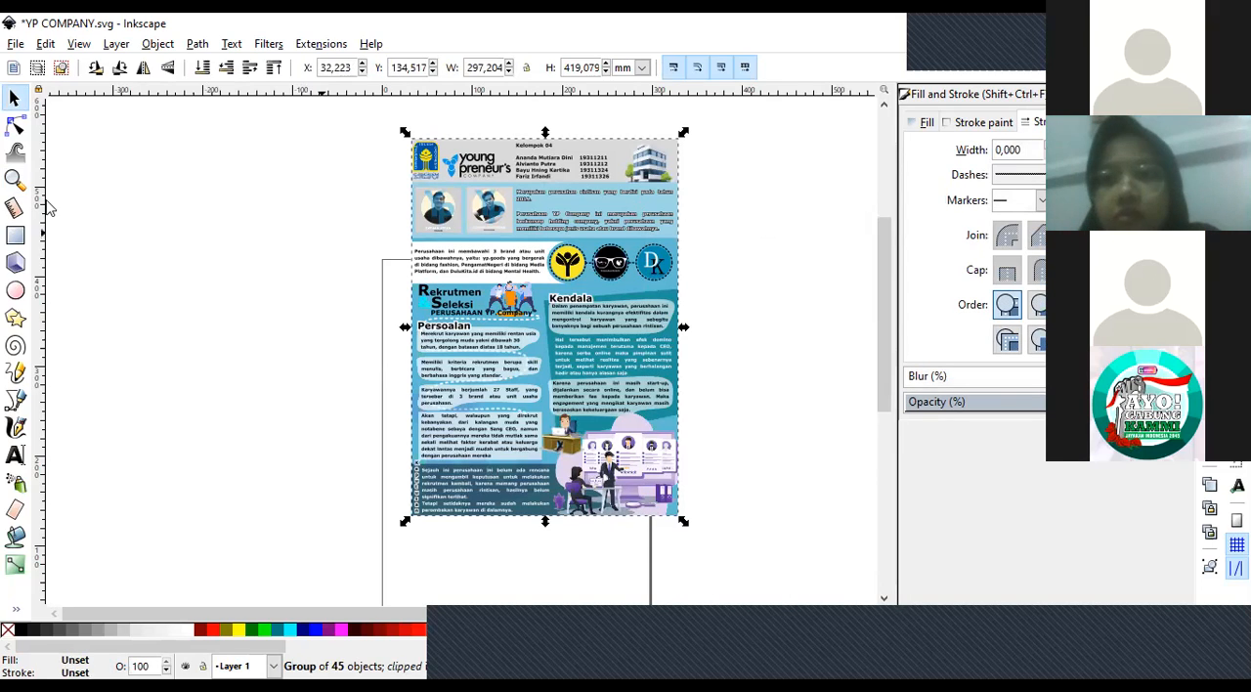
Examine the clipped poster's edges, headings and text sections close up.
click(14, 179)
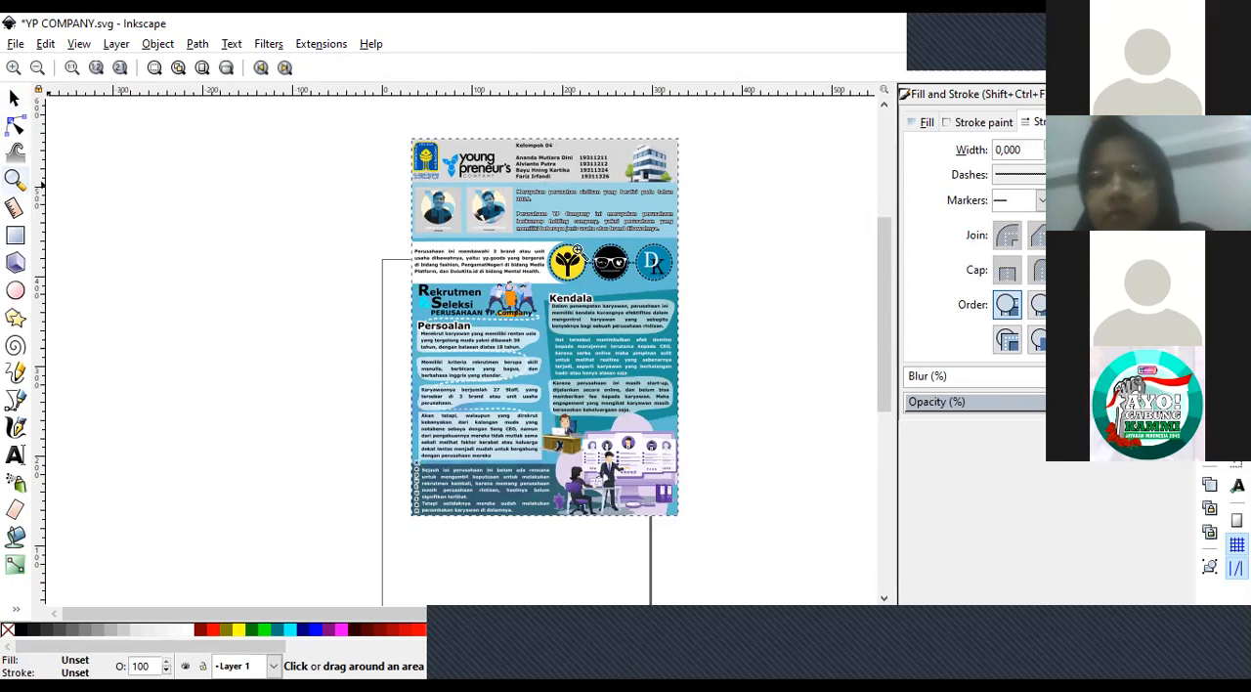
click(576, 252)
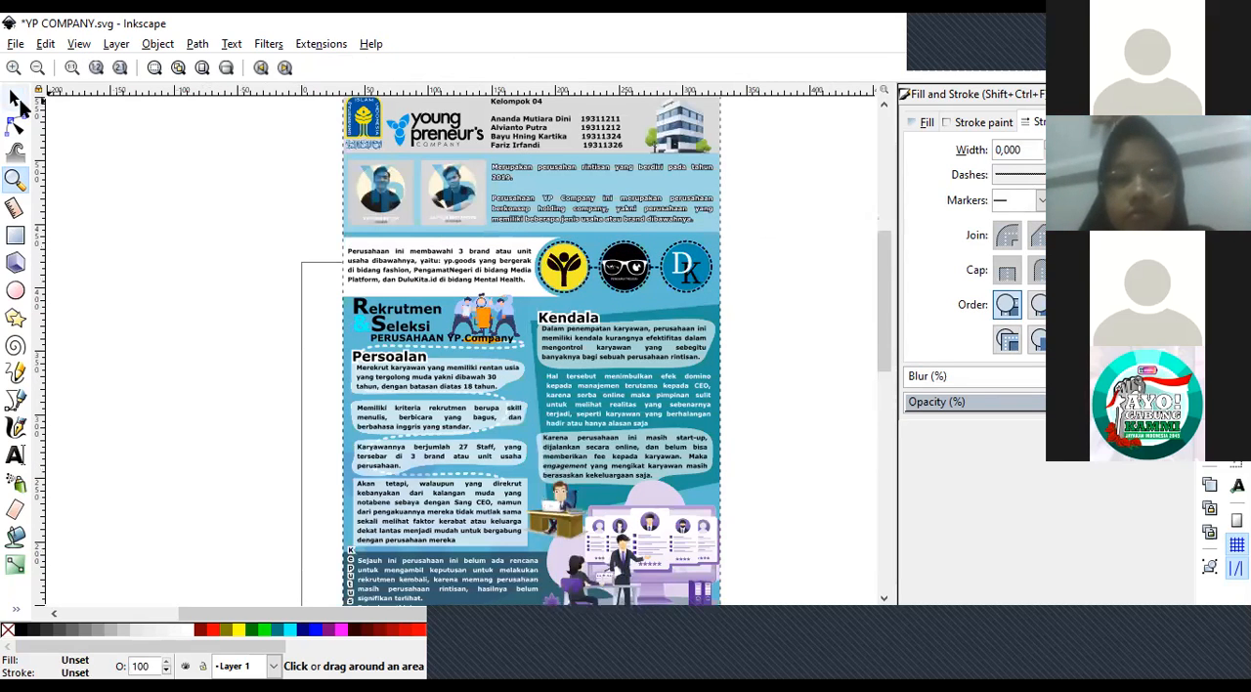
key(s)
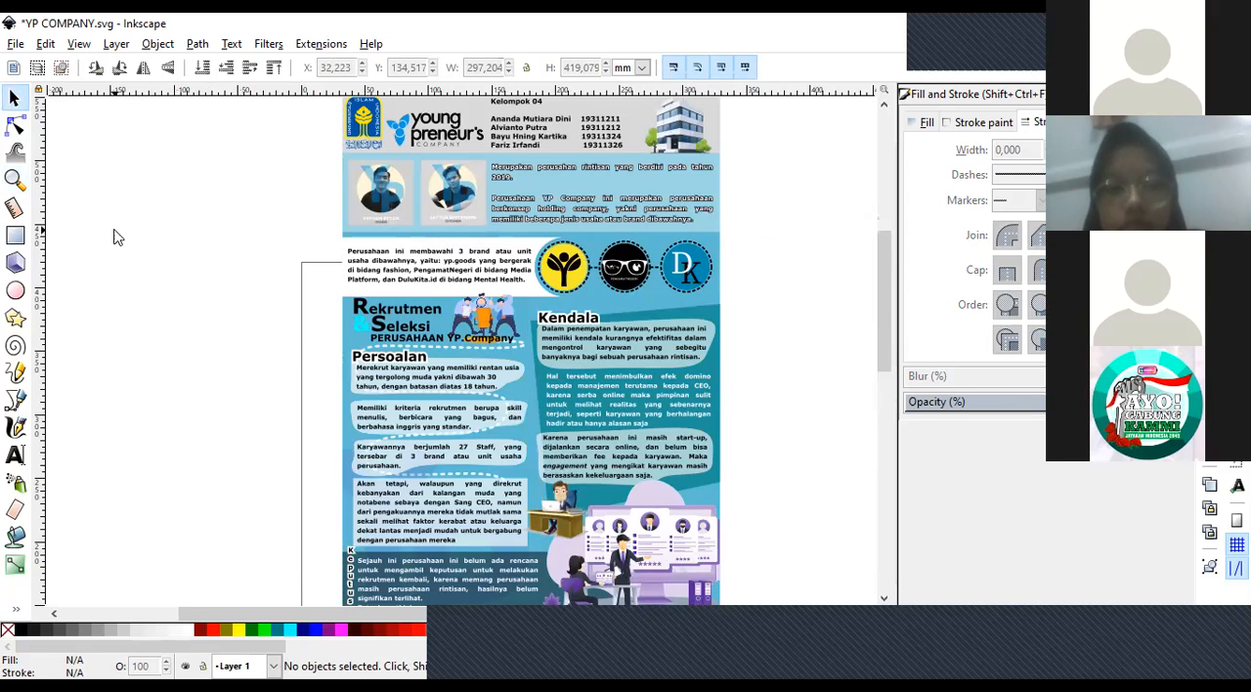
click(15, 179)
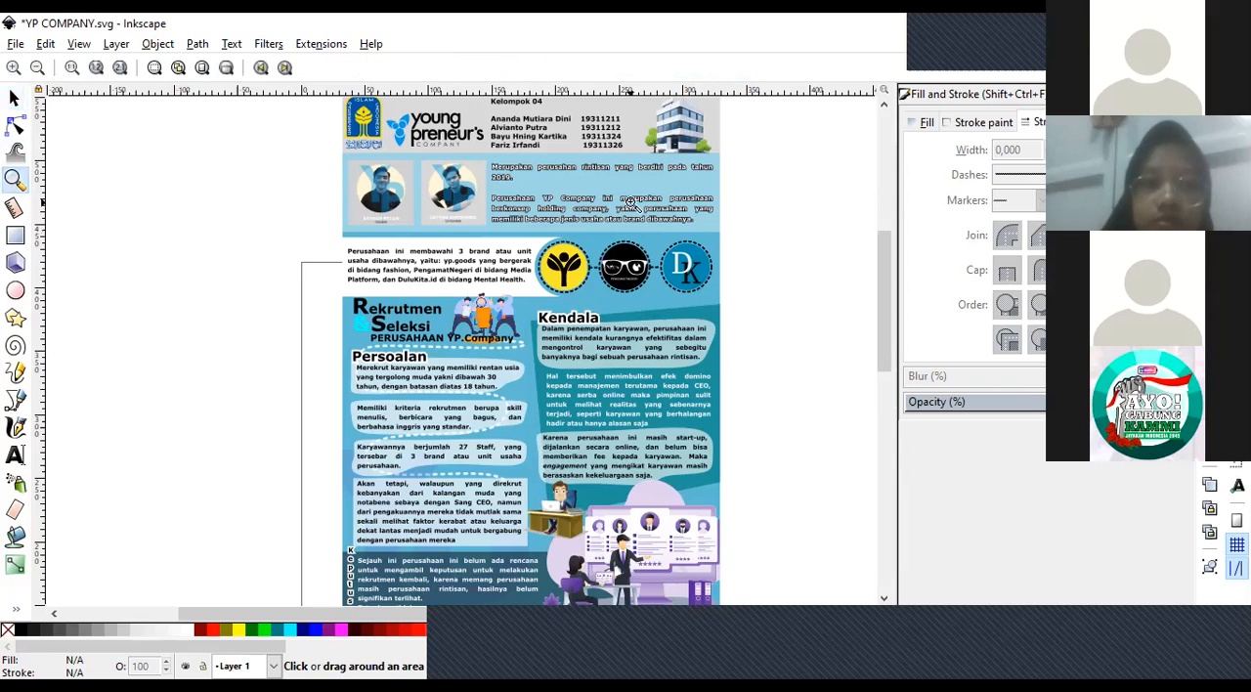
click(657, 187)
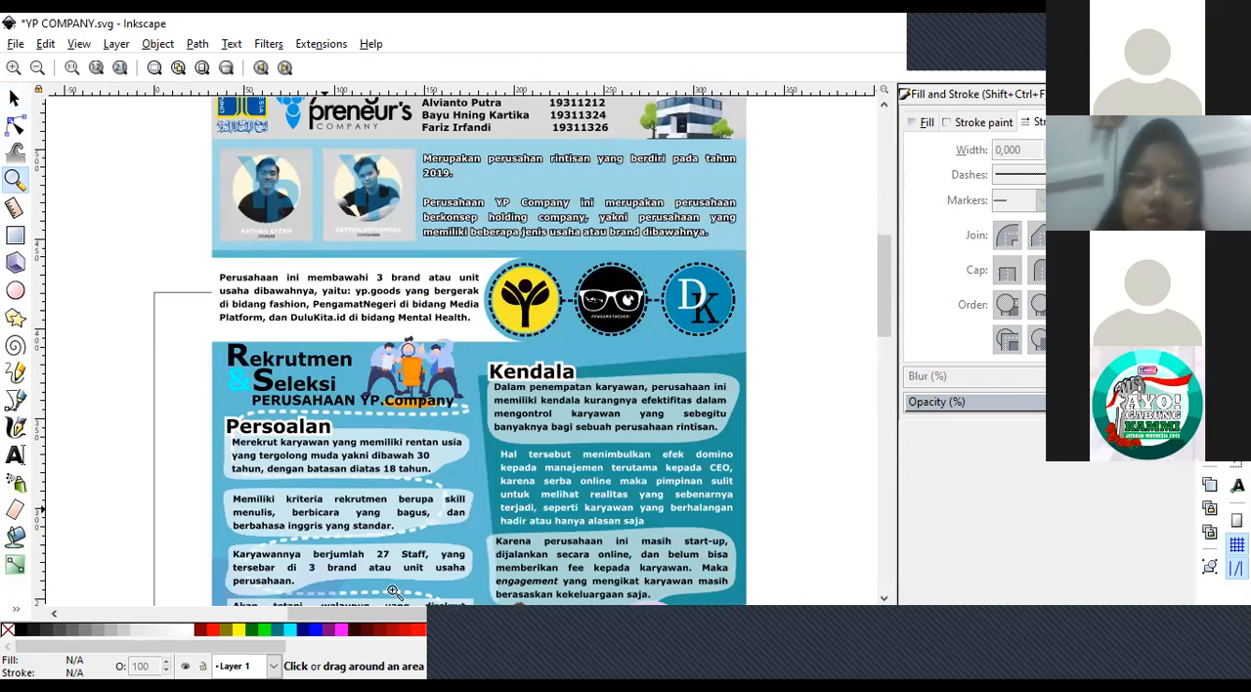
scroll(888, 352, down, 5)
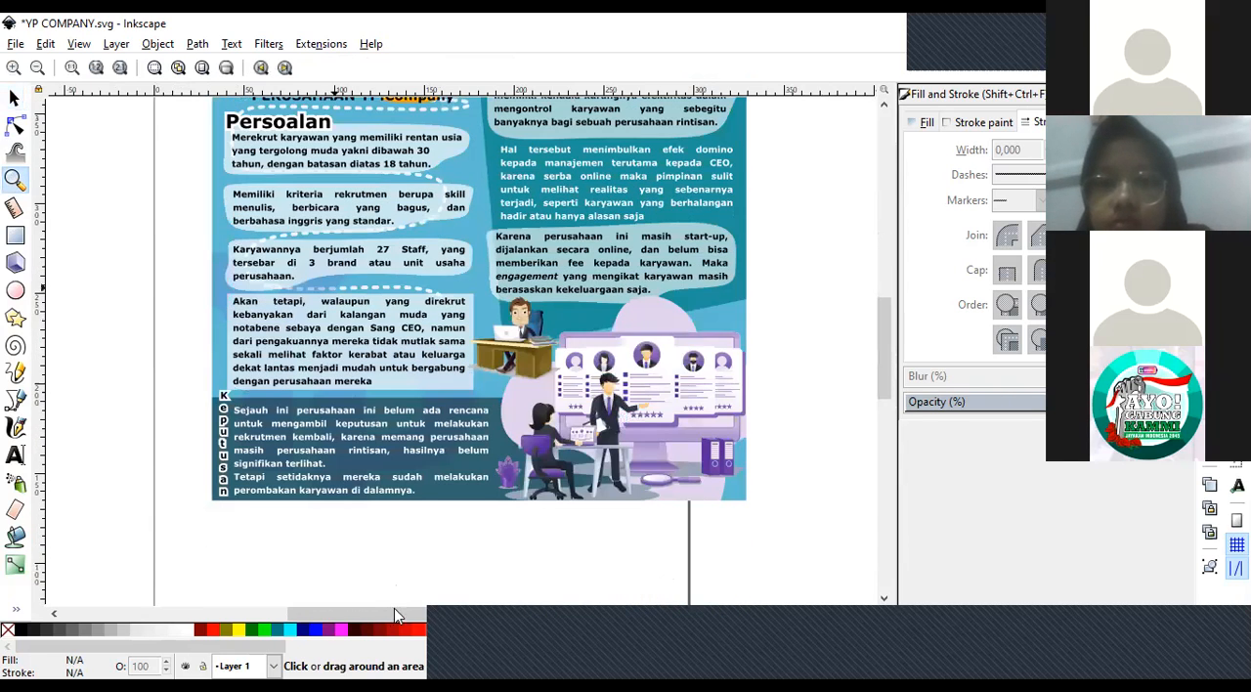
scroll(277, 606, left, 6)
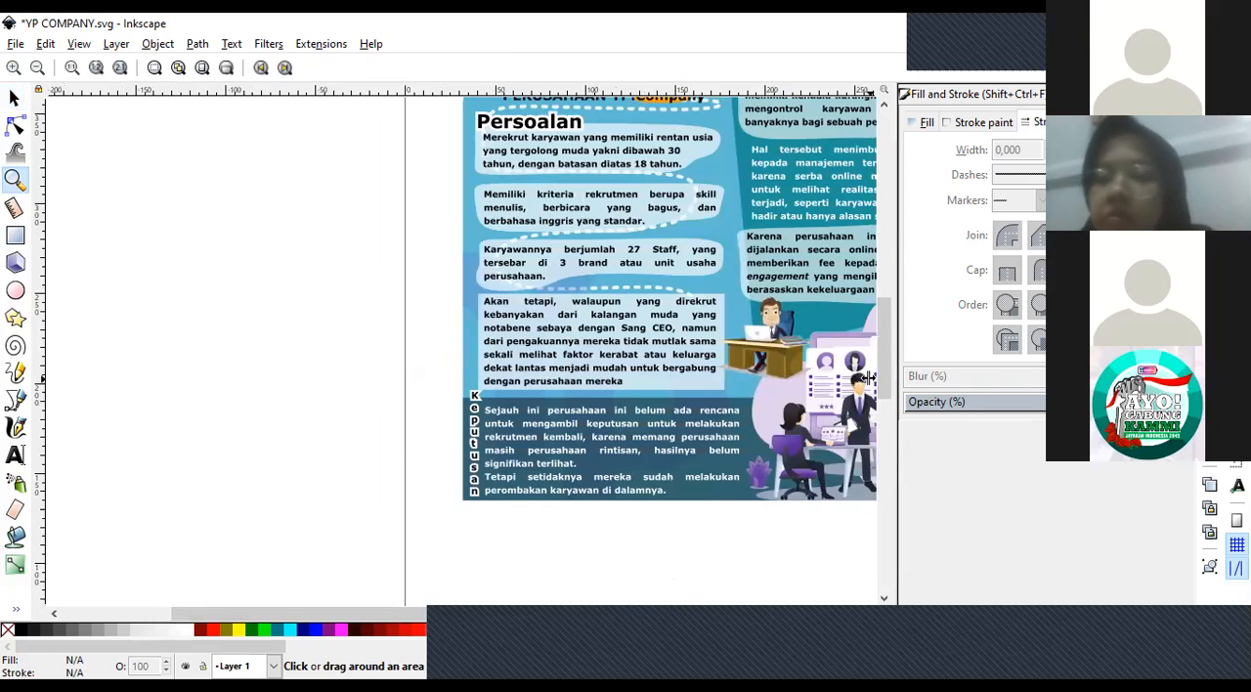
drag(887, 356, 899, 328)
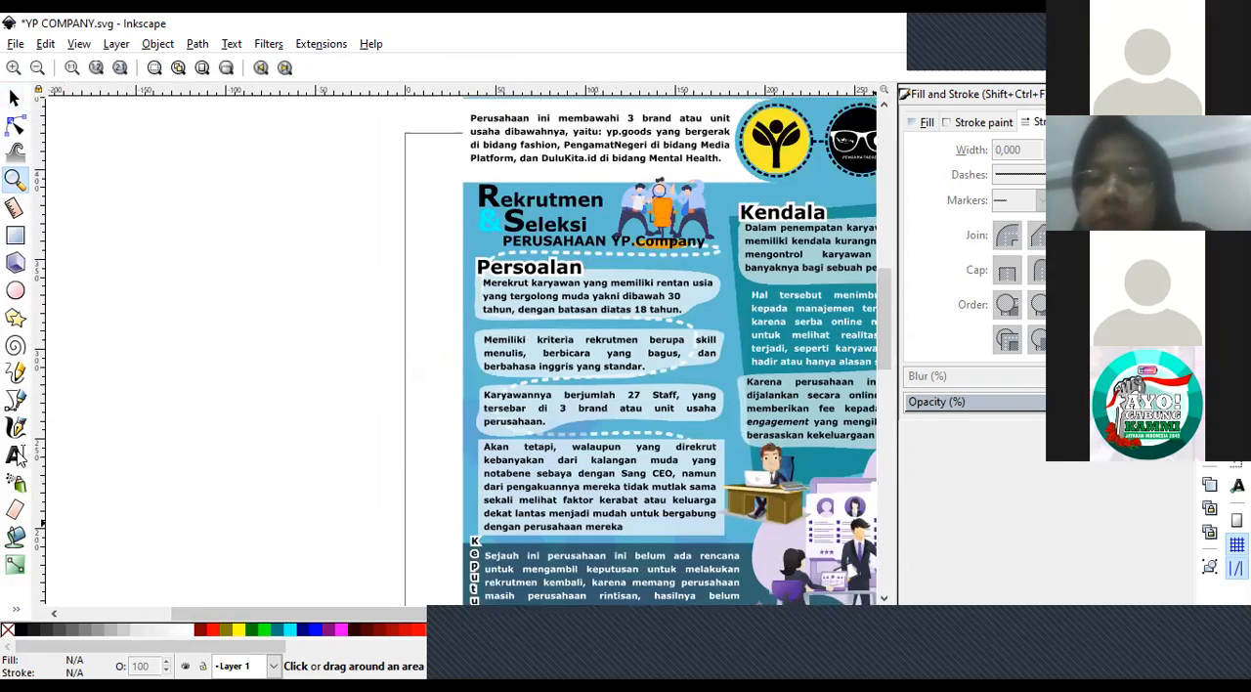
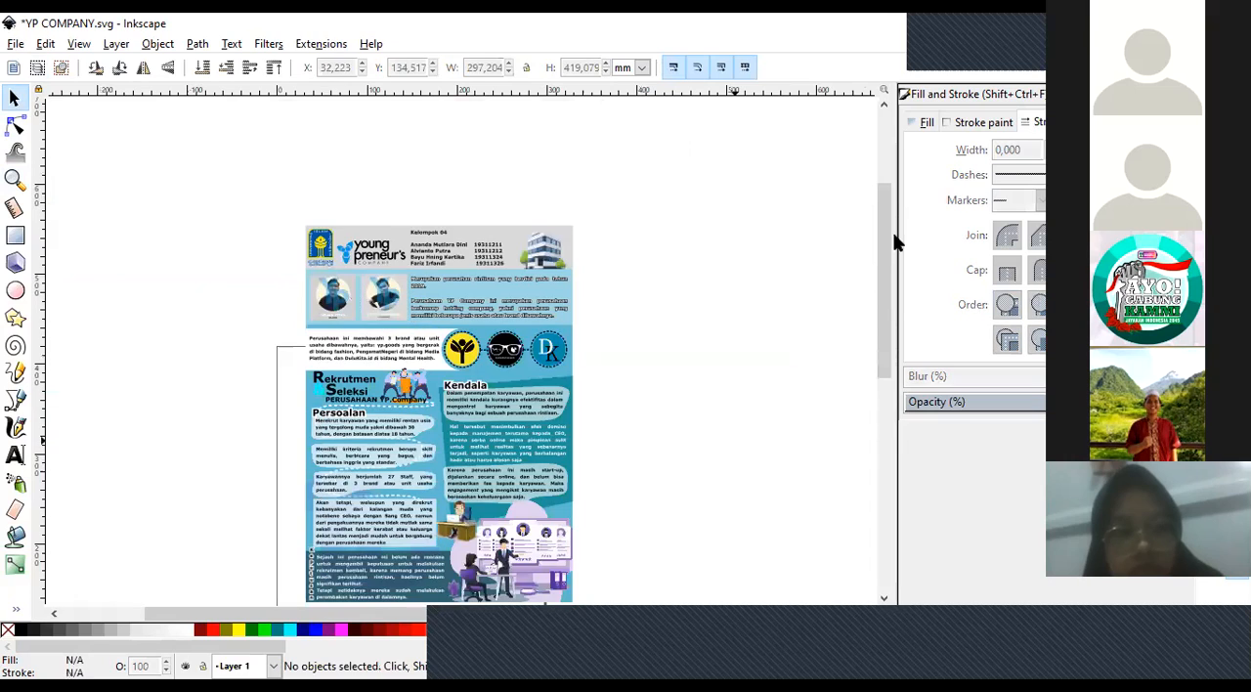
Paste the co-founder portrait into the empty area beside the poster and enlarge it proportionally to about 216 mm square.
scroll(880, 293, down, 2)
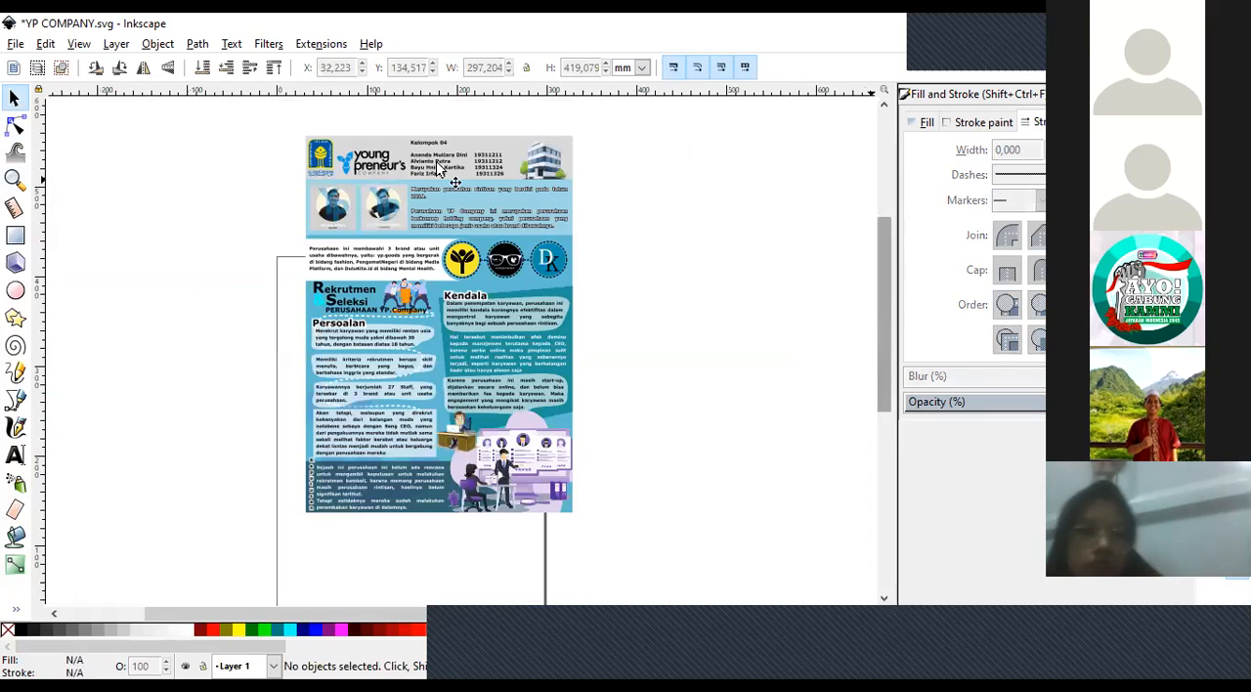
scroll(440, 166, down, 1)
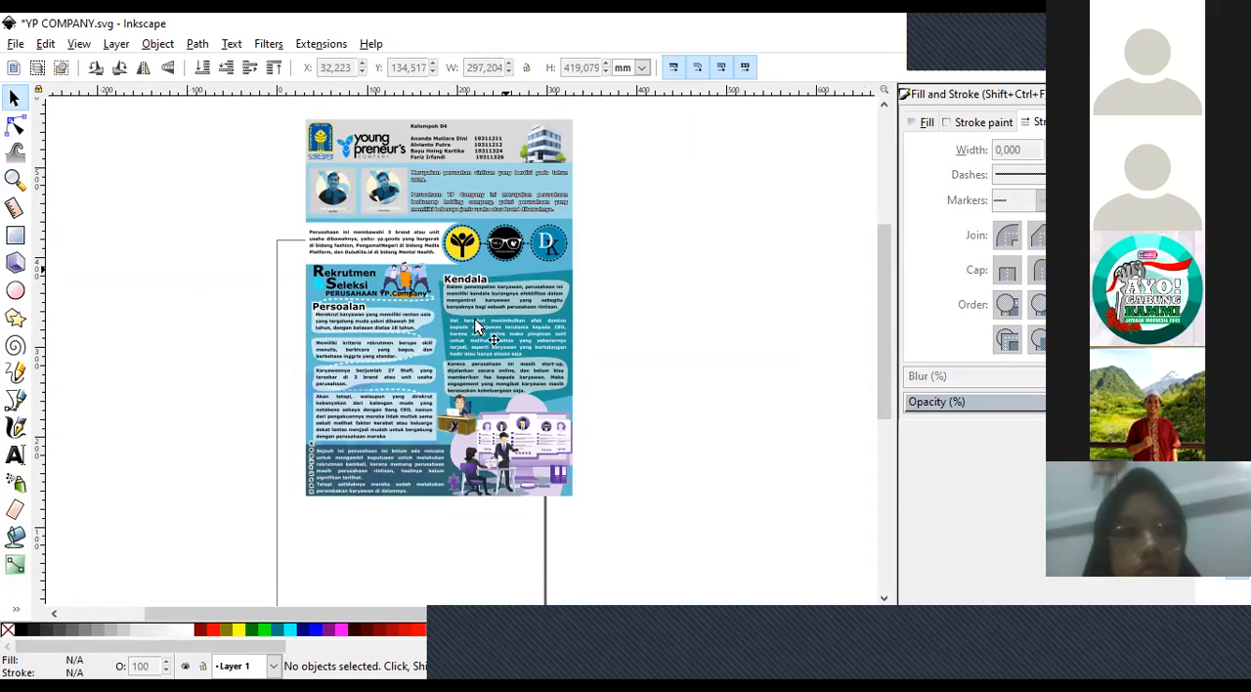
click(14, 179)
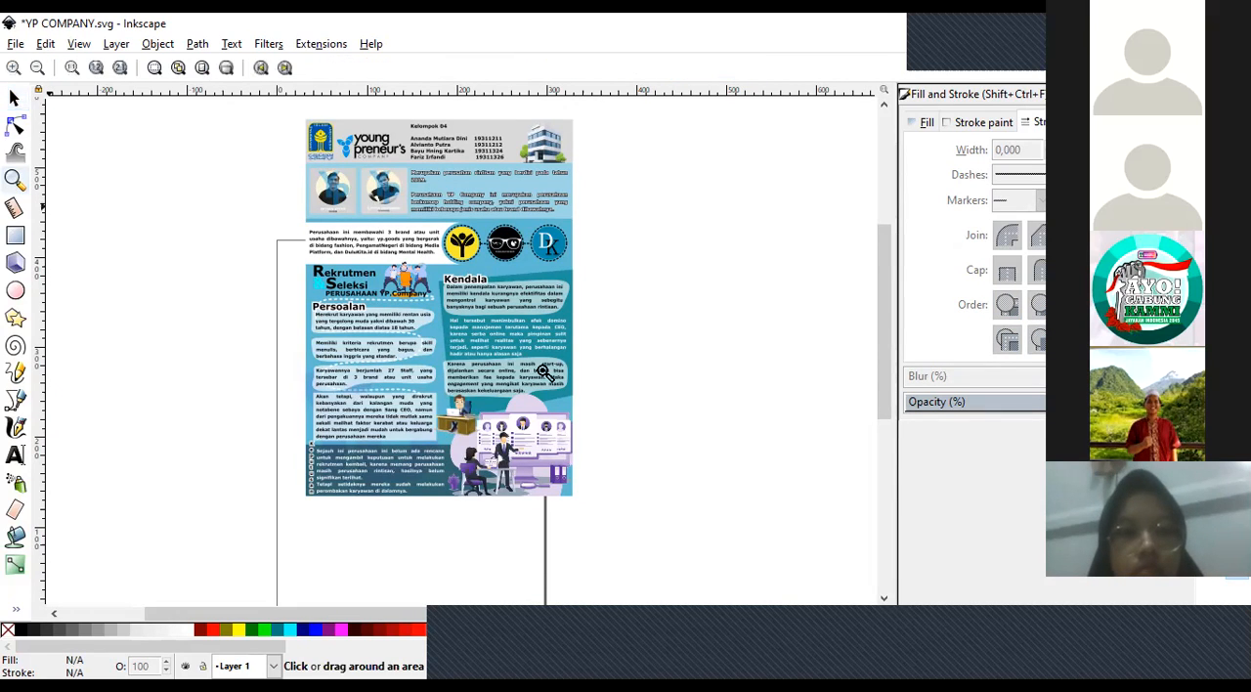
click(543, 369)
key(s)
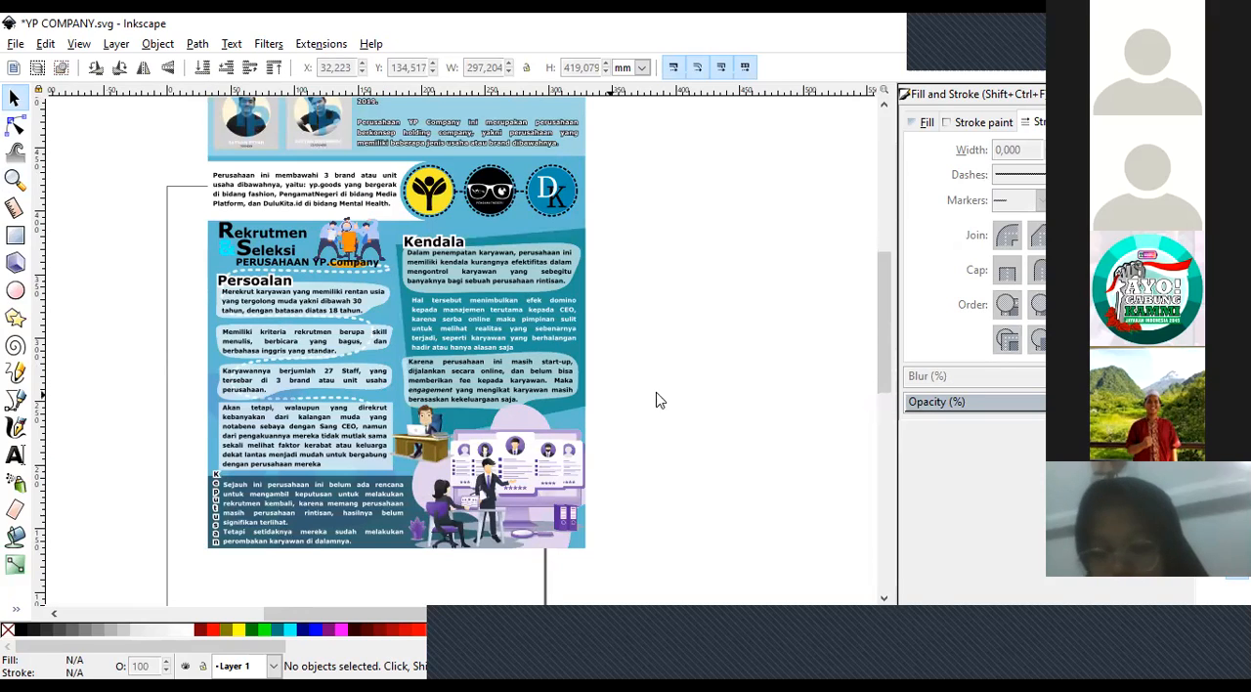
key(ctrl+v)
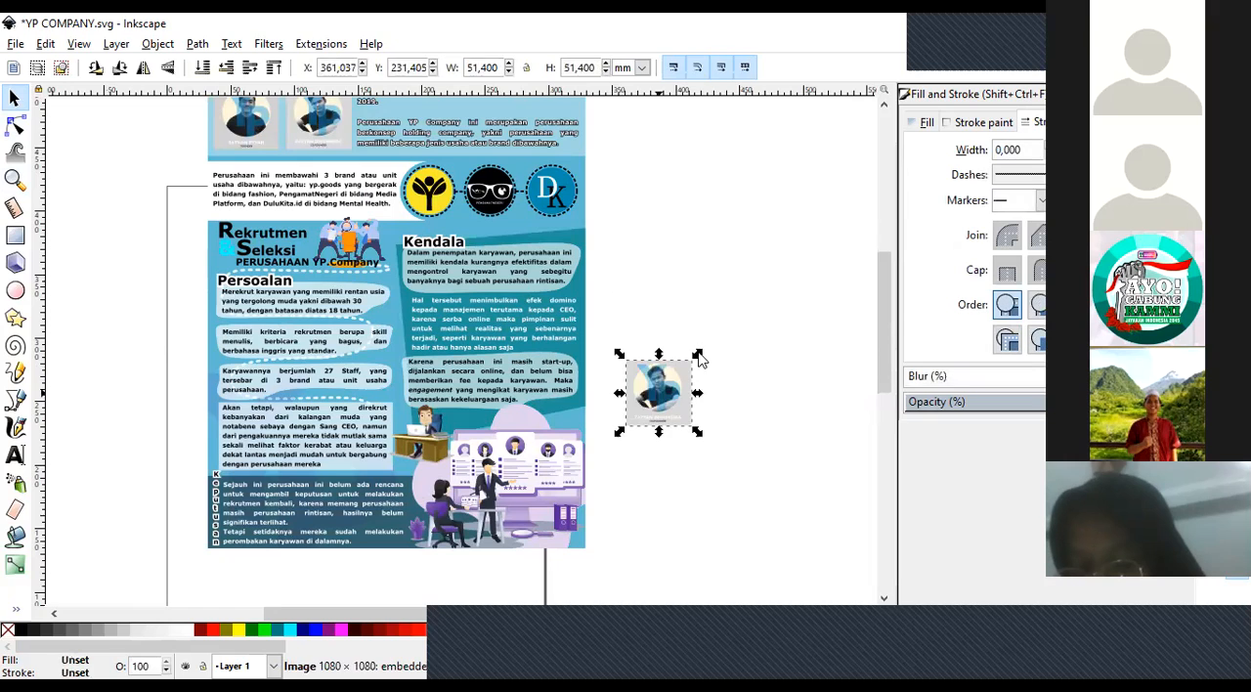
drag(698, 354, 946, 145)
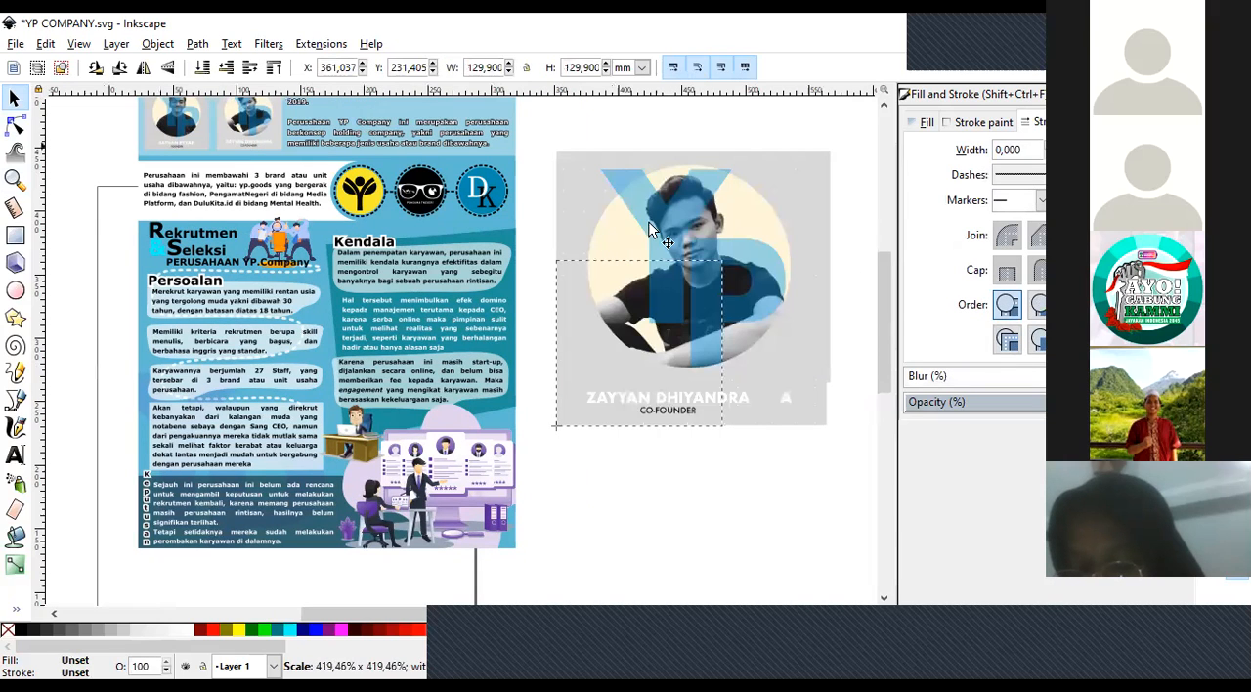
drag(603, 612, 650, 611)
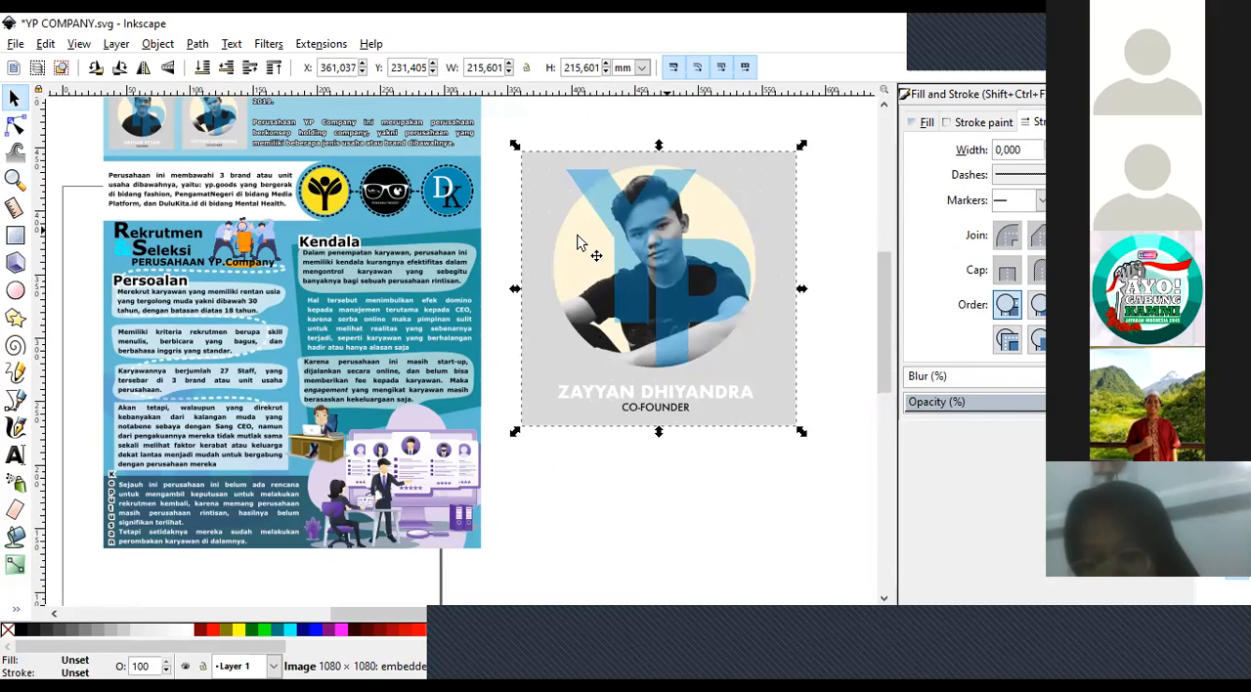
key(Escape)
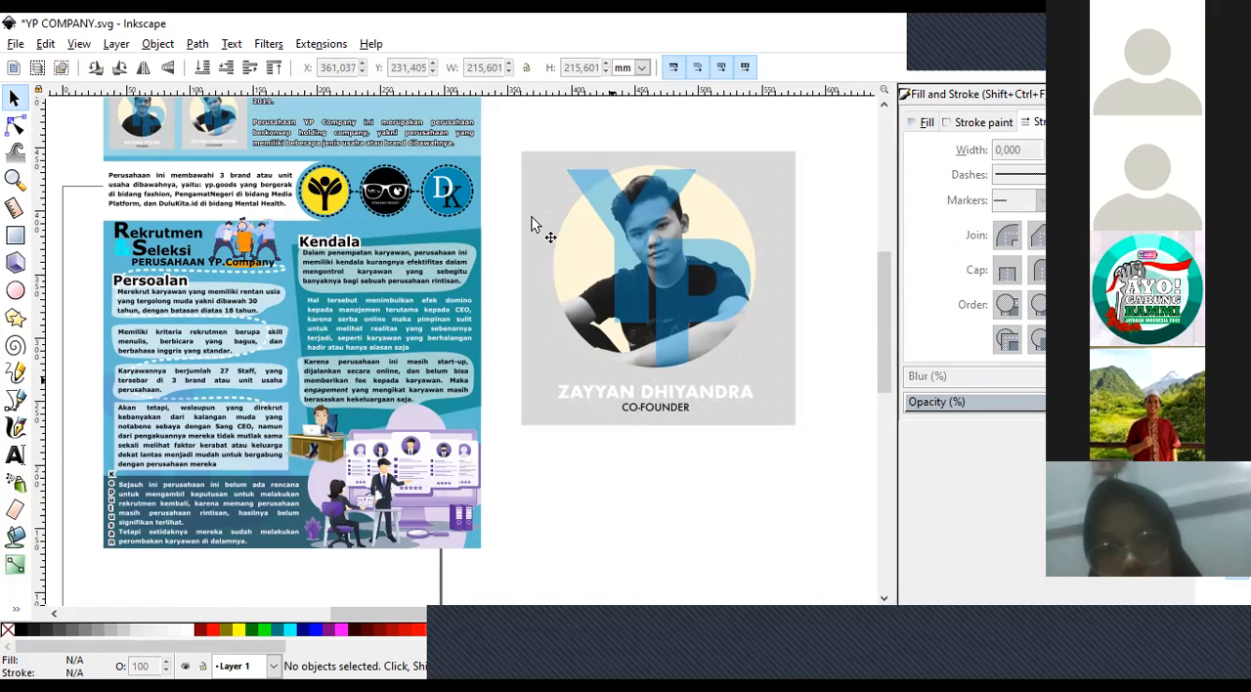
Draw an unfilled circle about 219 mm across over the enlarged portrait.
click(698, 376)
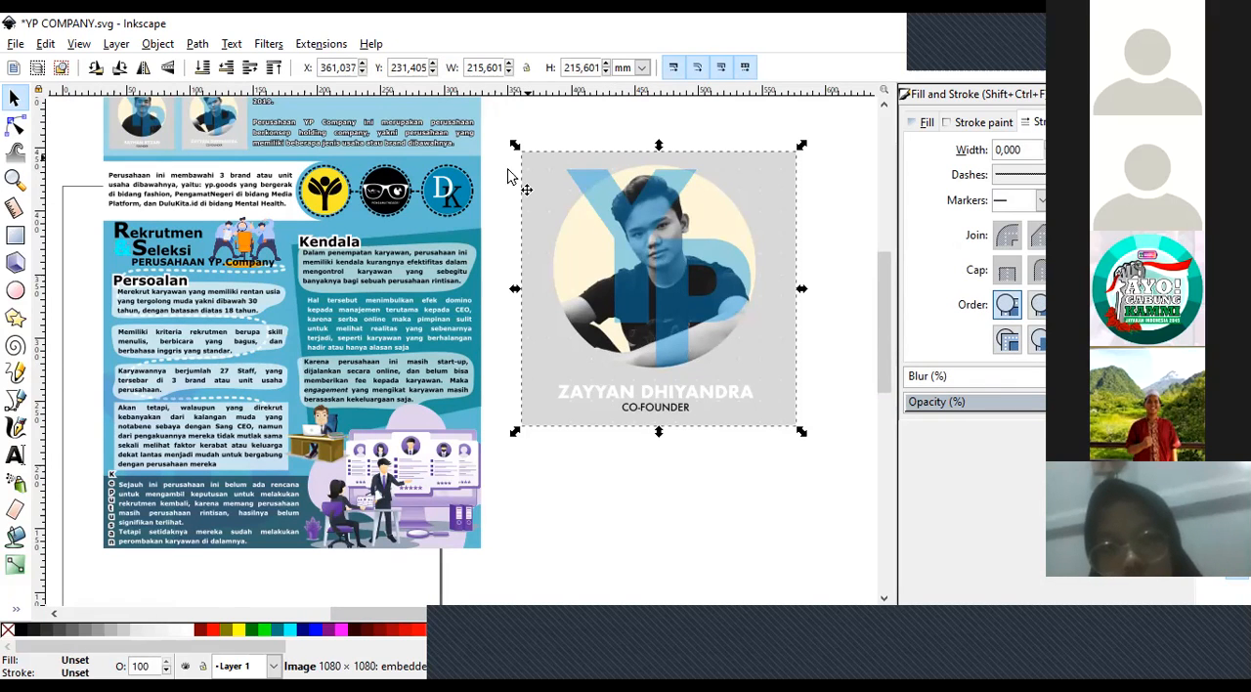
click(671, 527)
click(663, 347)
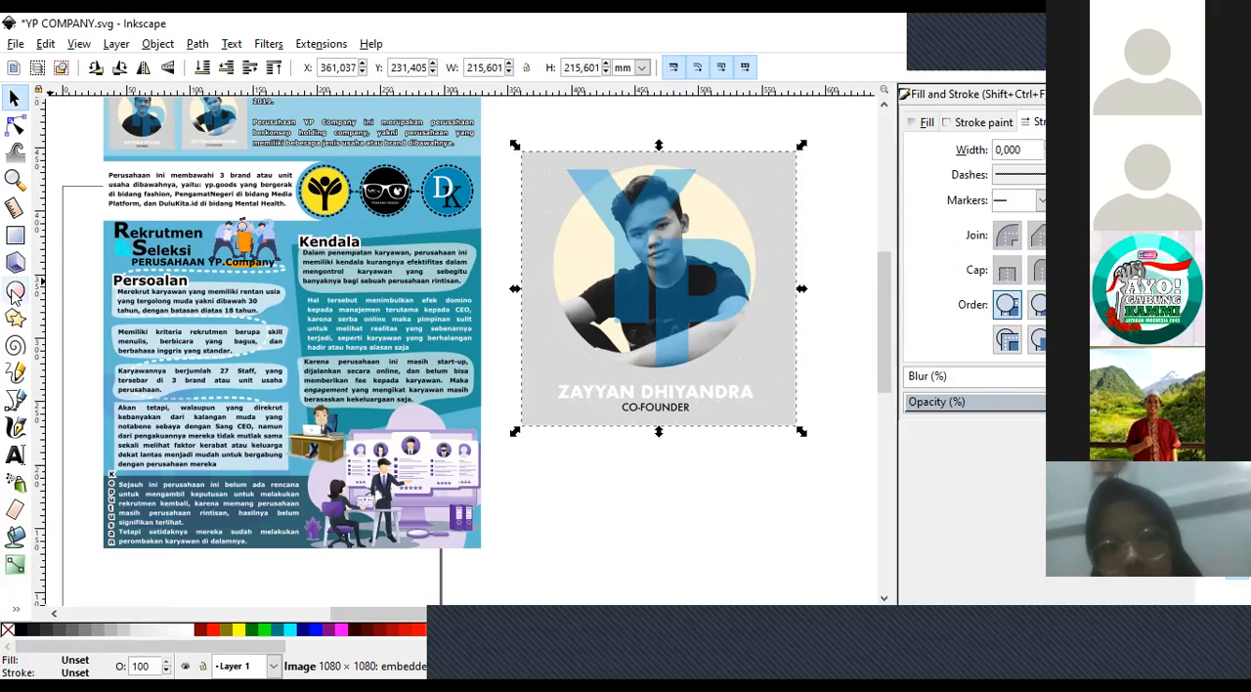
click(15, 291)
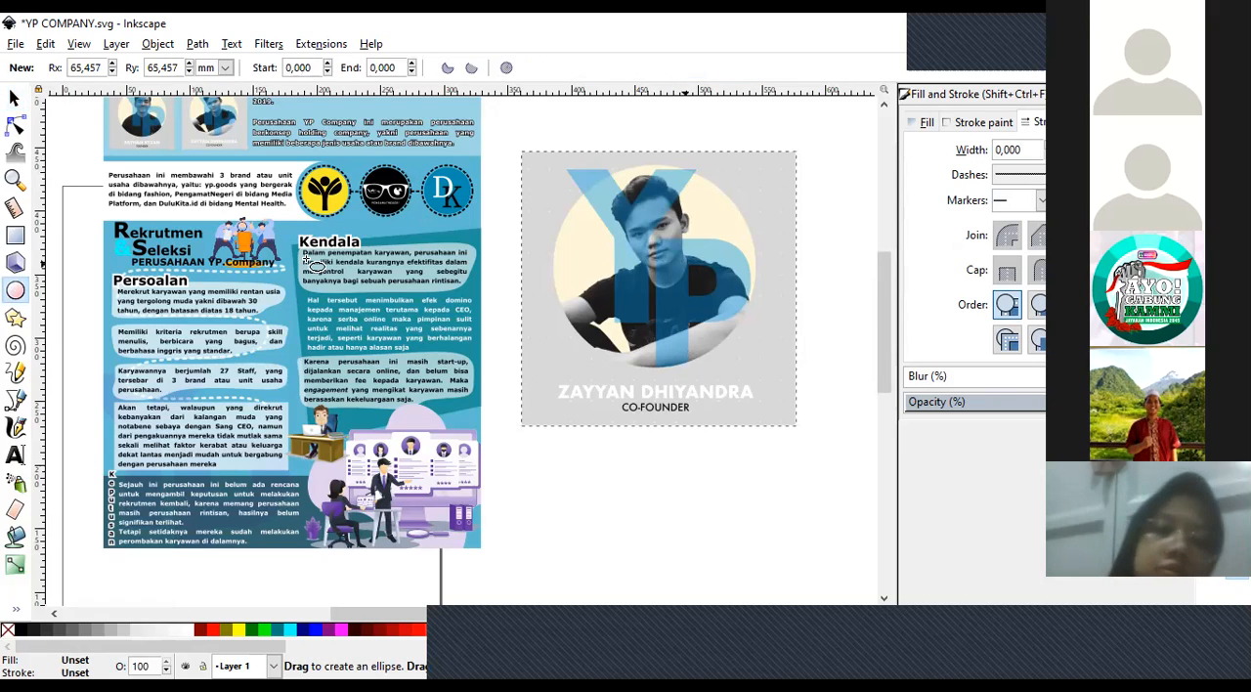
drag(544, 174, 847, 455)
key(s)
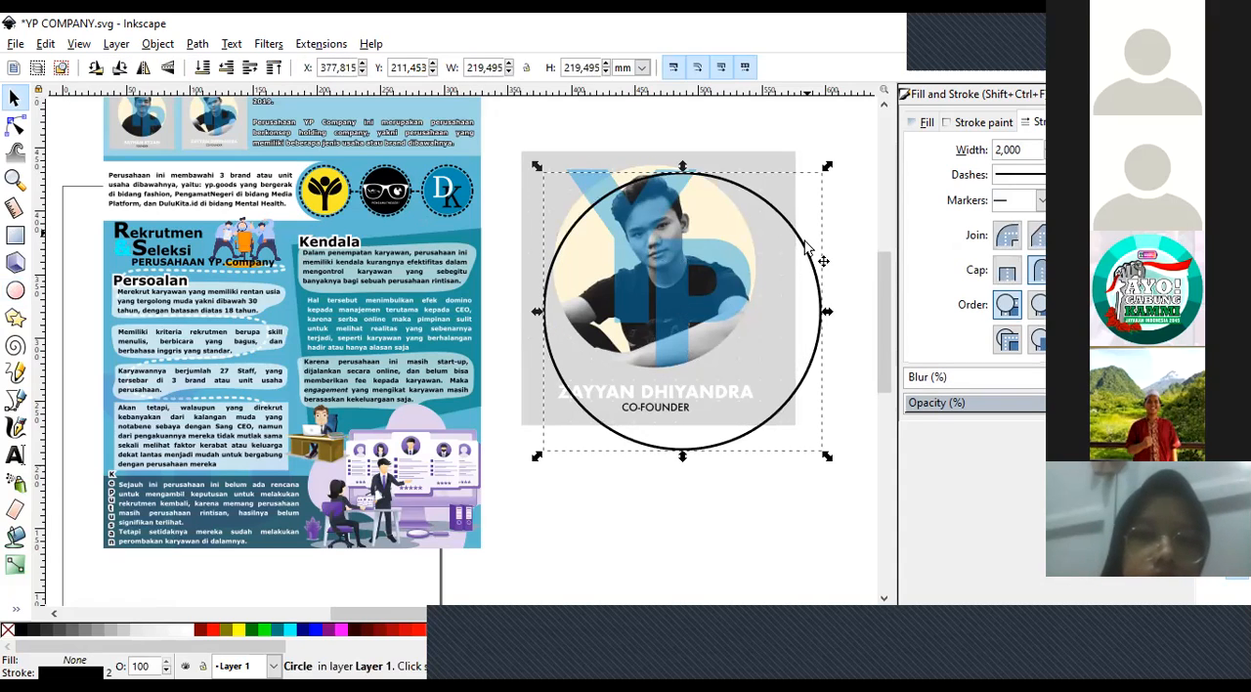
Centre the circle on the portrait, shrink it to about 202 mm across, and deselect it.
drag(794, 230, 750, 200)
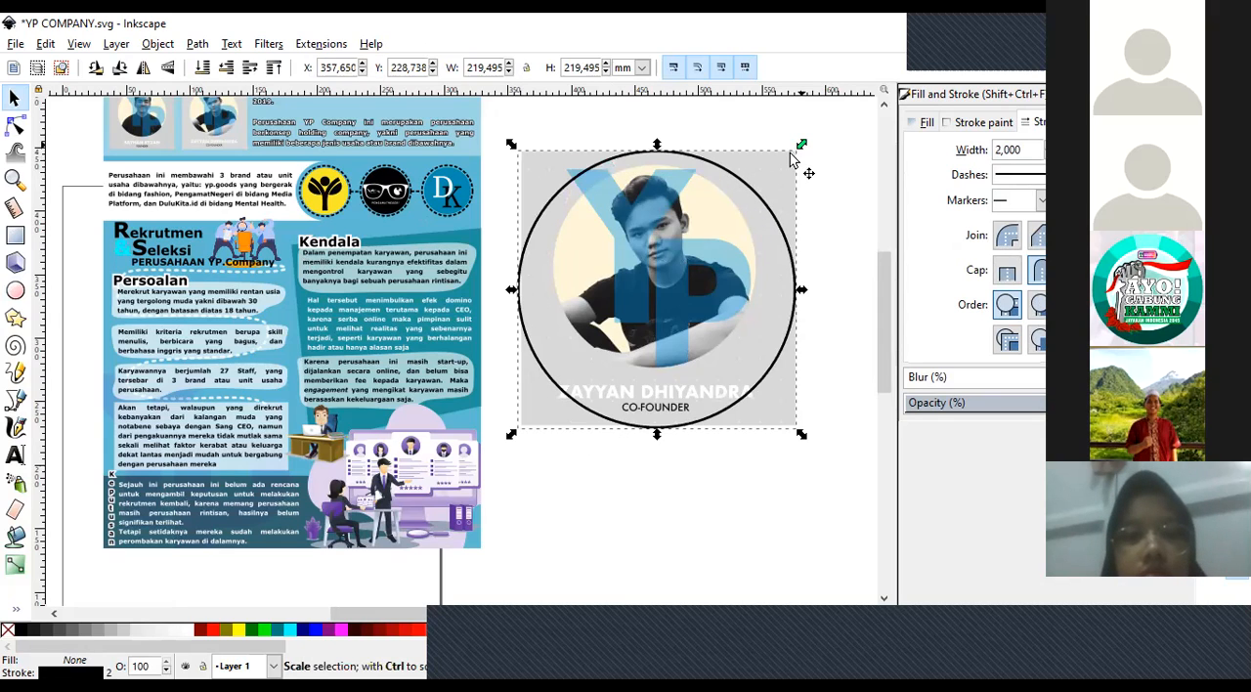
drag(790, 153, 779, 164)
click(662, 467)
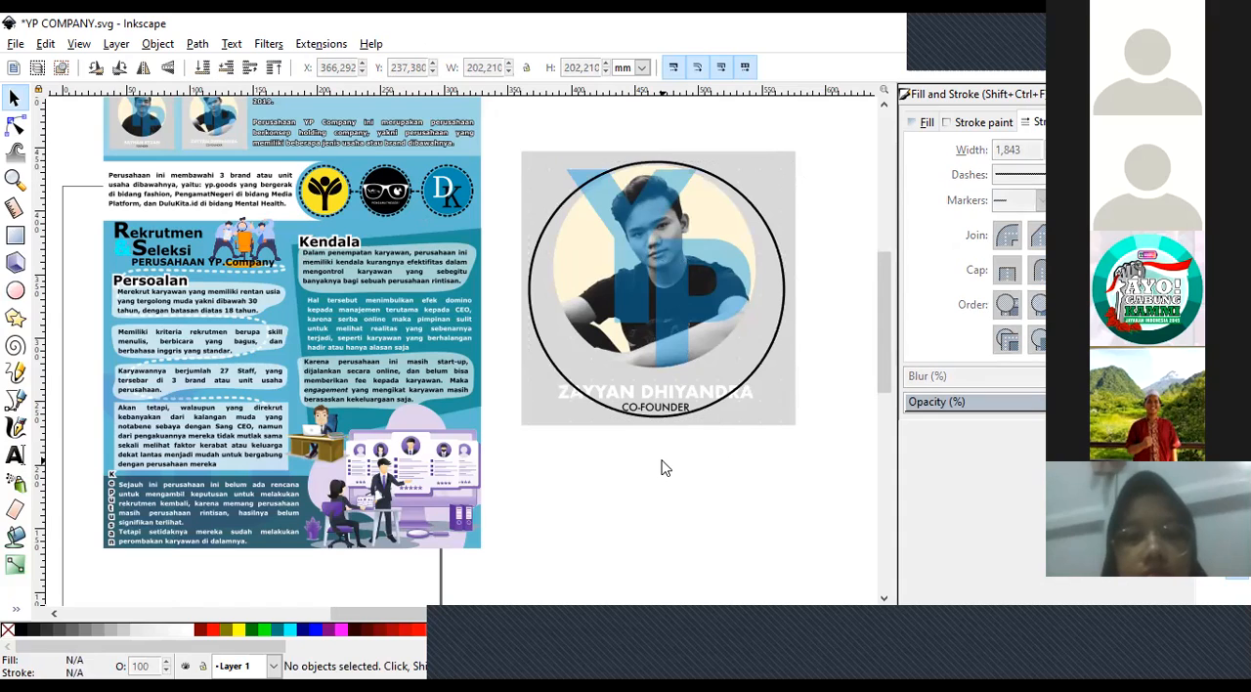
click(535, 407)
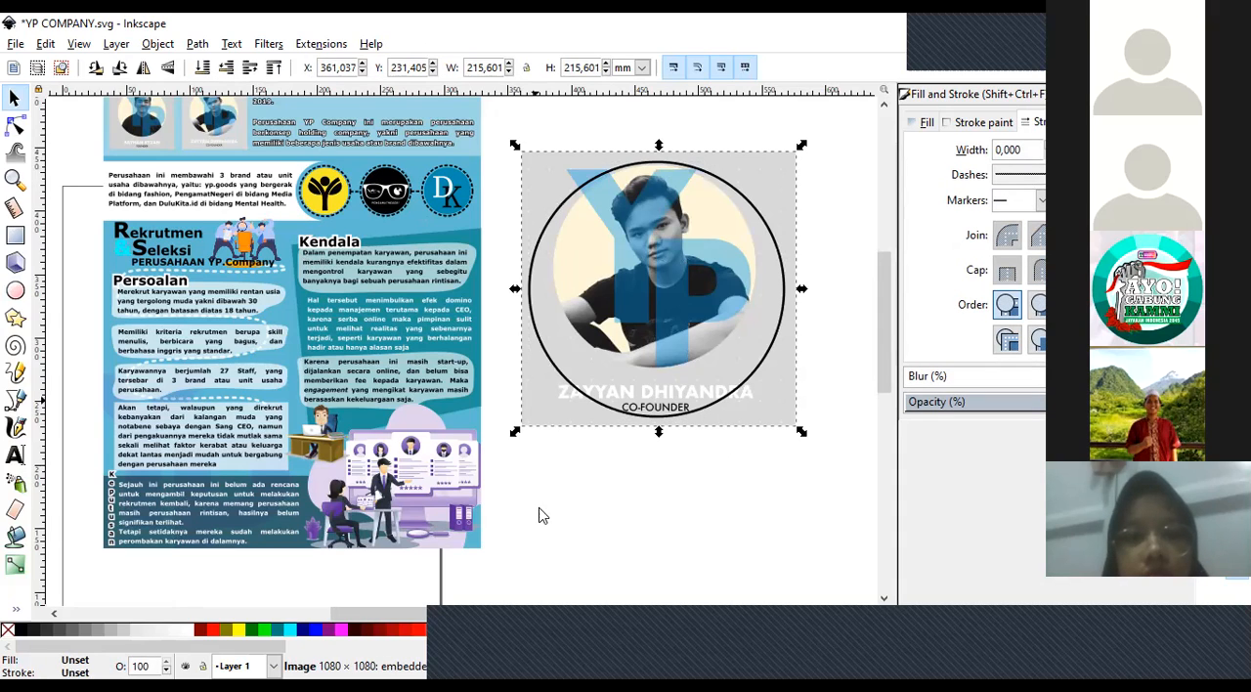
key(Escape)
click(531, 405)
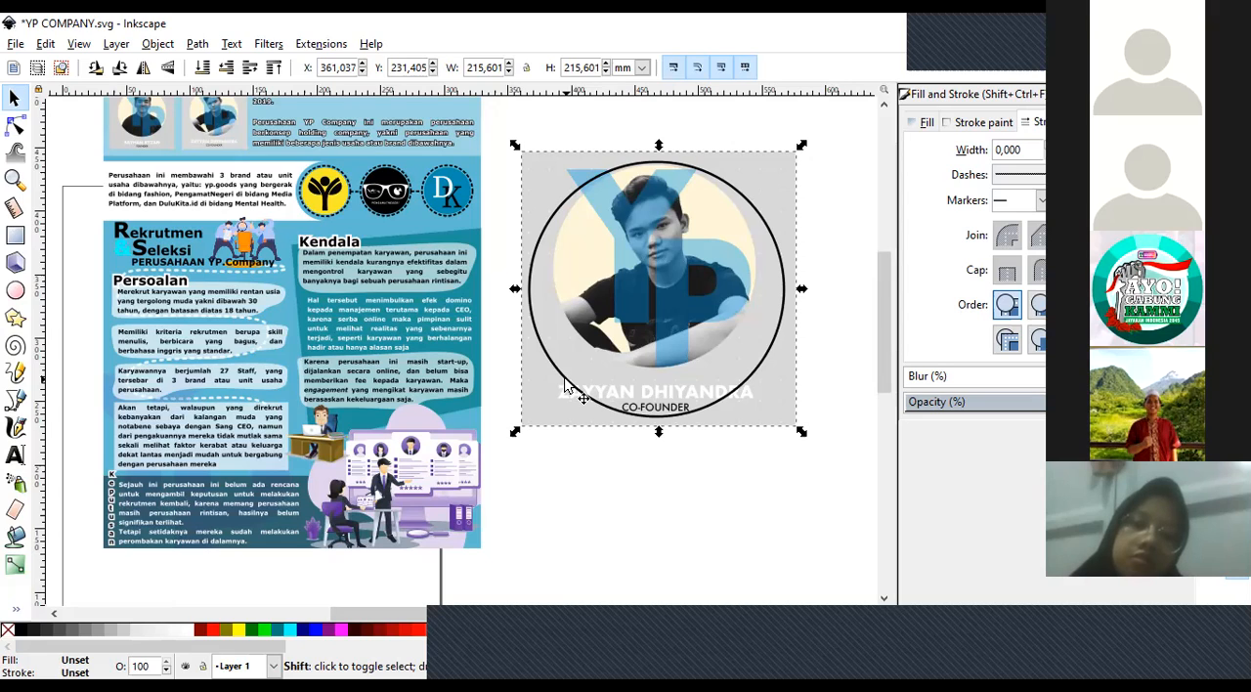
shift+click(565, 386)
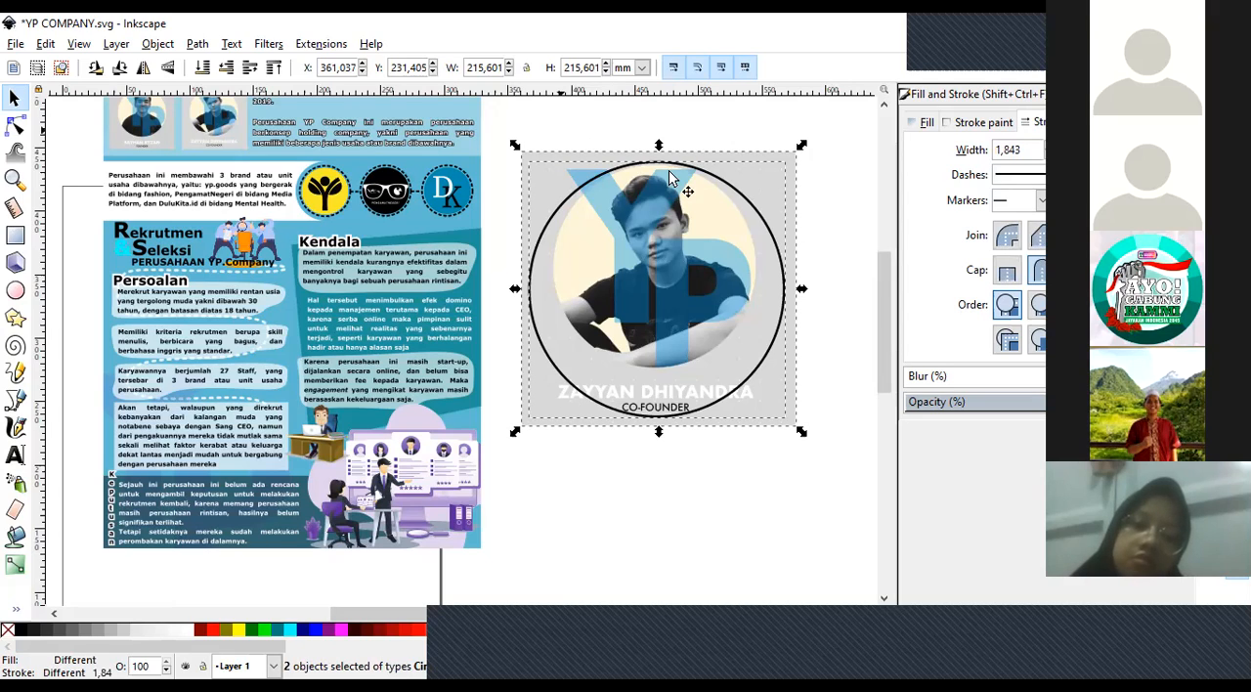
right_click(548, 184)
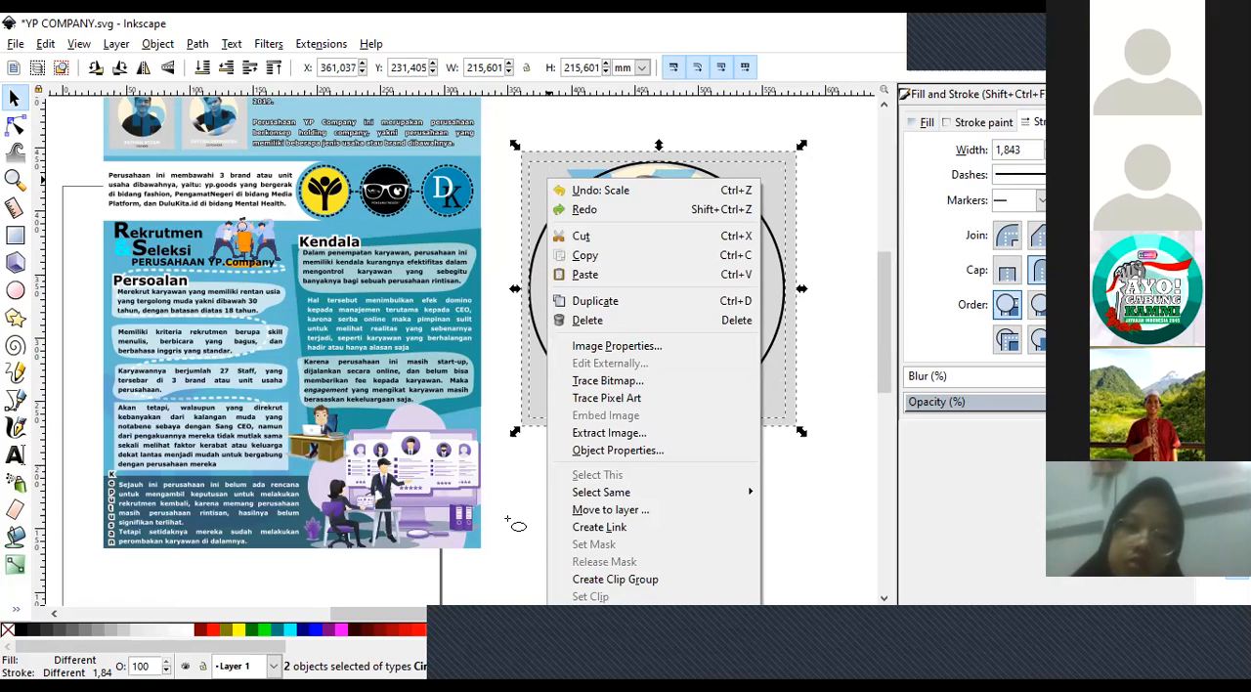
click(822, 282)
click(12, 99)
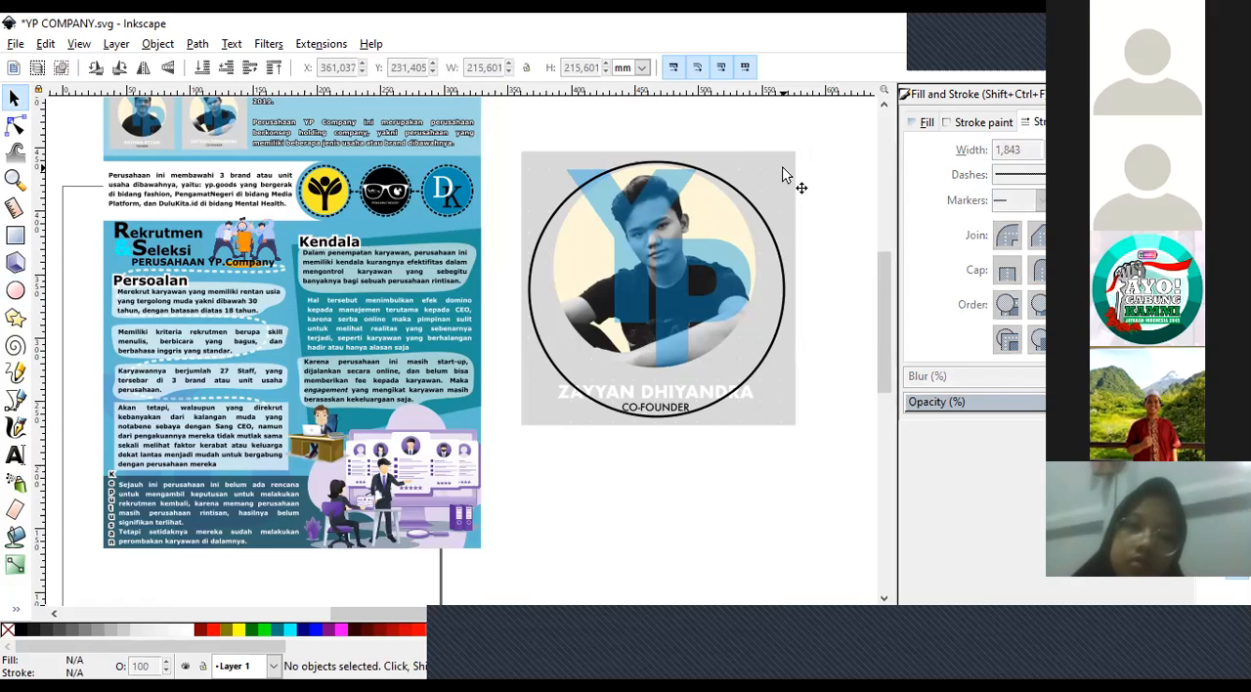
Release the portrait's existing clip and delete the leftover outlined rectangle.
right_click(782, 391)
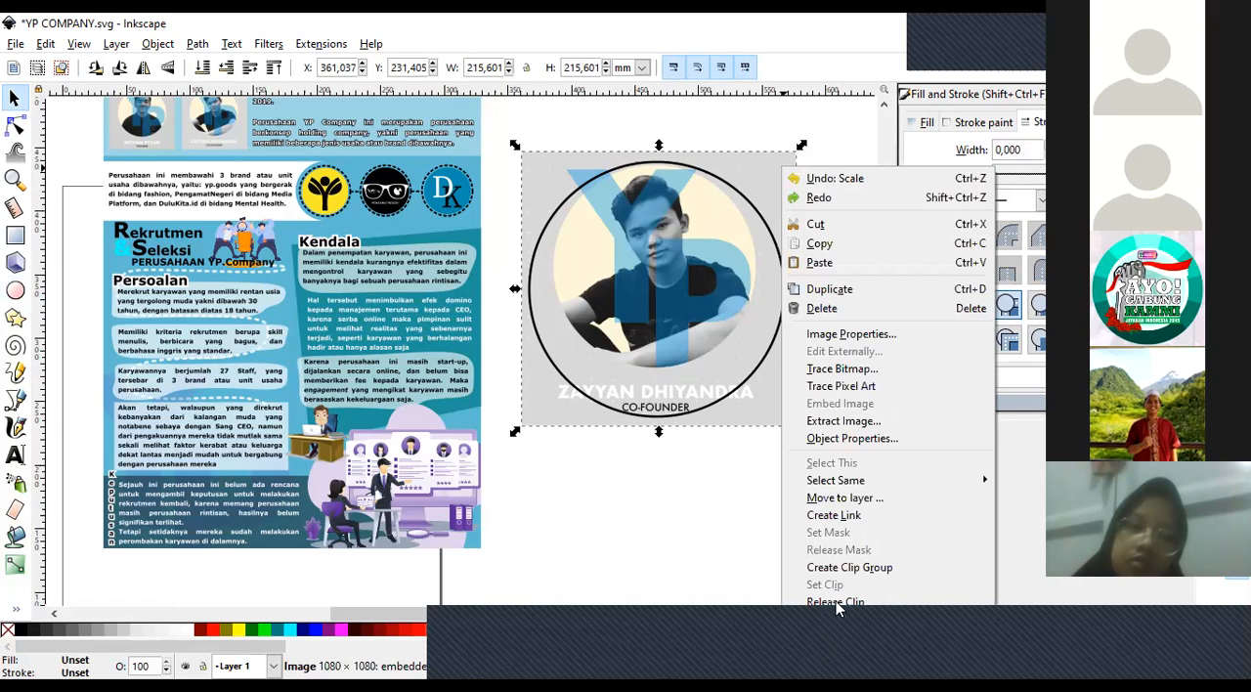
key(Escape)
click(544, 424)
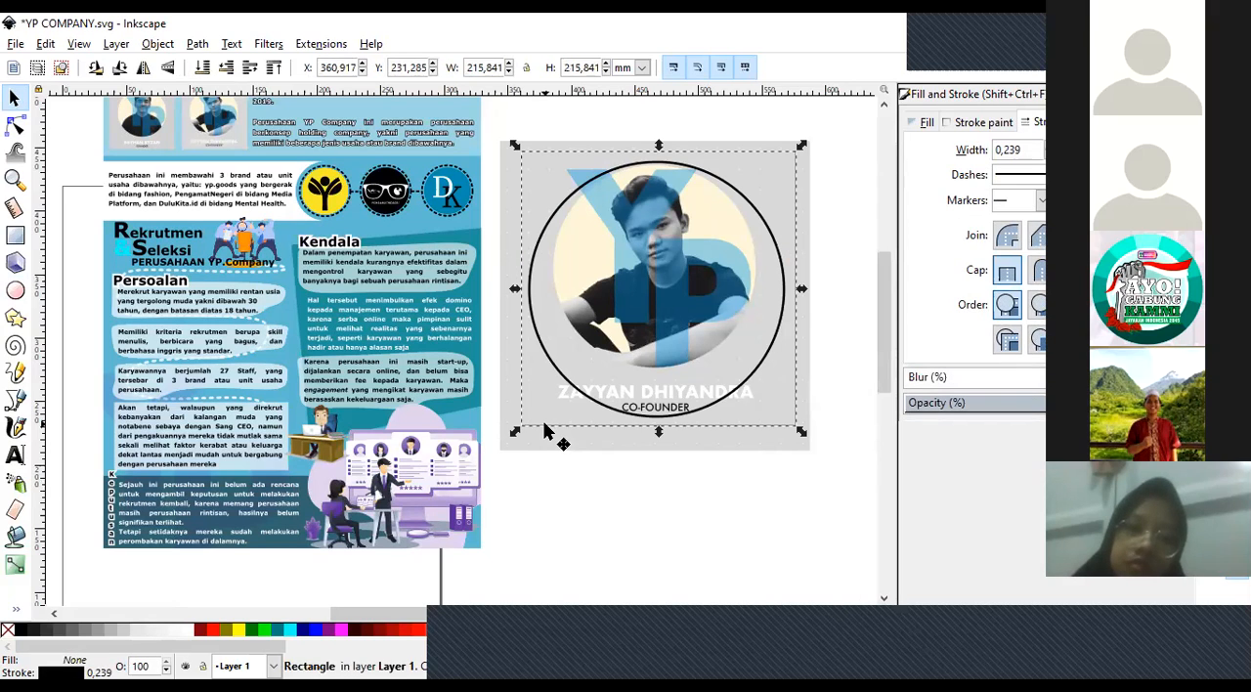
key(Delete)
Enlarge the circle over the portrait to about 219 mm across and deselect it.
click(561, 379)
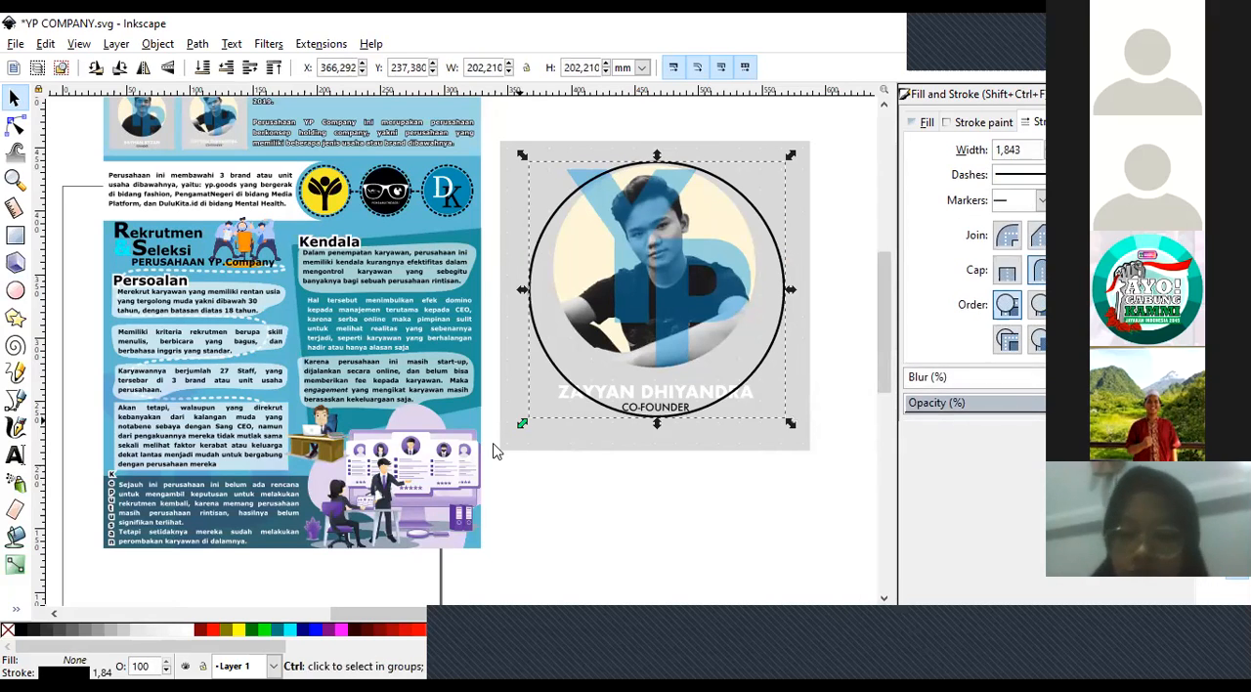
mouse_move(522, 423)
mouse_down()
mouse_move(538, 355)
mouse_move(527, 430)
mouse_up()
key(Escape)
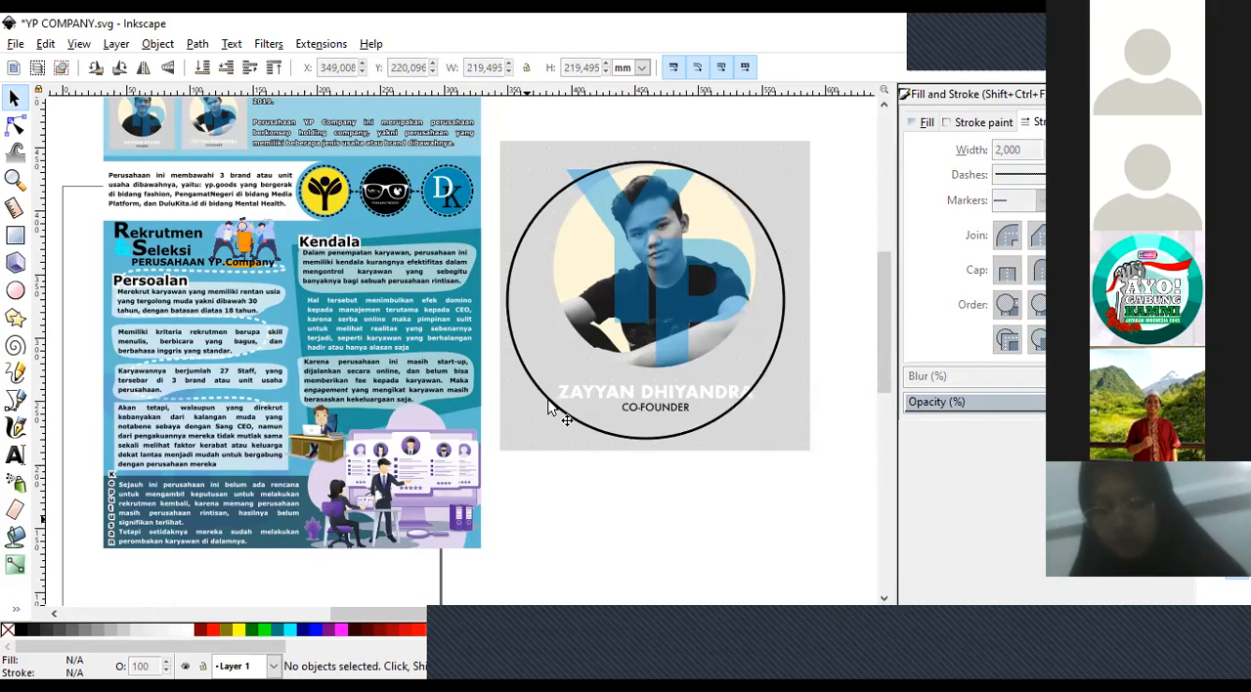
Clip the portrait to the circle with both selected, and undo the clip.
click(549, 401)
shift+click(548, 408)
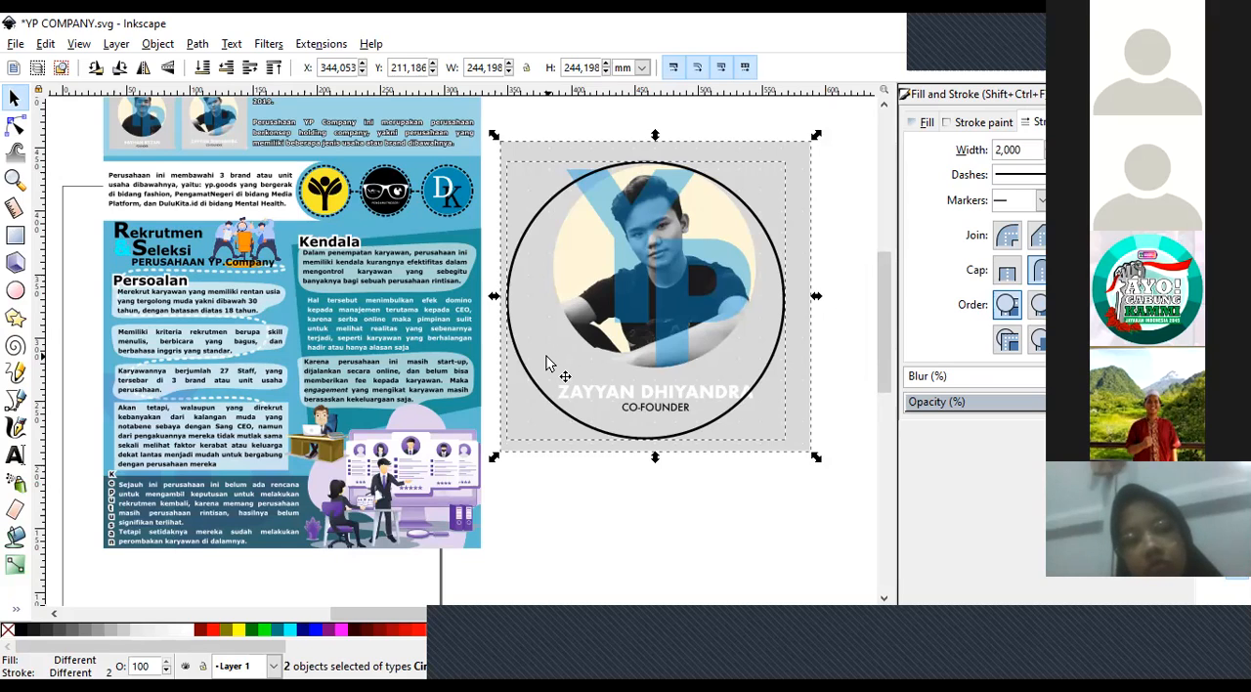
right_click(548, 363)
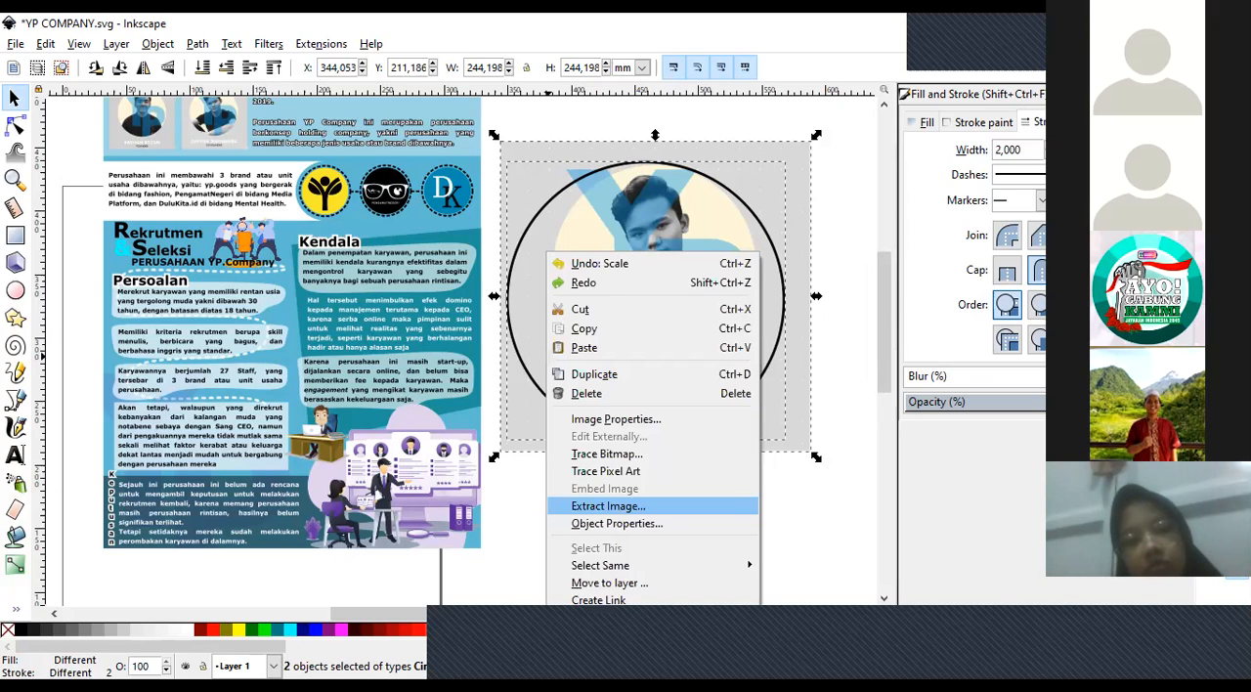
click(611, 653)
click(666, 533)
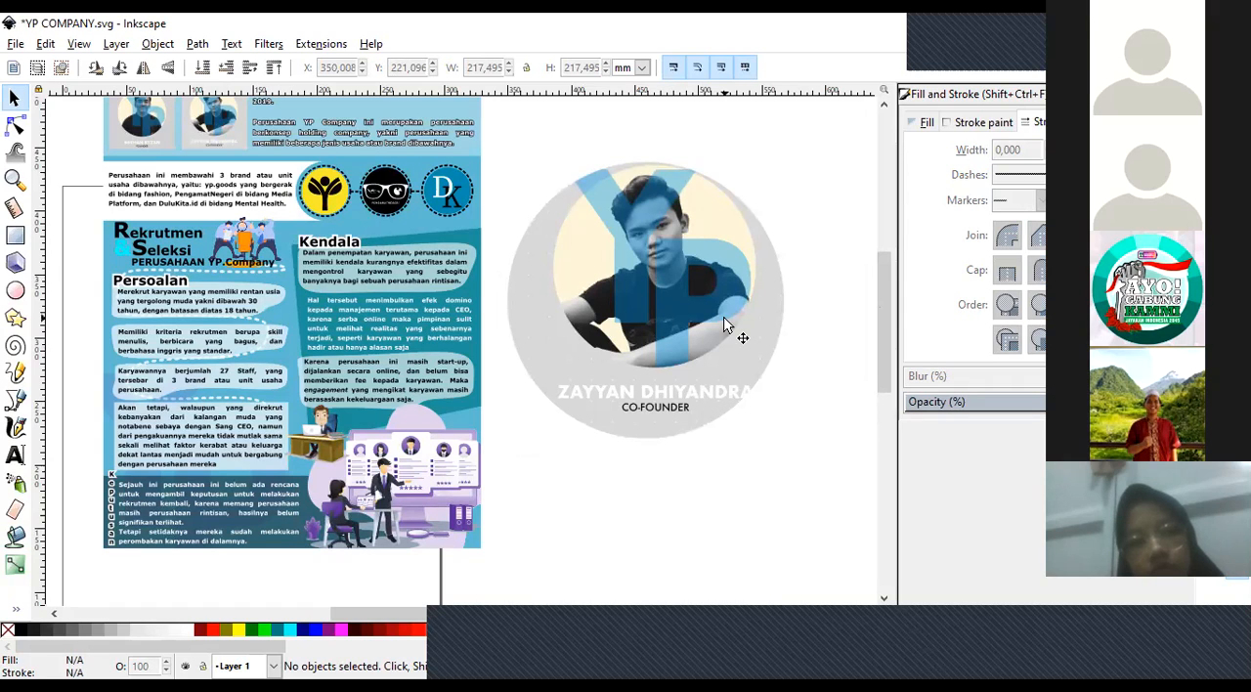
key(ctrl+z)
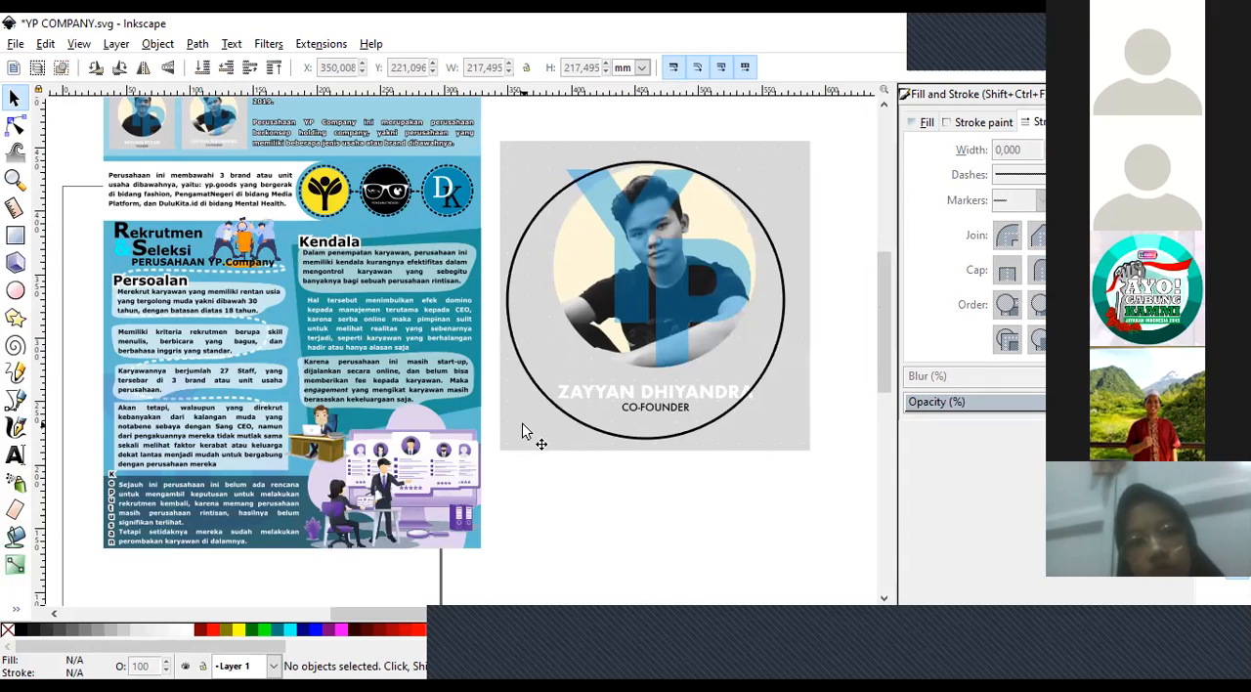
Select the portrait and the circle together and set the circular clip on the portrait again.
click(547, 393)
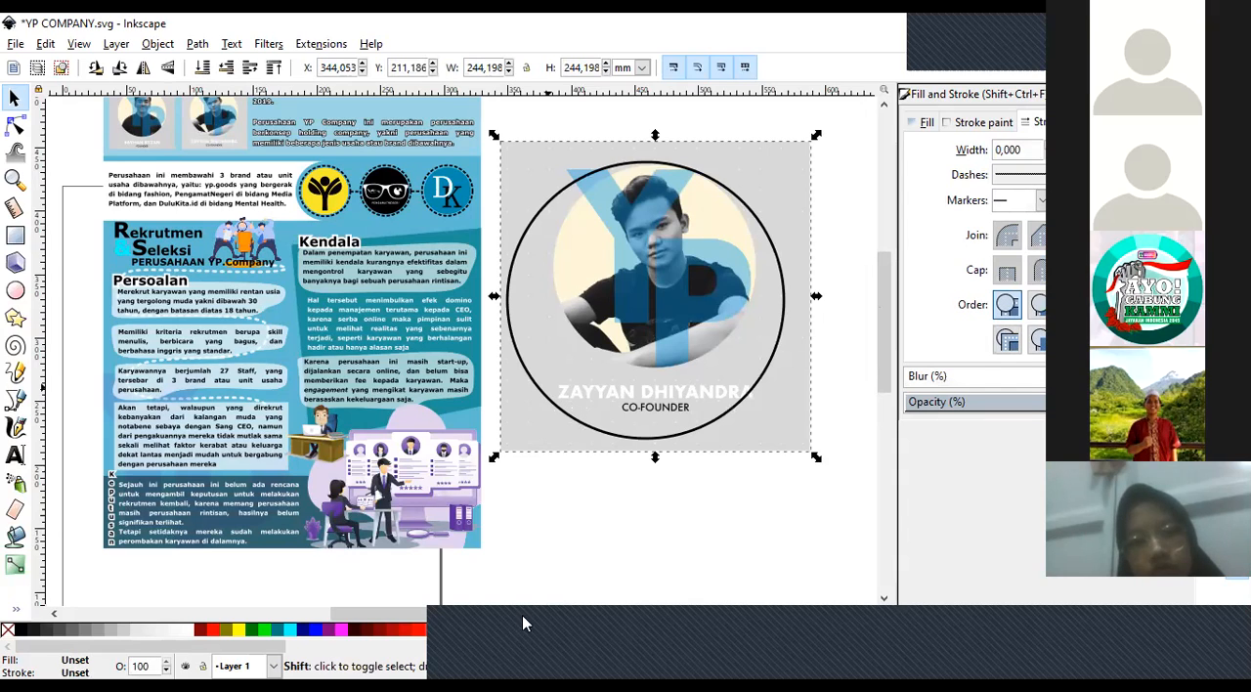
shift+click(540, 390)
right_click(540, 390)
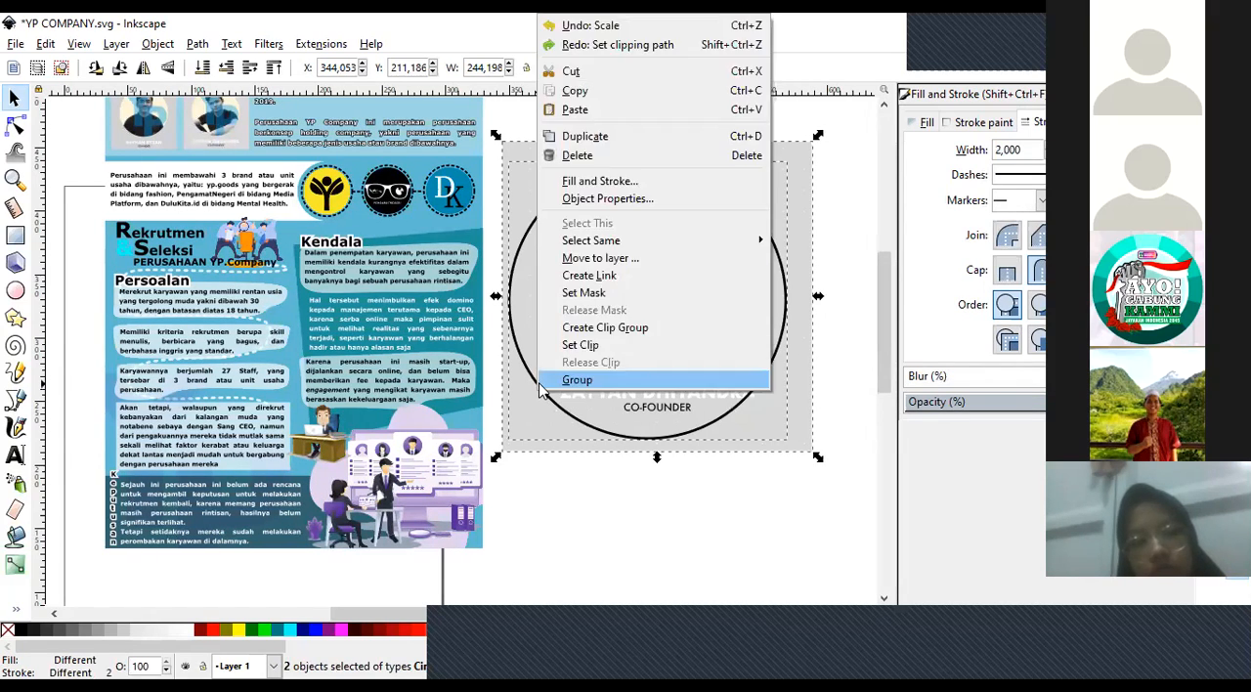
click(598, 346)
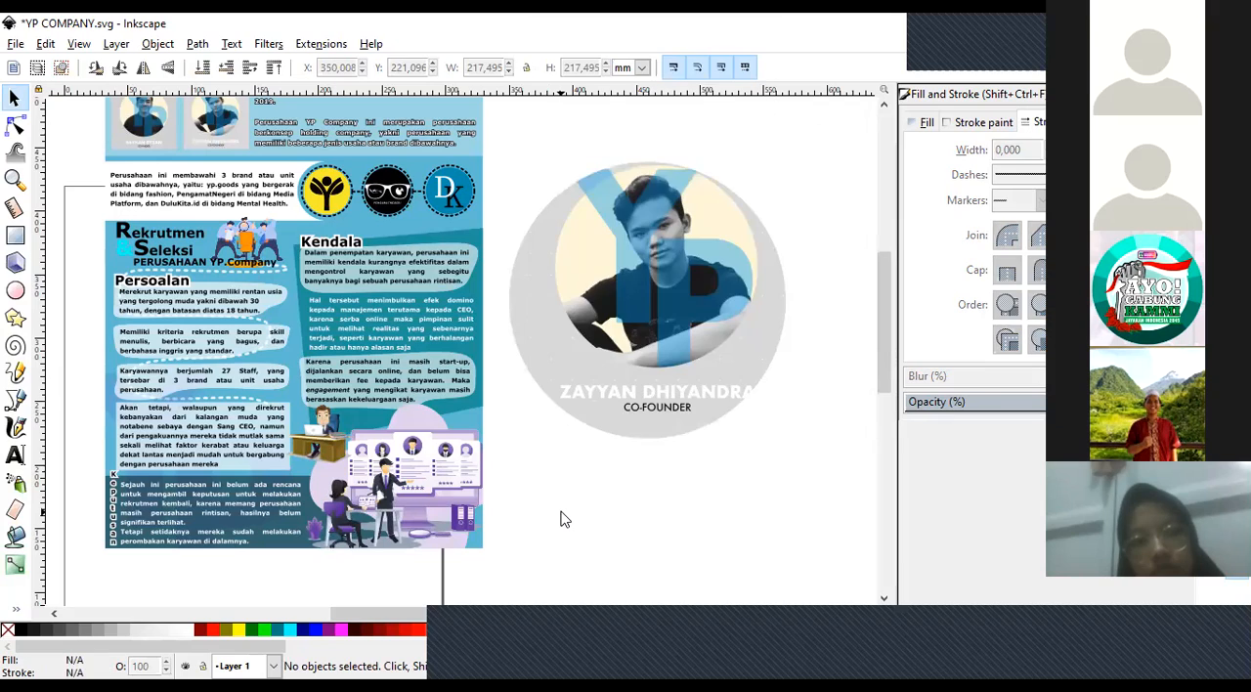
Undo the circular clip and delete the circle over the portrait.
key(ctrl+z)
click(549, 408)
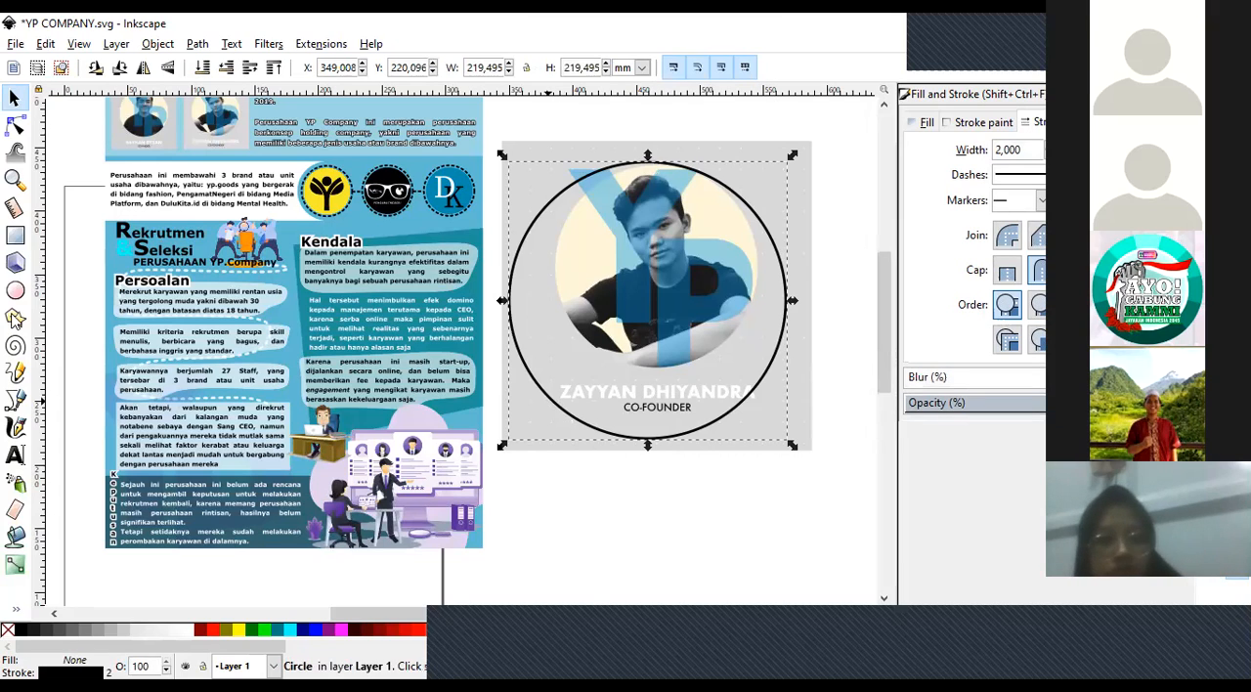
key(Delete)
Draw a five-cornered star about 161 by 165 mm, place it over the portrait's face and torso, and select it together with the portrait.
key(shift+F9)
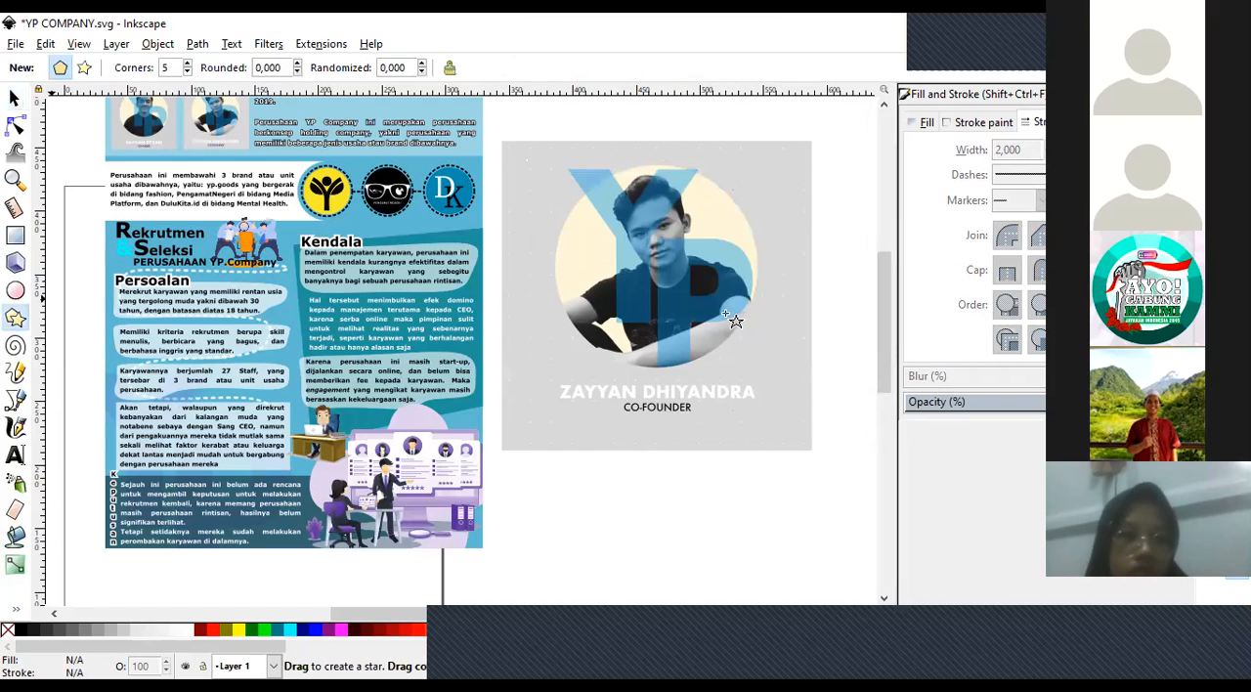
drag(522, 159, 739, 333)
key(ctrl+z)
drag(552, 184, 595, 285)
click(14, 98)
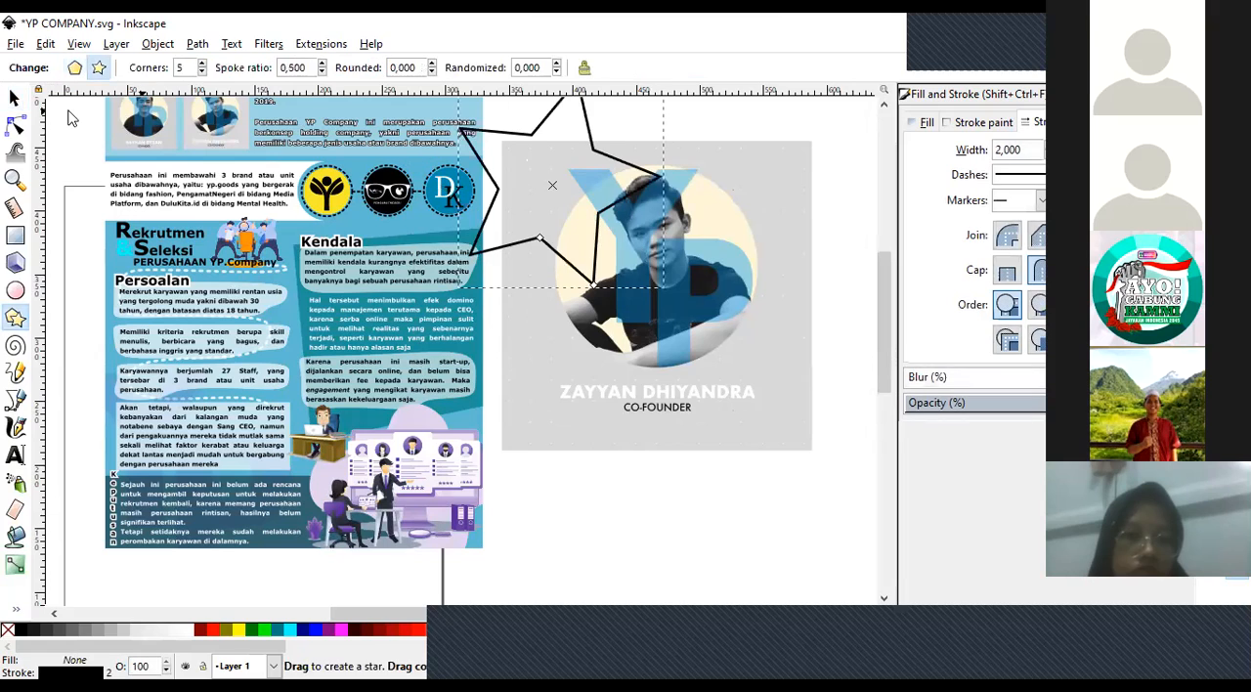
drag(592, 156, 694, 234)
drag(564, 272, 512, 282)
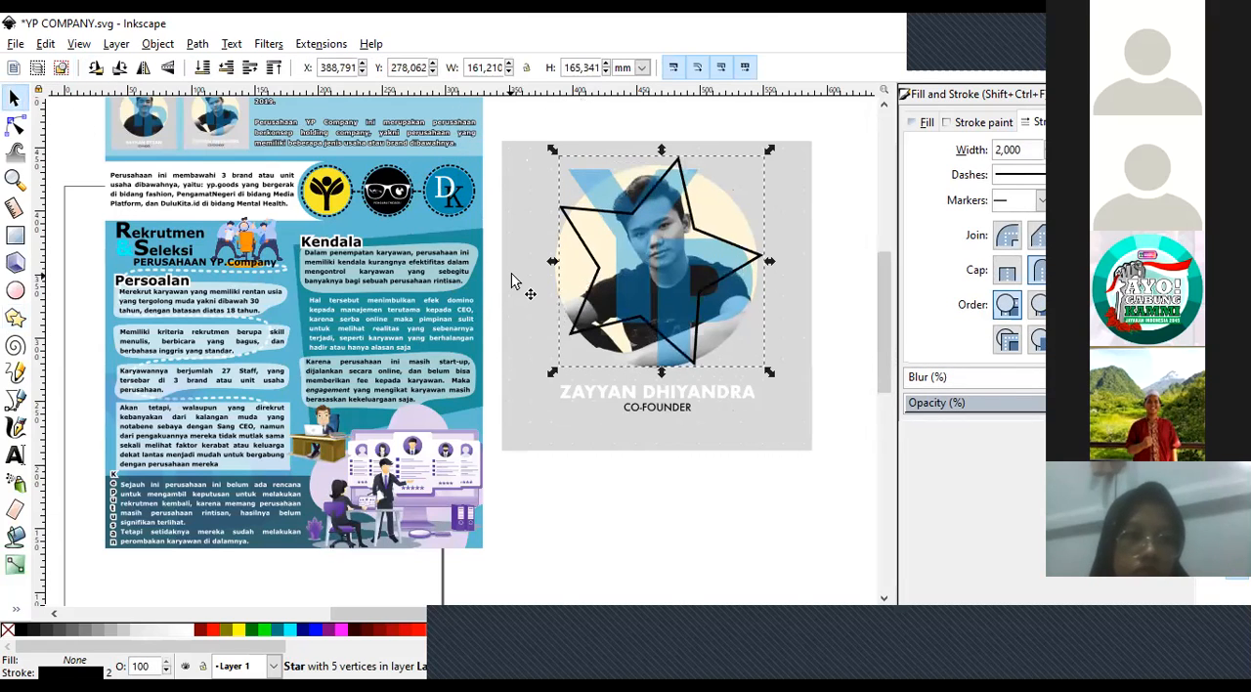
shift+click(521, 330)
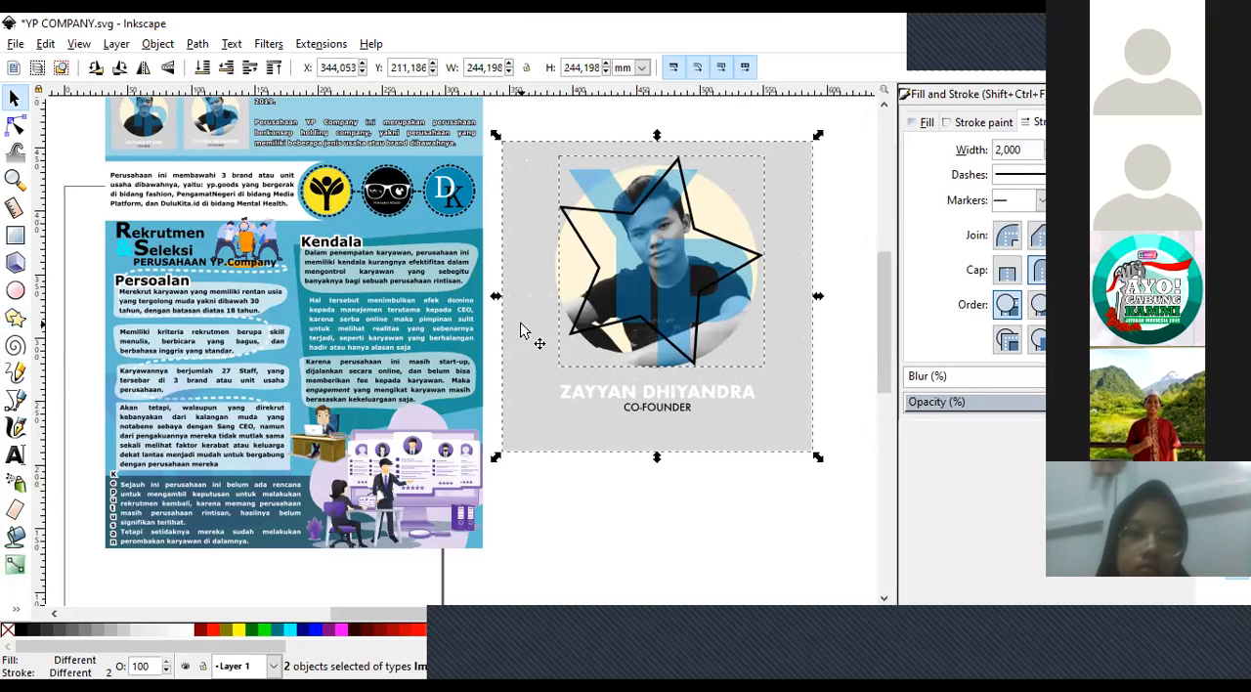
Clip the portrait to the star, try the clipped star over the poster's recruitment section, and undo the move.
right_click(521, 331)
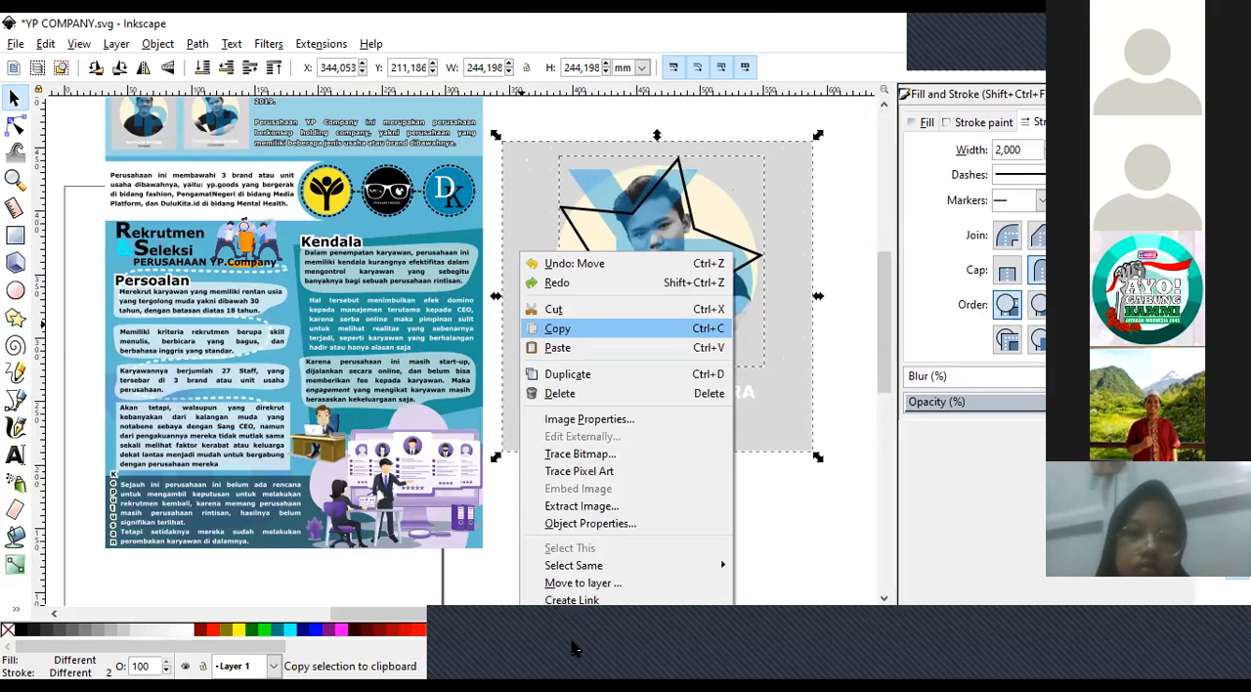
click(547, 327)
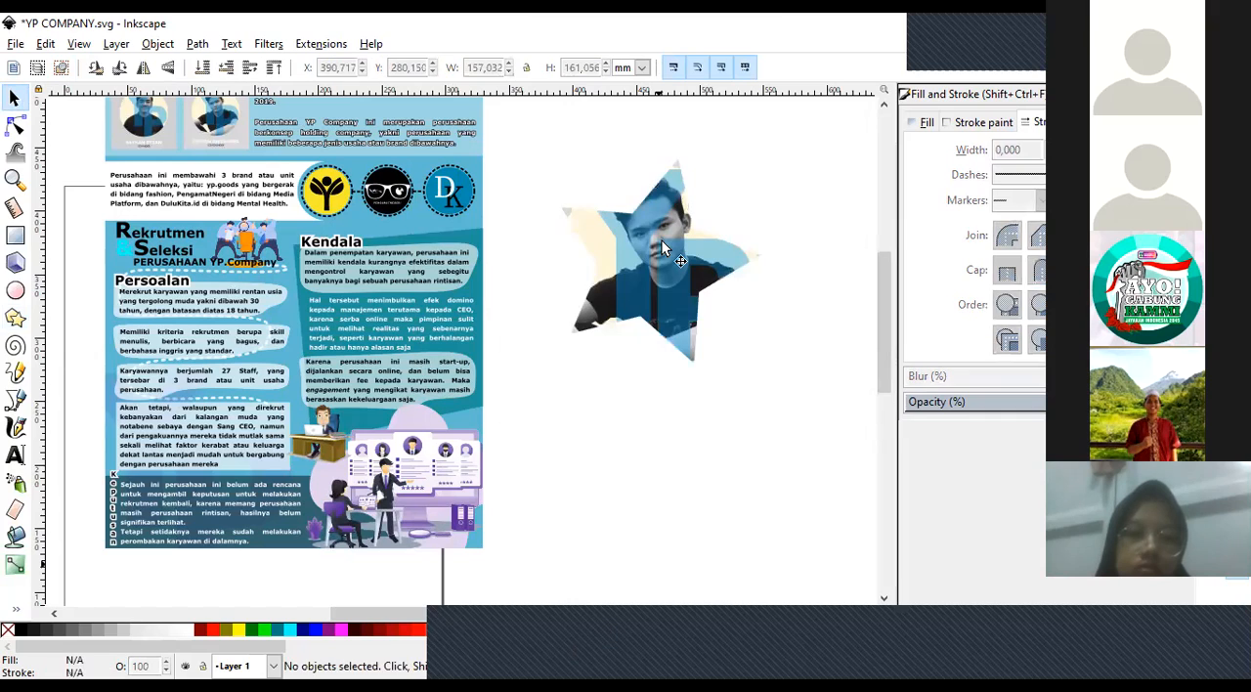
drag(307, 298, 307, 290)
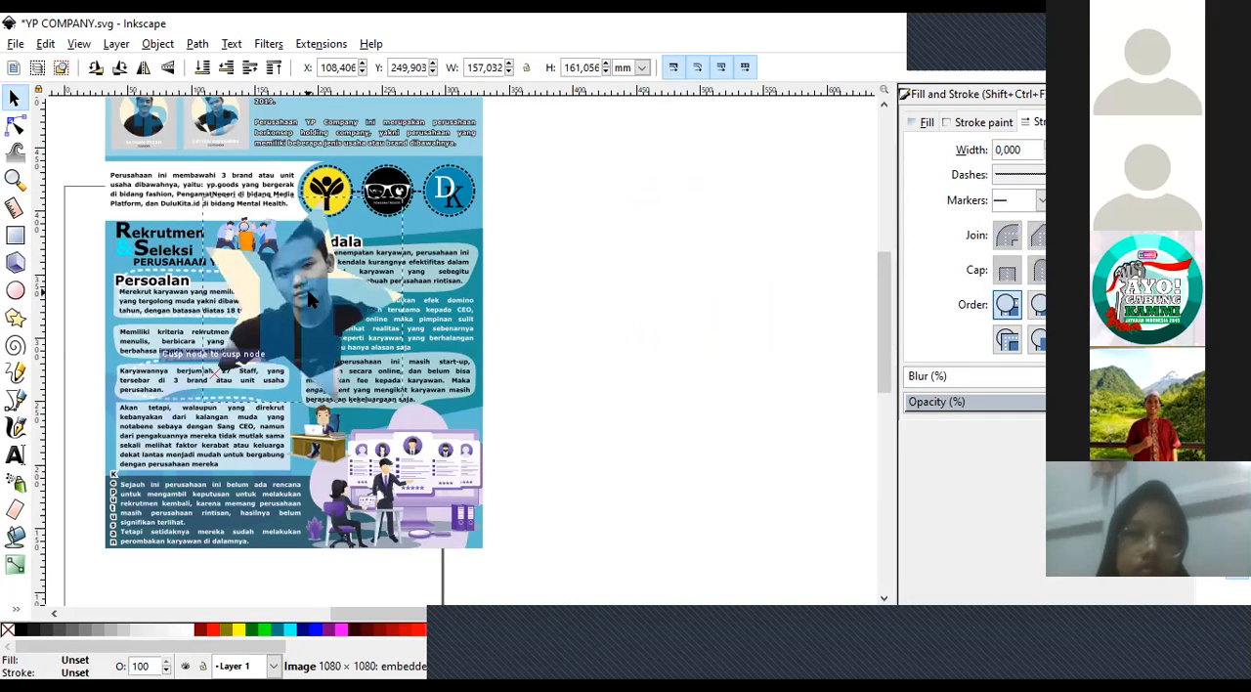
key(ctrl+z)
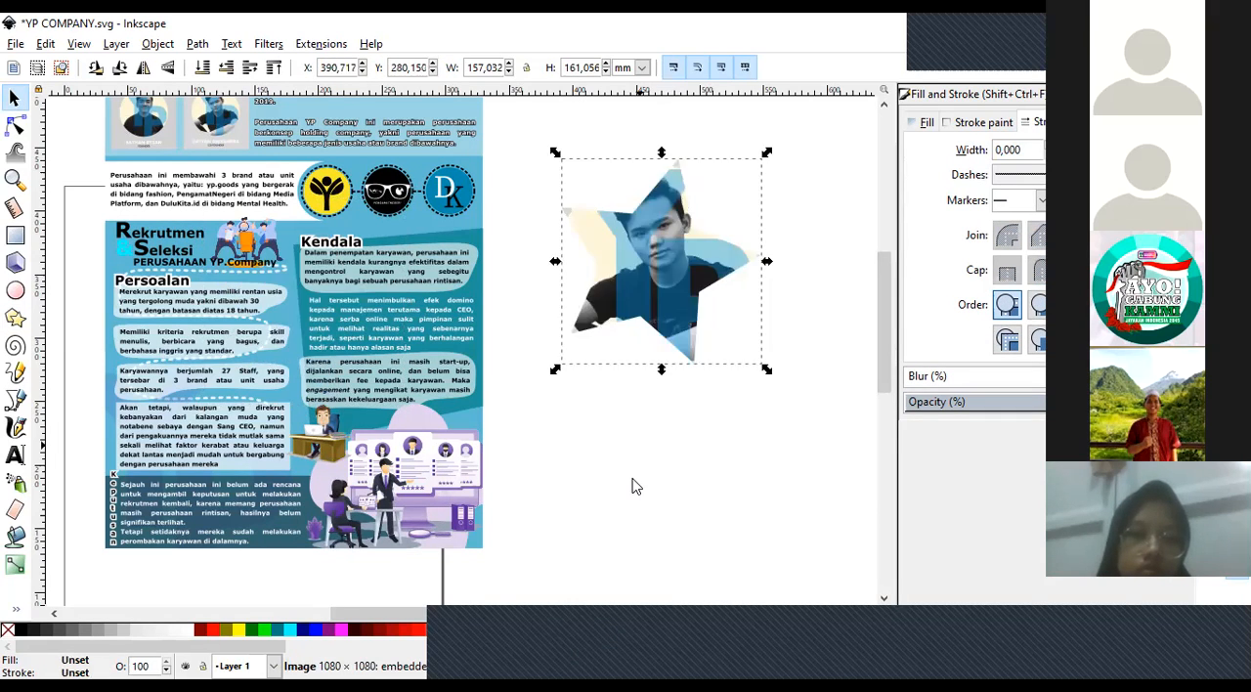
Undo the star-shaped clip and remove the star outline from the portrait.
click(635, 489)
click(641, 265)
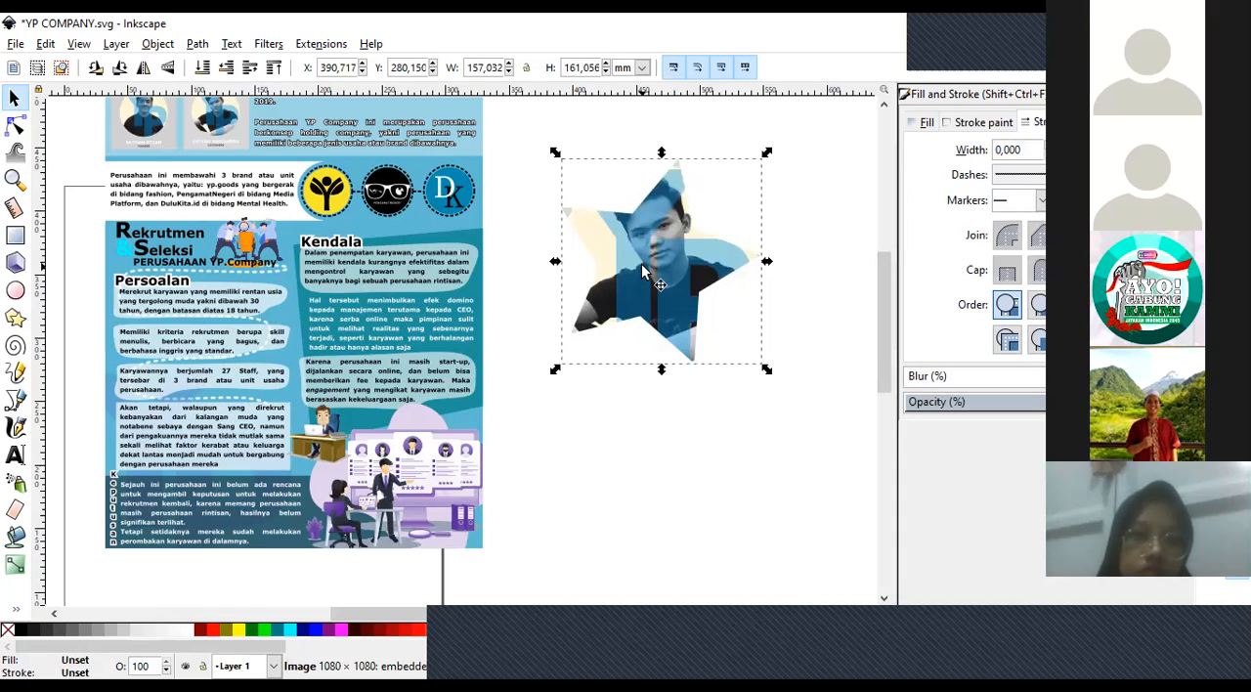
key(ctrl+z)
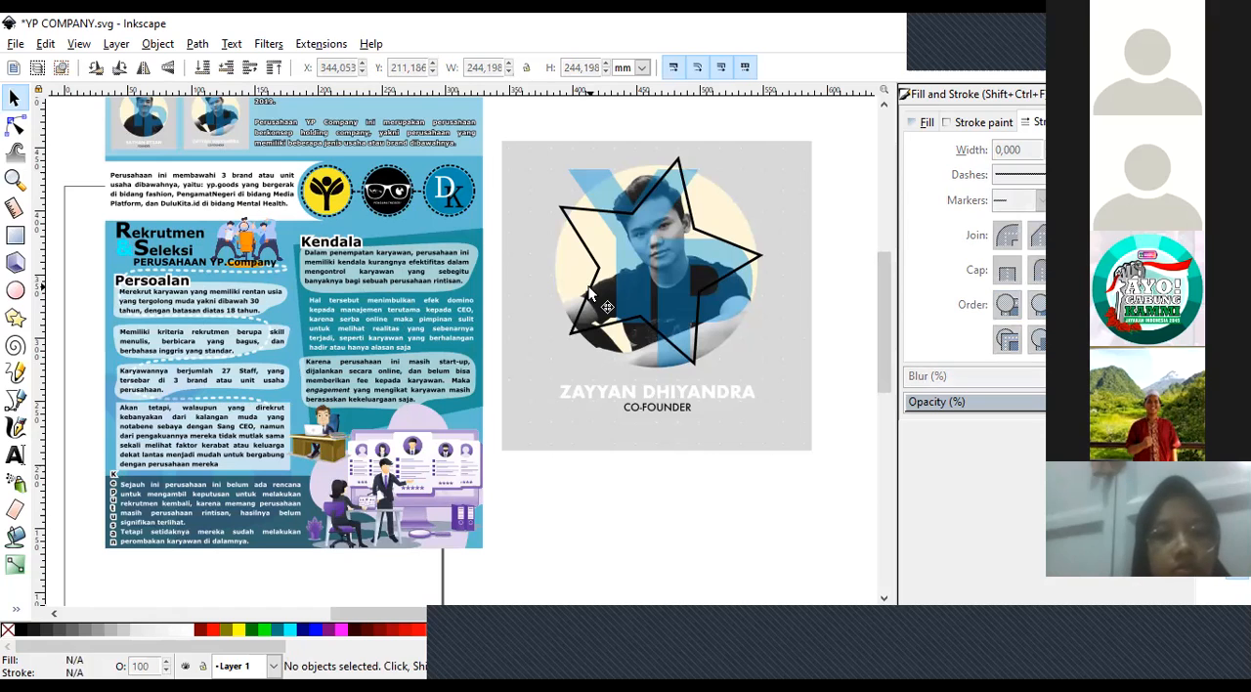
drag(590, 286, 151, 214)
key(Escape)
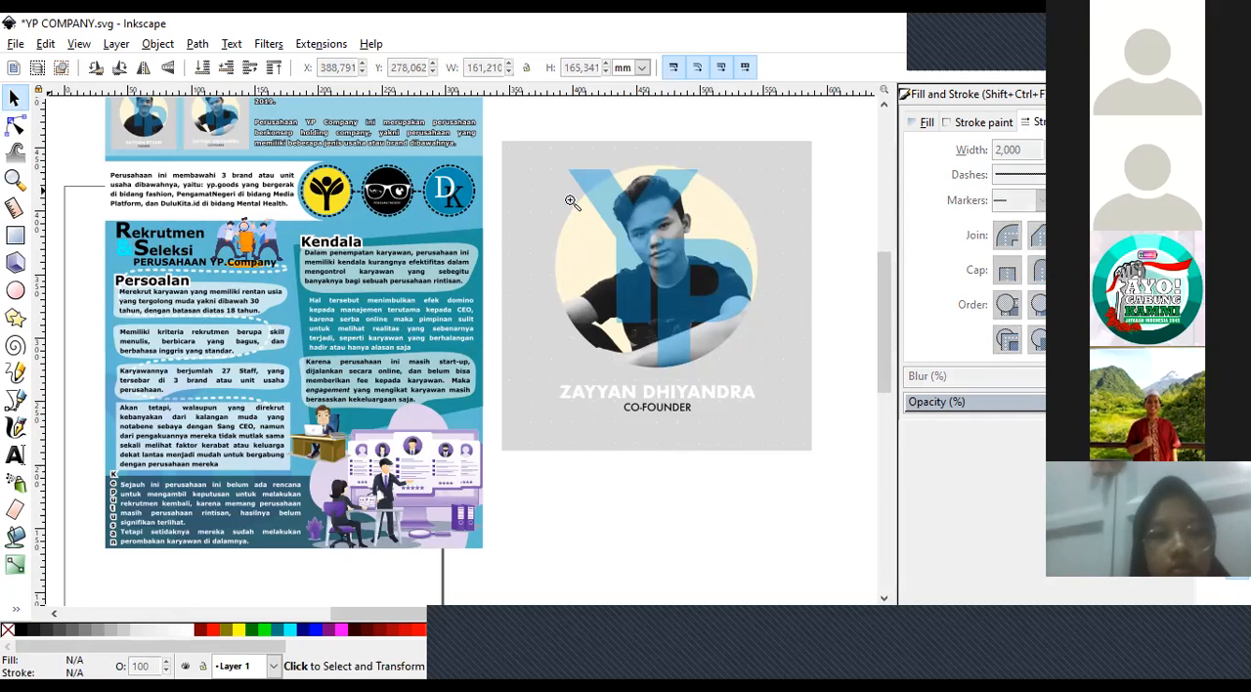
Trace a closed regular Bezier path, about 153 by 153 mm, around the man's head, shoulders, arms and the circle's lower edge.
key(z)
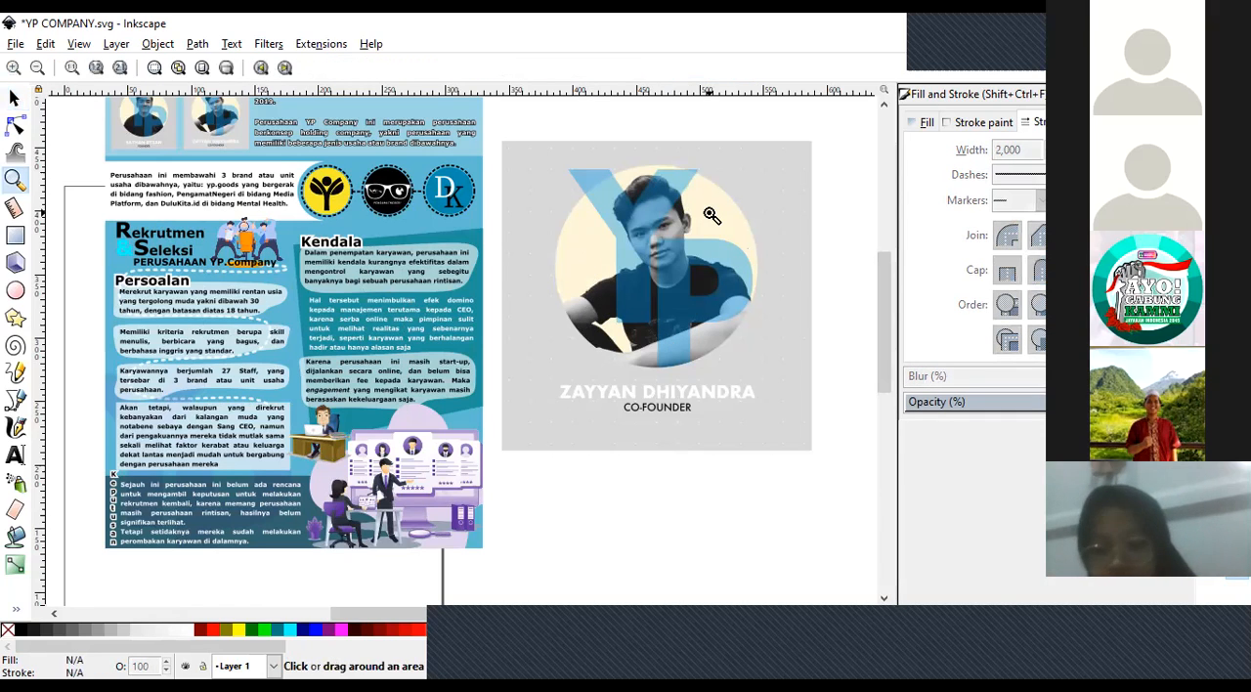
click(711, 215)
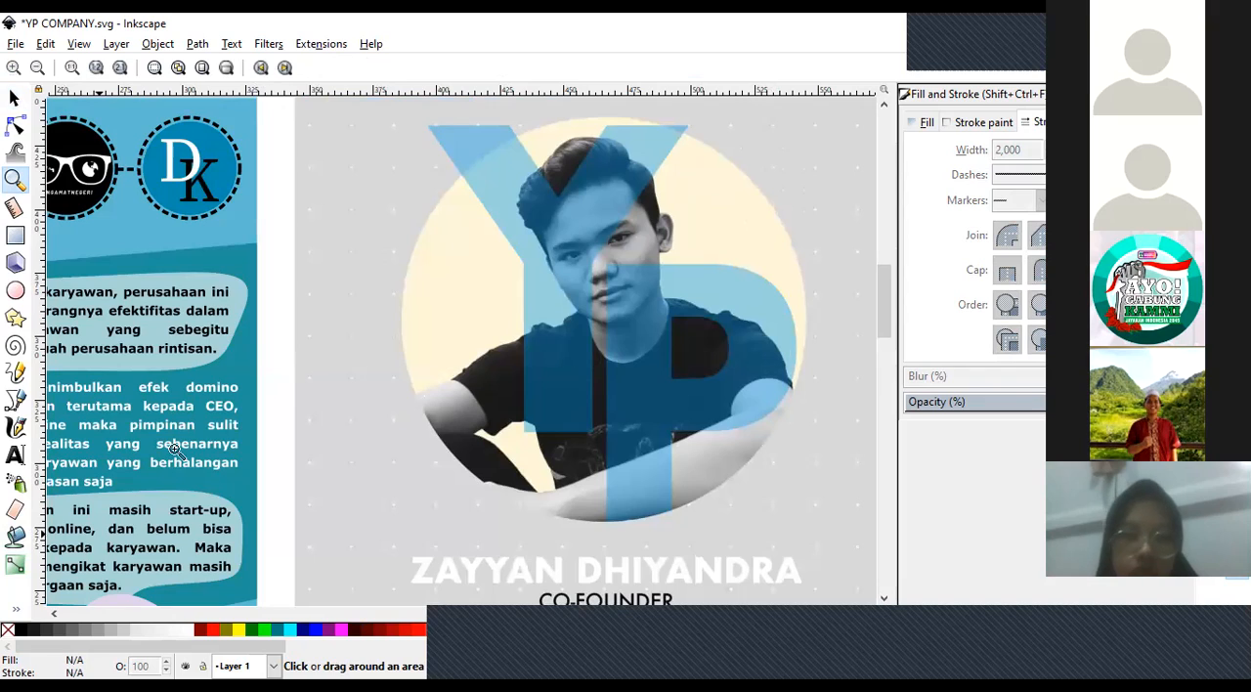
click(16, 402)
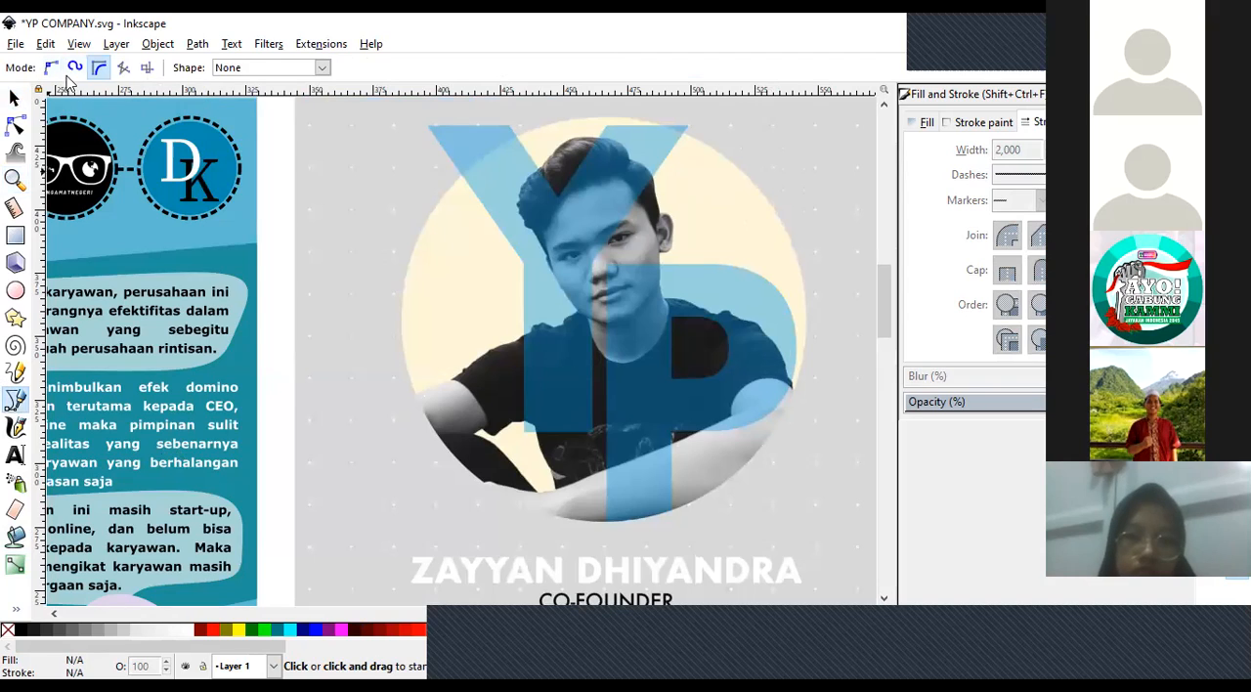
click(53, 73)
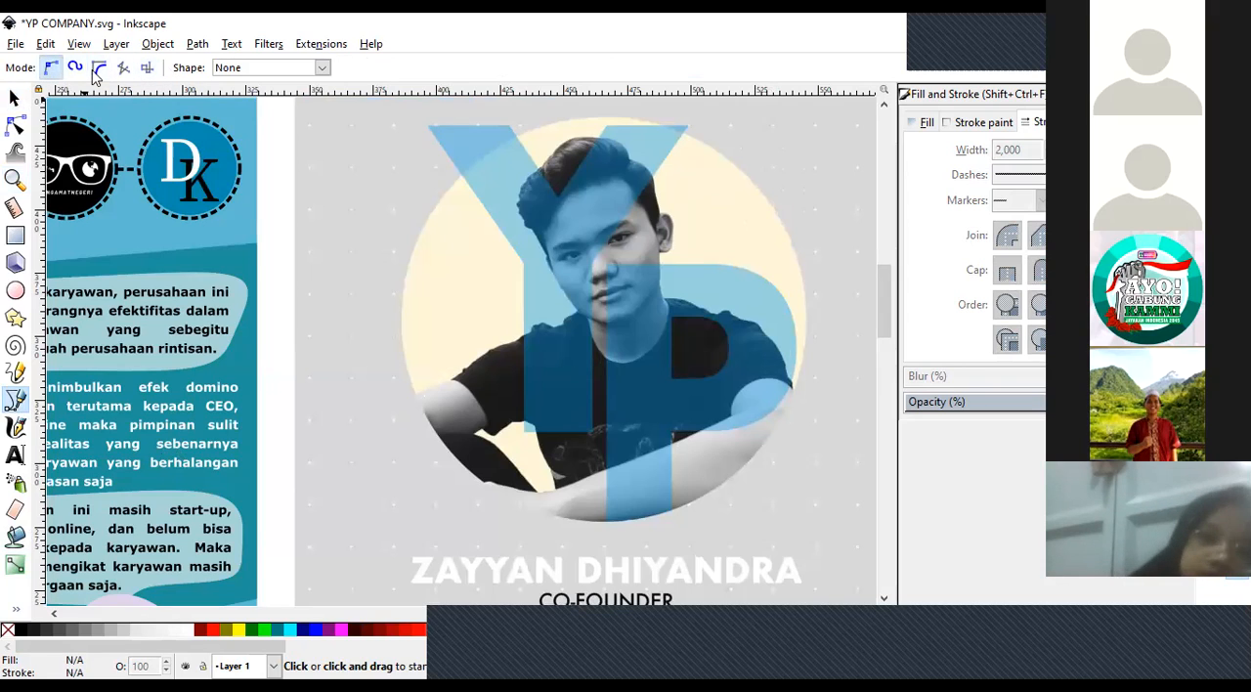
click(409, 394)
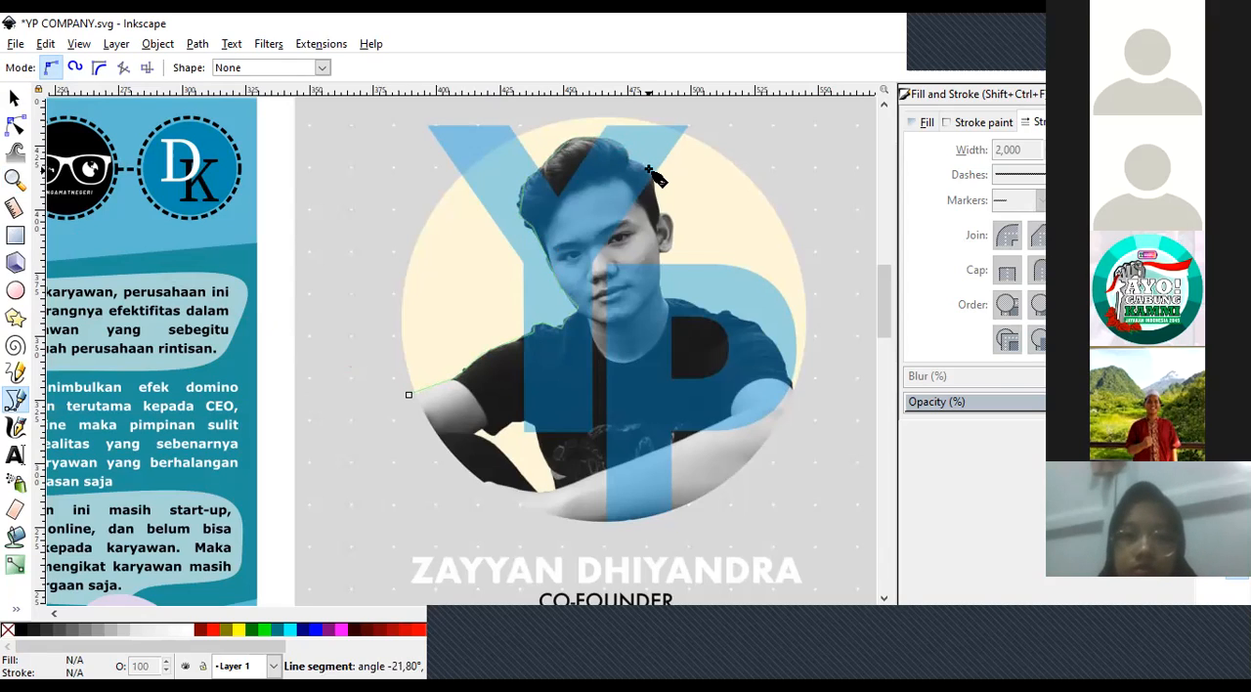
click(661, 216)
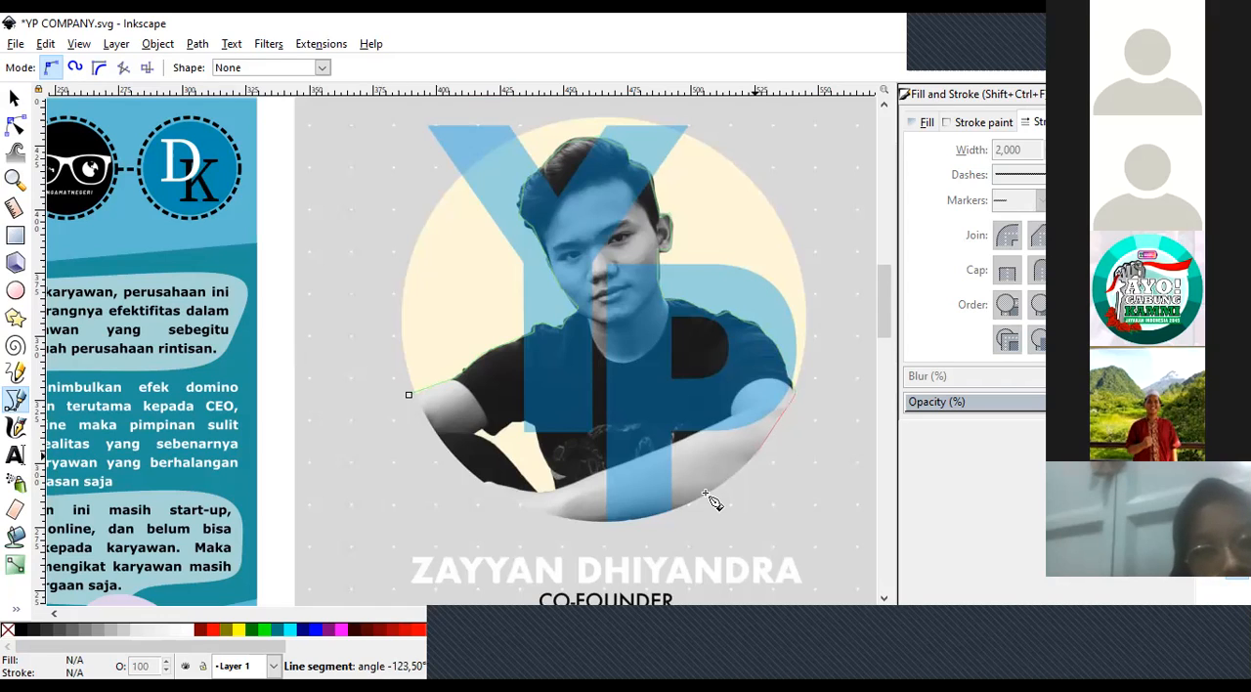
click(512, 504)
click(461, 462)
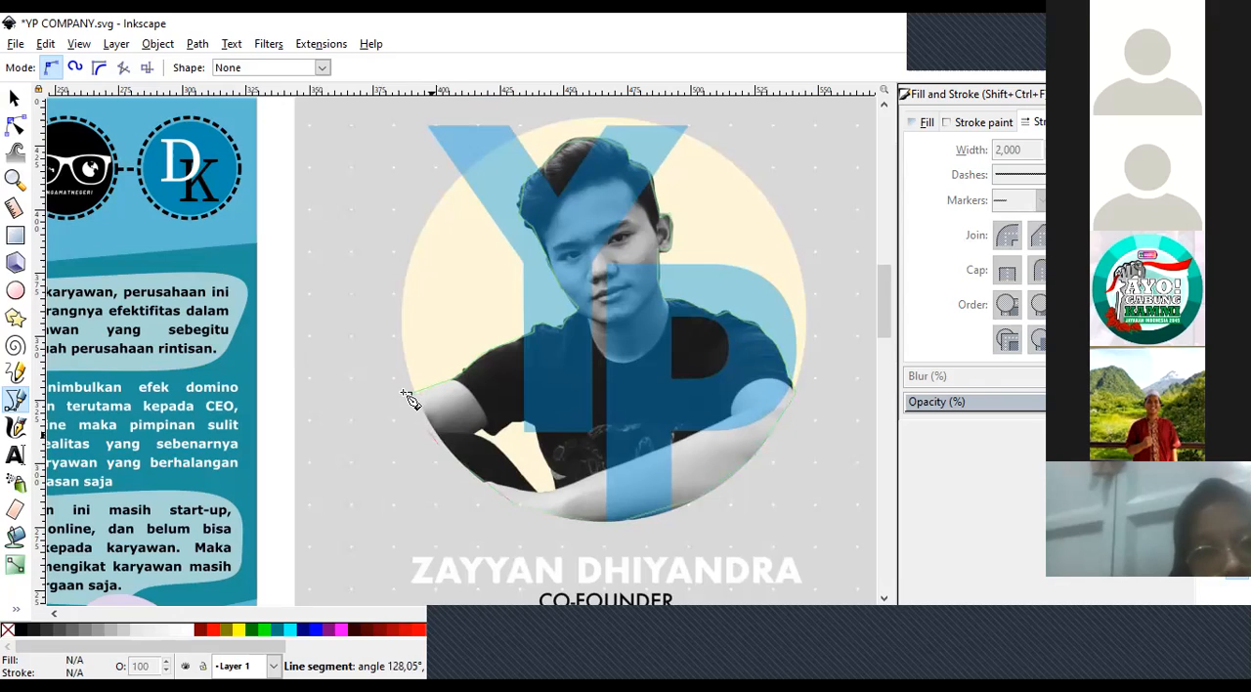
click(409, 395)
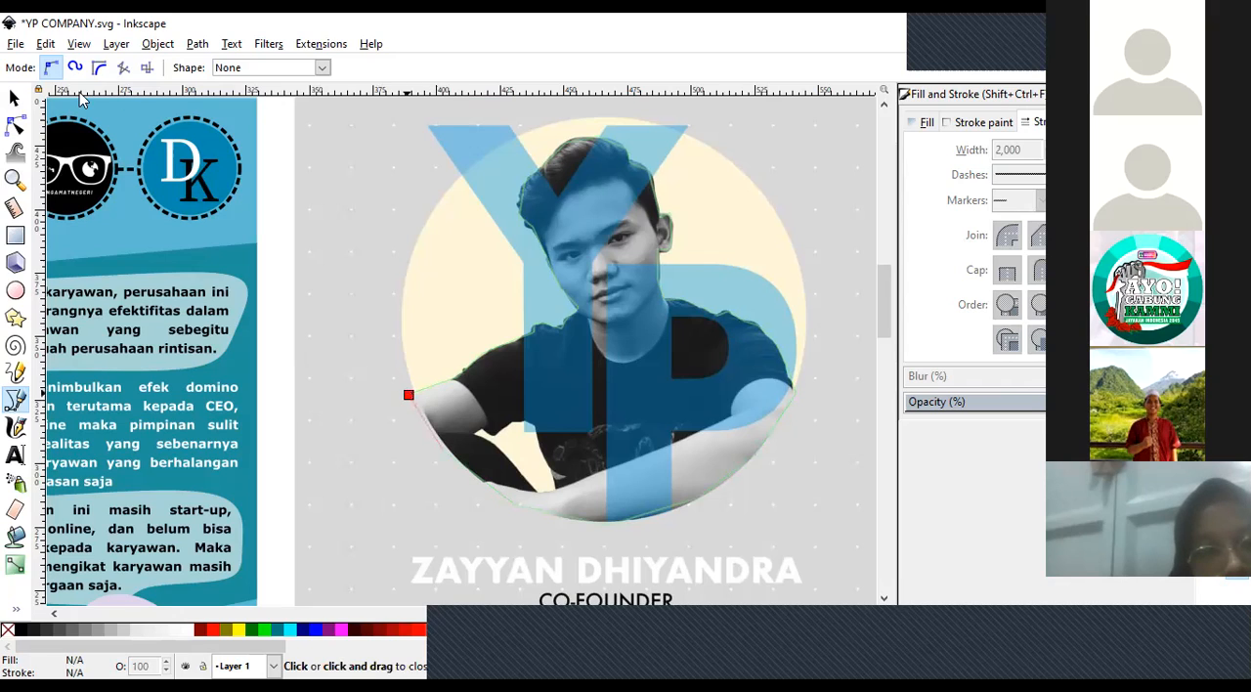
click(15, 99)
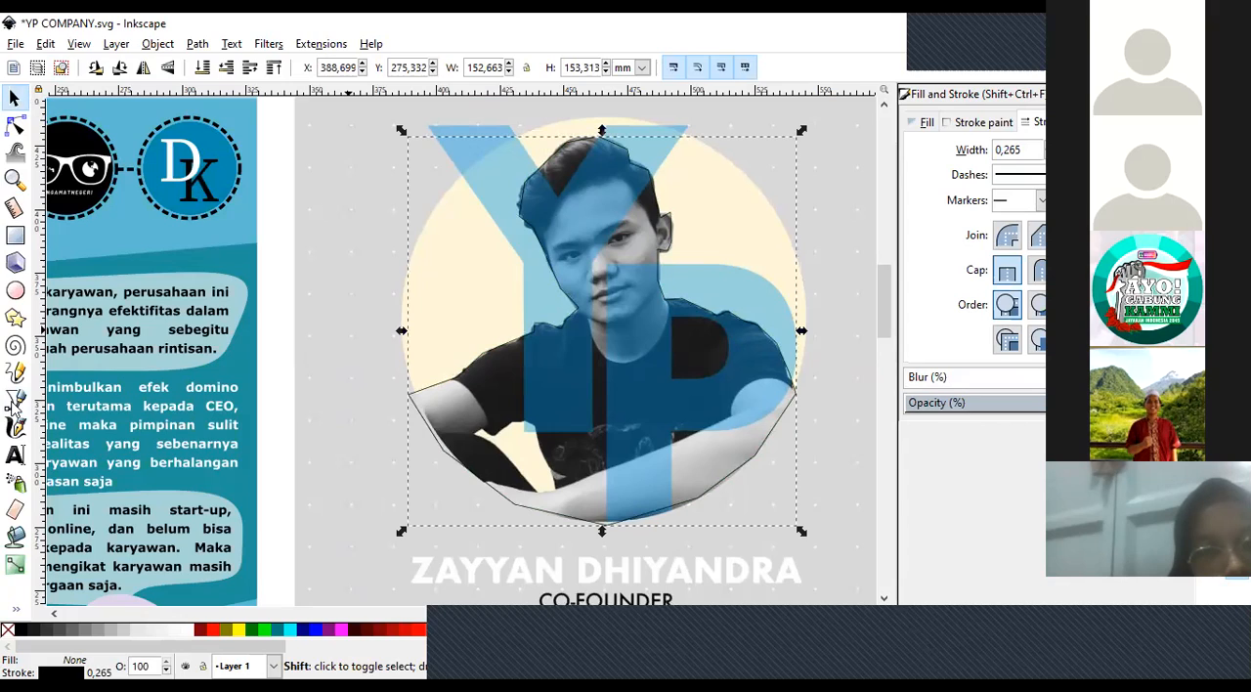
shift+click(125, 384)
key(b)
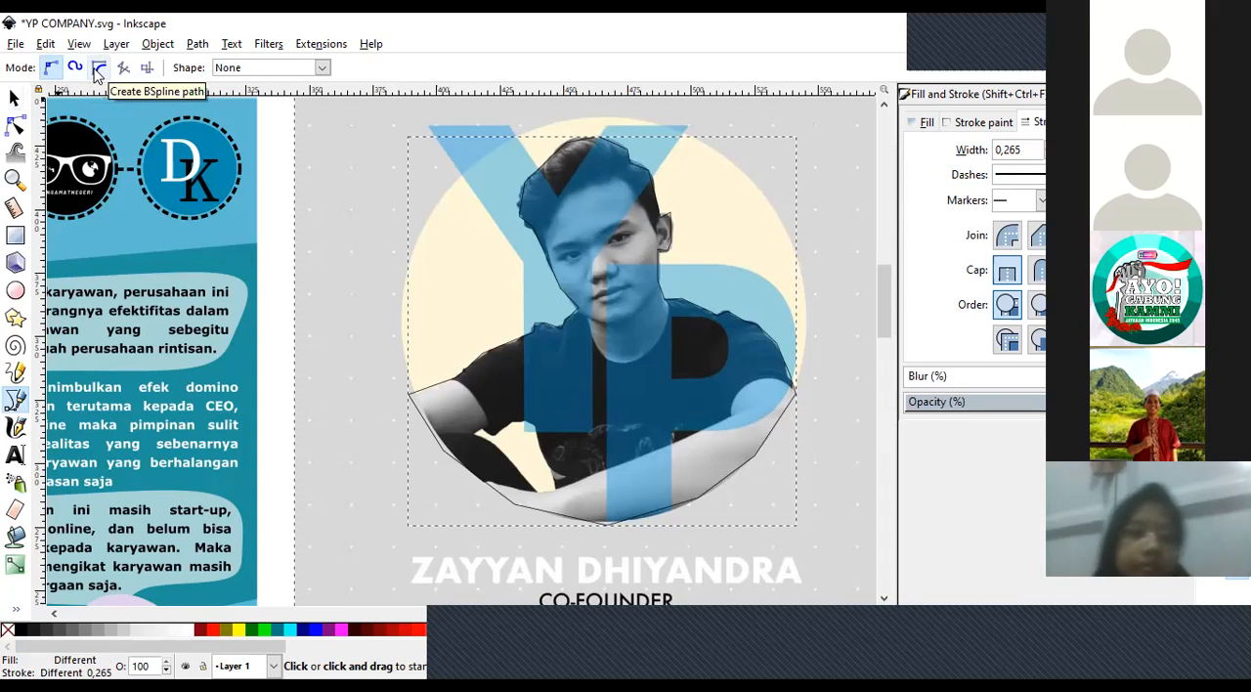
key(s)
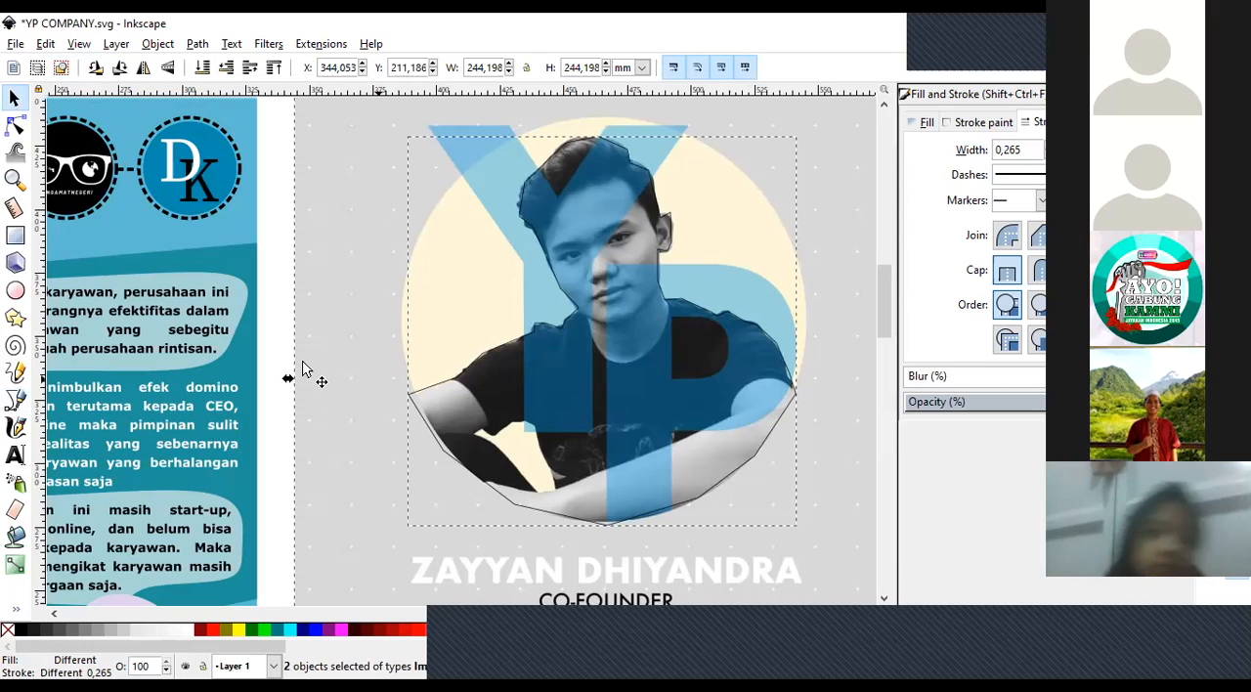
right_click(372, 370)
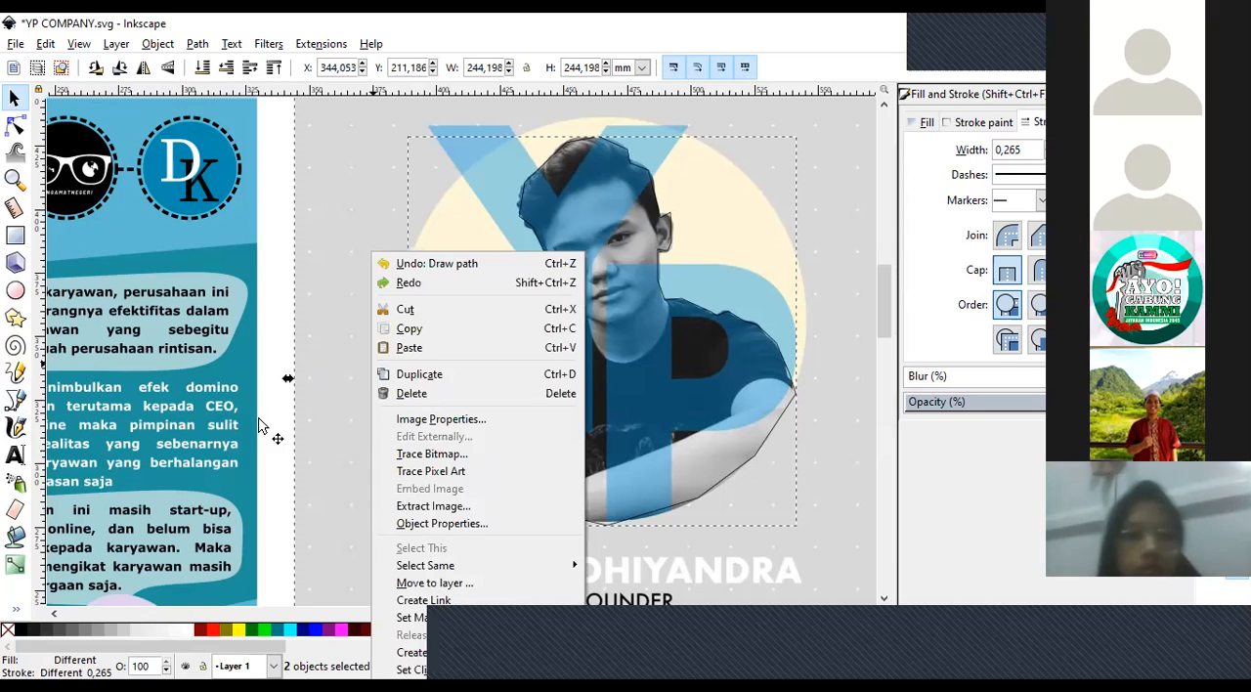
click(362, 476)
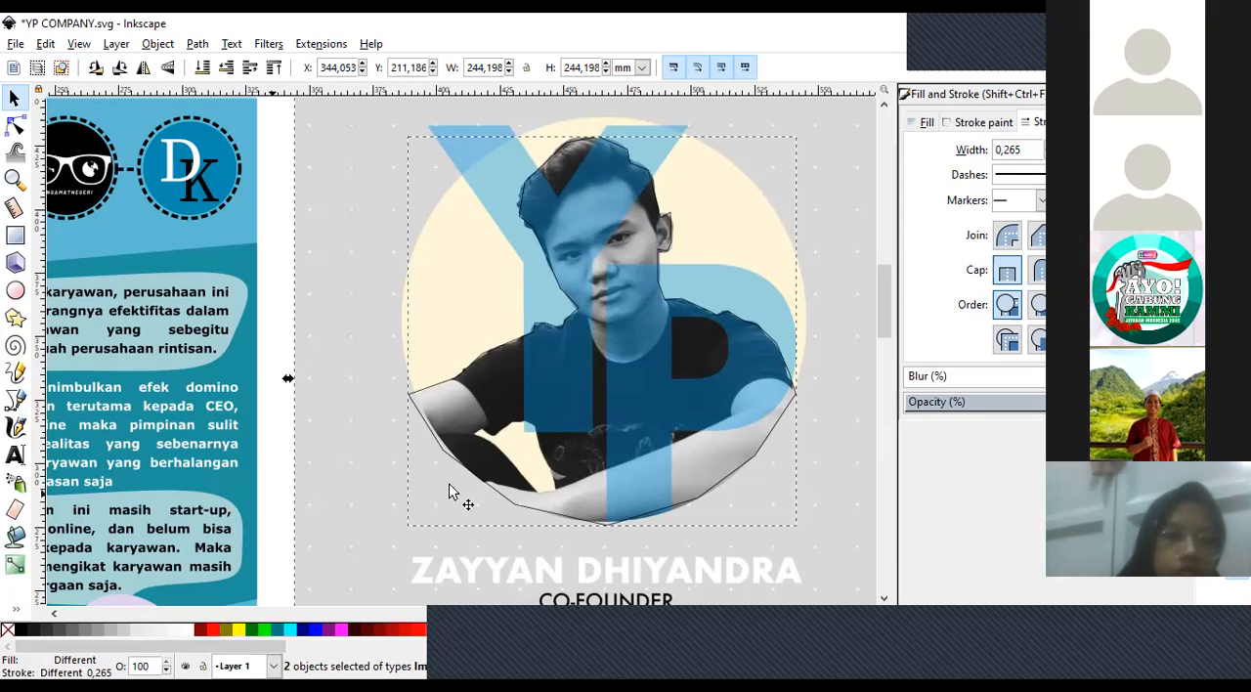
Try moving the traced outline away from the portrait and undo the move, keeping the outline selected.
click(408, 399)
drag(425, 391, 312, 334)
key(ctrl+z)
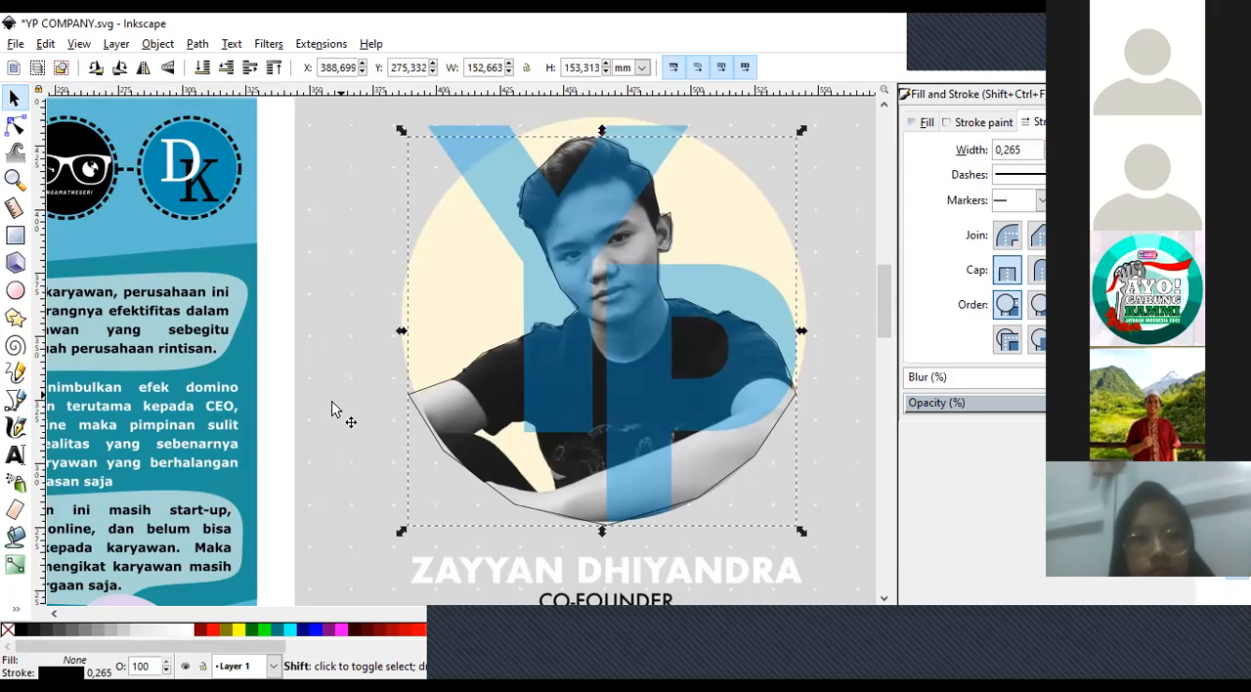
Add the portrait to the selection with the traced outline, set the clip, and deselect everything.
shift+click(332, 409)
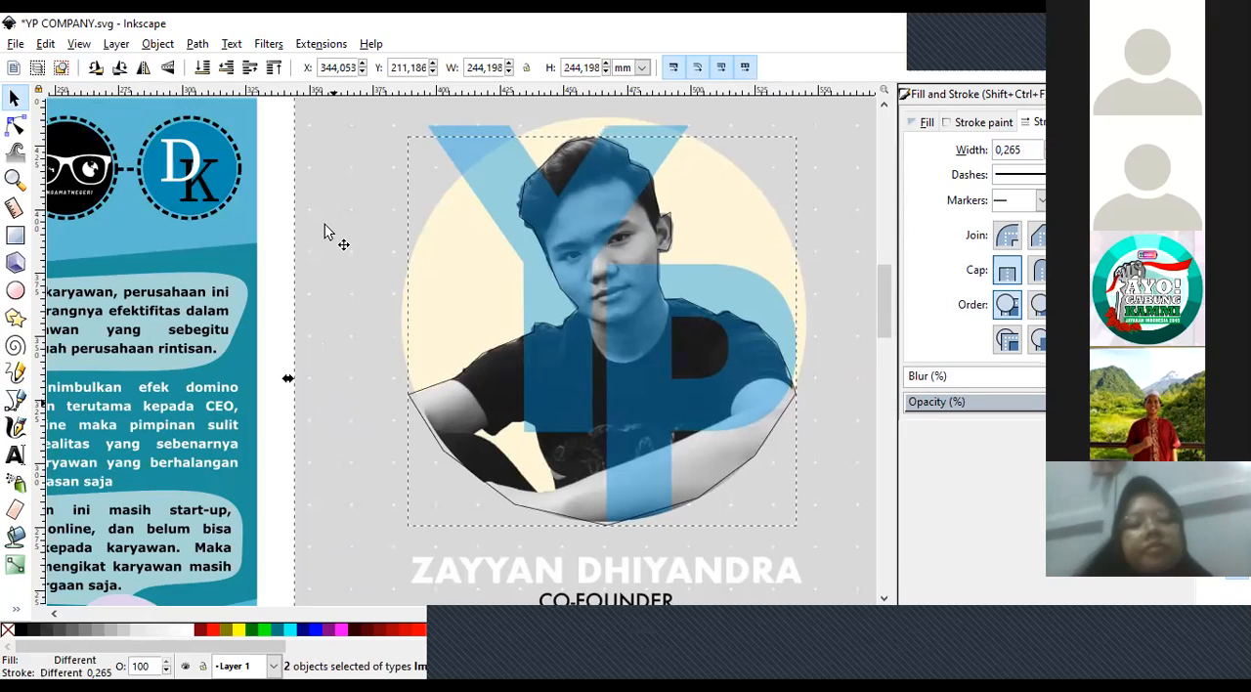
right_click(358, 301)
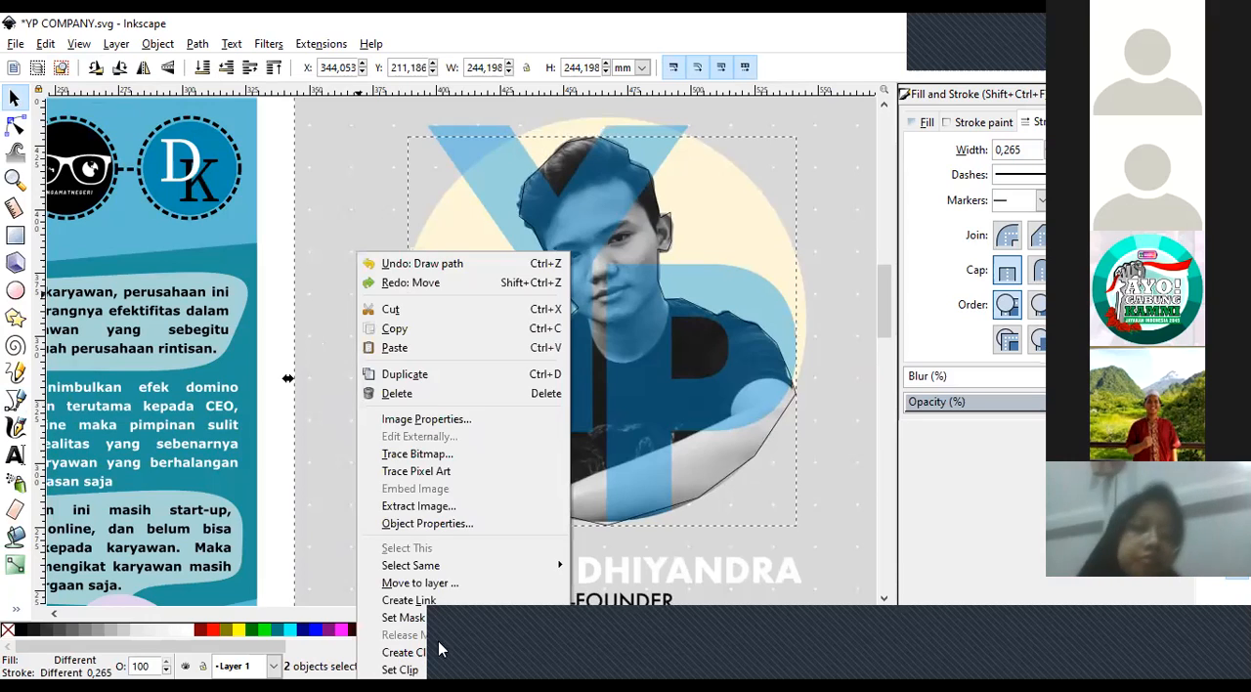
click(400, 669)
click(361, 449)
Try the cut-out portrait over the poster's header and its Kendala section, and delete the cut-out.
click(9, 174)
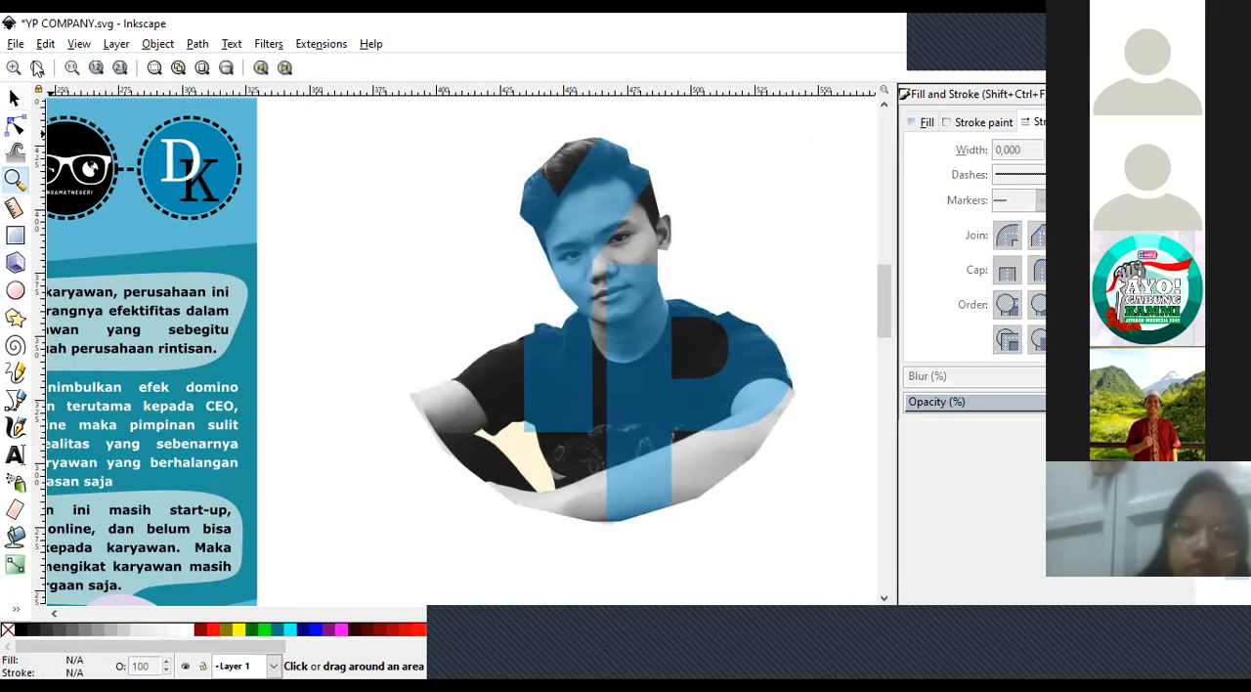
click(35, 65)
click(36, 64)
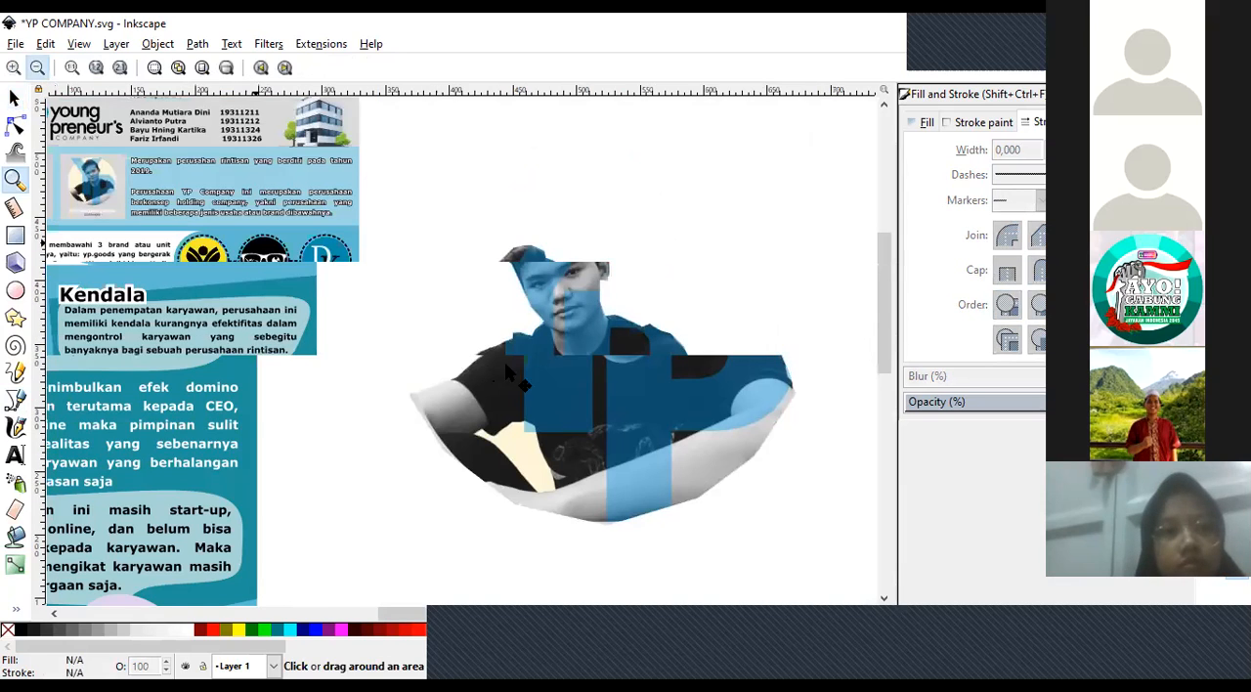
drag(504, 362, 231, 395)
drag(276, 192, 207, 223)
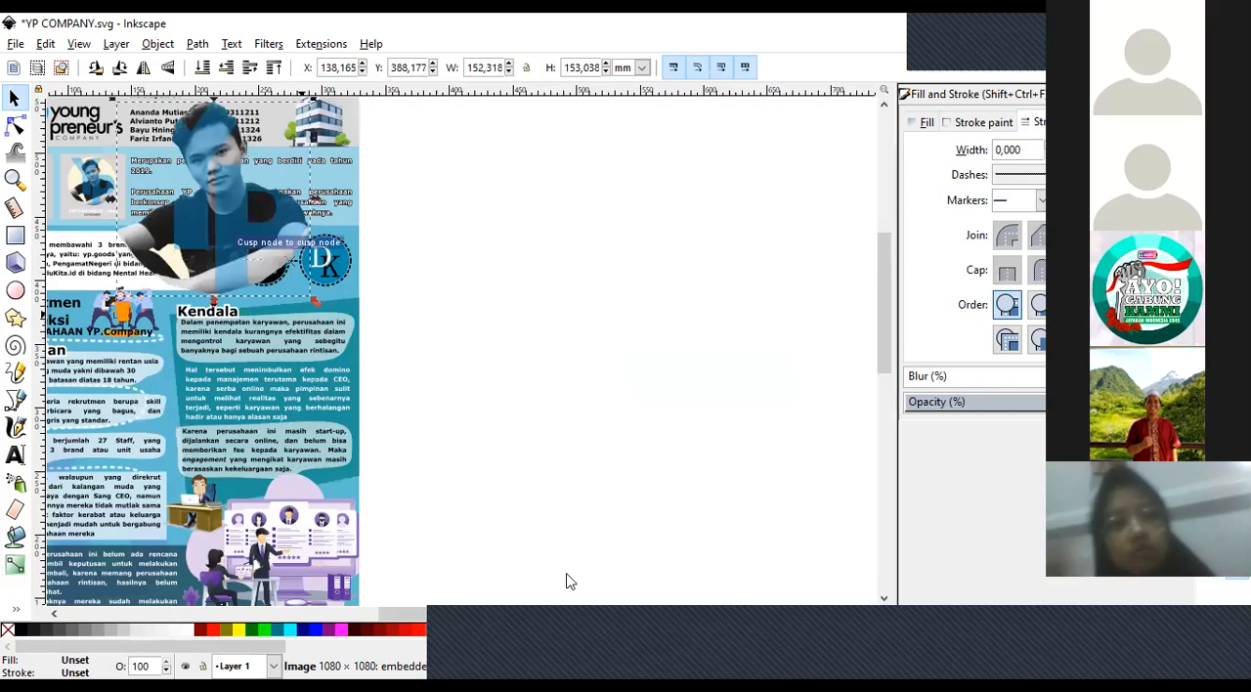
drag(454, 607, 430, 606)
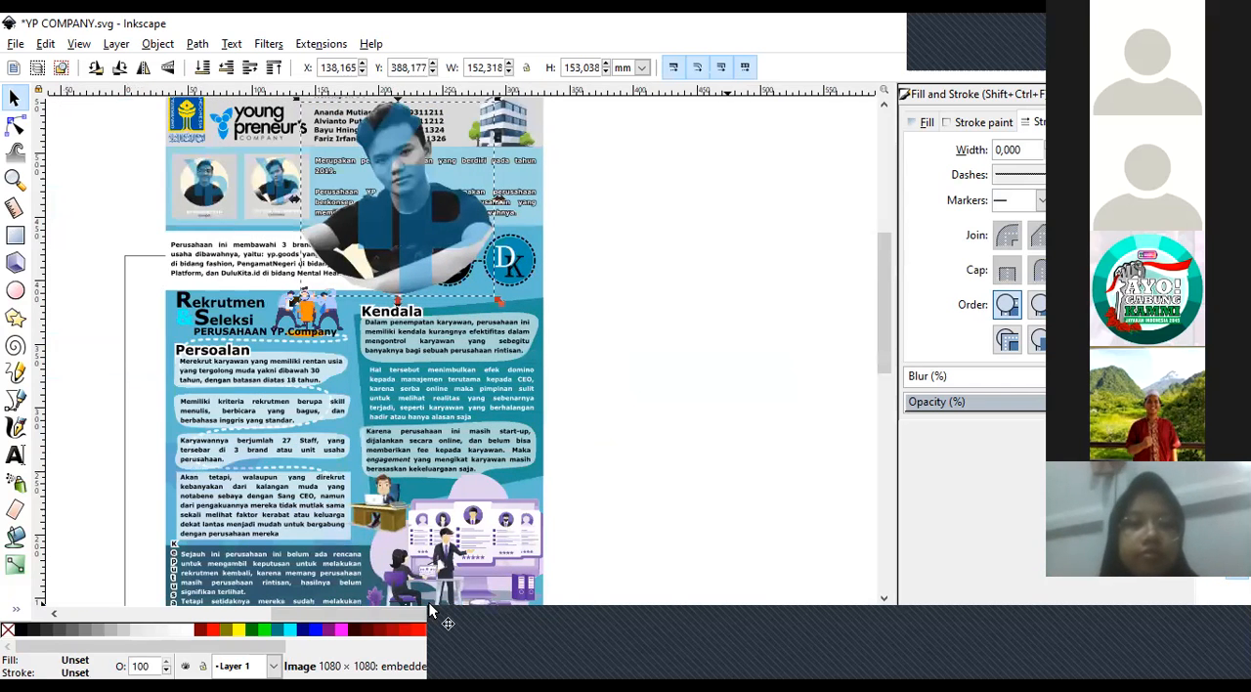
drag(413, 207, 414, 354)
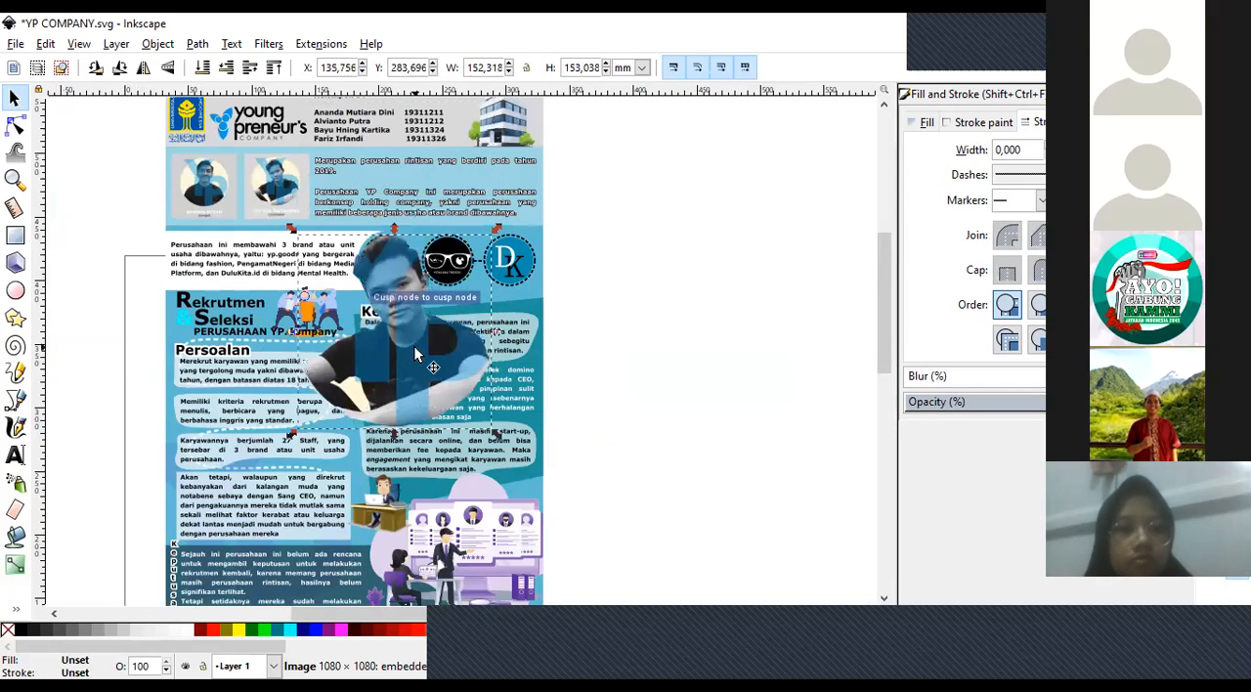
key(Delete)
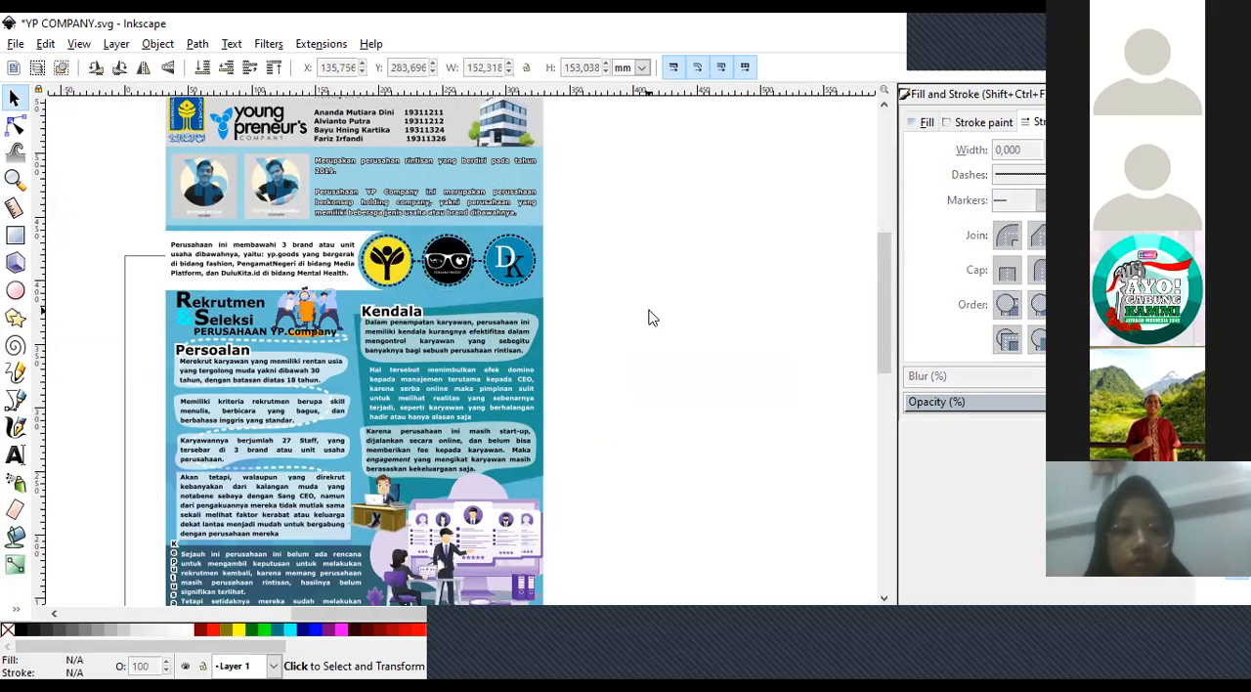
Examine the full poster and its sections, from the recruitment text up to the header.
click(20, 182)
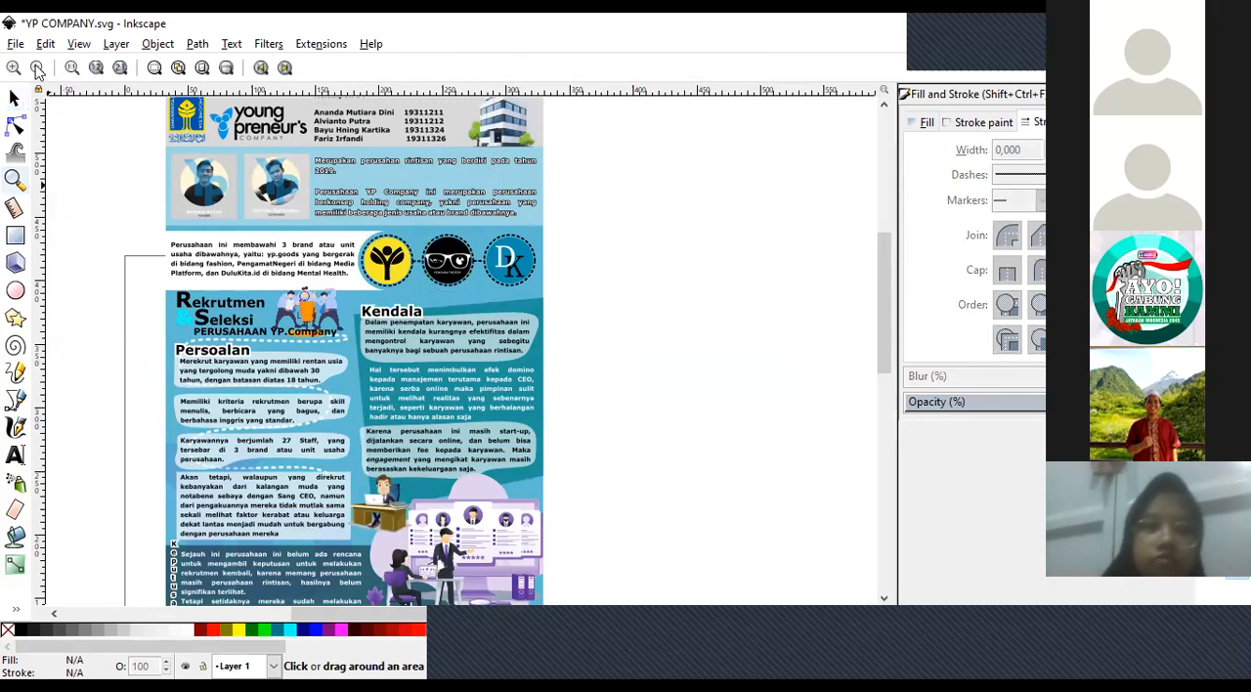
click(37, 67)
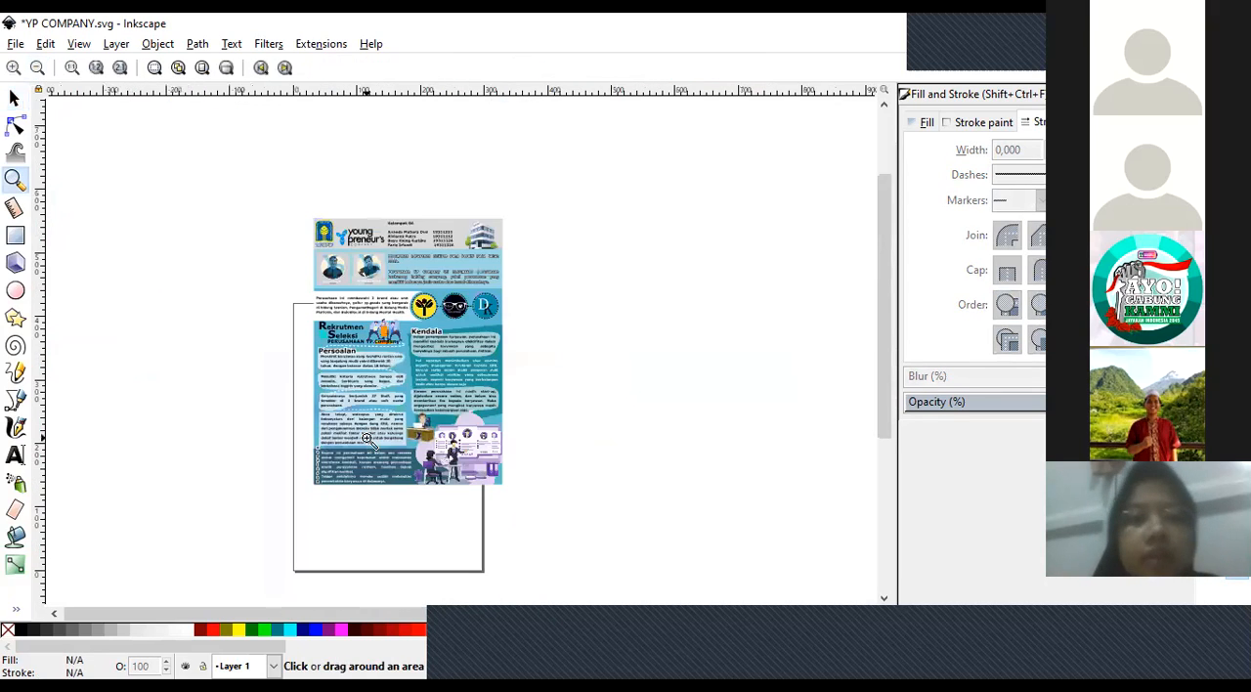
click(367, 439)
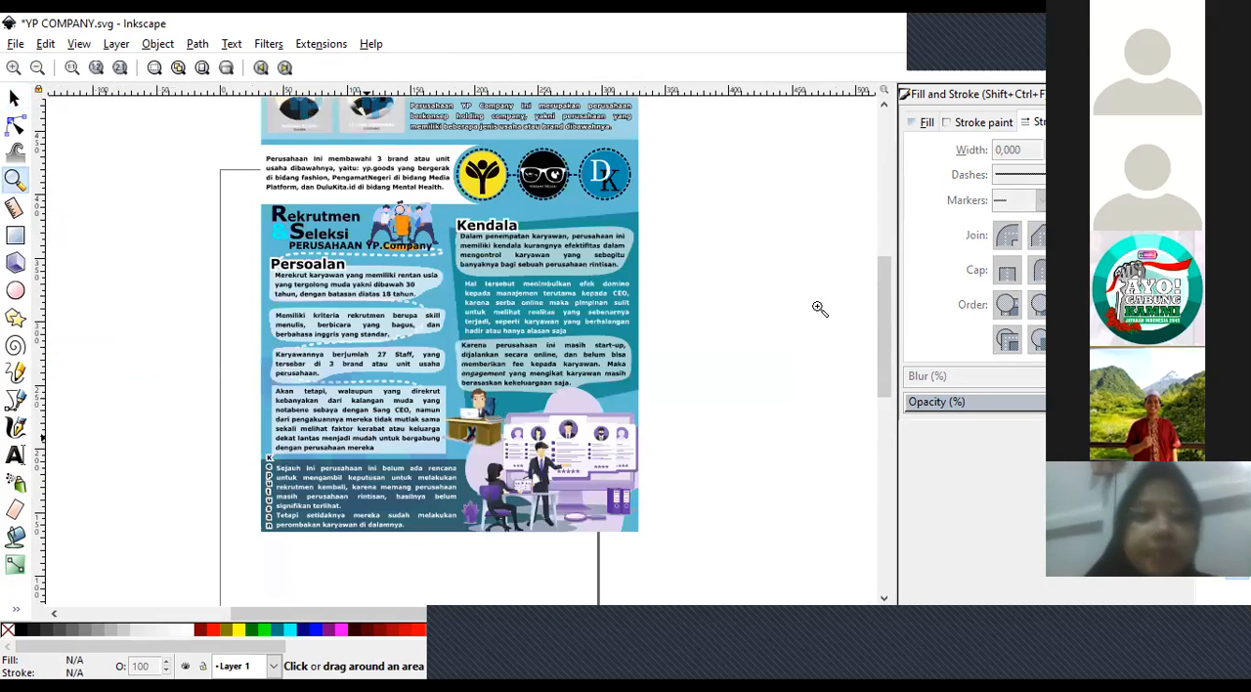
scroll(886, 284, up, 1)
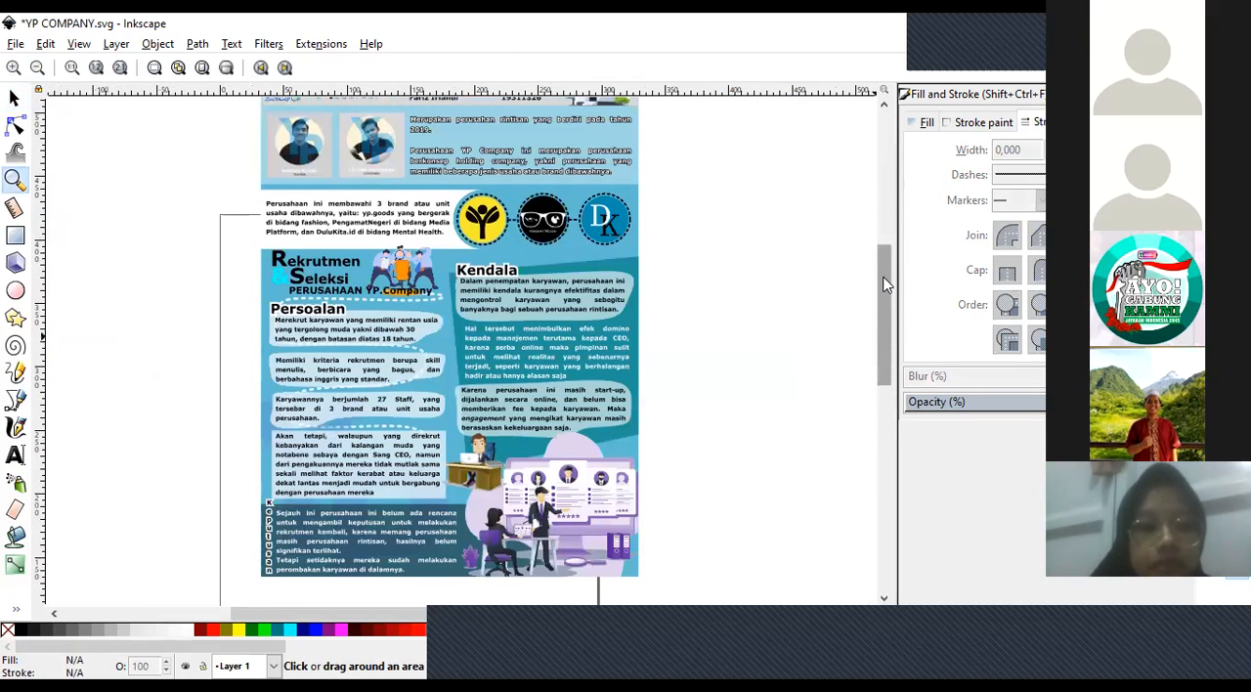
scroll(886, 276, up, 1)
drag(884, 268, 884, 241)
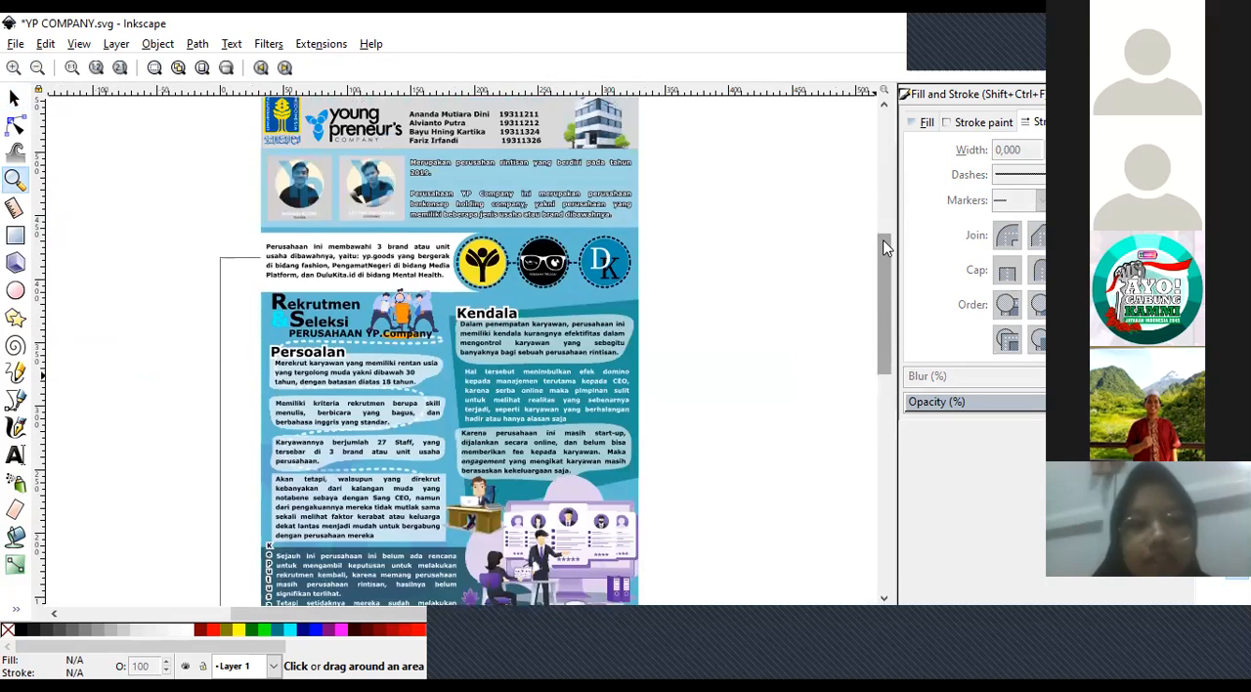
scroll(882, 259, up, 2)
scroll(882, 265, down, 1)
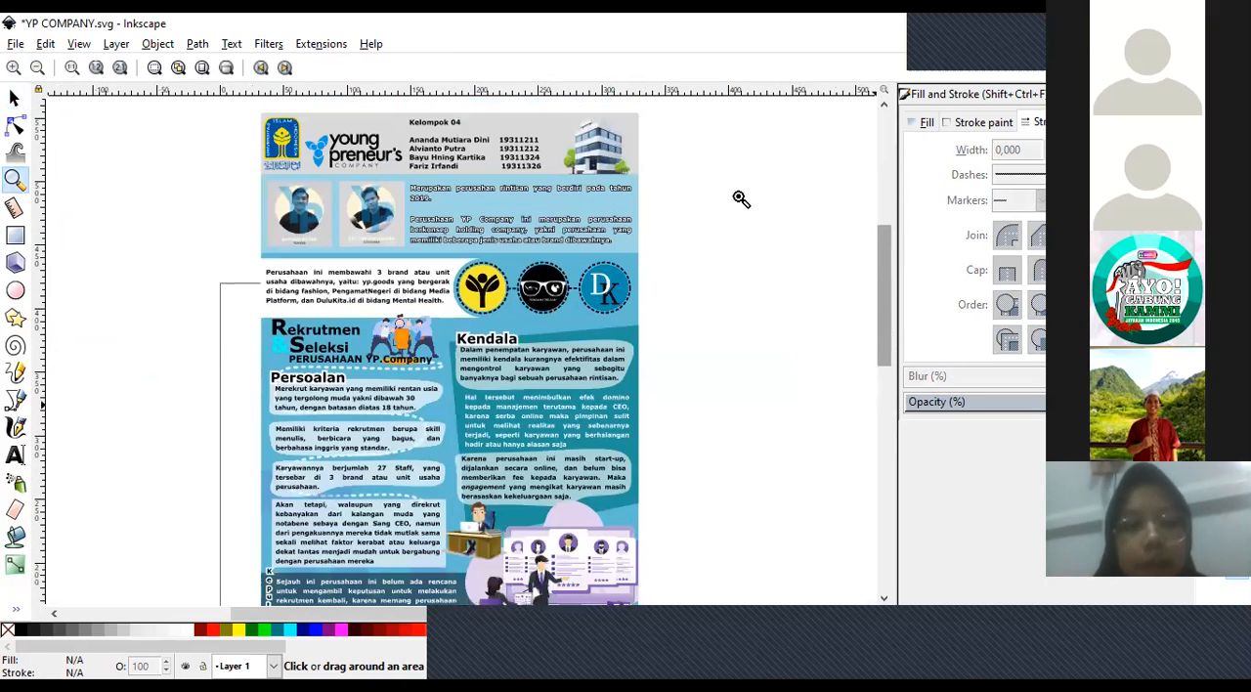
Examine the poster's overall layout and its sections between the header and the closing text with the meeting illustration.
click(39, 69)
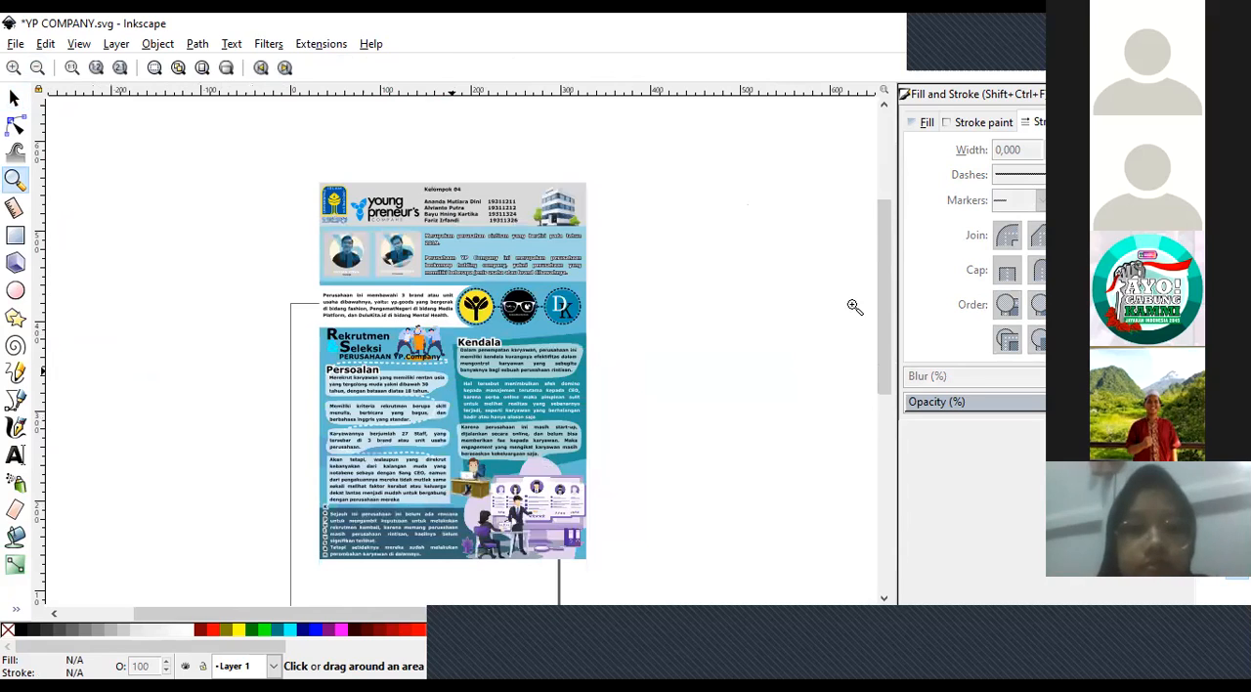
key(plus)
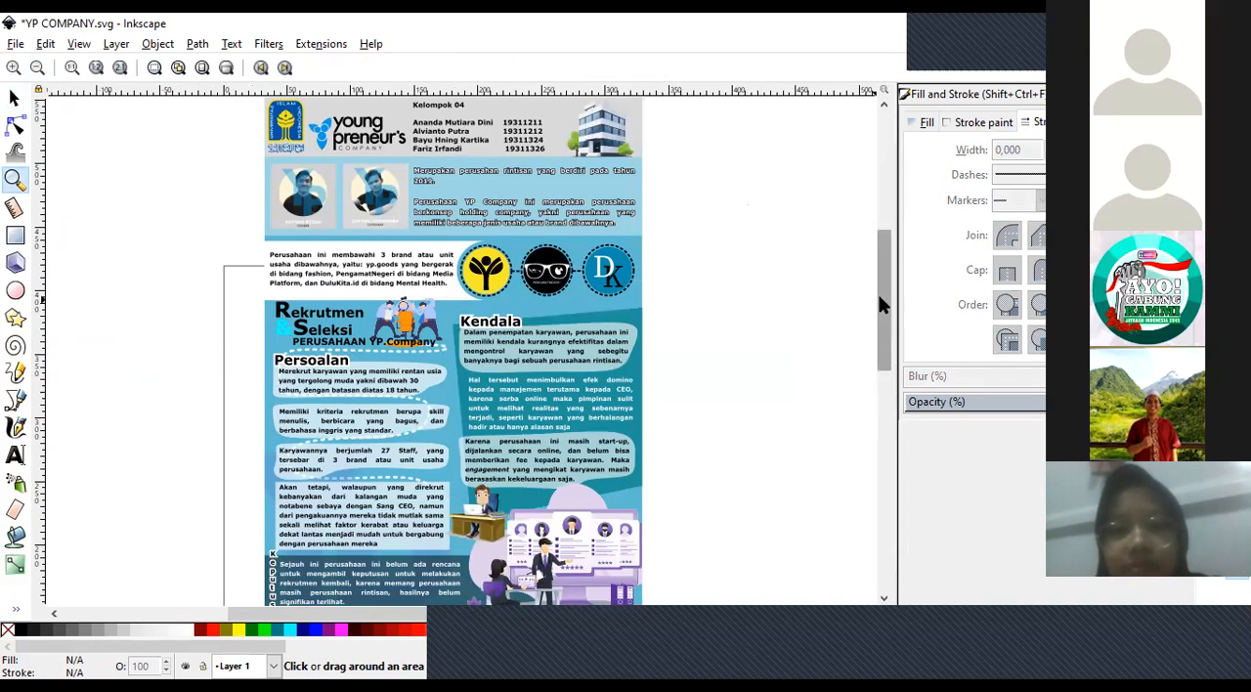
scroll(878, 311, down, 2)
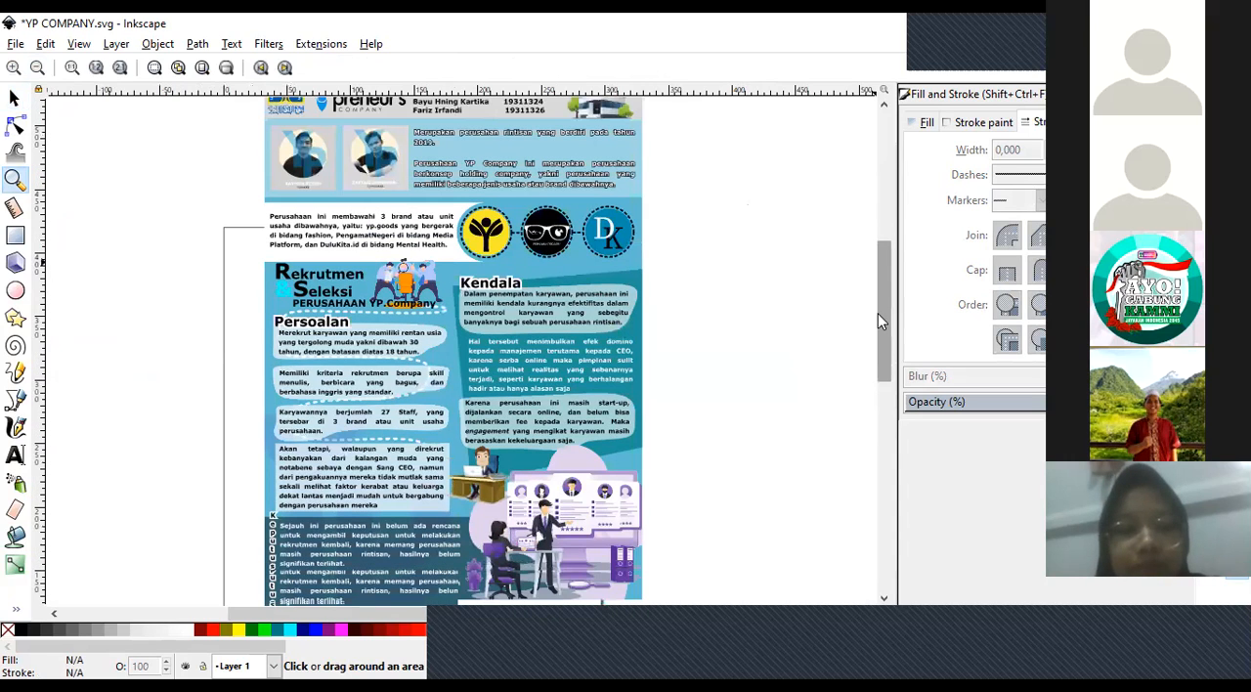
scroll(885, 310, up, 1)
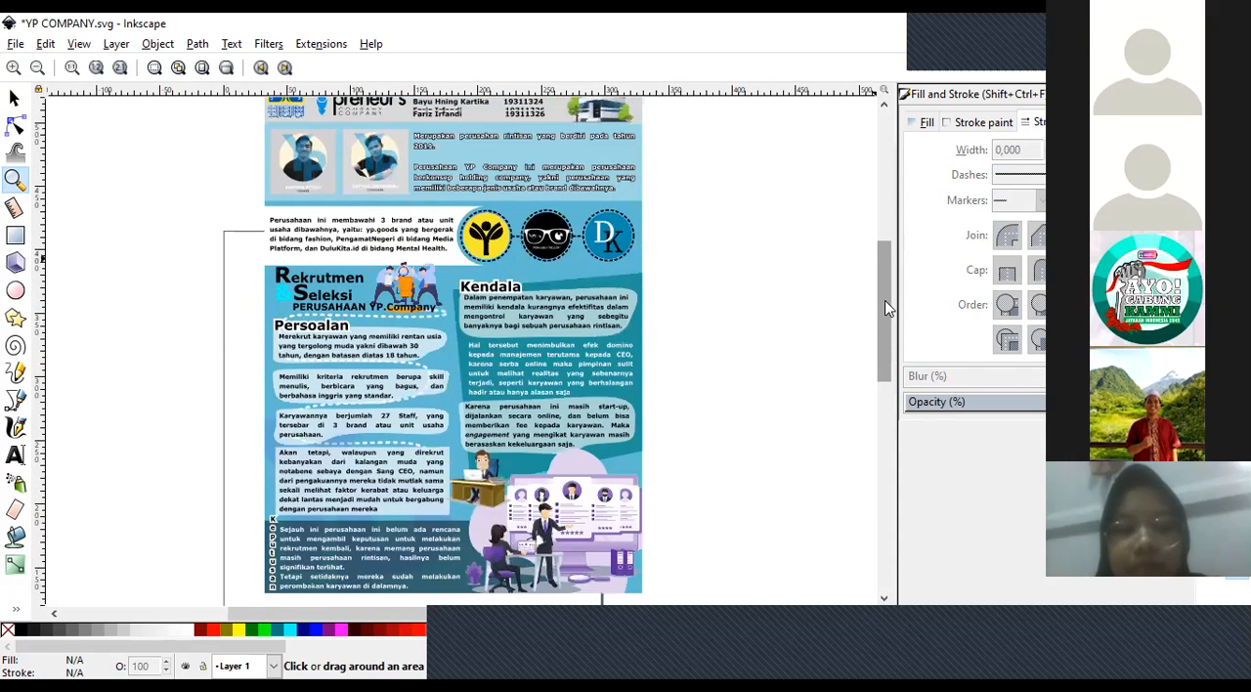
scroll(884, 310, up, 1)
scroll(882, 311, down, 1)
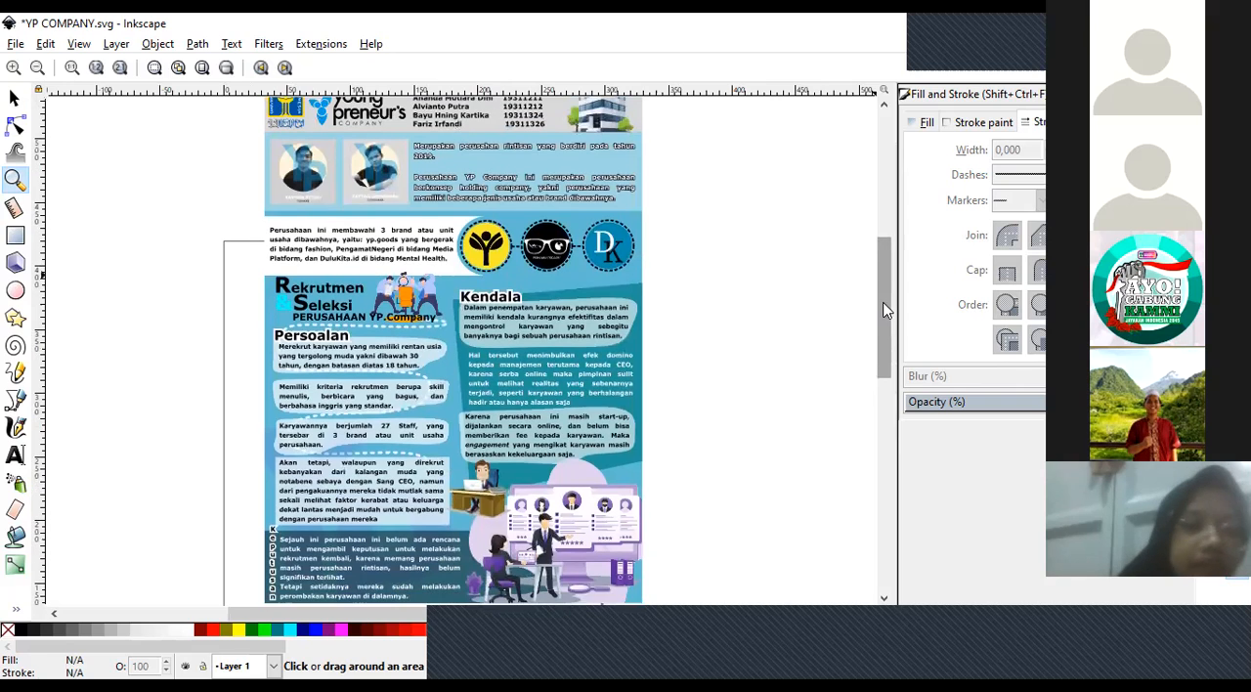
scroll(883, 307, up, 1)
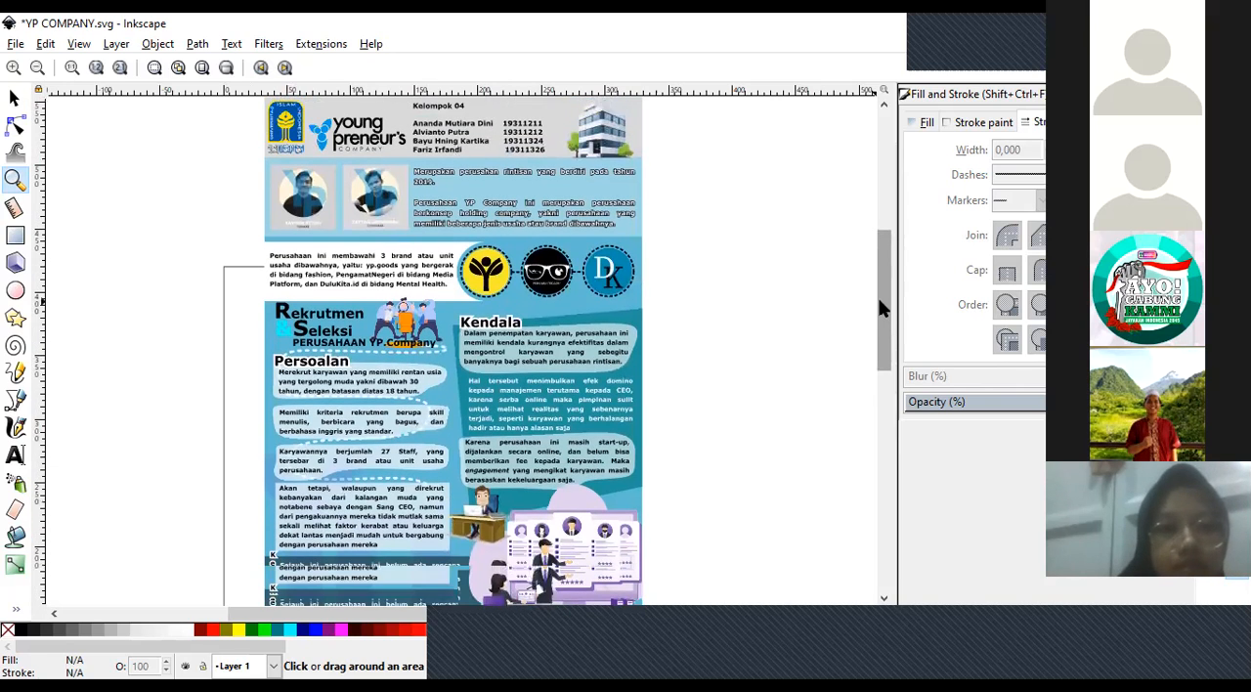
scroll(878, 304, down, 1)
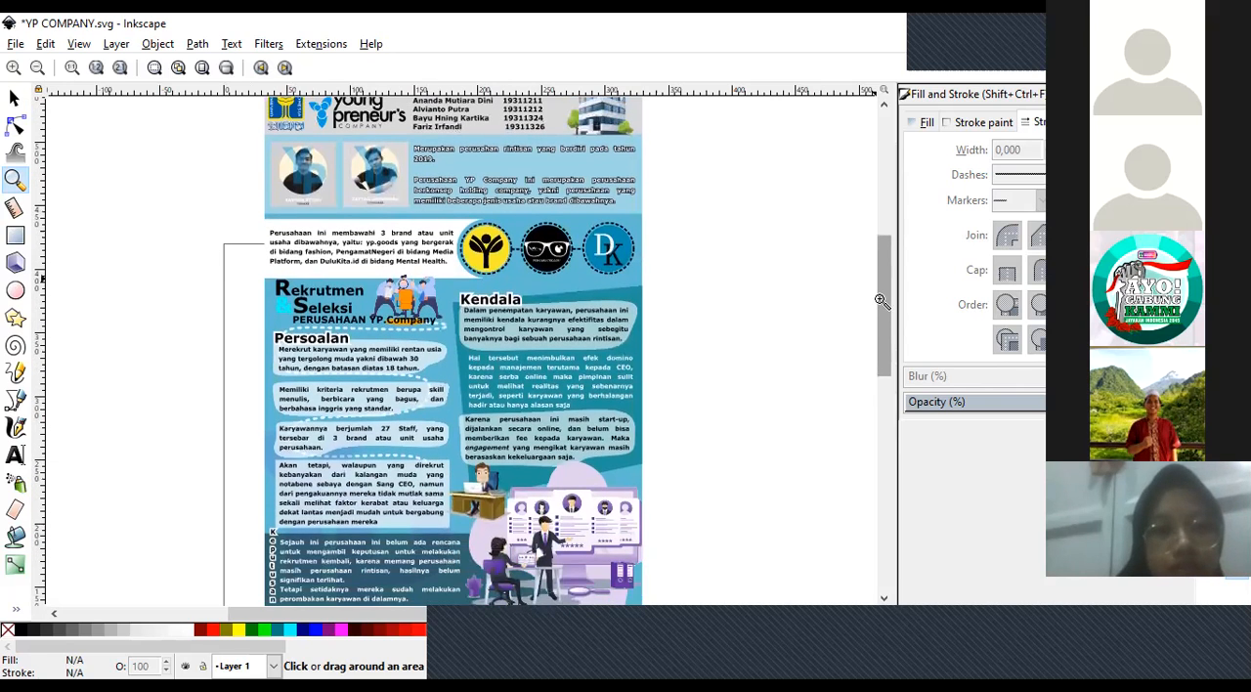
scroll(462, 348, up, 1)
click(16, 99)
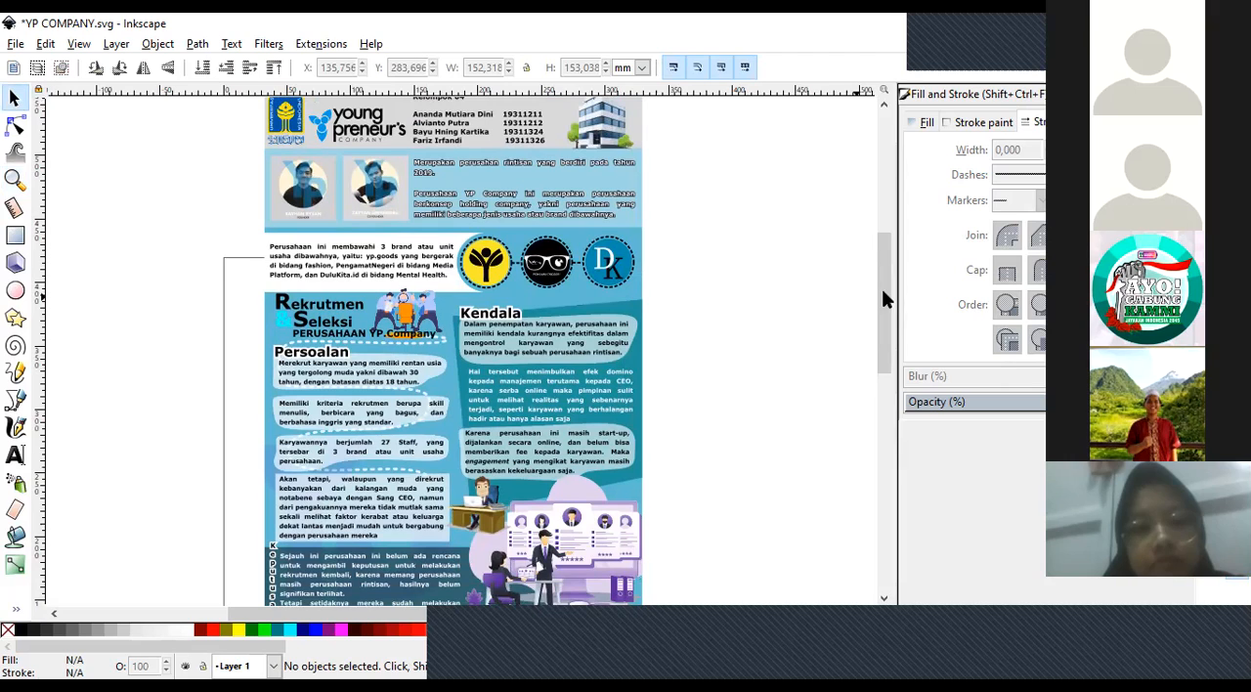
scroll(876, 306, down, 2)
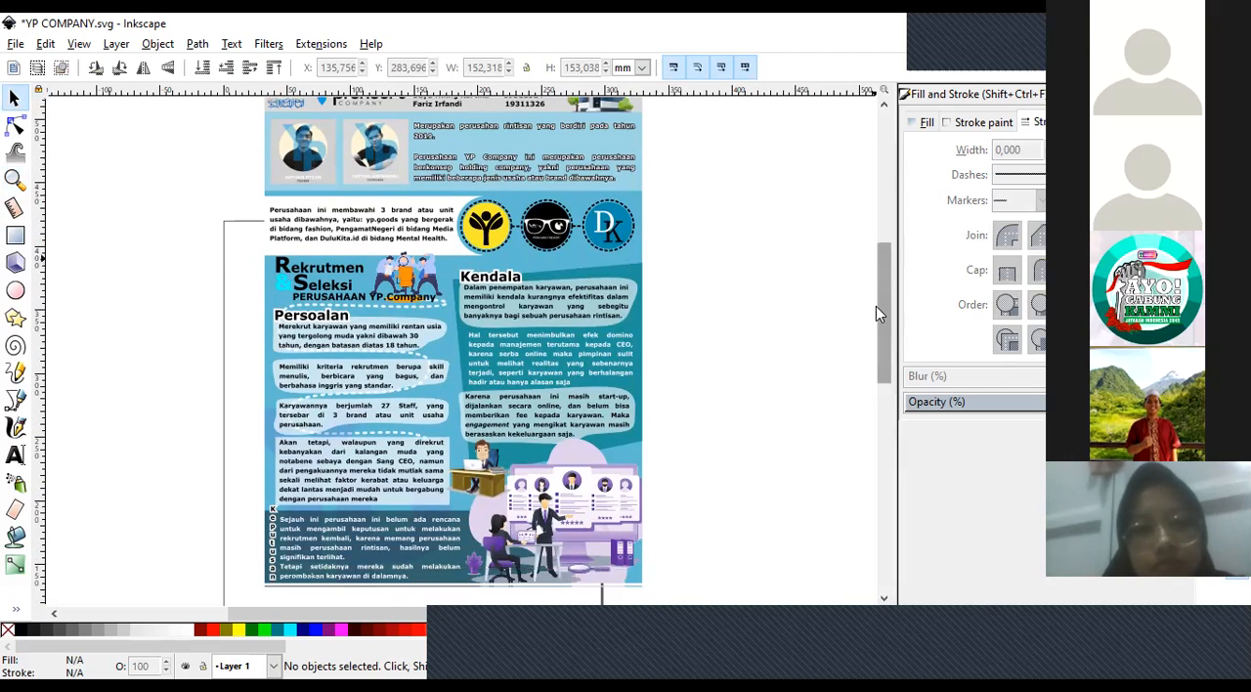
scroll(876, 306, down, 1)
scroll(876, 304, up, 1)
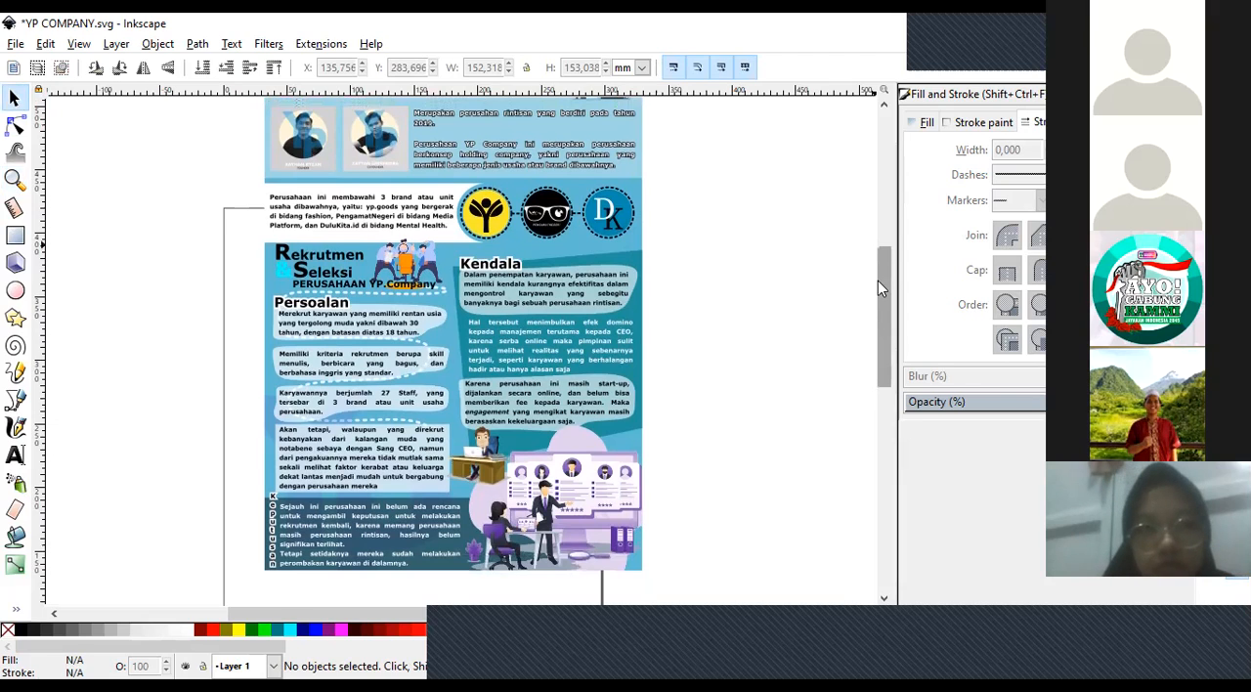
drag(875, 305, 873, 304)
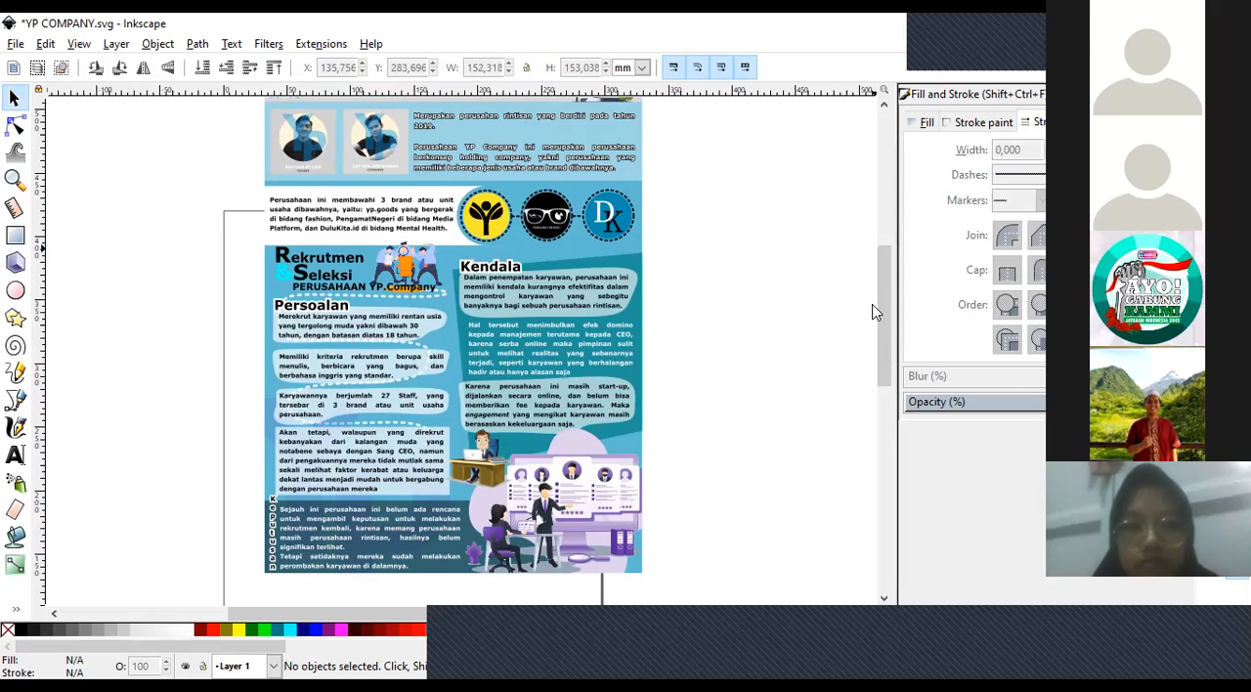
drag(882, 297, 880, 305)
scroll(881, 291, up, 1)
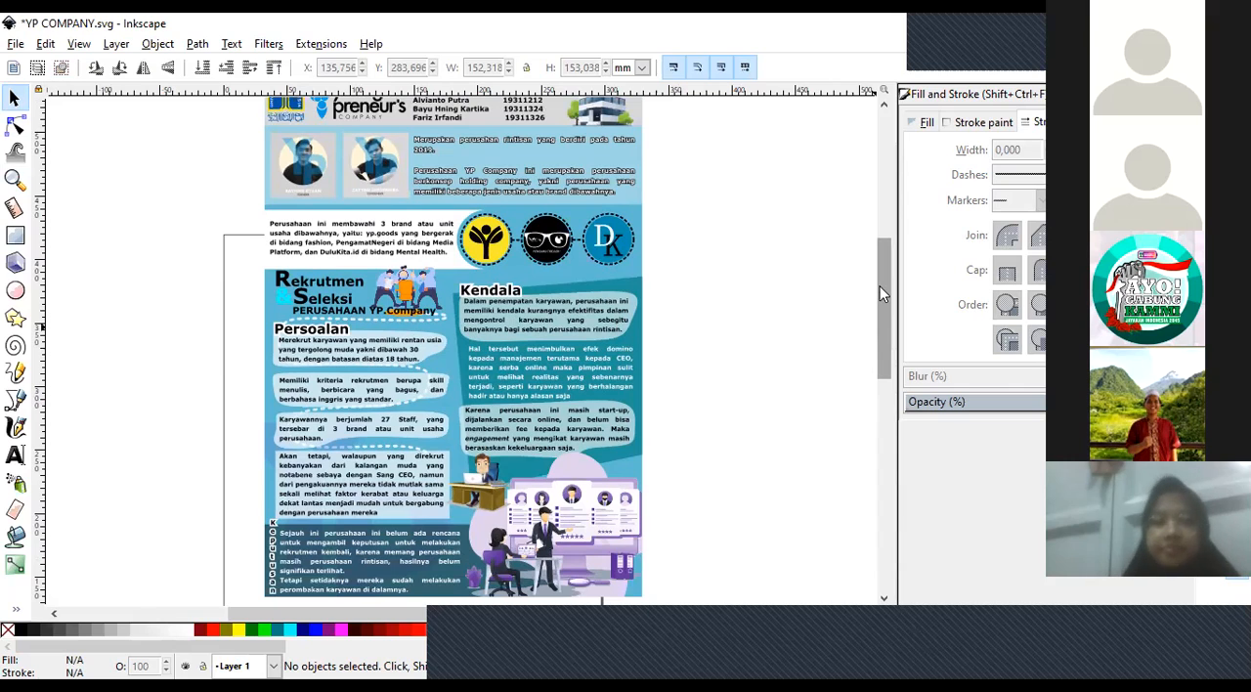
scroll(880, 285, up, 1)
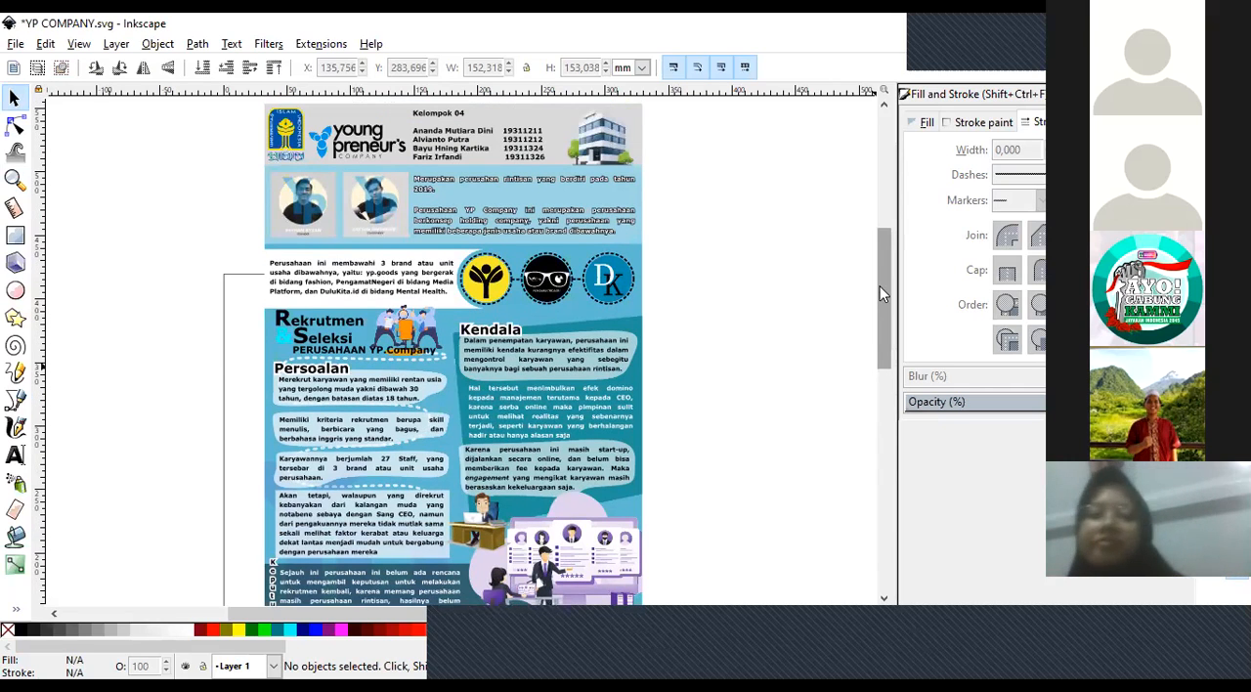
drag(879, 285, 879, 284)
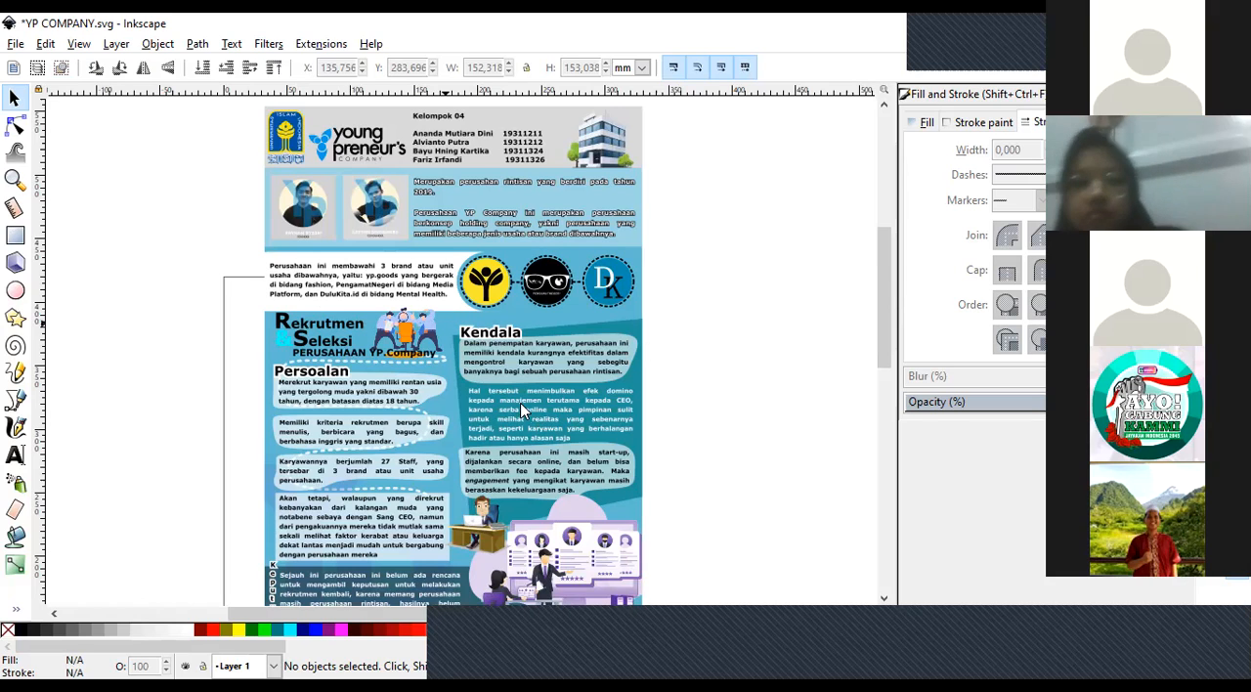
scroll(884, 311, down, 1)
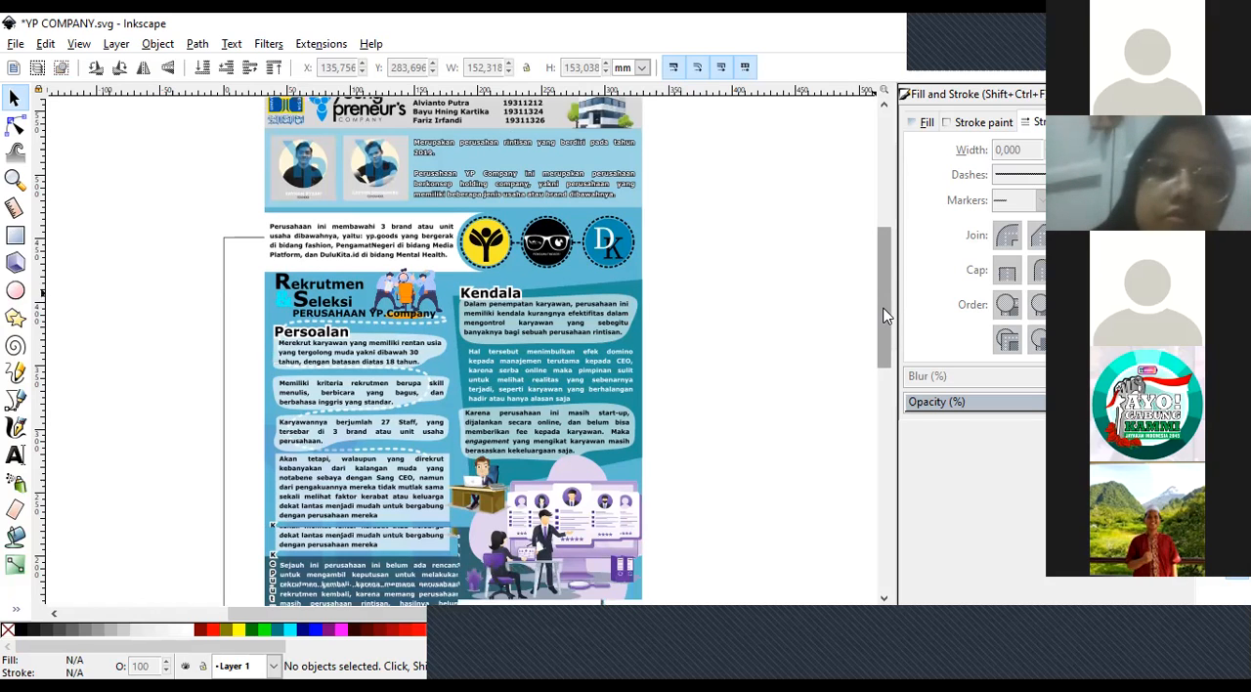
scroll(883, 311, down, 1)
scroll(884, 311, up, 1)
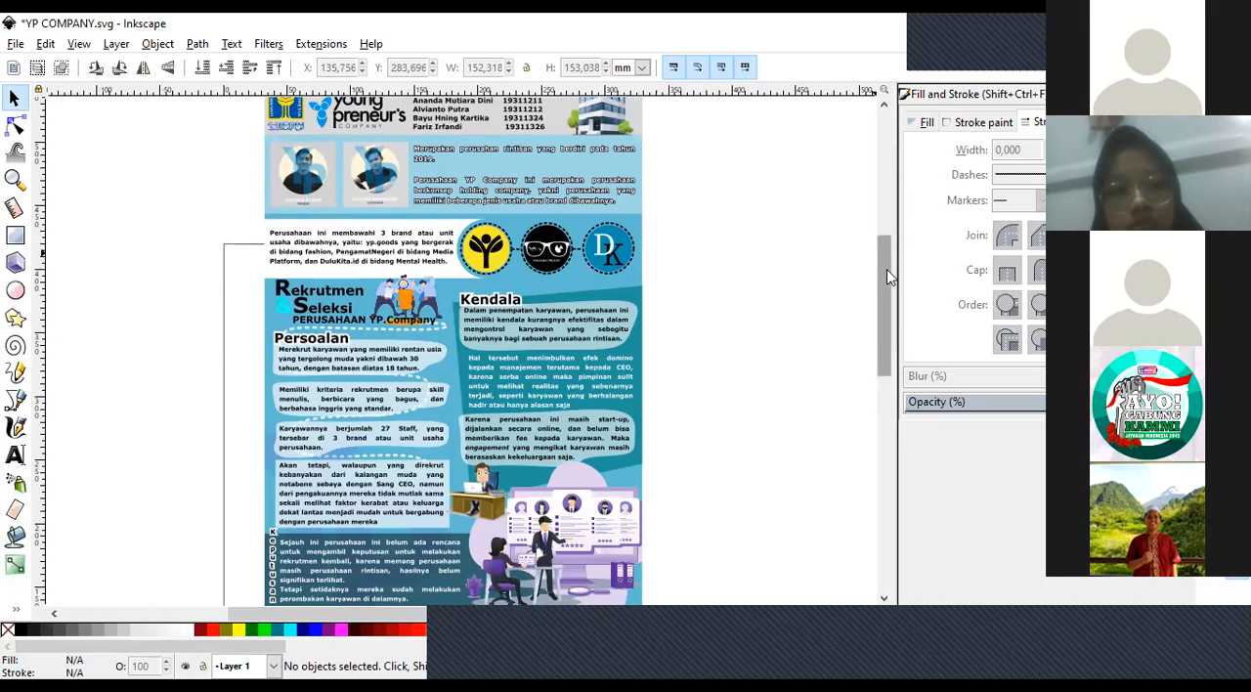
click(486, 307)
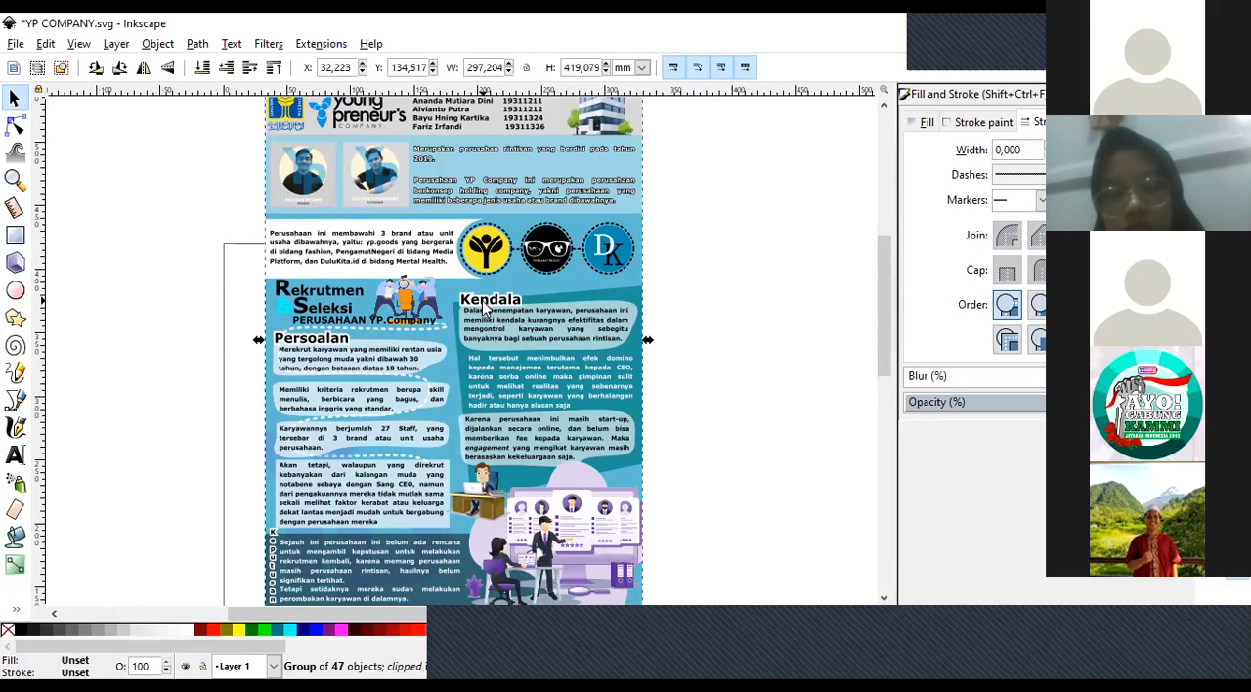
click(172, 238)
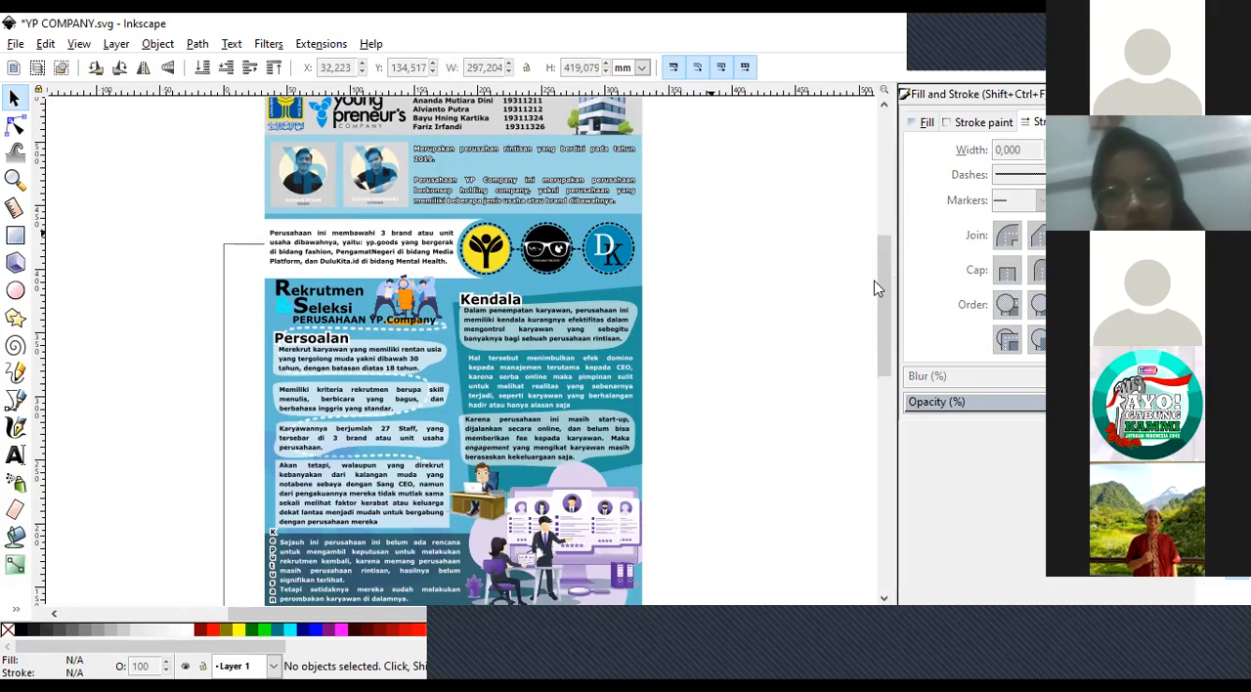
click(14, 180)
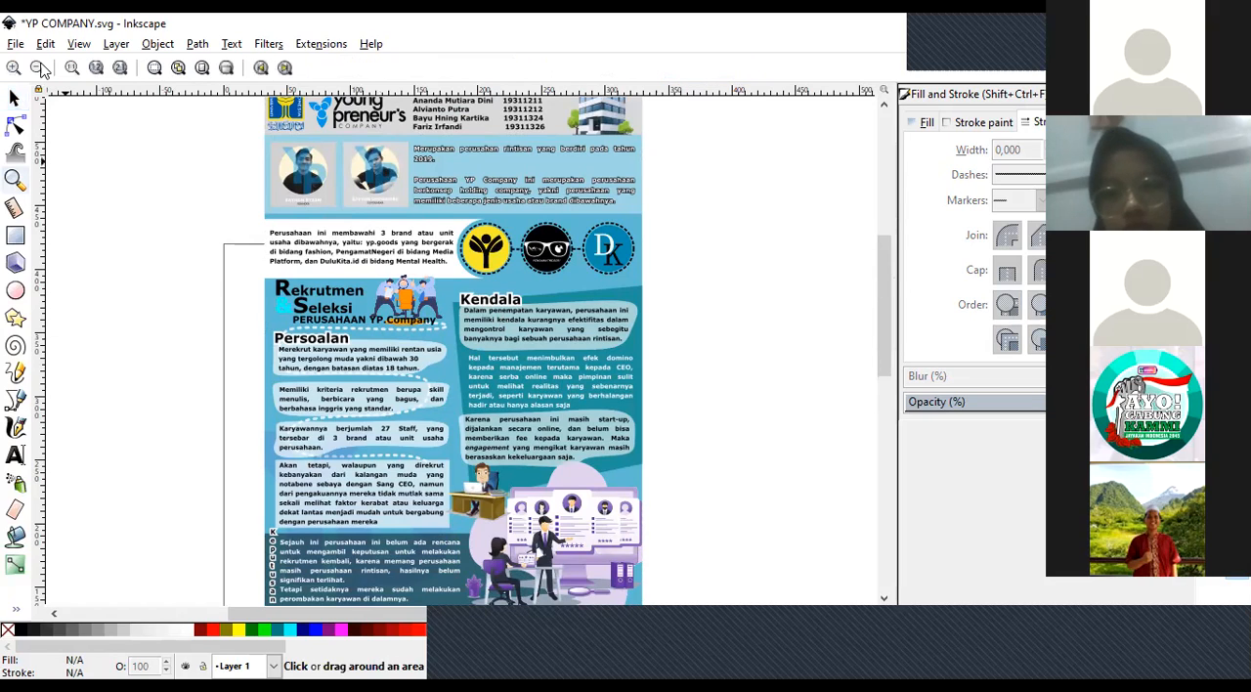
click(14, 98)
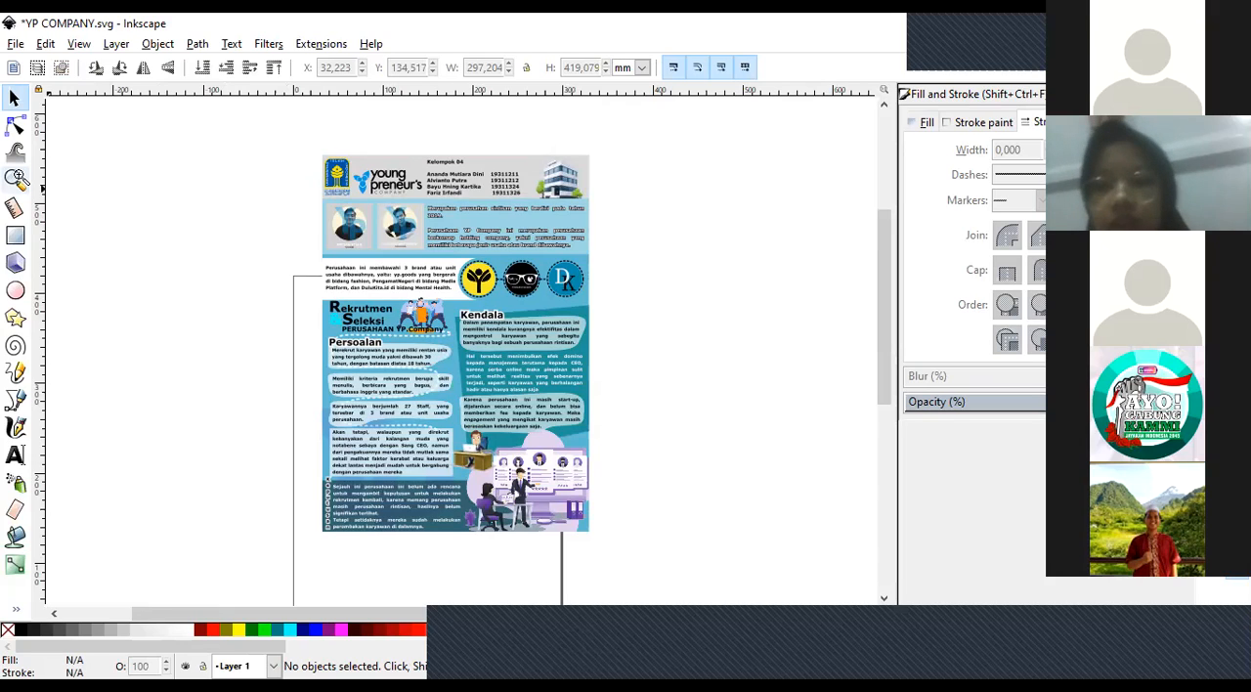
key(z)
click(427, 210)
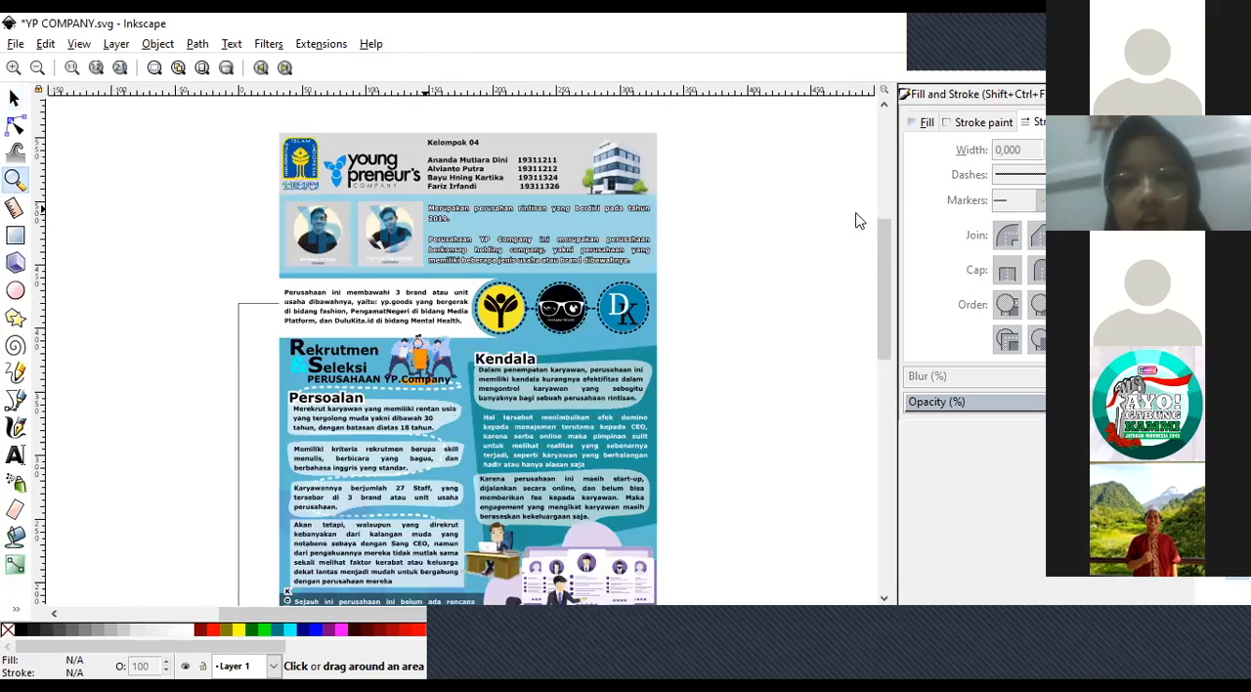
scroll(883, 285, down, 3)
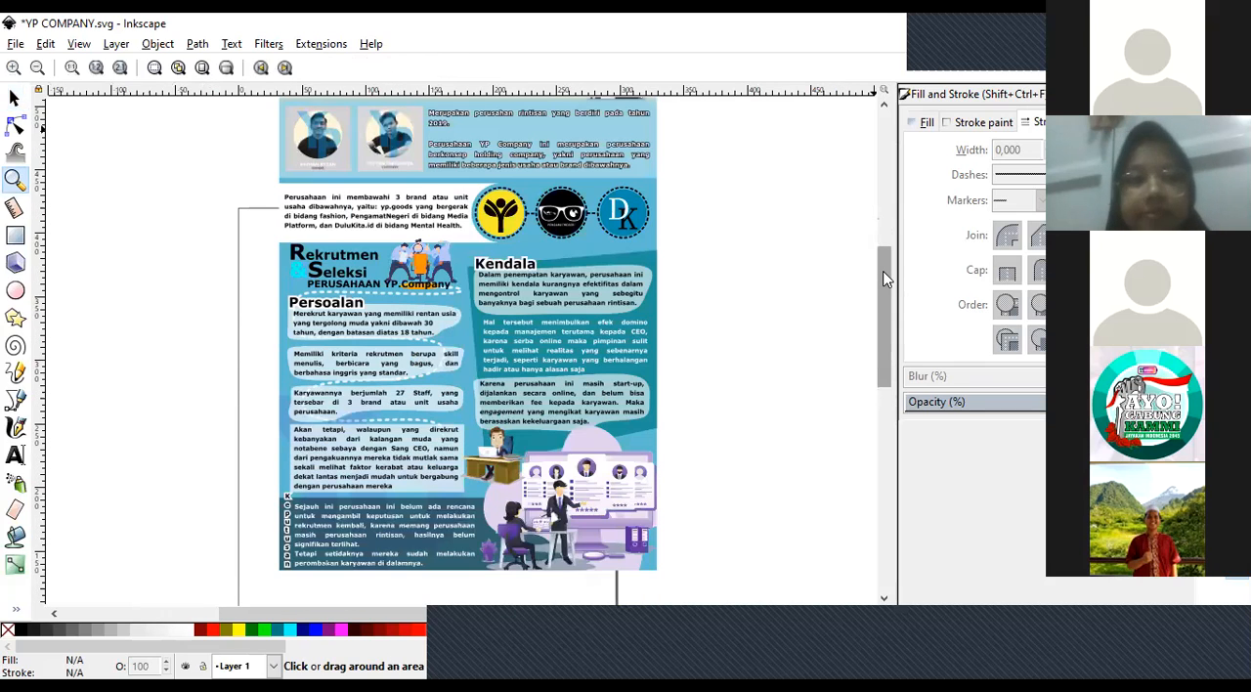
scroll(882, 278, up, 1)
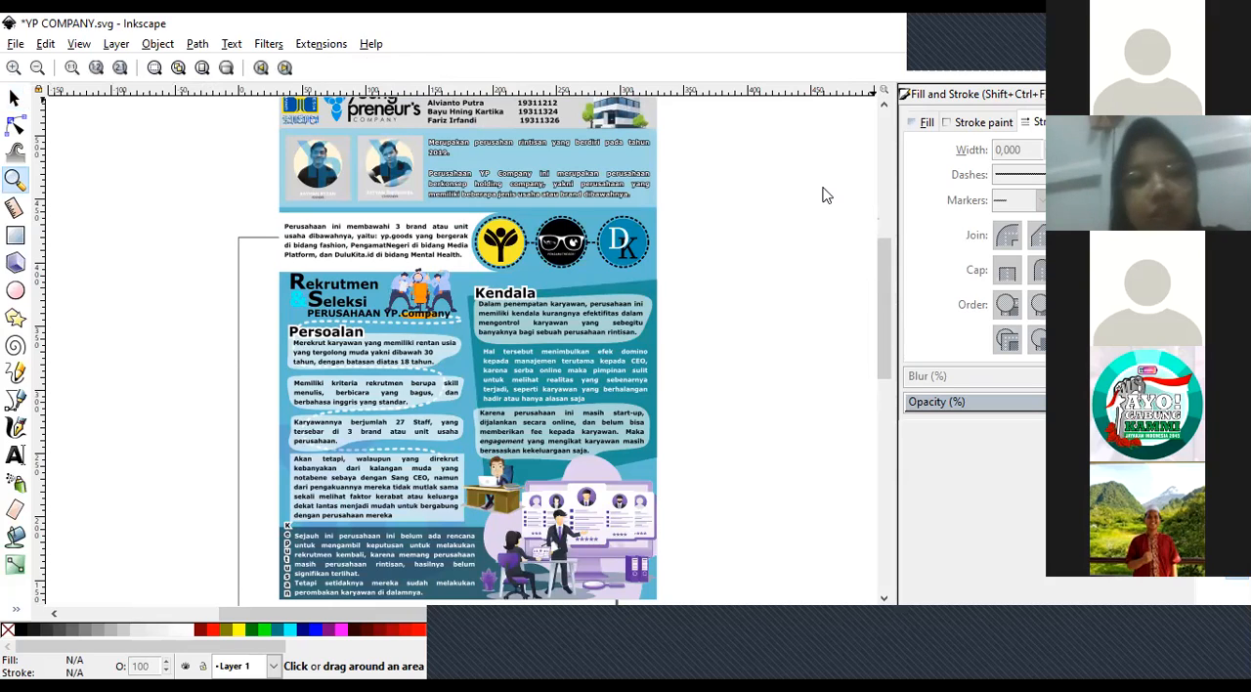
click(979, 26)
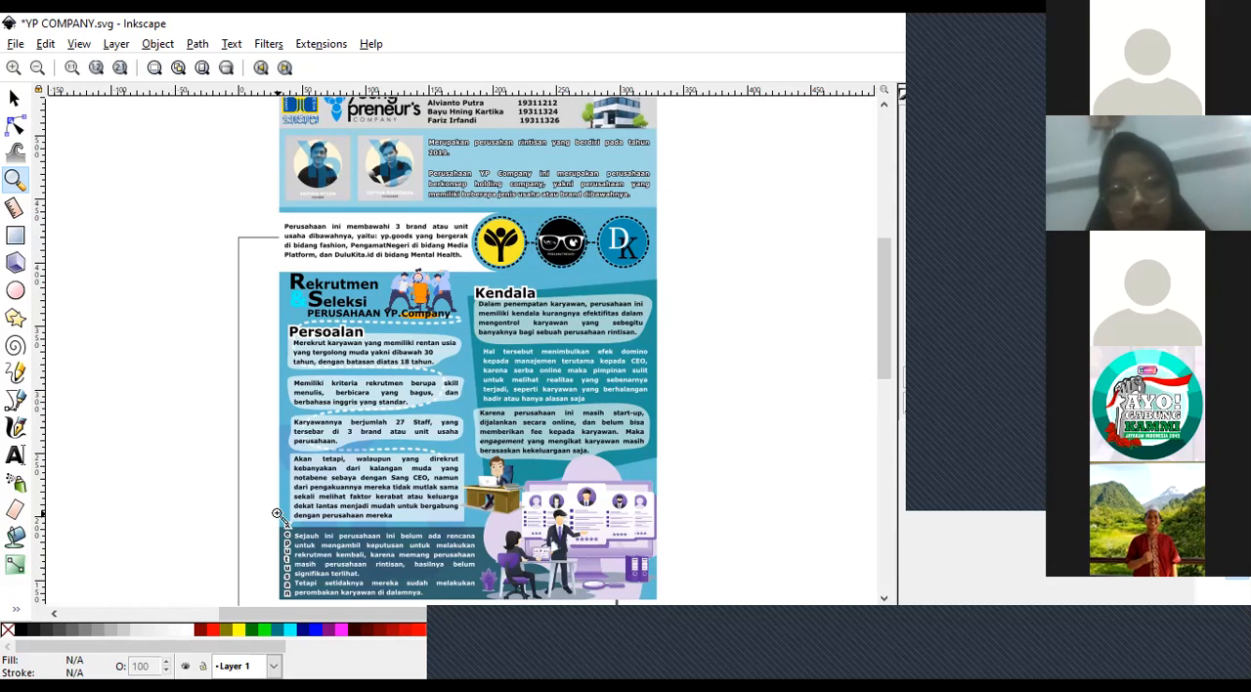
Copy the founder portrait from inside the poster's group and paste the copy onto the empty canvas beside the poster.
click(16, 102)
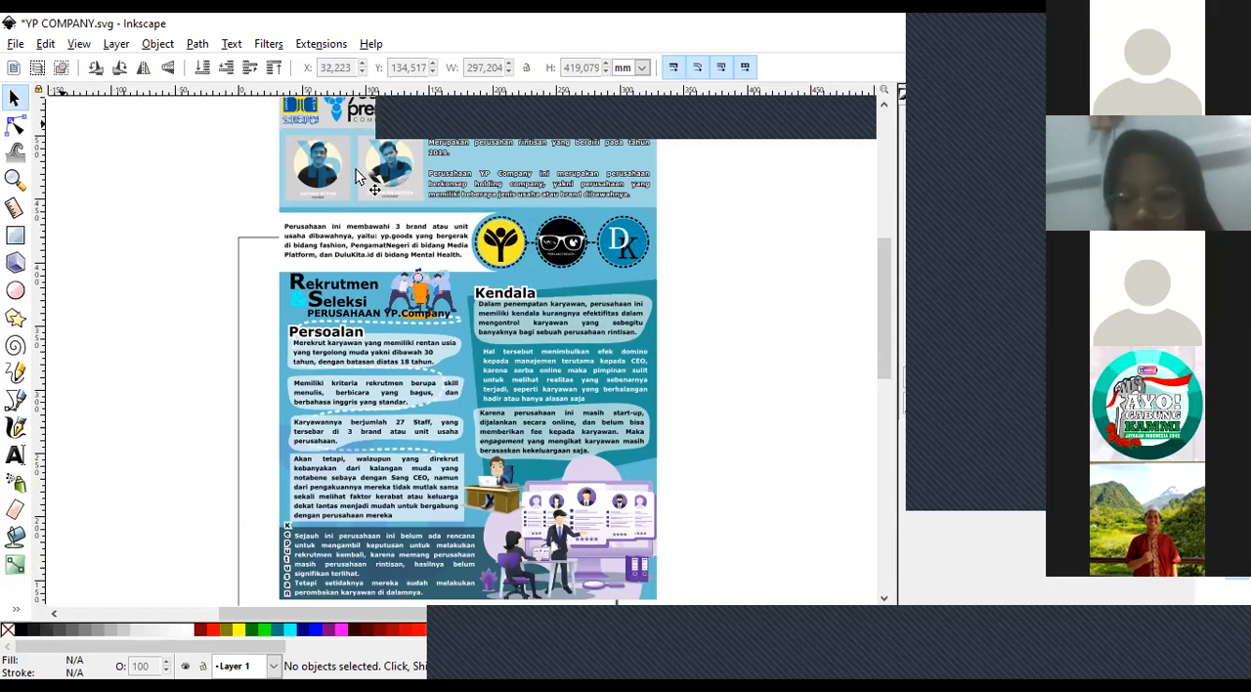
drag(312, 181, 315, 181)
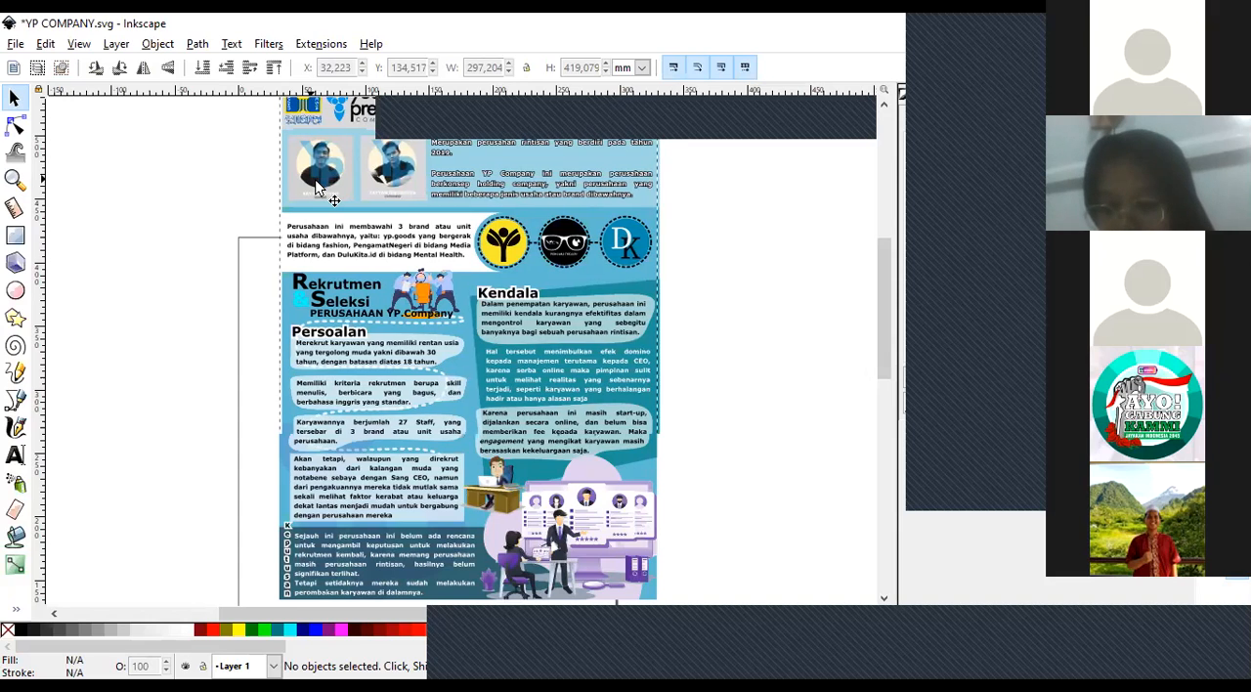
double_click(316, 181)
click(316, 184)
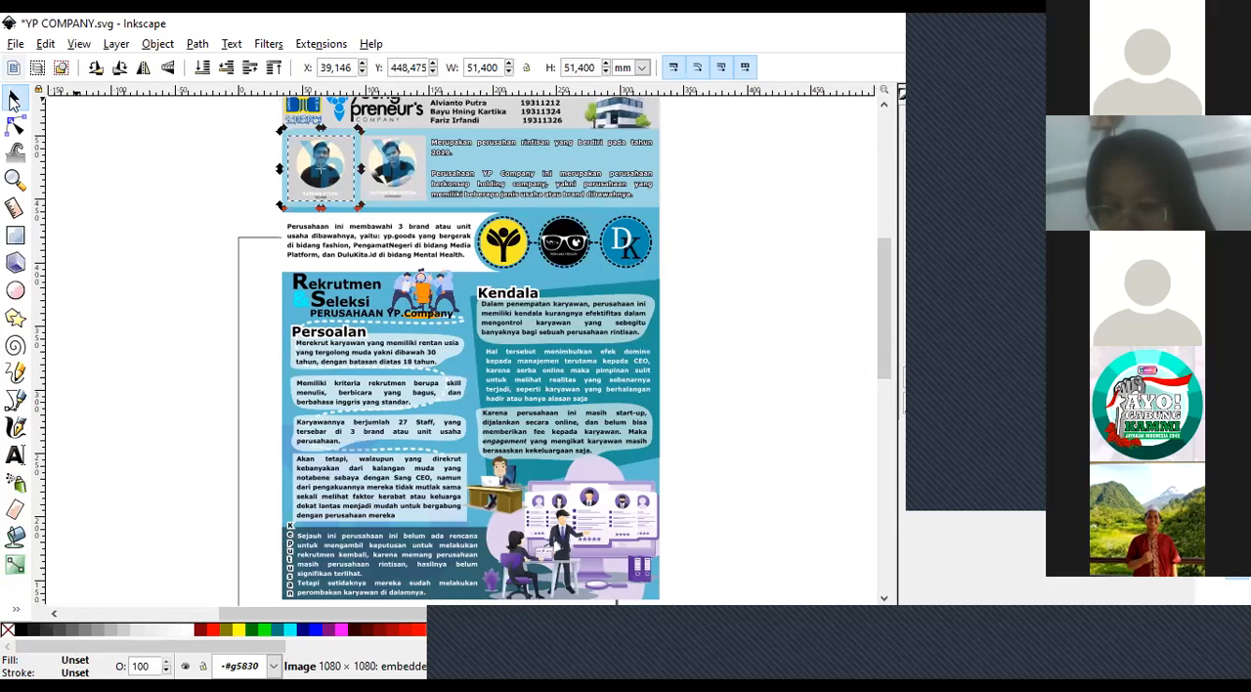
click(140, 304)
key(ctrl+v)
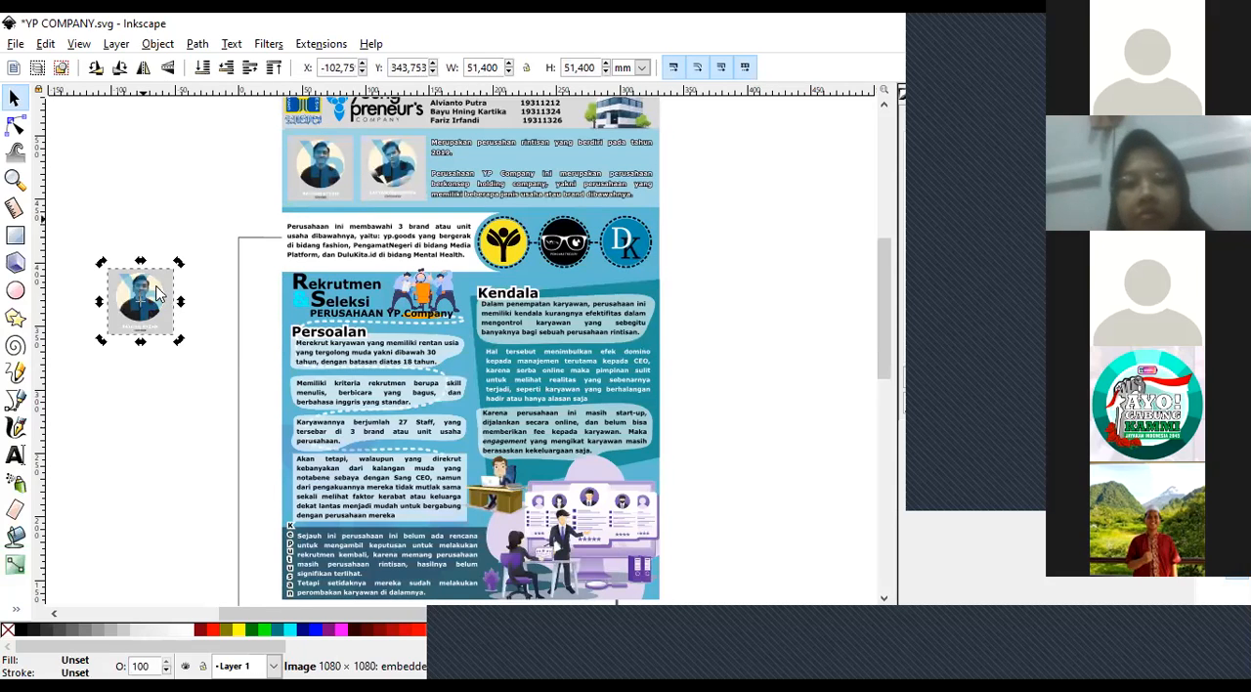
Enlarge the pasted founder portrait proportionally to about 137 mm square.
drag(182, 272, 287, 154)
key(z)
click(210, 207)
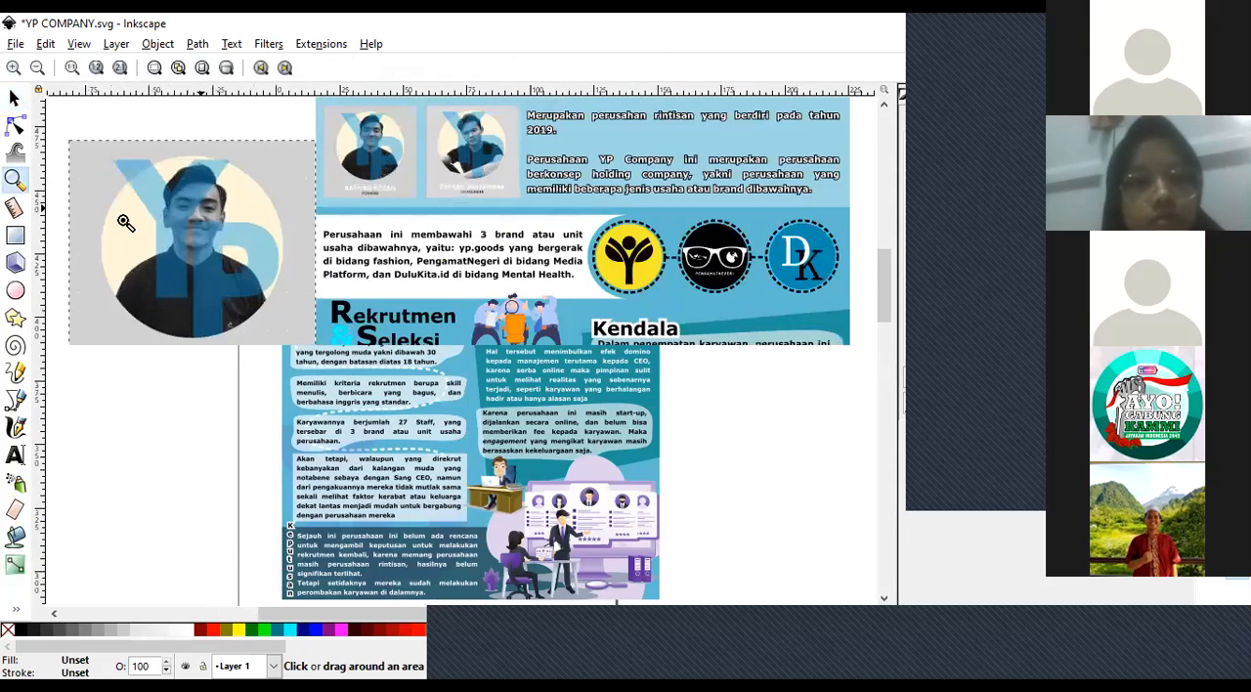
click(104, 218)
drag(359, 614, 306, 614)
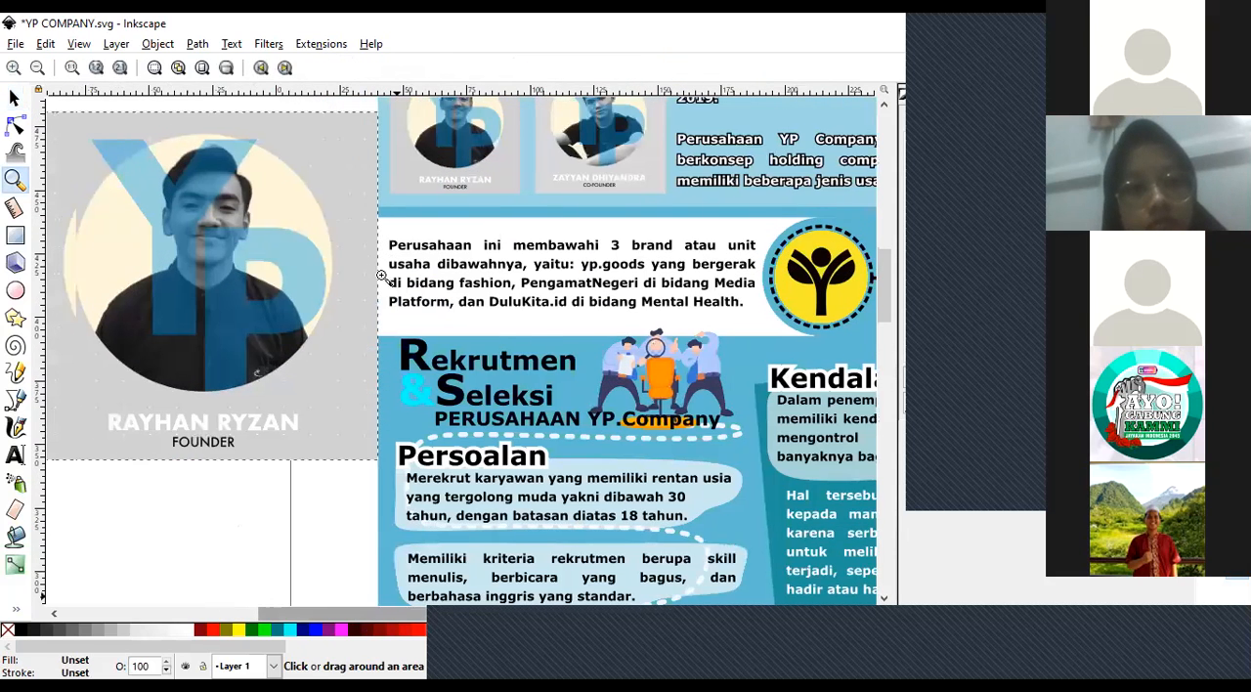
Move the enlarged portrait down and away from the poster's edge, and deselect it.
click(7, 96)
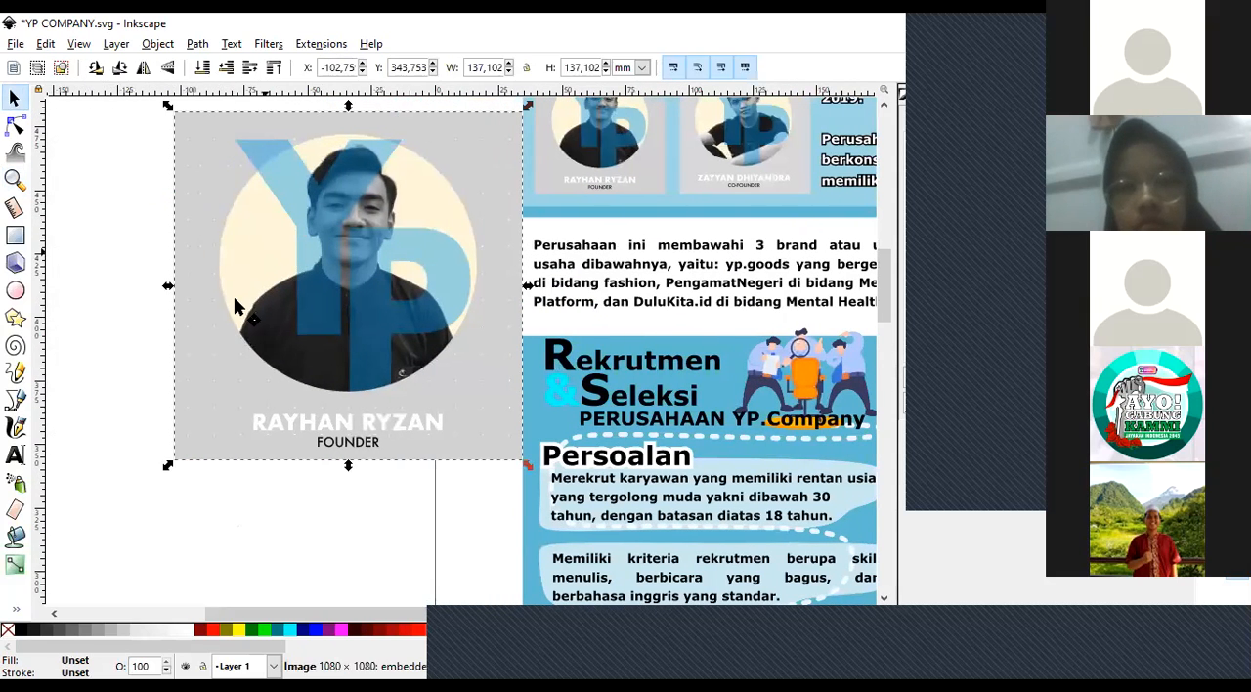
drag(338, 250, 304, 294)
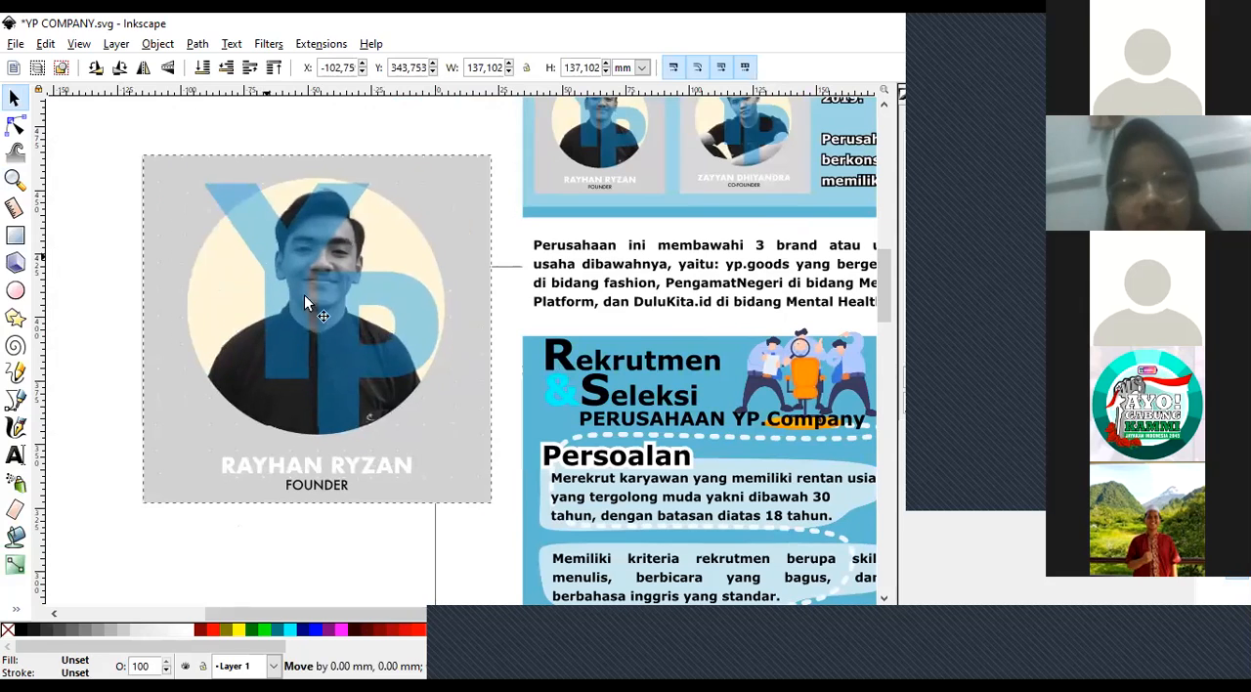
click(190, 126)
click(245, 342)
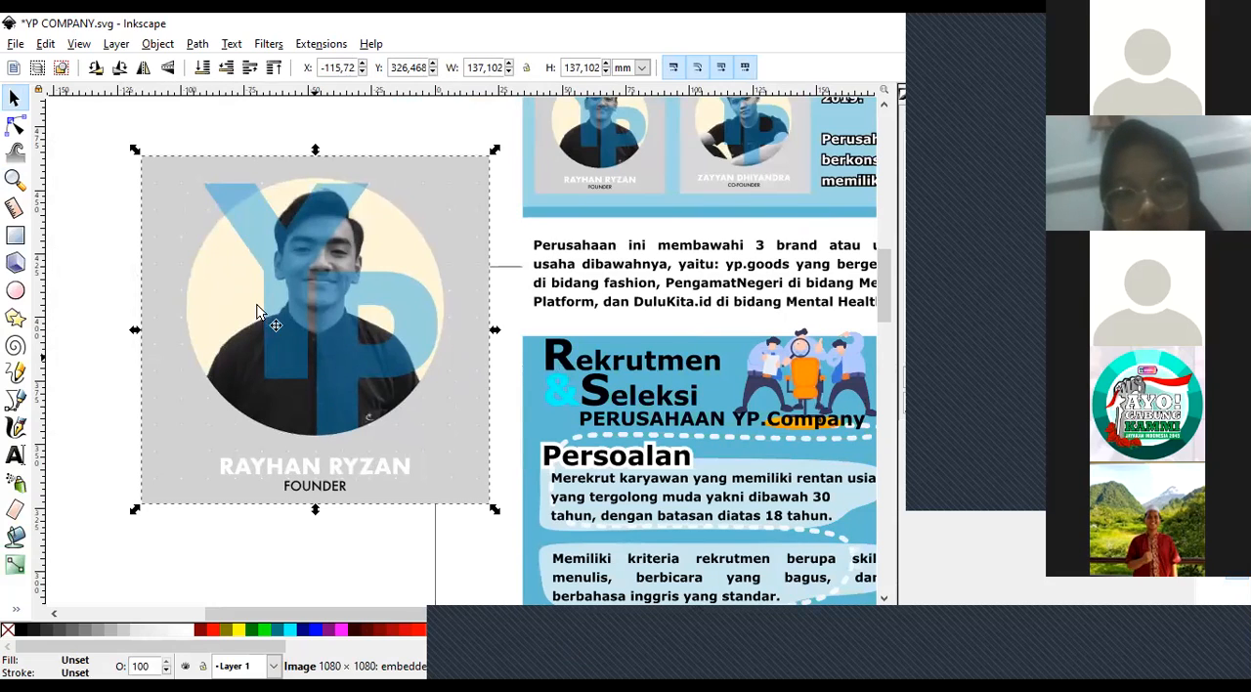
click(264, 370)
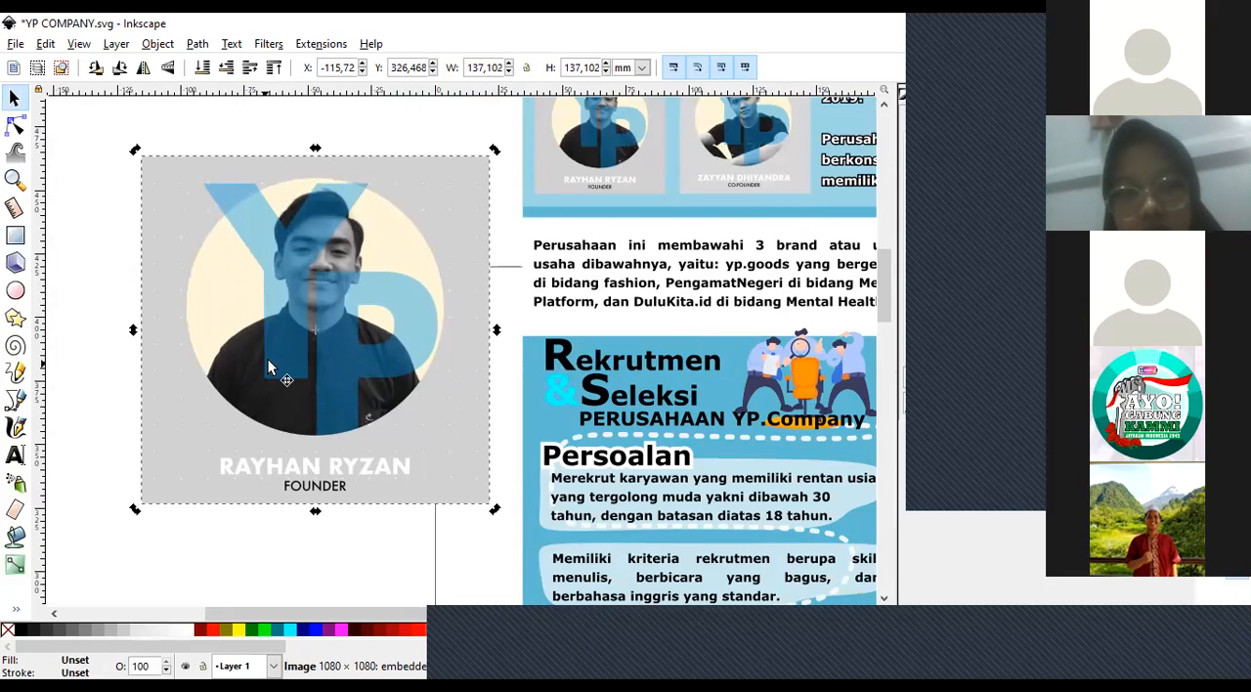
click(93, 321)
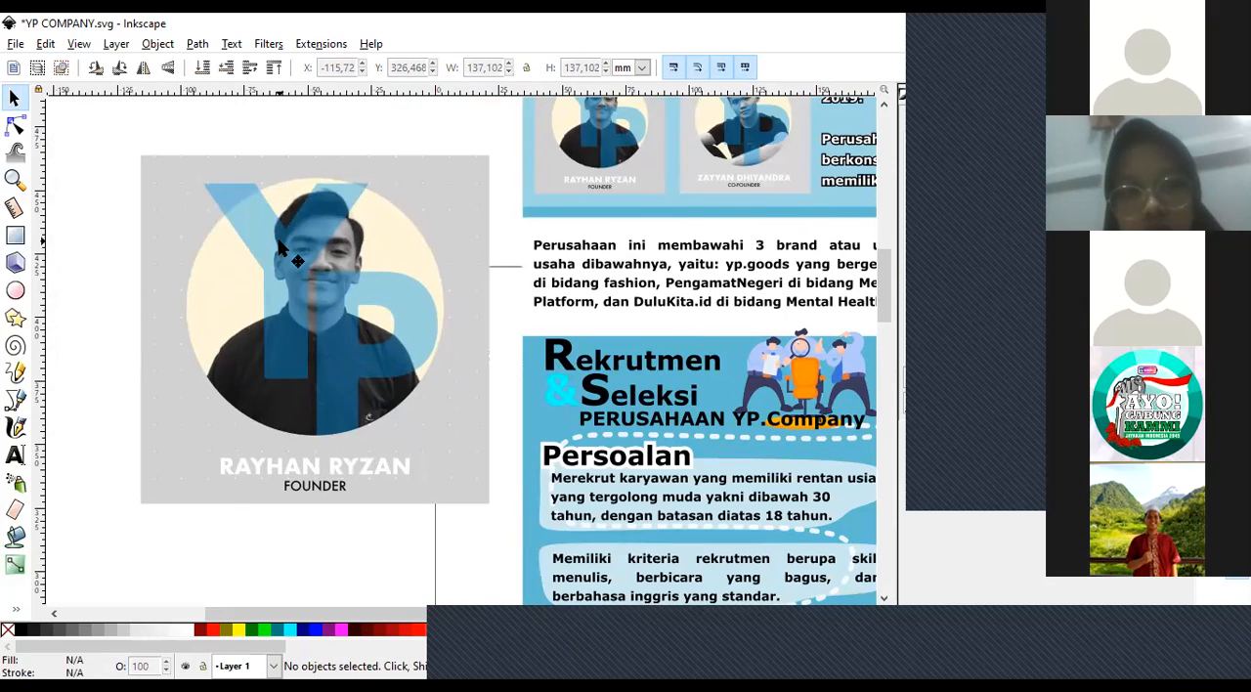
Examine the enlarged founder portrait at high magnification, checking the edge sharpness and pixels around the ear and eye.
click(15, 179)
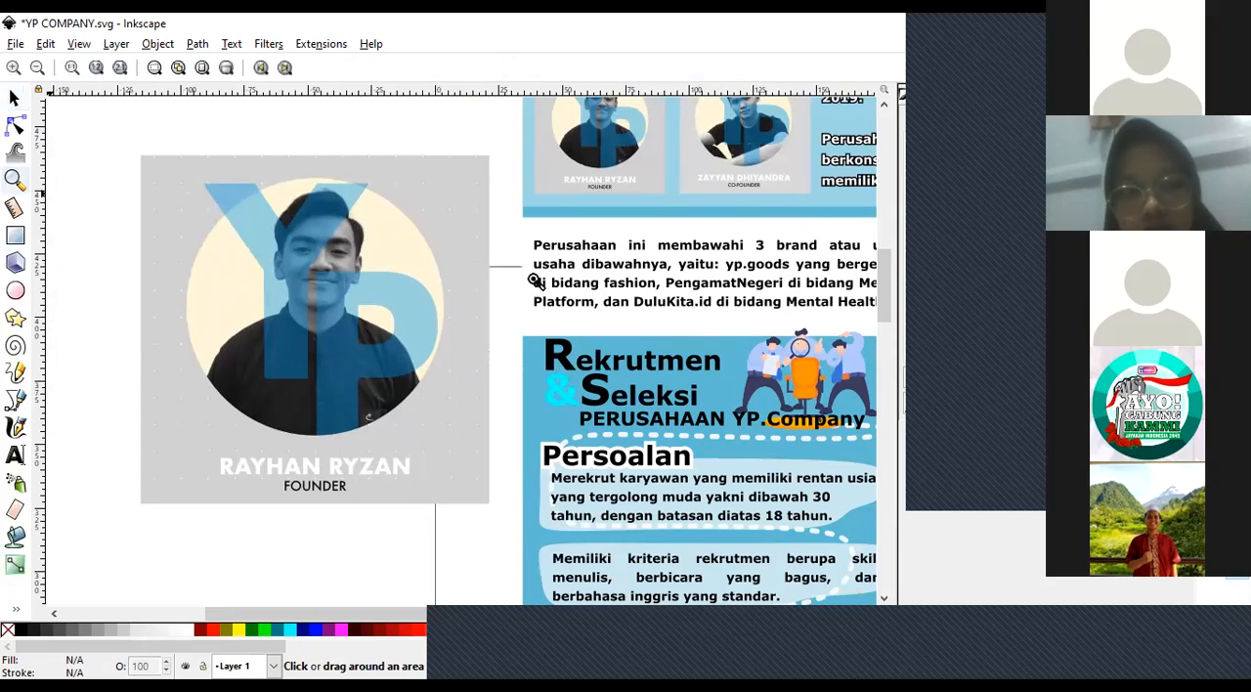
click(392, 282)
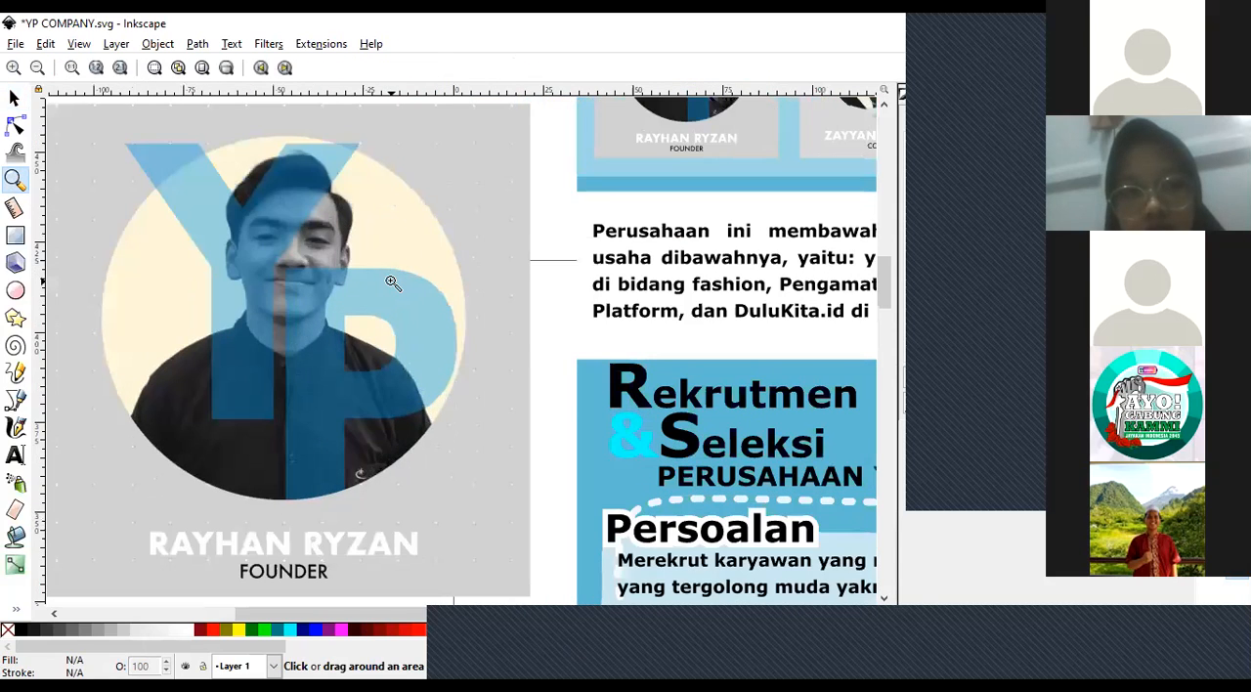
double_click(392, 283)
double_click(392, 282)
triple_click(126, 152)
double_click(126, 152)
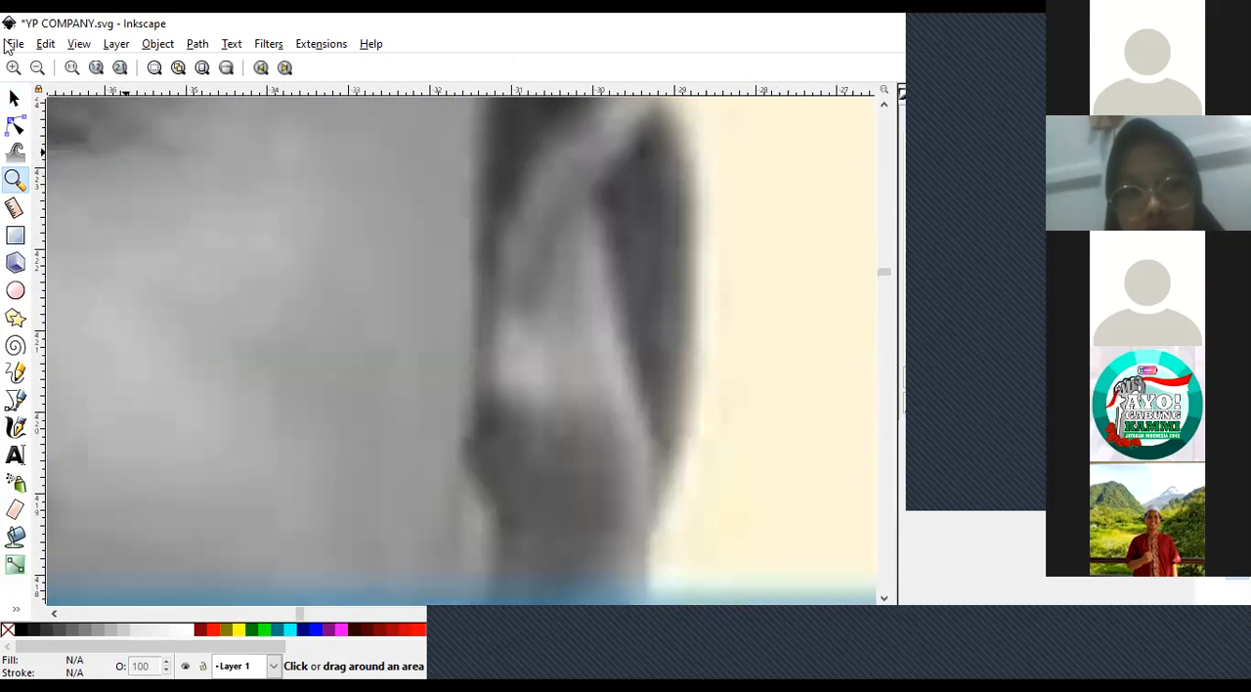
click(49, 76)
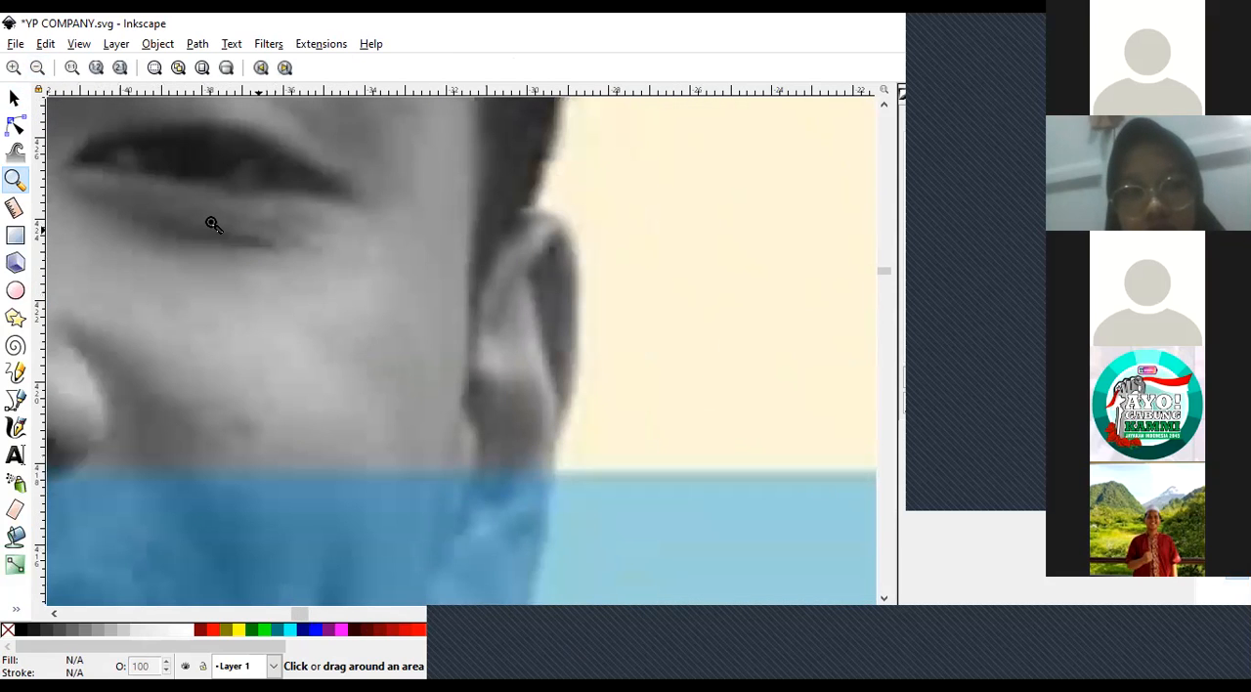
click(212, 224)
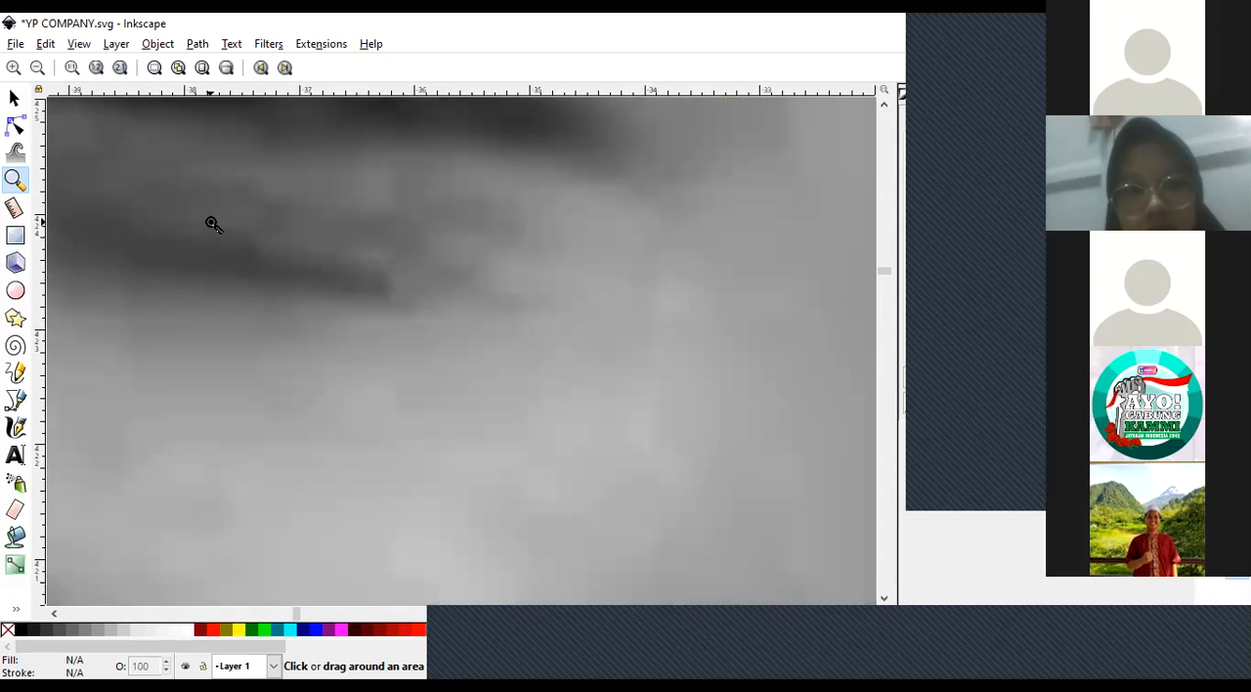
click(211, 224)
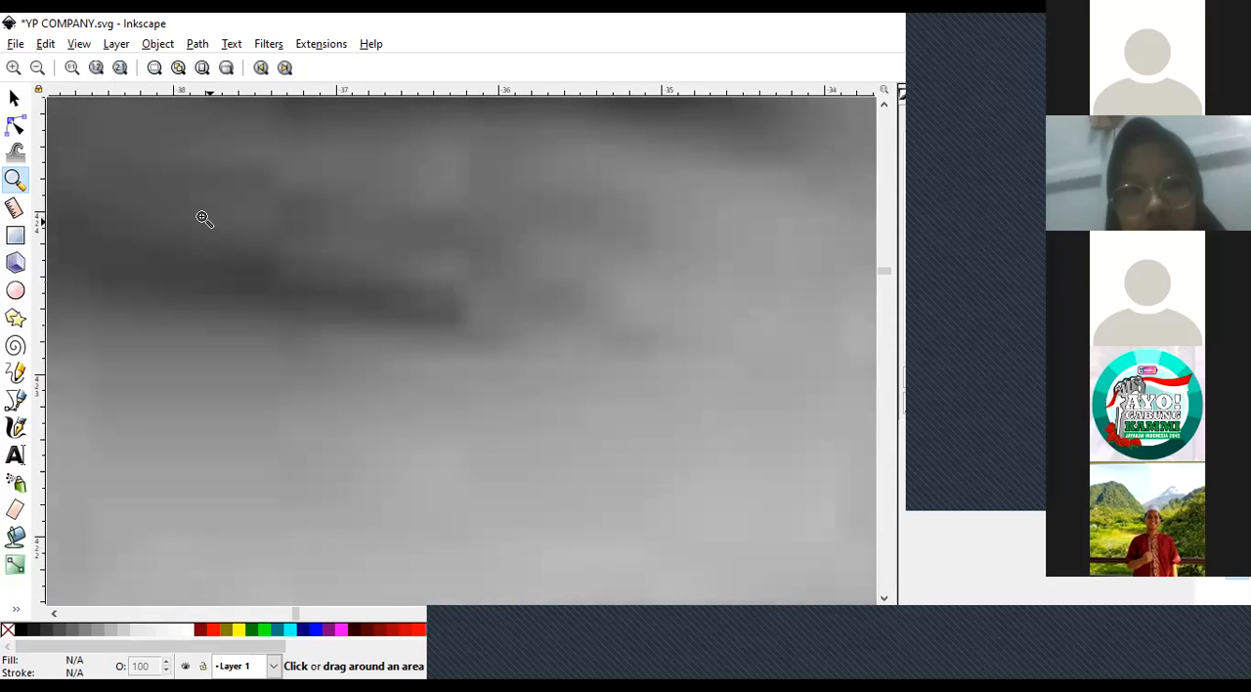
click(37, 68)
click(38, 68)
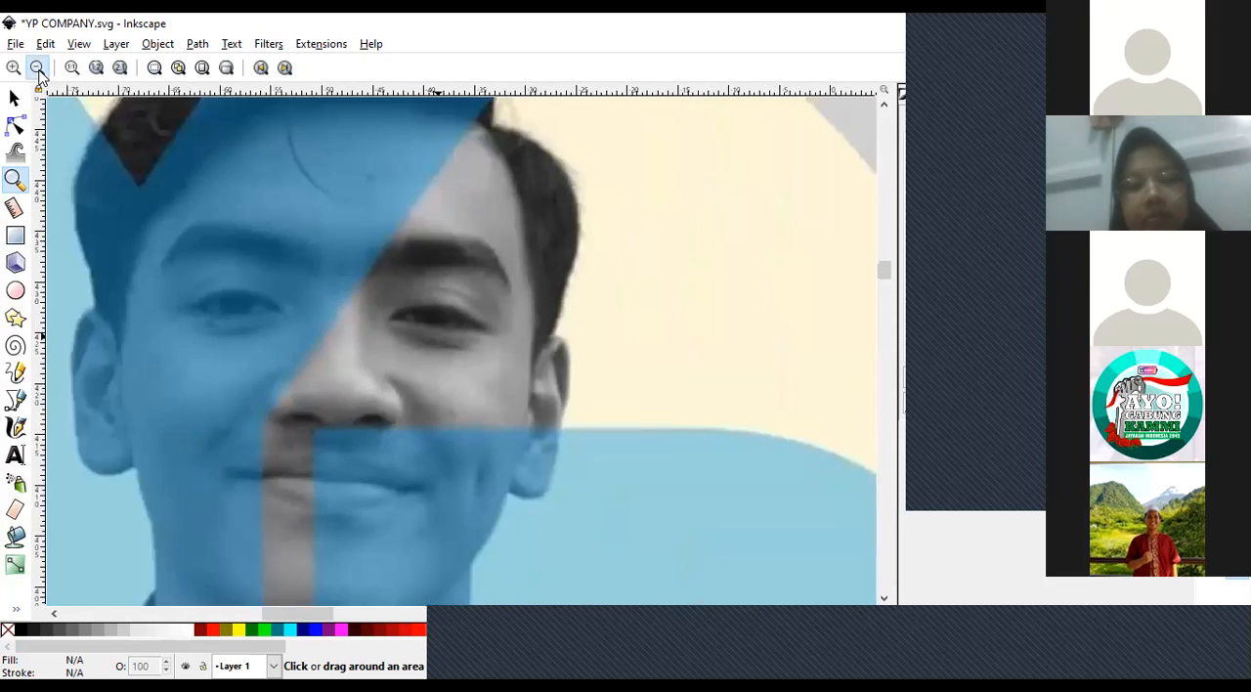
click(38, 70)
click(38, 71)
click(38, 71)
click(38, 71)
click(39, 70)
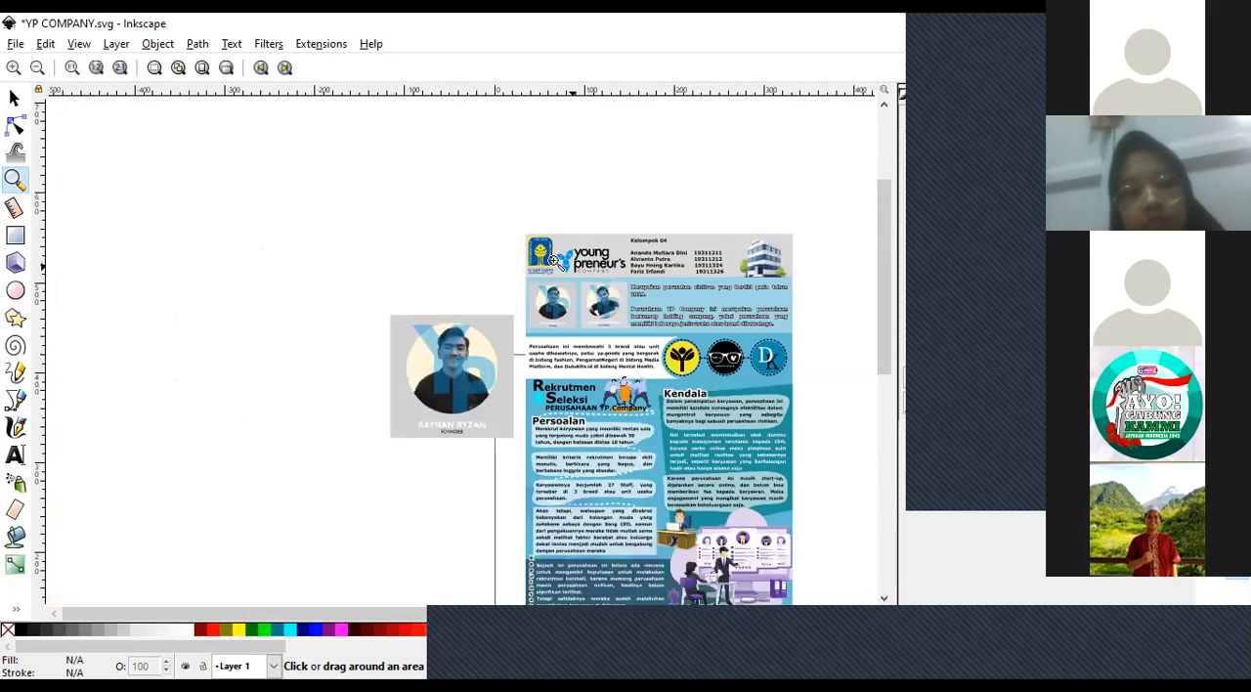
Examine the letter edges of the "Rekrutmen & Seleksi" heading at high magnification.
click(562, 389)
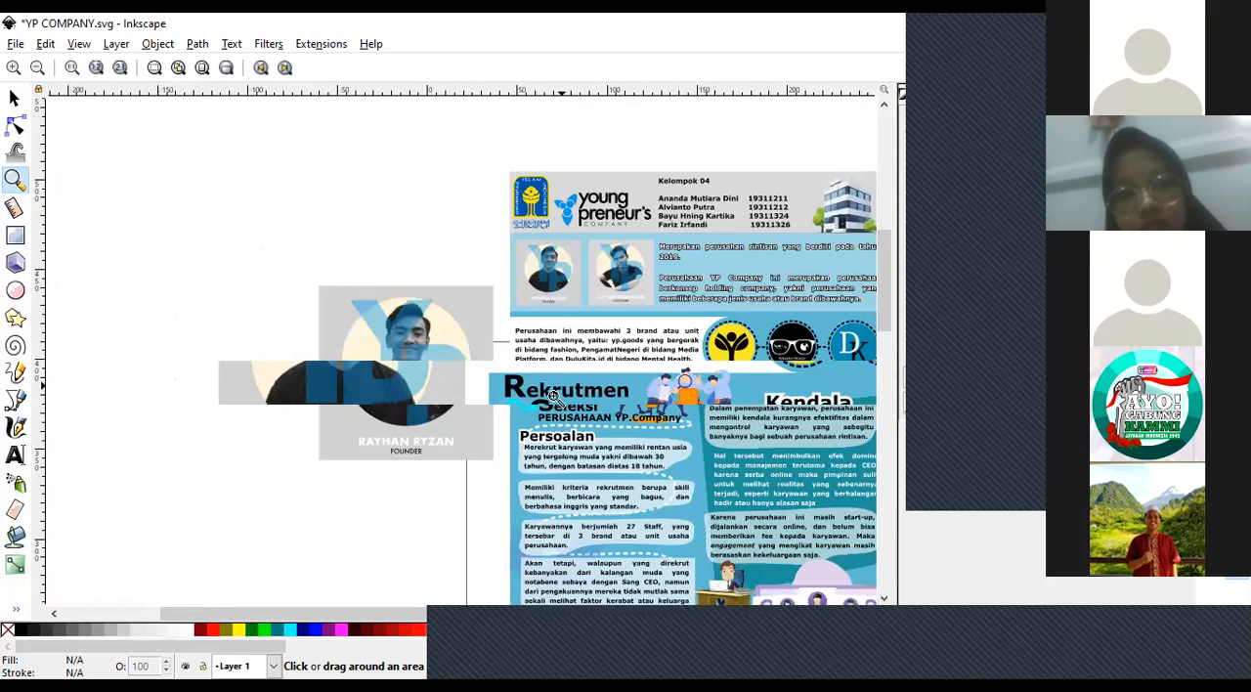
click(554, 396)
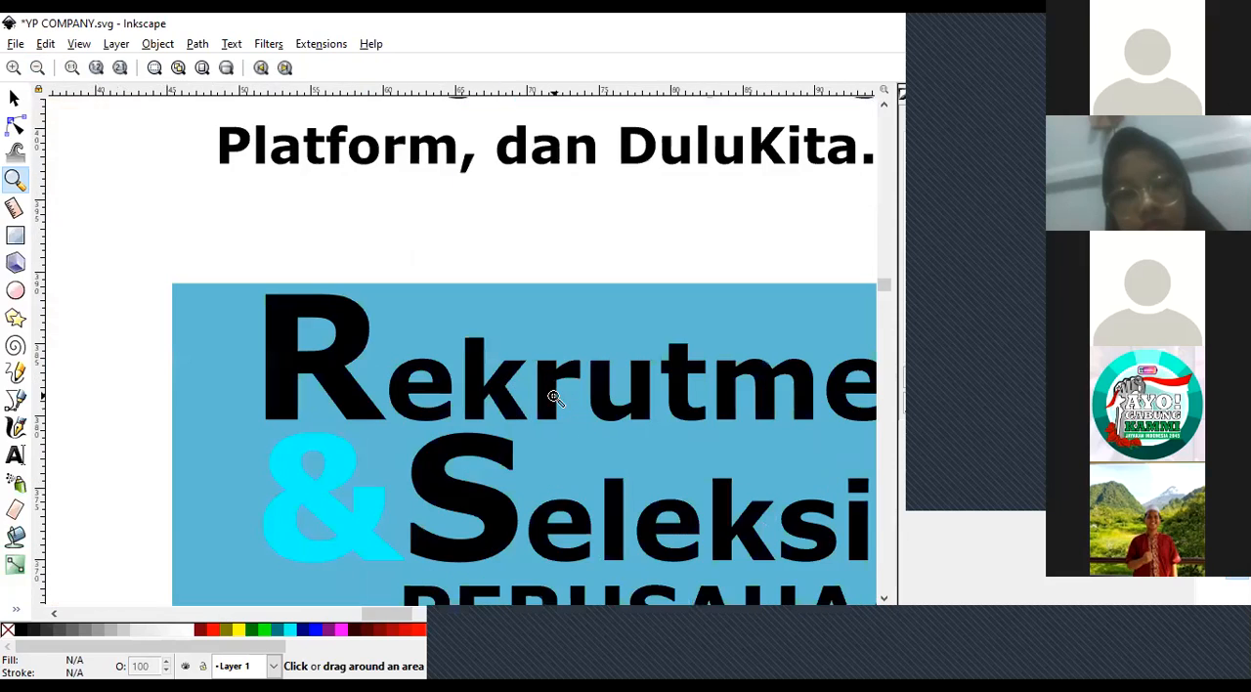
click(600, 297)
click(552, 197)
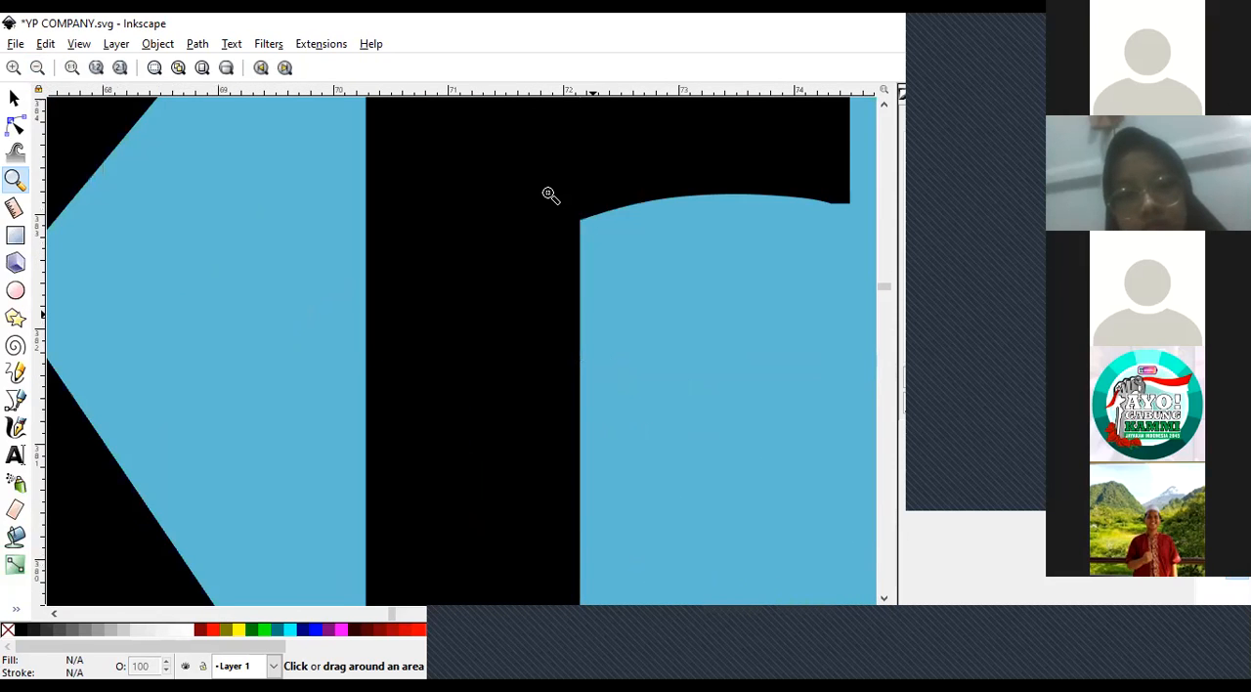
click(550, 195)
click(549, 196)
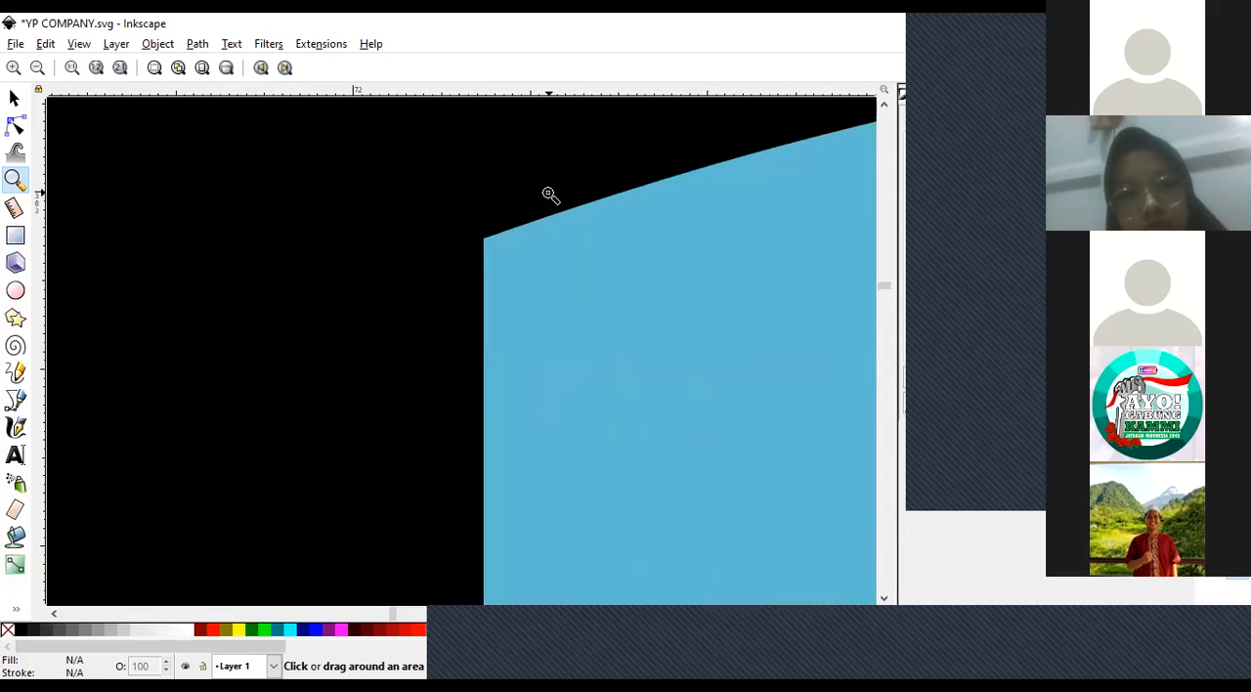
click(40, 67)
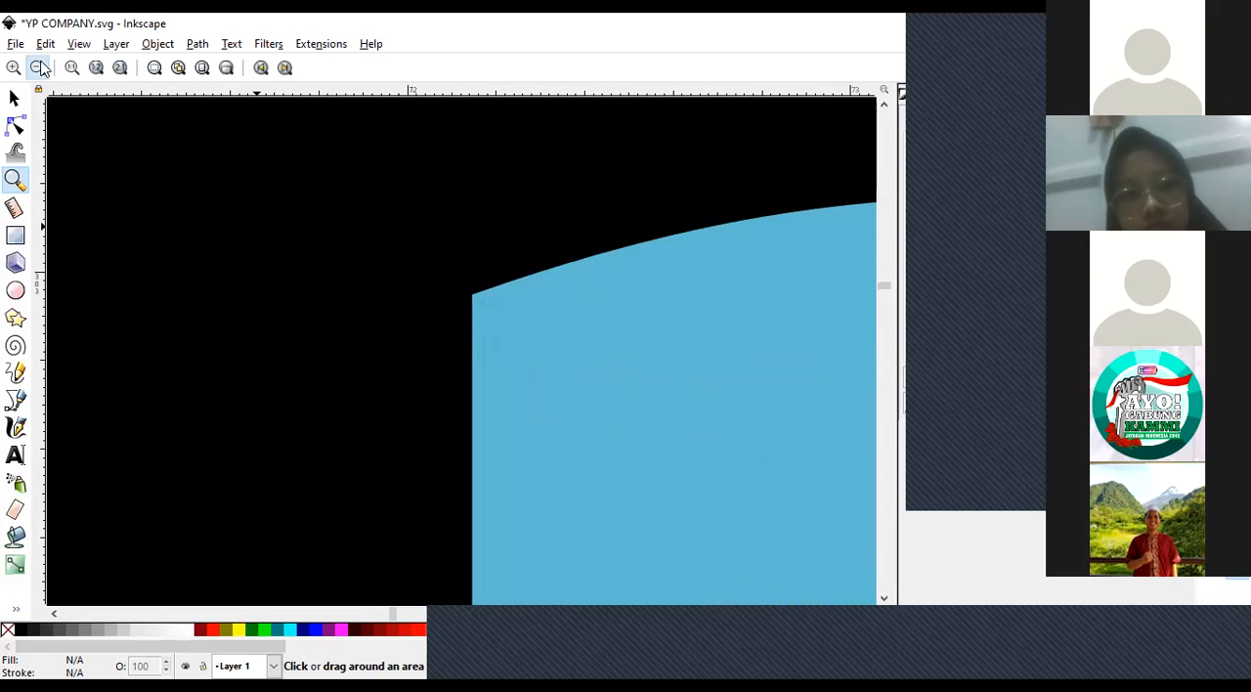
click(41, 67)
click(40, 67)
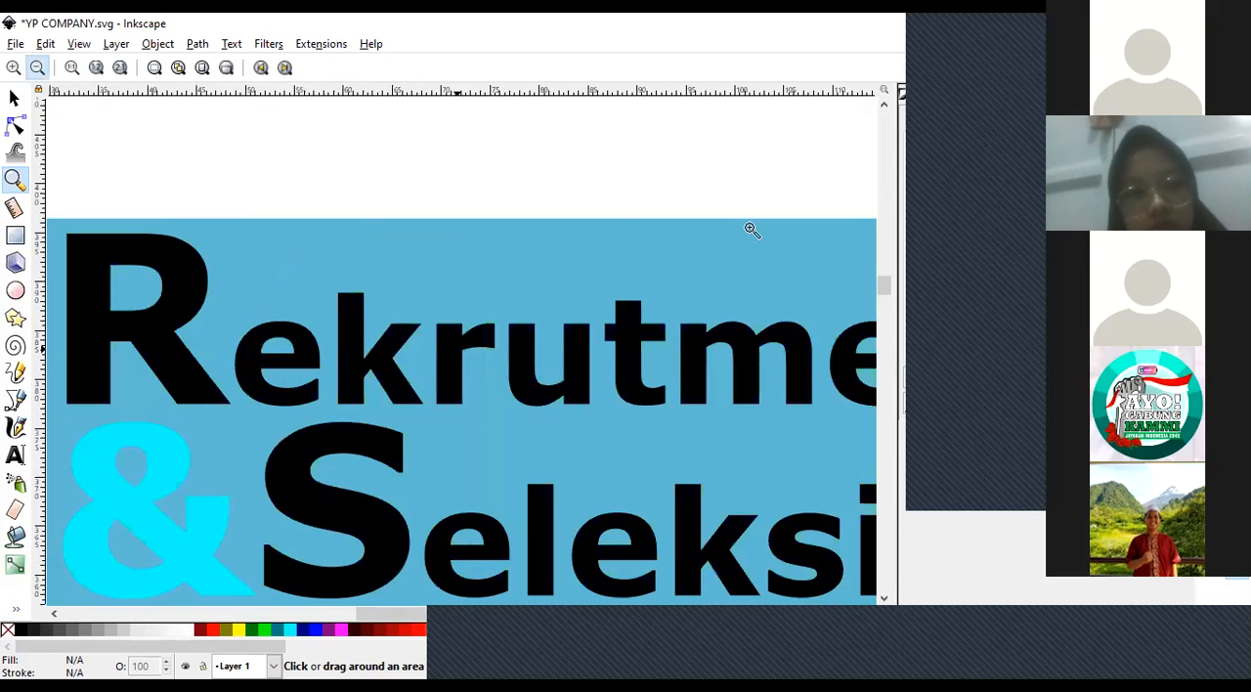
Examine the office building illustration in the poster header up close, checking the sharpness of its window and wall edges.
shift+click(752, 183)
shift+click(751, 159)
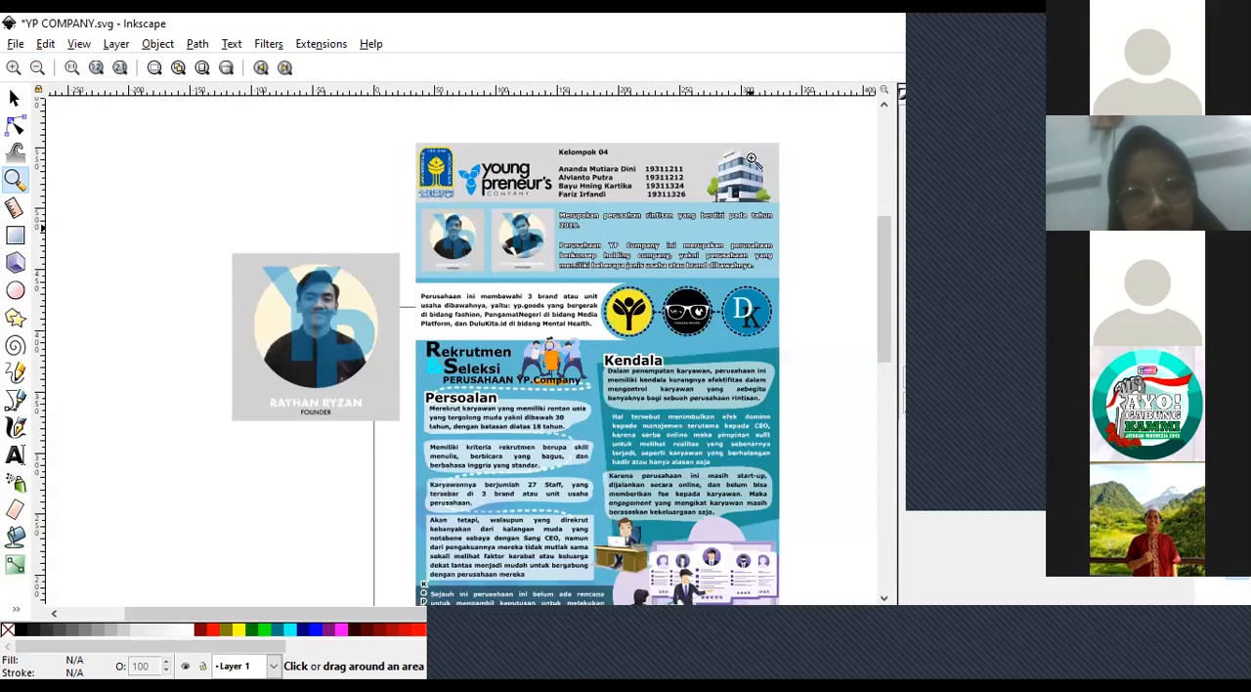
click(751, 159)
click(754, 161)
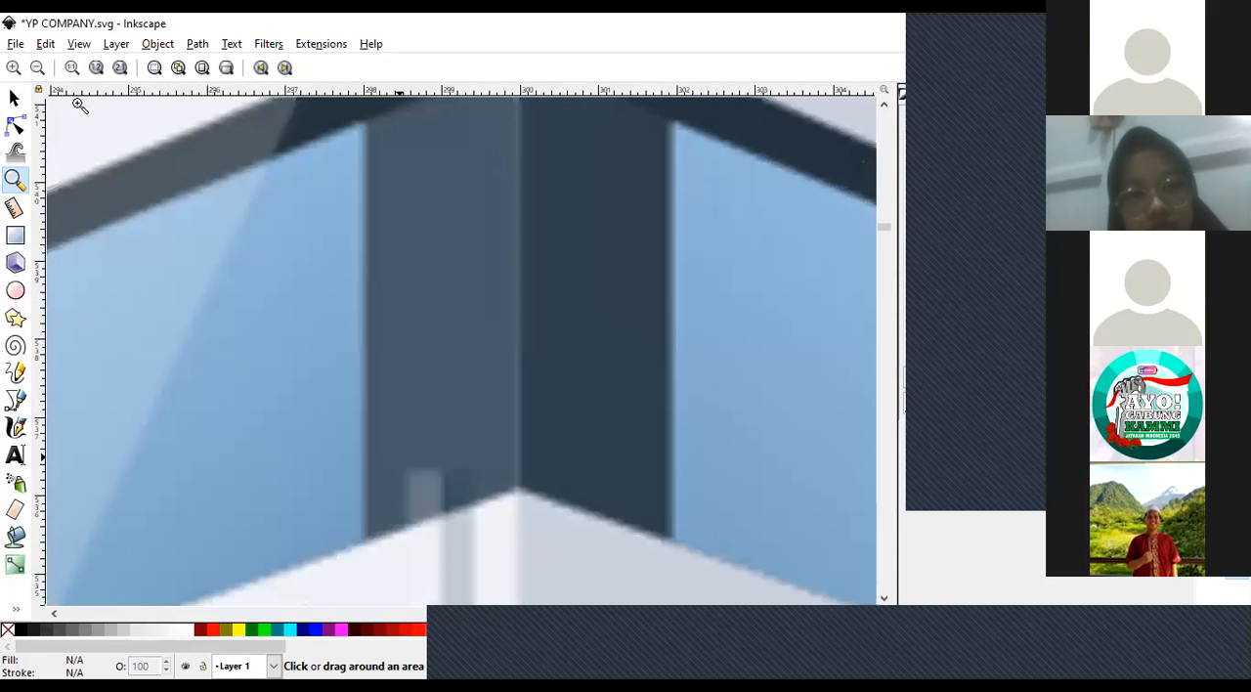
click(37, 68)
click(37, 68)
click(37, 68)
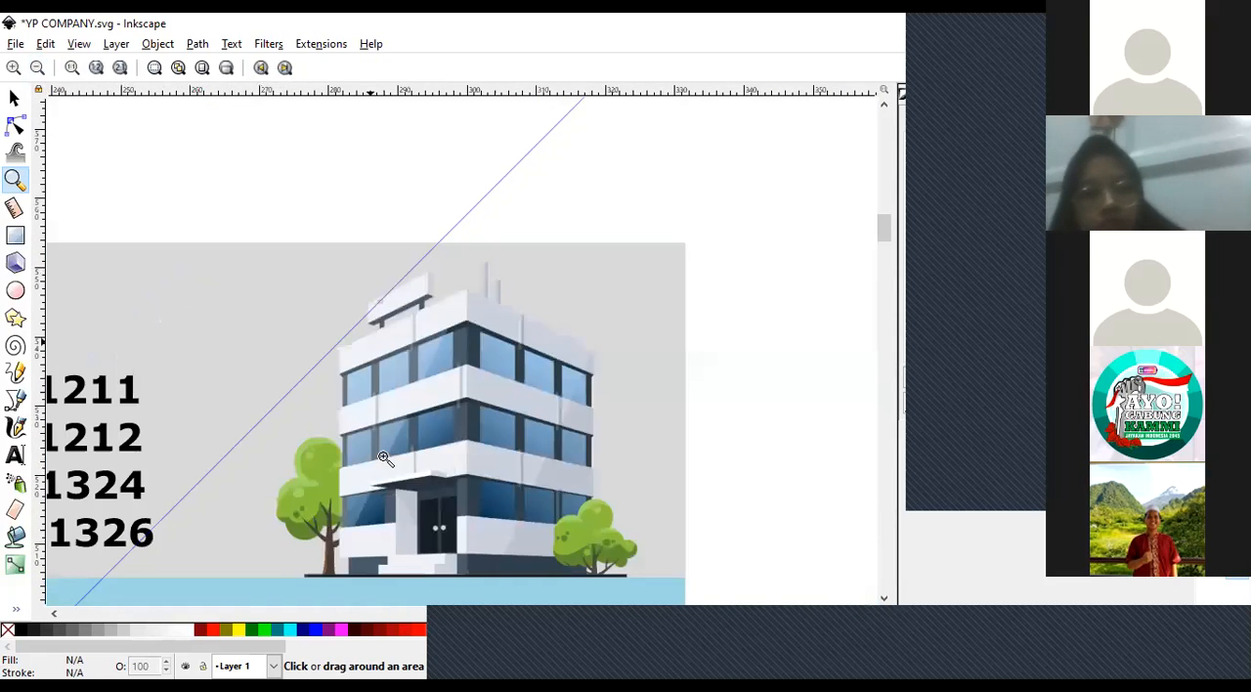
click(467, 400)
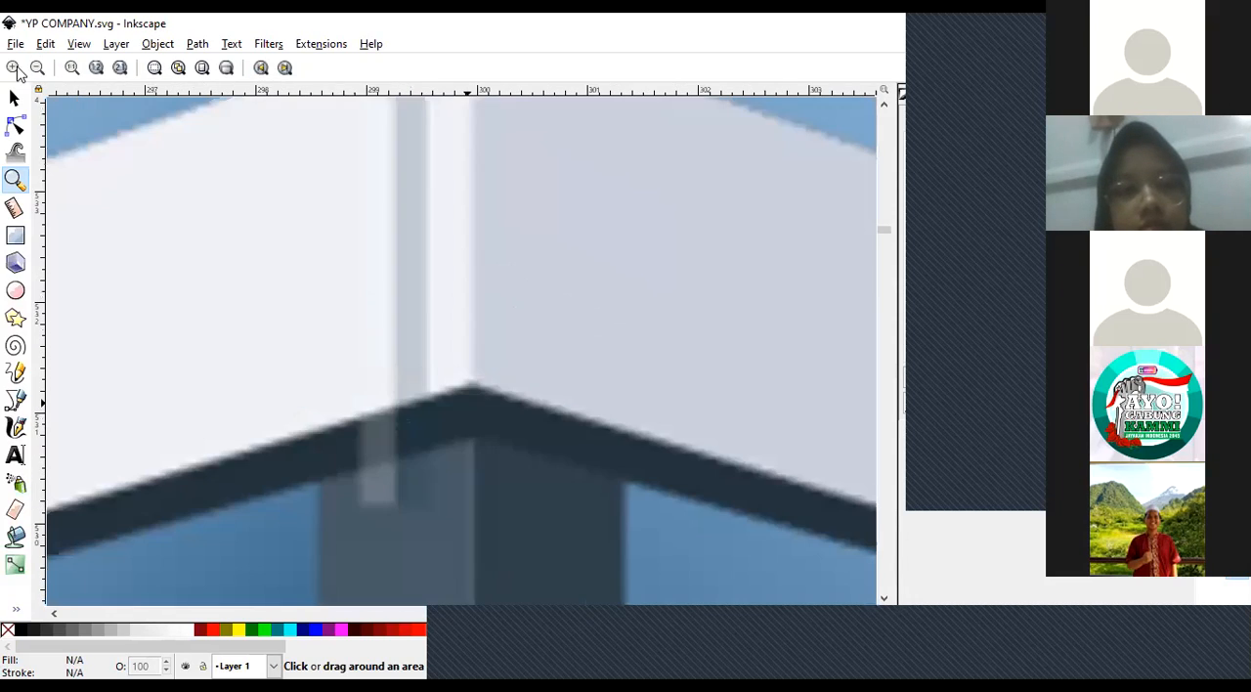
click(15, 67)
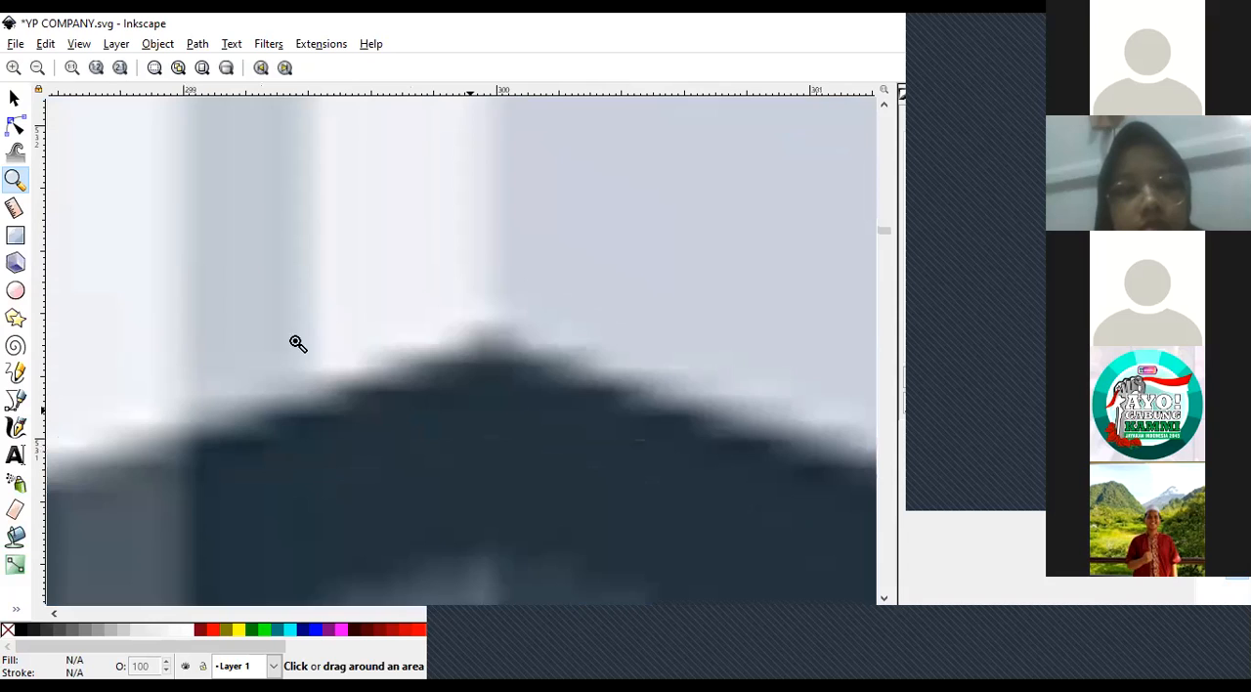
click(37, 68)
click(37, 69)
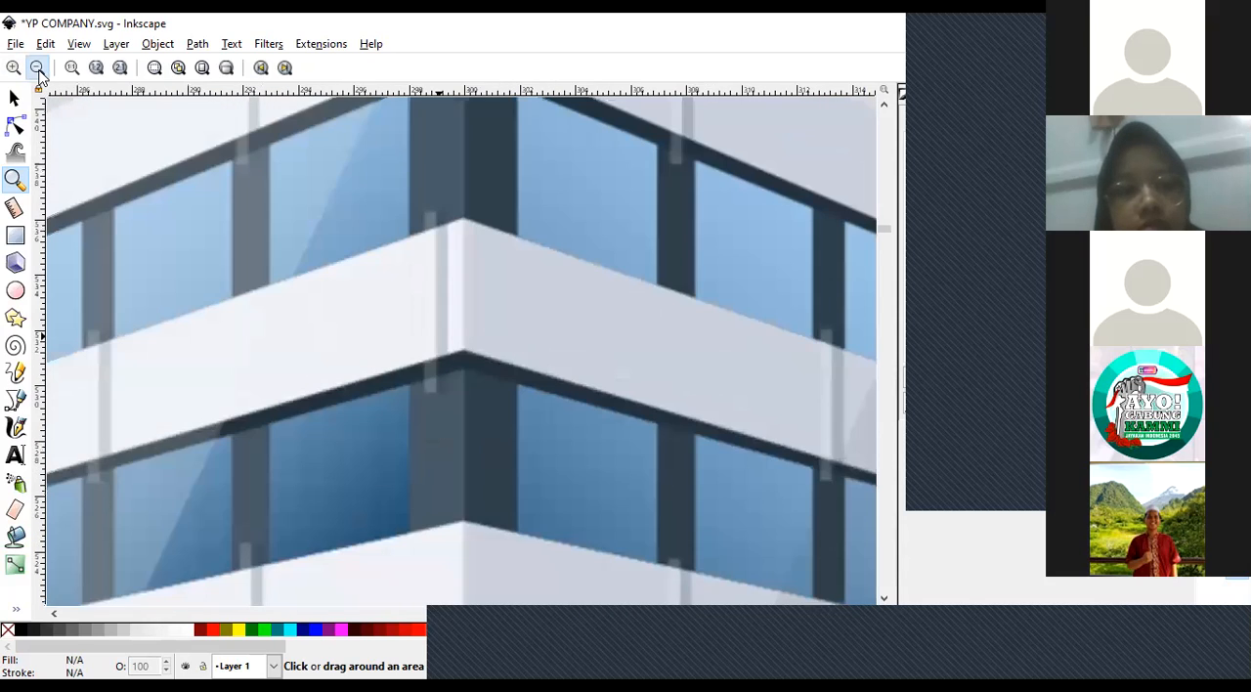
click(37, 68)
click(37, 68)
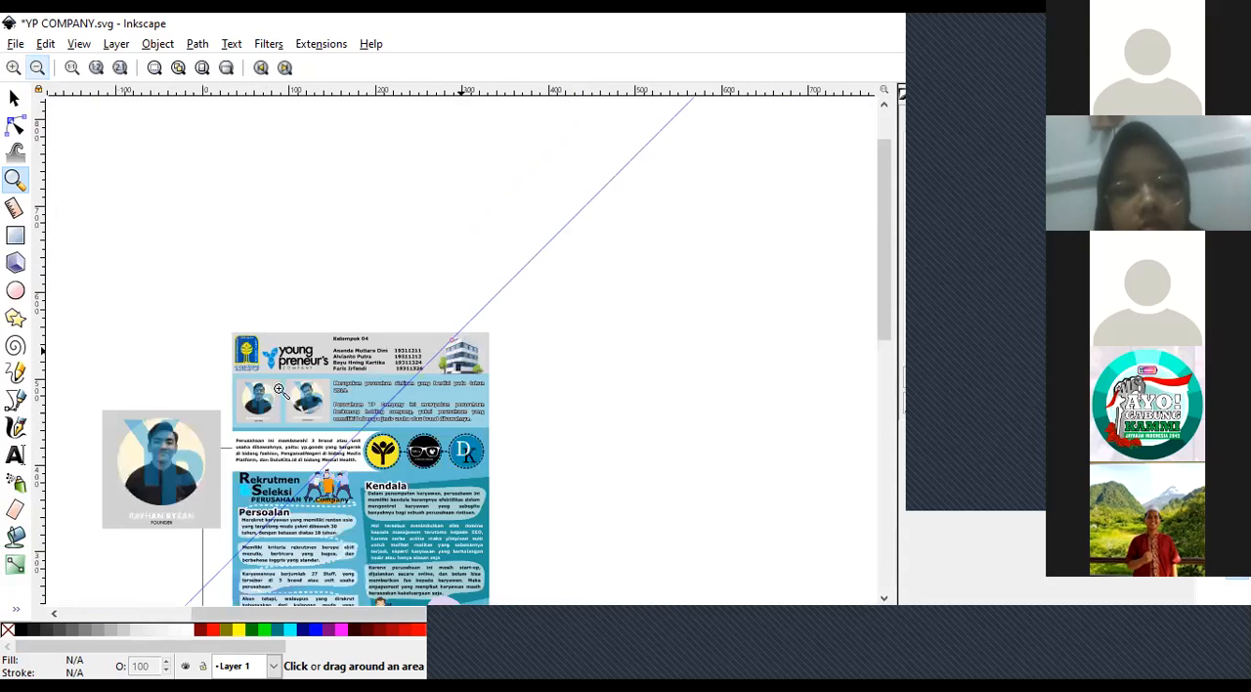
Examine the yellow emblem of the Universitas Islam Indonesia logo at high magnification, checking its edge quality.
click(244, 349)
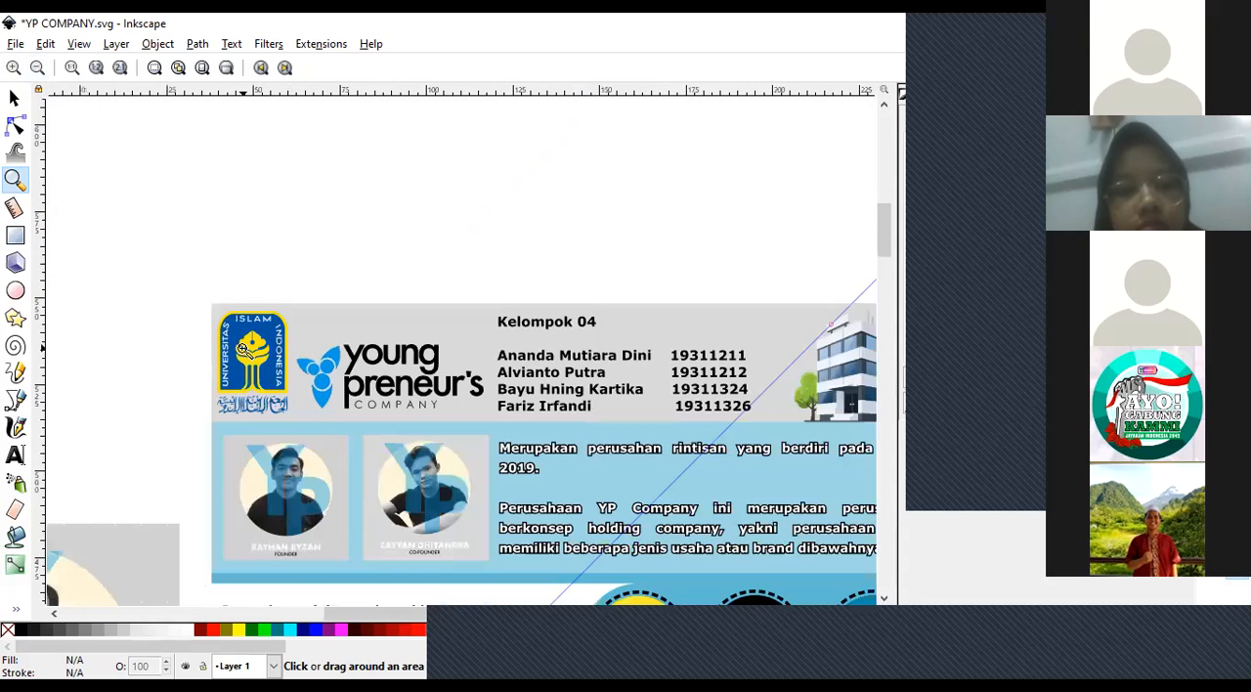
click(244, 349)
click(254, 274)
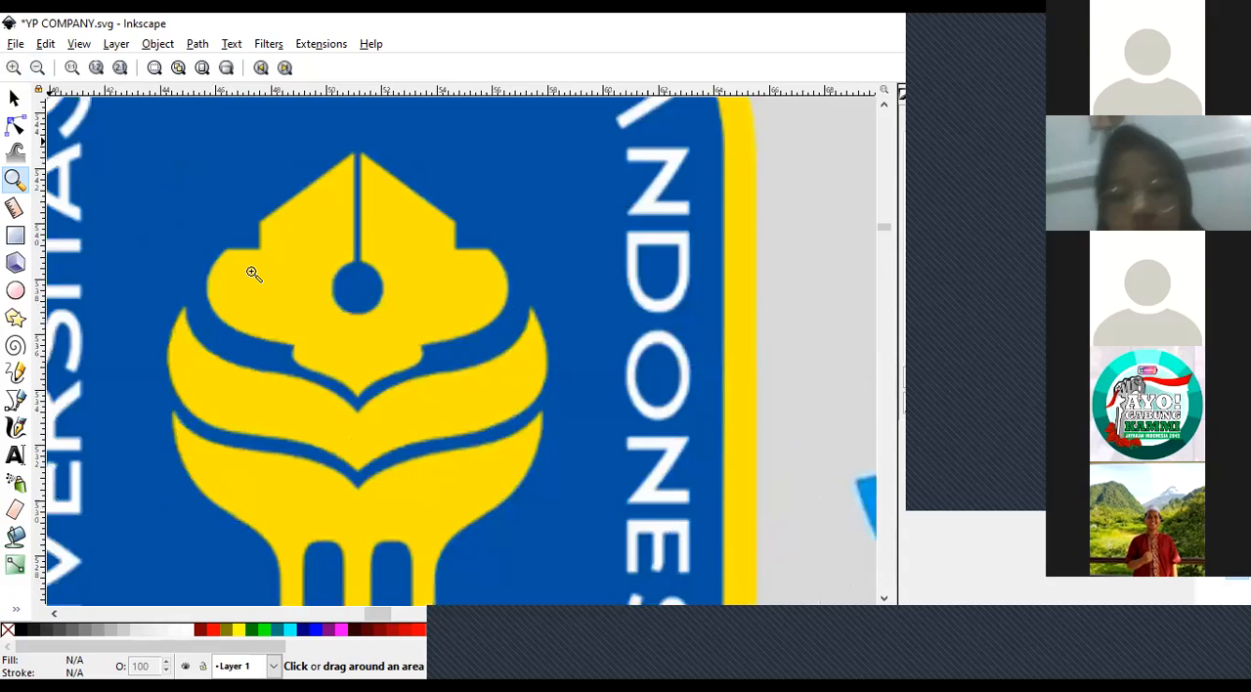
click(215, 274)
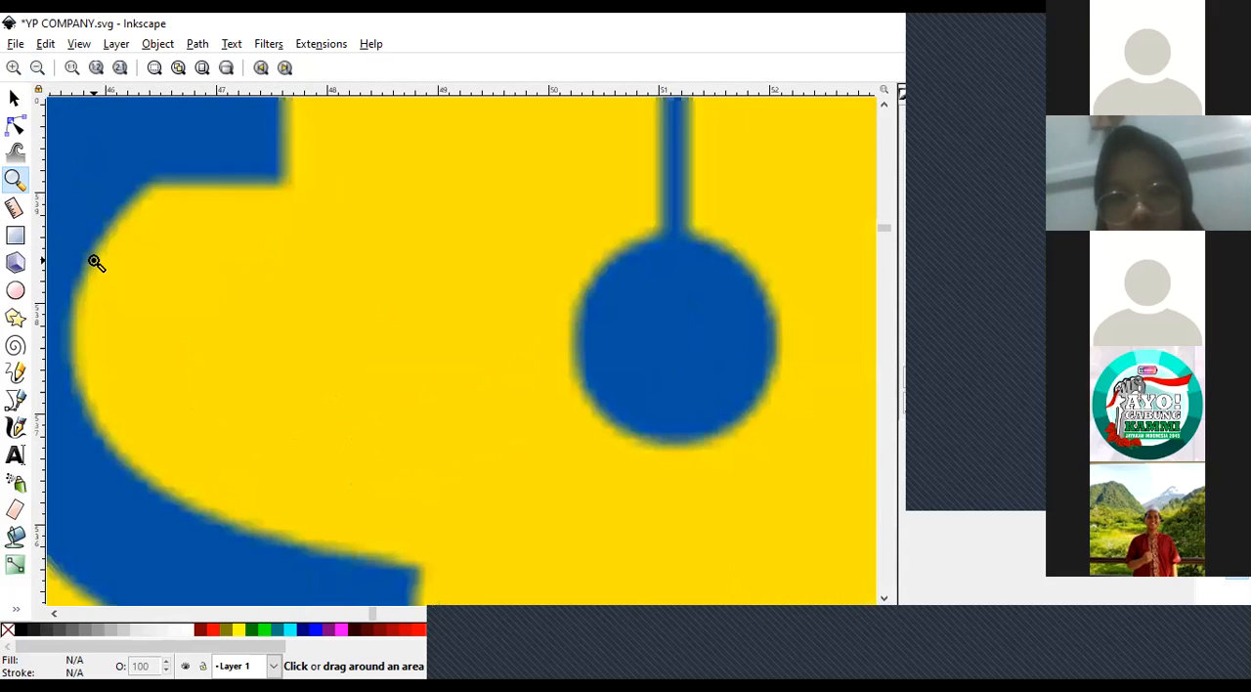
click(95, 261)
click(37, 67)
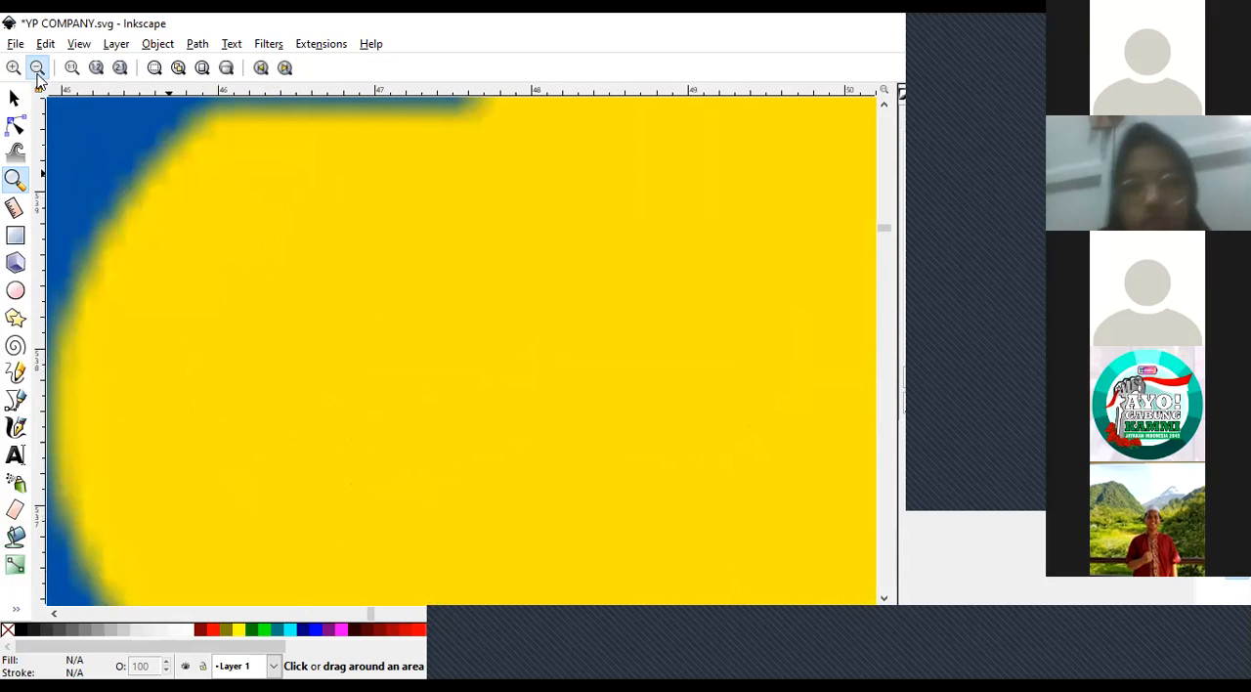
click(202, 302)
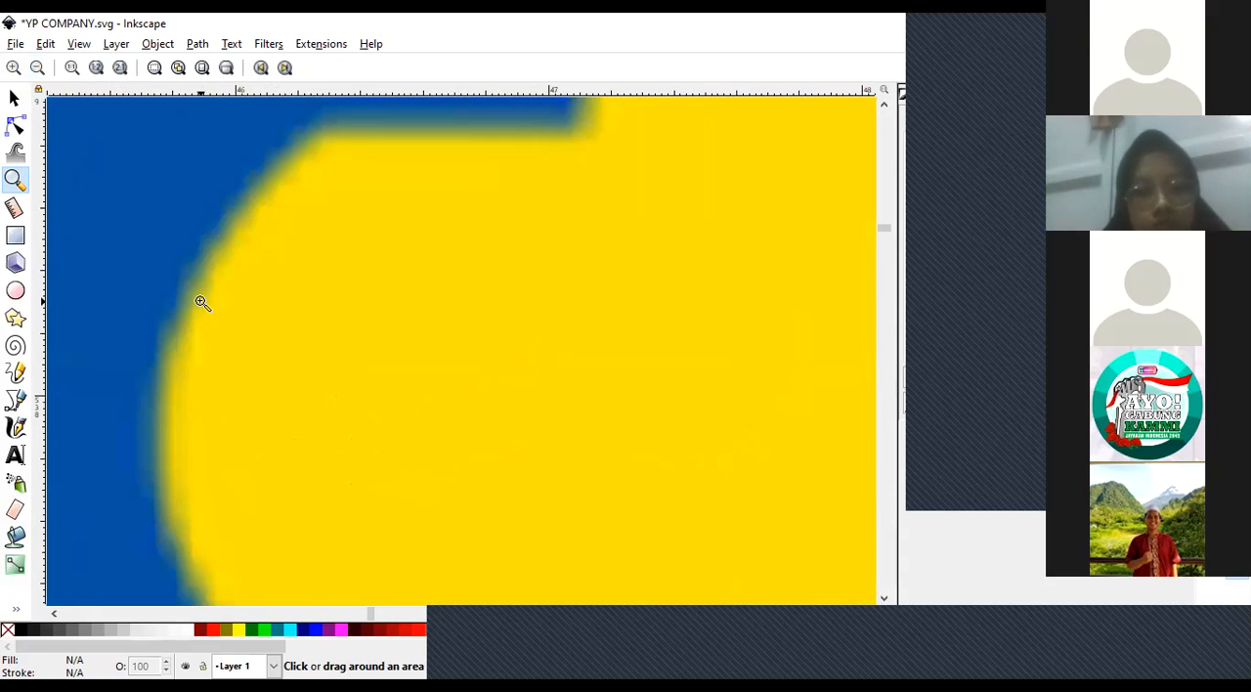
click(201, 302)
click(37, 67)
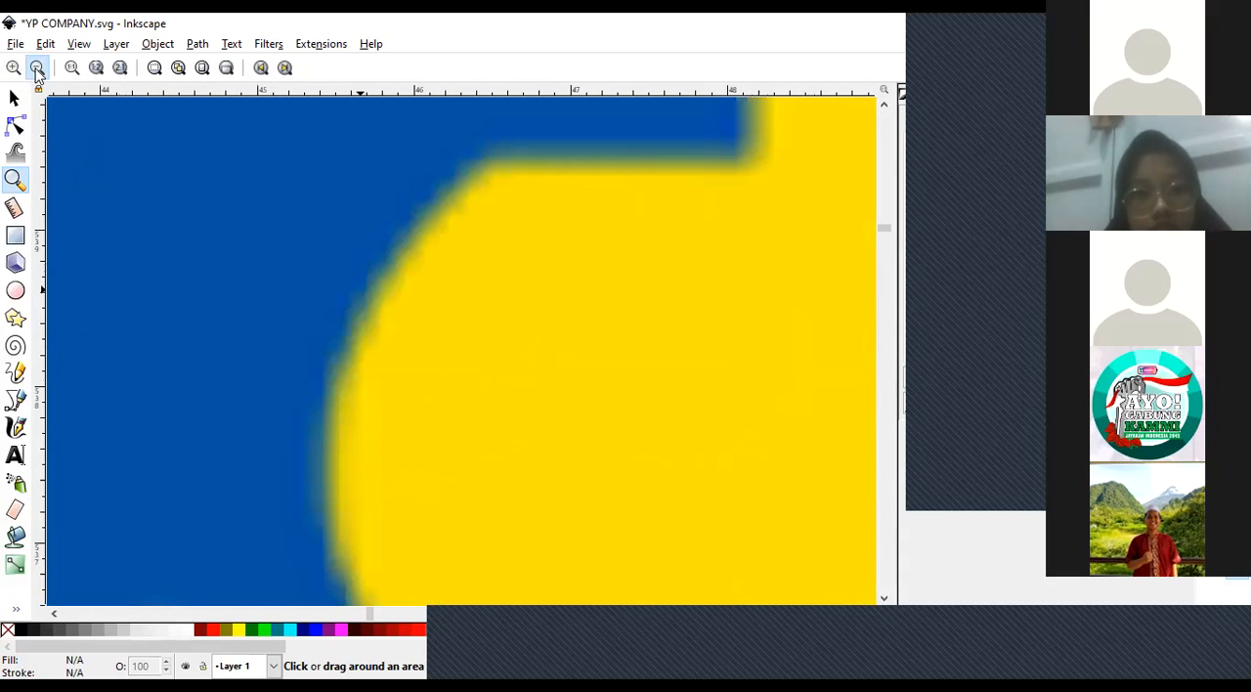
click(38, 67)
click(37, 67)
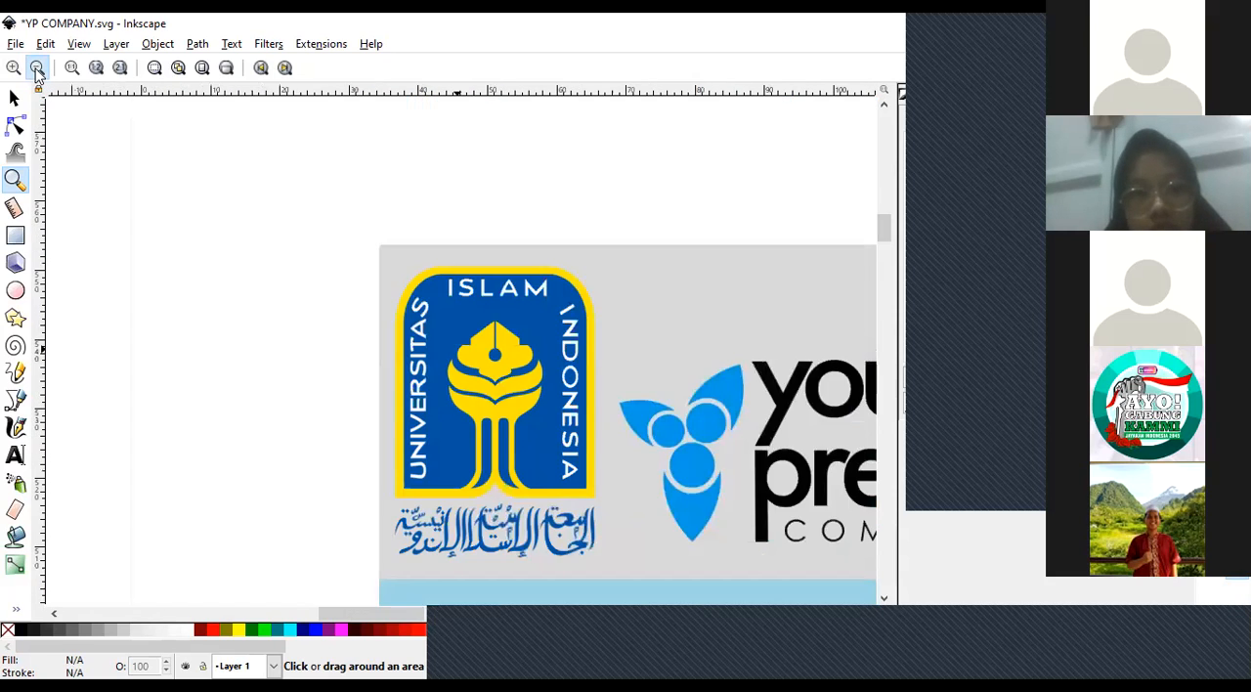
Delete the enlarged founder portrait copy from the canvas beside the poster.
click(15, 97)
drag(360, 543, 301, 396)
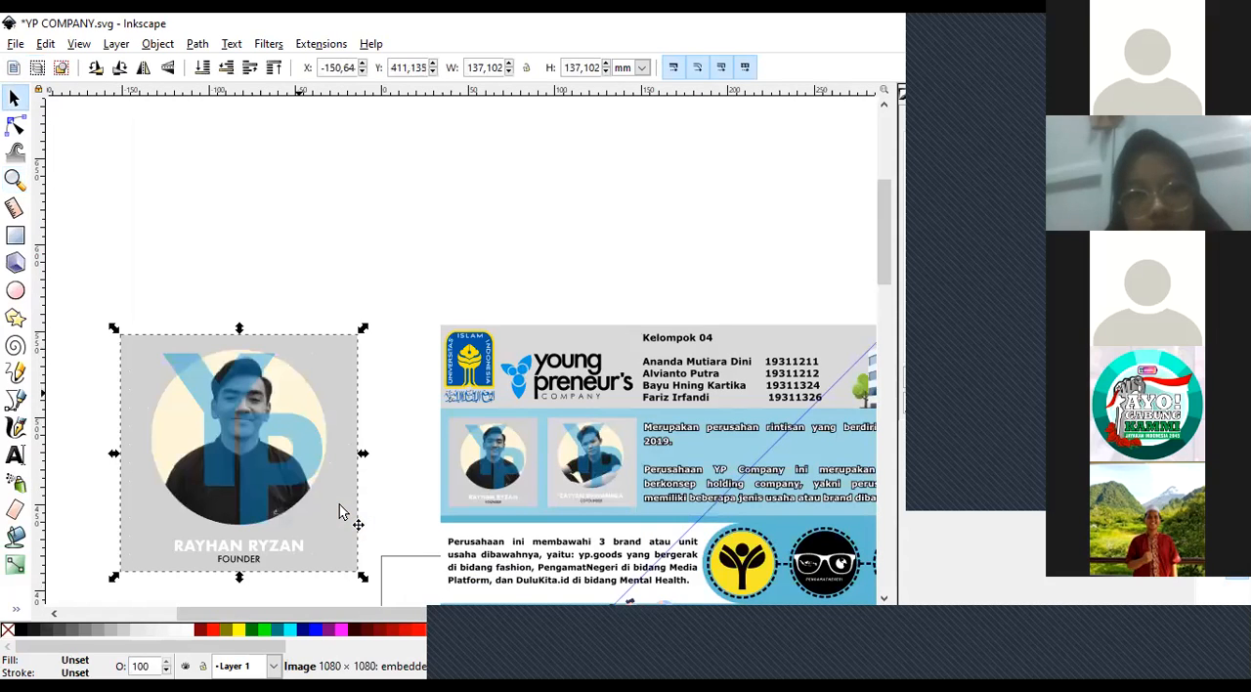
key(Delete)
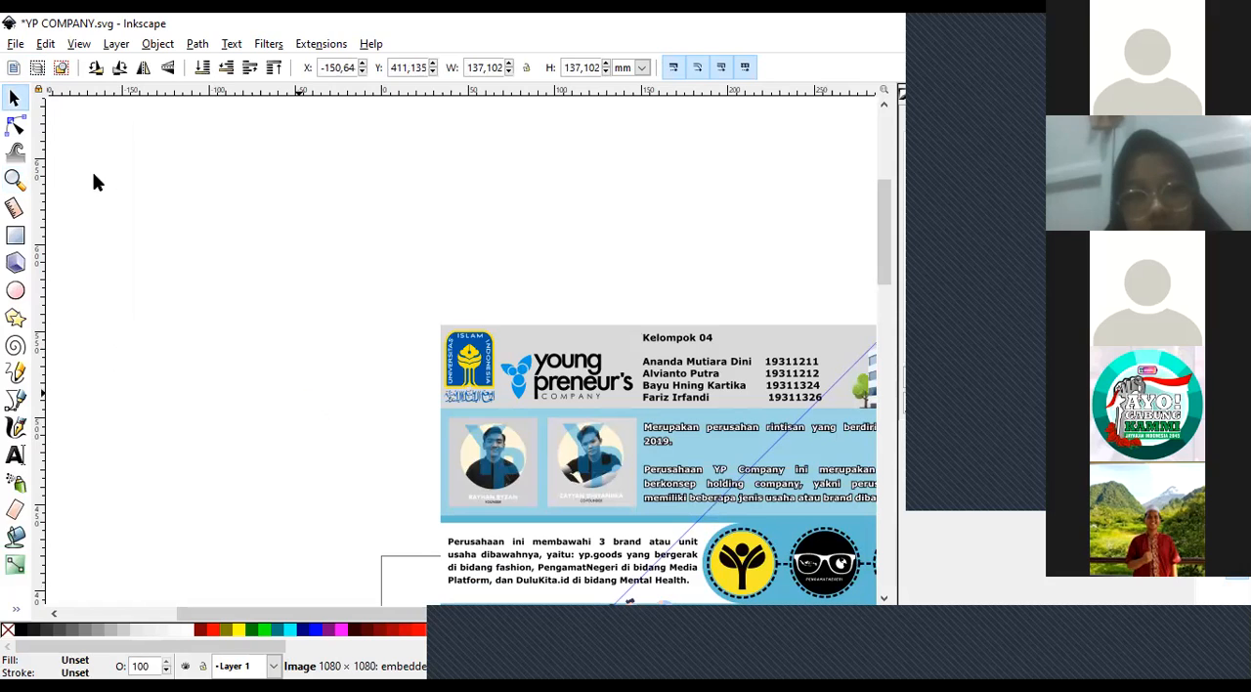
Move the Universitas Islam Indonesia logo in the header towards the Young Preneur's logo, to about X 46.5, Y 504.2 mm.
click(15, 179)
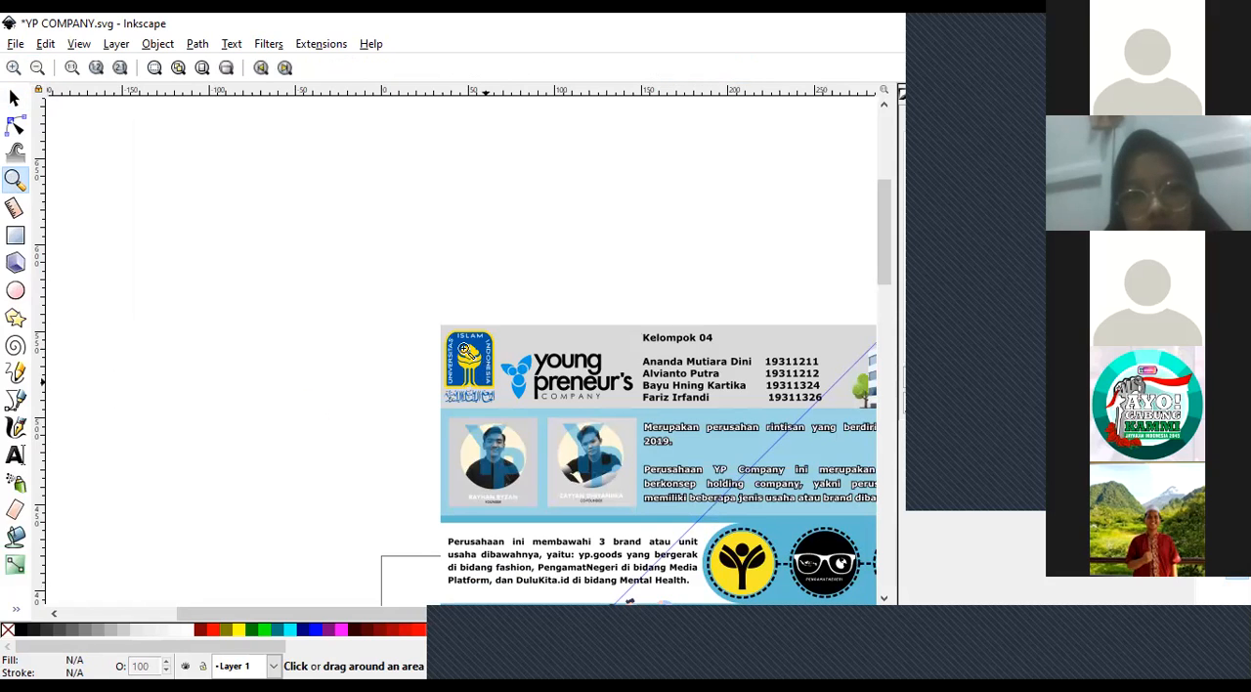
click(464, 348)
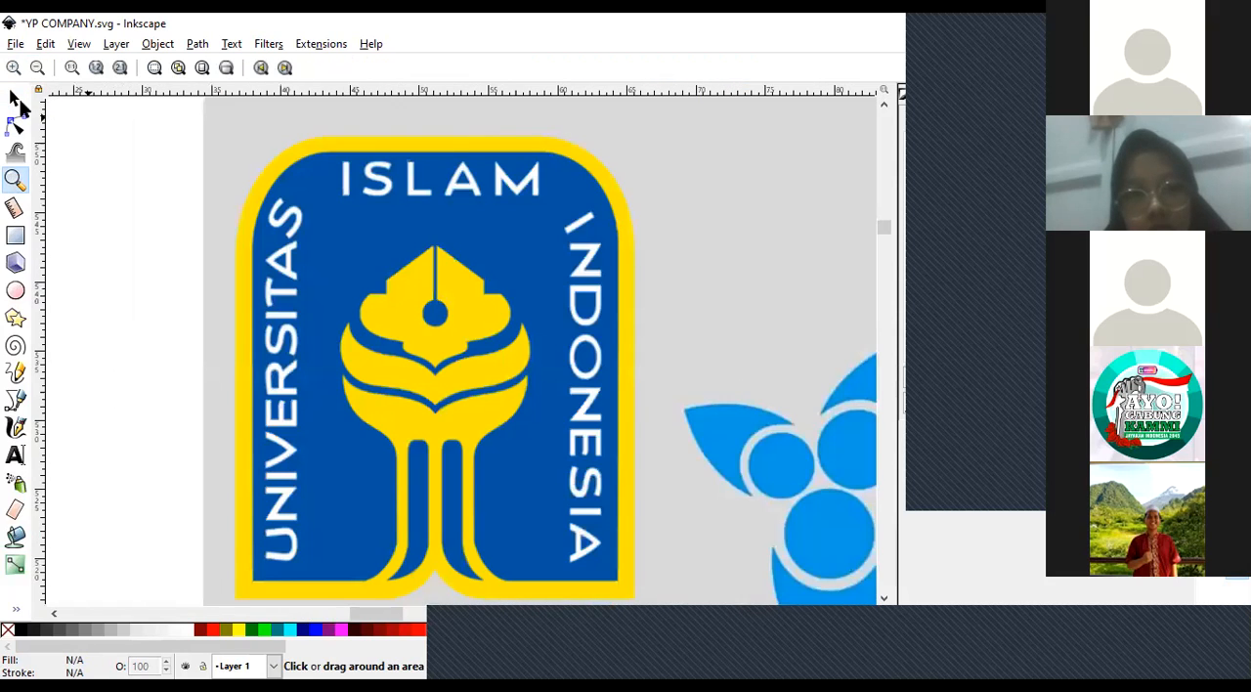
click(15, 98)
click(14, 182)
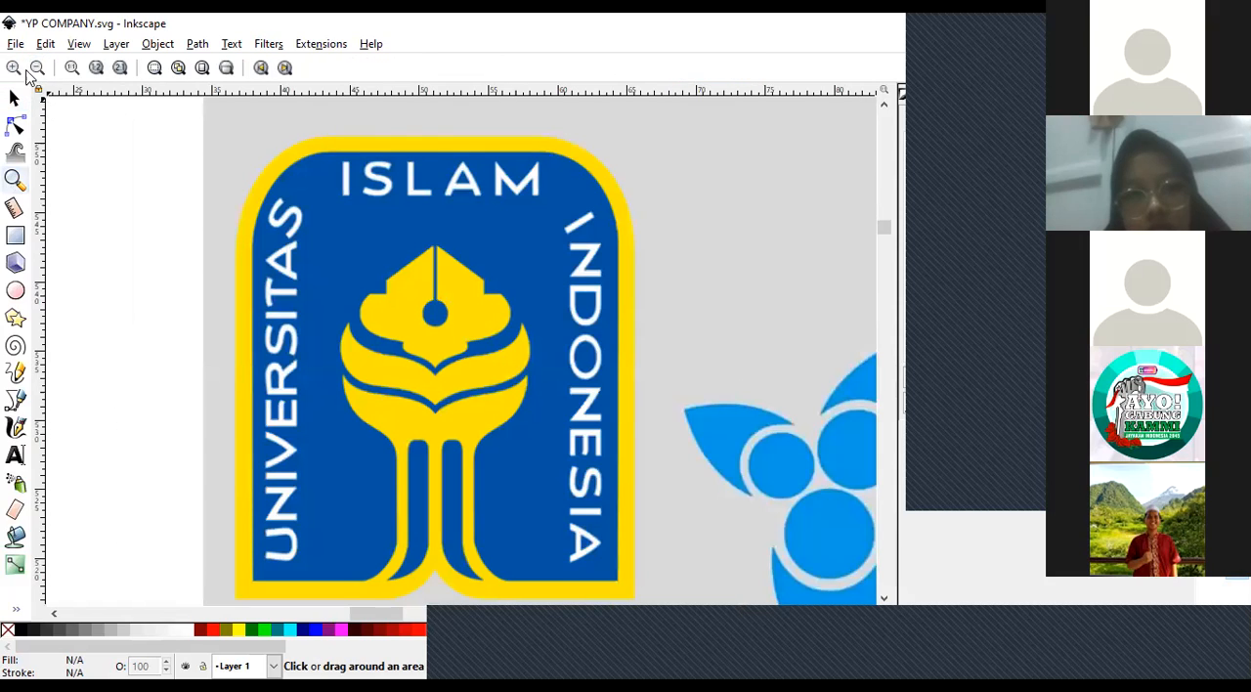
shift+click(474, 378)
key(s)
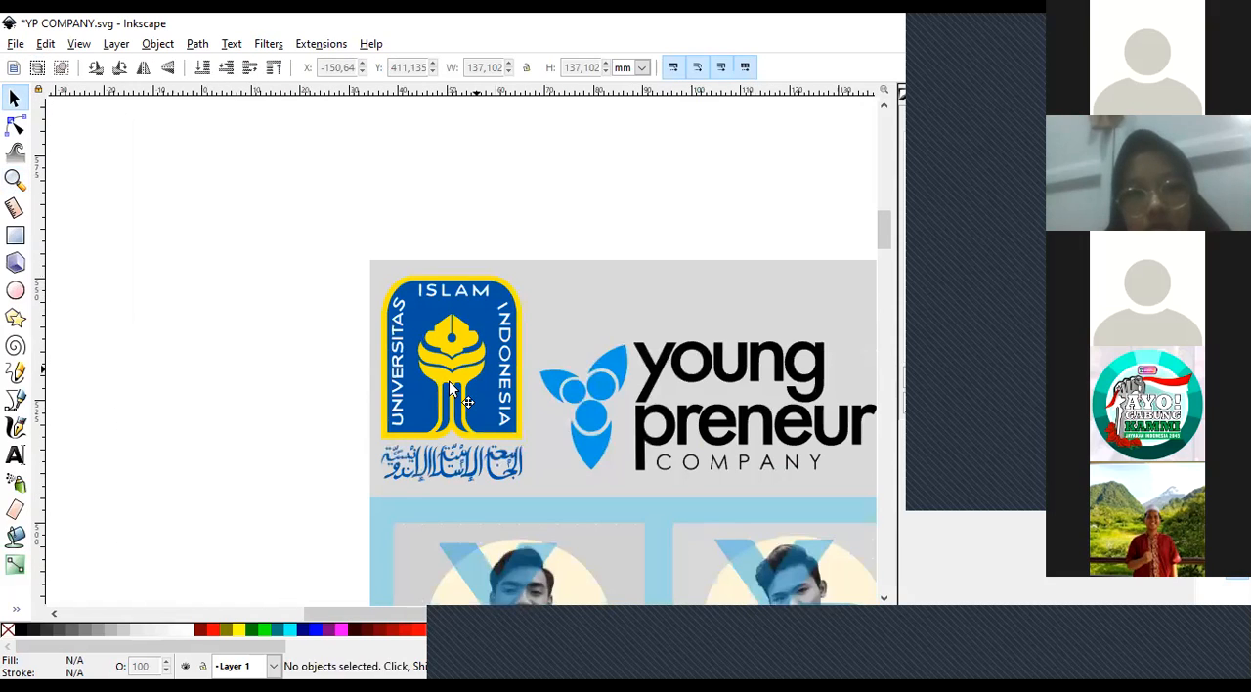
drag(489, 384, 533, 395)
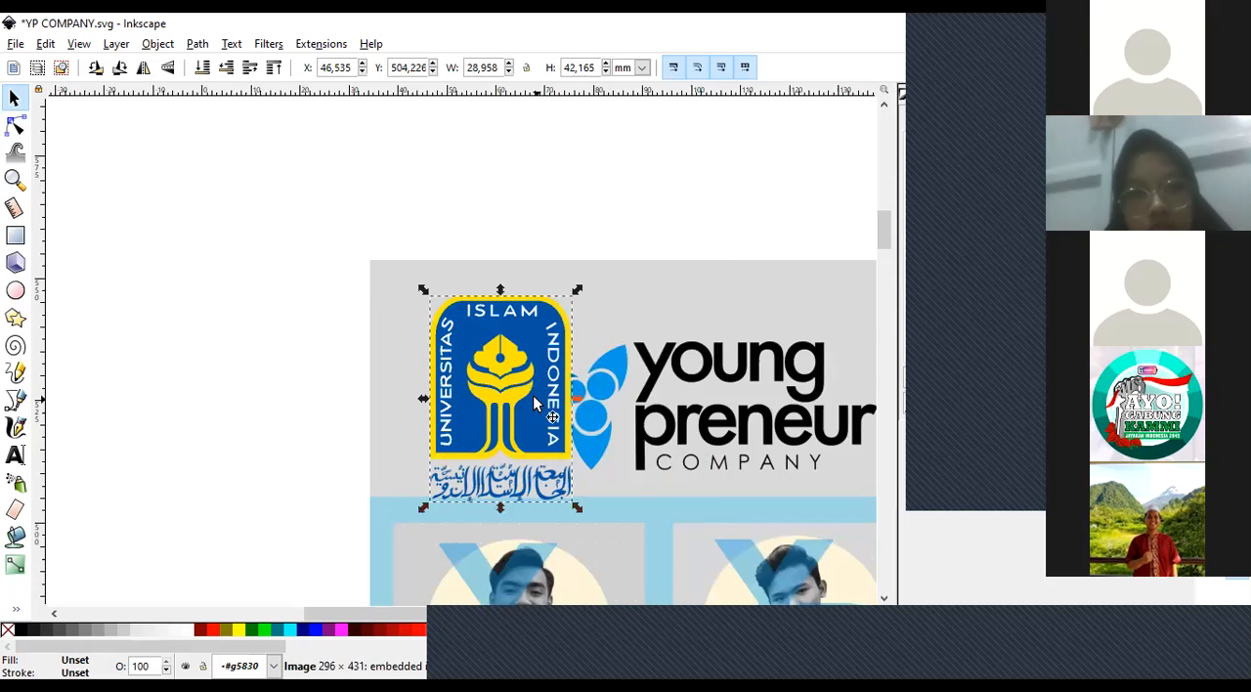
Undo the last move of the Universitas Islam Indonesia logo in the poster header.
key(ctrl+z)
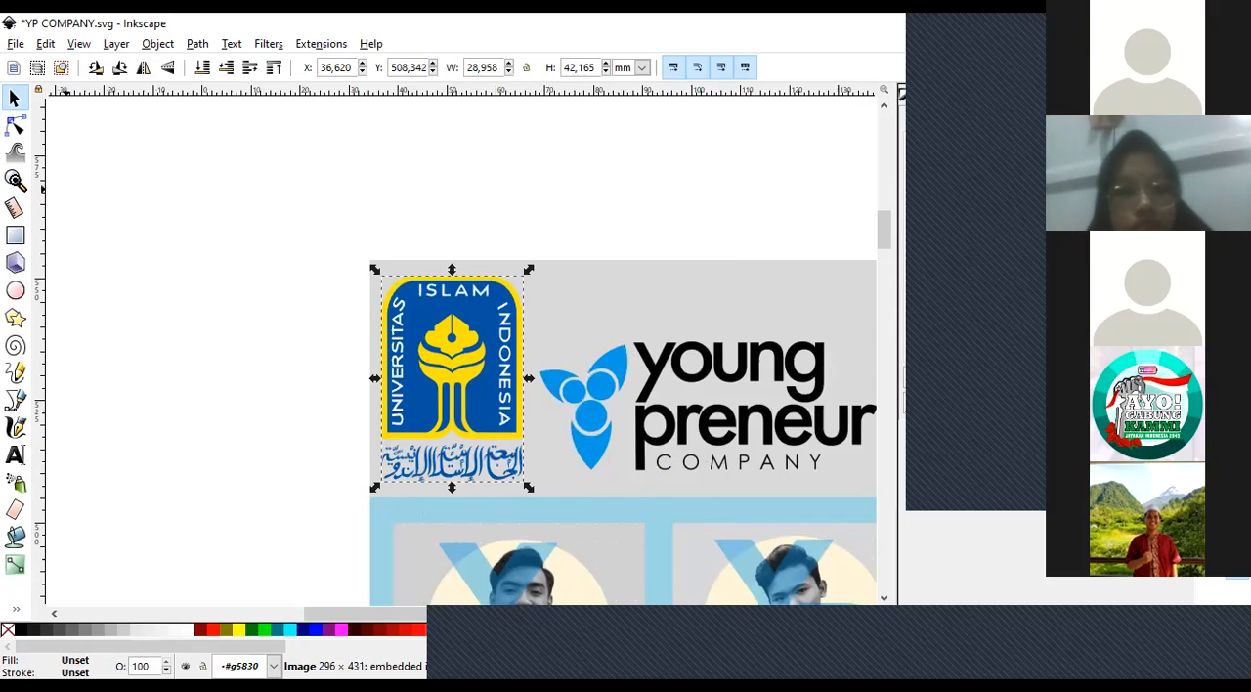
key(z)
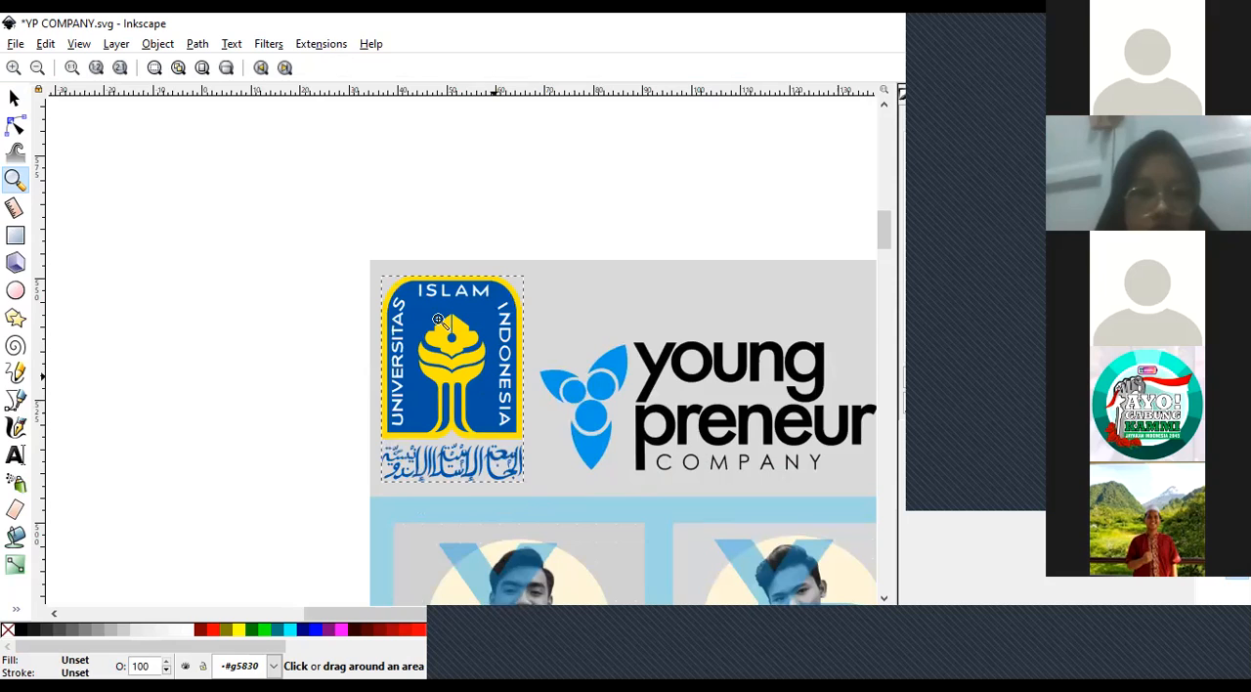
click(434, 269)
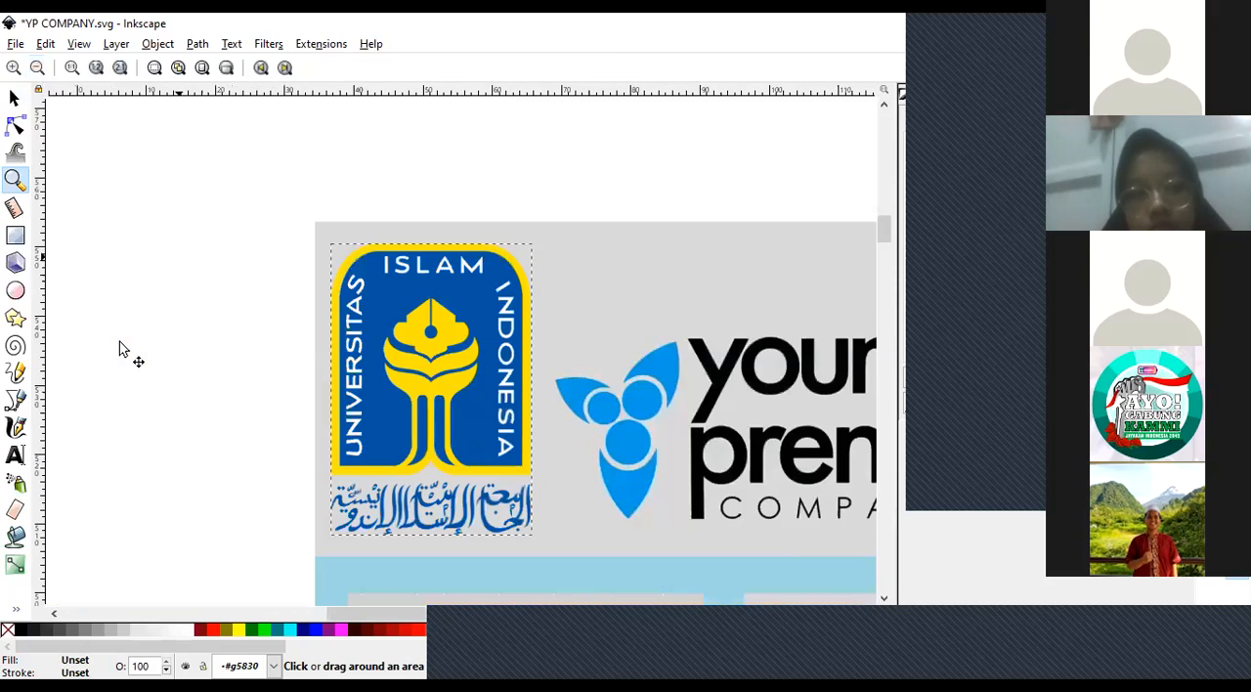
Open Trace Bitmap for the Universitas Islam Indonesia logo and turn on the live preview.
click(14, 97)
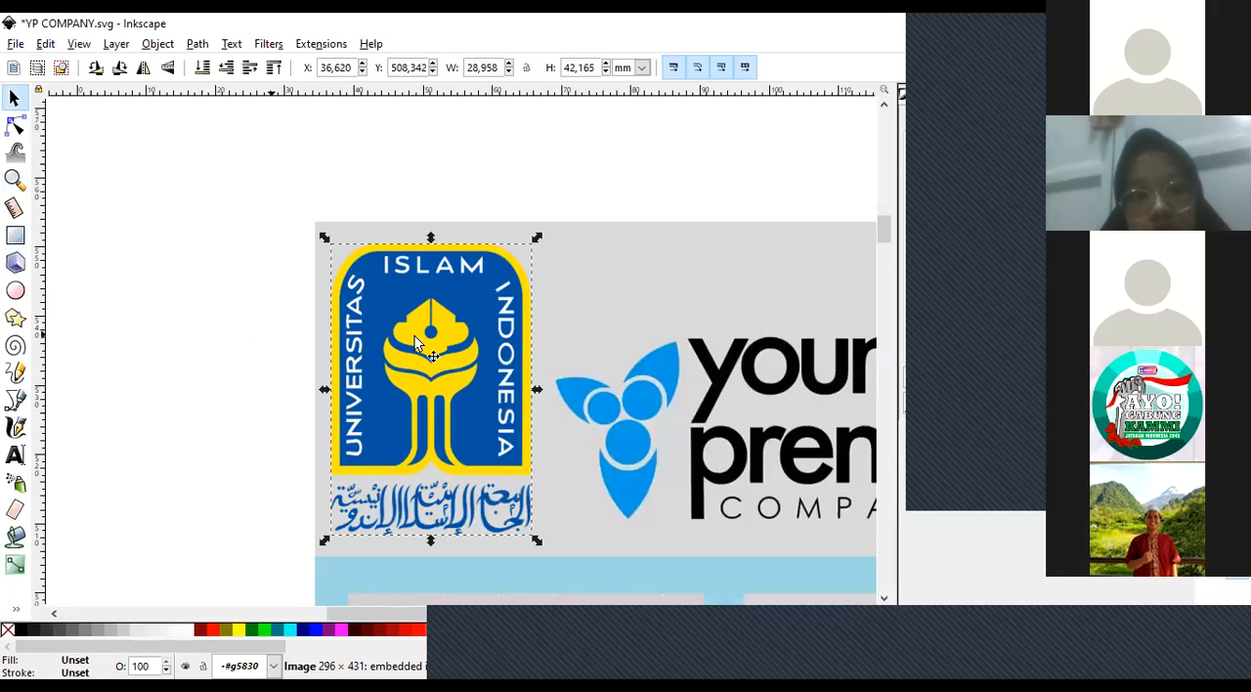
click(324, 207)
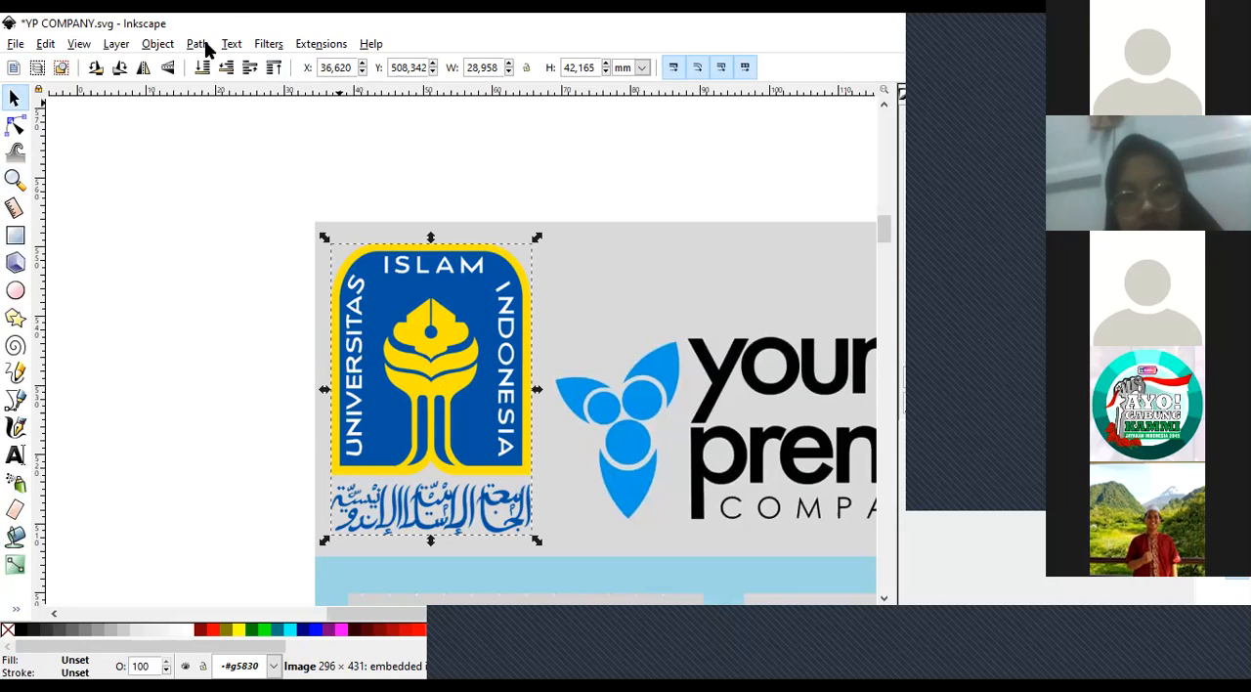
click(157, 44)
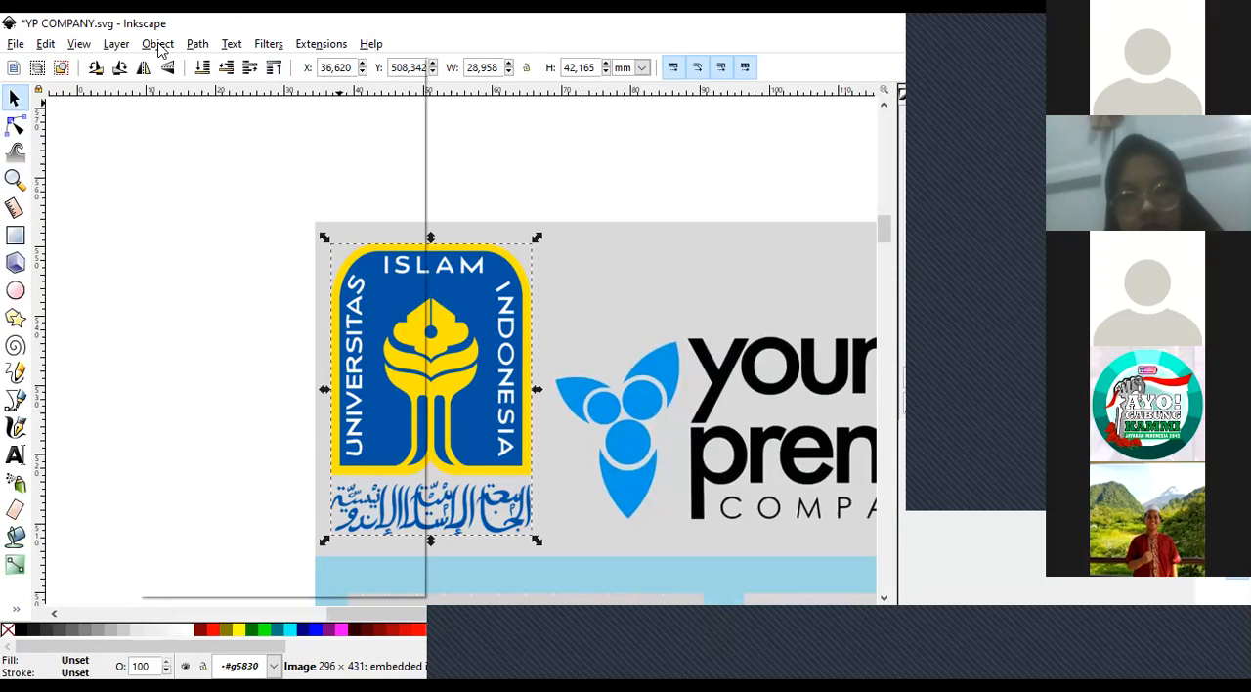
mouse_move(198, 44)
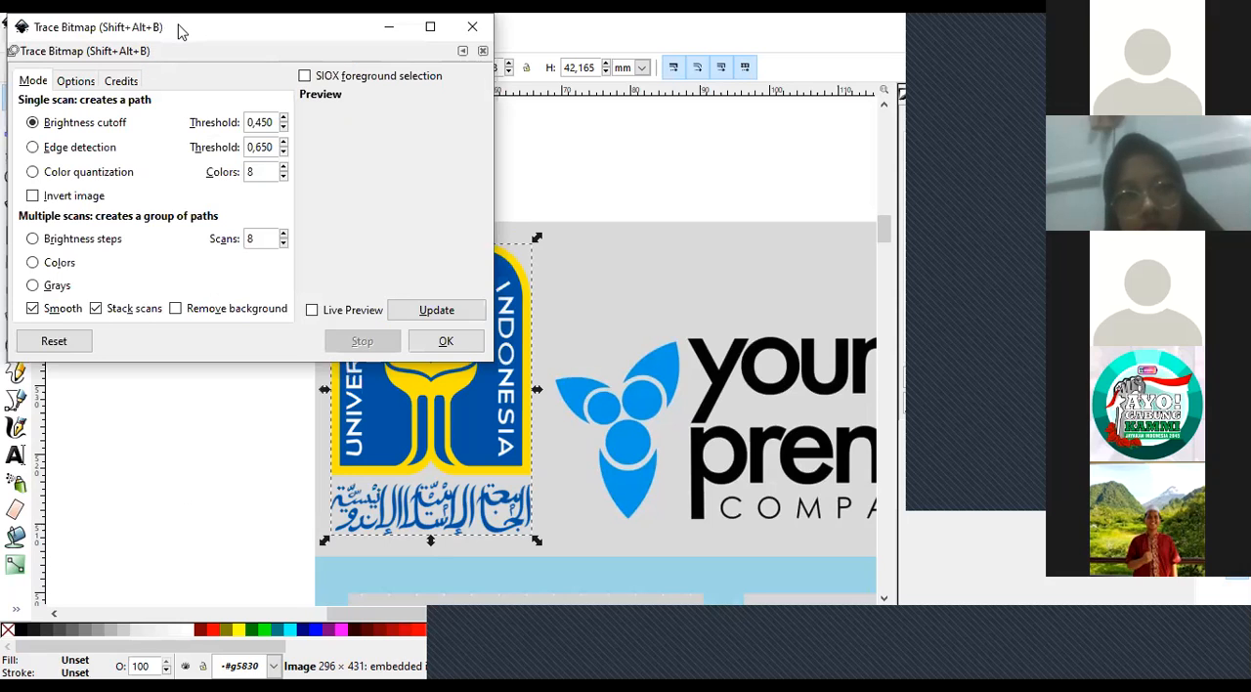
drag(179, 31, 257, 102)
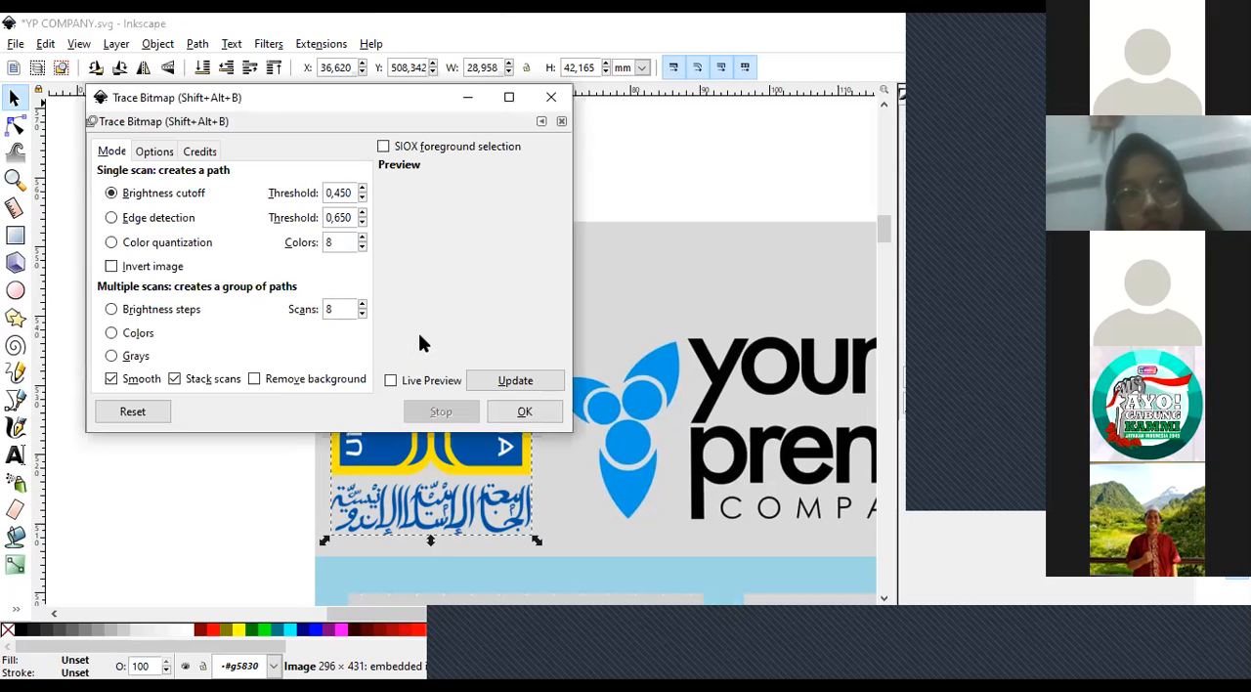
click(391, 380)
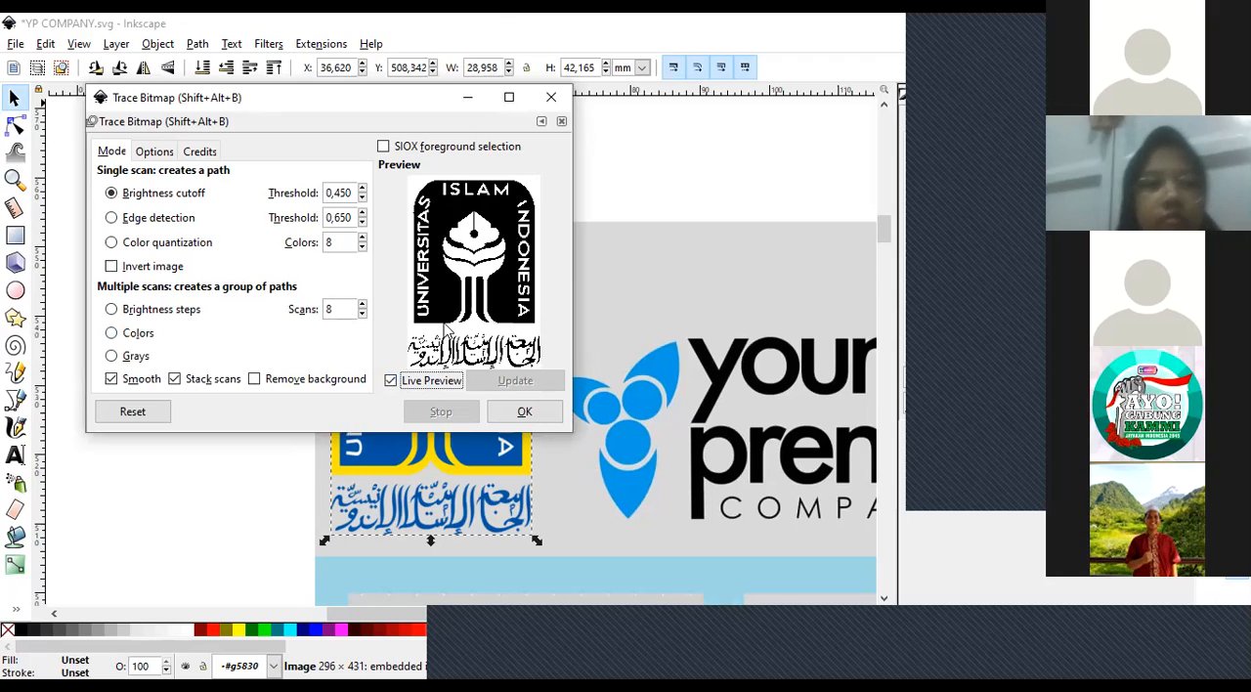
Enlarge the Trace Bitmap dialog and refresh the live preview so the logo fills the larger area.
drag(569, 234, 761, 244)
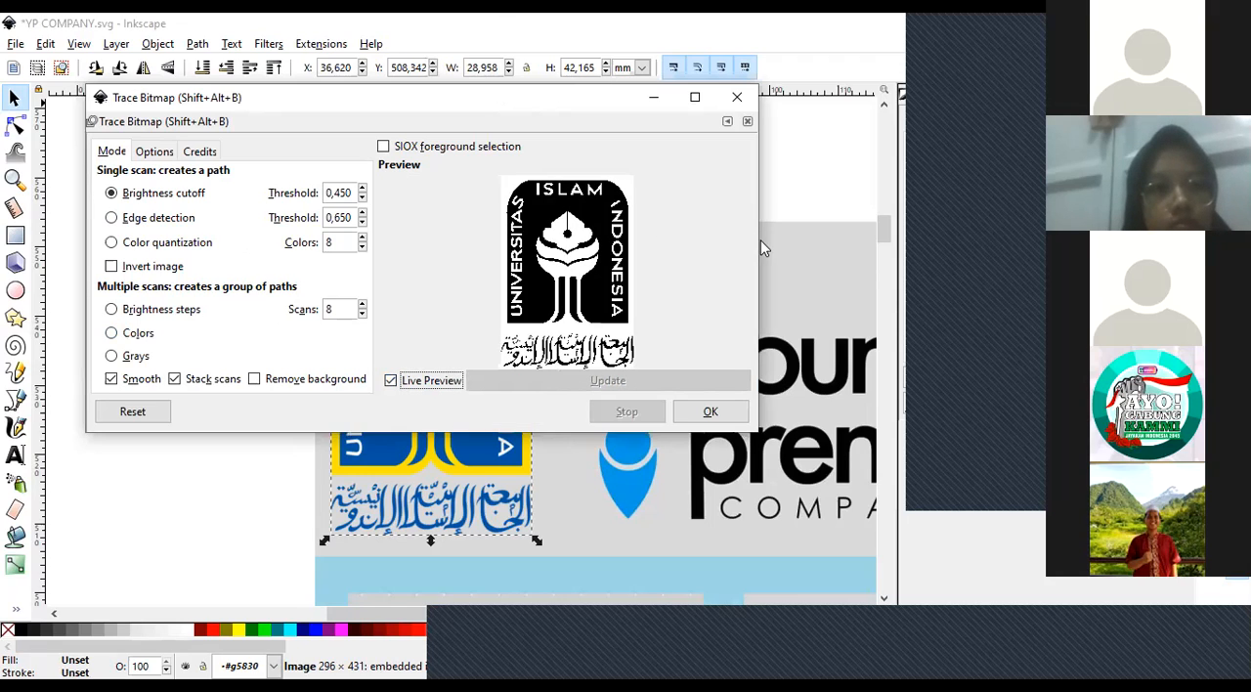
mouse_move(558, 442)
mouse_down()
mouse_move(538, 550)
mouse_move(549, 564)
mouse_up()
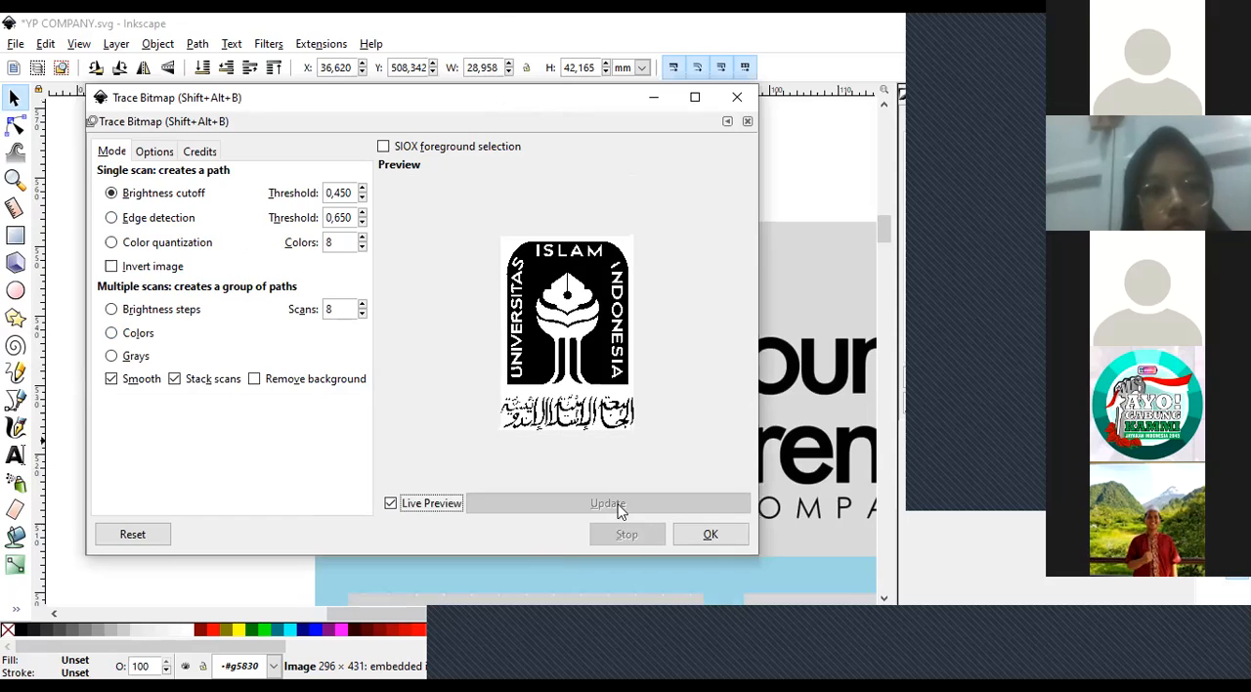
click(390, 503)
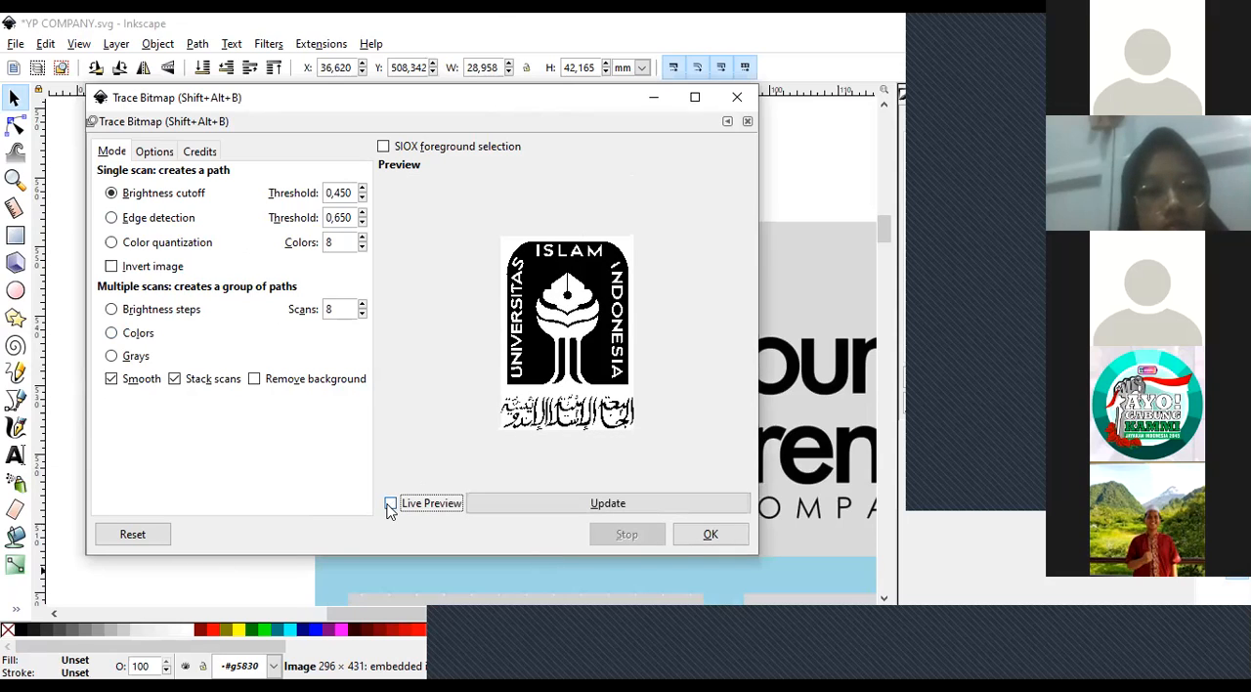
click(390, 503)
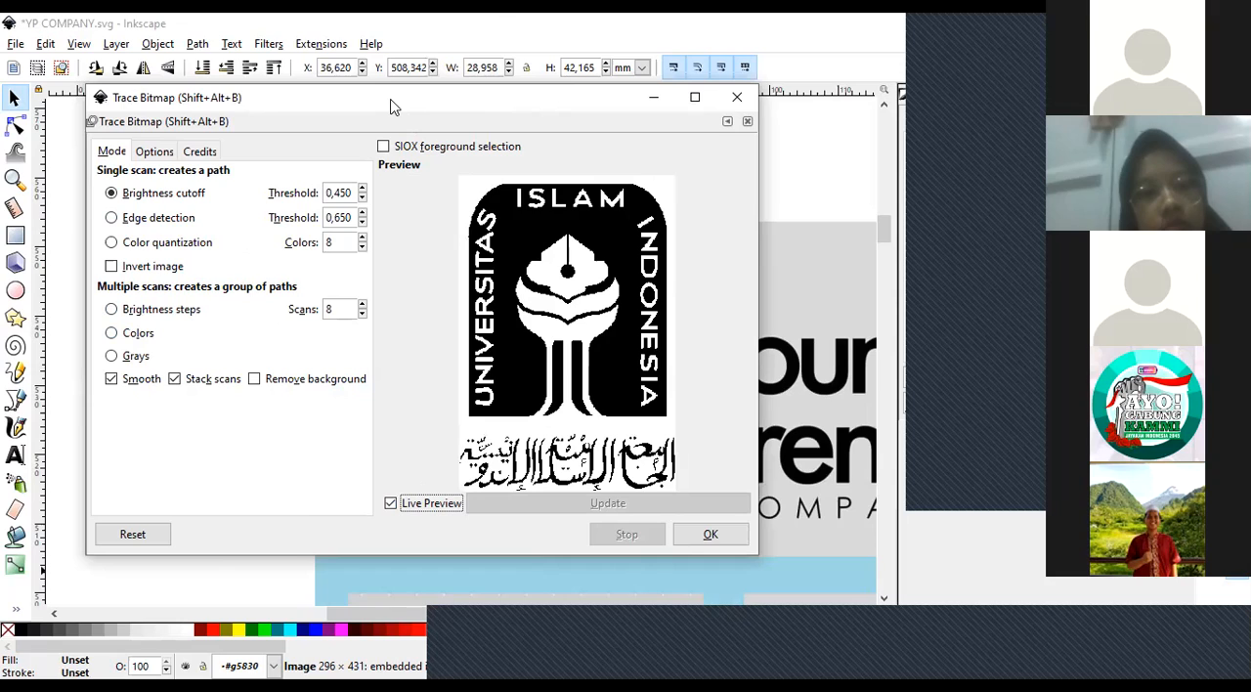
drag(149, 108, 174, 135)
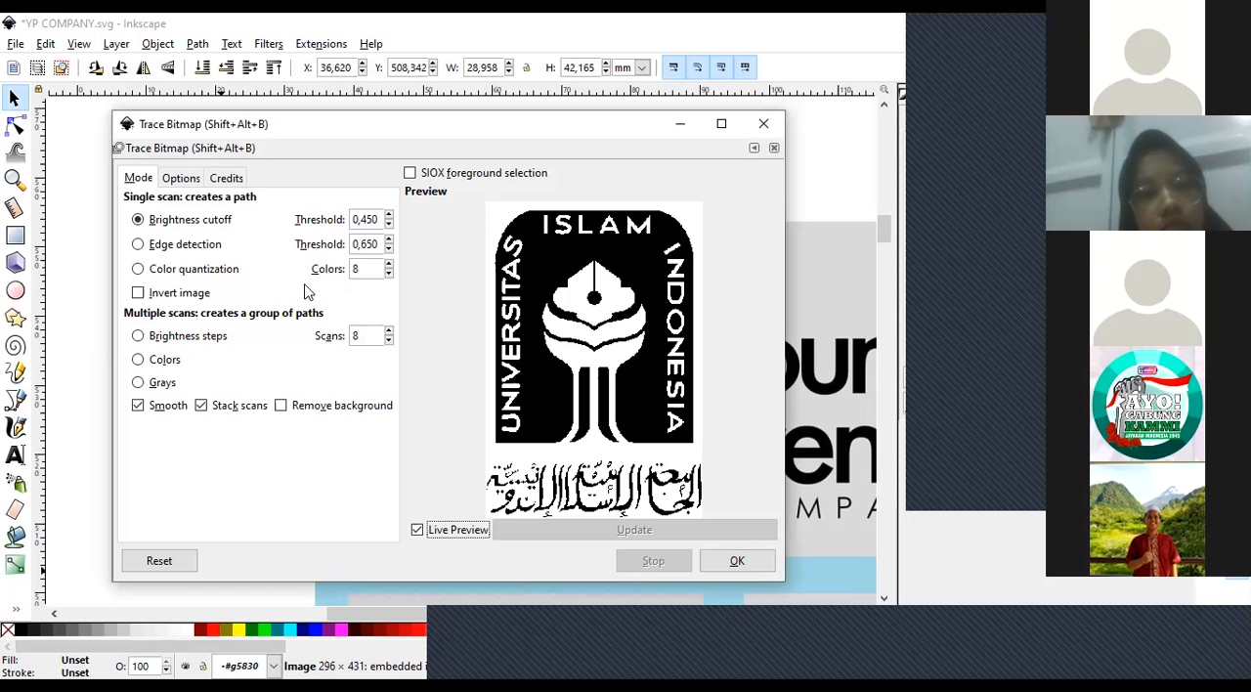
Trace the Universitas Islam Indonesia logo into a group of paths using Colors mode with 50 scans.
click(137, 361)
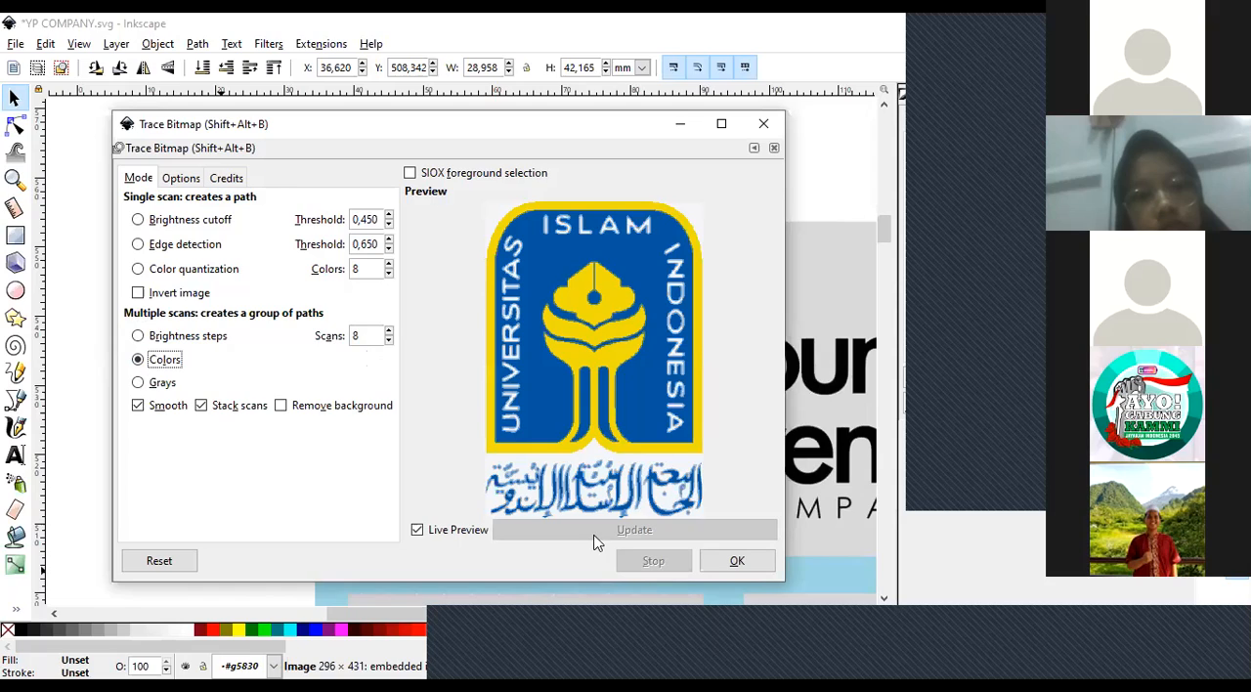
click(388, 340)
click(388, 341)
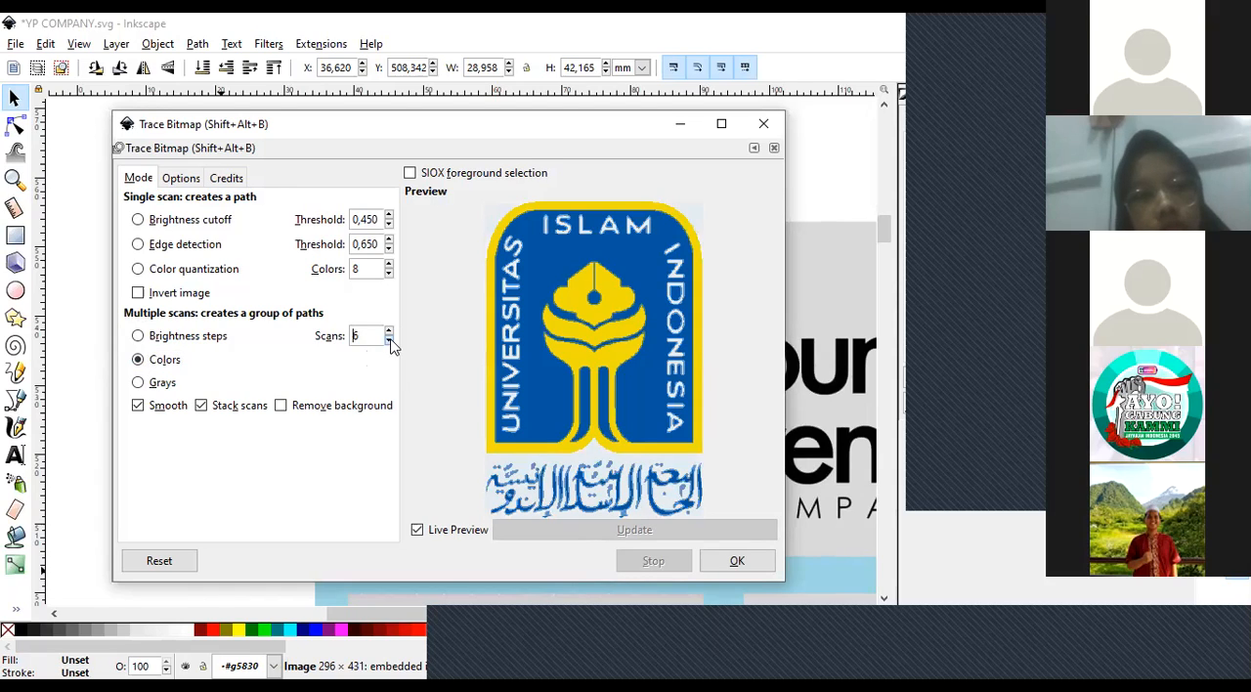
click(388, 340)
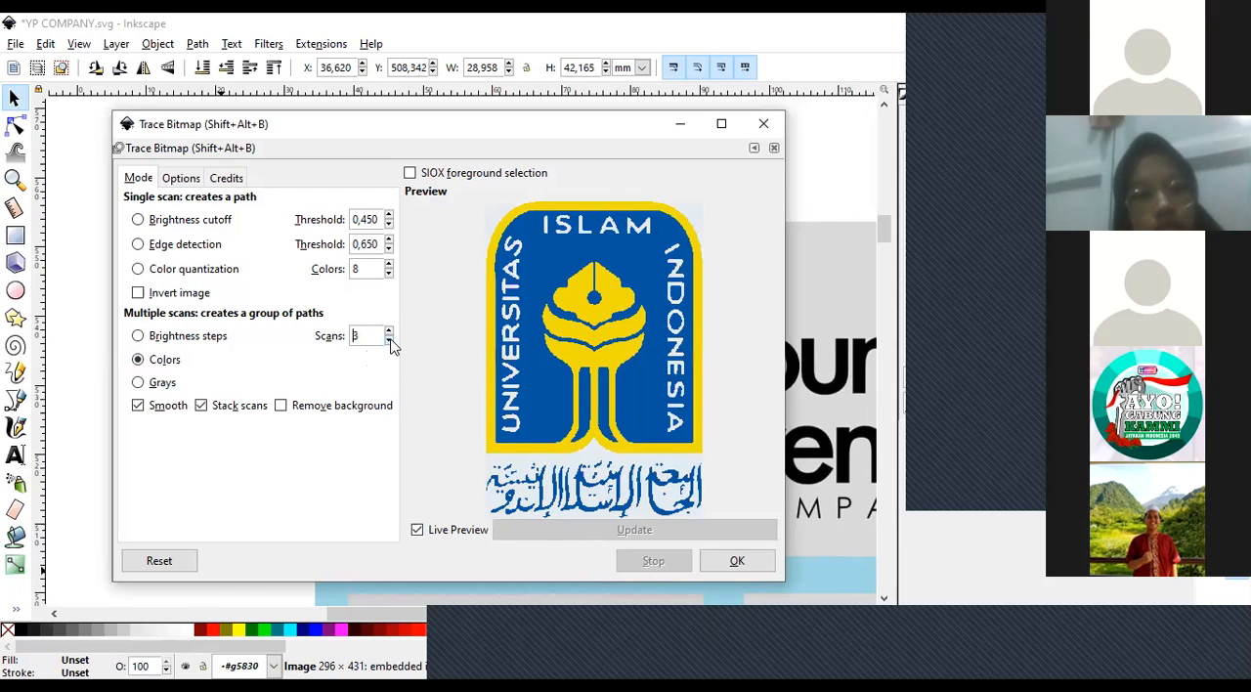
click(390, 340)
click(390, 330)
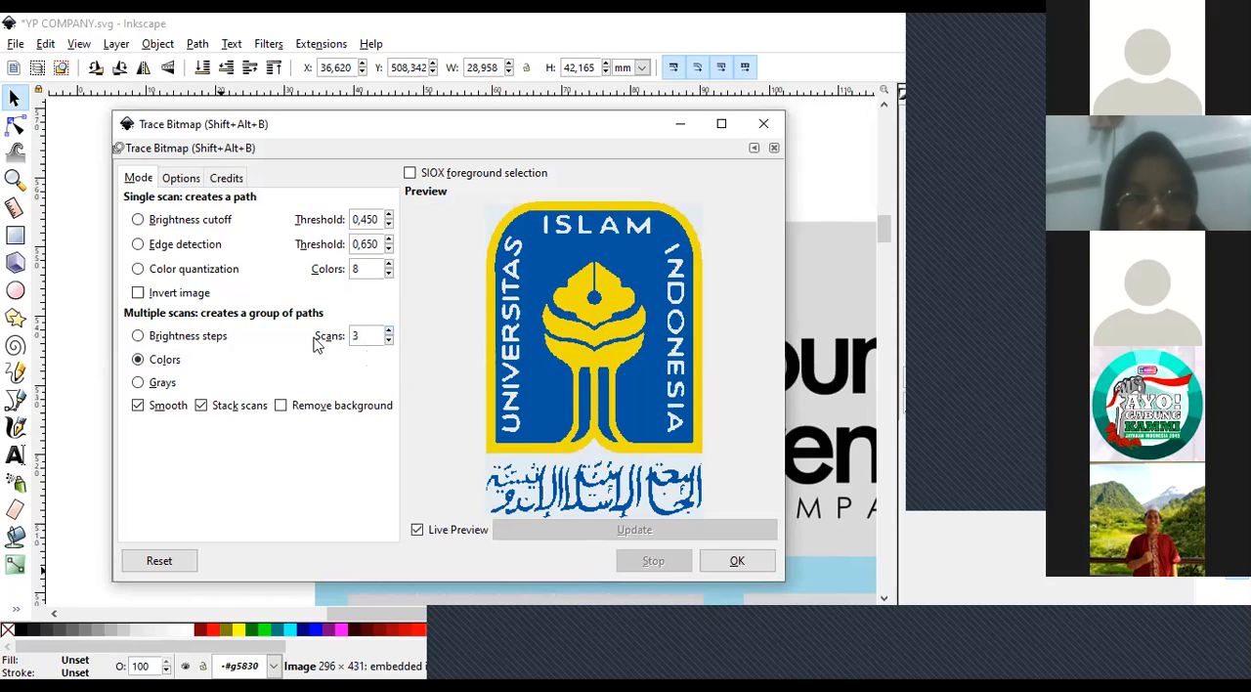
key(BackSpace)
text(50)
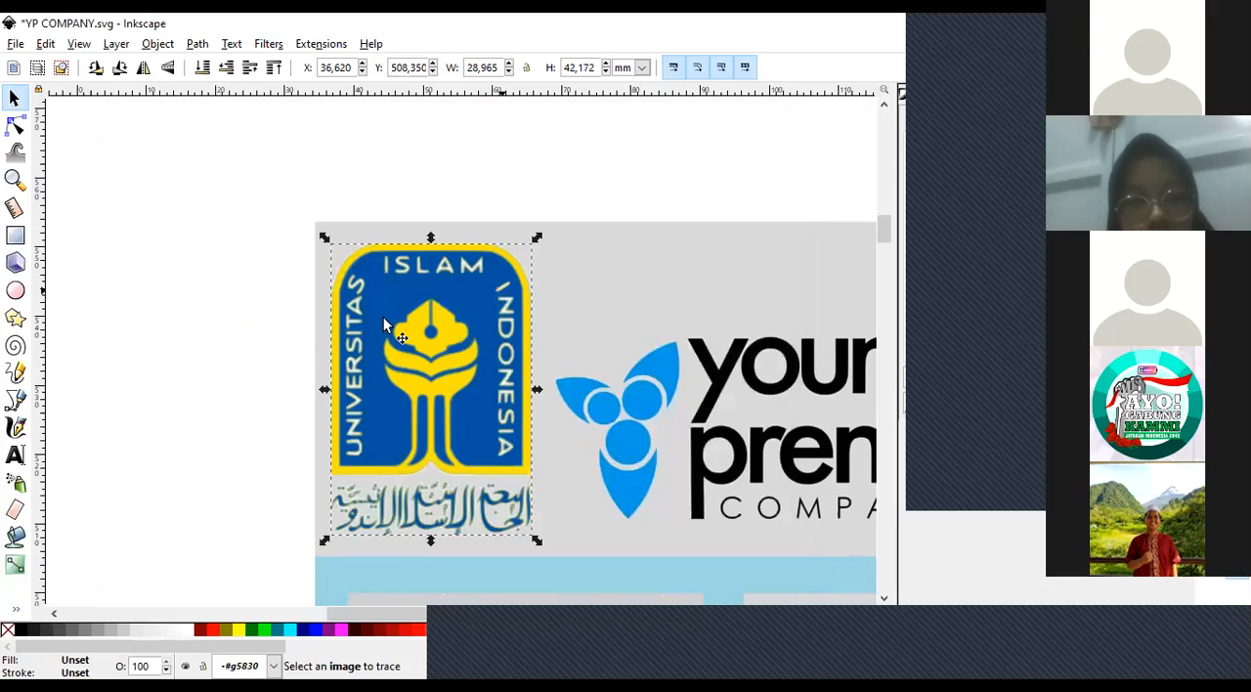
Move the traced logo off the original to about X 57.5, Y 511.0 mm, and select the original bitmap logo.
drag(384, 326, 529, 307)
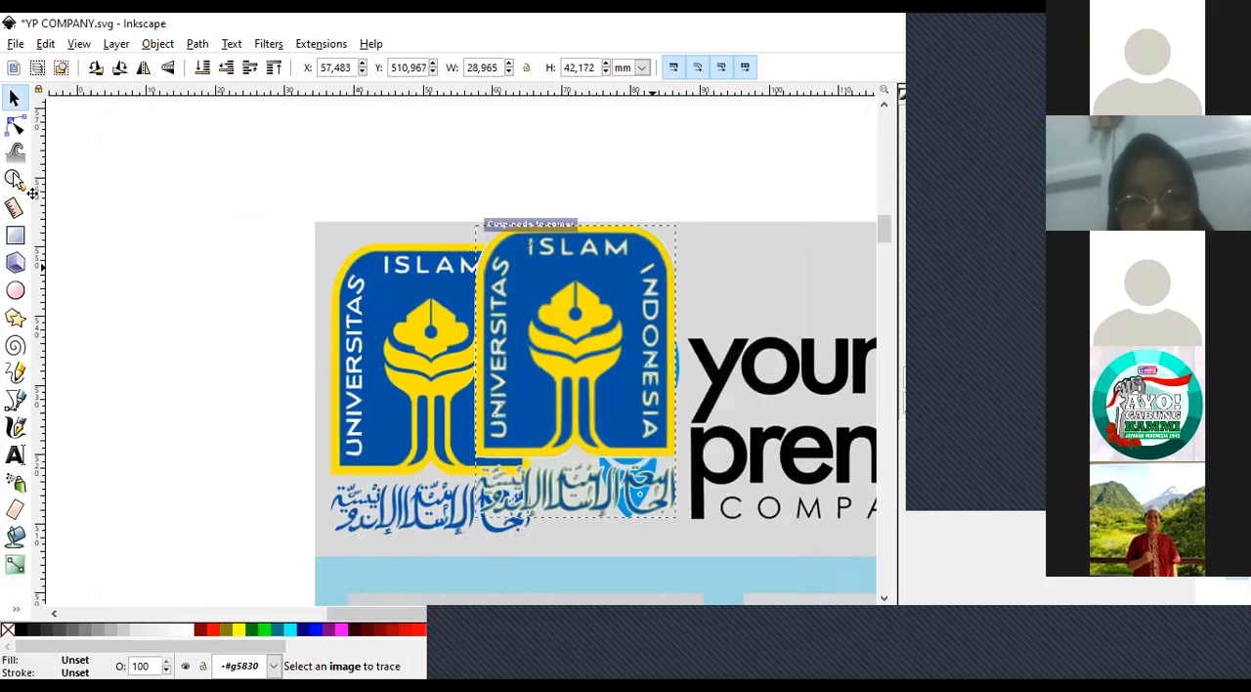
click(423, 306)
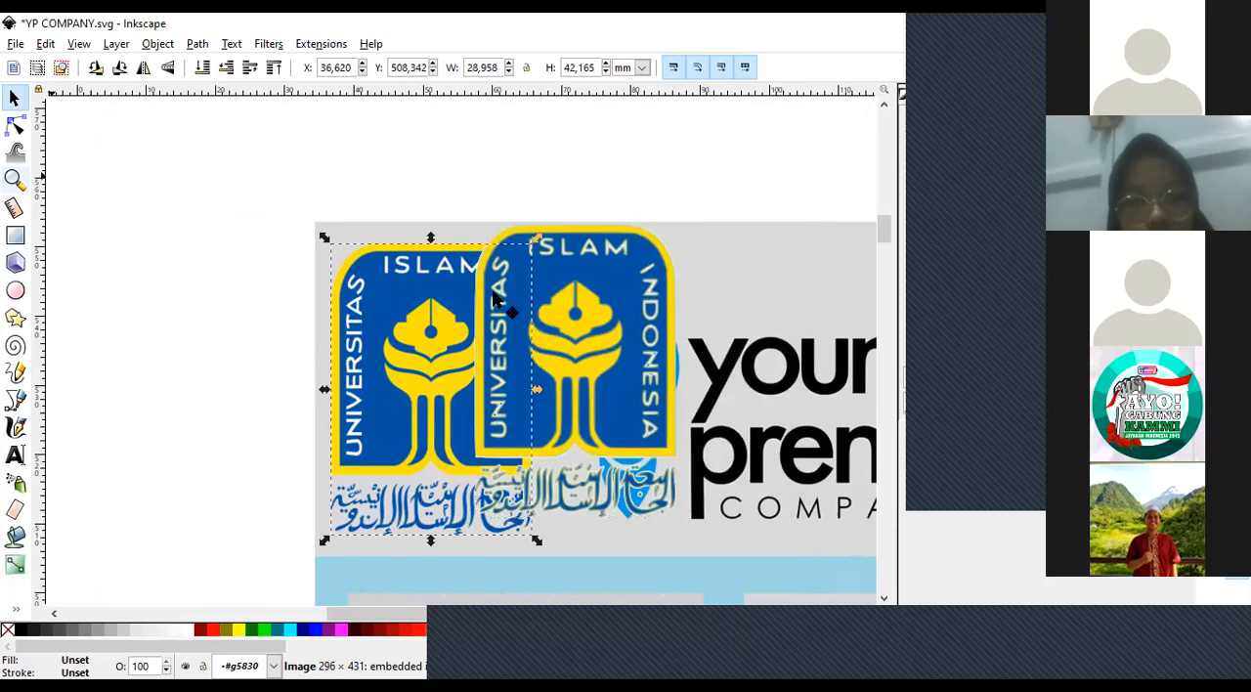
Compare the edges of the original bitmap logo with its traced copy at high magnification.
key(z)
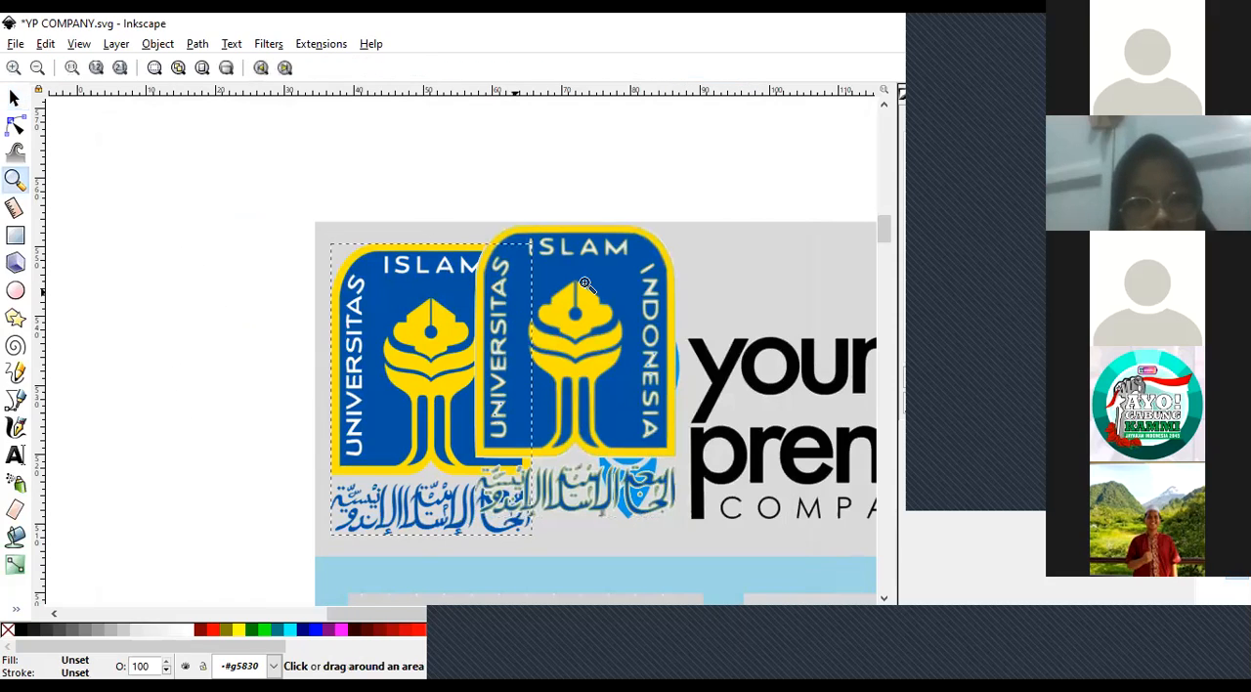
click(584, 284)
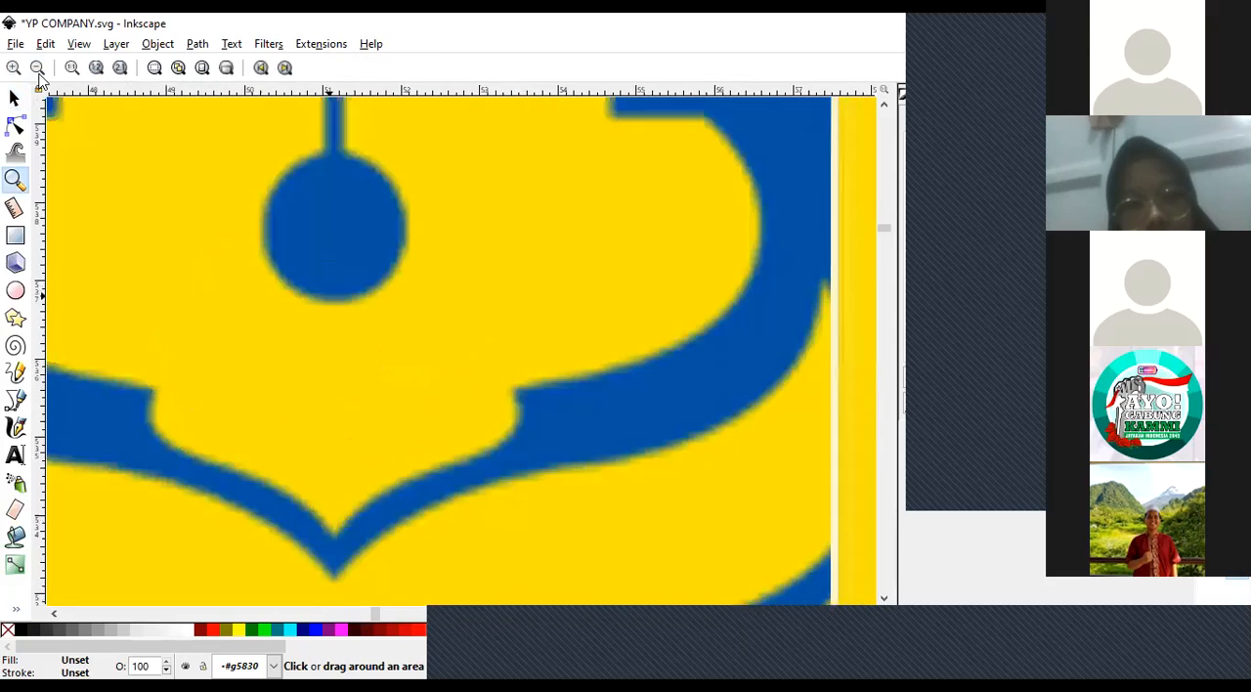
click(39, 74)
click(39, 74)
click(39, 75)
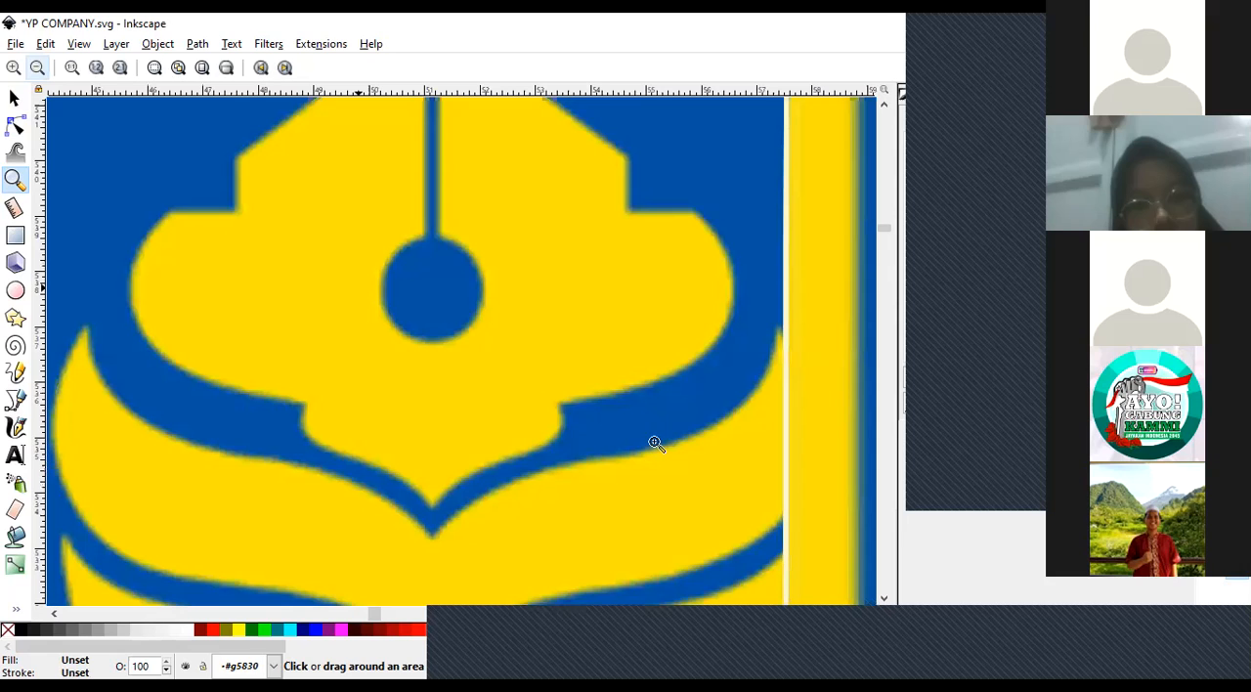
key(minus)
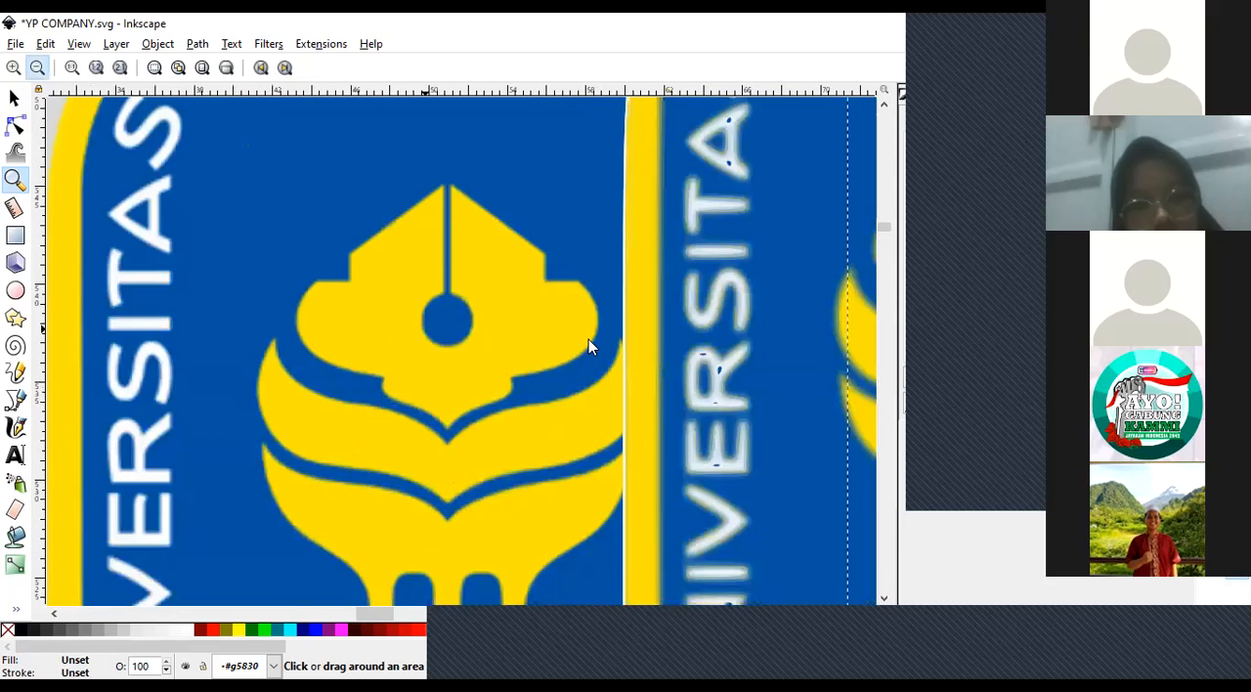
key(minus)
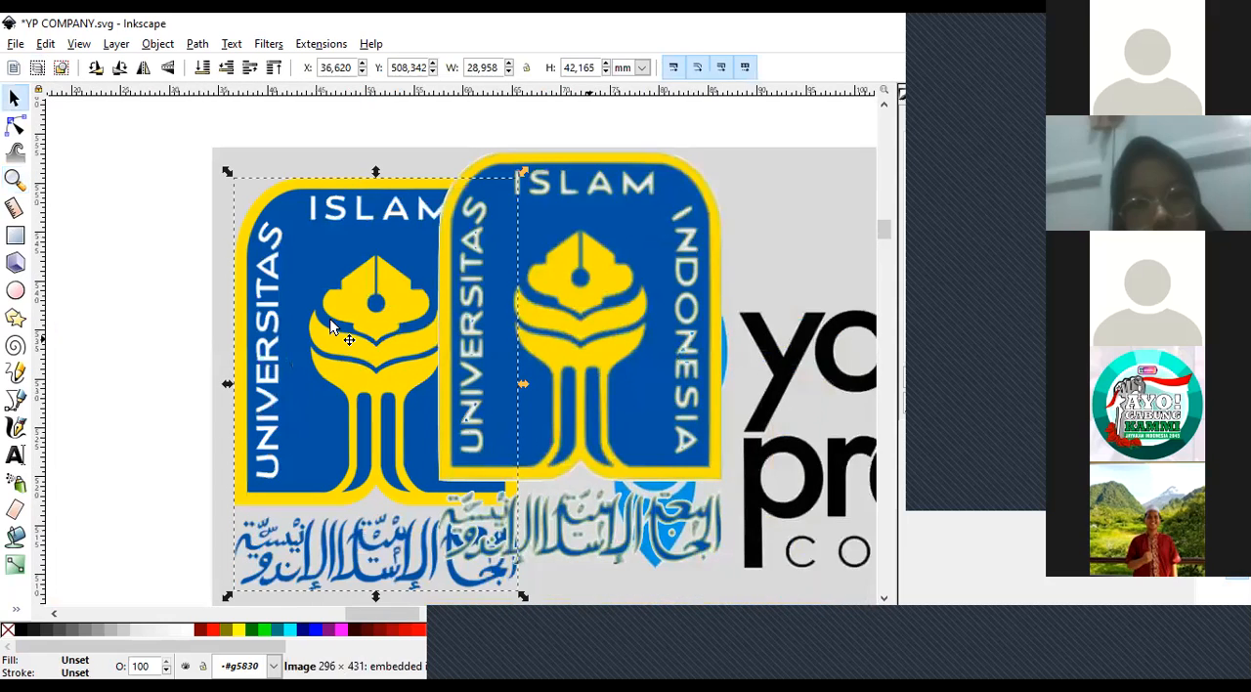
Delete the traced copy of the logo, keeping only the original Universitas Islam Indonesia bitmap in the header.
key(Delete)
click(302, 234)
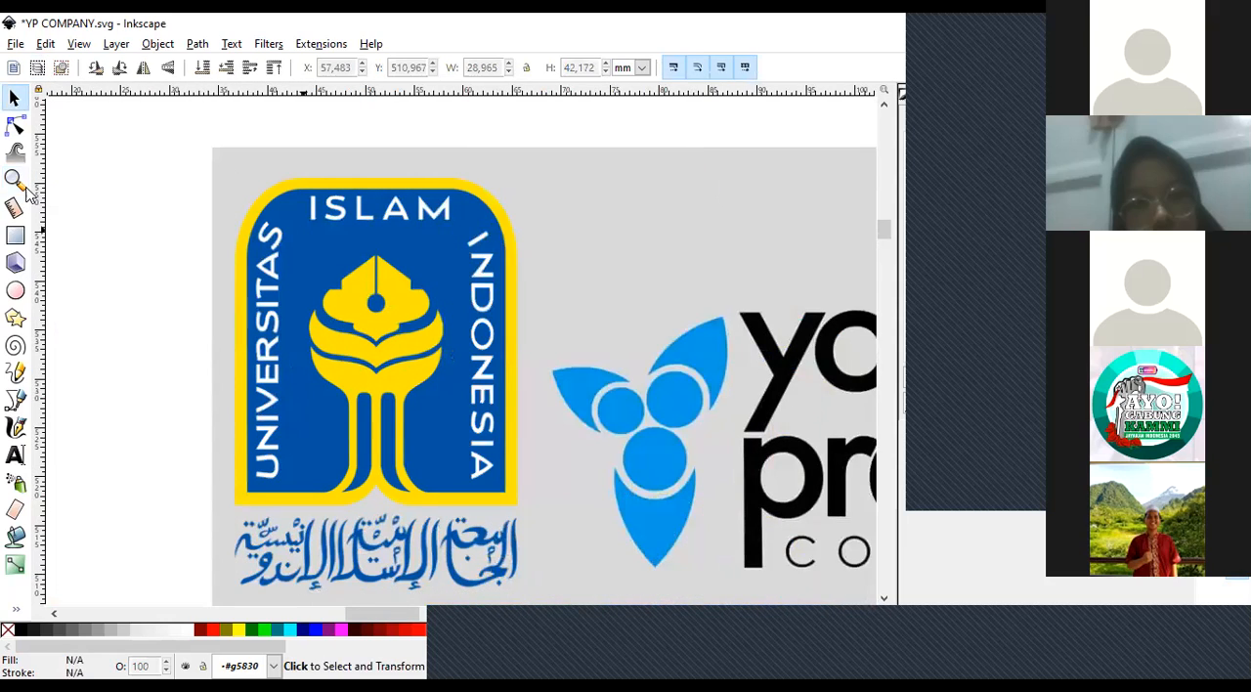
Examine the header logos and the founder portrait card at different magnifications.
click(23, 186)
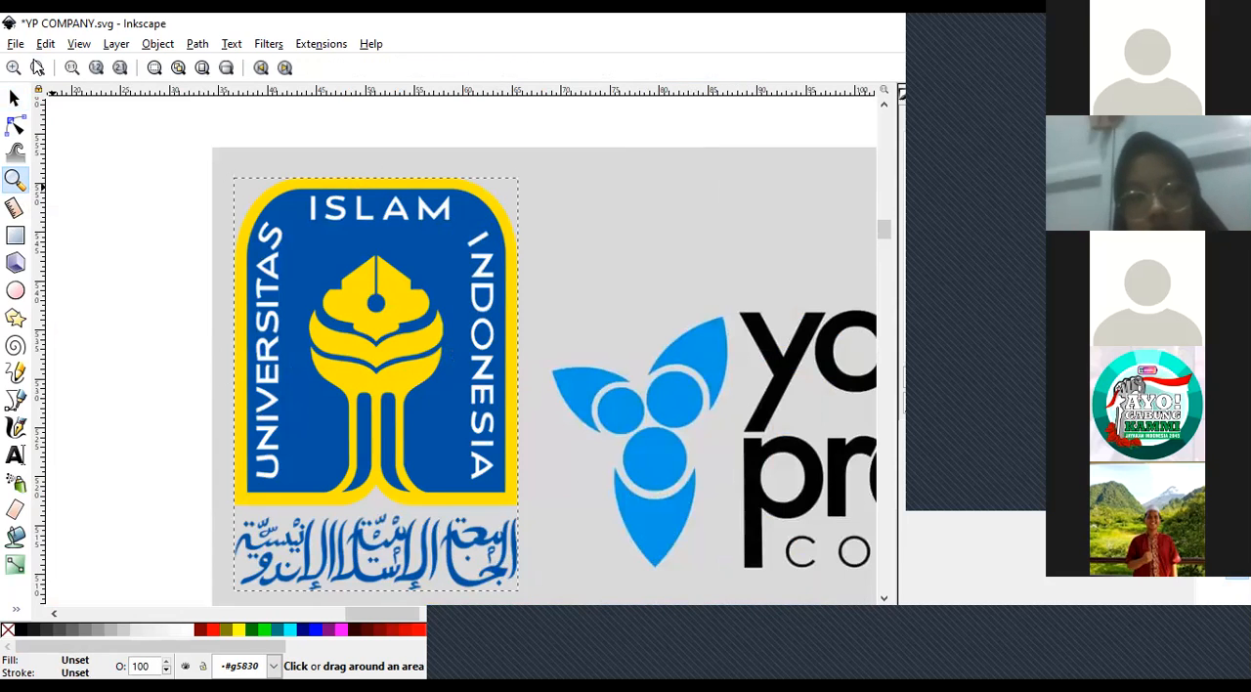
click(37, 68)
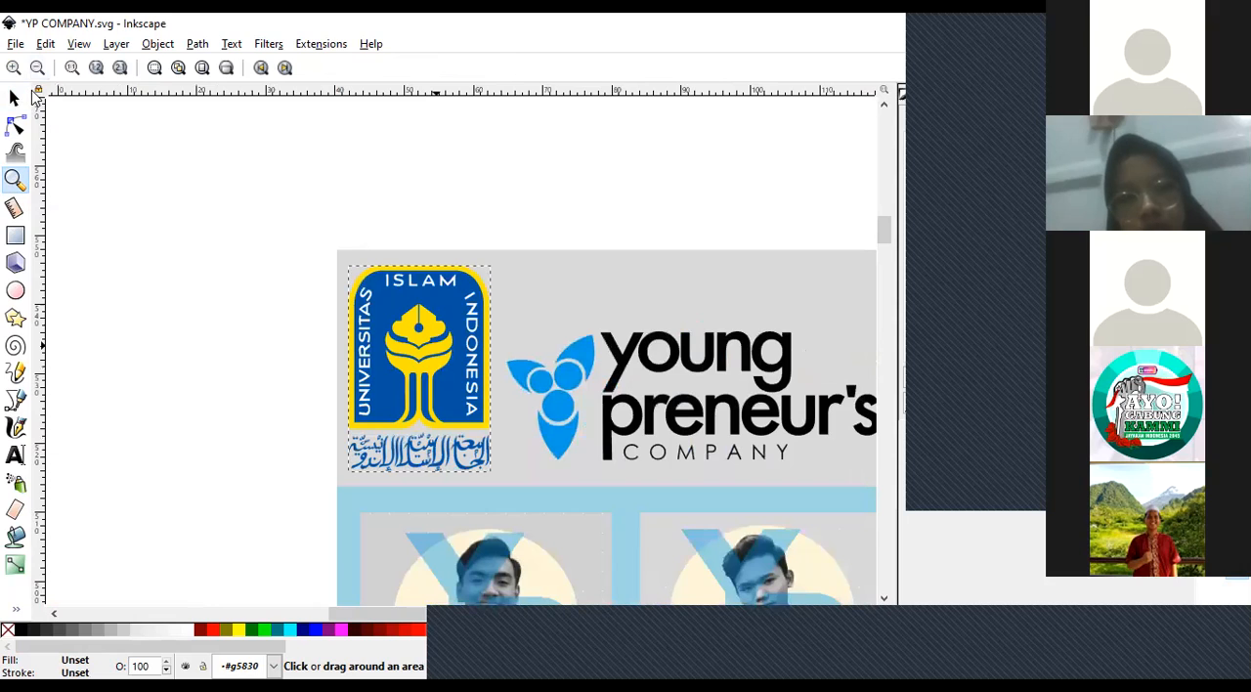
key(plus)
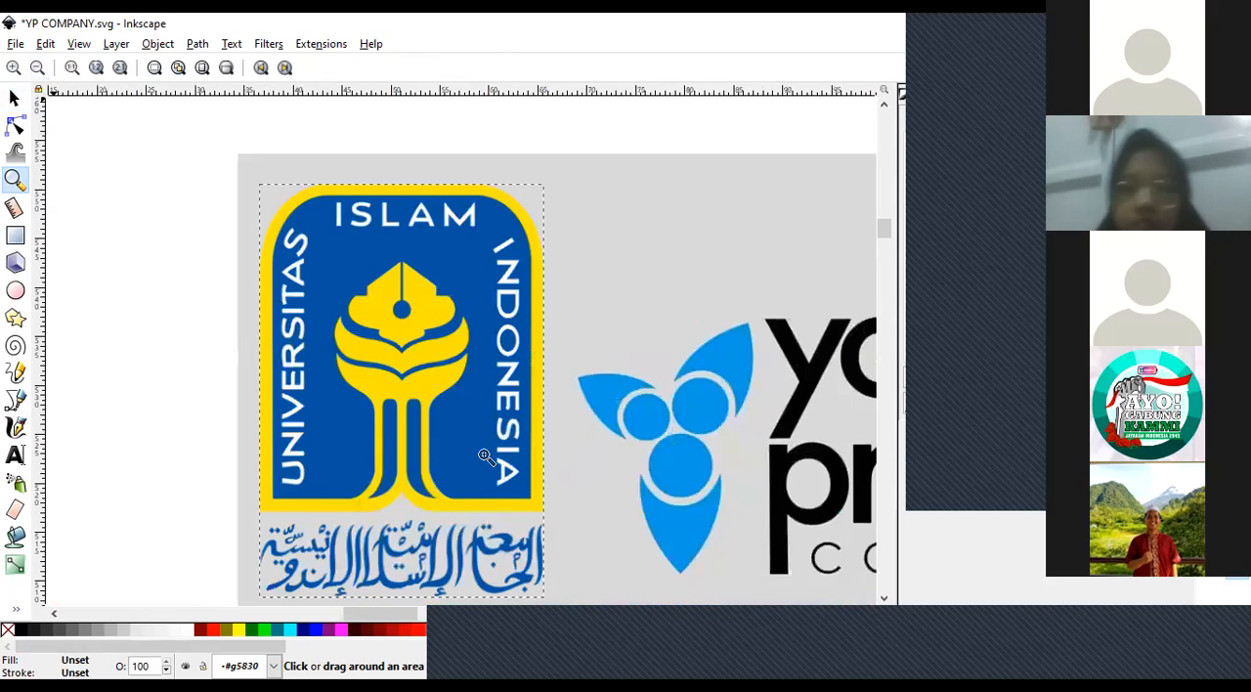
key(minus)
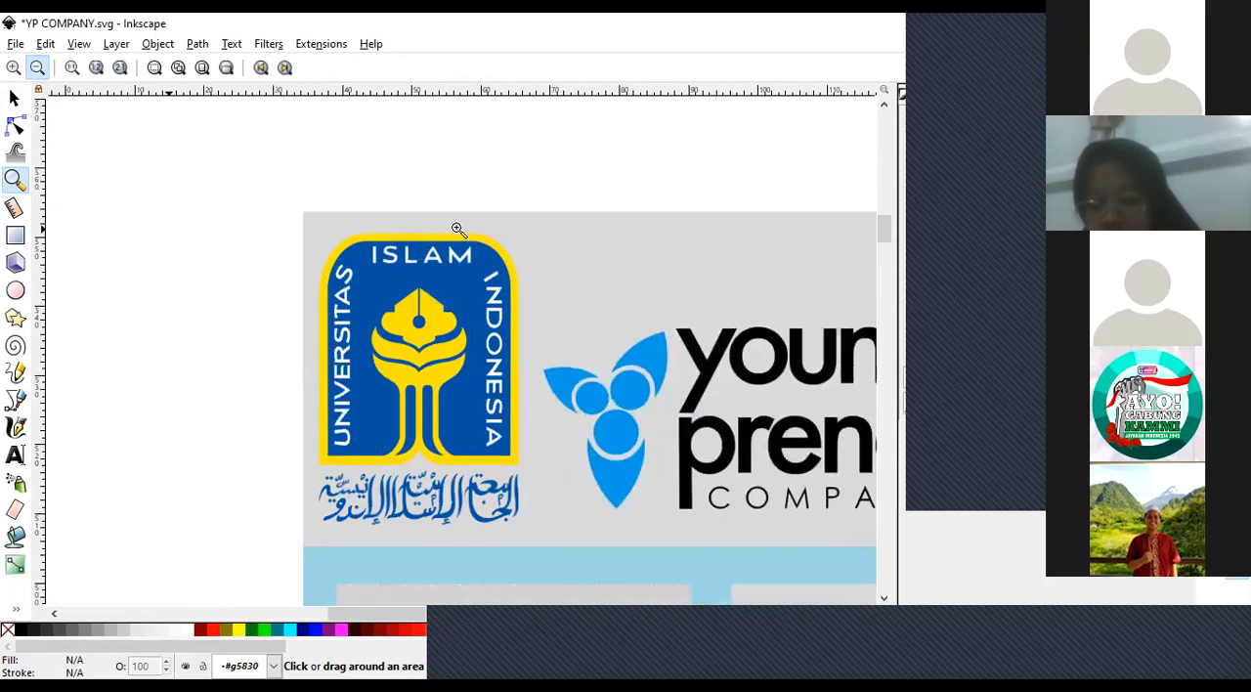
click(44, 66)
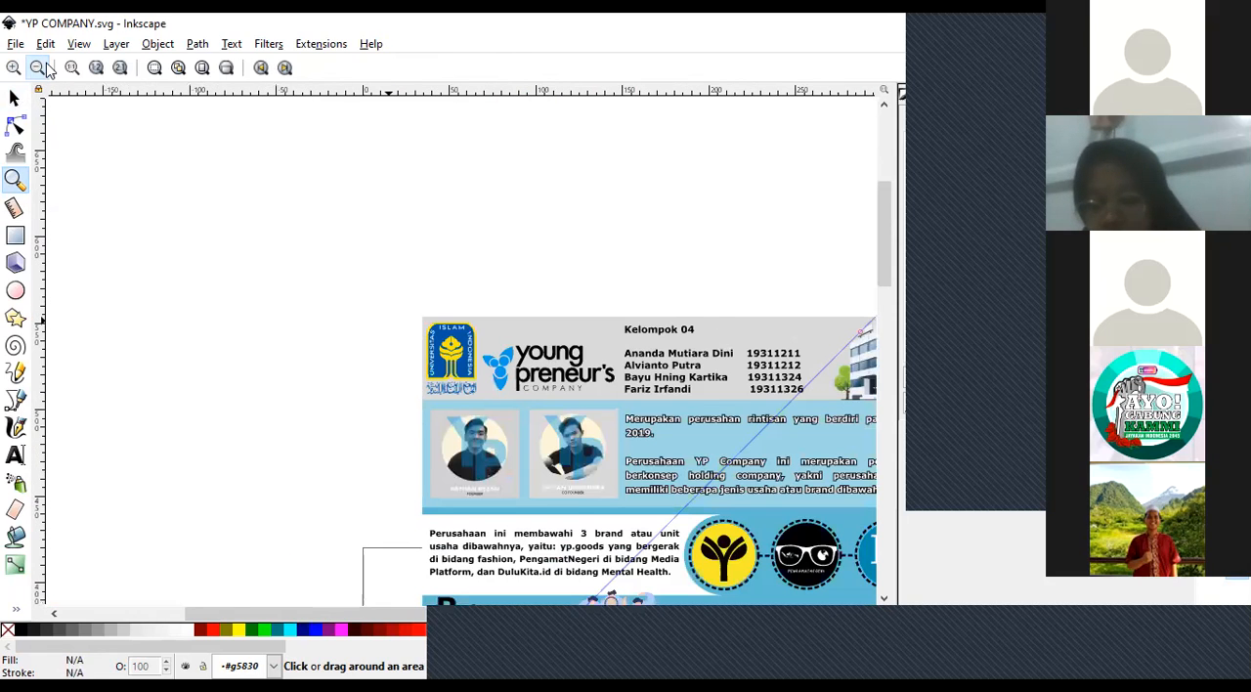
click(485, 454)
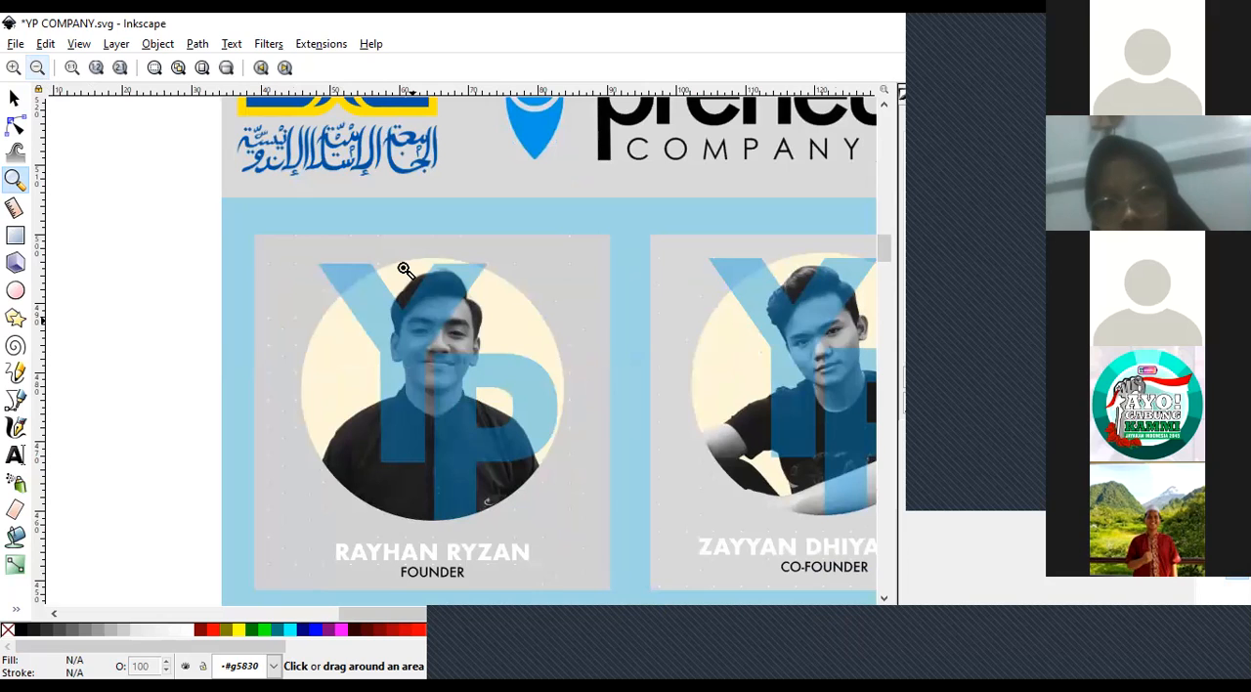
click(37, 68)
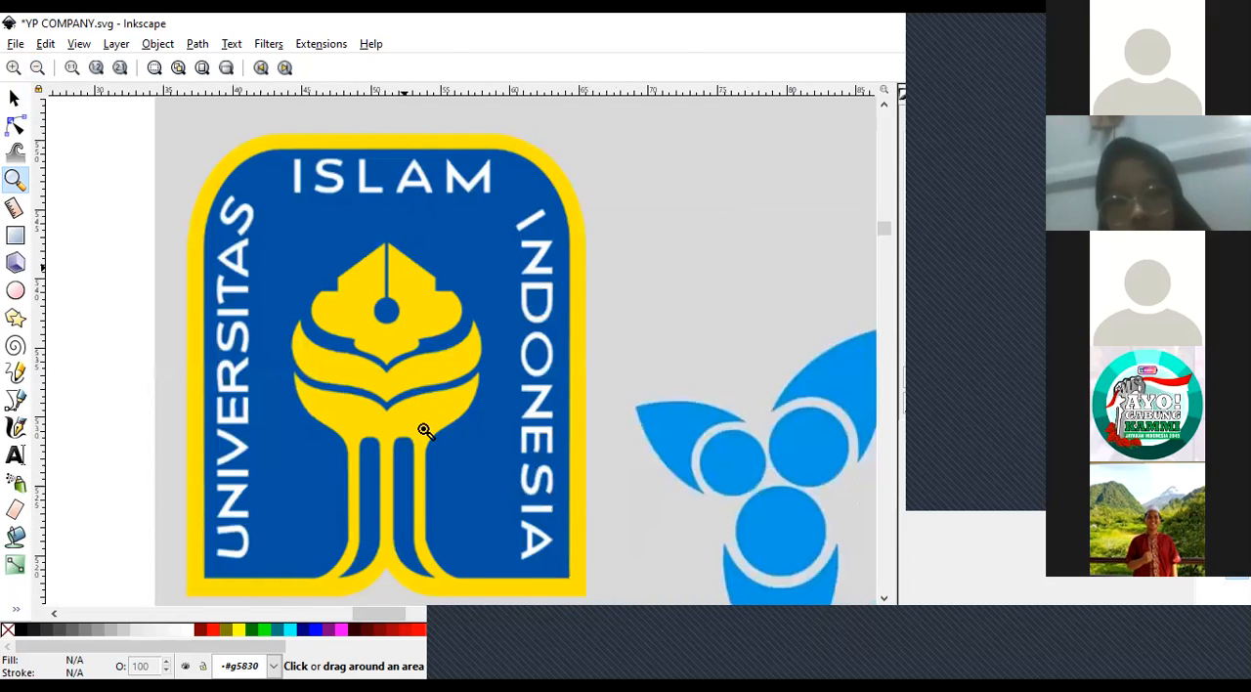
click(37, 68)
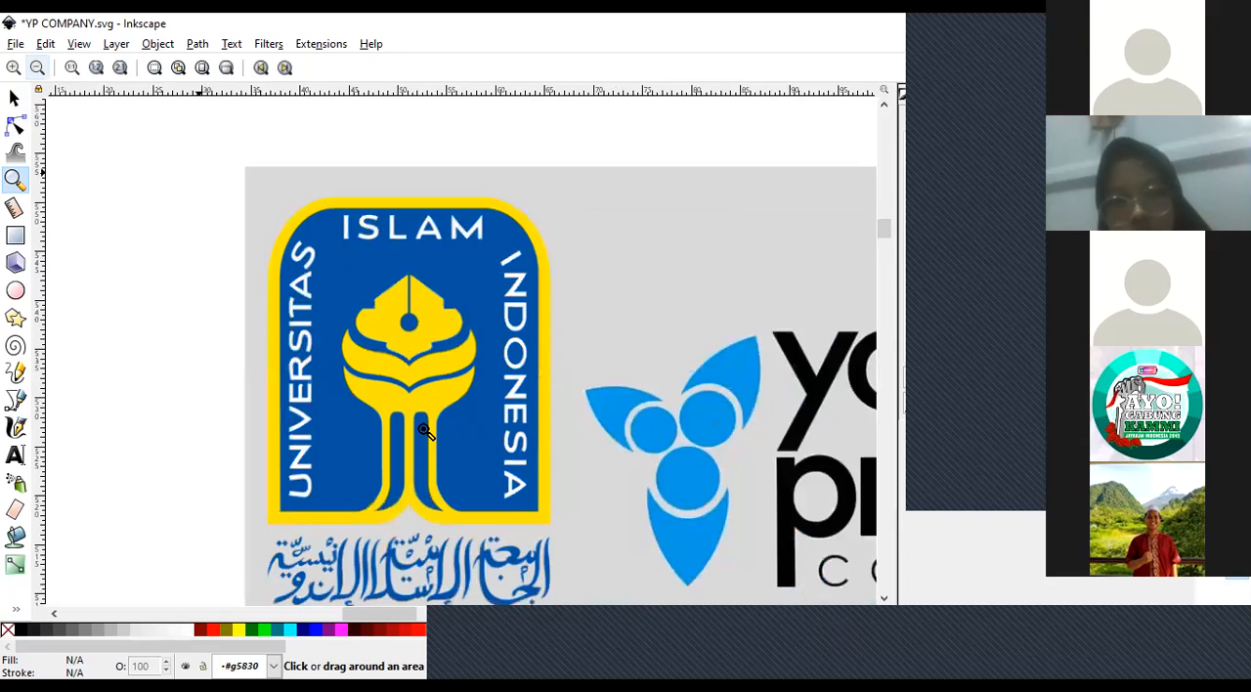
Inspect the pen-and-leaf emblem of the Universitas Islam Indonesia logo up close and the founder card beneath the header.
scroll(424, 430, up, 2)
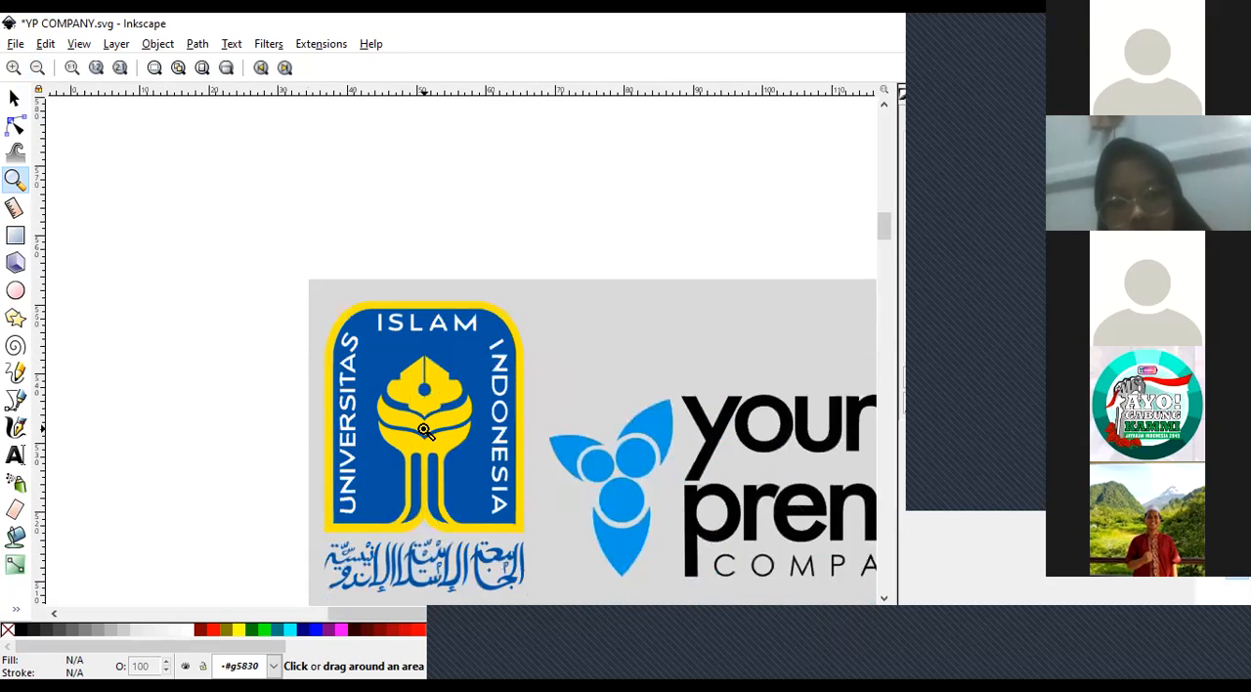
scroll(424, 430, up, 4)
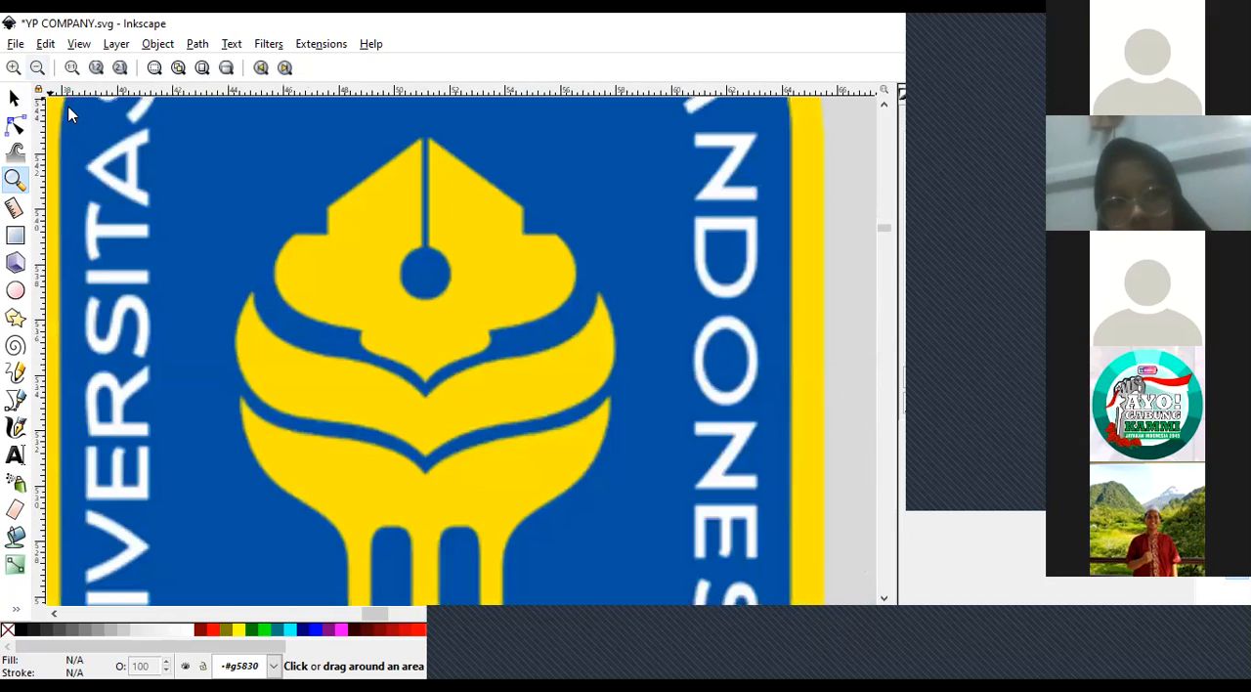
click(37, 67)
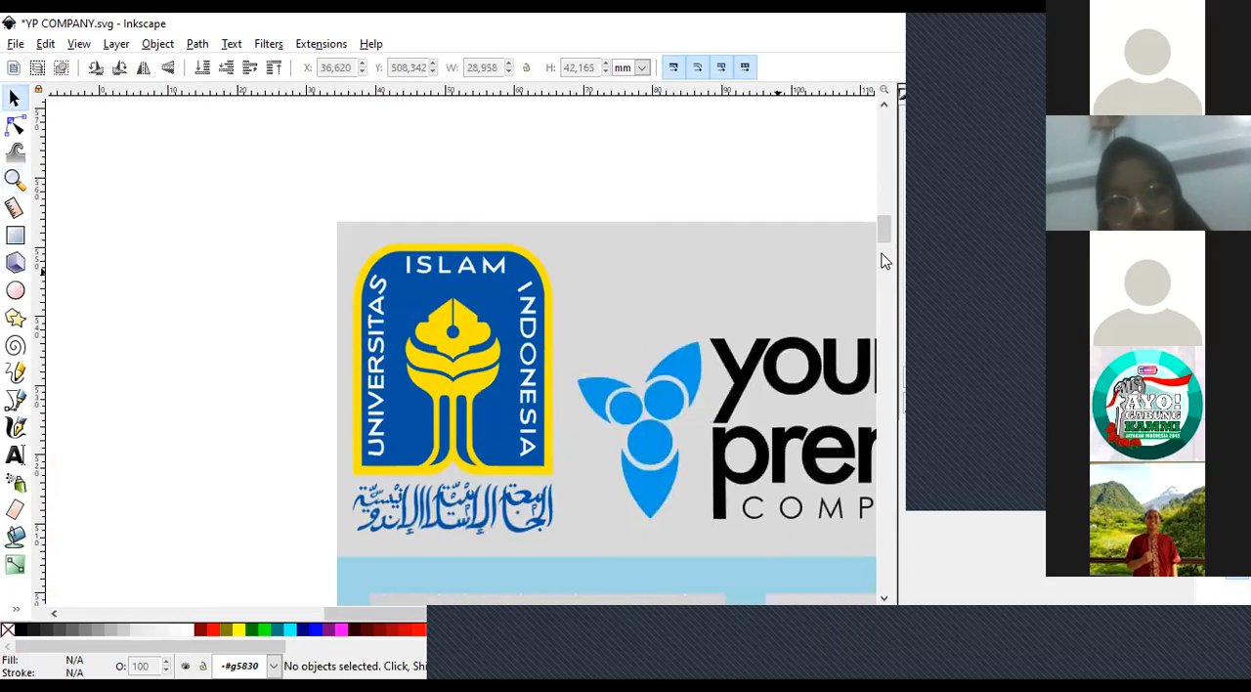
click(881, 261)
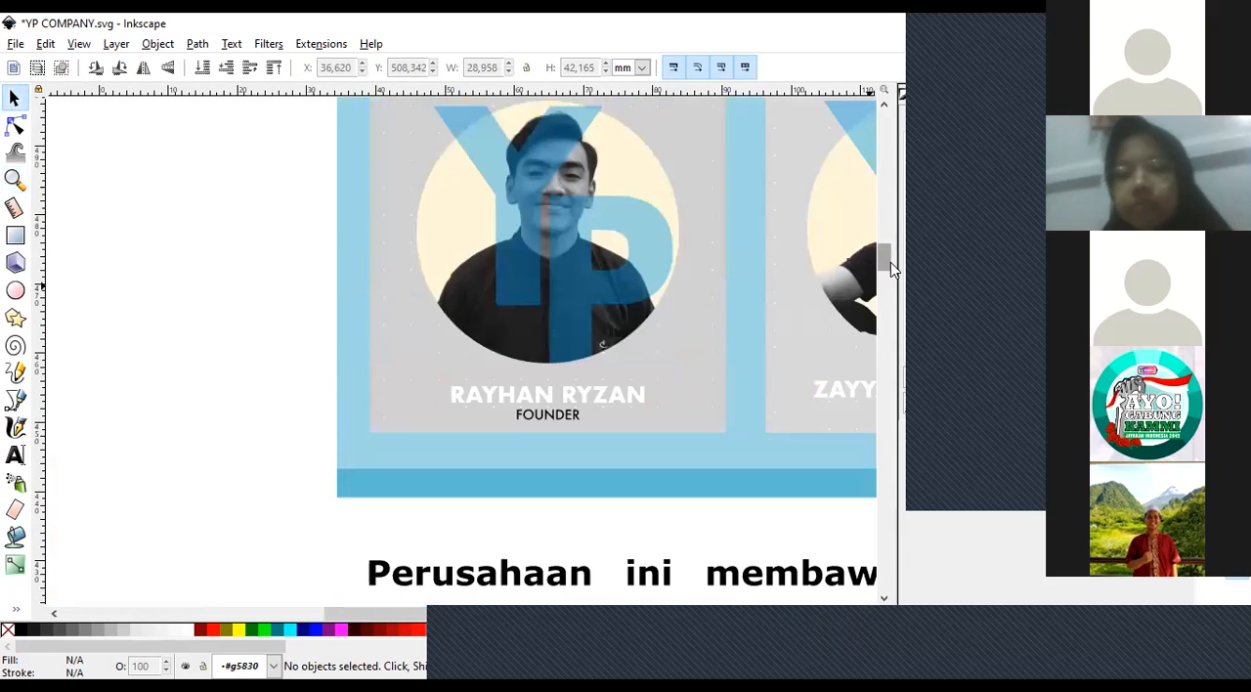
scroll(906, 226, up, 3)
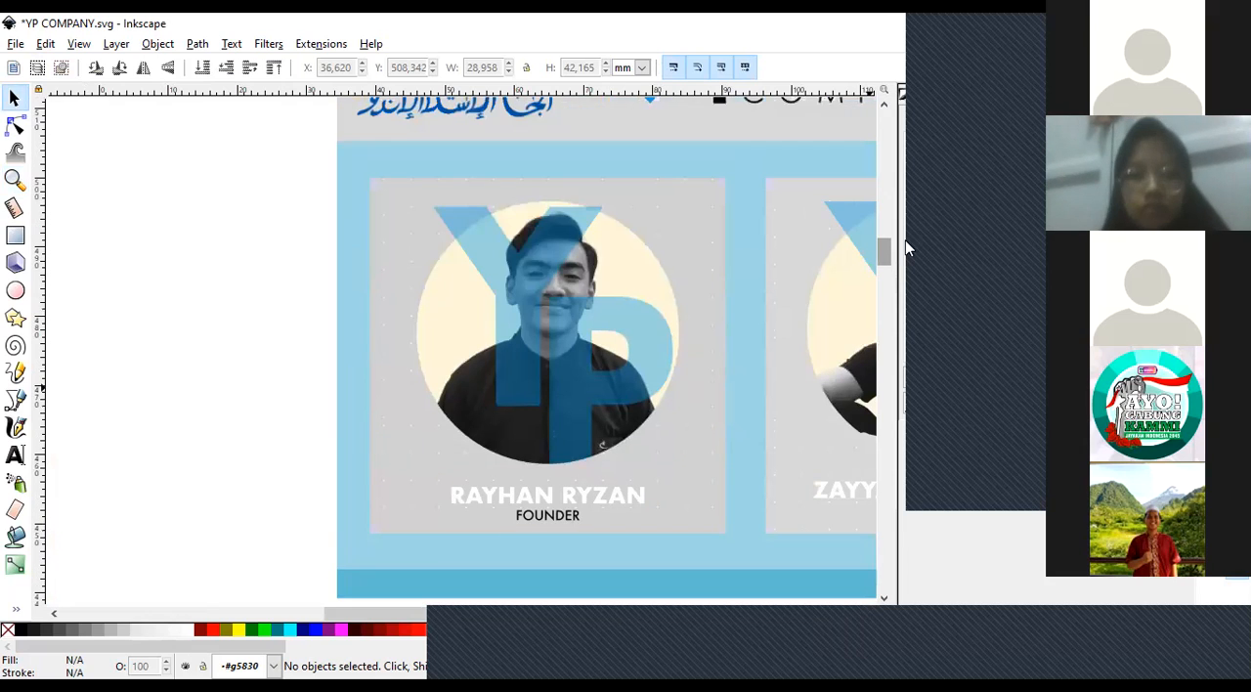
drag(903, 245, 906, 237)
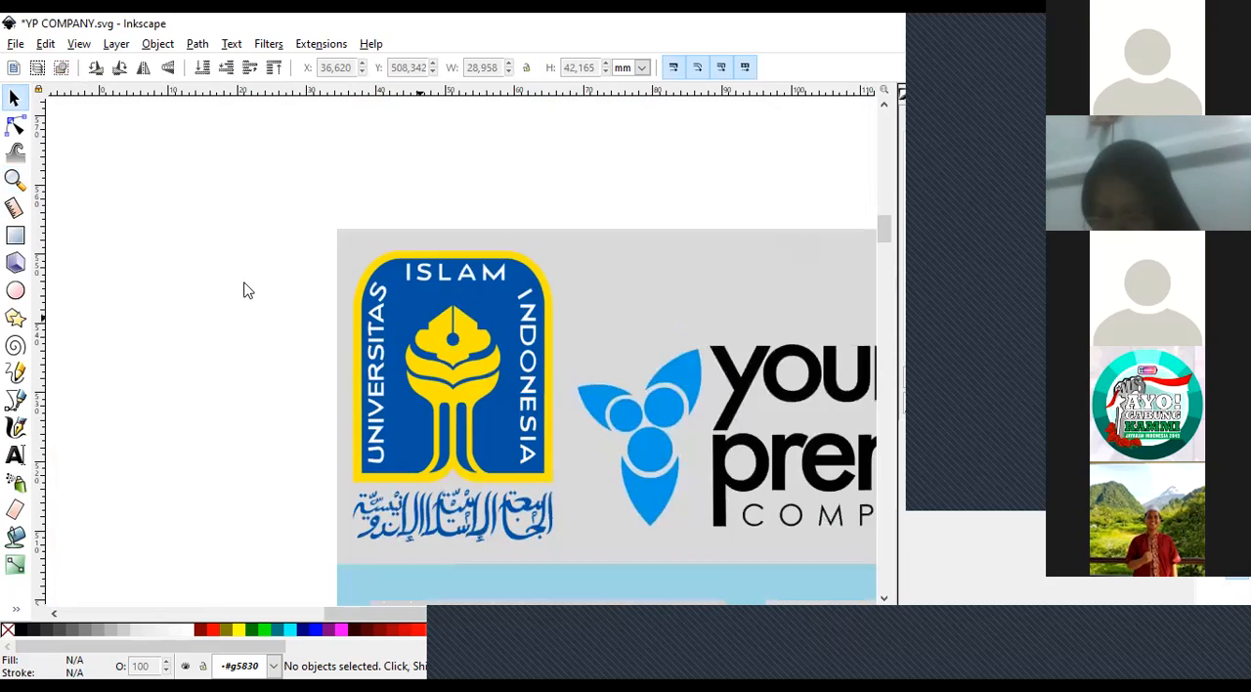
Select the Universitas Islam Indonesia bitmap logo inside its group and trace it into vector paths with 10 color scans.
click(438, 330)
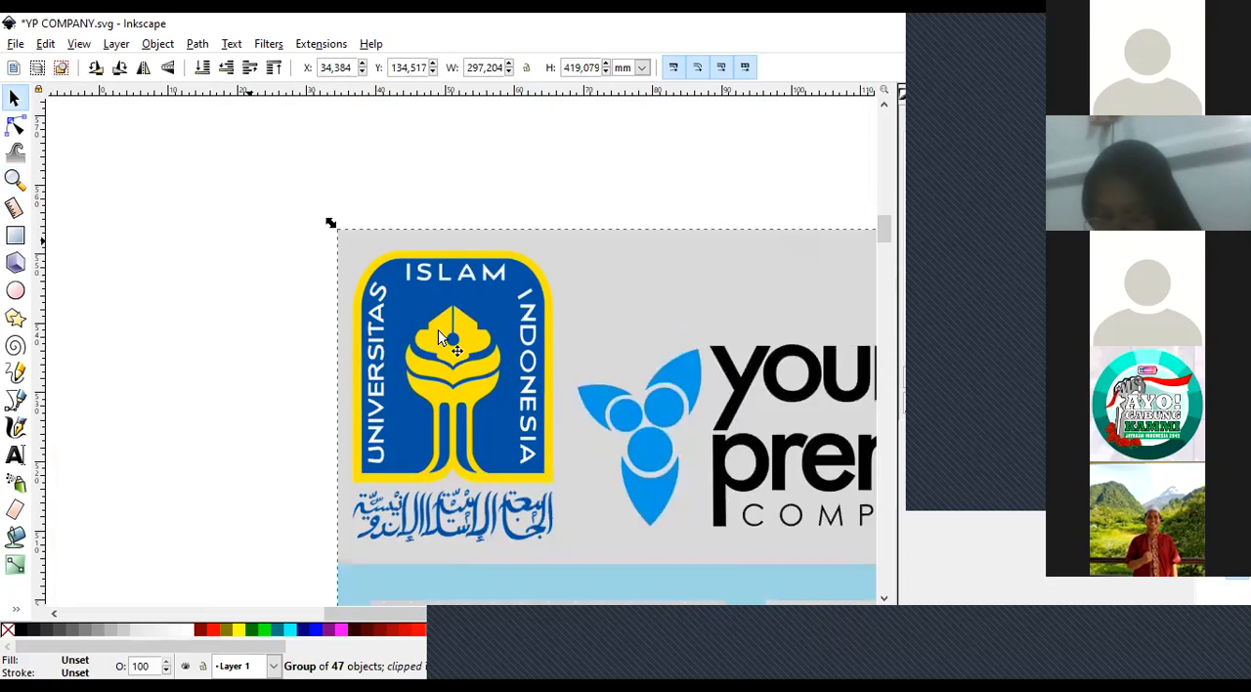
double_click(438, 329)
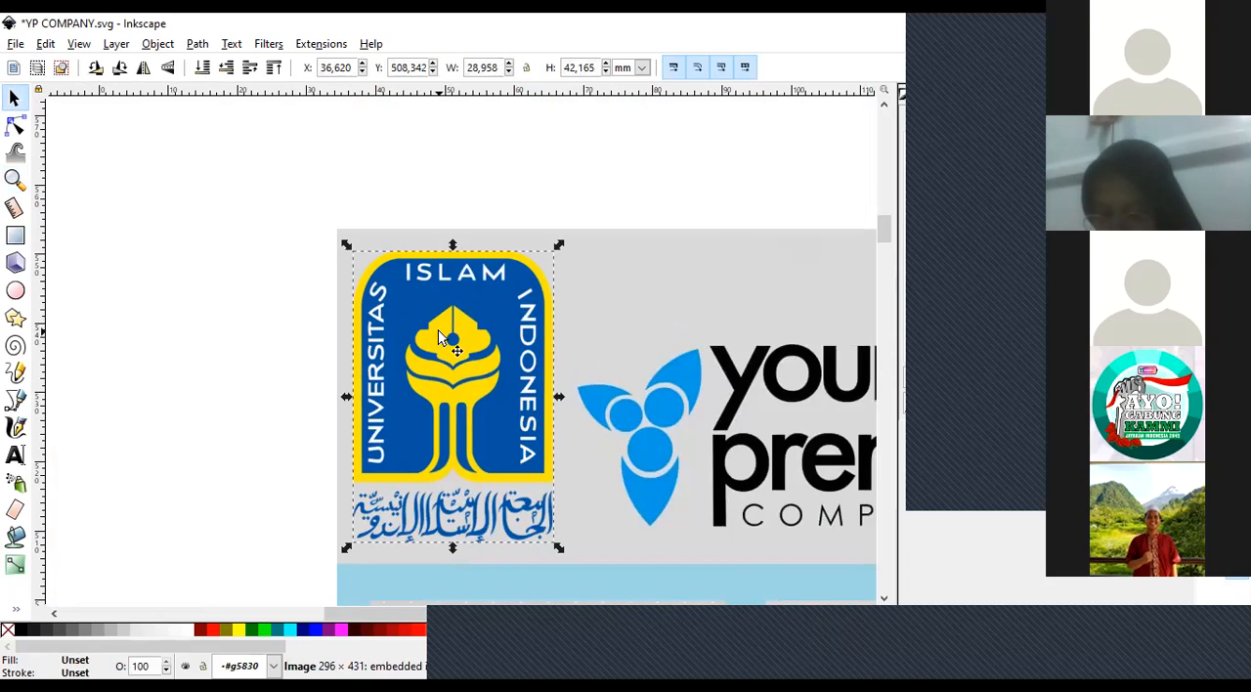
click(14, 179)
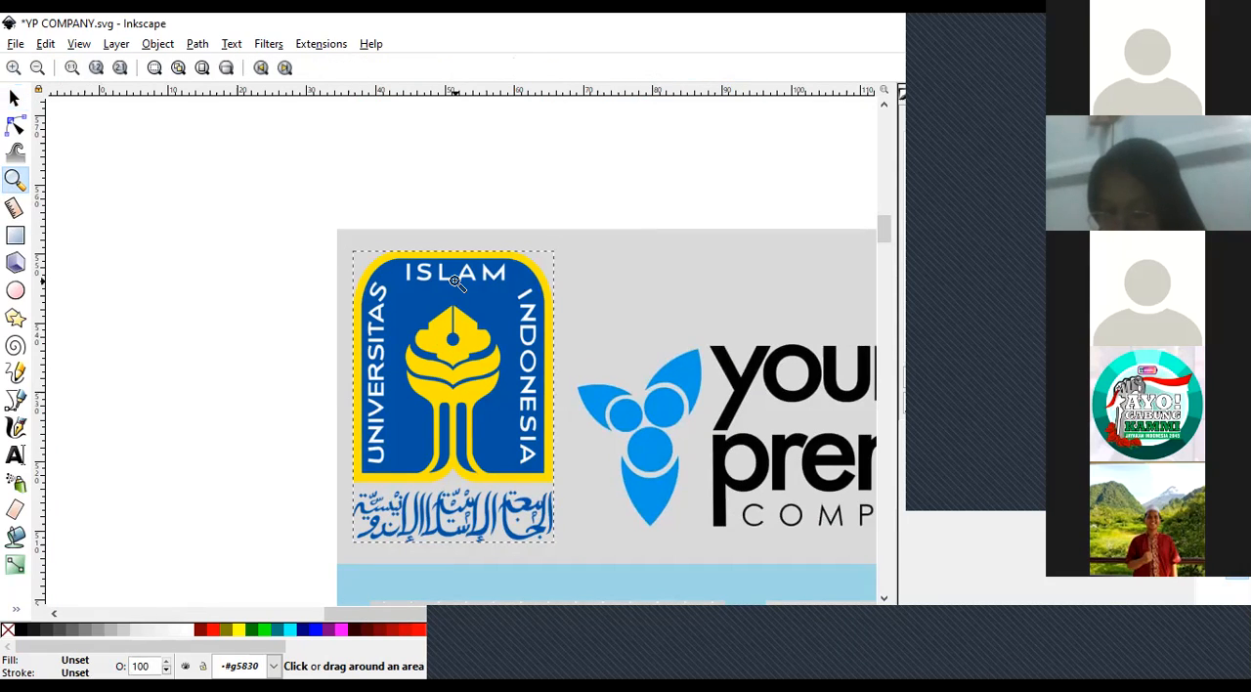
click(454, 281)
click(15, 98)
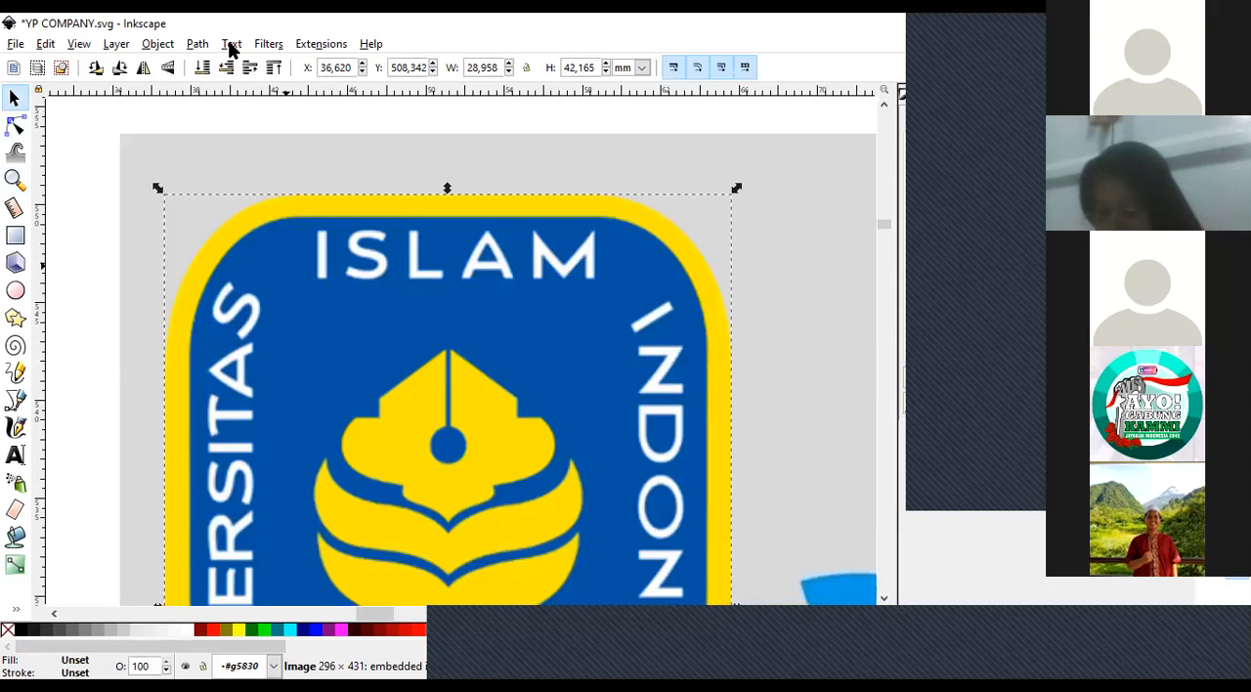
click(199, 44)
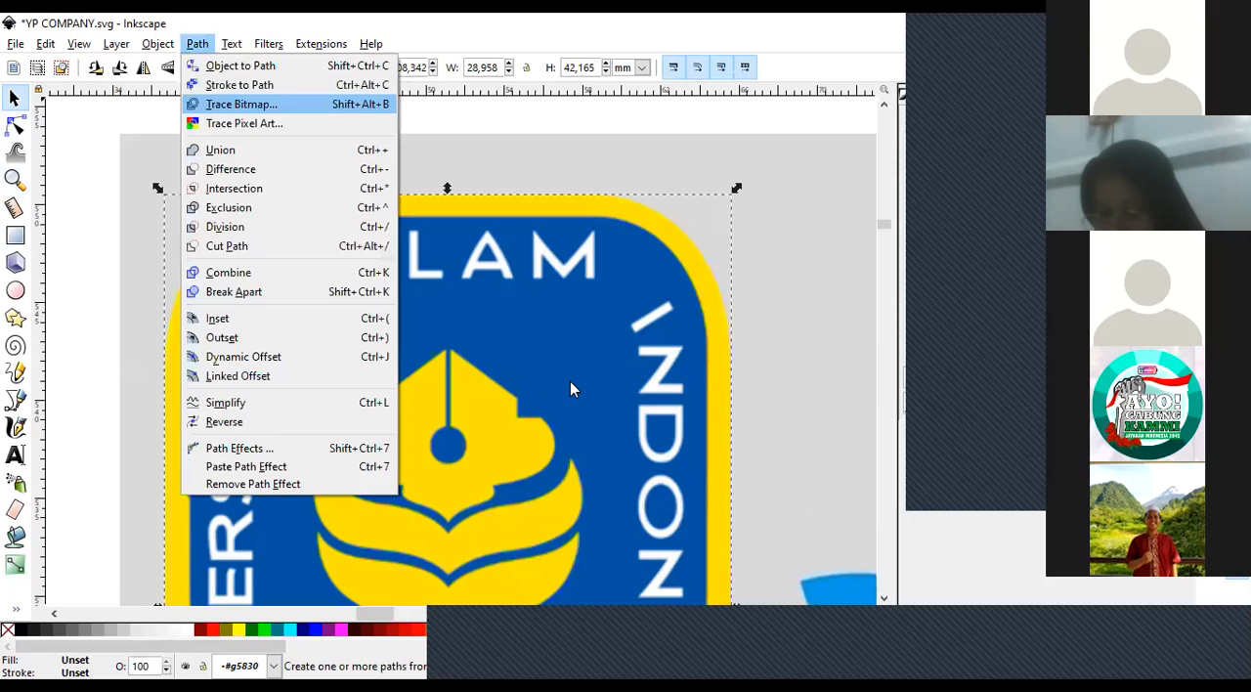
key(Return)
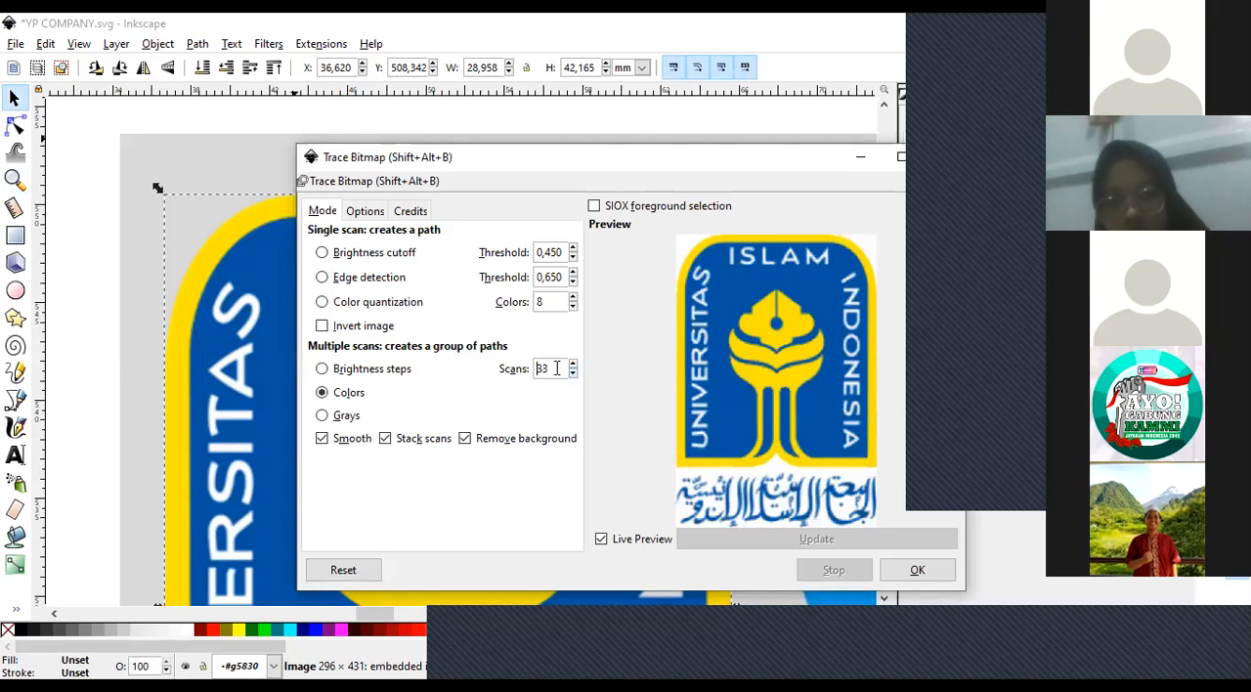
double_click(535, 370)
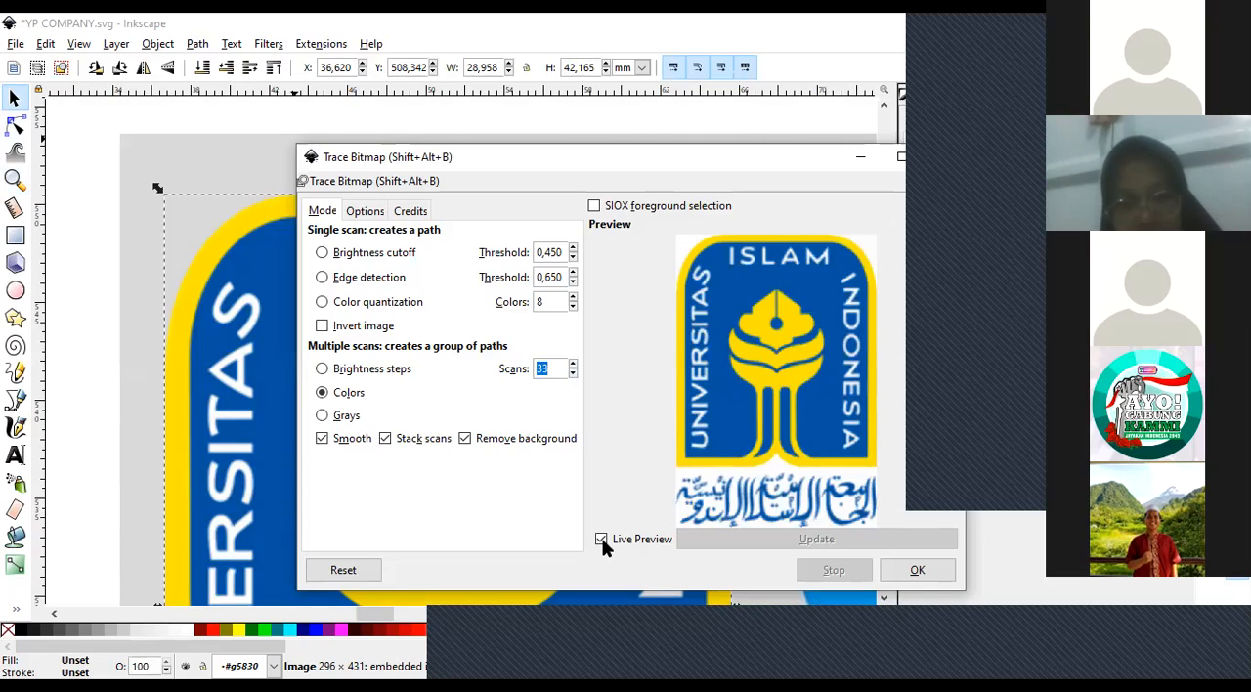
text(10)
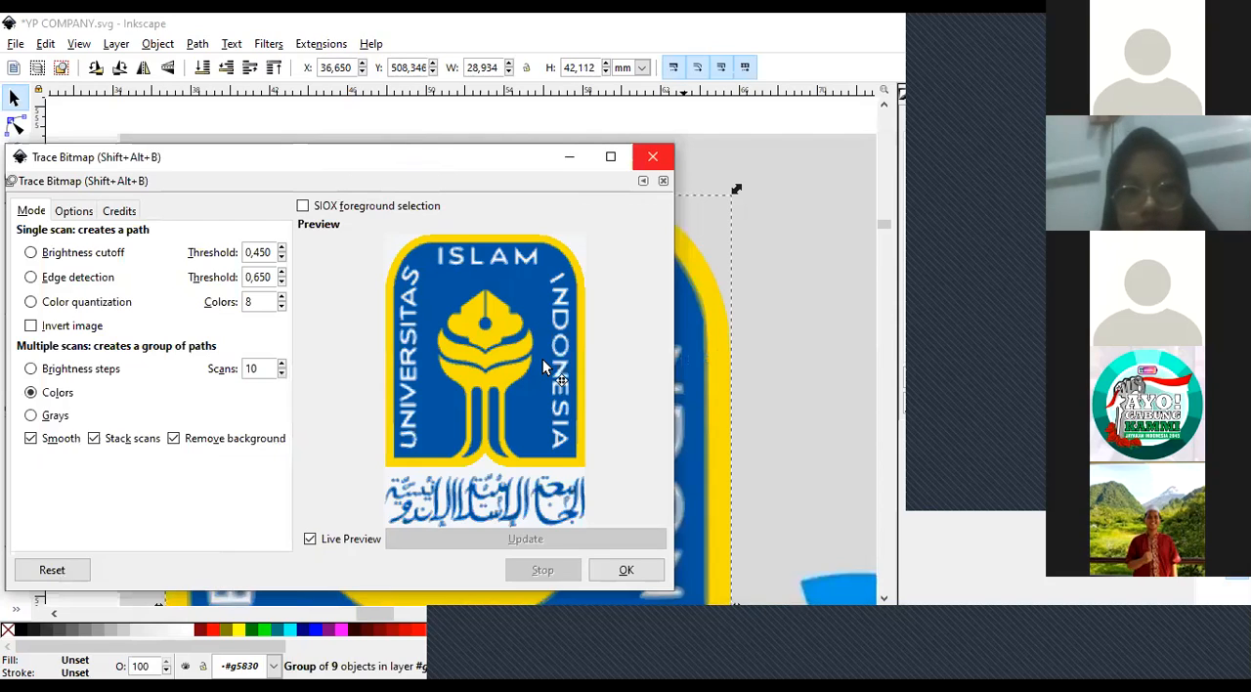
Move the traced logo copy beside the original bitmap to compare the two, and delete the traced copy.
click(870, 247)
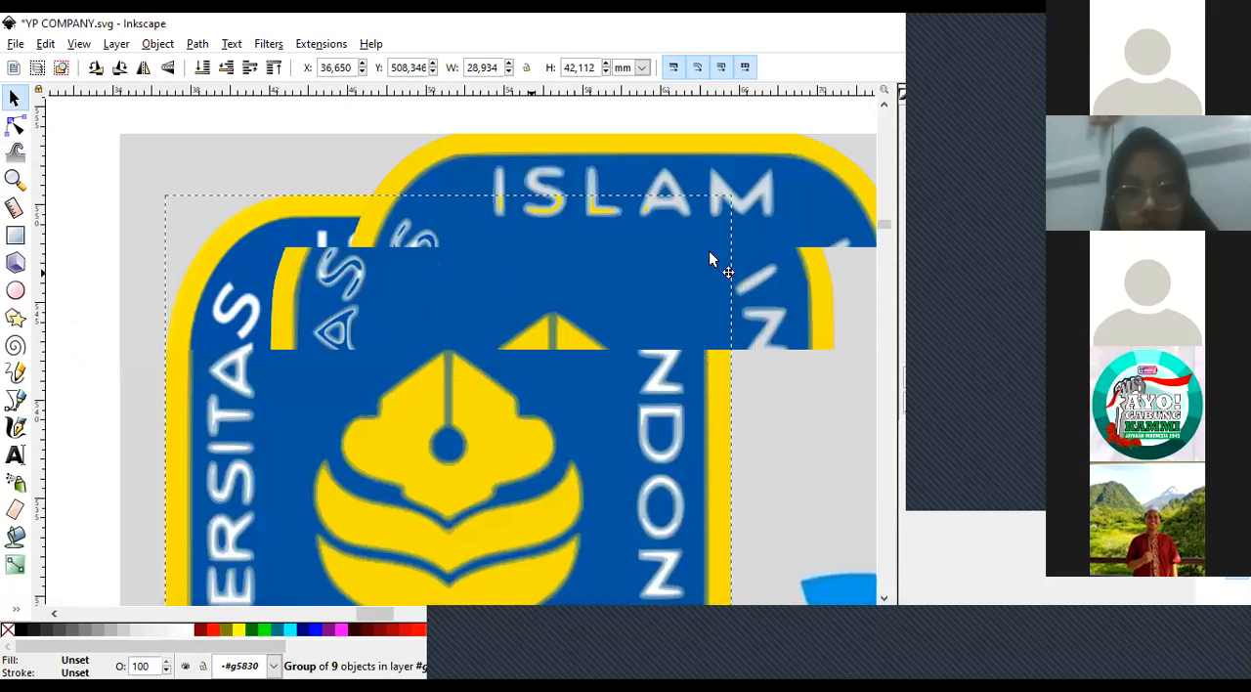
key(minus)
key(minus)
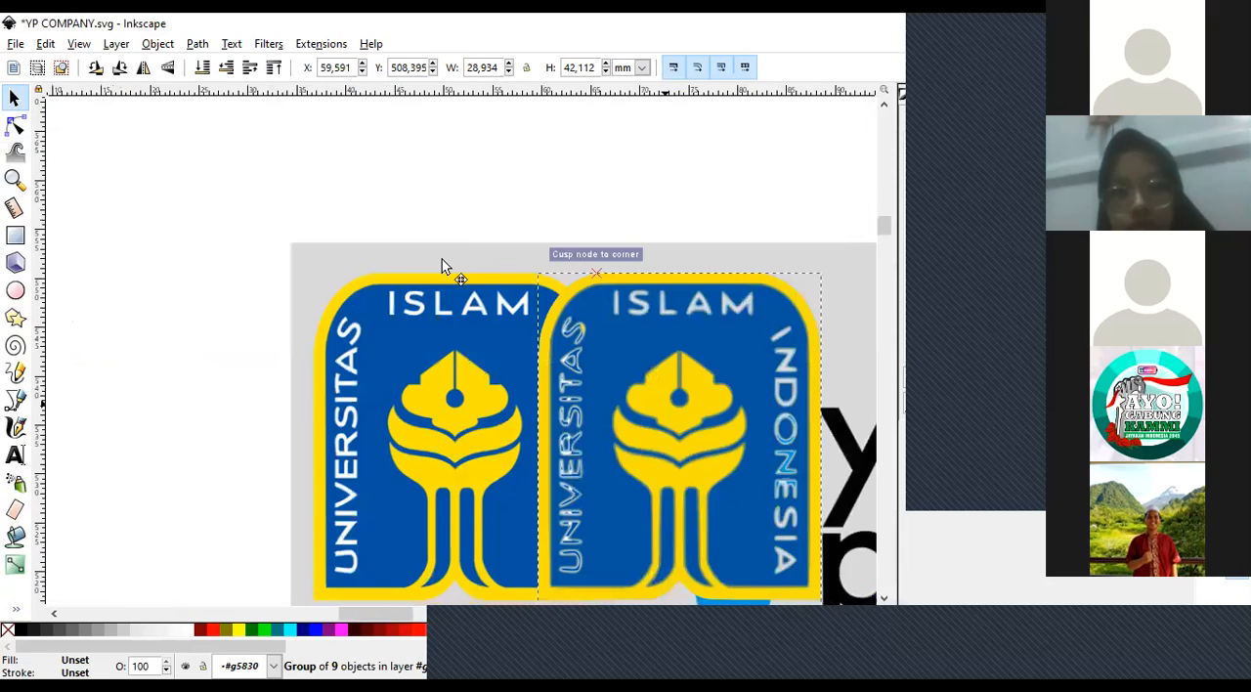
drag(442, 266, 726, 223)
scroll(726, 223, down, 3)
click(498, 251)
click(737, 236)
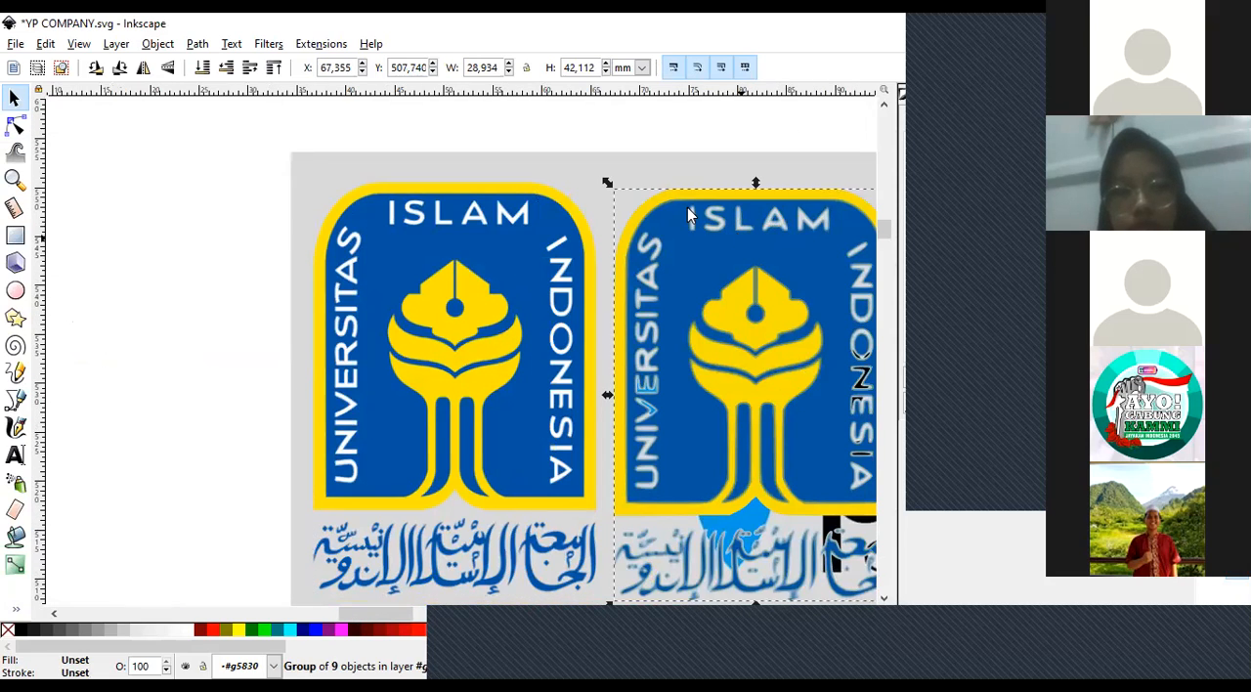
drag(687, 211, 436, 293)
key(Delete)
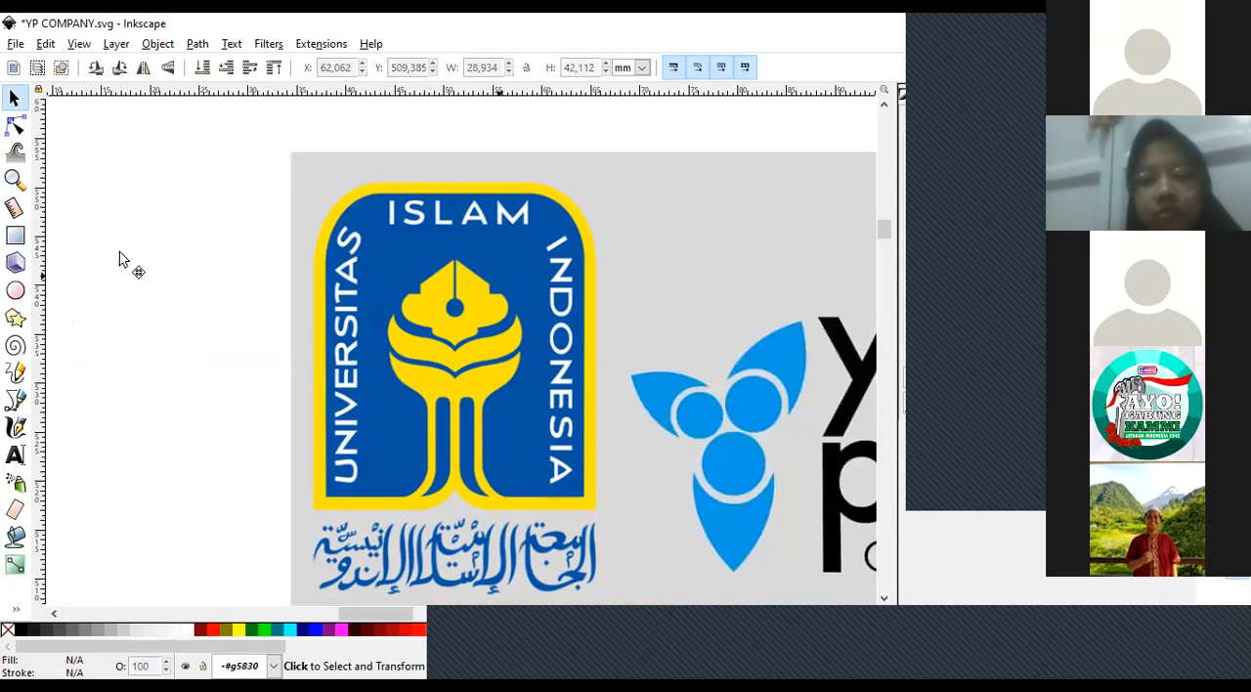
Examine the original bitmap logo's yellow border and the S of UNIVERSITAS at high magnification.
key(z)
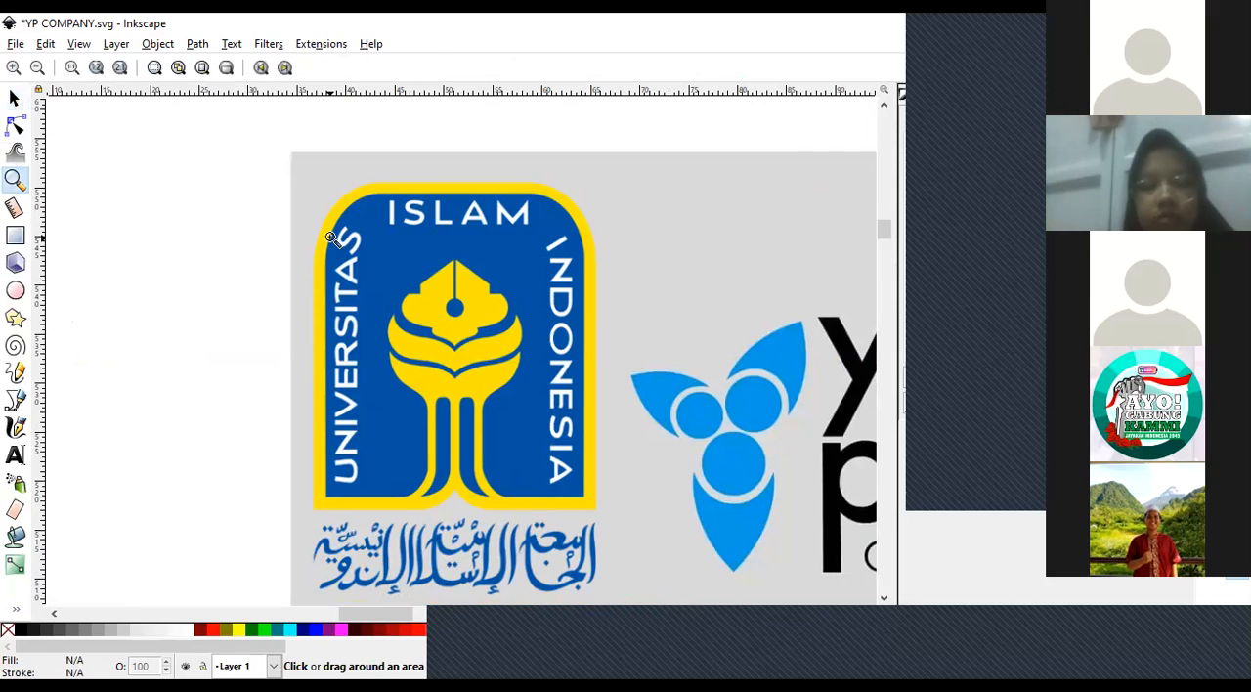
click(332, 238)
click(332, 238)
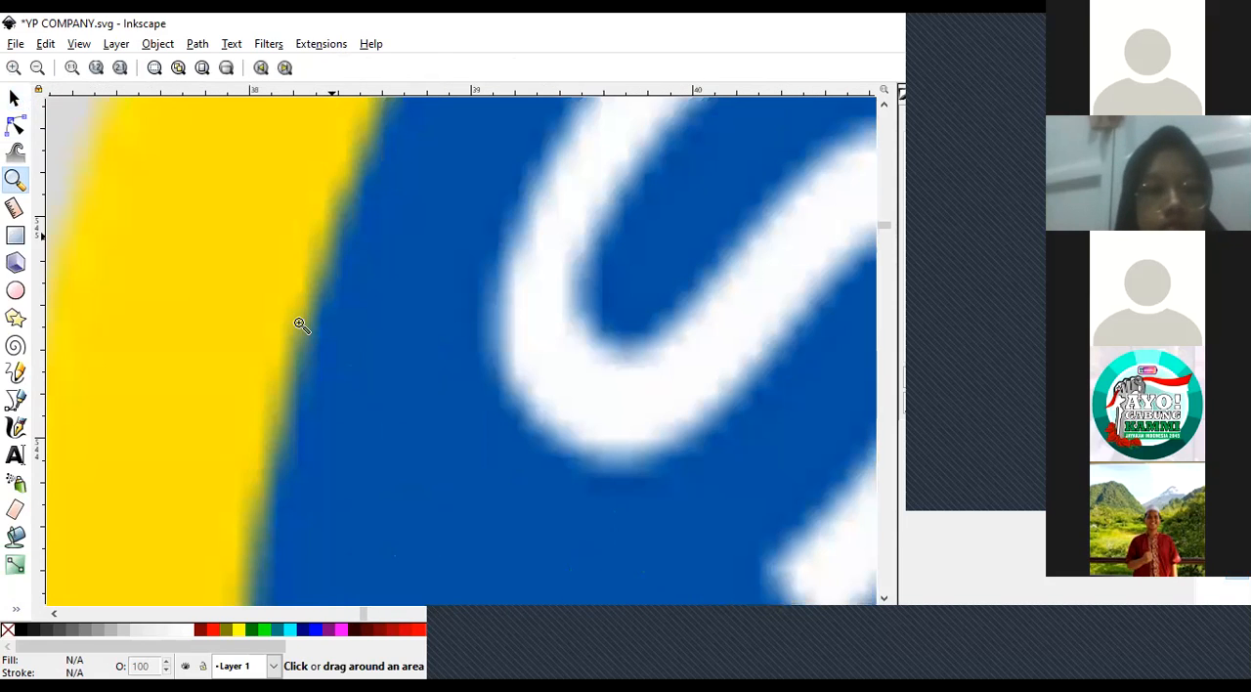
click(38, 68)
click(39, 67)
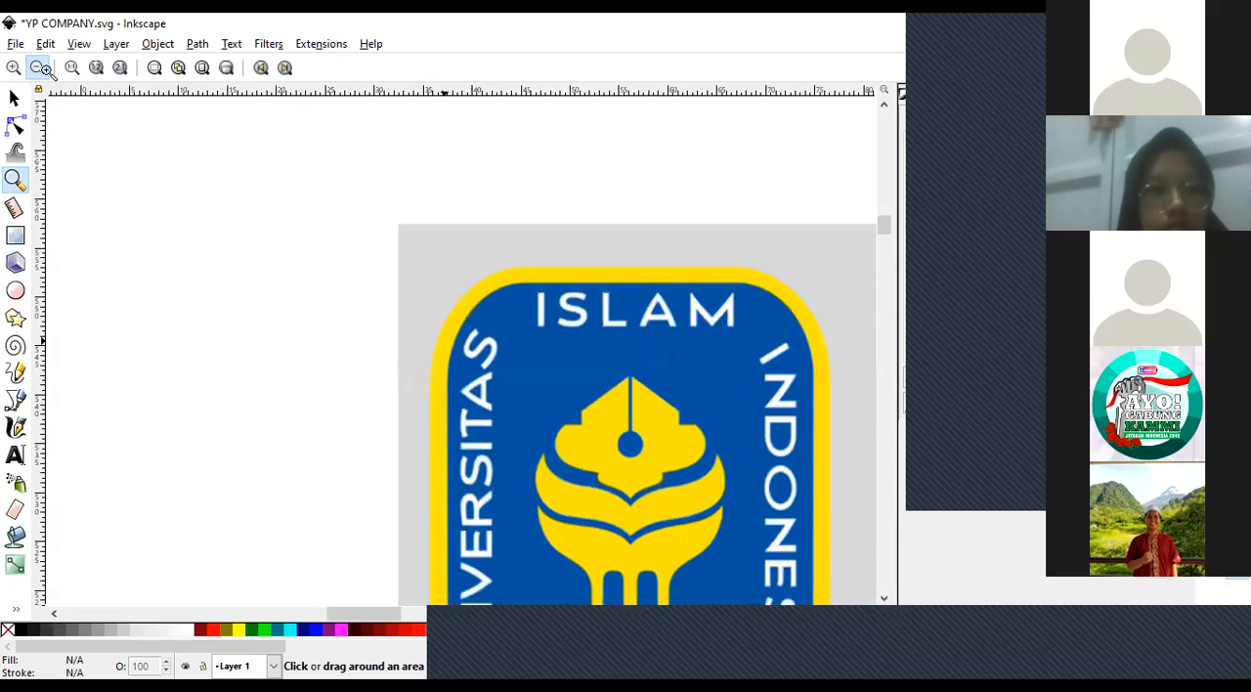
Look over the whole YP COMPANY poster, from the header and founder cards down to the Kendala and Keputusan sections.
click(39, 67)
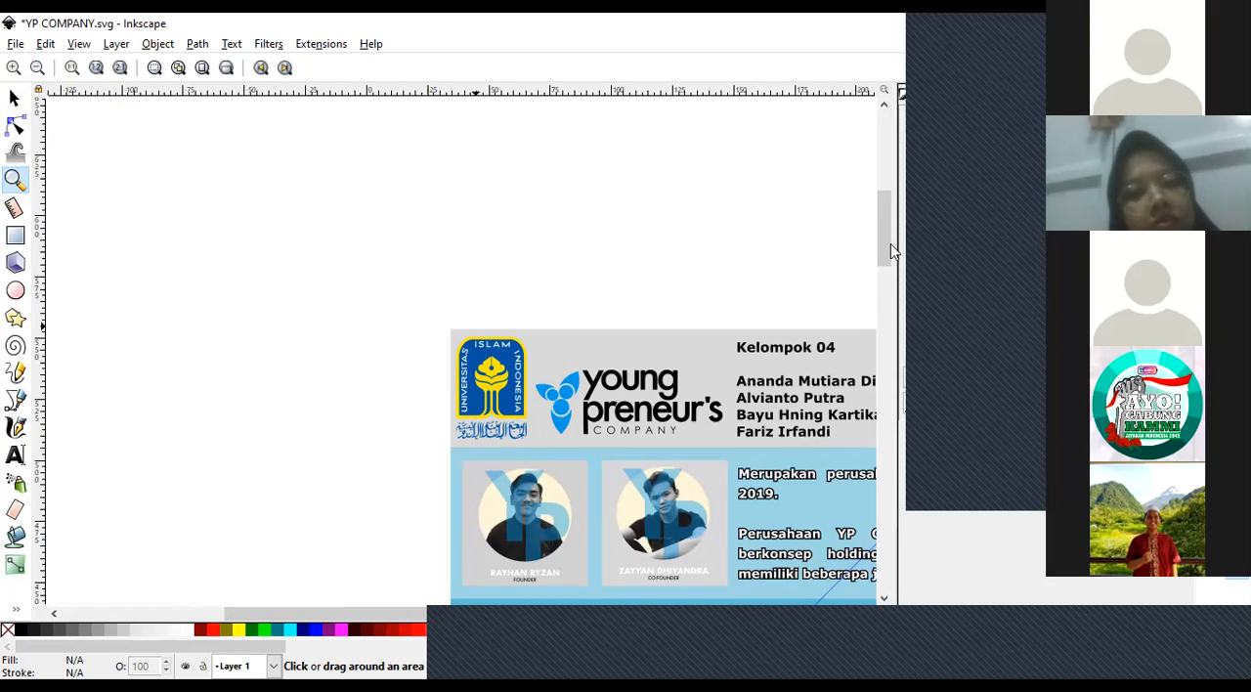
click(40, 70)
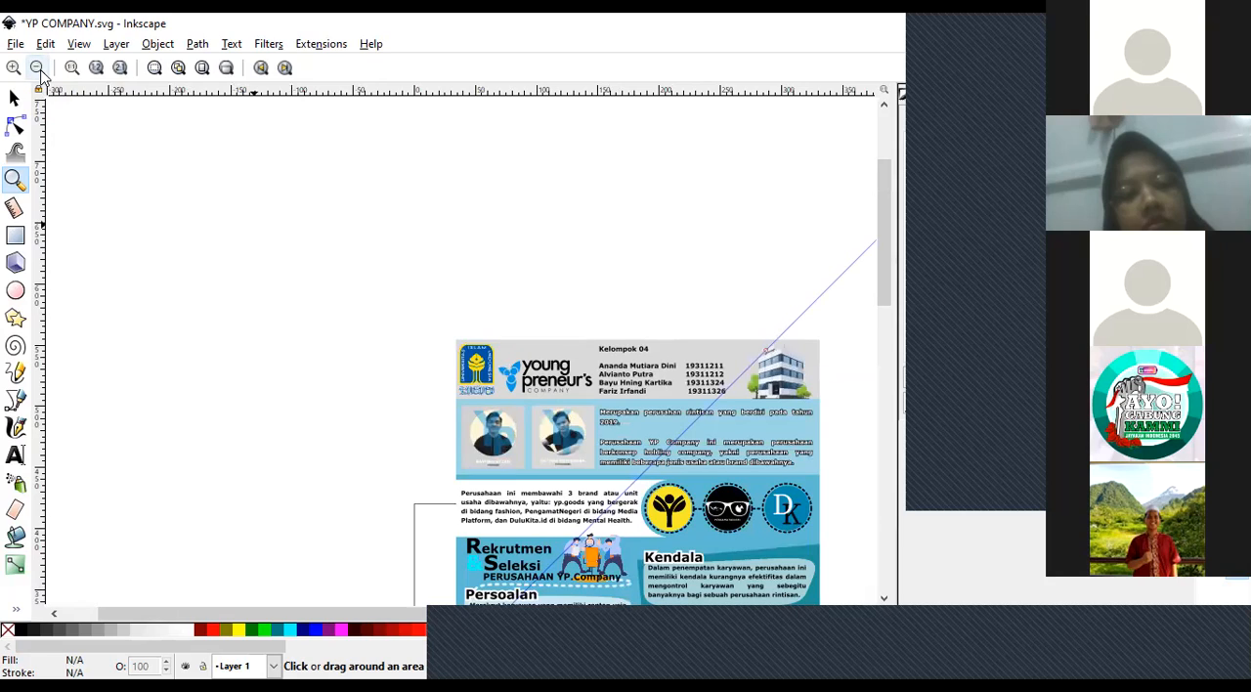
scroll(888, 278, down, 1)
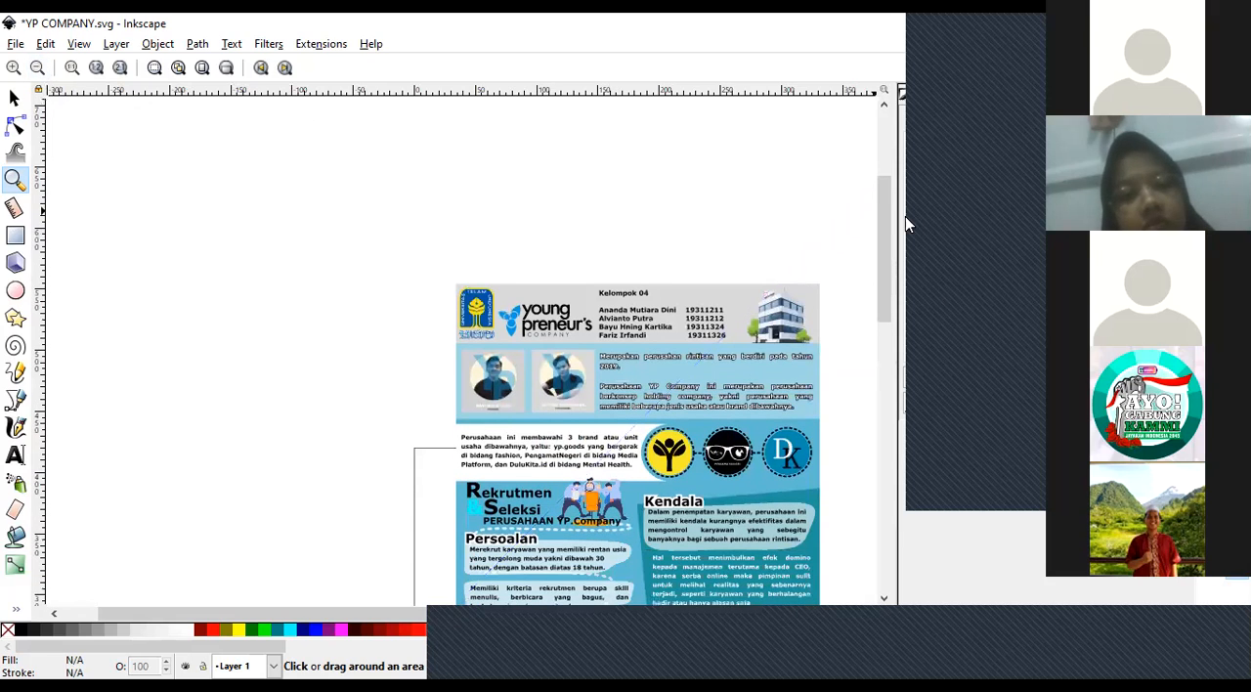
key(s)
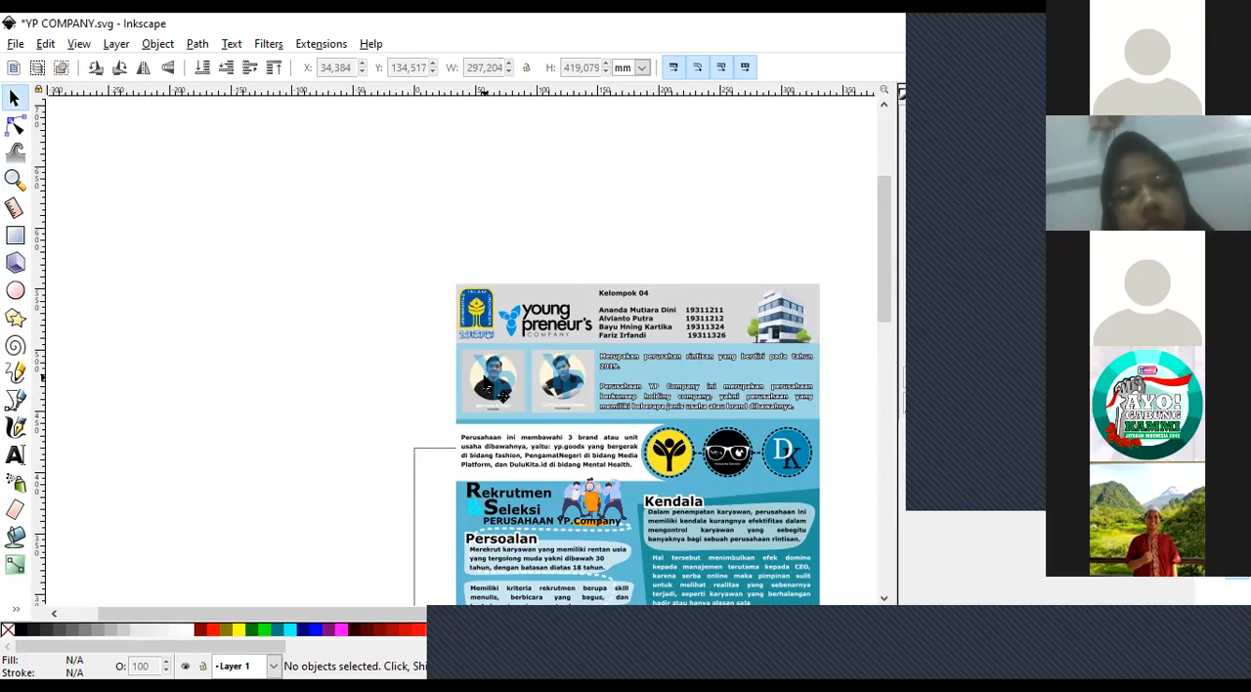
click(14, 179)
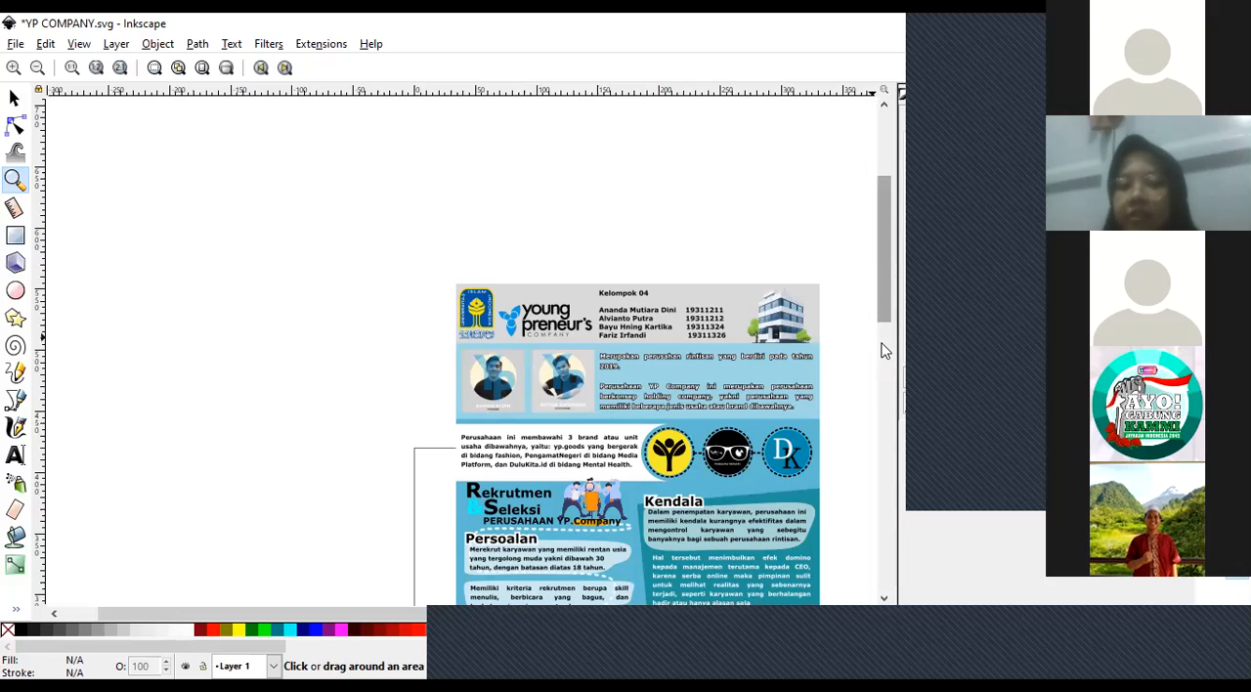
scroll(441, 614, down, 5)
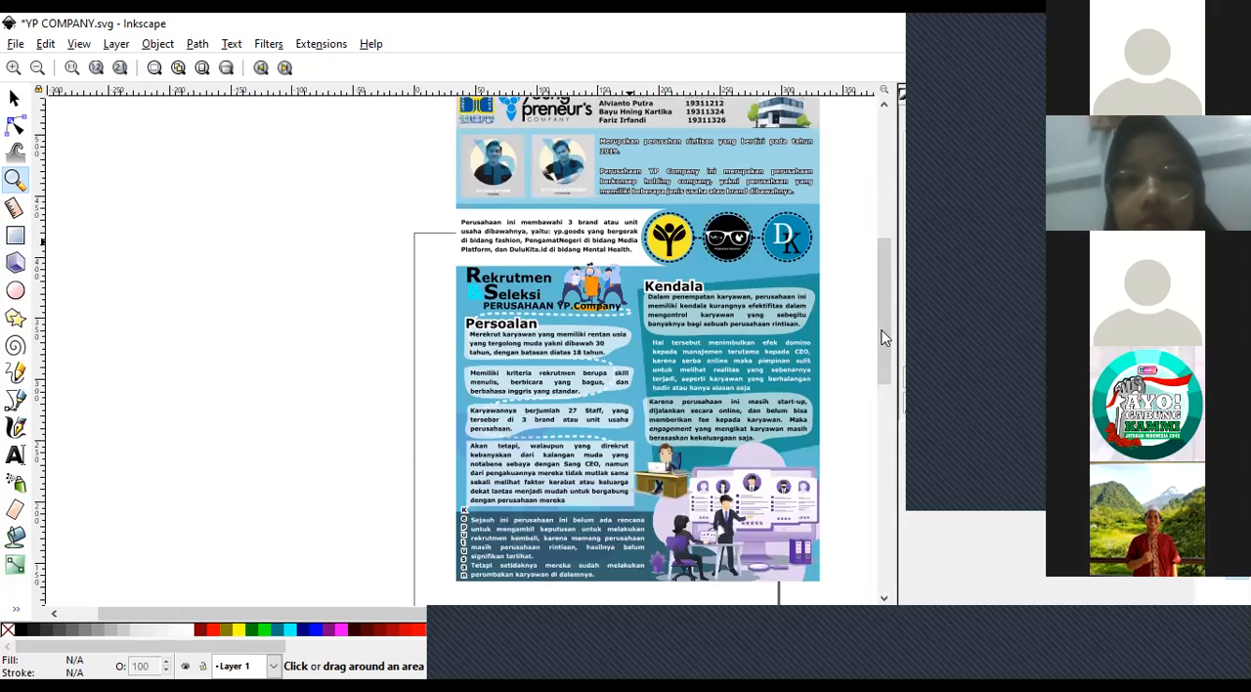
click(629, 241)
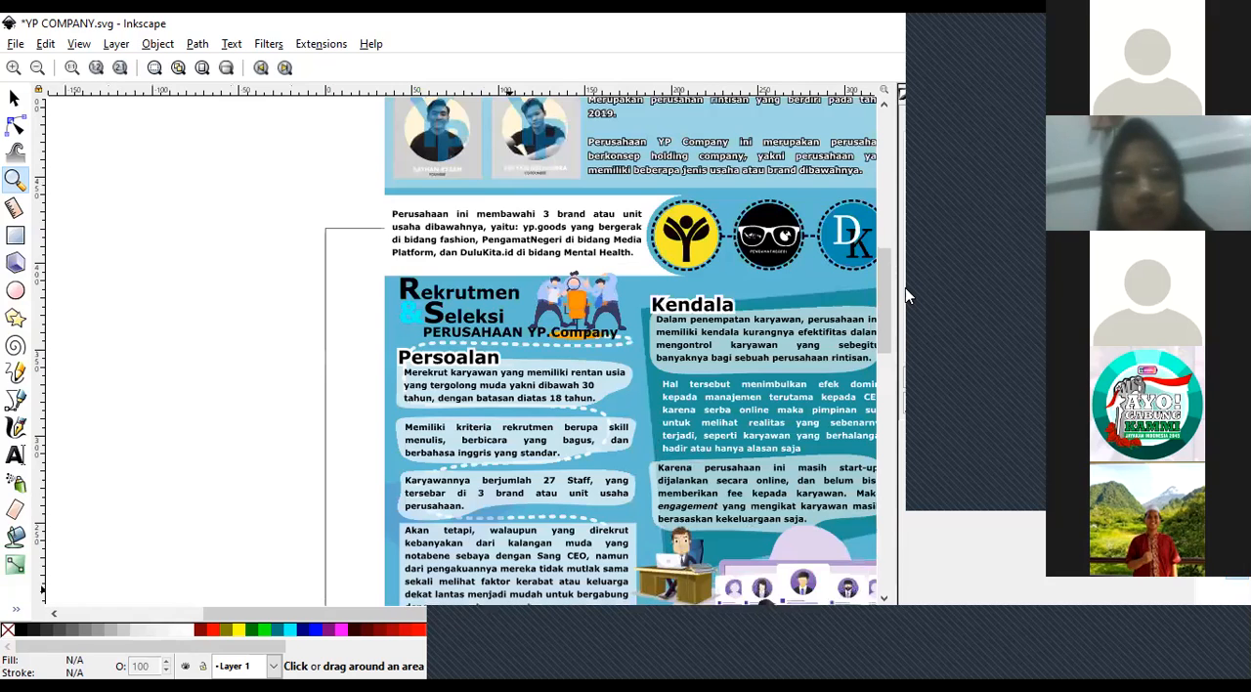
drag(885, 260, 906, 288)
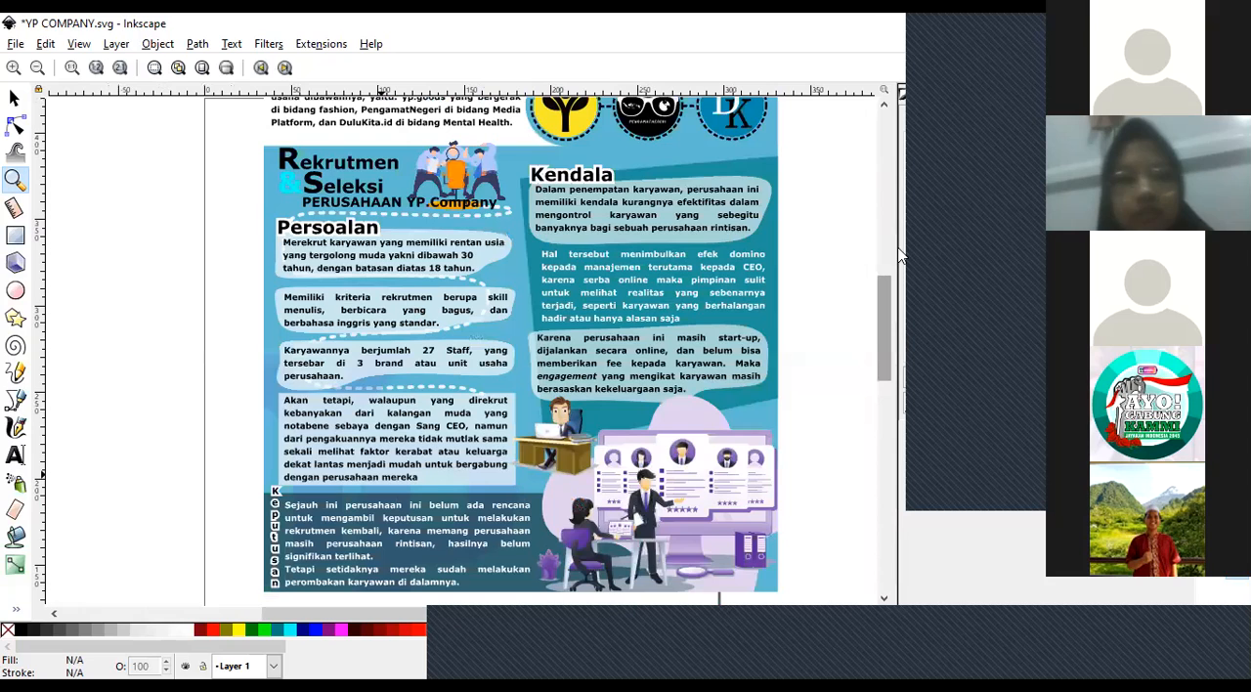
scroll(875, 357, up, 4)
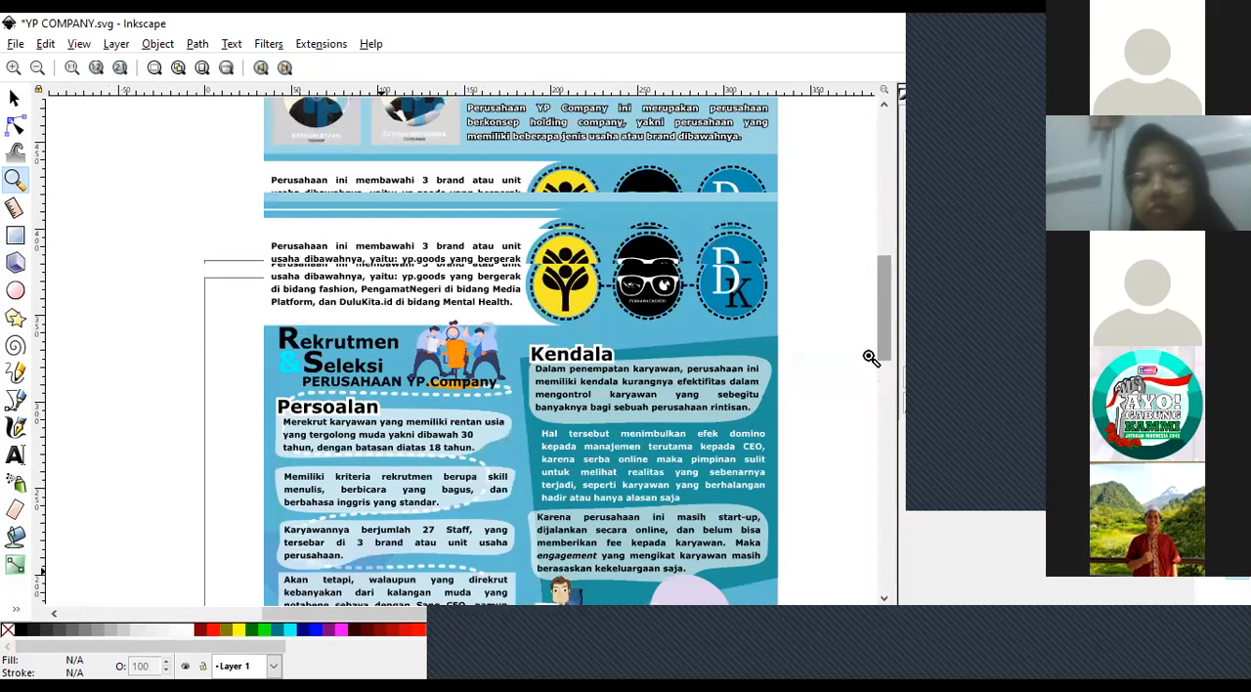
scroll(872, 360, up, 5)
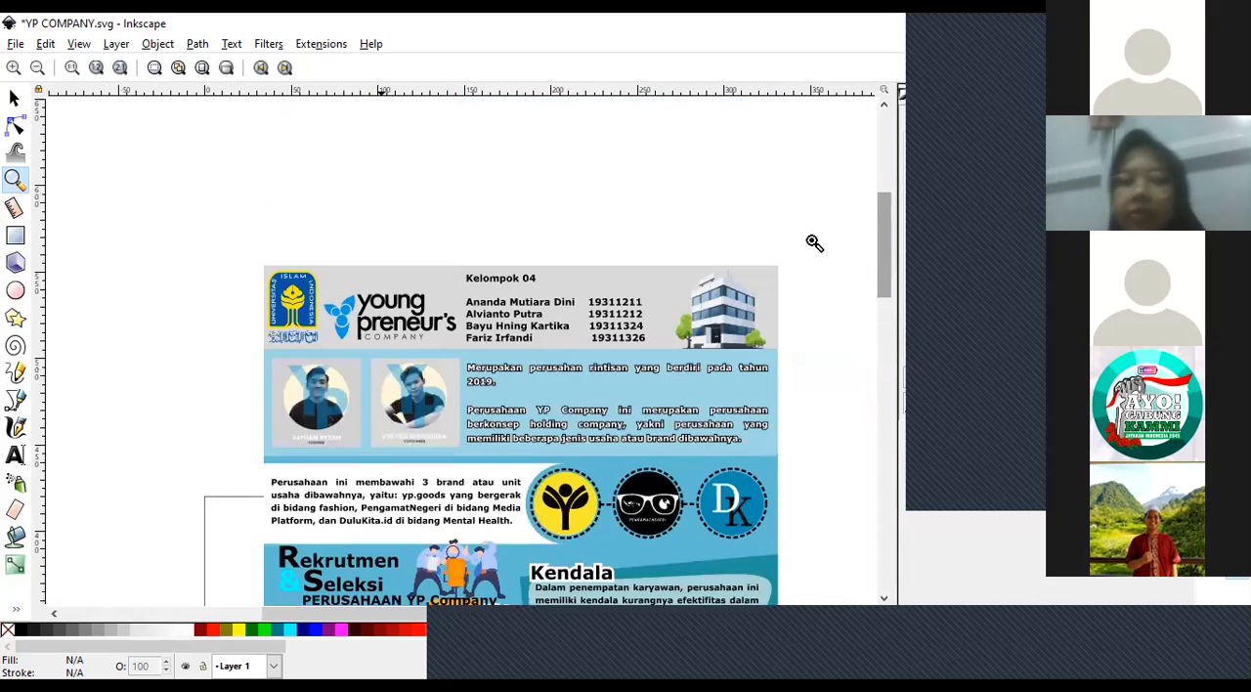
scroll(814, 249, down, 11)
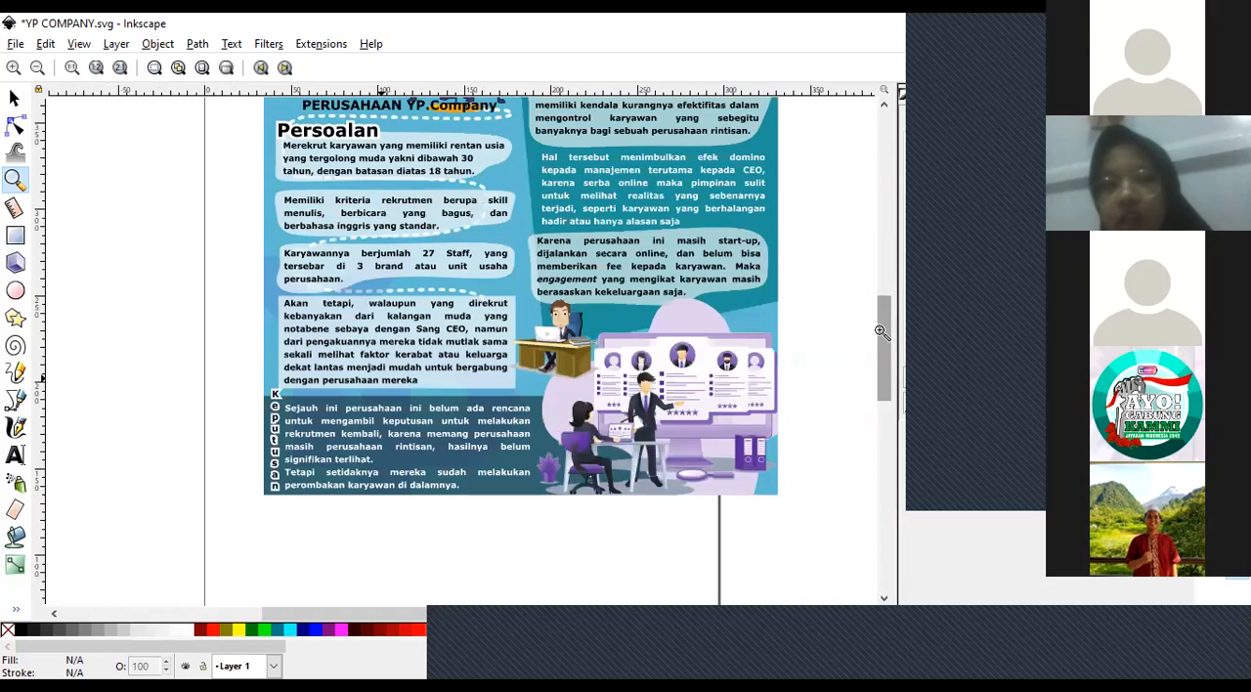
scroll(857, 350, down, 1)
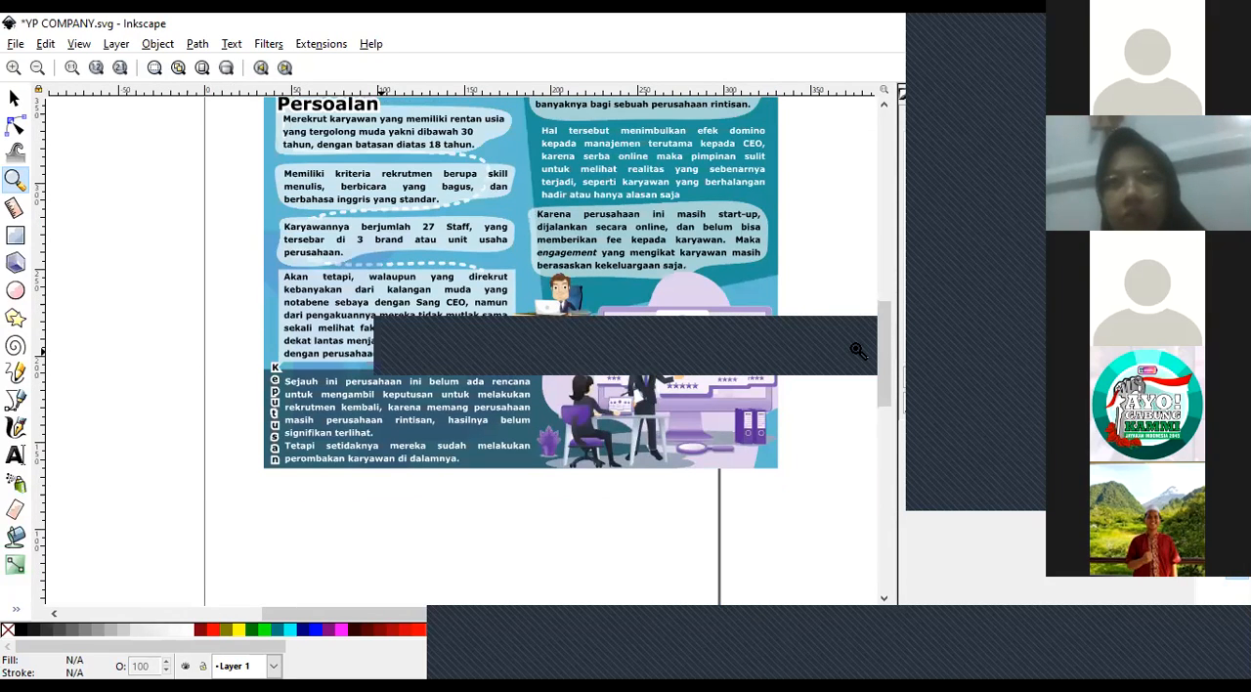